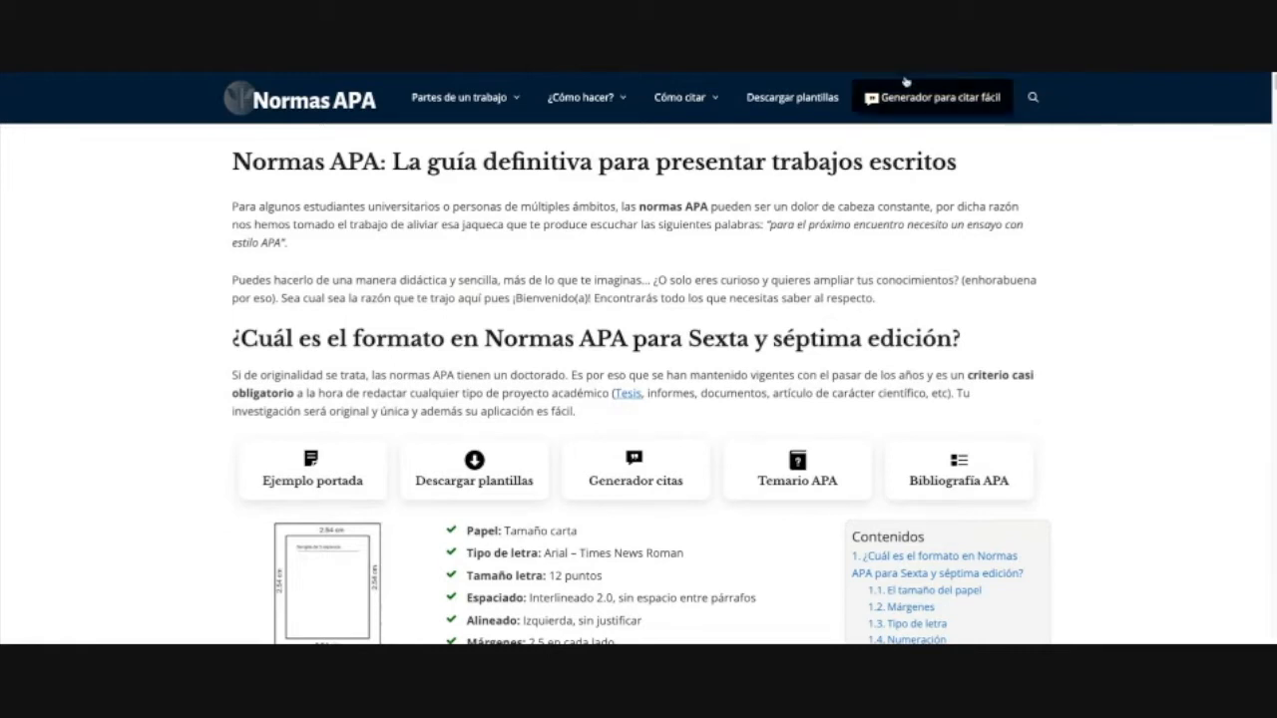
Step: Highlight the Normas APA guide title and its sixth and seventh edition heading
left_click_drag(383, 163, 232, 162)
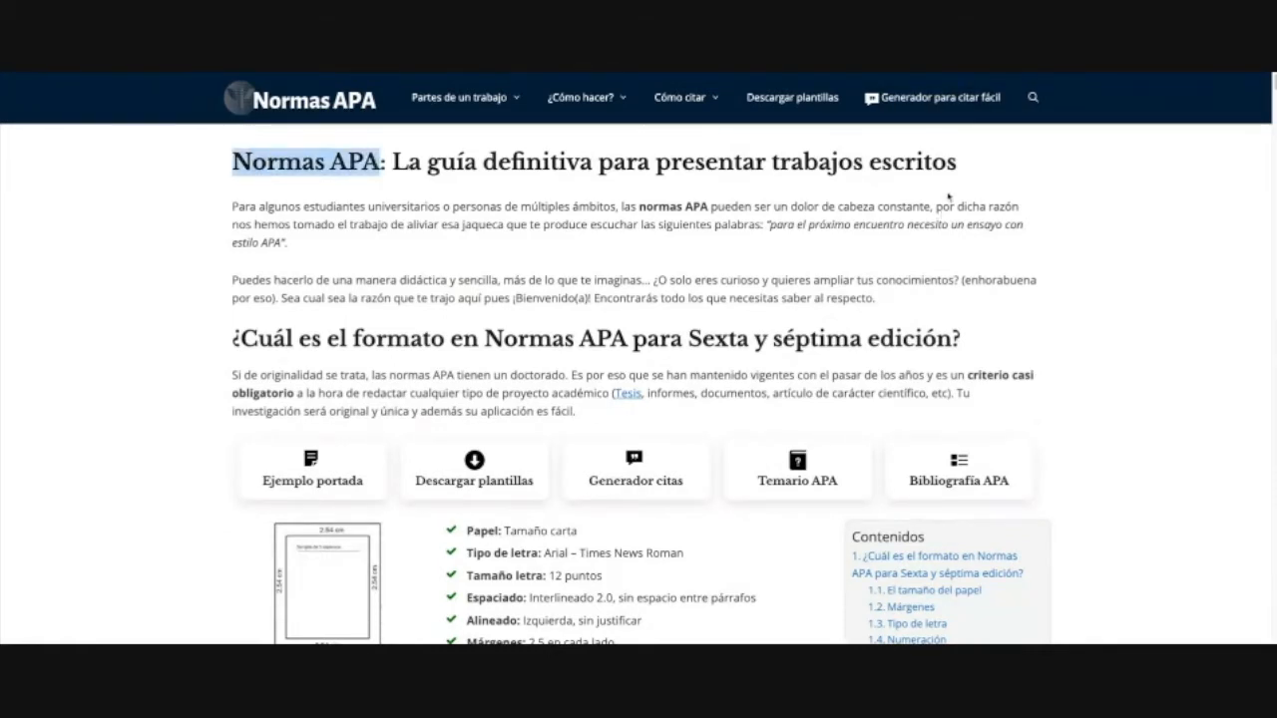
left_click_drag(960, 172, 231, 162)
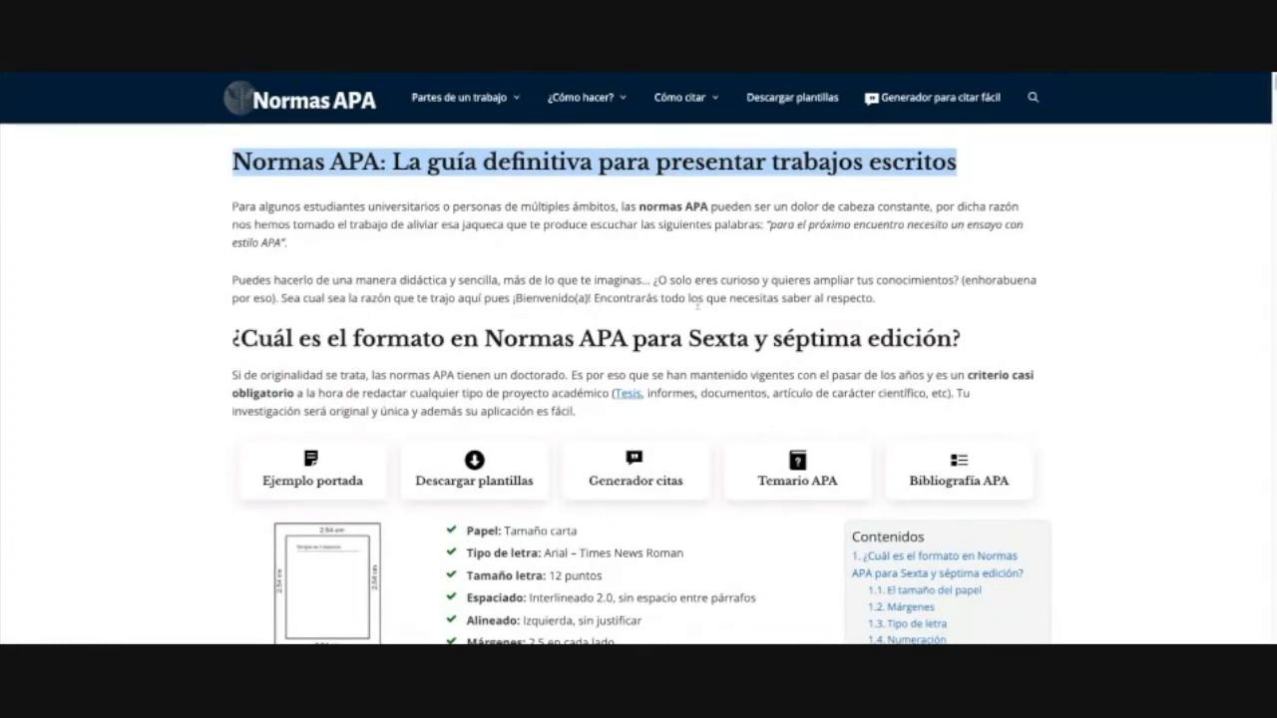
left_click_drag(748, 339, 565, 339)
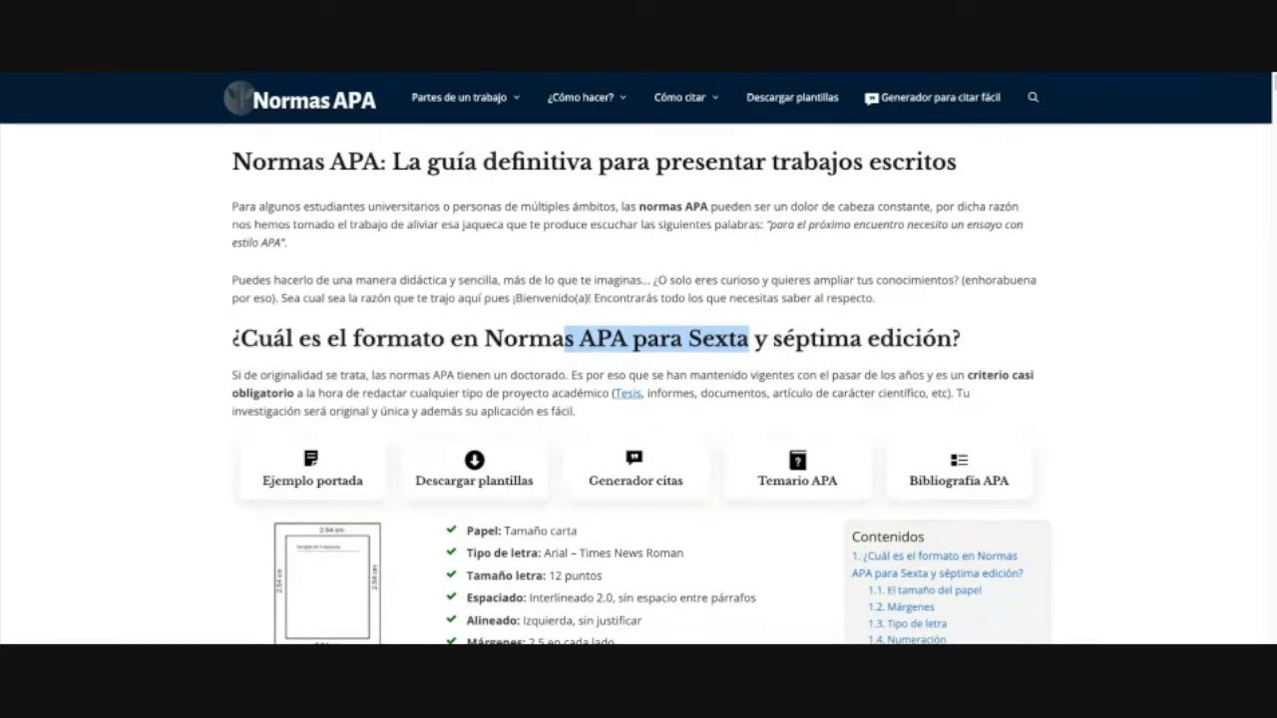
left_click(748, 339)
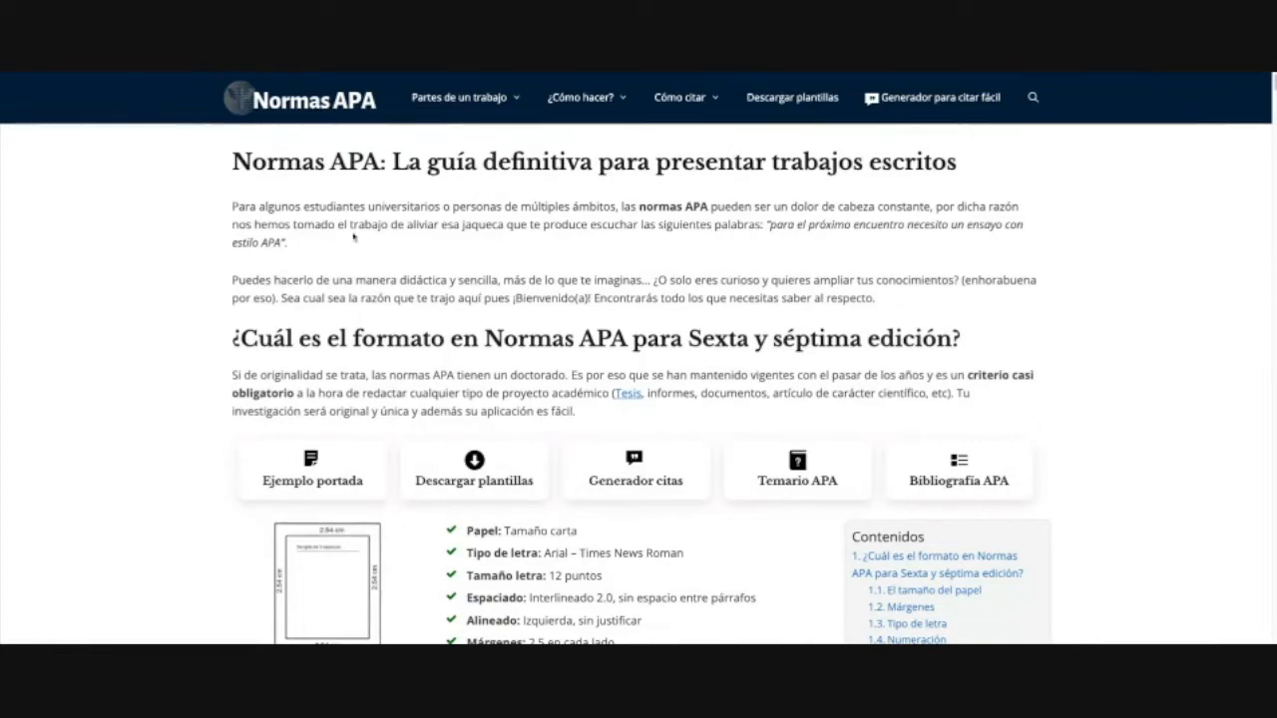
Step: Highlight the guide title and the opening line about APA norms being a headache
scroll(584, 312, "down", 20)
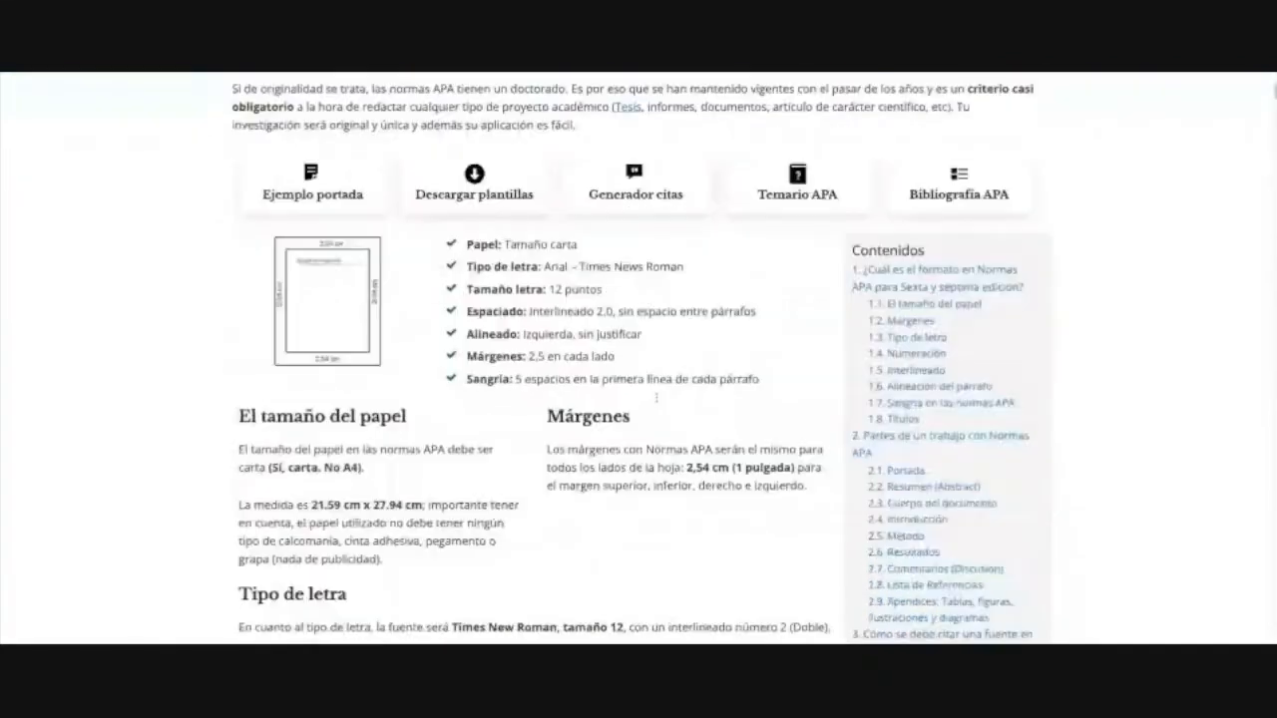
scroll(682, 433, "down", 6)
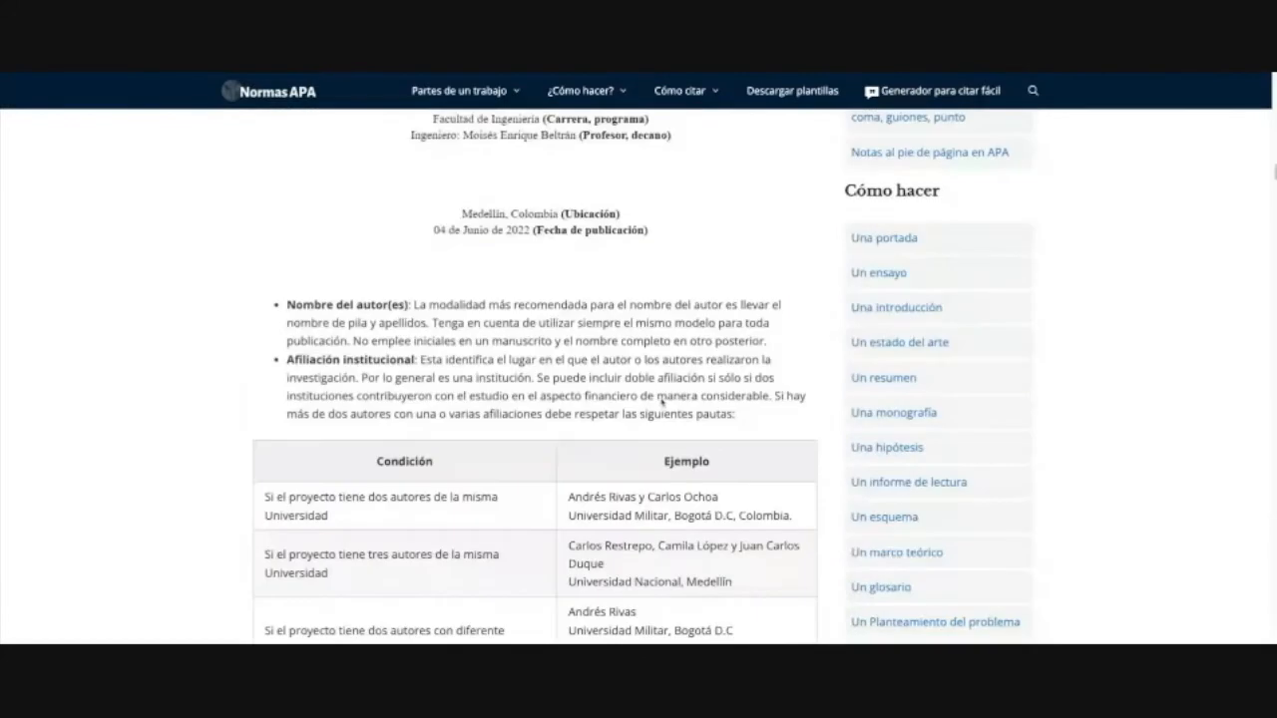
scroll(683, 435, "up", 12)
scroll(684, 435, "up", 20)
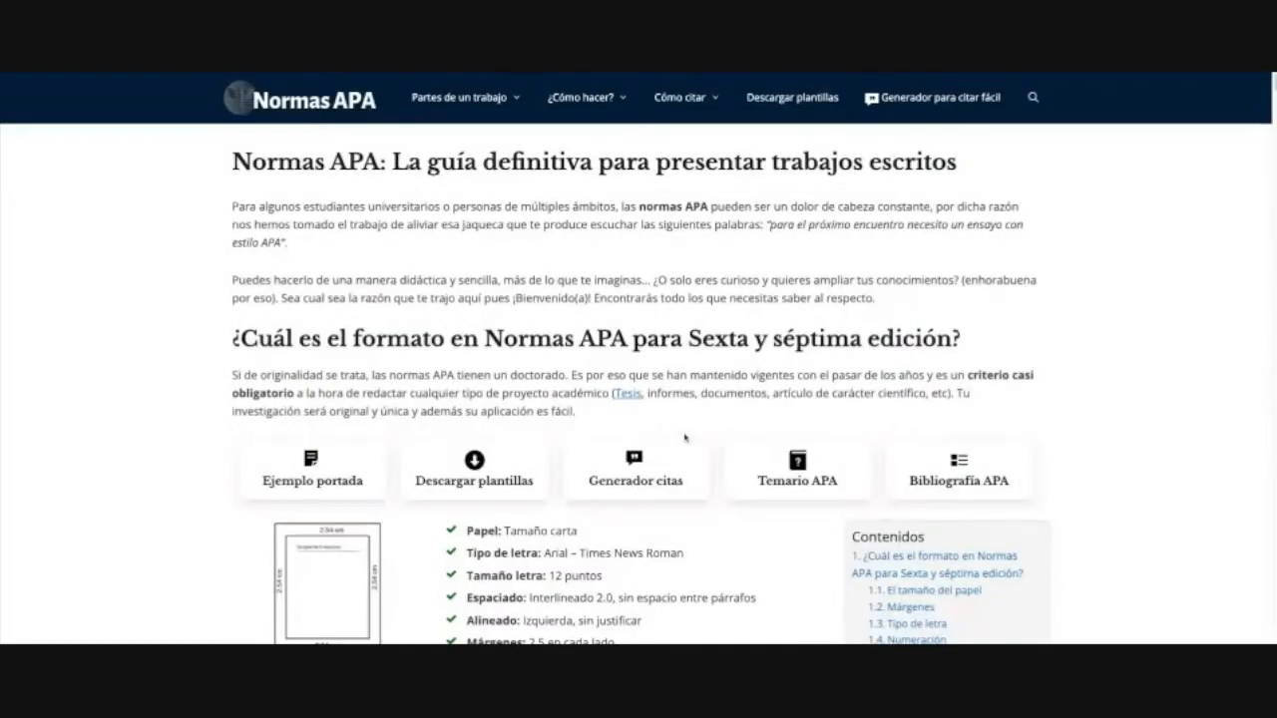
scroll(685, 436, "down", 1)
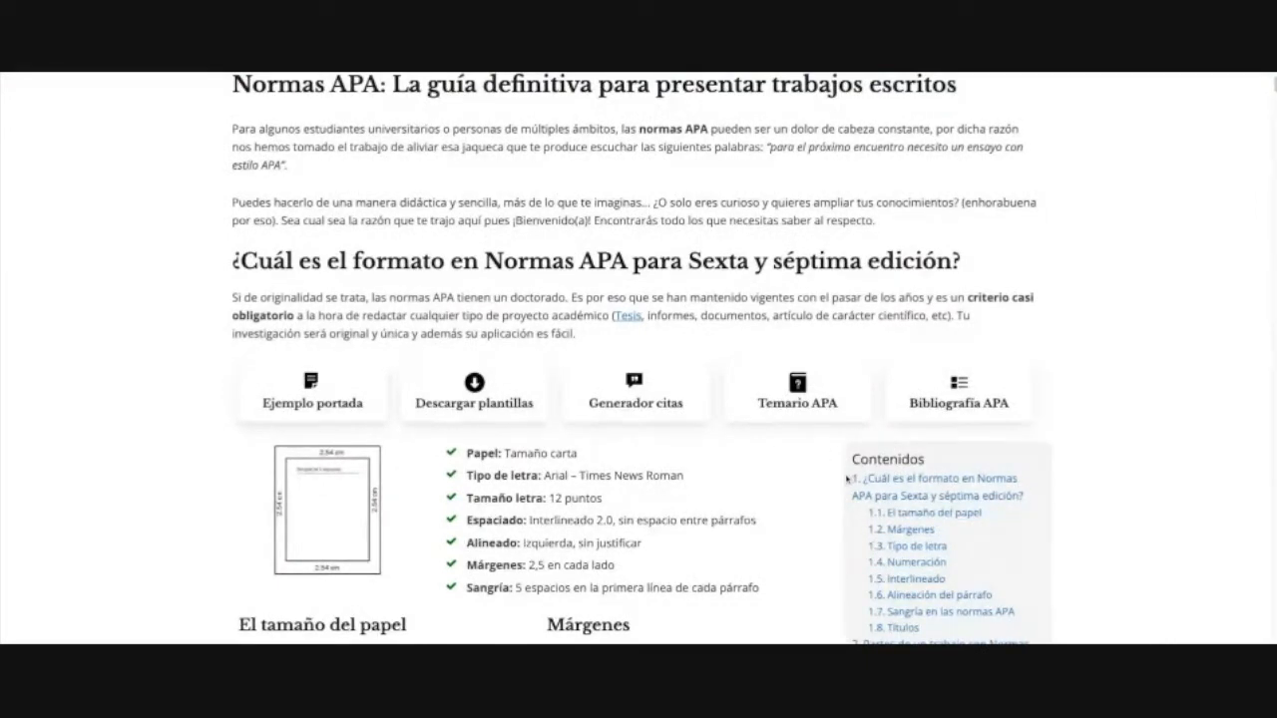
scroll(888, 393, "up", 1)
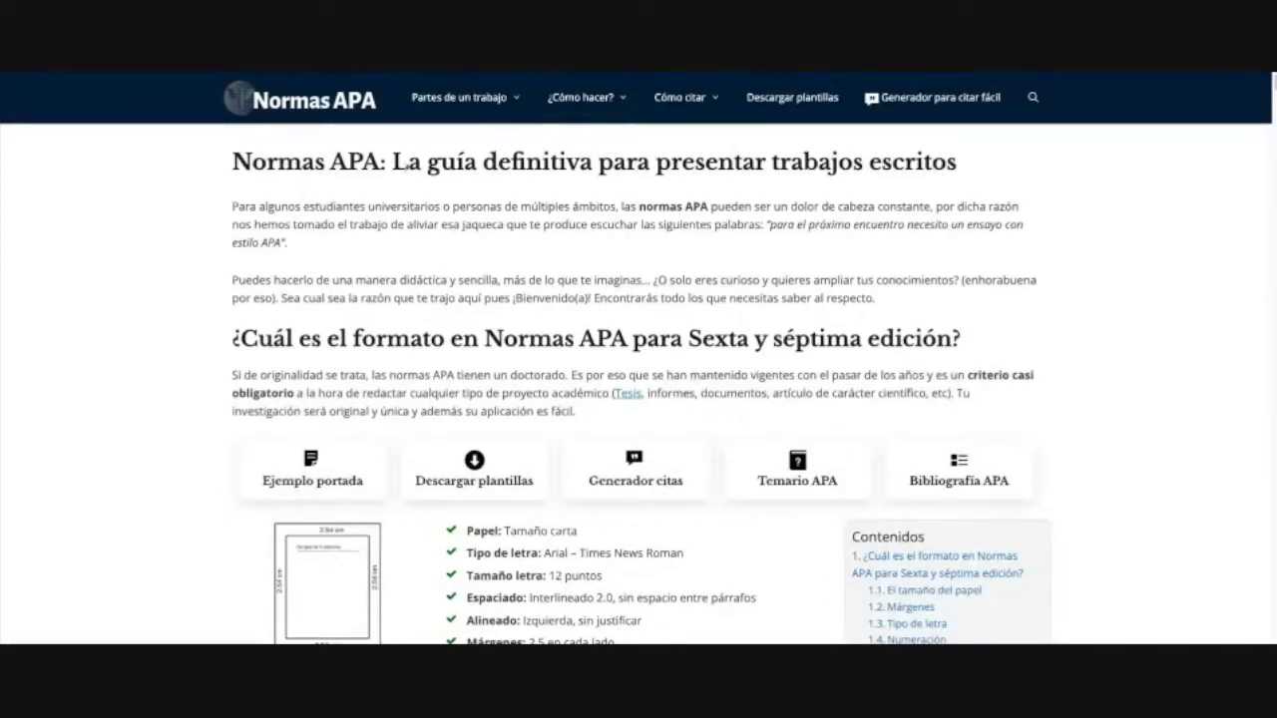
left_click_drag(400, 180, 960, 165)
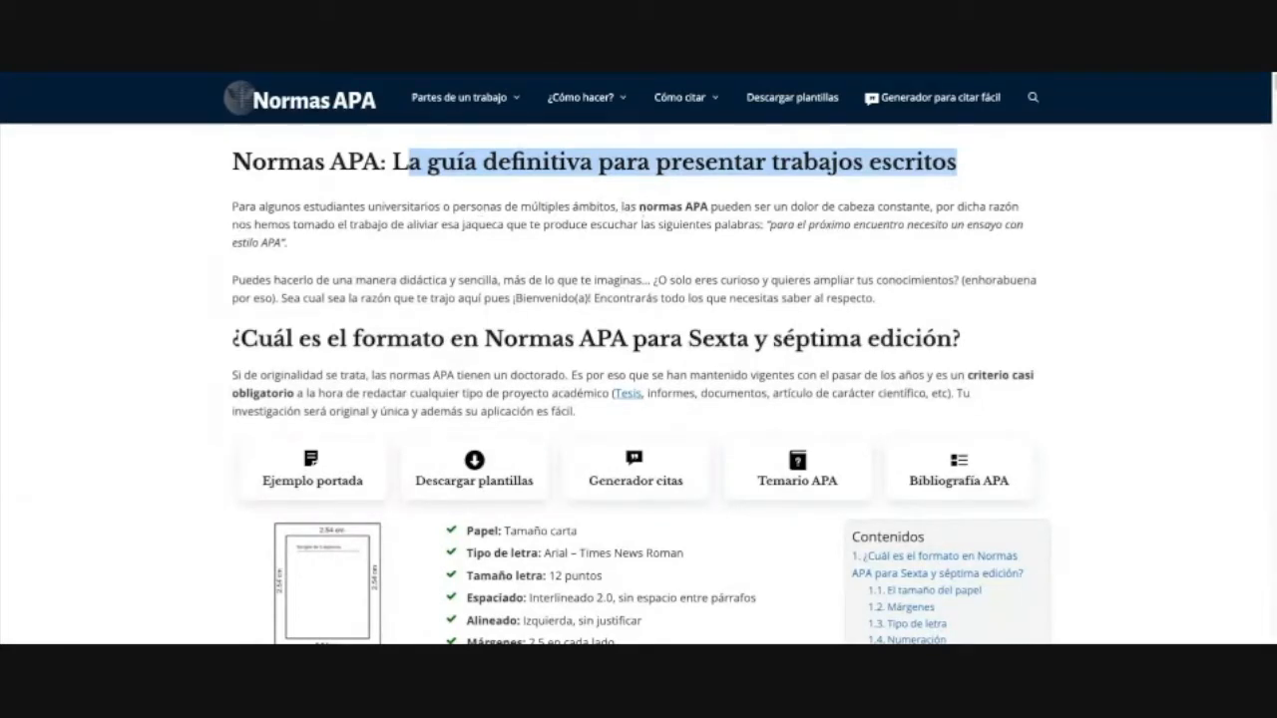
left_click_drag(623, 206, 941, 224)
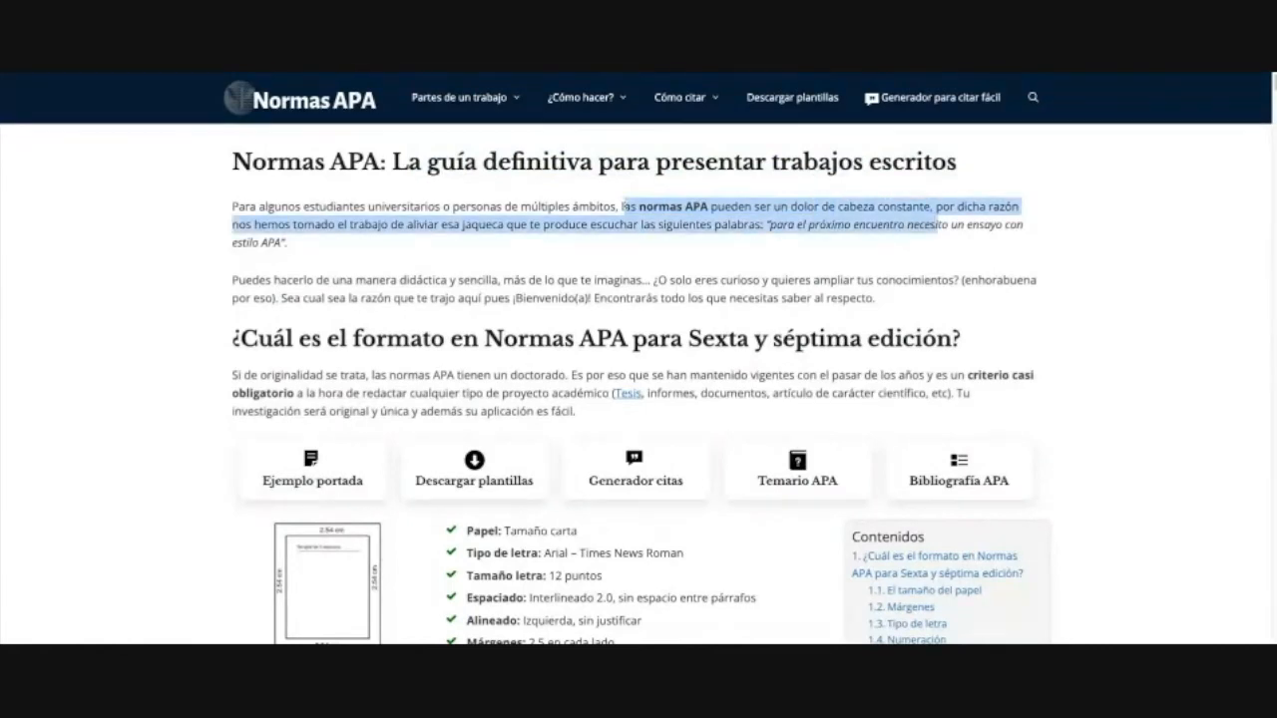
left_click(855, 272)
left_click_drag(708, 207, 938, 207)
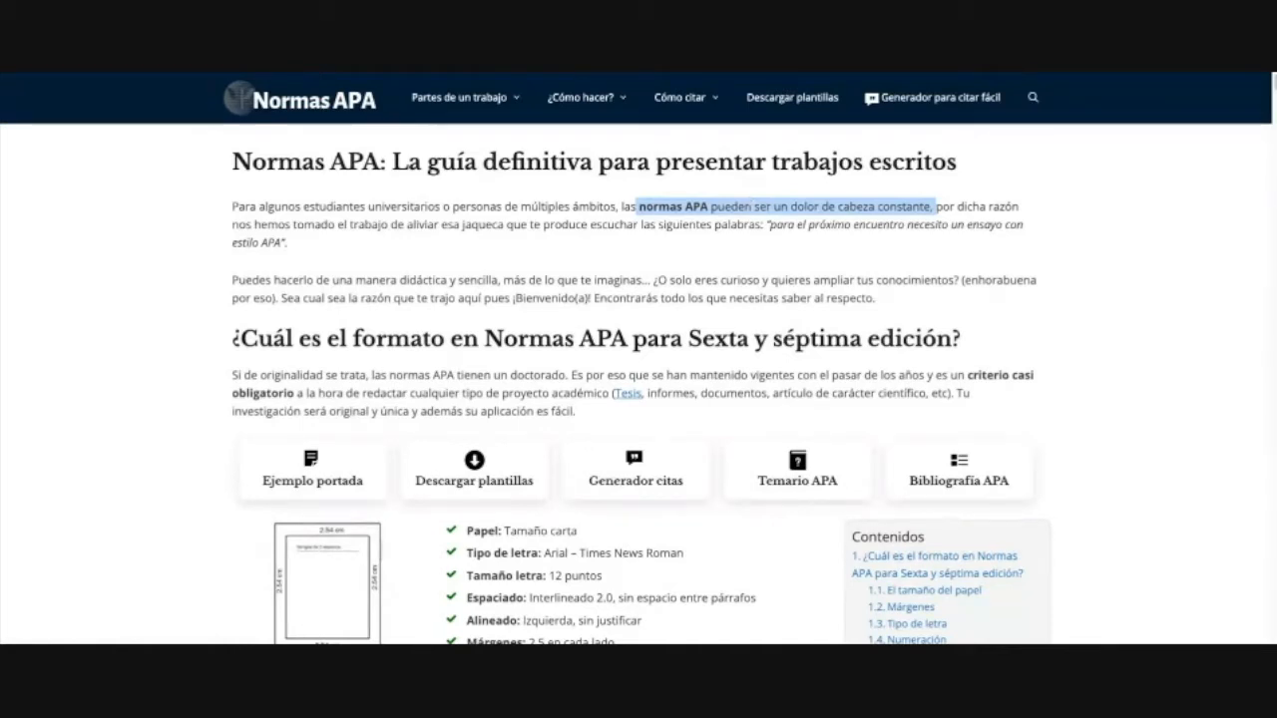
left_click(672, 227)
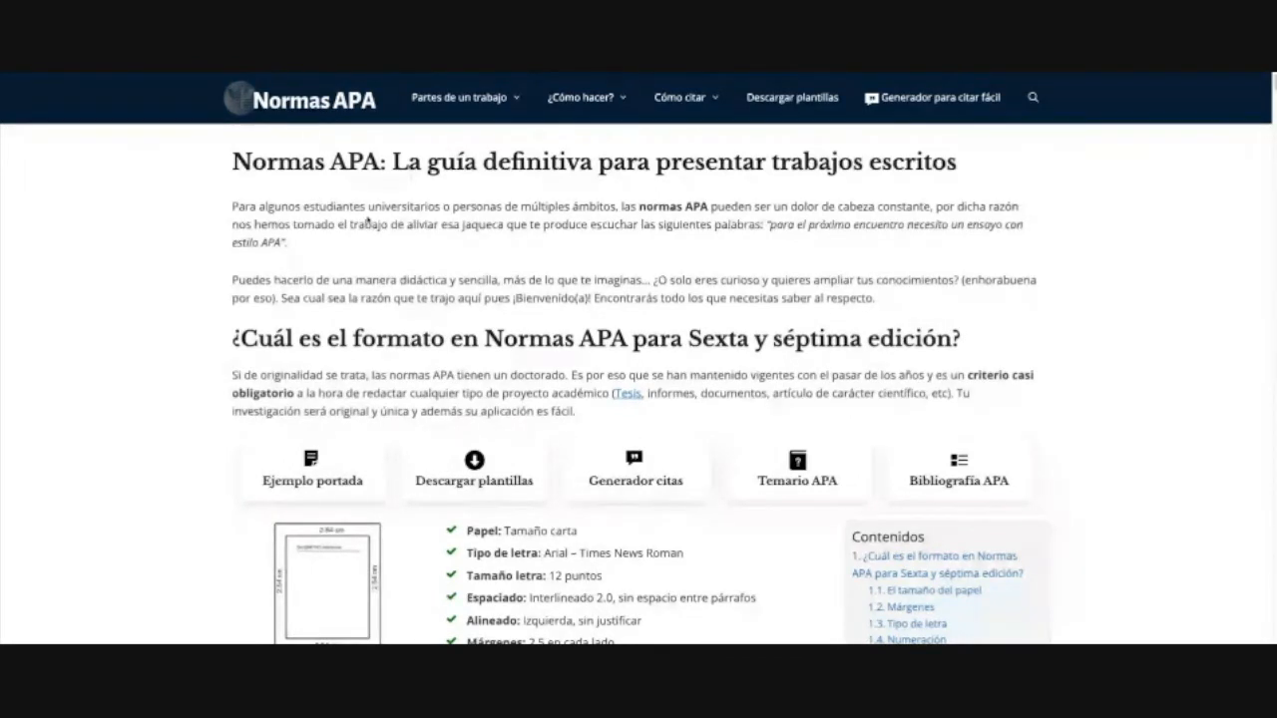
Step: Scroll to the format checklist and highlight the 'Sí, carta. No A4' paper note
mouse_move(586, 97)
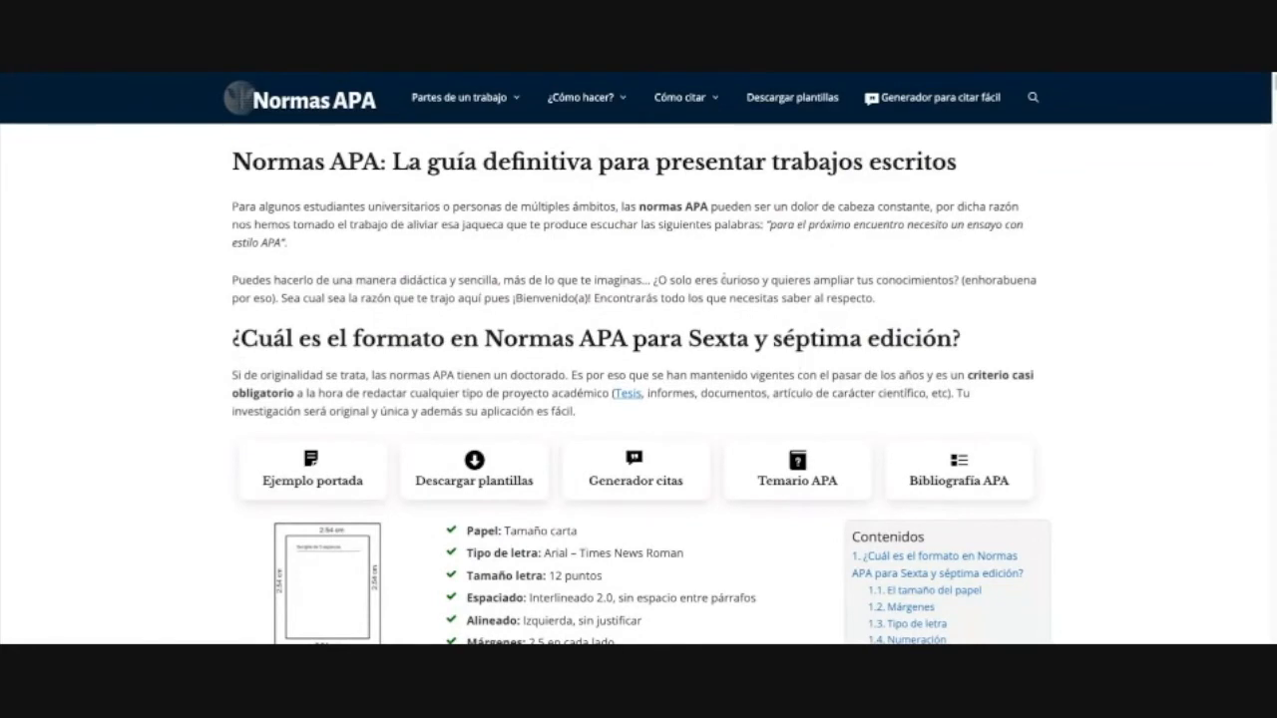
left_click_drag(646, 339, 862, 339)
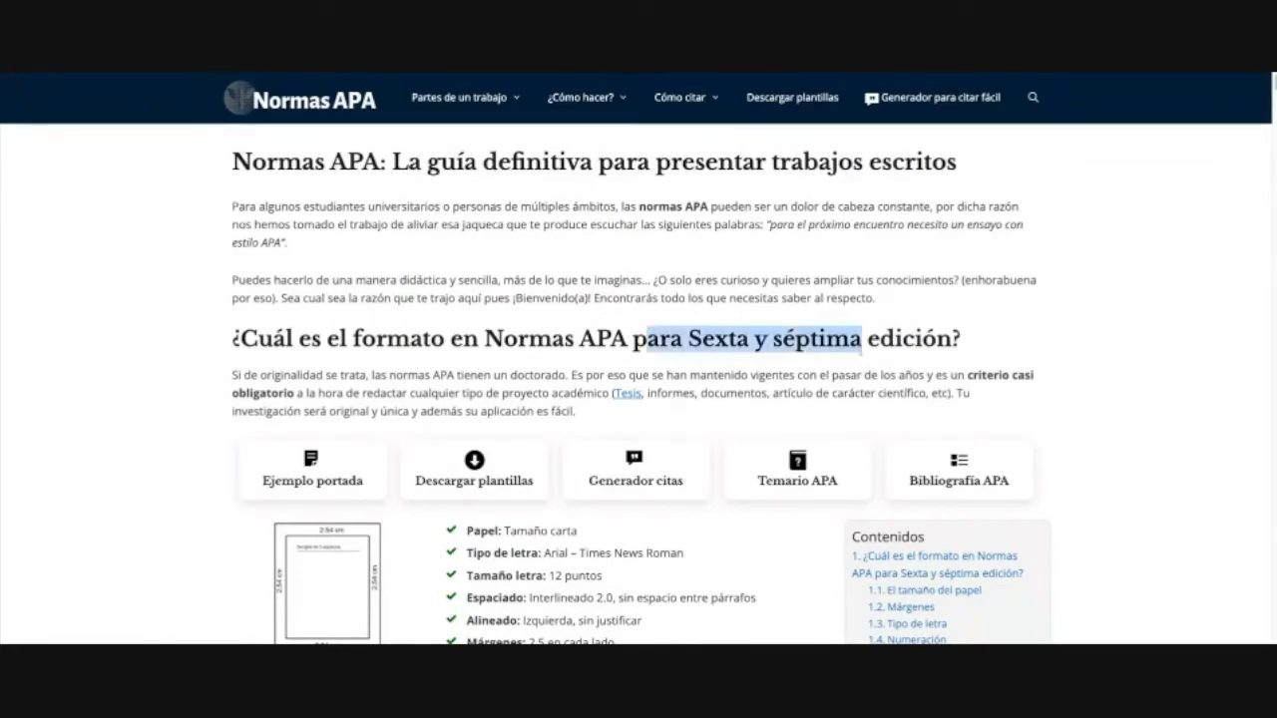
scroll(375, 310, "down", 3)
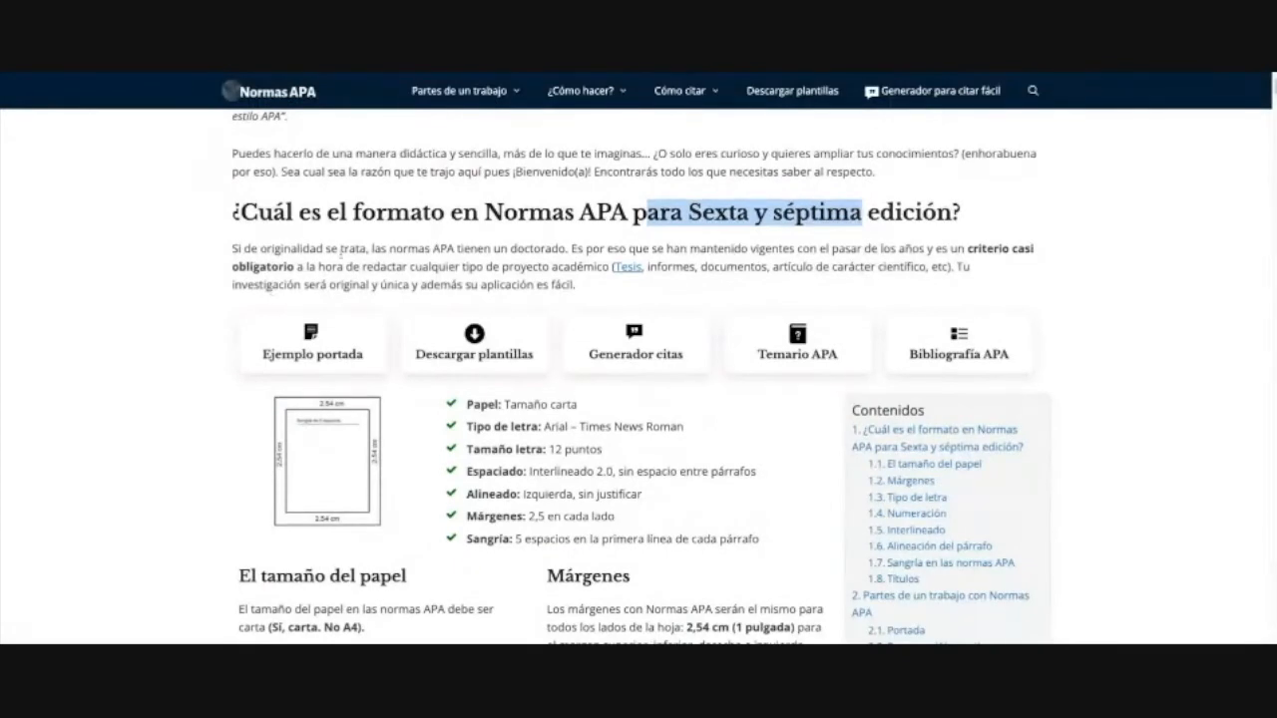
left_click(415, 253)
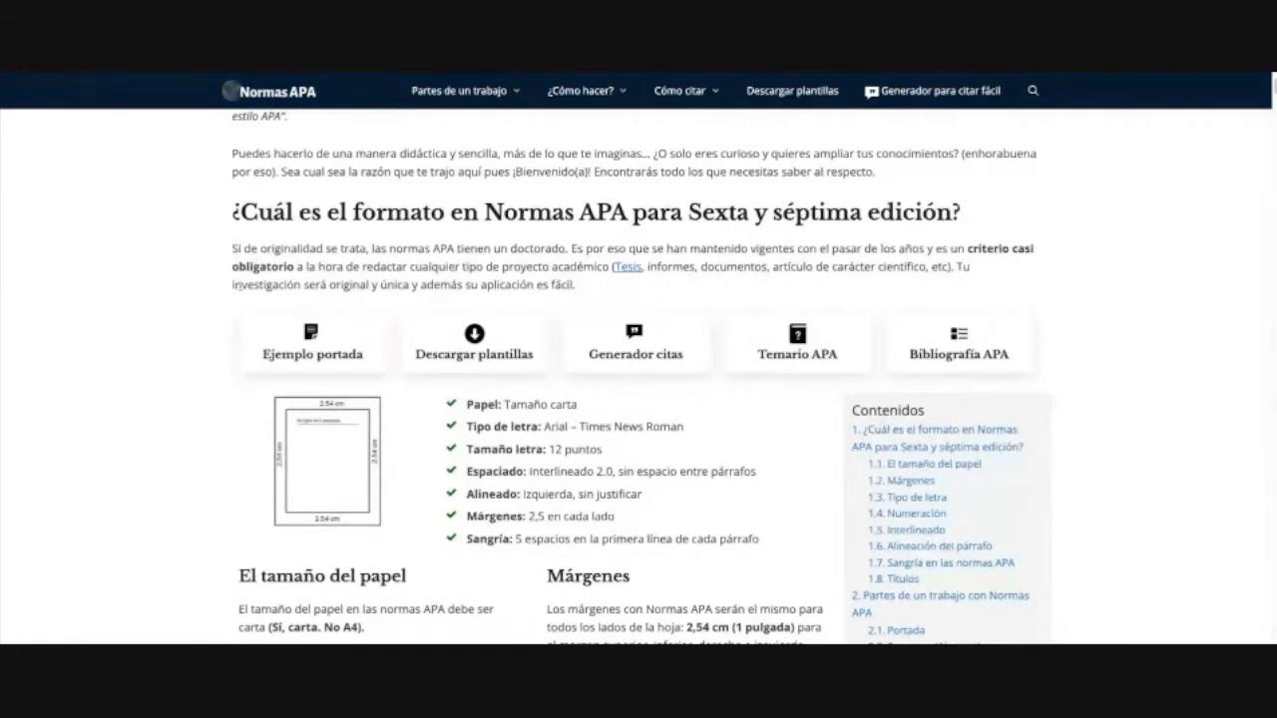
scroll(239, 285, "down", 2)
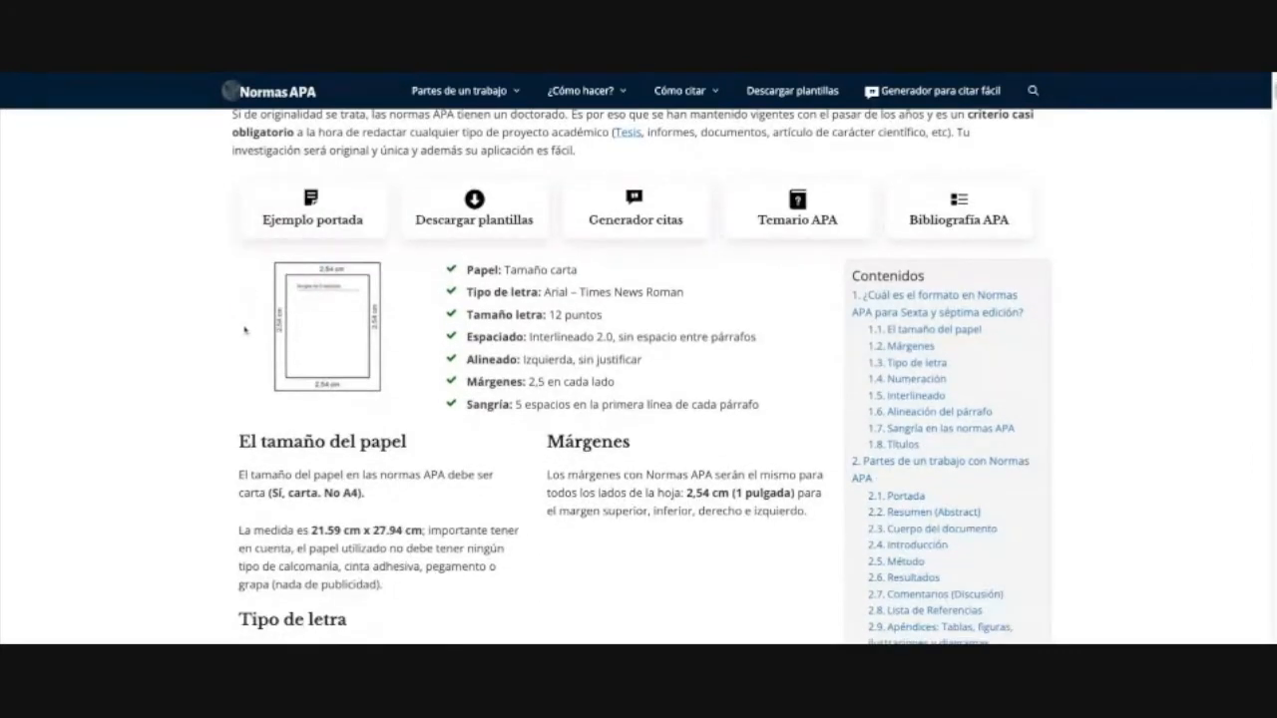
scroll(279, 403, "down", 1)
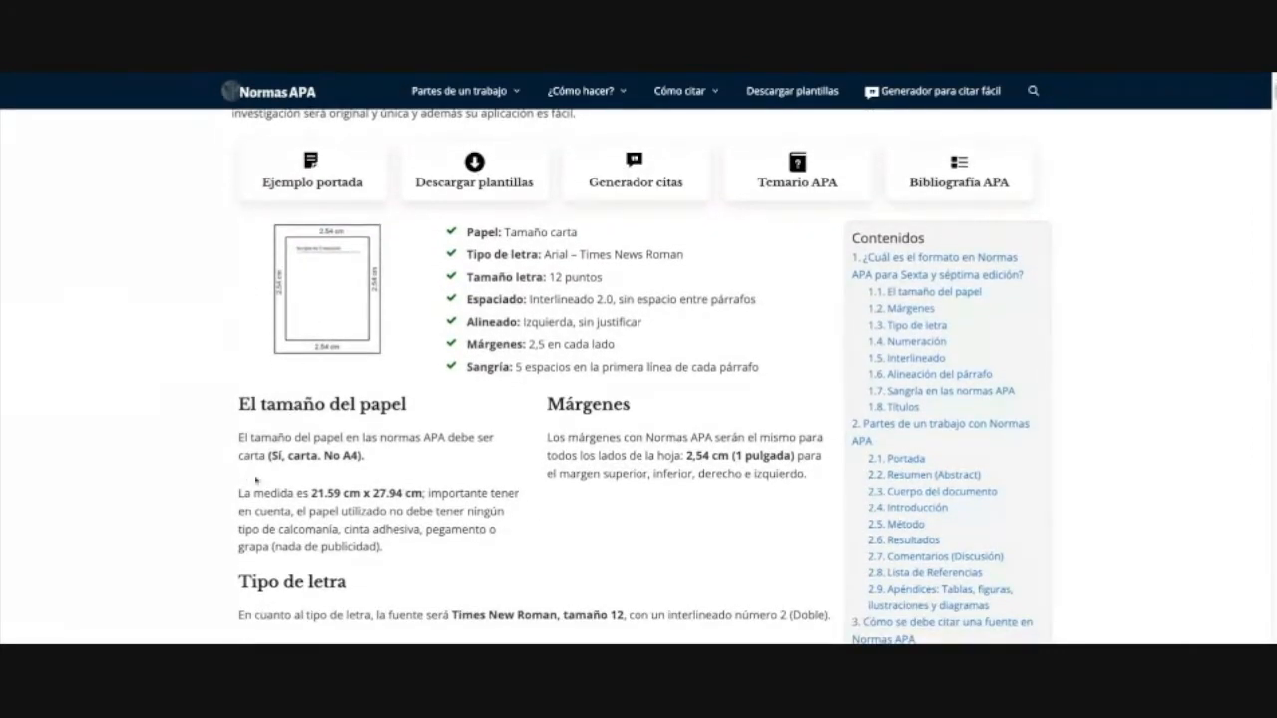
left_click_drag(321, 455, 381, 457)
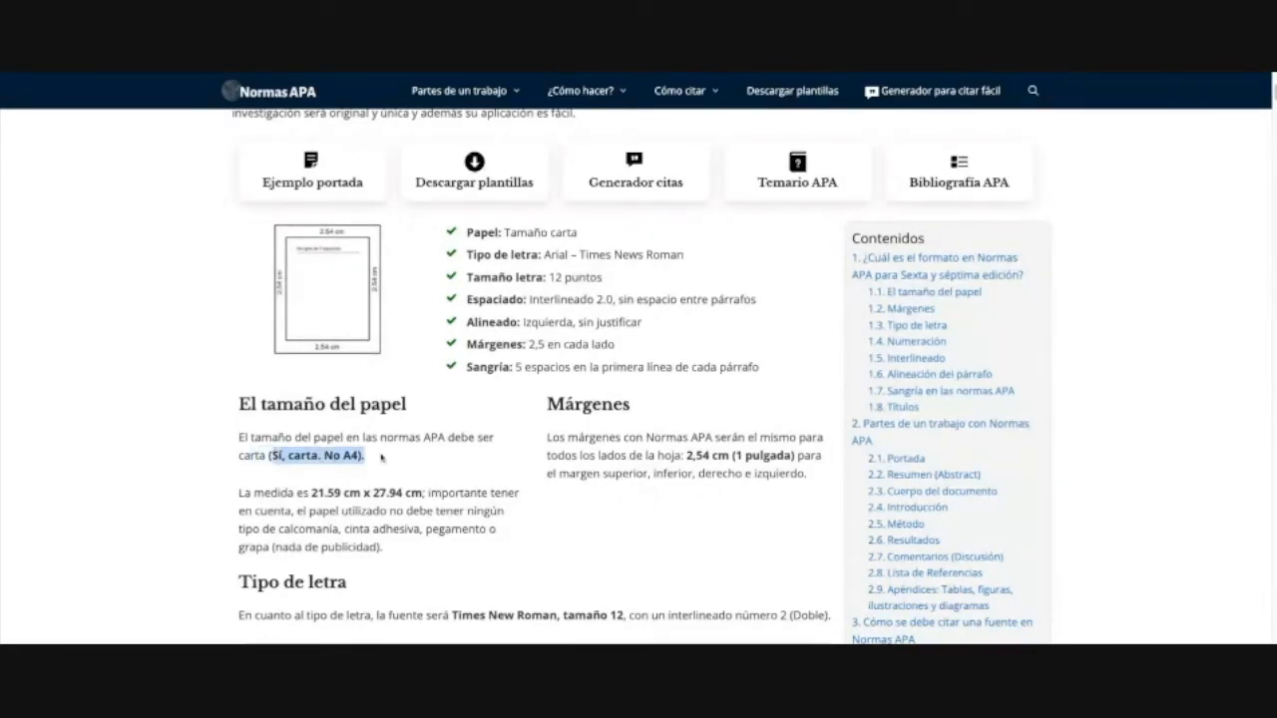
left_click(444, 464)
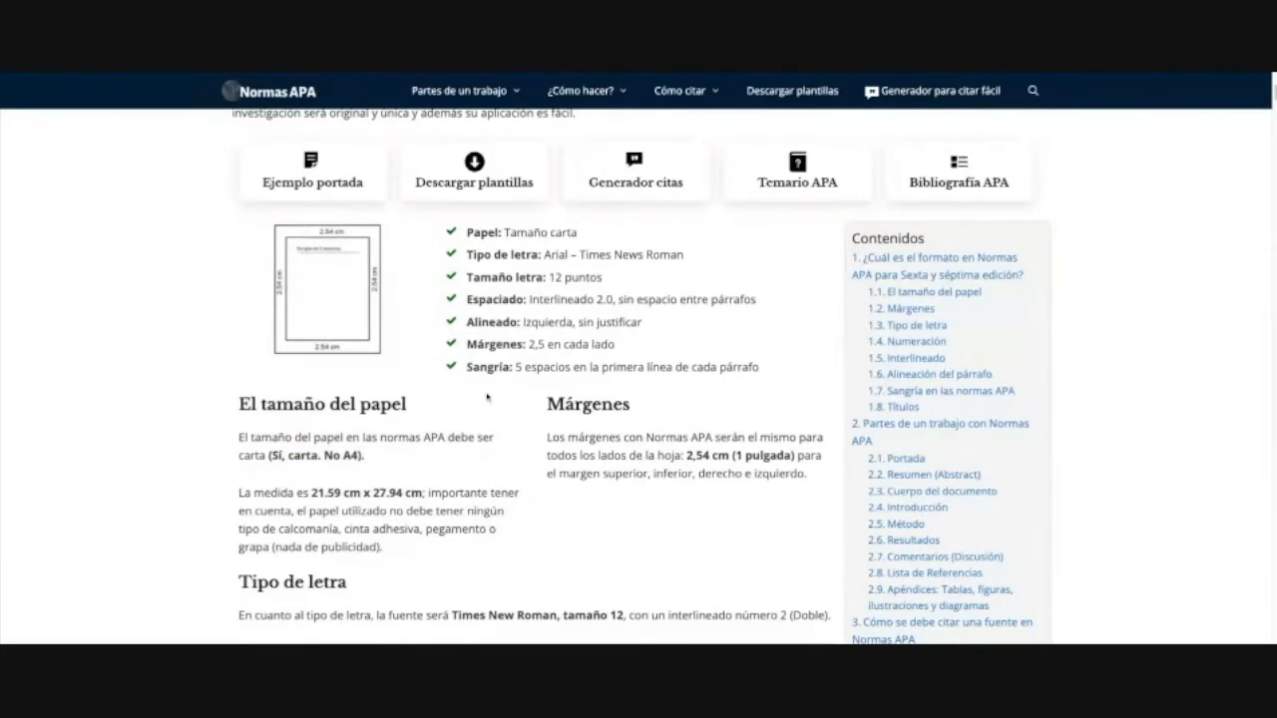
Step: Highlight the 'Papel: Tamaño carta' line and the Arial – Times New Roman font line
scroll(489, 399, "up", 1)
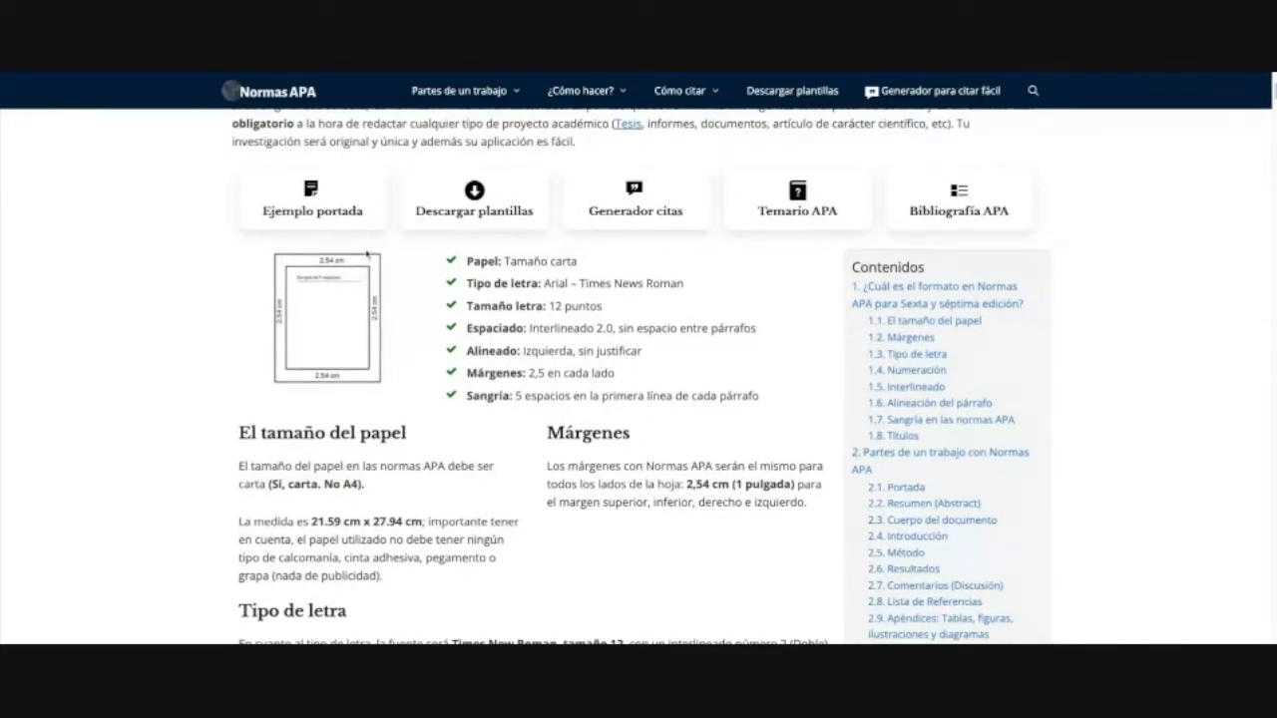
double_click(580, 265)
left_click(582, 265)
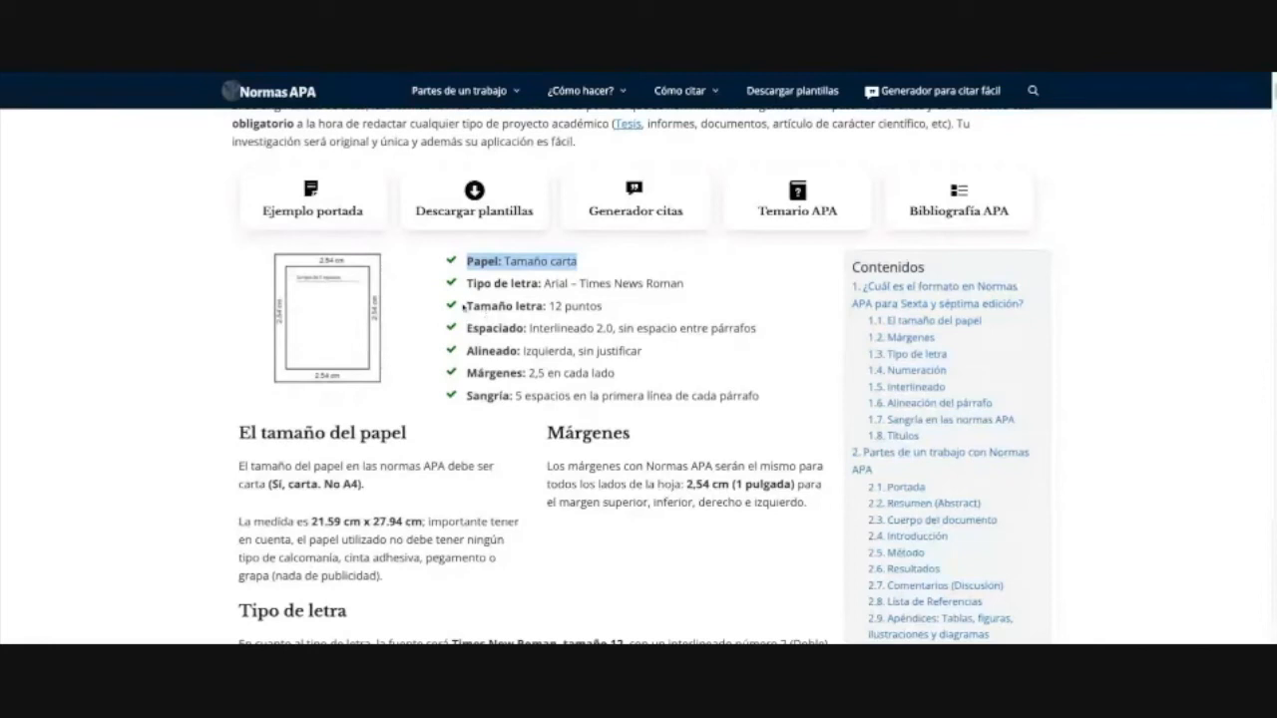
left_click_drag(684, 285, 543, 284)
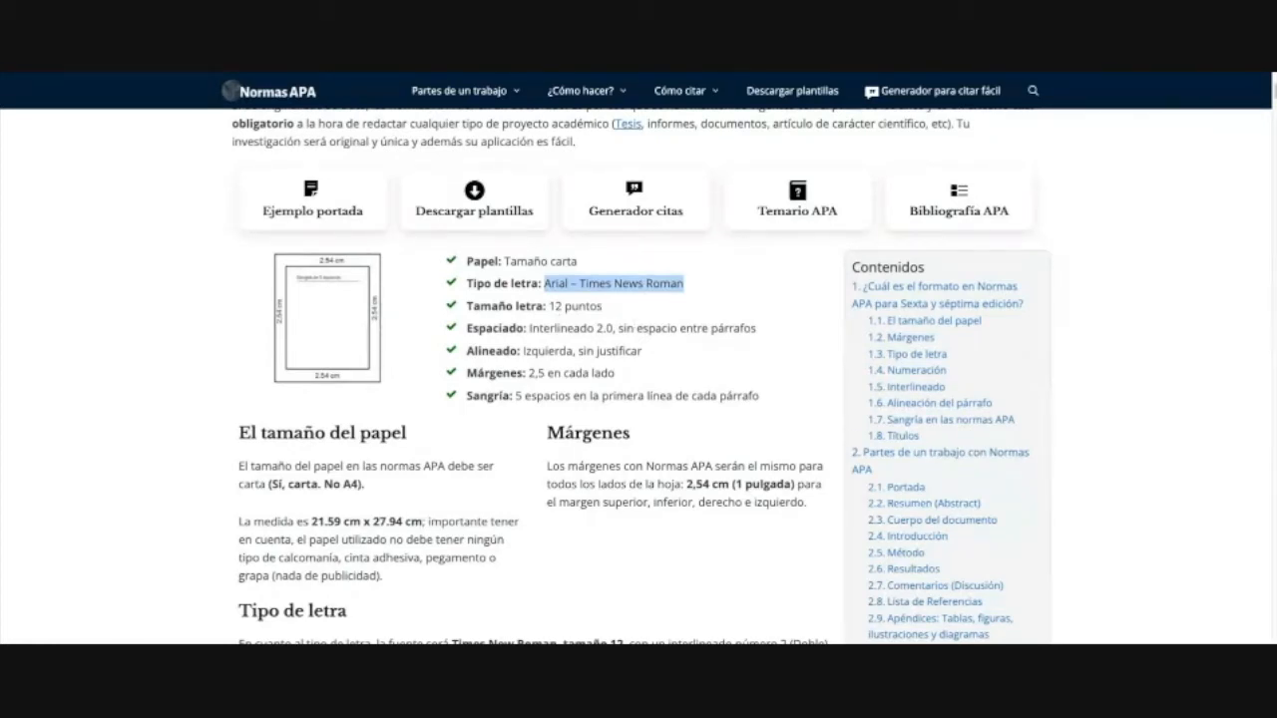
left_click(622, 305)
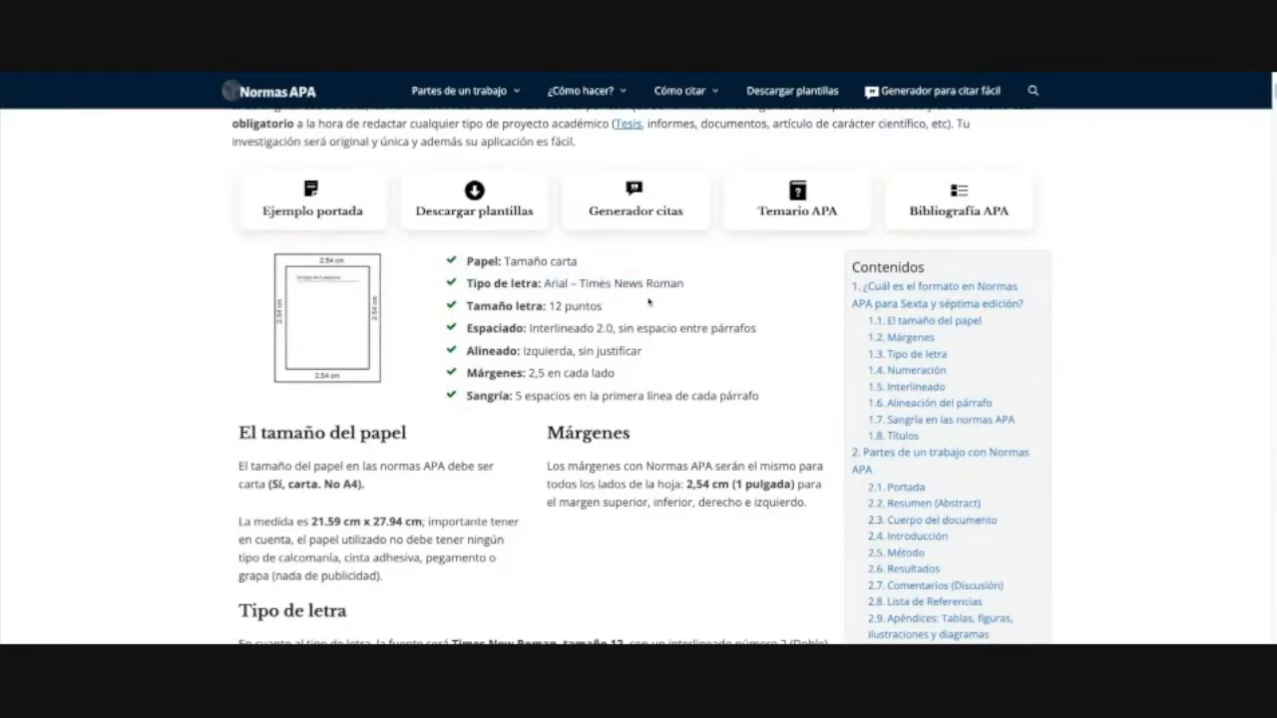
left_click_drag(588, 283, 683, 283)
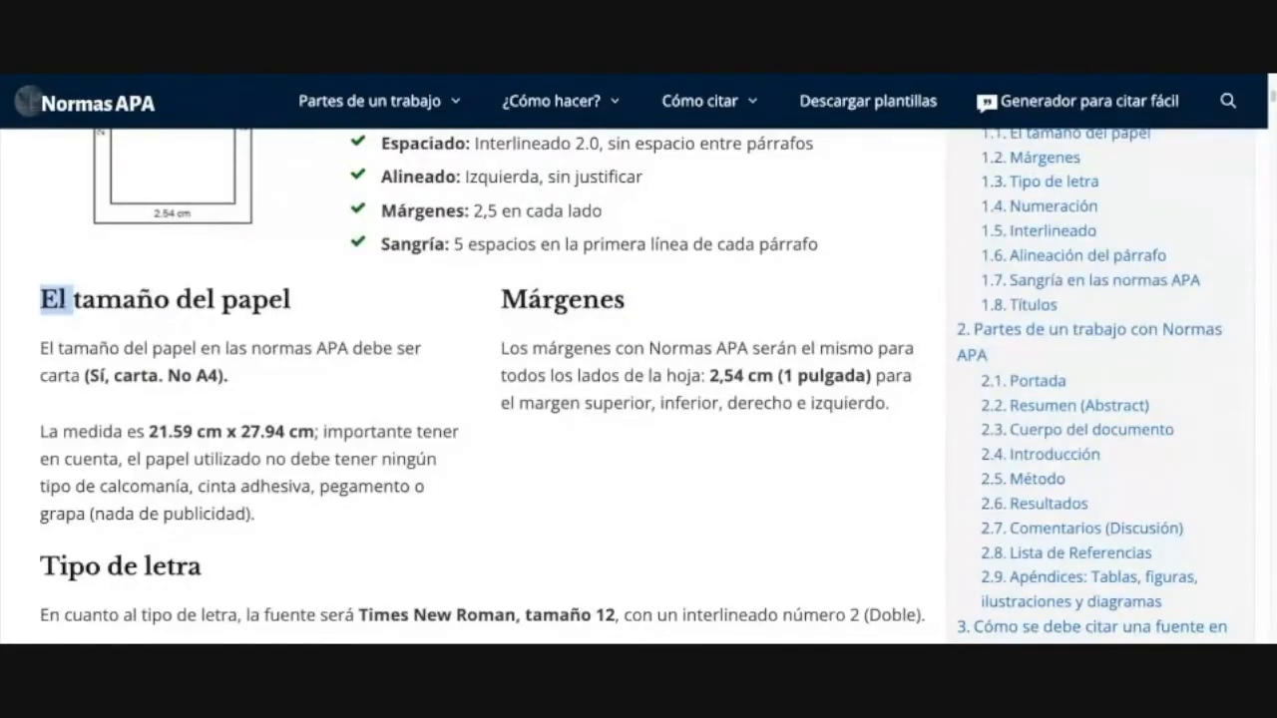
left_click(97, 307)
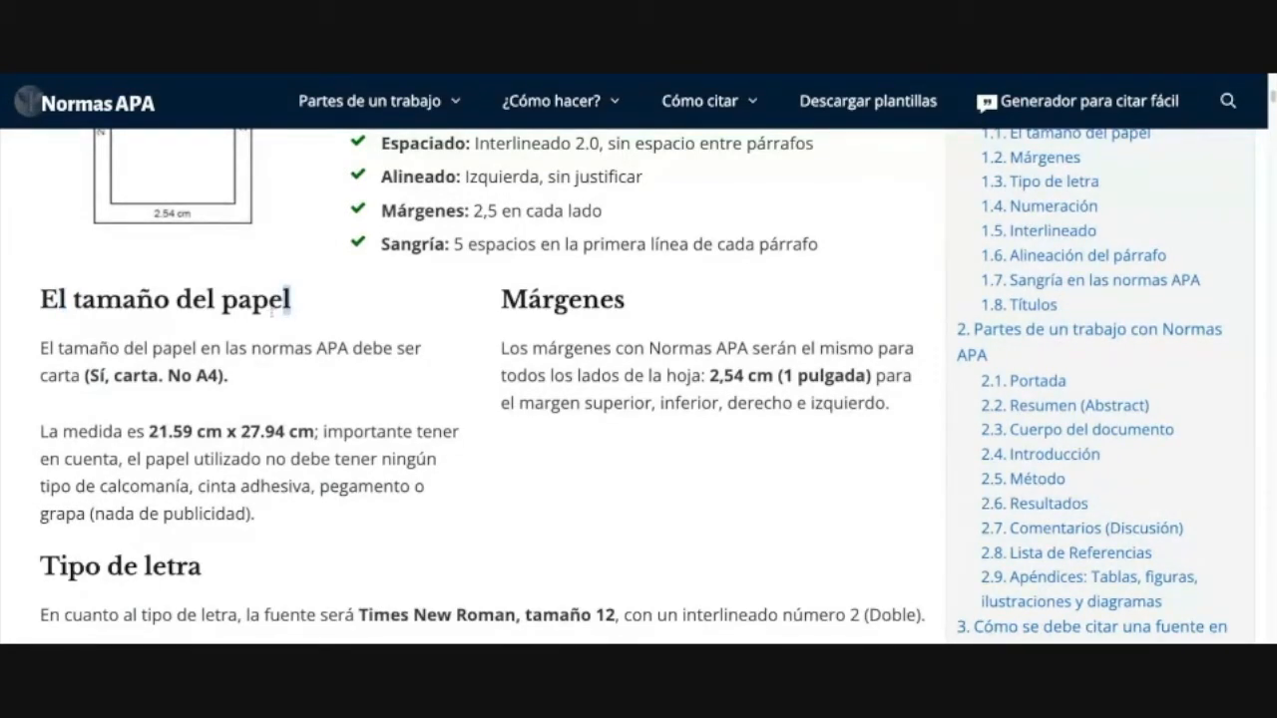
scroll(227, 418, "down", 1)
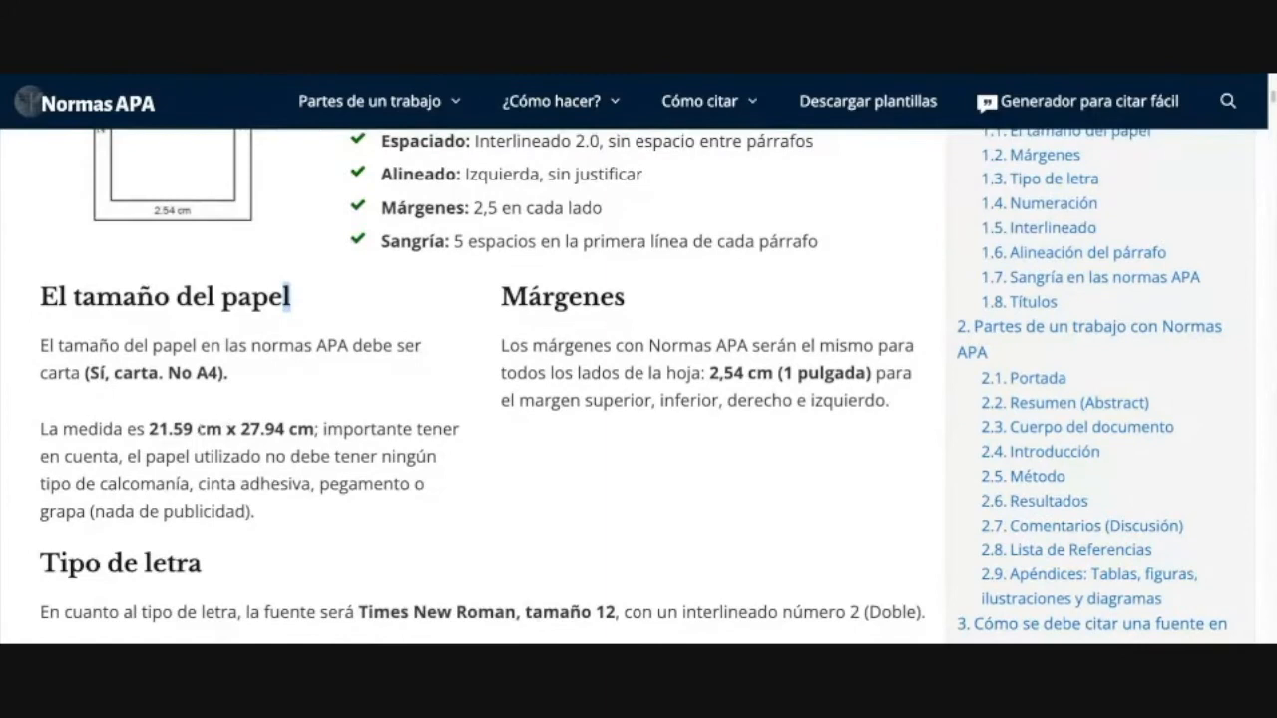
left_click_drag(321, 482, 425, 485)
left_click_drag(48, 428, 353, 429)
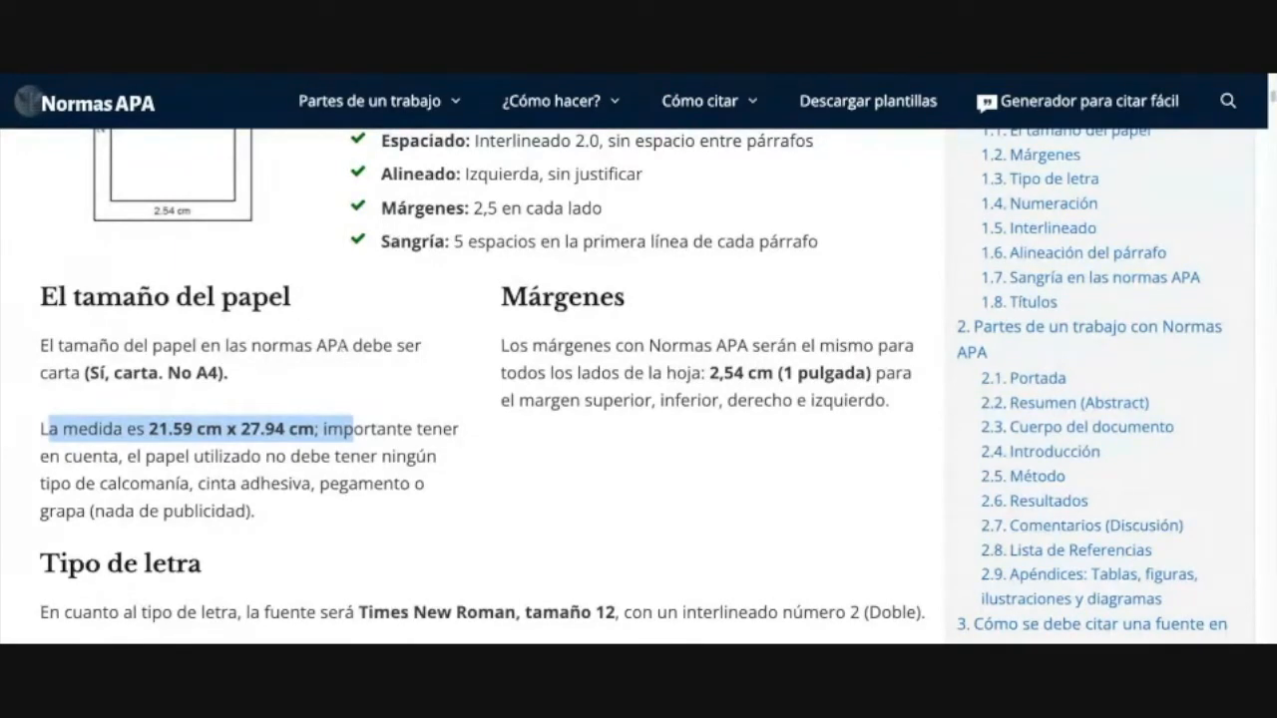
left_click(316, 346)
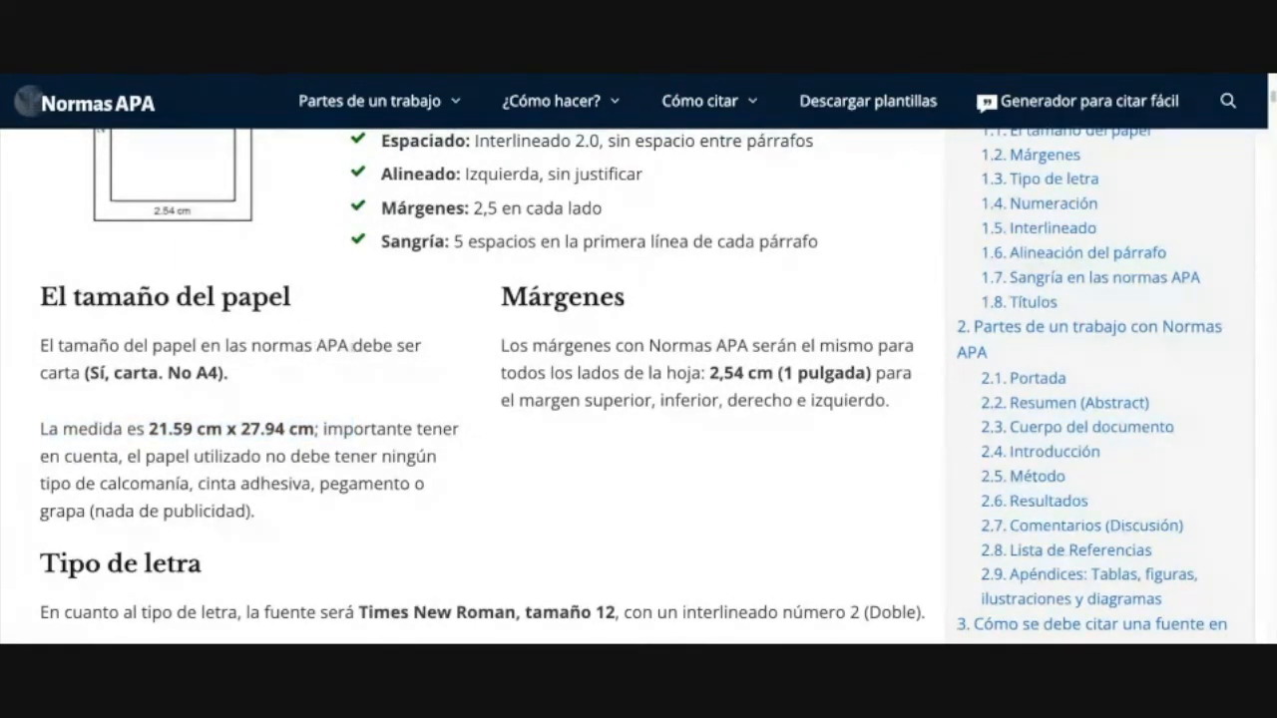
double_click(332, 345)
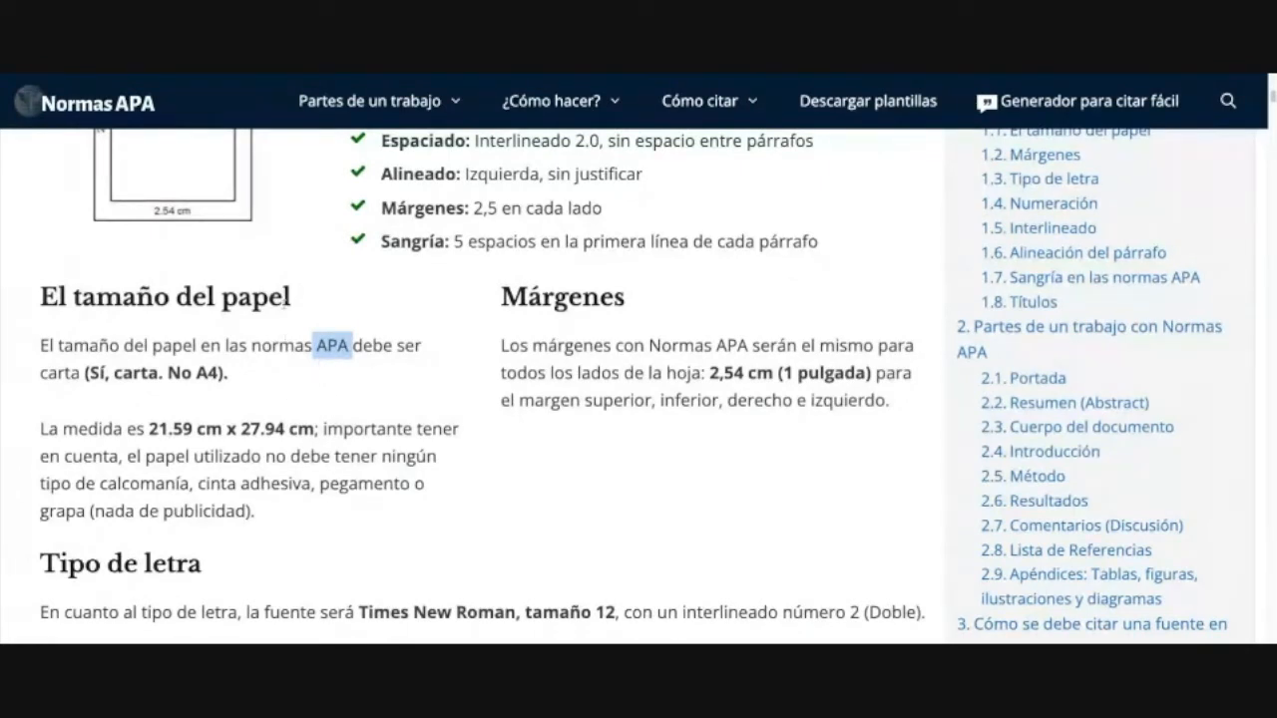
left_click(288, 297)
left_click_drag(316, 346, 349, 345)
left_click_drag(269, 296, 303, 289)
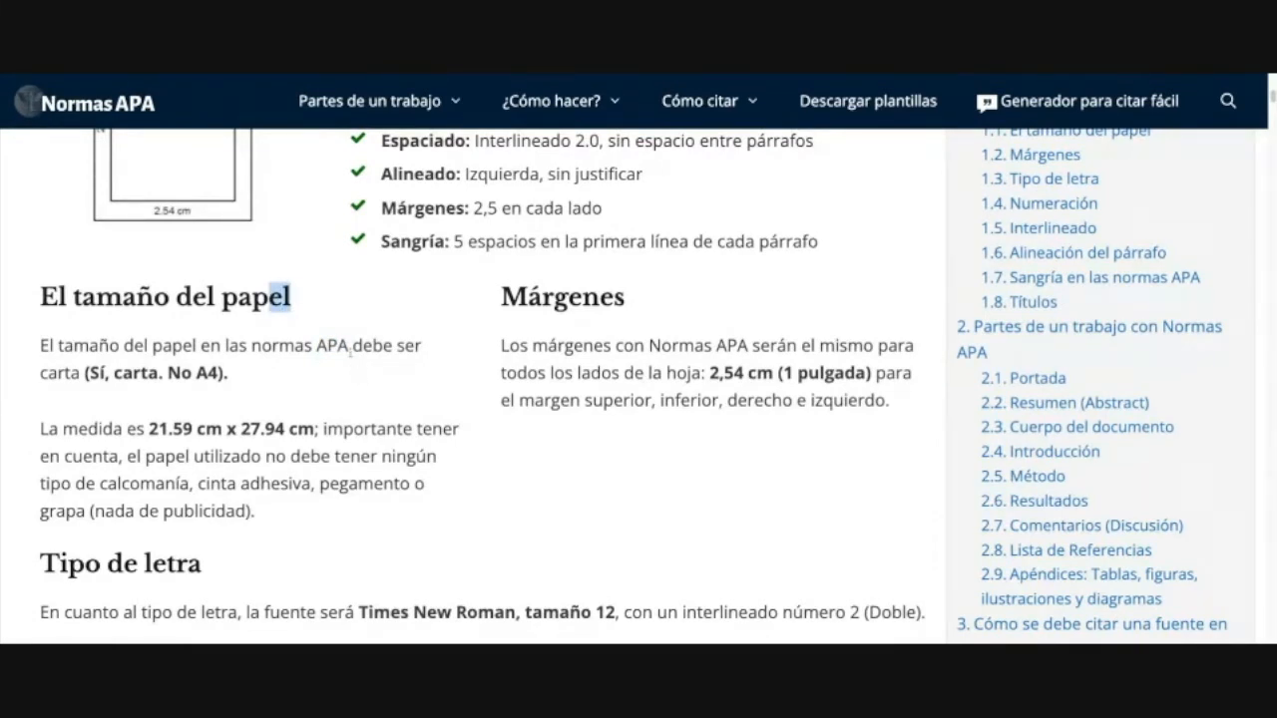
left_click_drag(351, 345, 317, 345)
left_click(331, 363)
left_click_drag(56, 345, 351, 345)
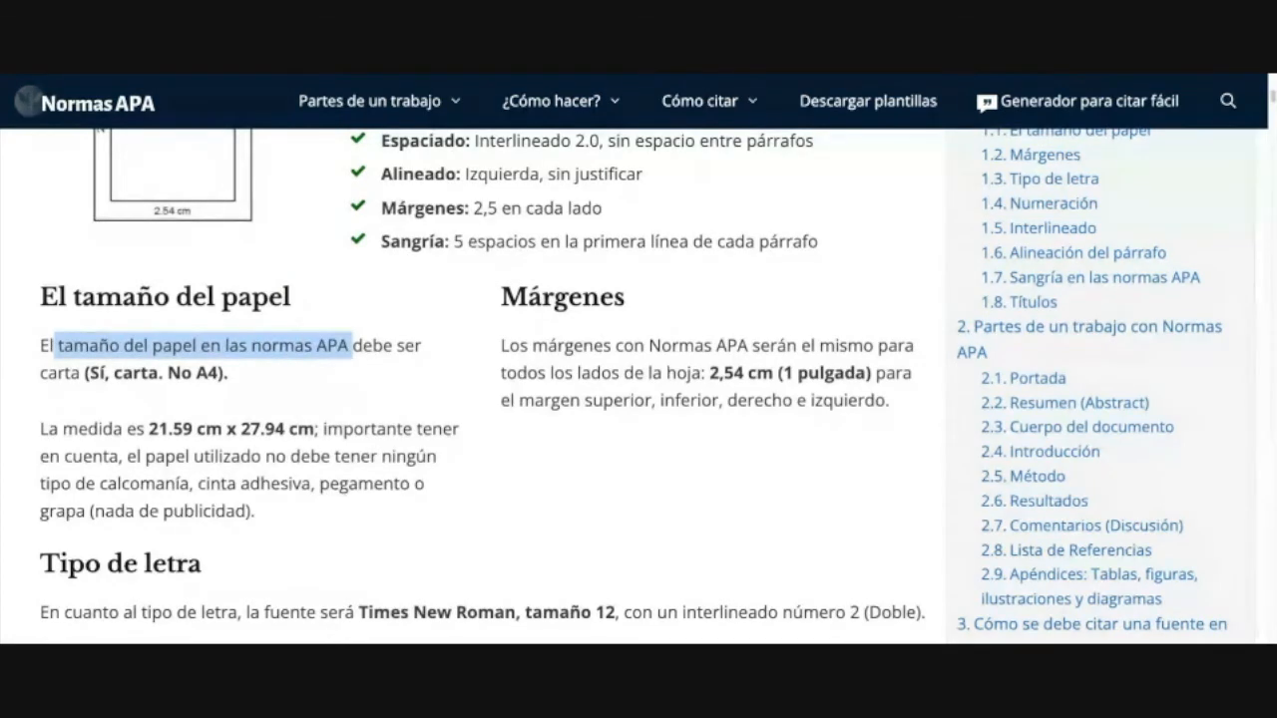
left_click(359, 381)
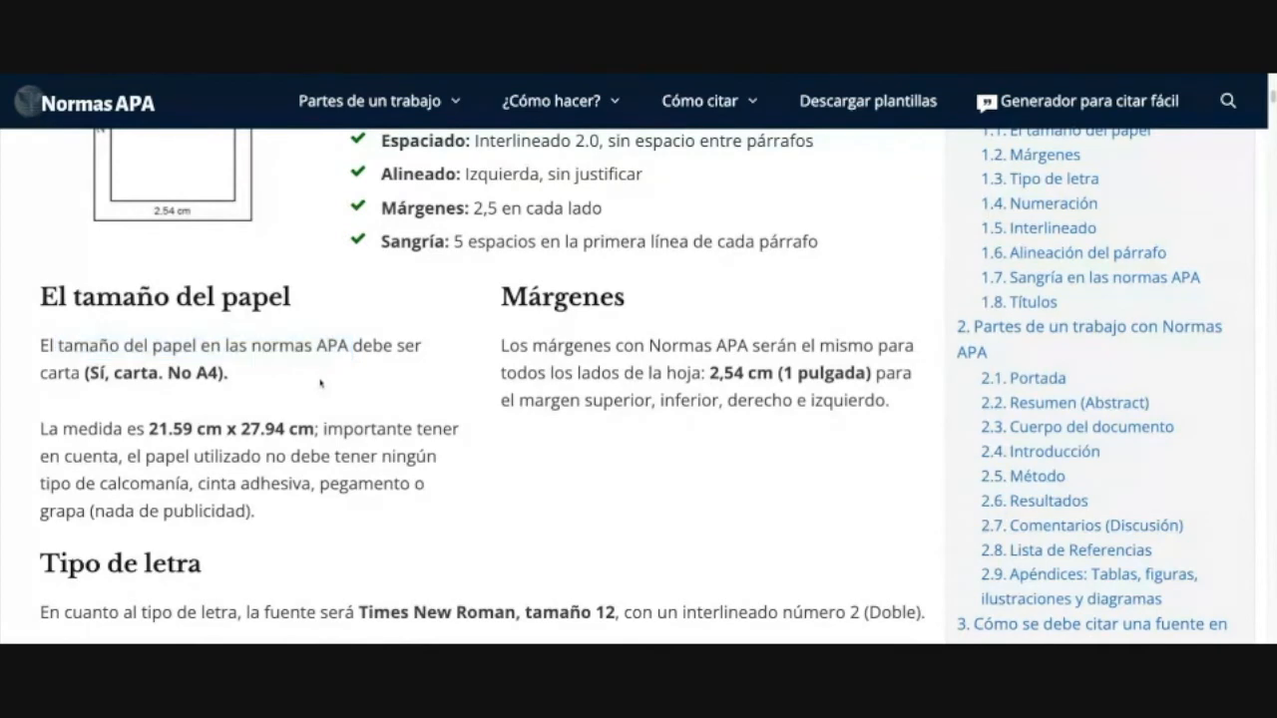
left_click_drag(48, 346, 268, 387)
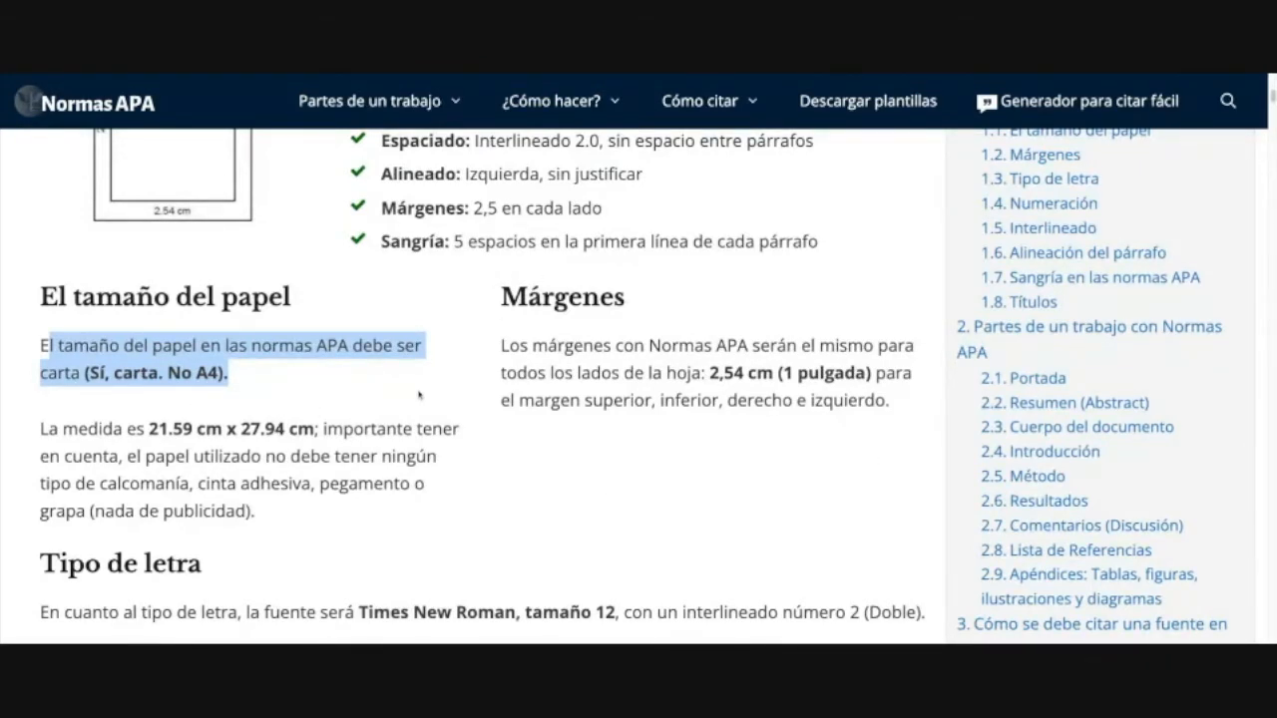
scroll(140, 395, "up", 1)
left_click_drag(68, 349, 39, 351)
scroll(363, 377, "up", 3)
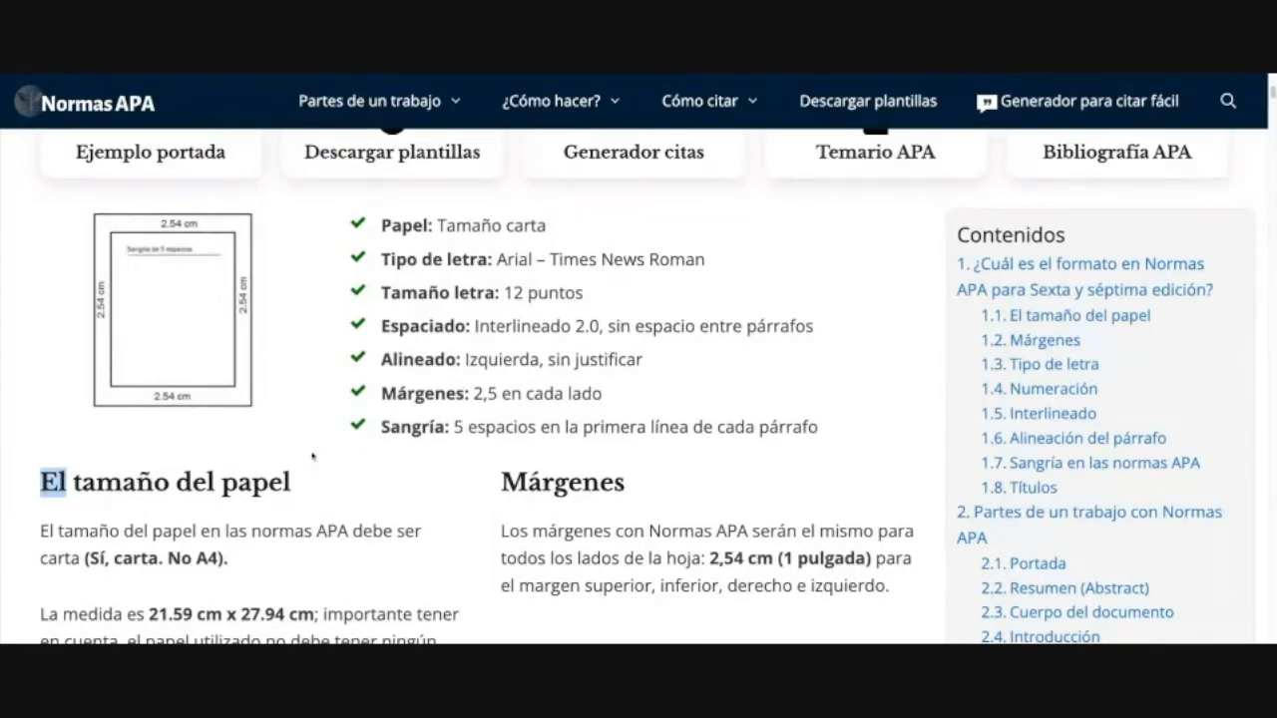
left_click(82, 517)
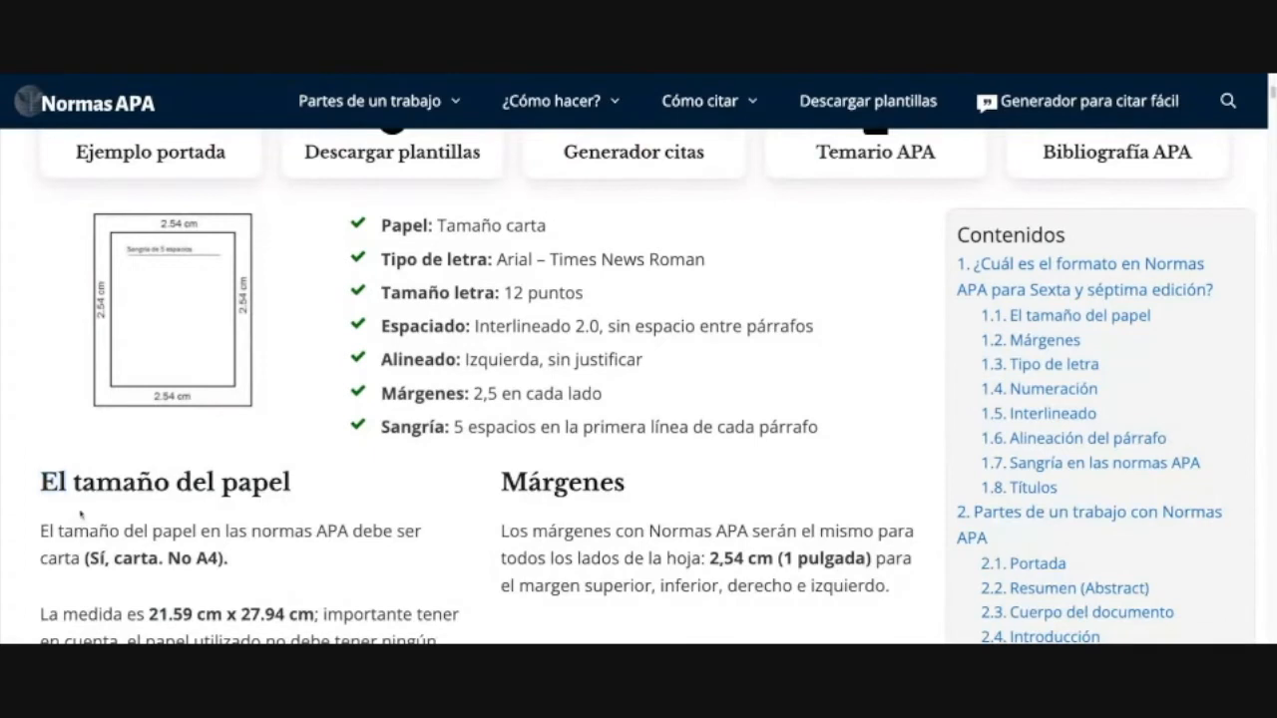
double_click(33, 488)
left_click_drag(33, 488, 292, 485)
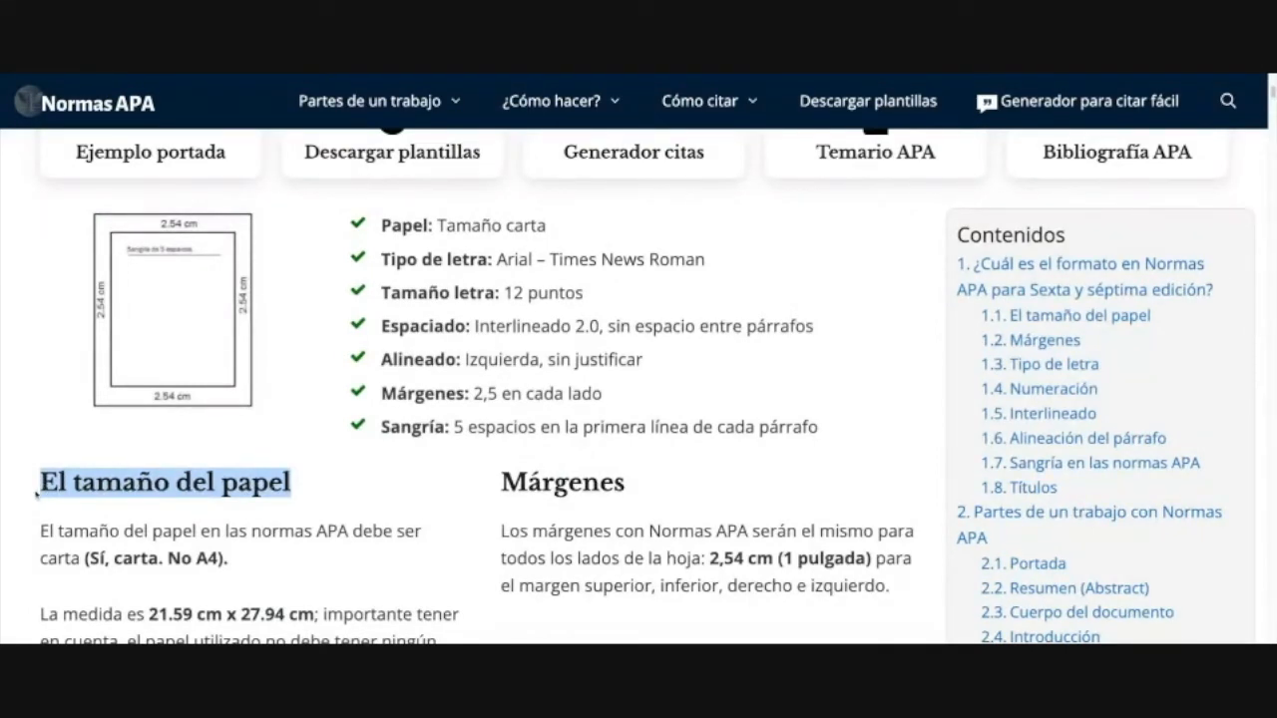
left_click(211, 489)
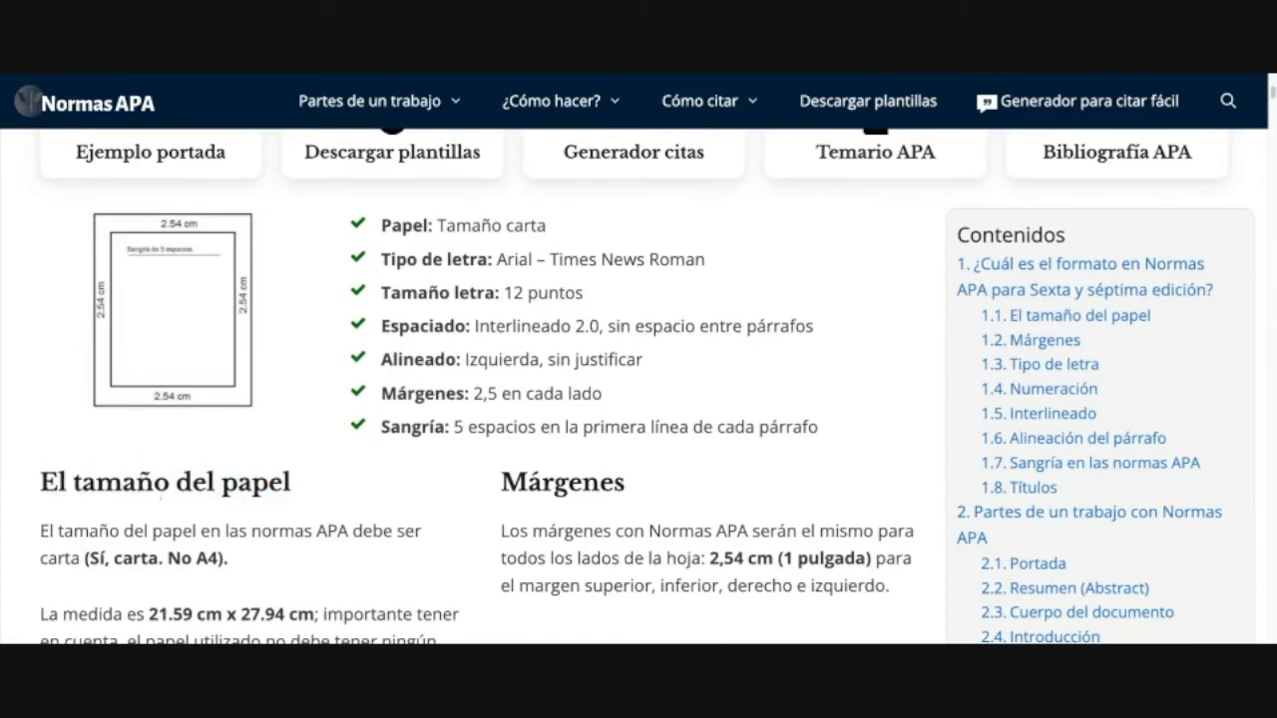
left_click_drag(288, 486, 42, 485)
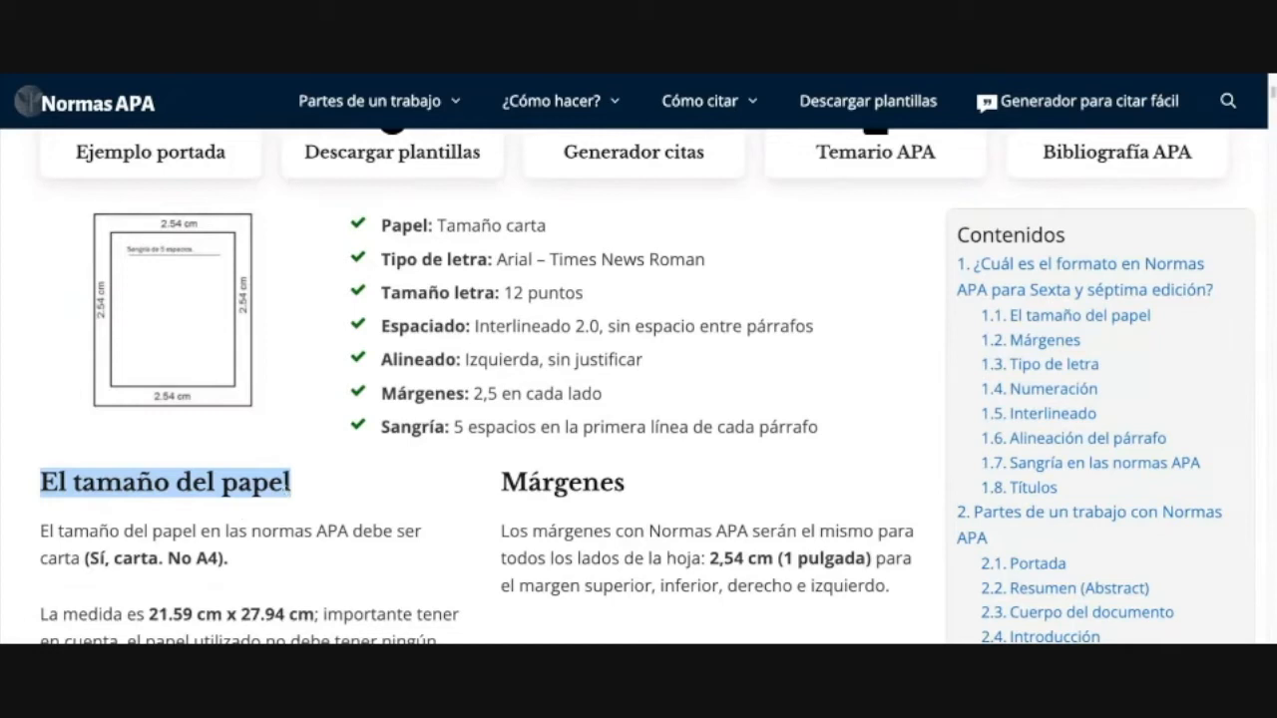
left_click(225, 491)
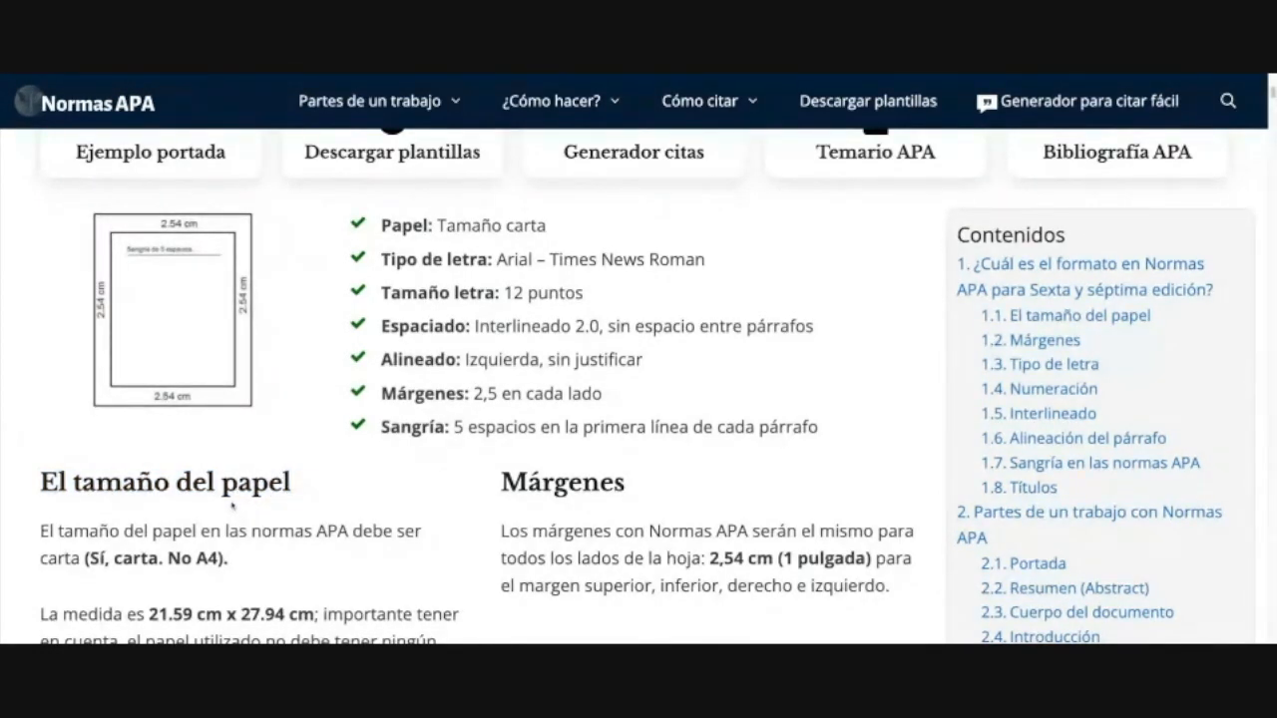
left_click_drag(222, 484, 240, 484)
left_click(261, 489)
scroll(257, 538, "down", 1)
left_click_drag(59, 453, 405, 454)
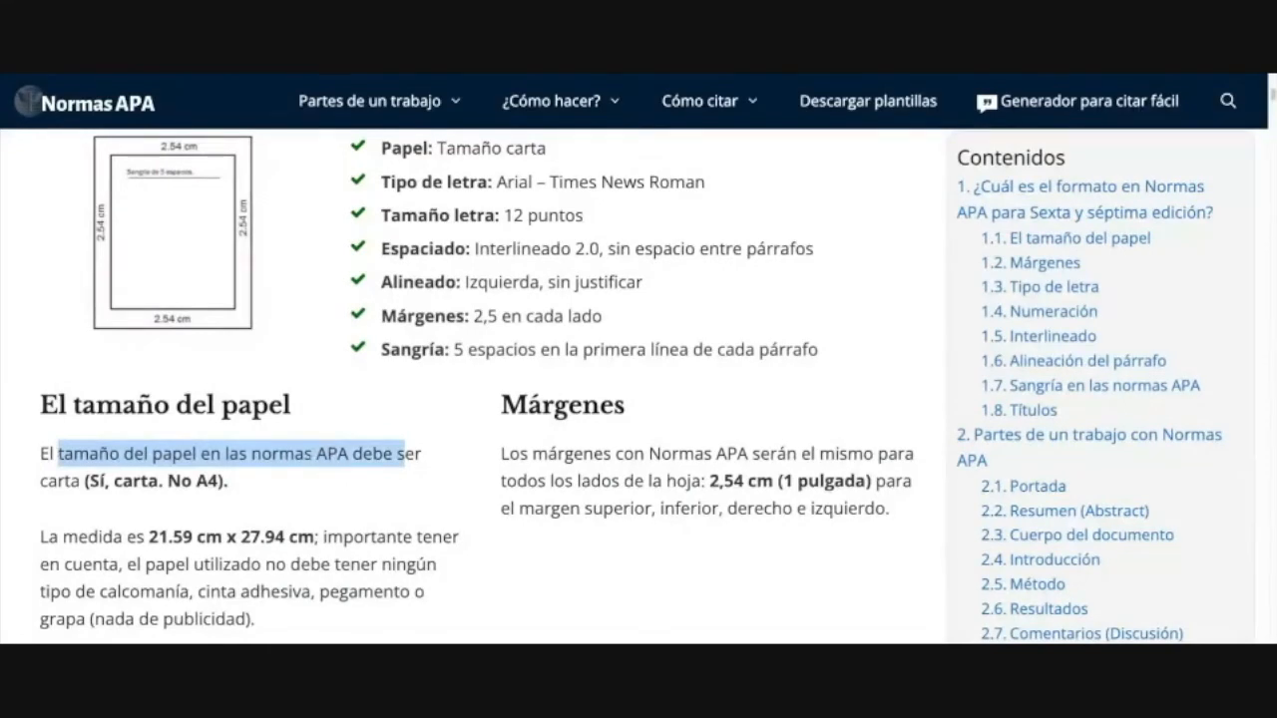
left_click(309, 455)
left_click_drag(423, 456, 59, 454)
left_click_drag(374, 454, 173, 455)
scroll(378, 479, "up", 2)
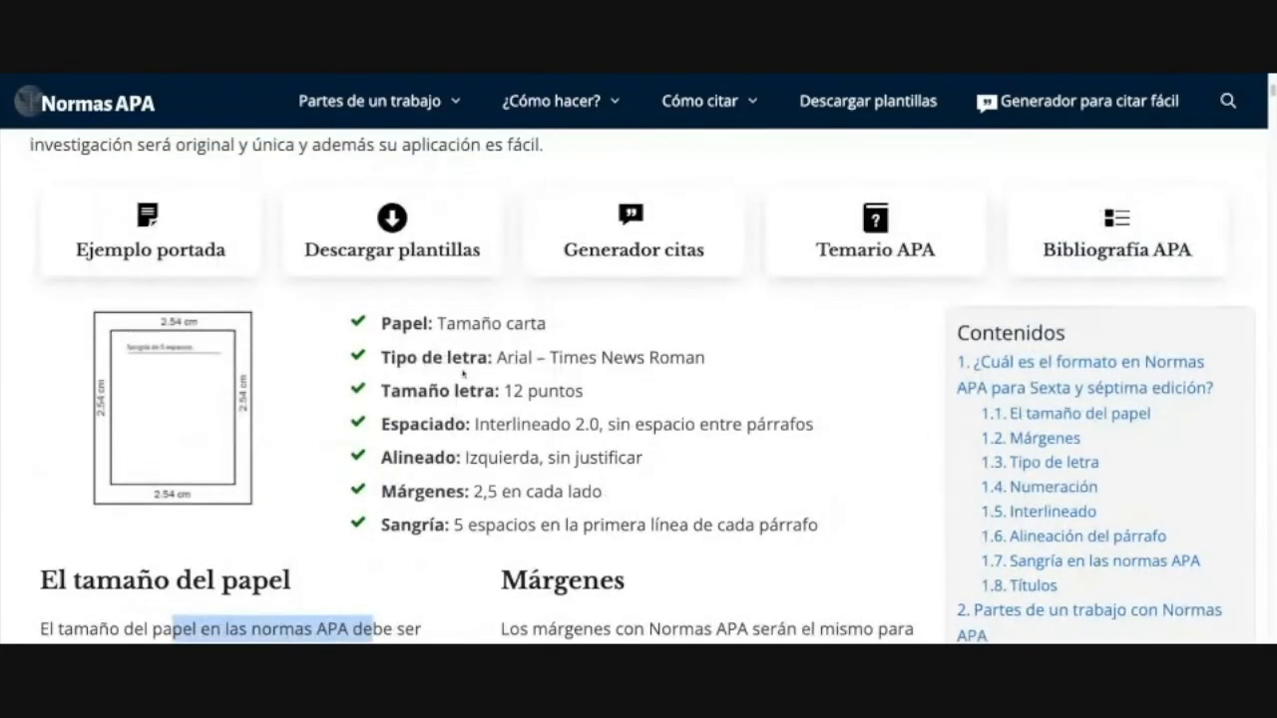
left_click_drag(497, 357, 705, 357)
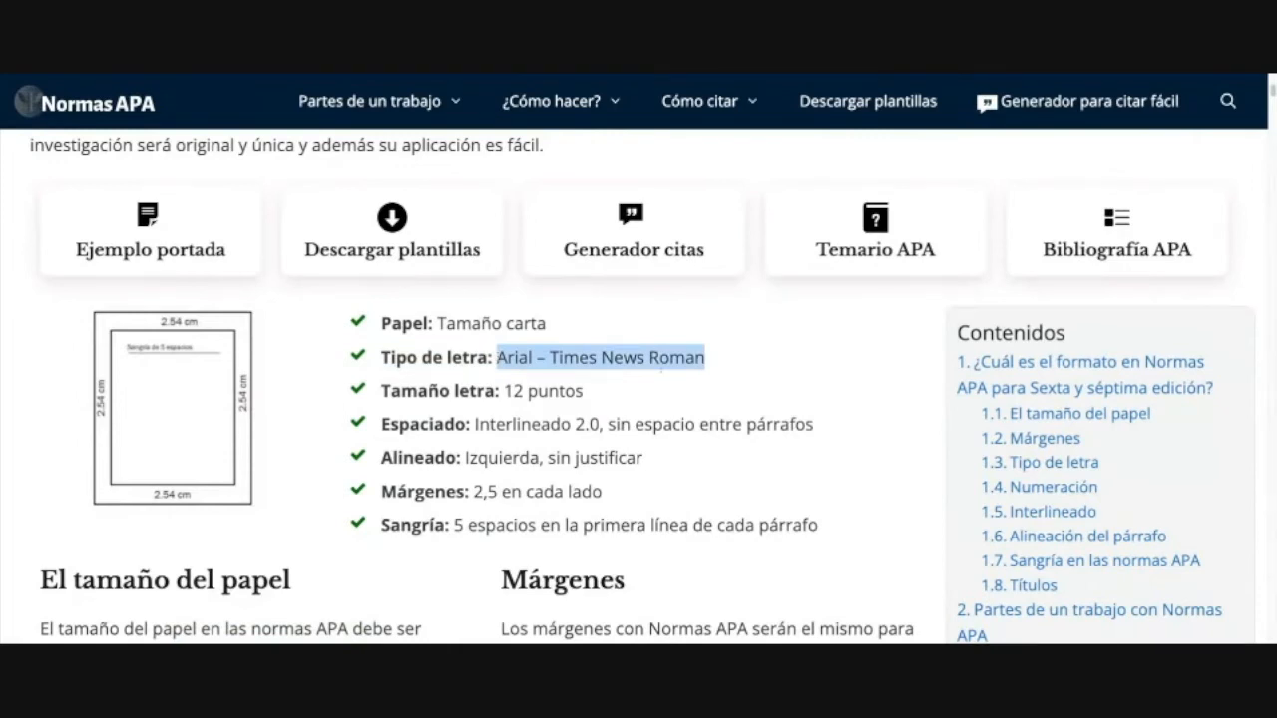
left_click(532, 359)
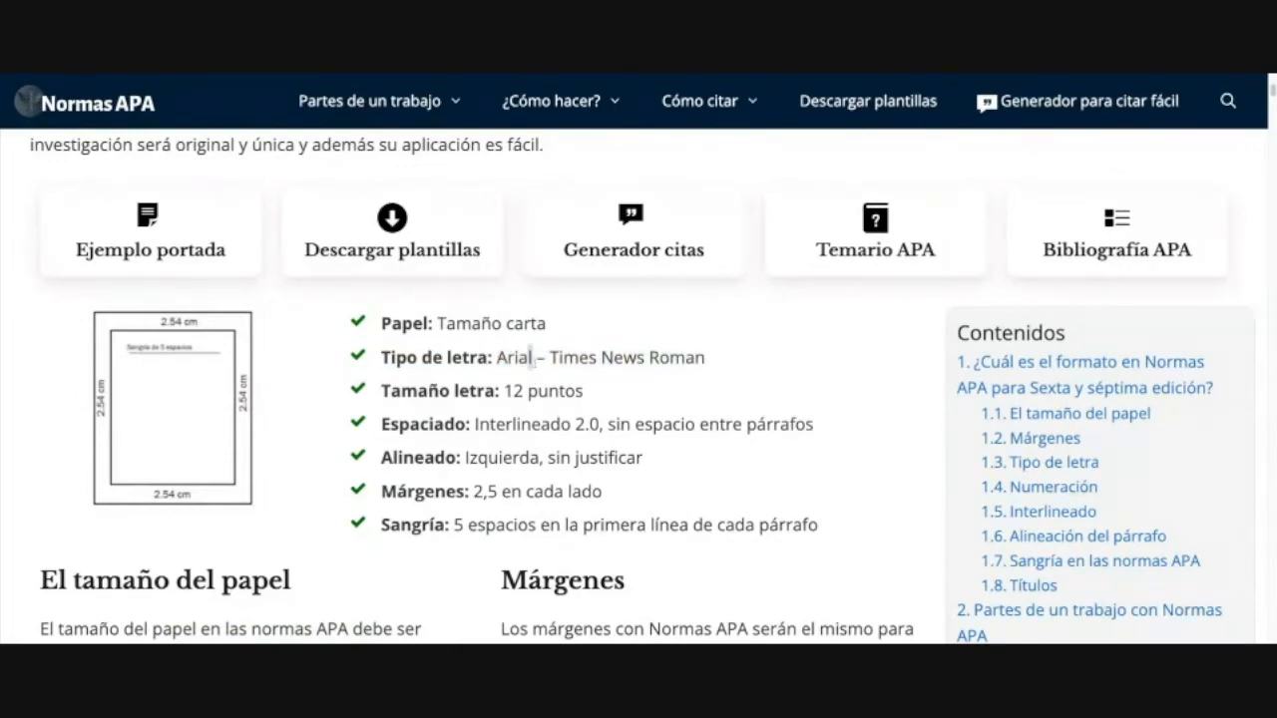
double_click(529, 357)
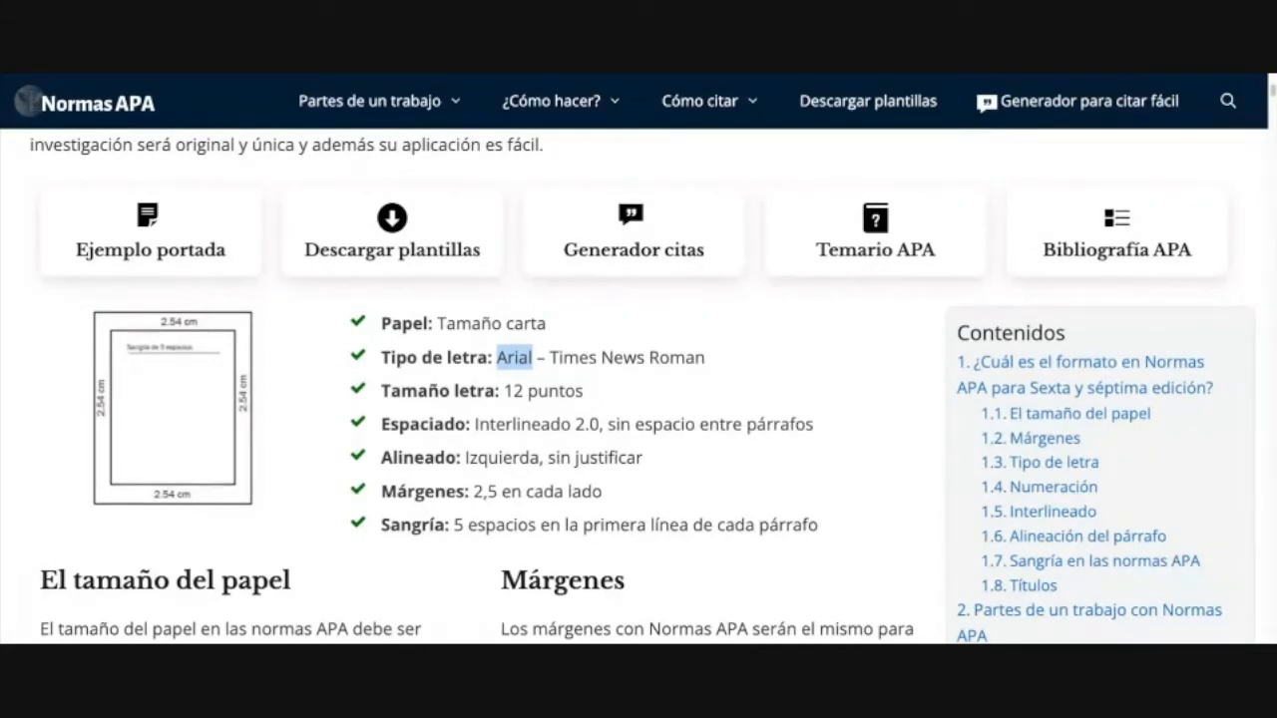
left_click(554, 359)
left_click_drag(554, 359, 706, 359)
left_click(609, 365)
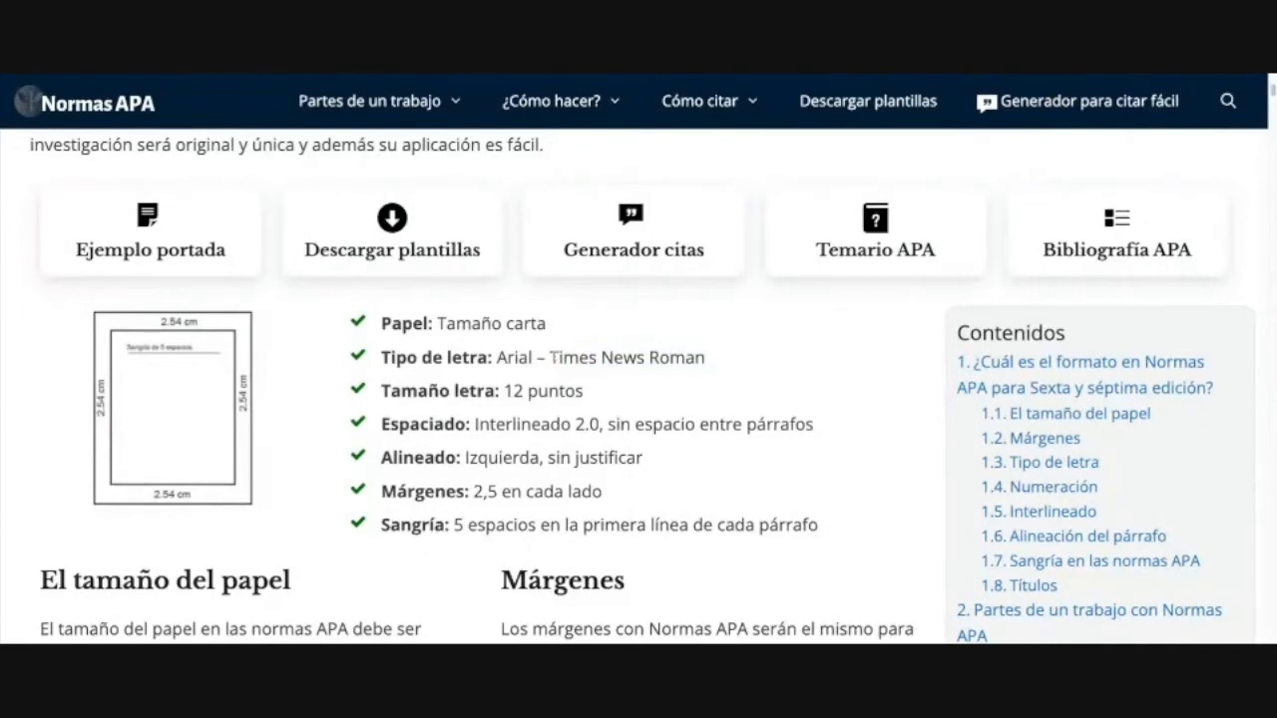
left_click_drag(550, 357, 705, 358)
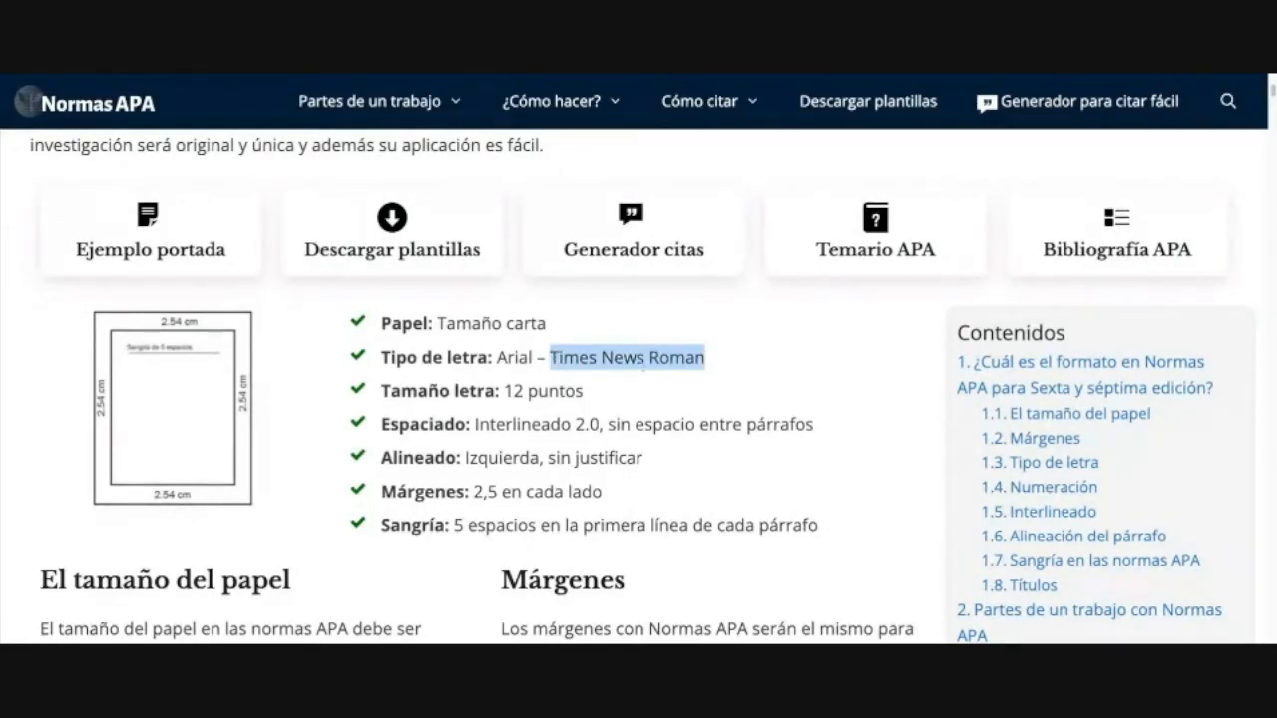
left_click_drag(534, 359, 498, 359)
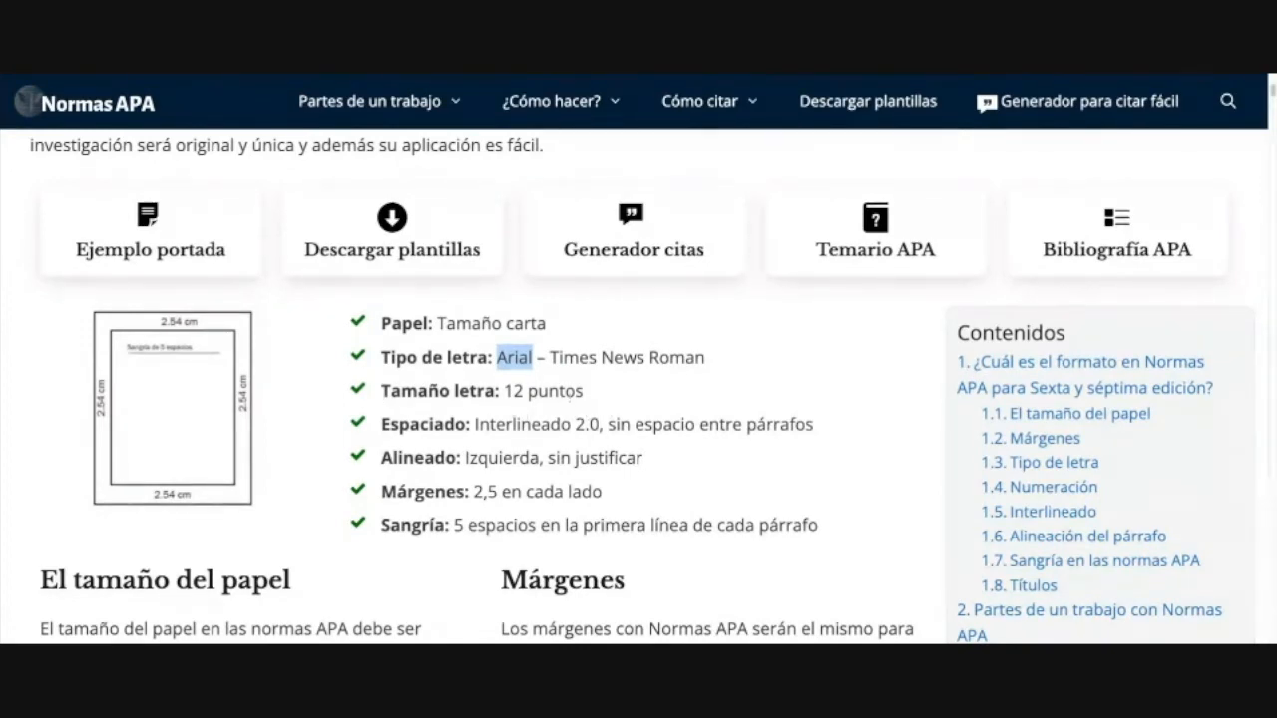
triple_click(589, 397)
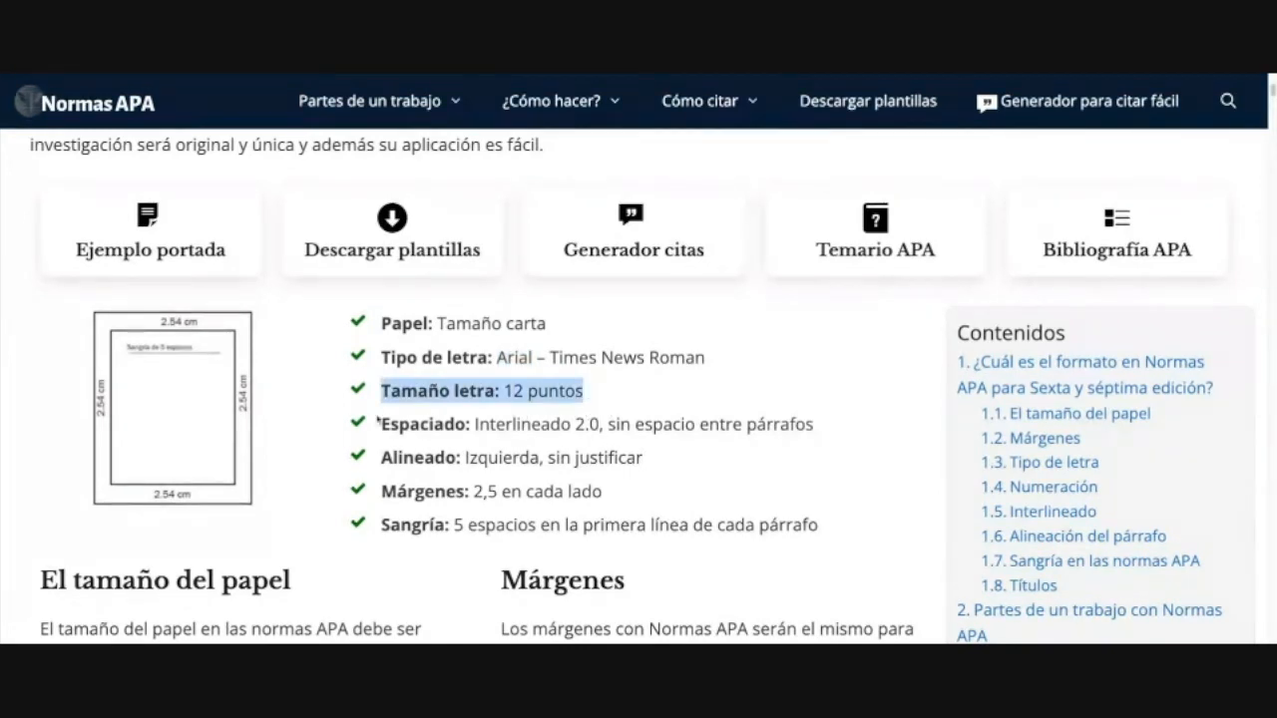
left_click(606, 407)
double_click(590, 400)
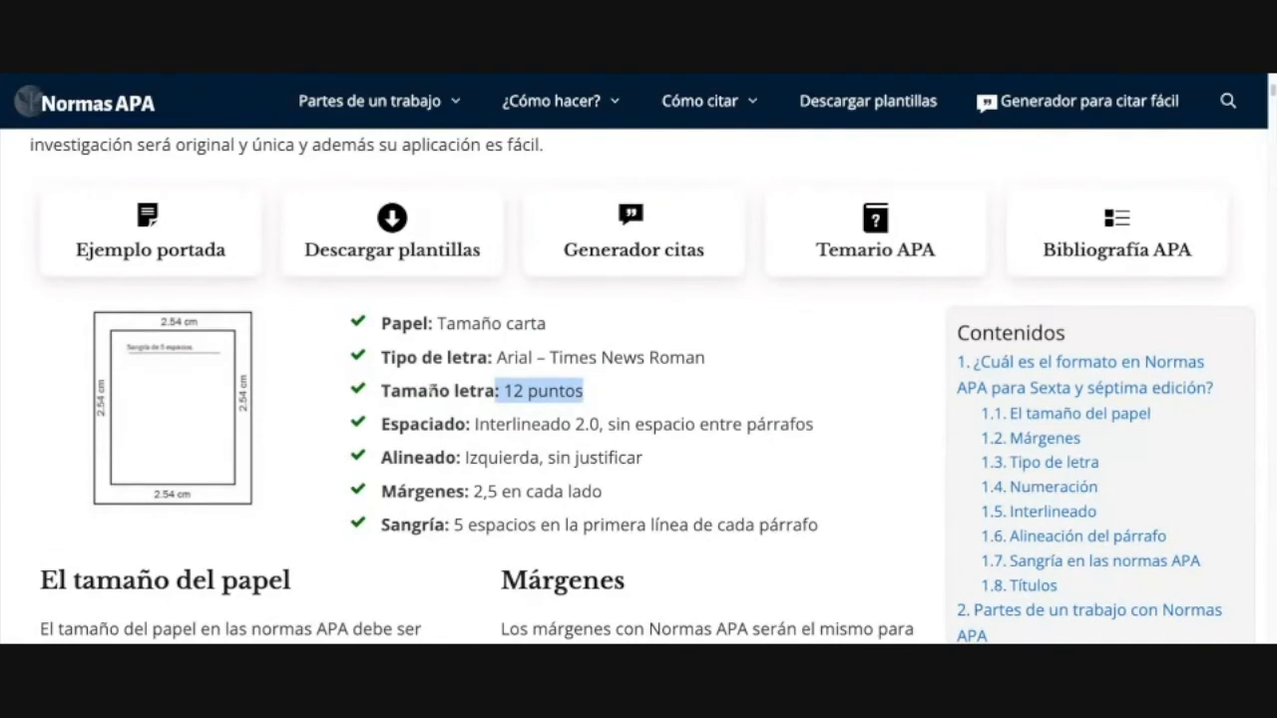
left_click(590, 397)
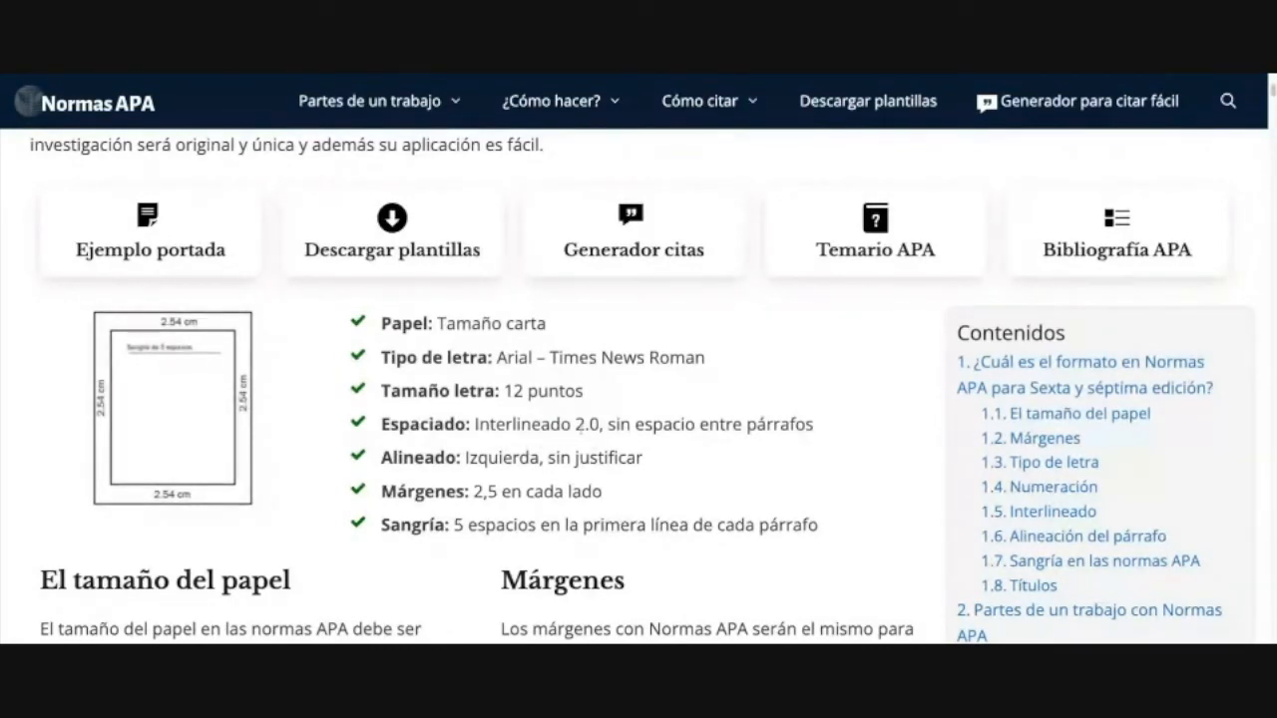
left_click_drag(603, 426, 489, 426)
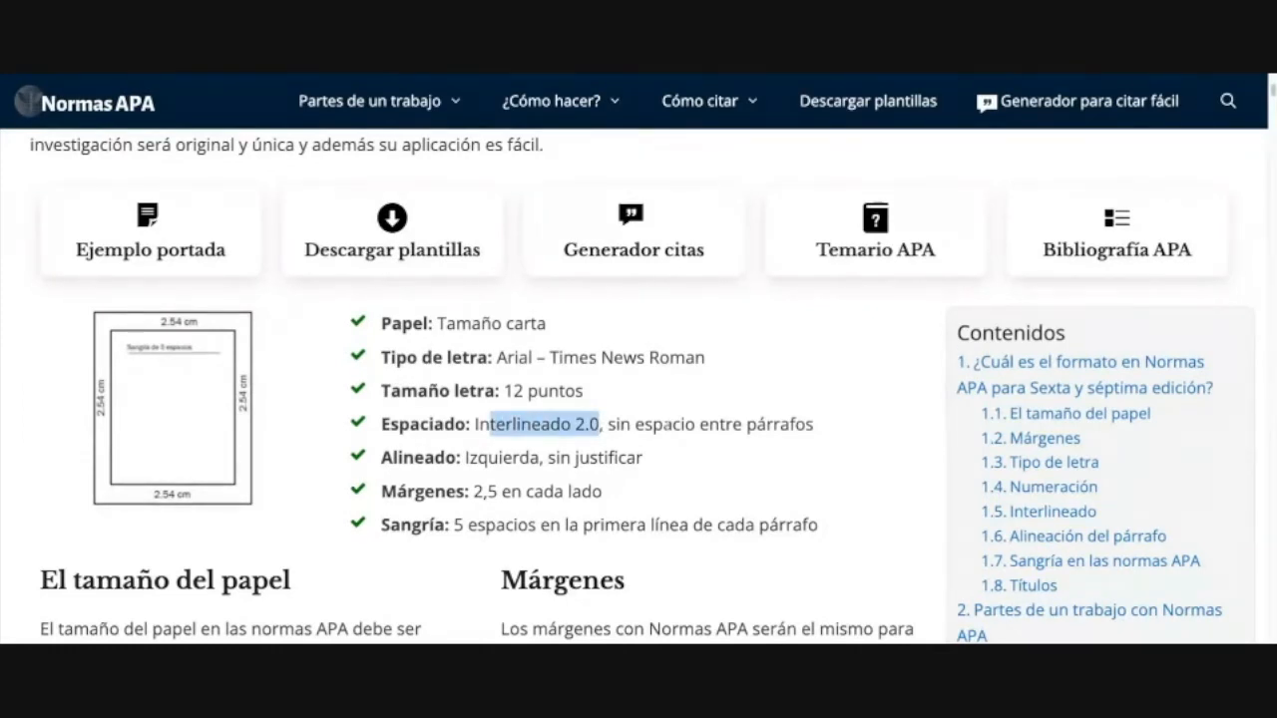
left_click_drag(615, 424, 814, 426)
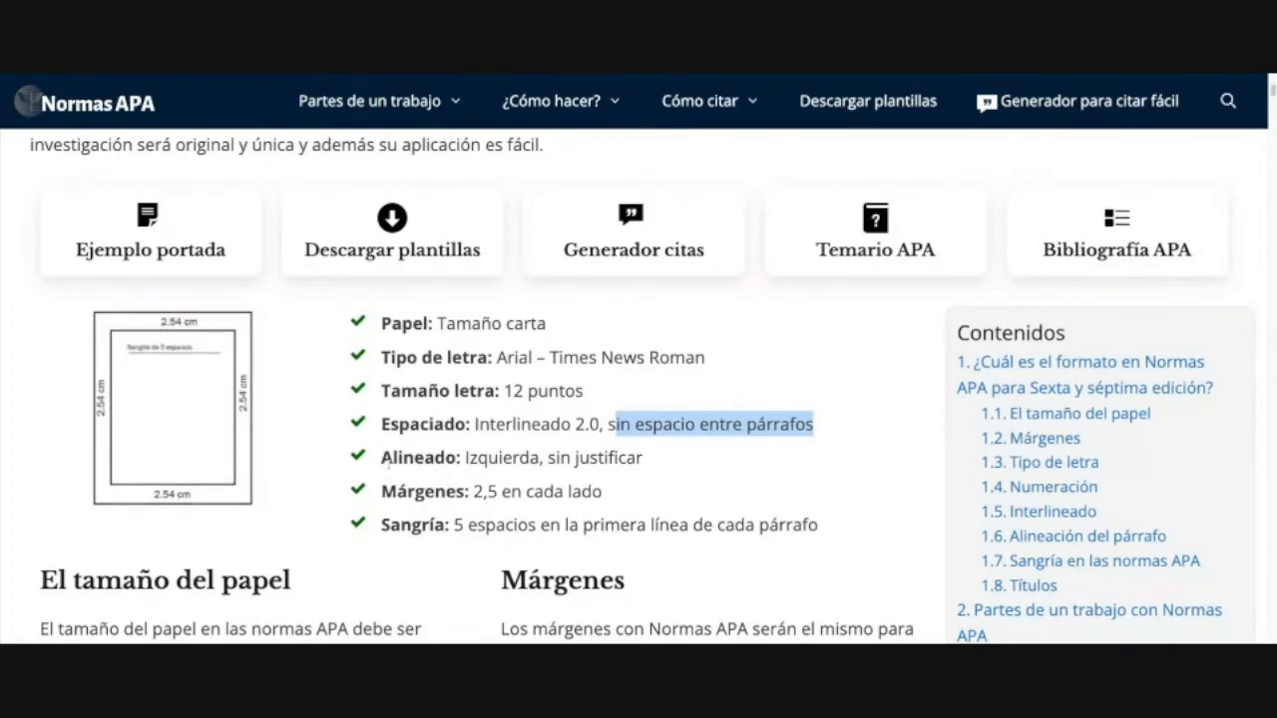
left_click_drag(662, 459, 380, 459)
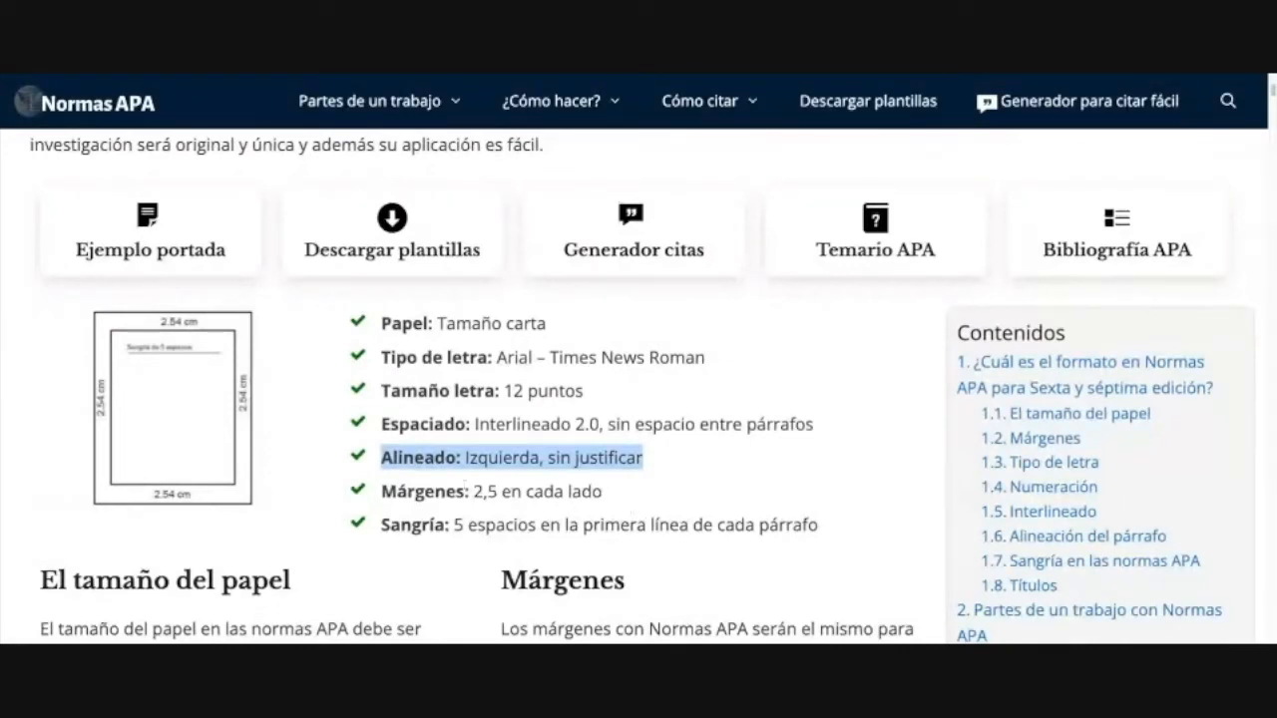
left_click(598, 492)
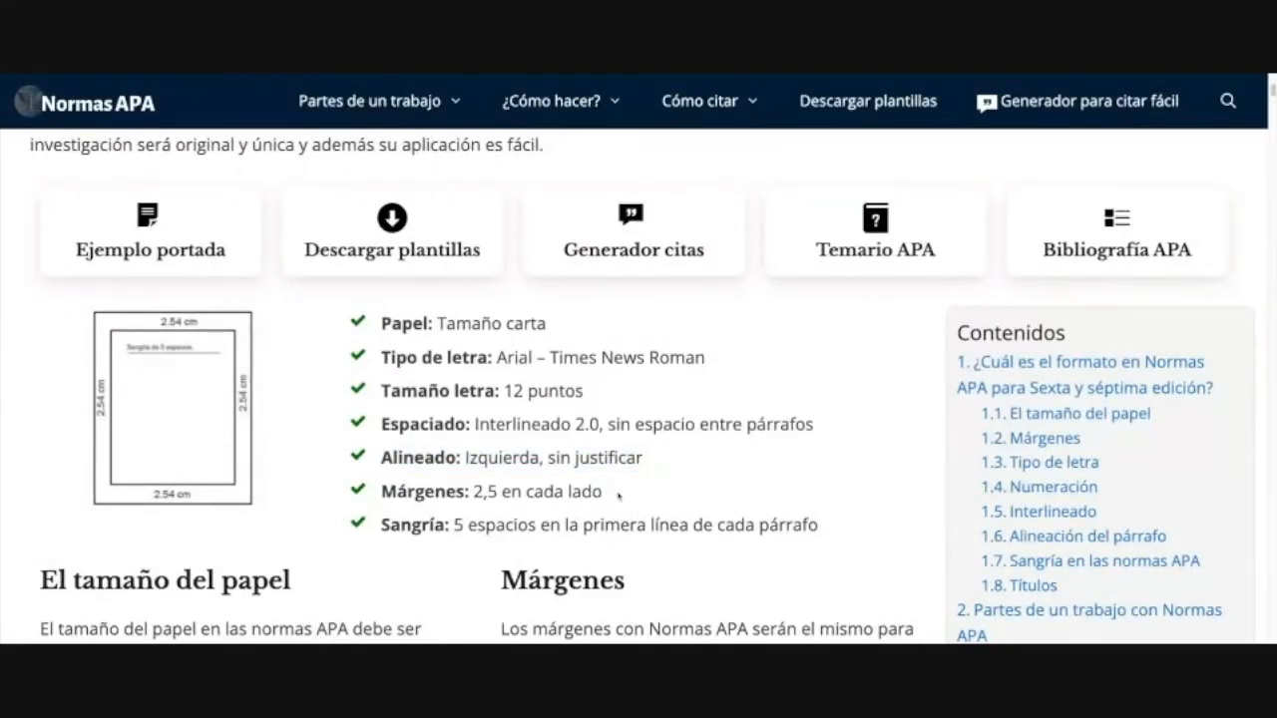
left_click_drag(381, 492, 621, 498)
left_click(485, 500)
scroll(444, 469, "down", 1)
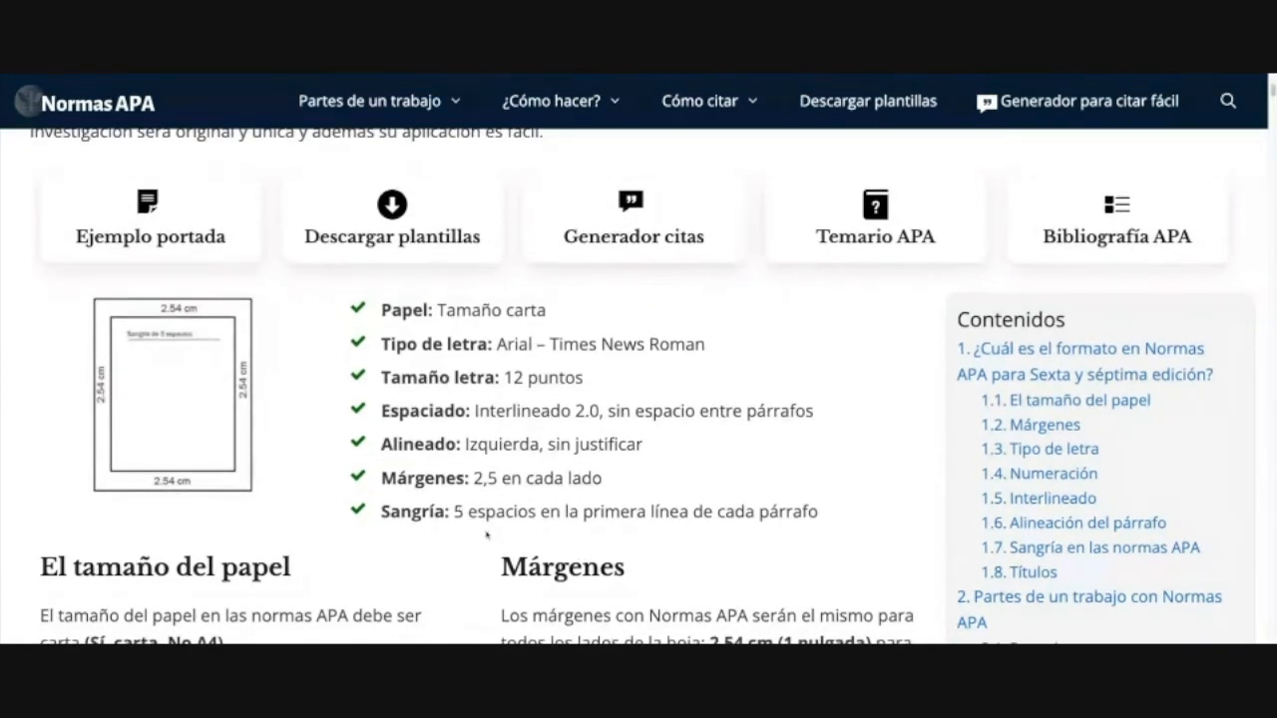
Step: Highlight the guide's five-space first-line indent rule
left_click_drag(461, 512, 818, 512)
scroll(780, 519, "down", 1)
scroll(780, 519, "up", 2)
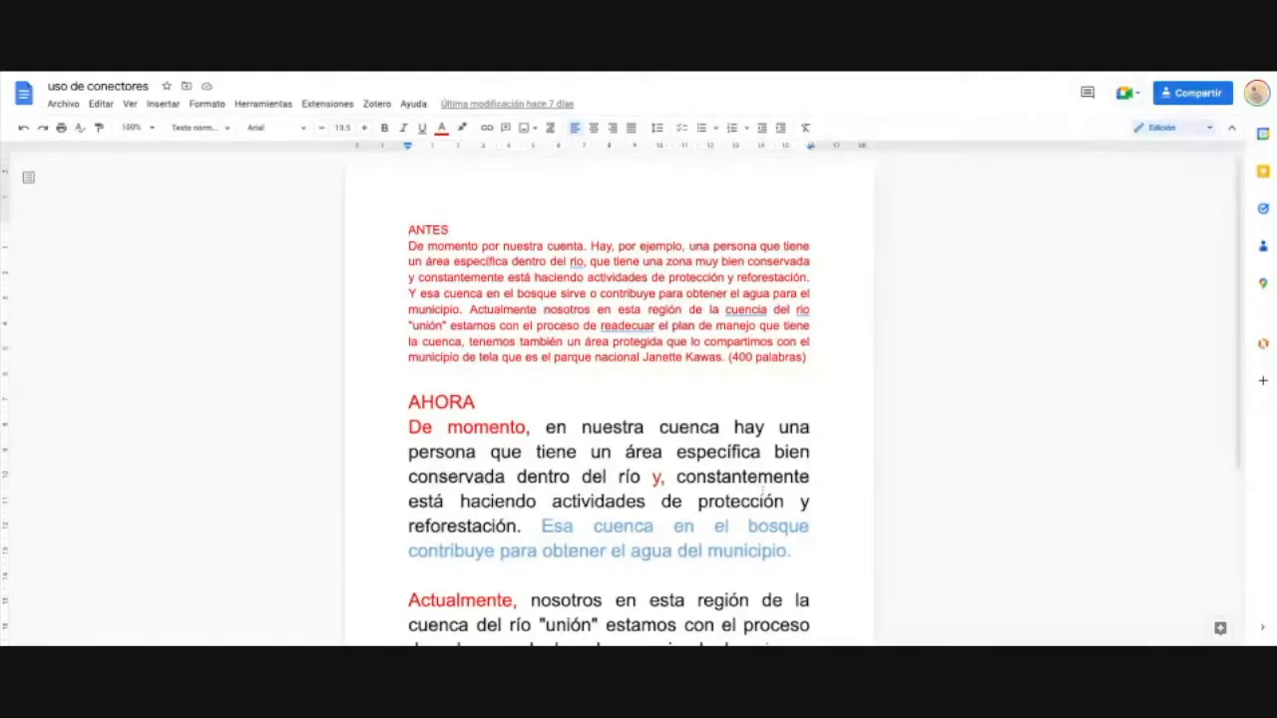
scroll(615, 436, "down", 1)
scroll(616, 438, "up", 1)
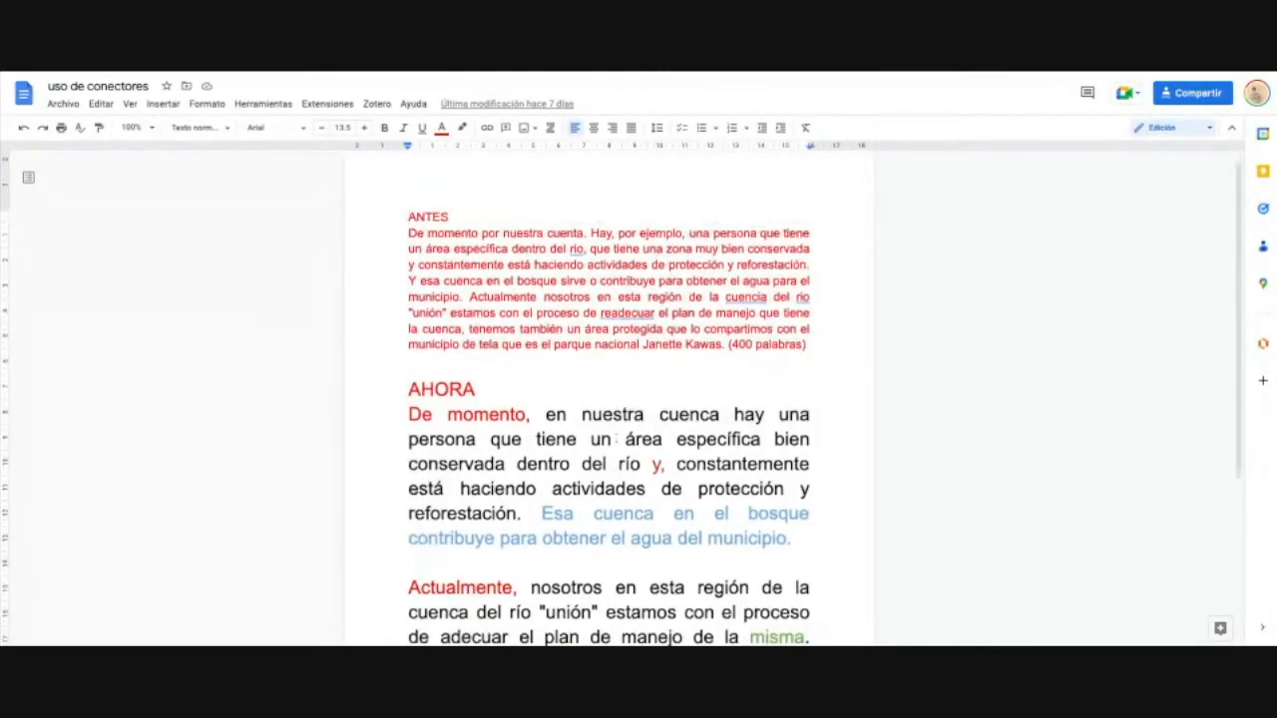
scroll(594, 393, "up", 1)
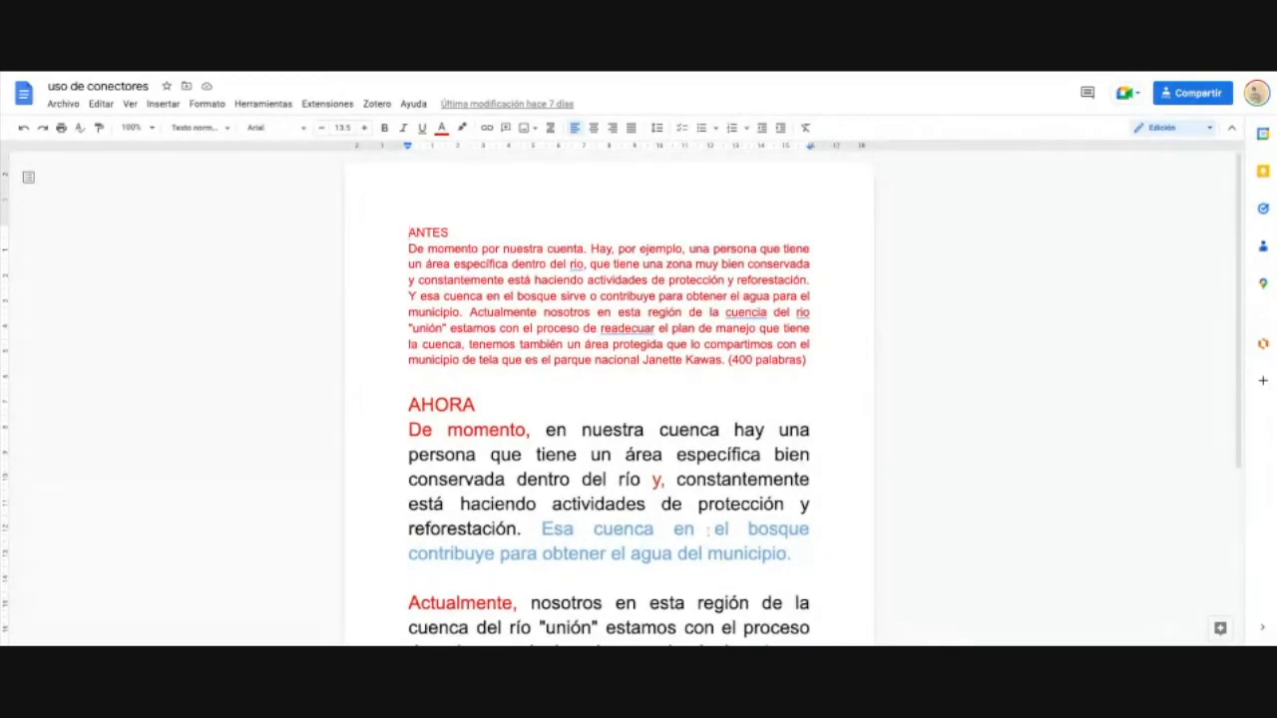
Step: Open Archivo > Configuración de página for the 'uso de conectores' document
scroll(128, 296, "down", 3)
scroll(128, 296, "up", 3)
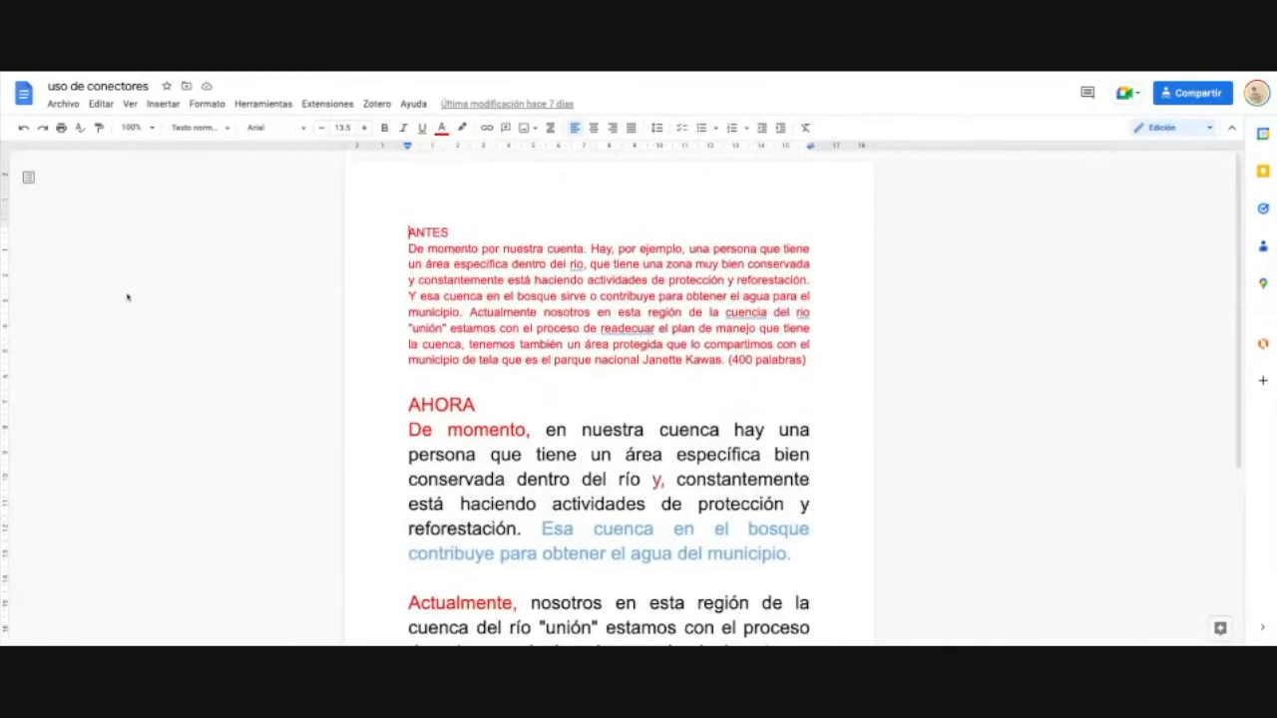
left_click(75, 108)
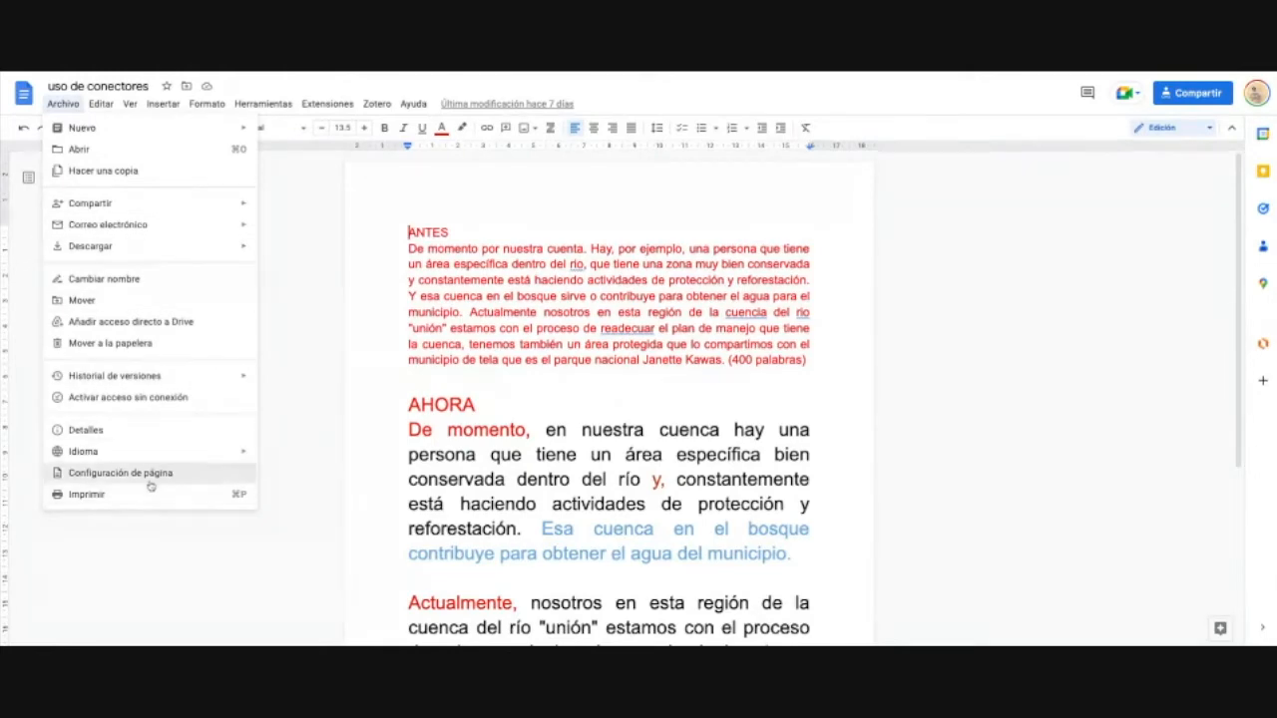
left_click(150, 476)
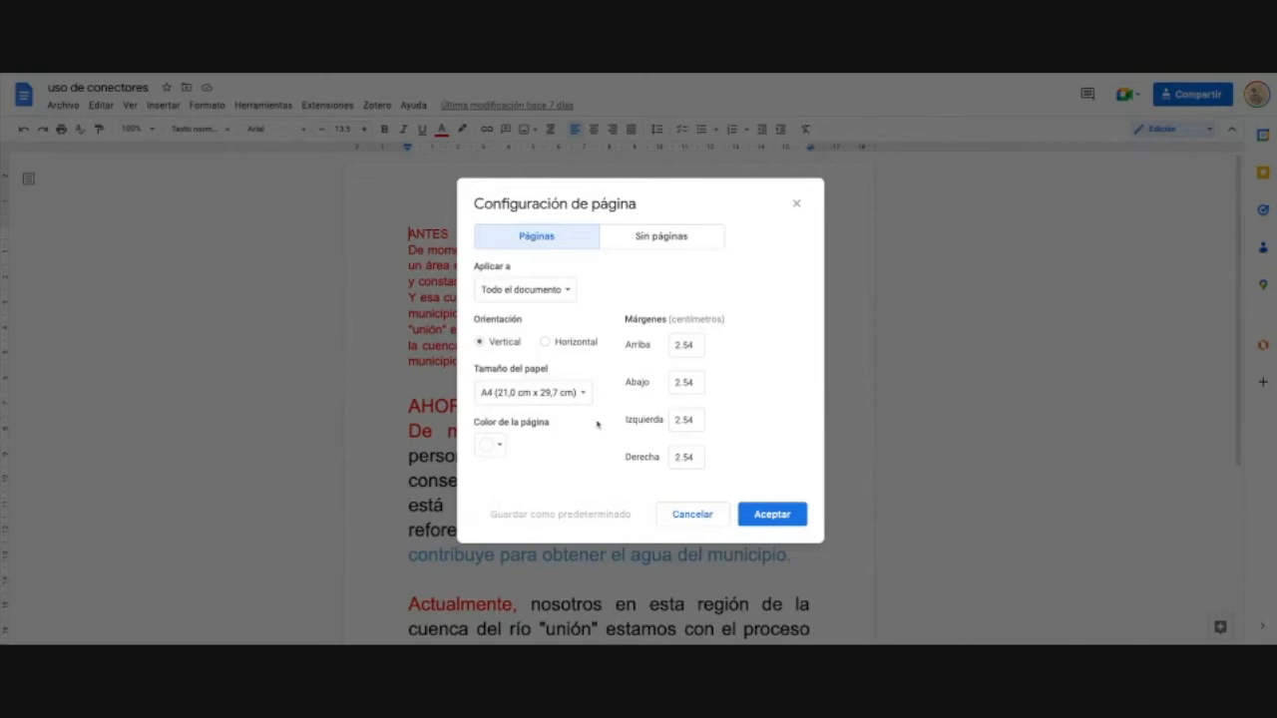
Step: Set paper size to Carta, keeping 2.54 cm margins, whole document and white page, then apply
left_click(576, 396)
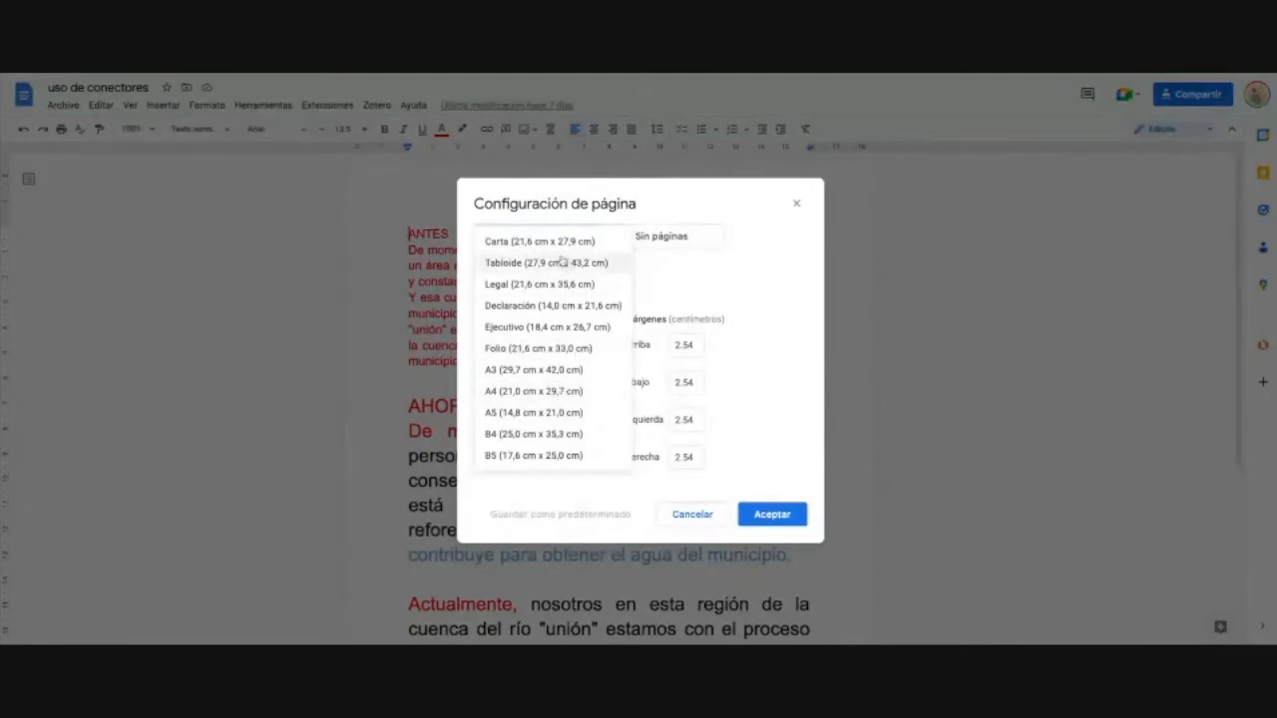
left_click(559, 248)
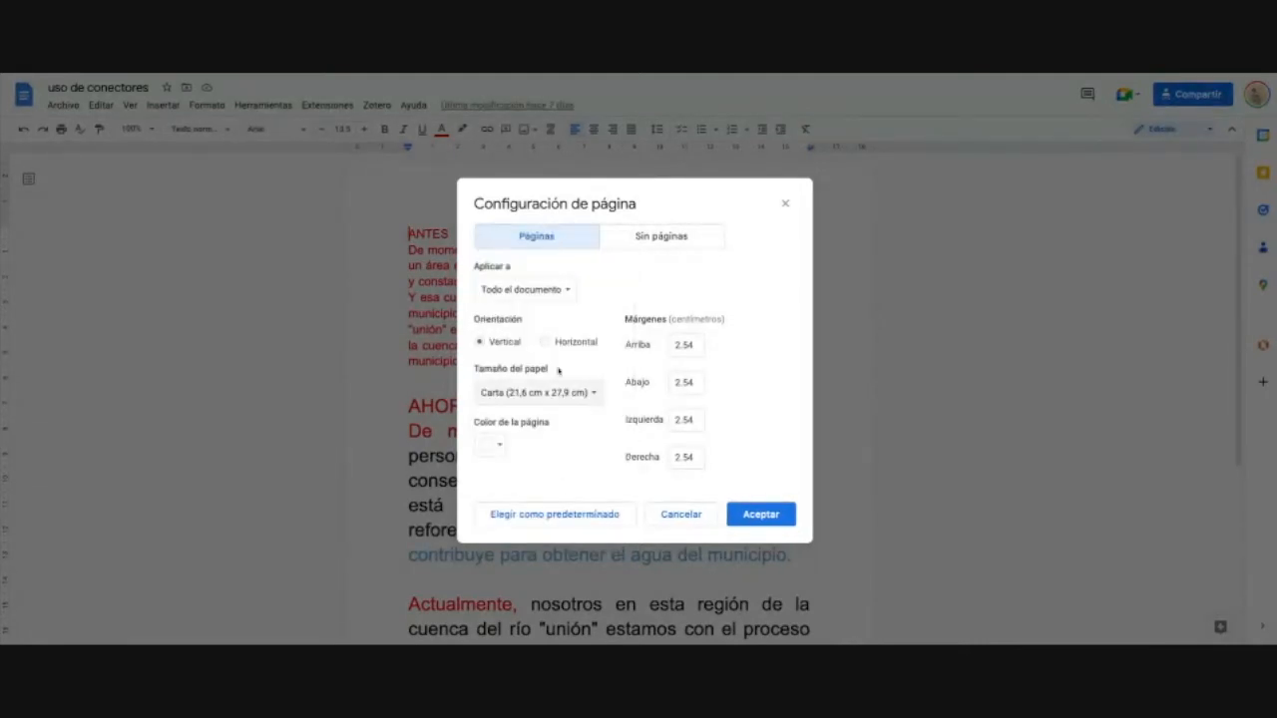
double_click(626, 319)
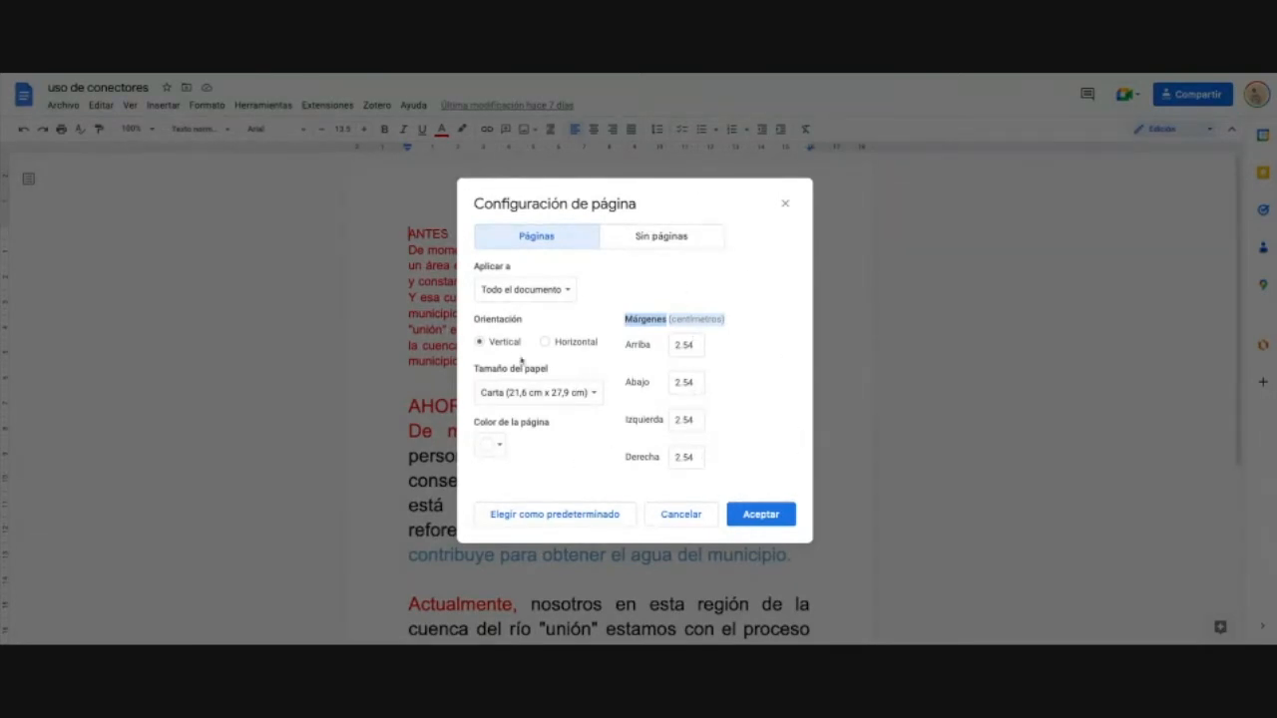
left_click(571, 298)
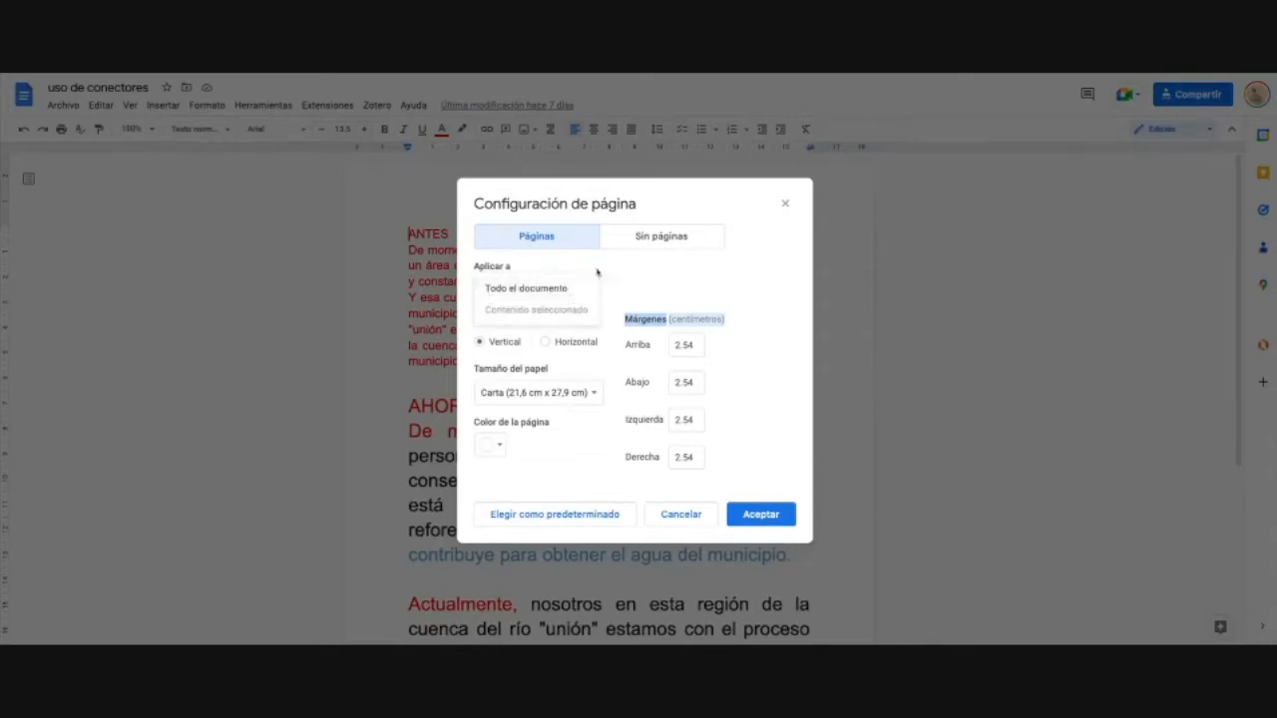
left_click(573, 288)
left_click(548, 301)
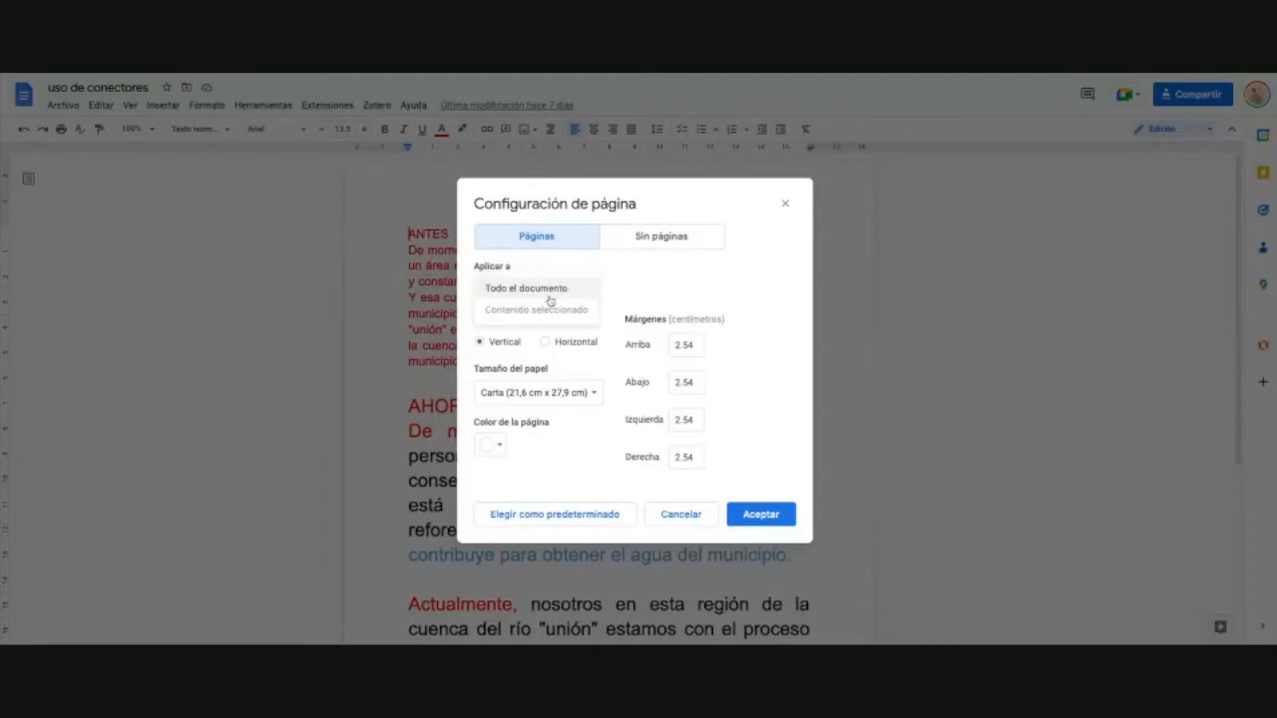
left_click(650, 300)
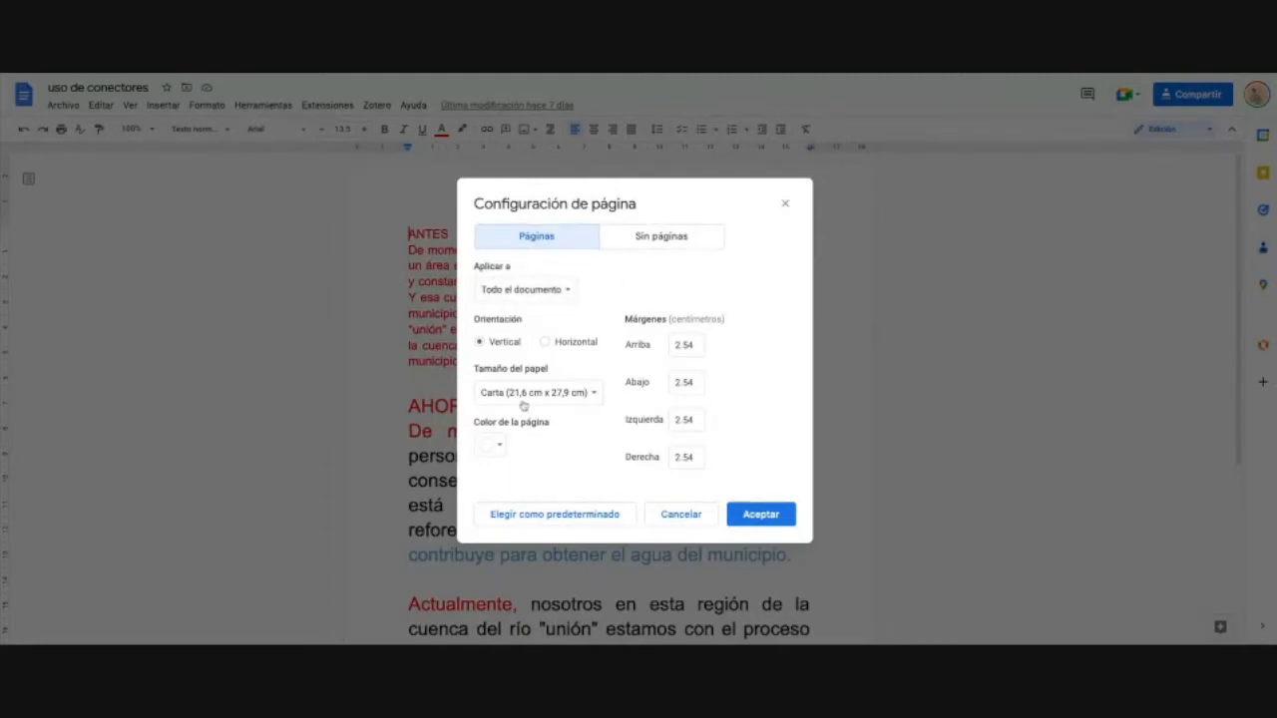
left_click(490, 449)
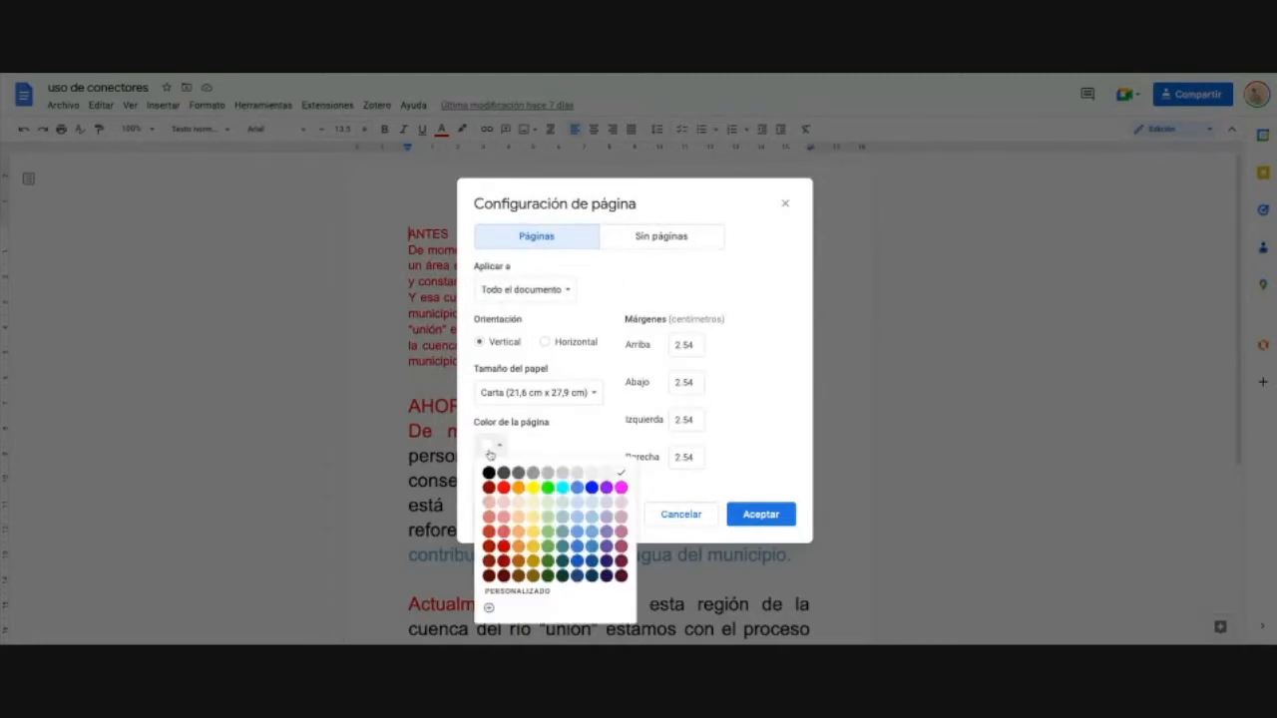
left_click(489, 451)
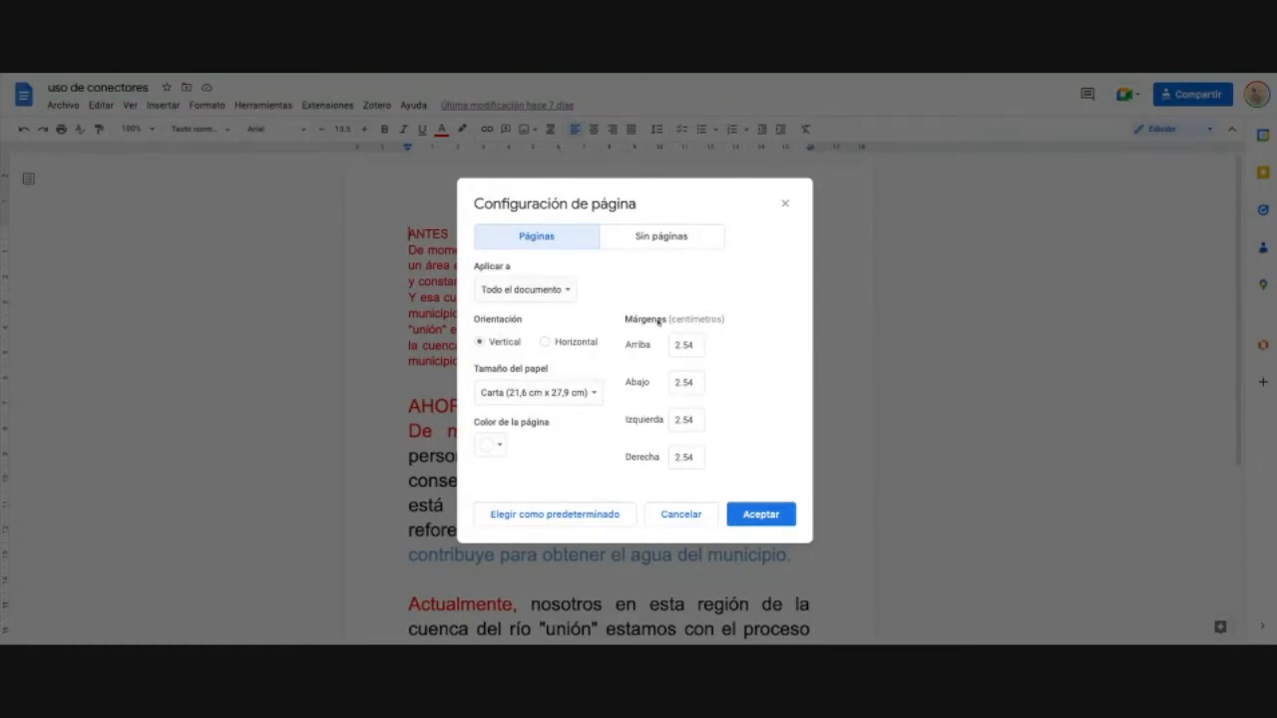
left_click(755, 519)
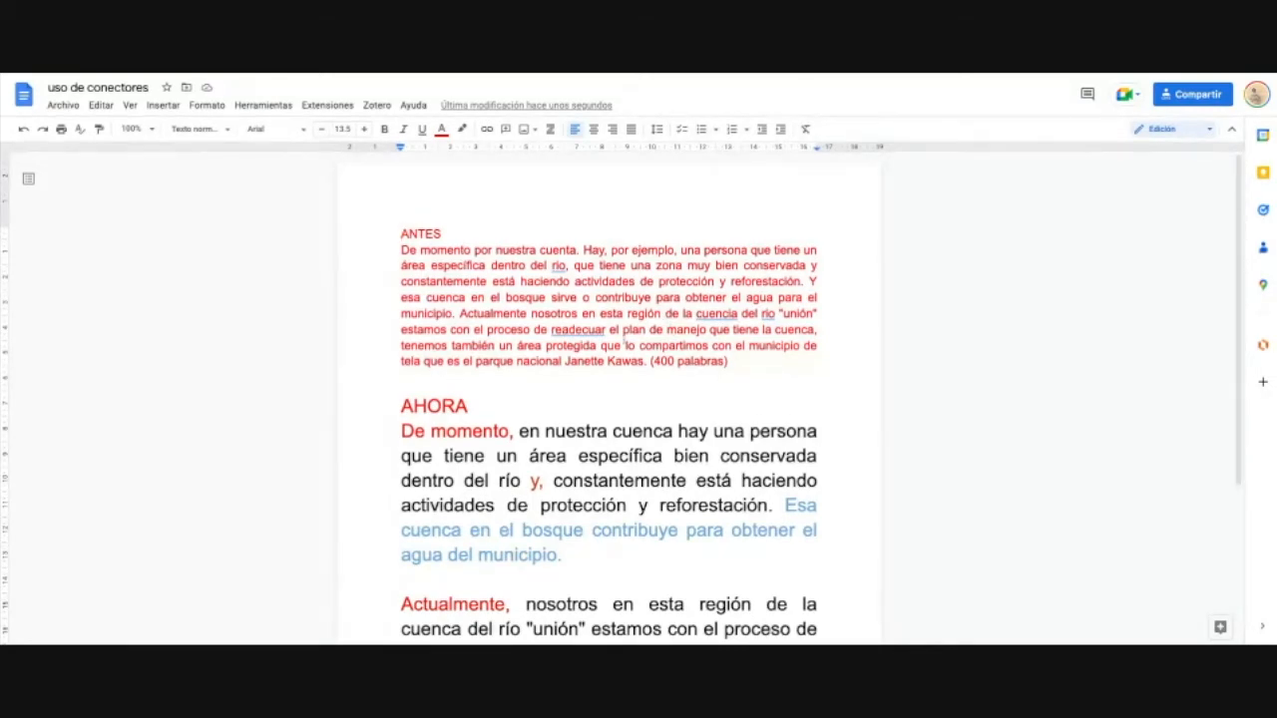
Step: Select all the document text and set it to Arial, 12 pt
double_click(595, 393)
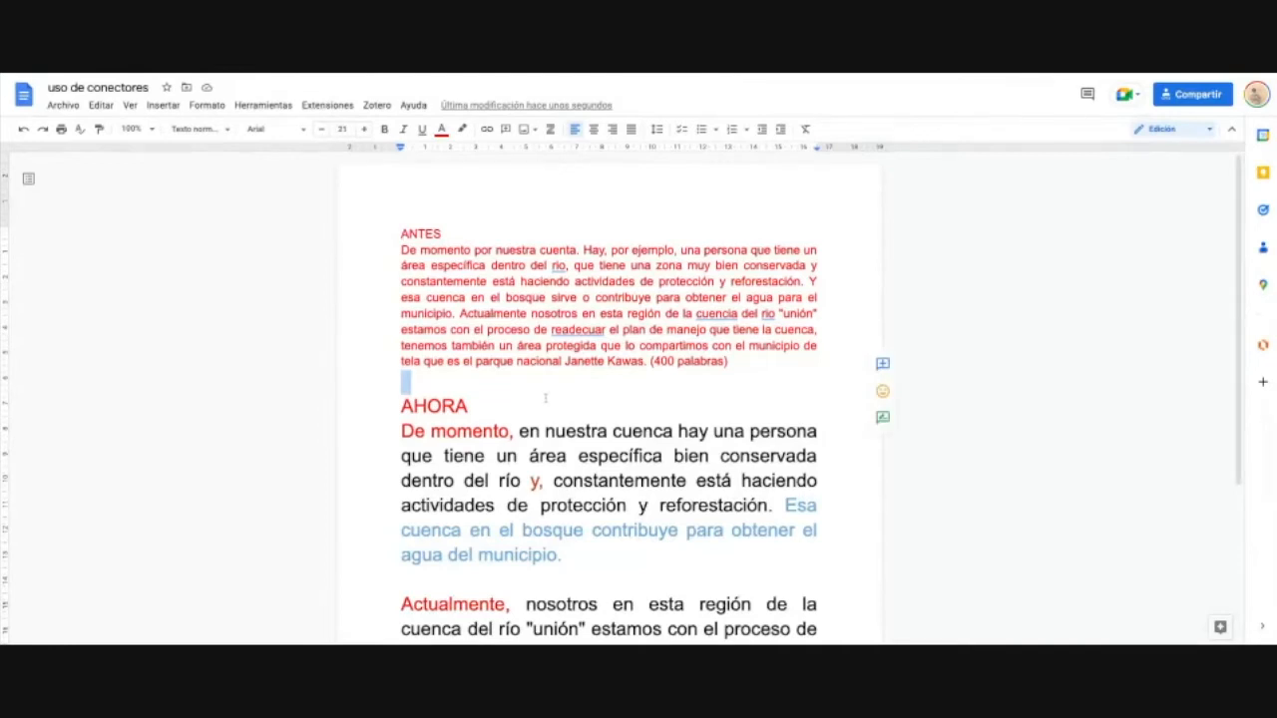
scroll(546, 398, "down", 3)
scroll(550, 402, "up", 3)
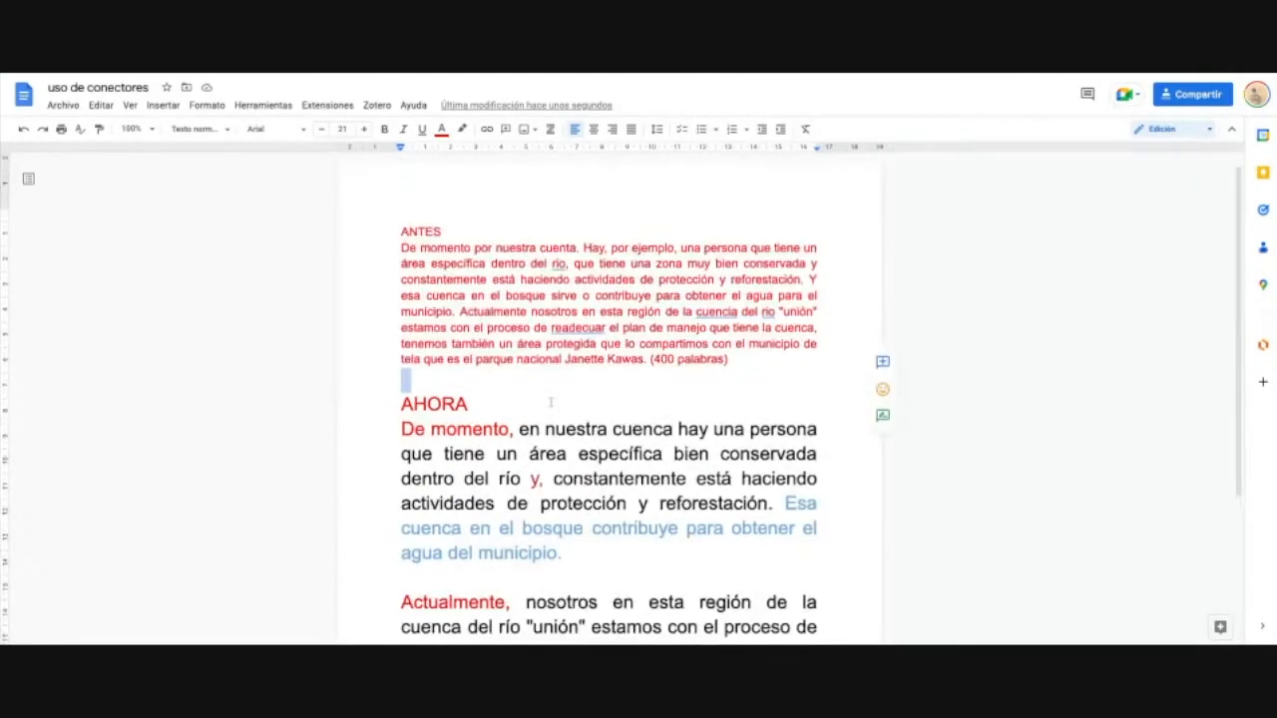
left_click(508, 384)
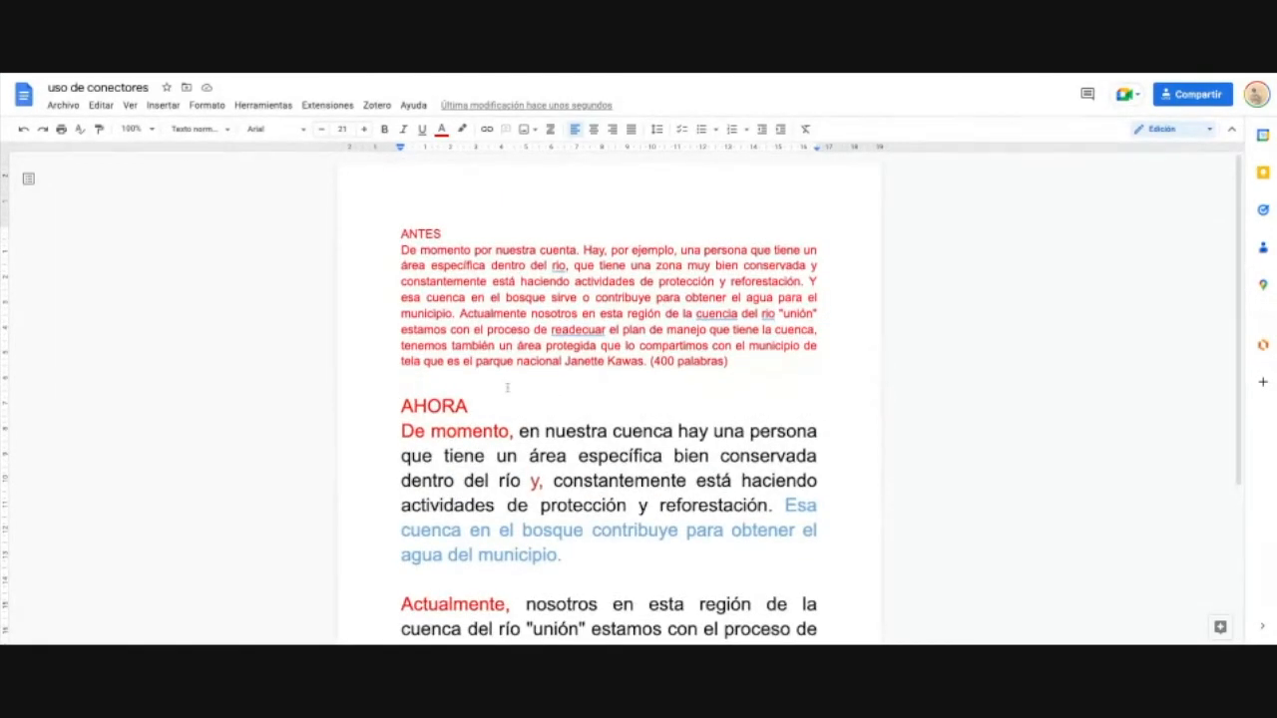
key("ctrl+a")
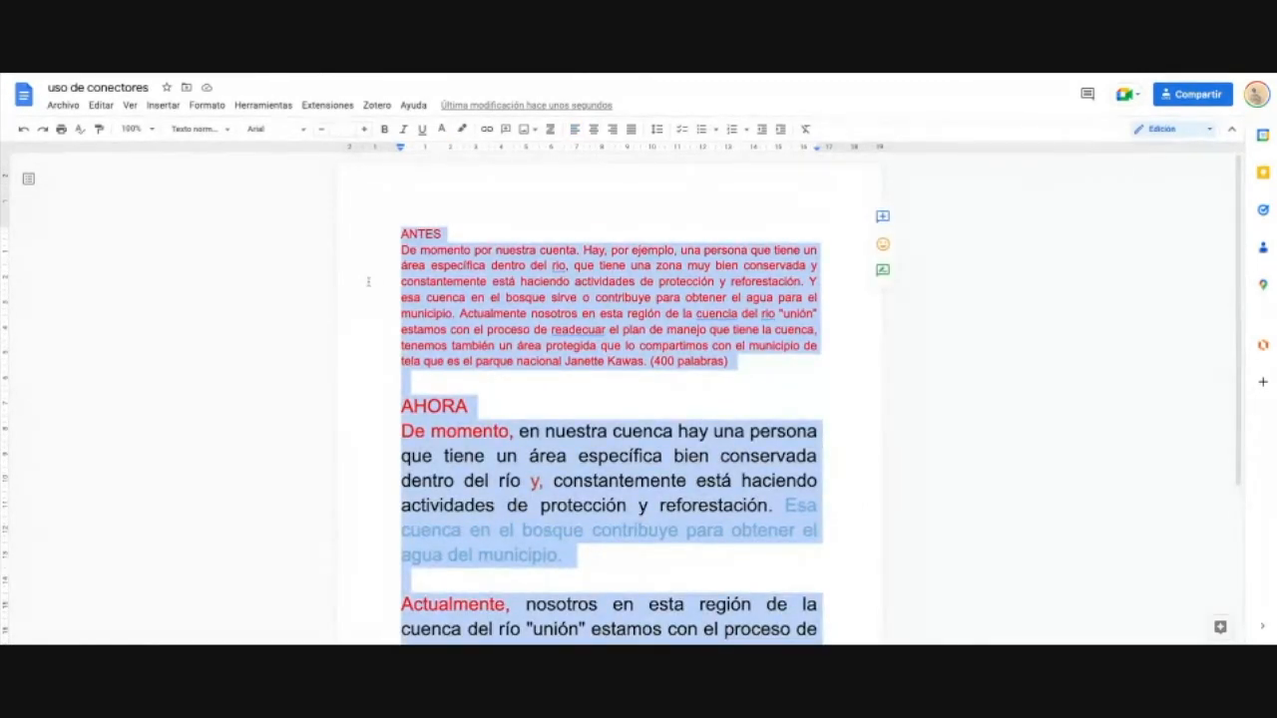
left_click(304, 130)
left_click(309, 212)
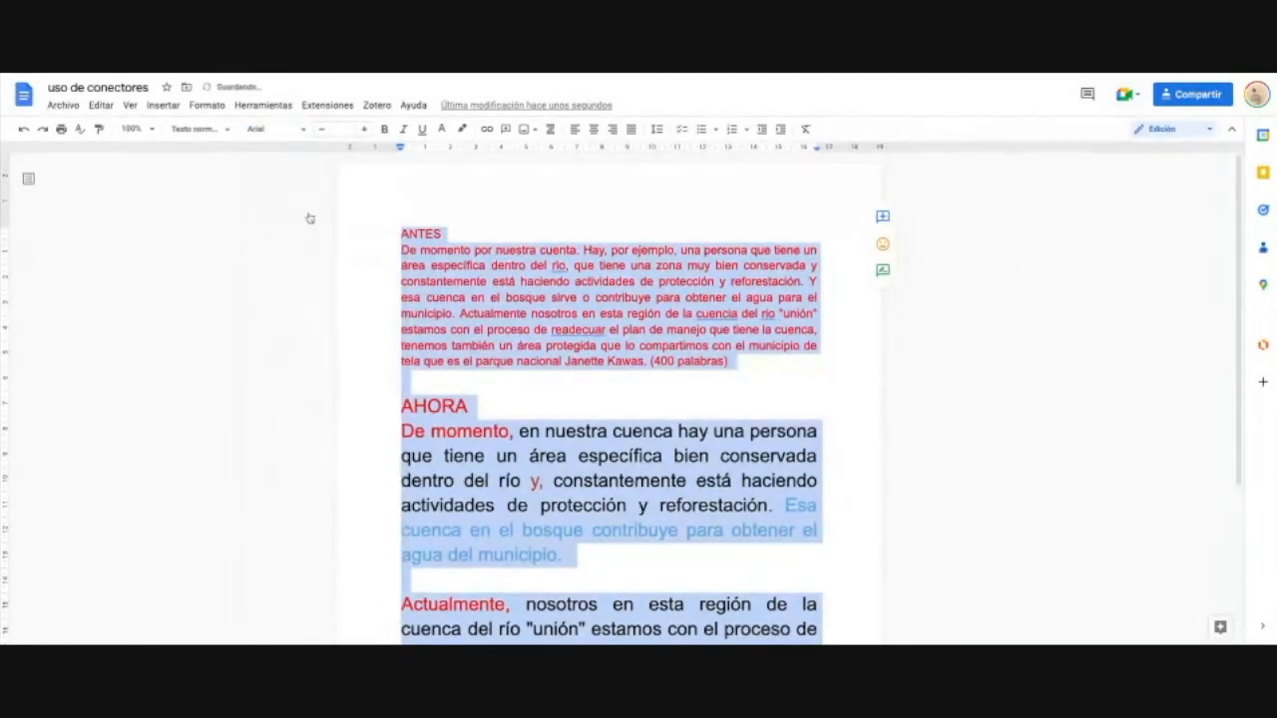
left_click(341, 128)
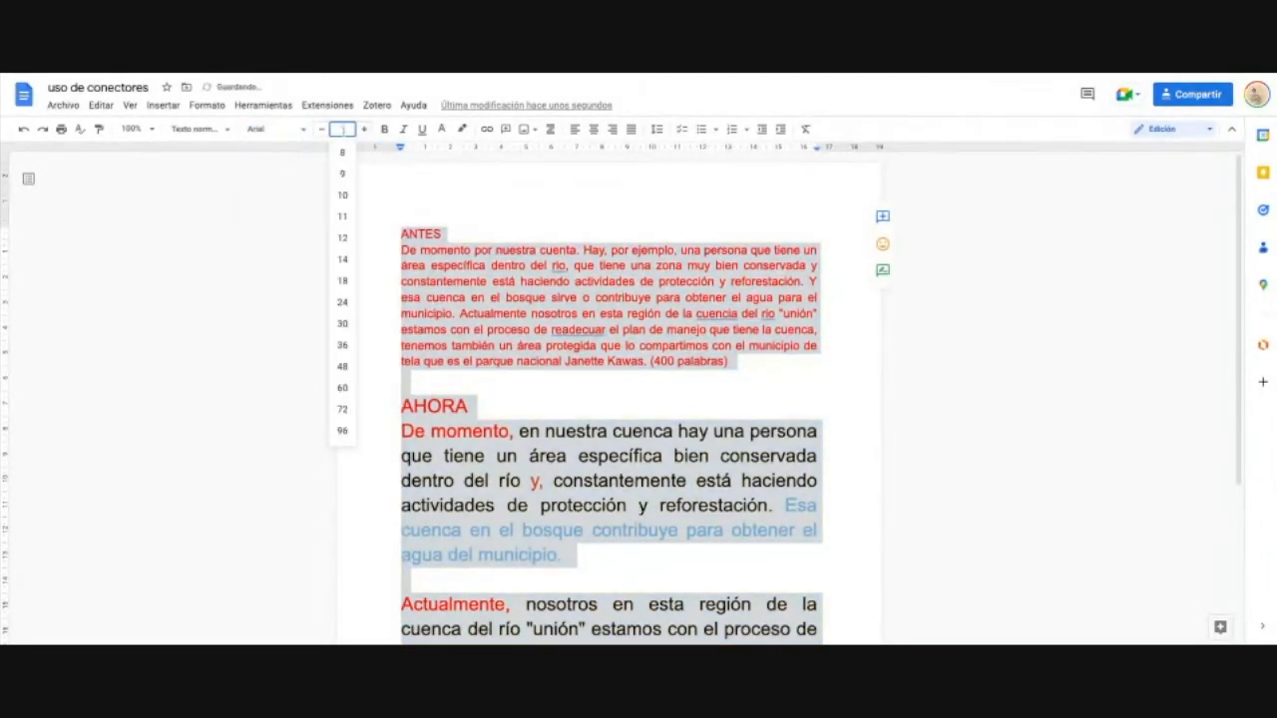
left_click(345, 239)
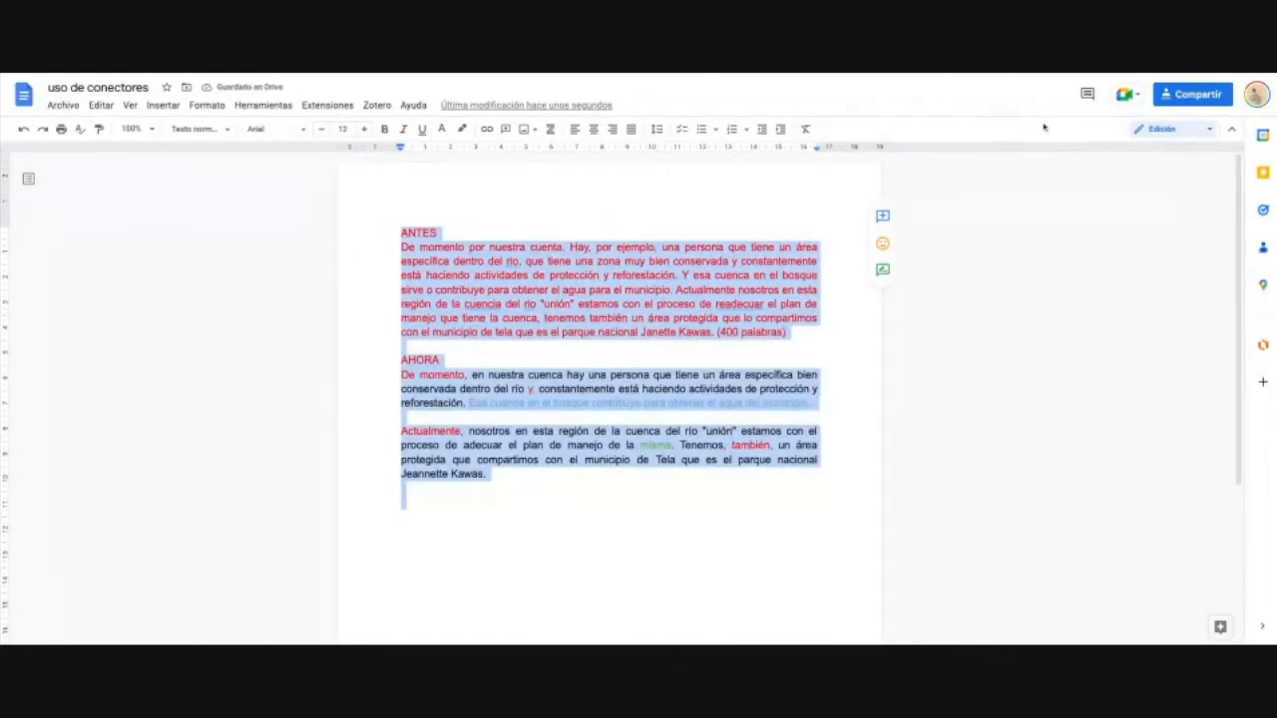
Step: Set the selected text's line spacing to Doble, after briefly trying single spacing
left_click(657, 131)
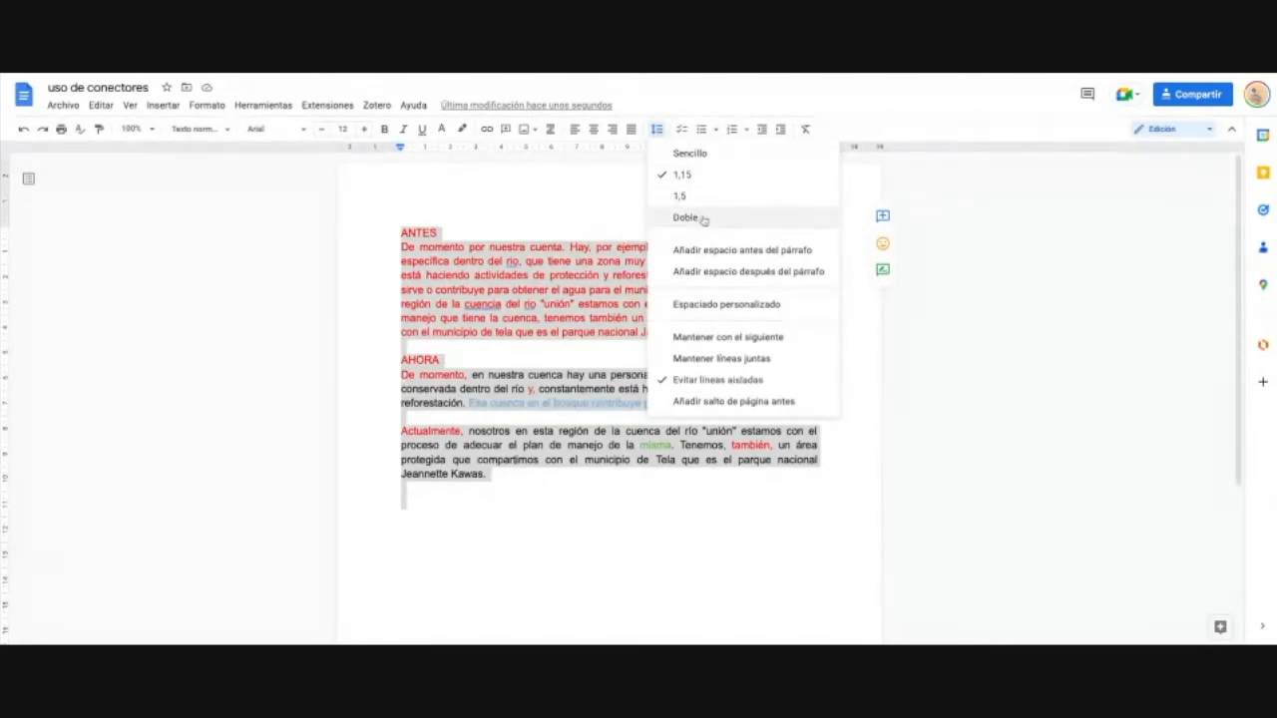
left_click(703, 218)
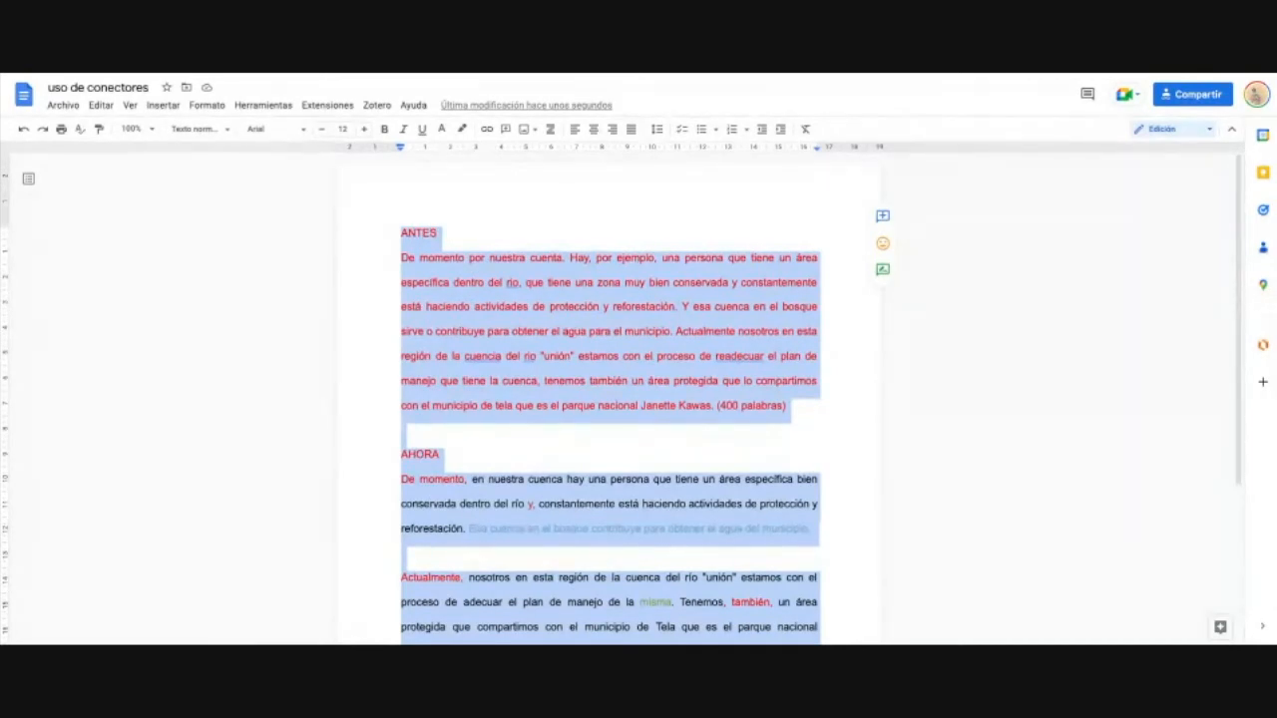
left_click(656, 129)
left_click(678, 156)
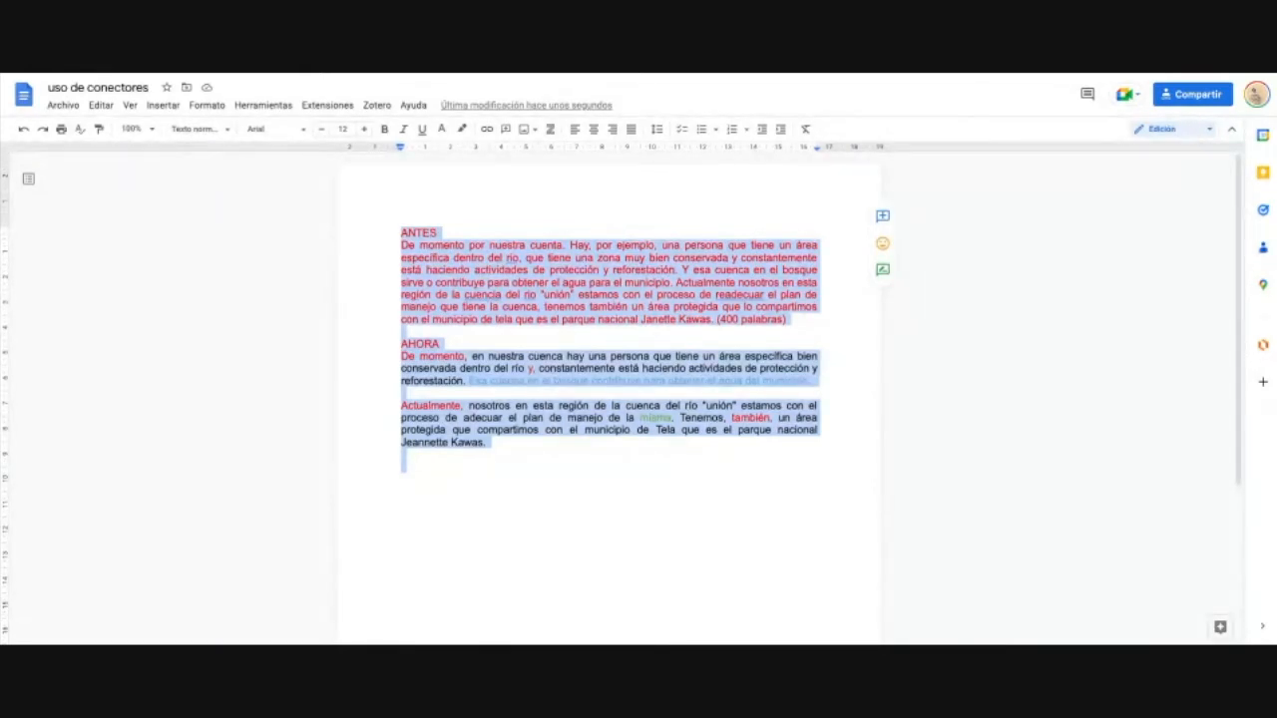
left_click(657, 128)
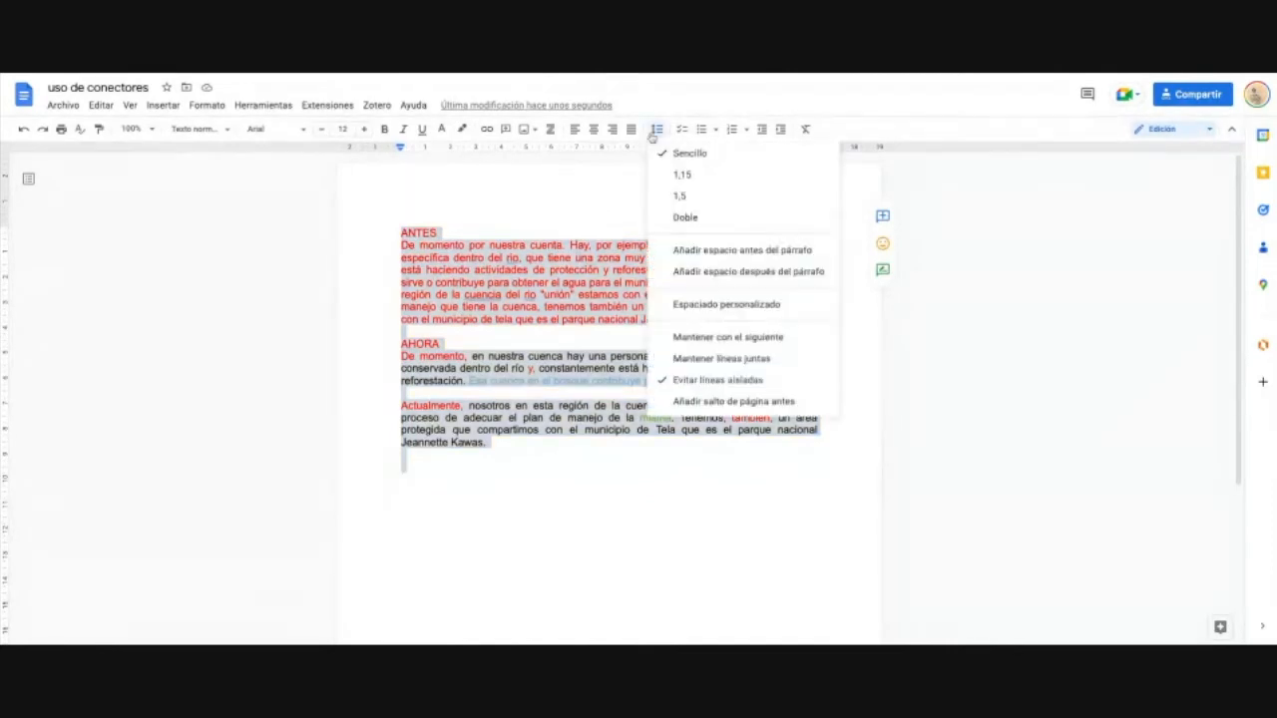
left_click(709, 232)
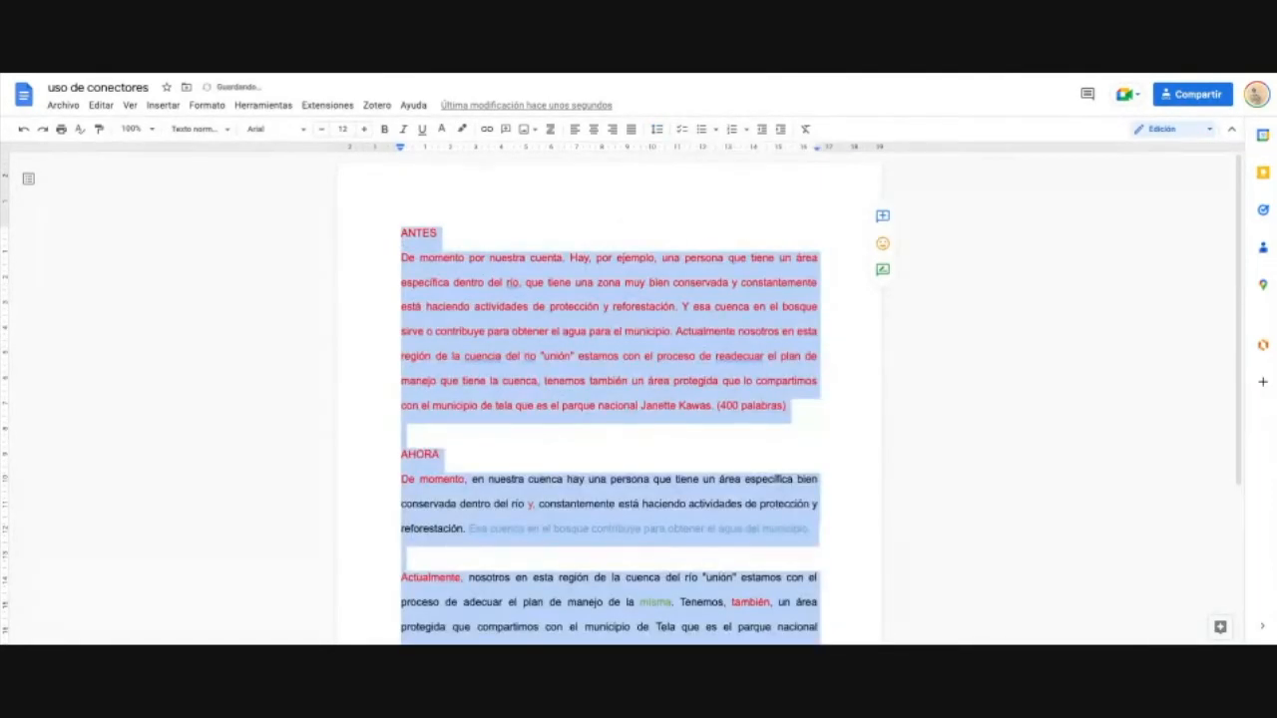
left_click(460, 282)
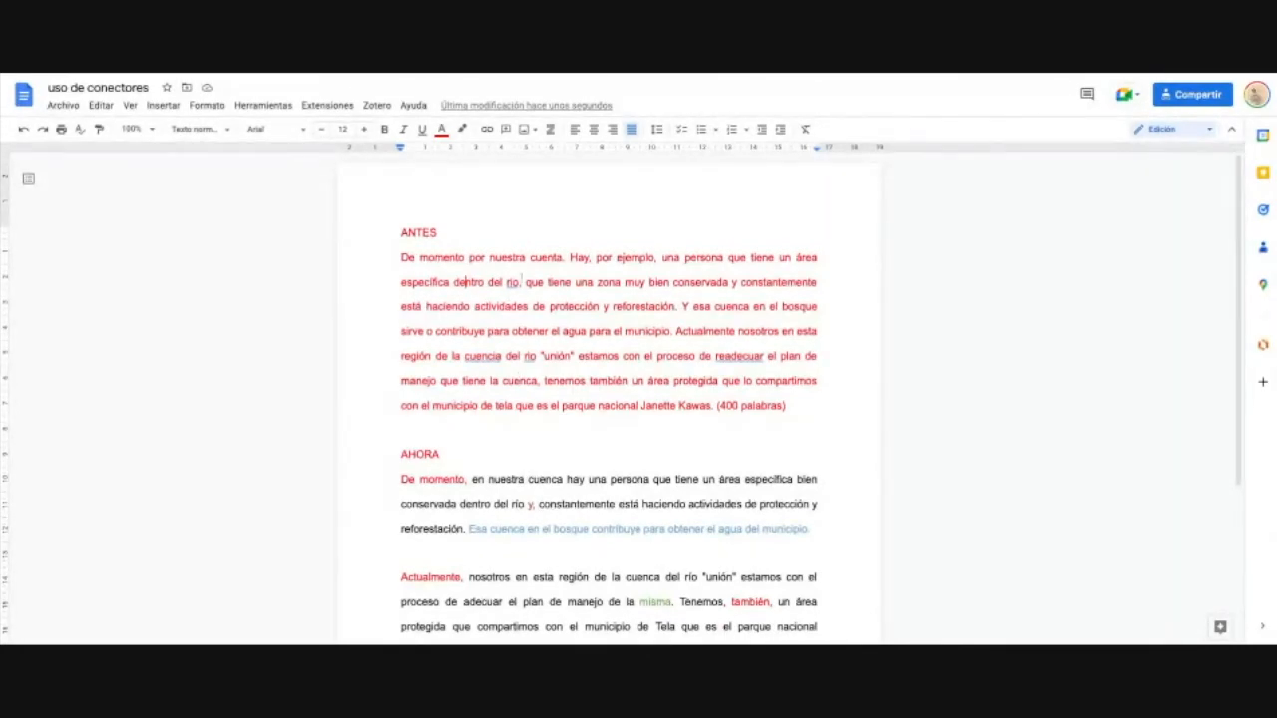
Step: Undo and redo the double spacing to compare before and after
scroll(686, 368, "down", 3)
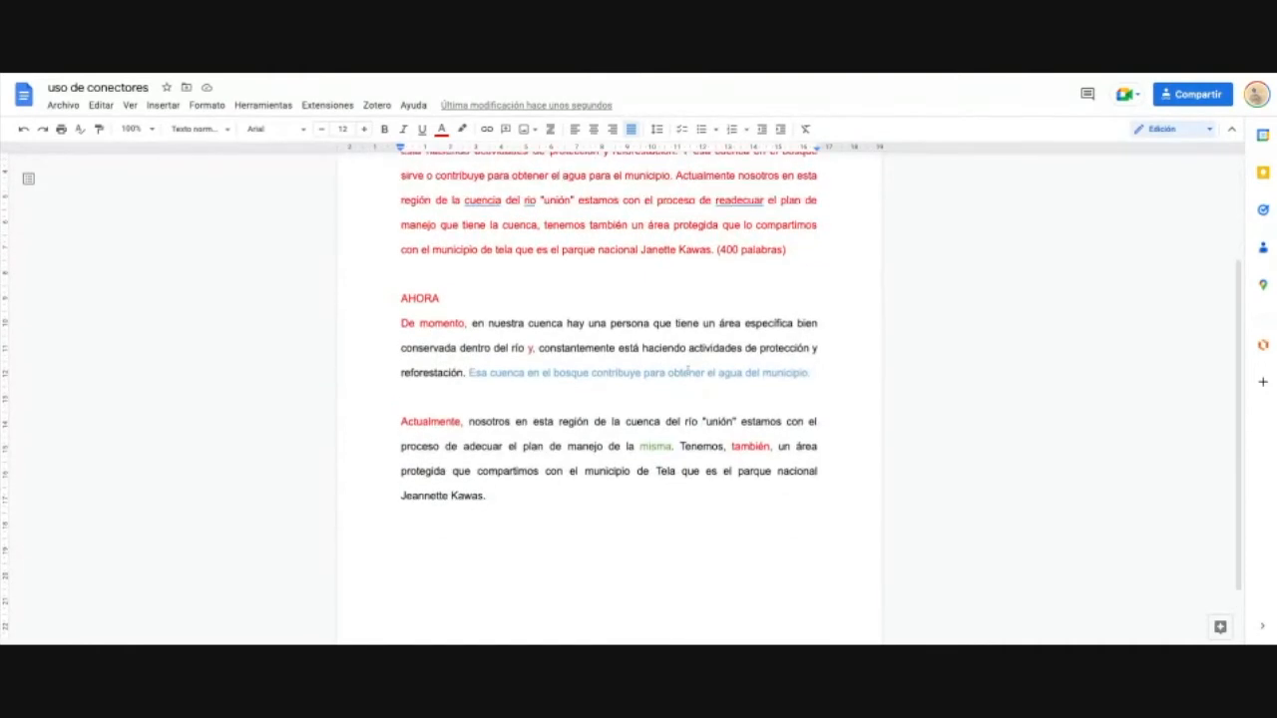
key("ctrl+z")
scroll(686, 368, "up", 3)
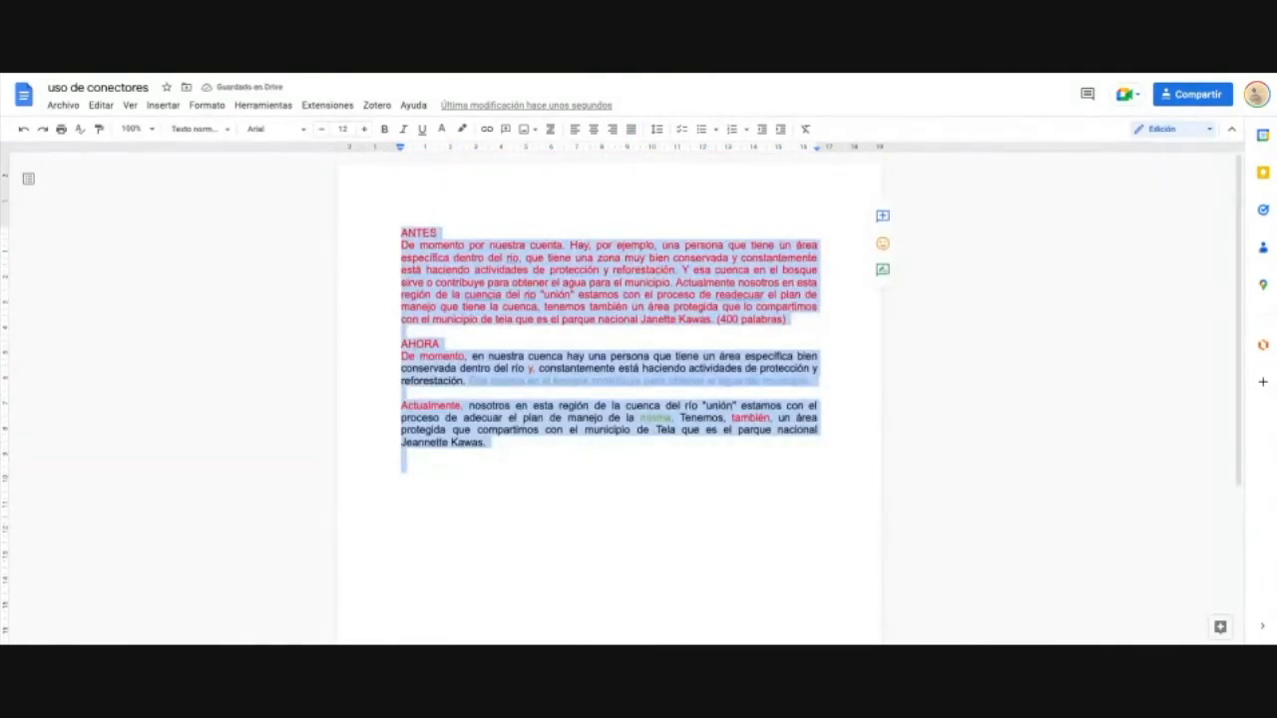
key("ctrl+y")
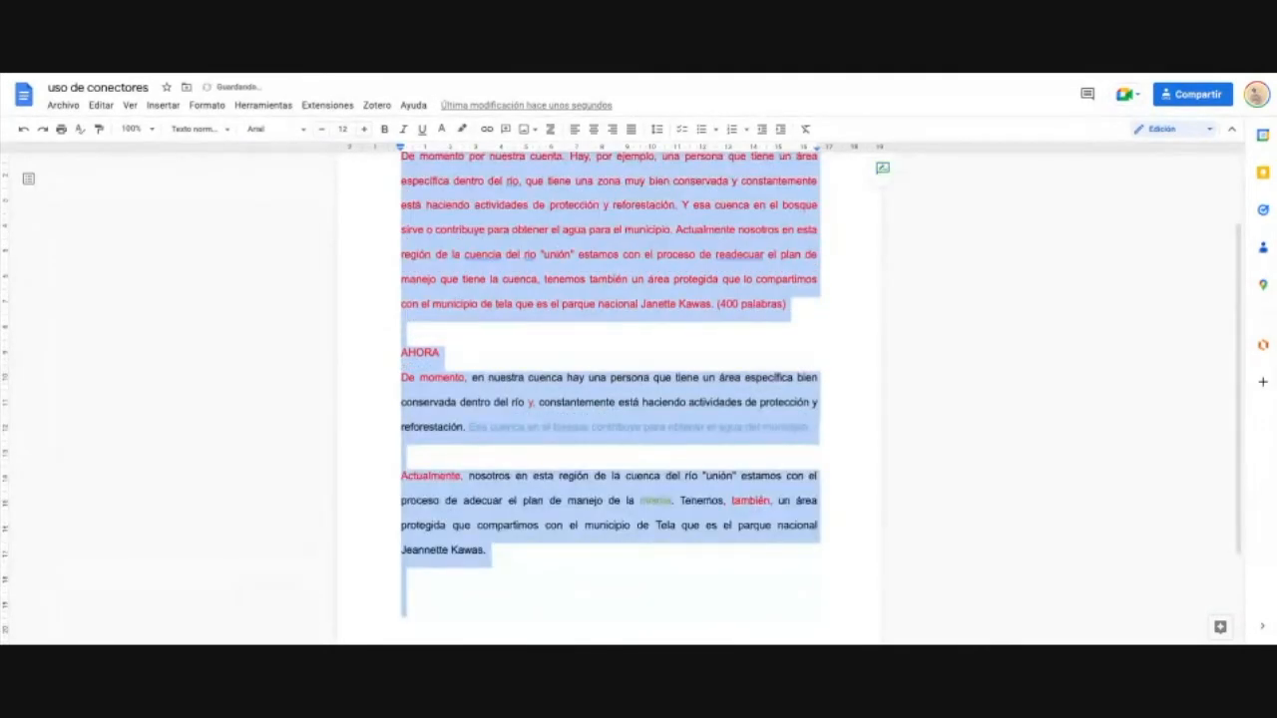
scroll(609, 399, "up", 2)
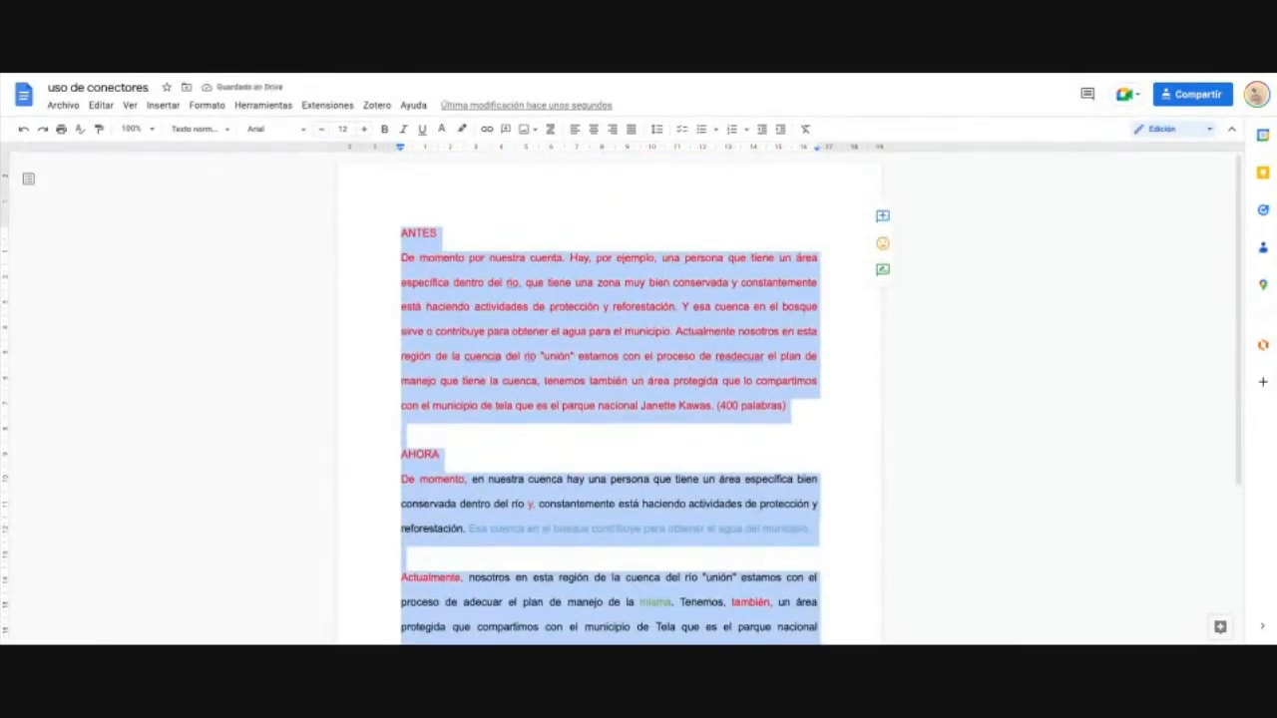
left_click(617, 306)
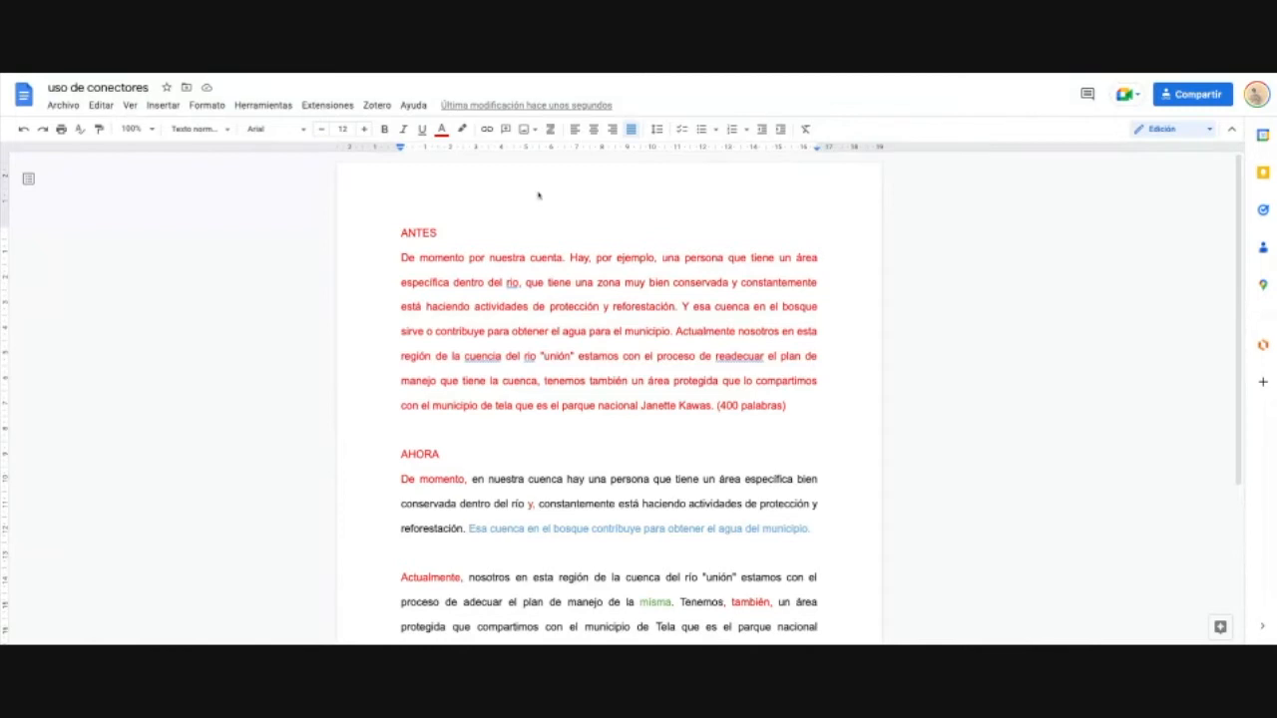
Step: Copy the share link for 'uso de conectores' and close the Compartir dialog with Hecho
left_click(1180, 97)
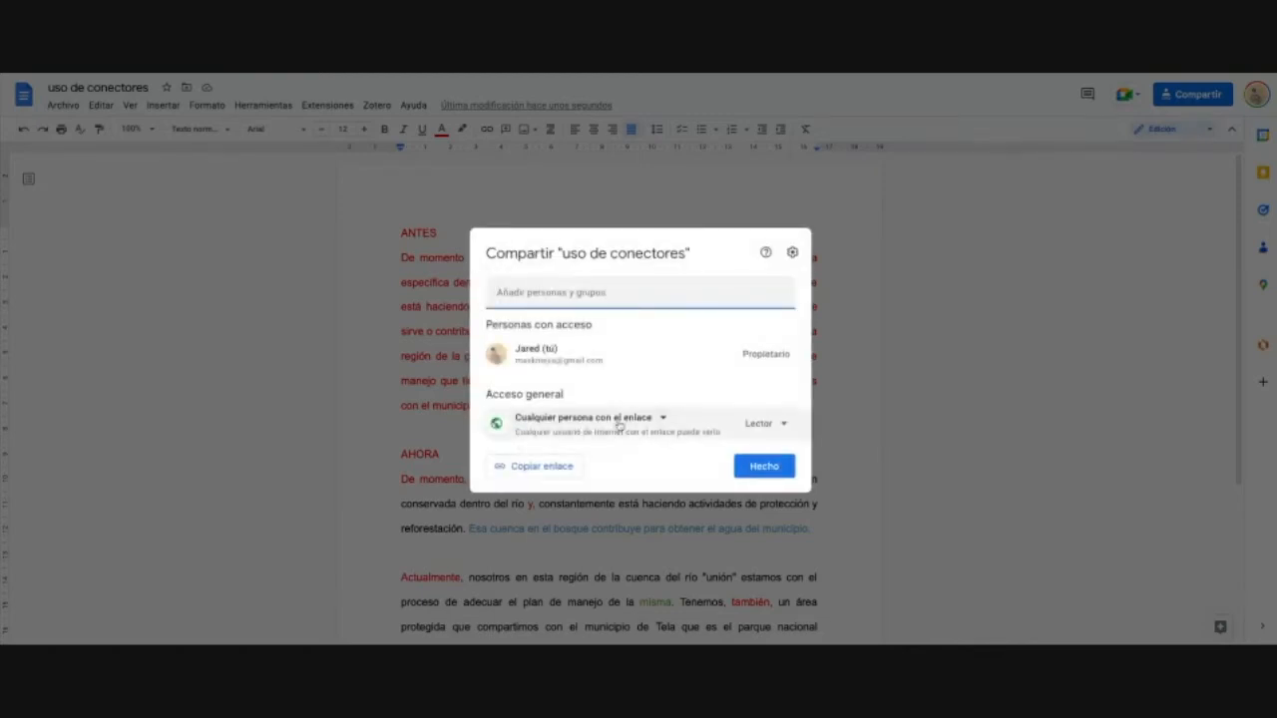
left_click(529, 465)
left_click(760, 466)
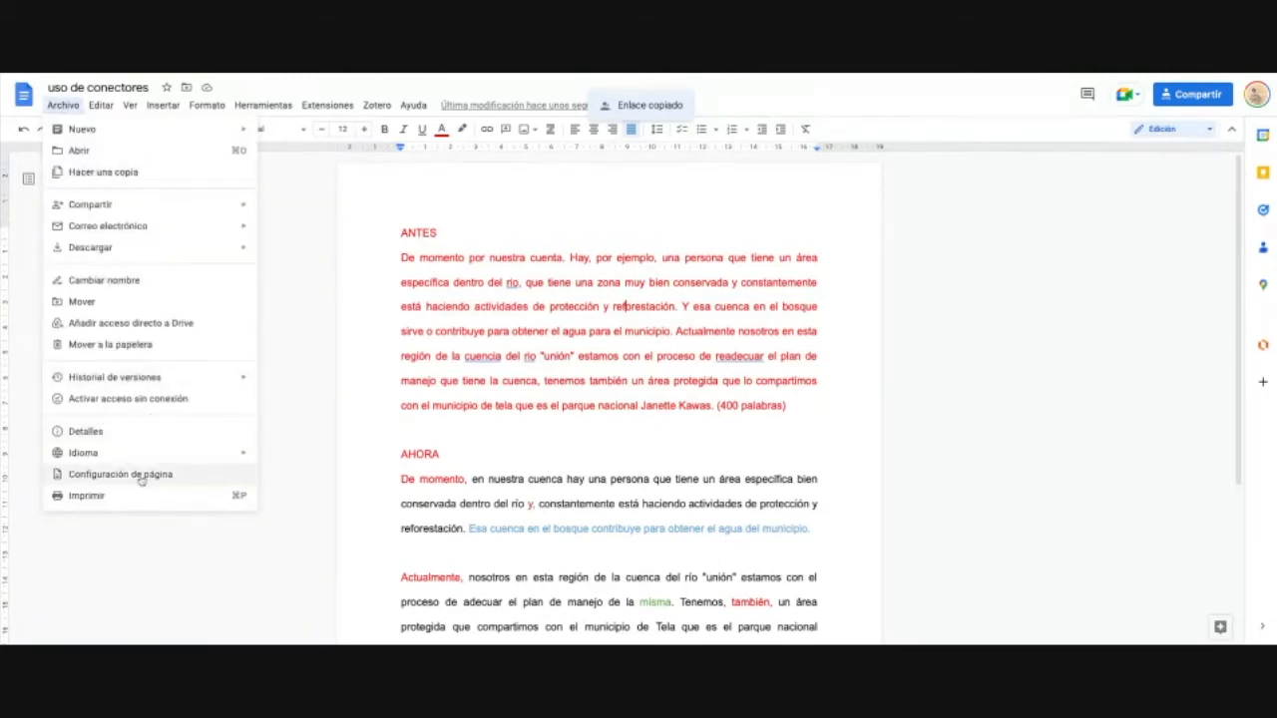
left_click(139, 475)
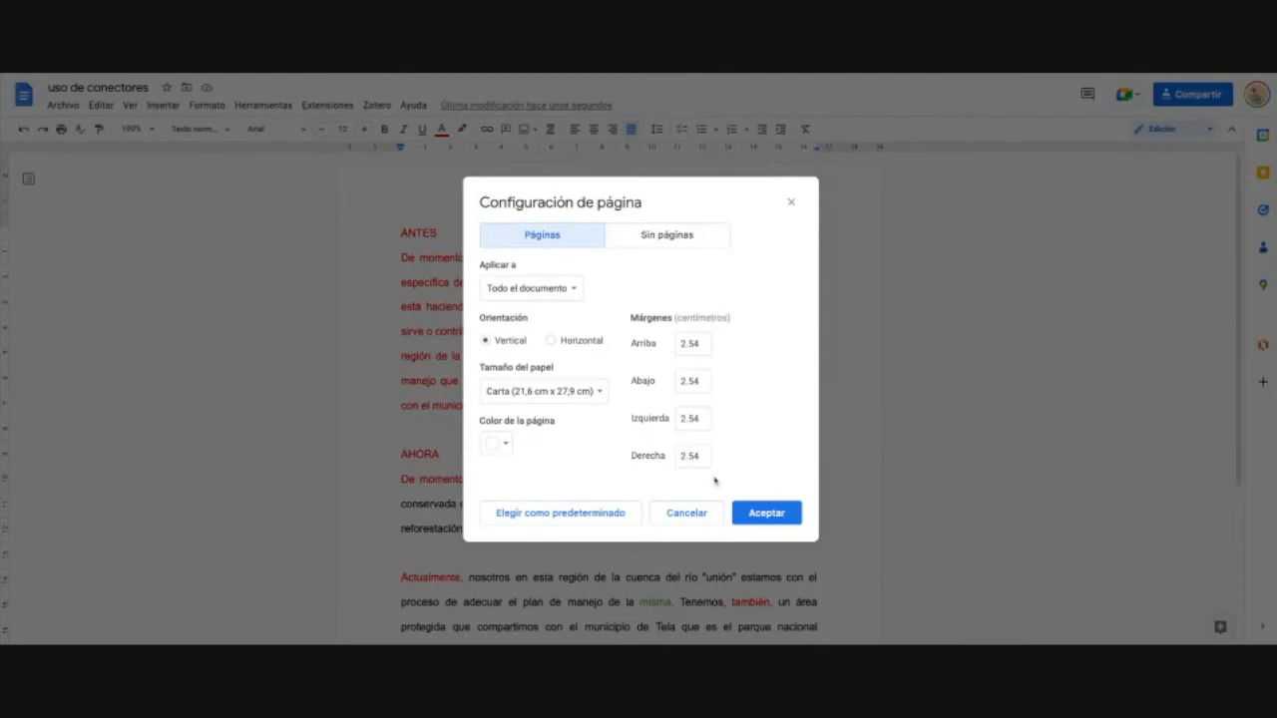
left_click(764, 514)
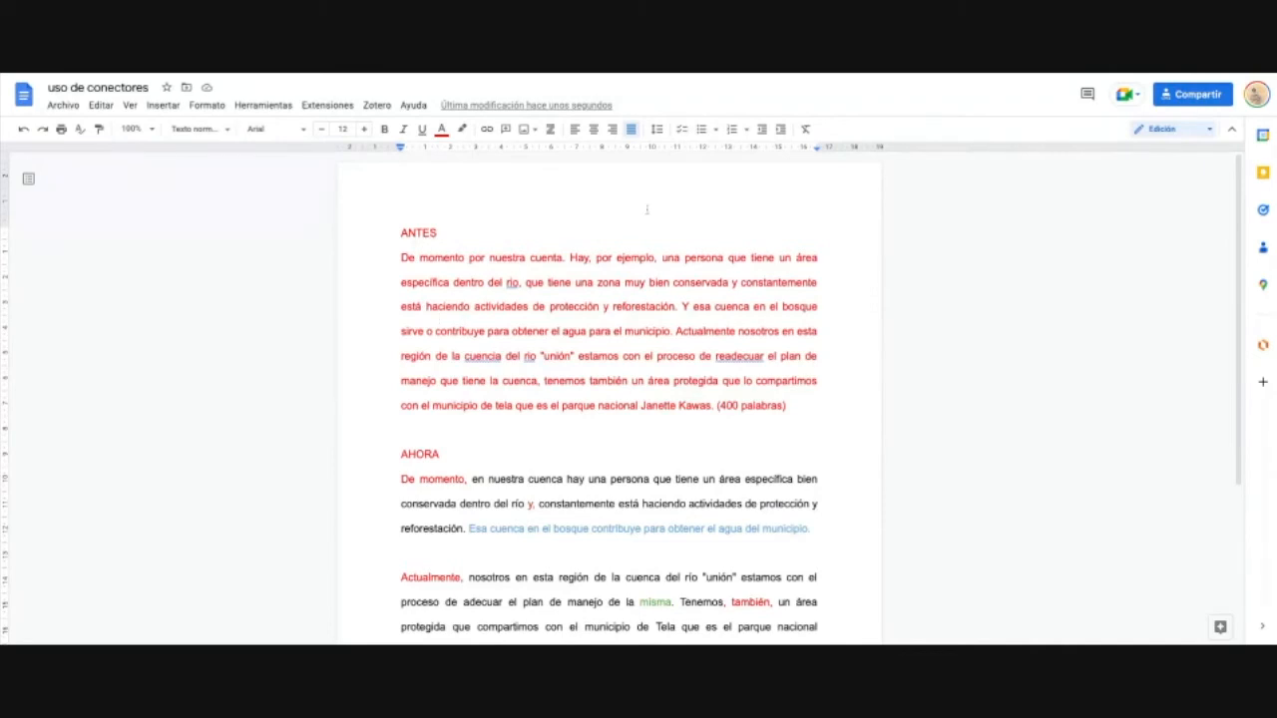
left_click(656, 129)
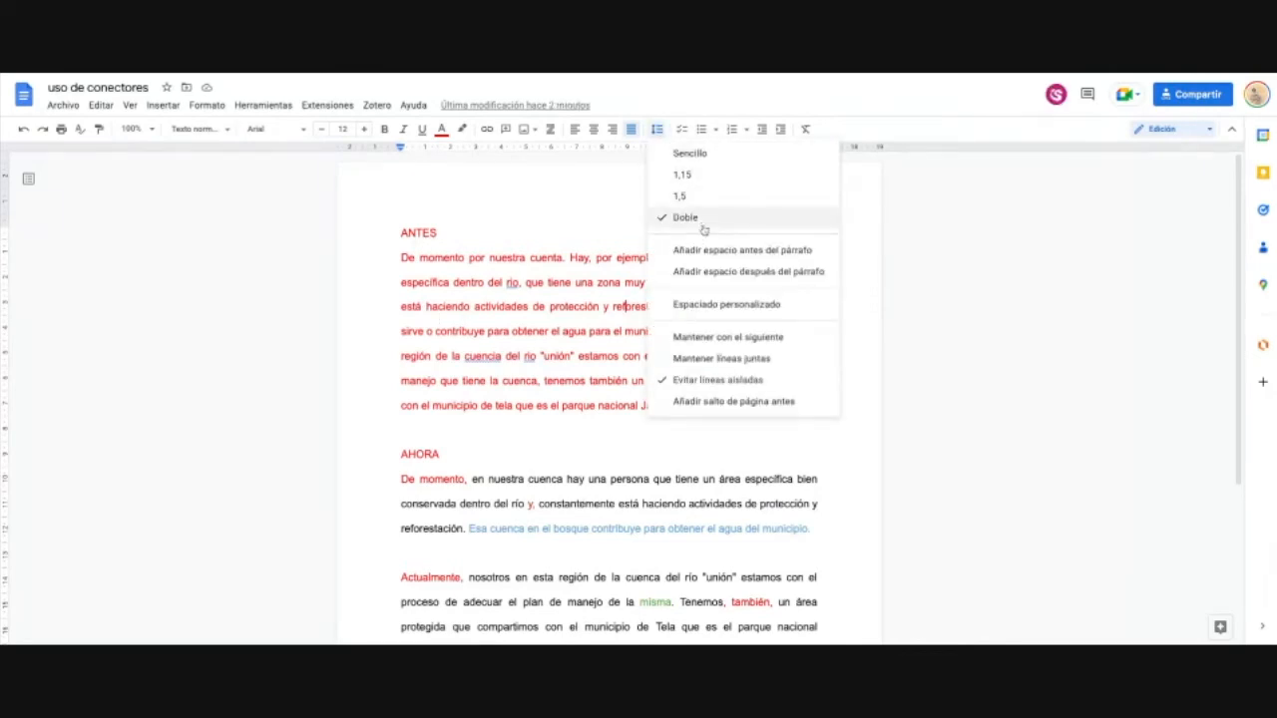
left_click(561, 282)
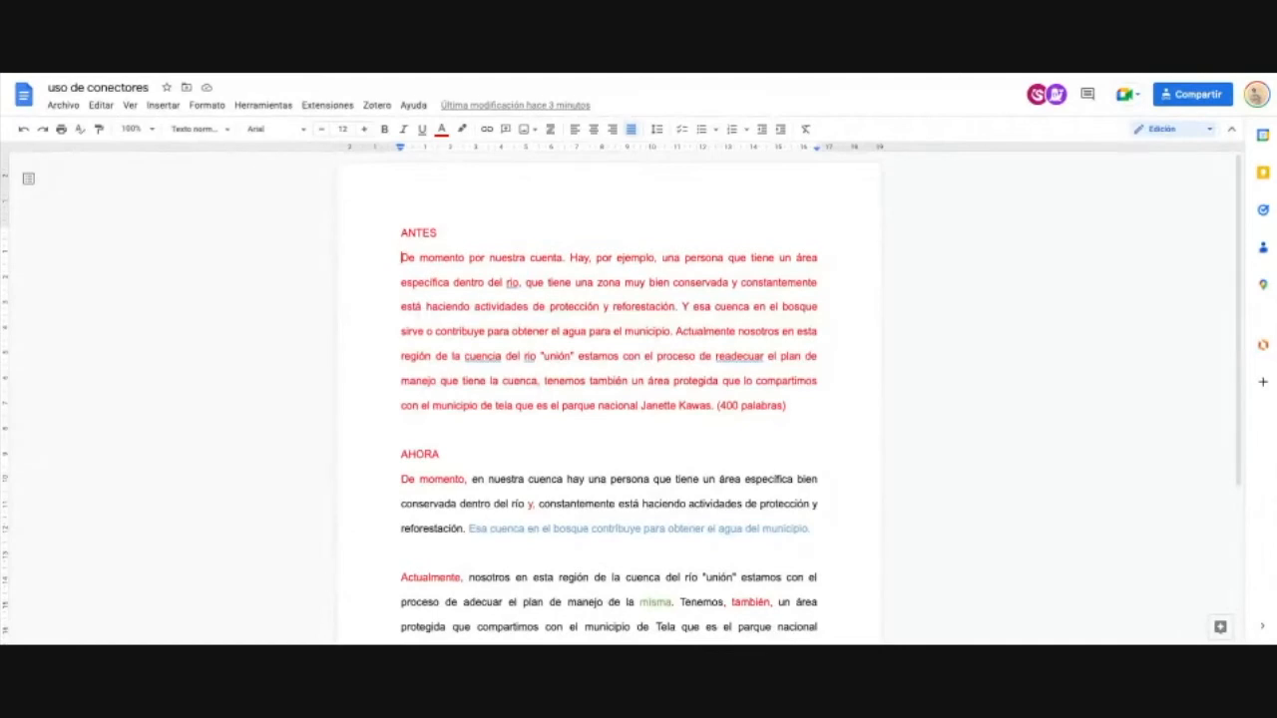
Step: Replace the leading spaces before 'De momento' in ANTES with a Tab first-line indent
key("space")
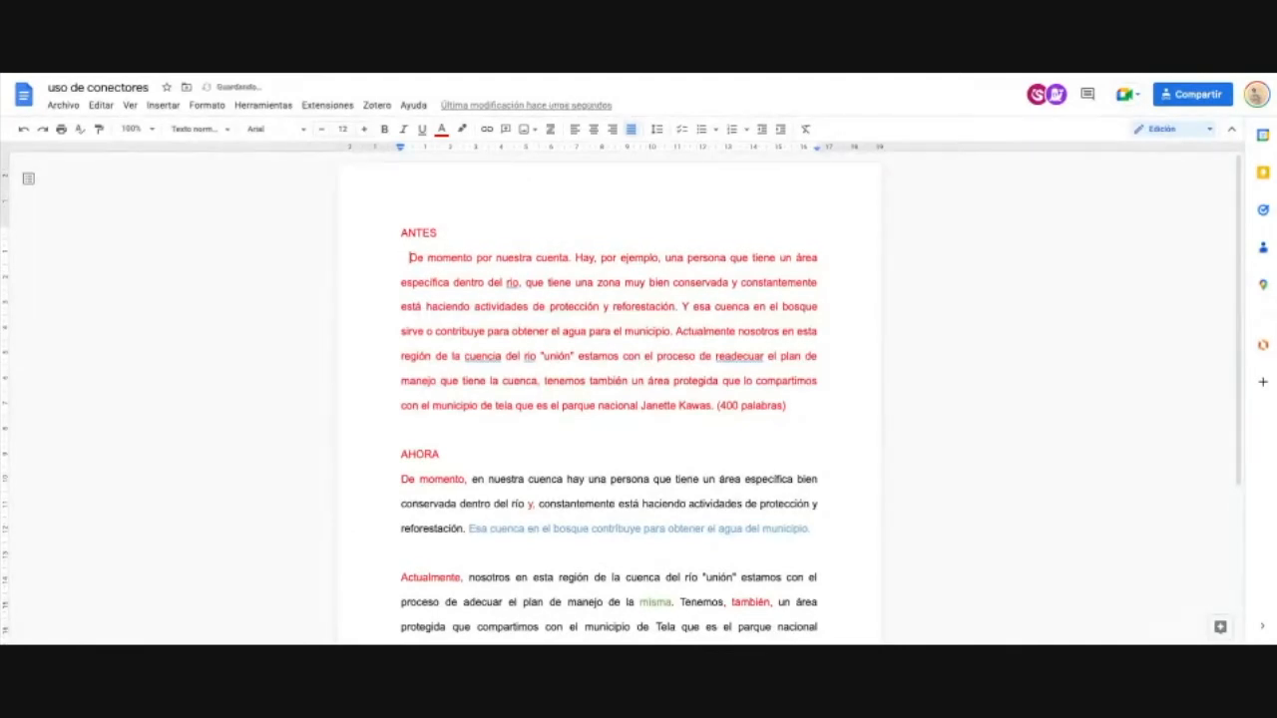
key("space")
key("space")
key("space")
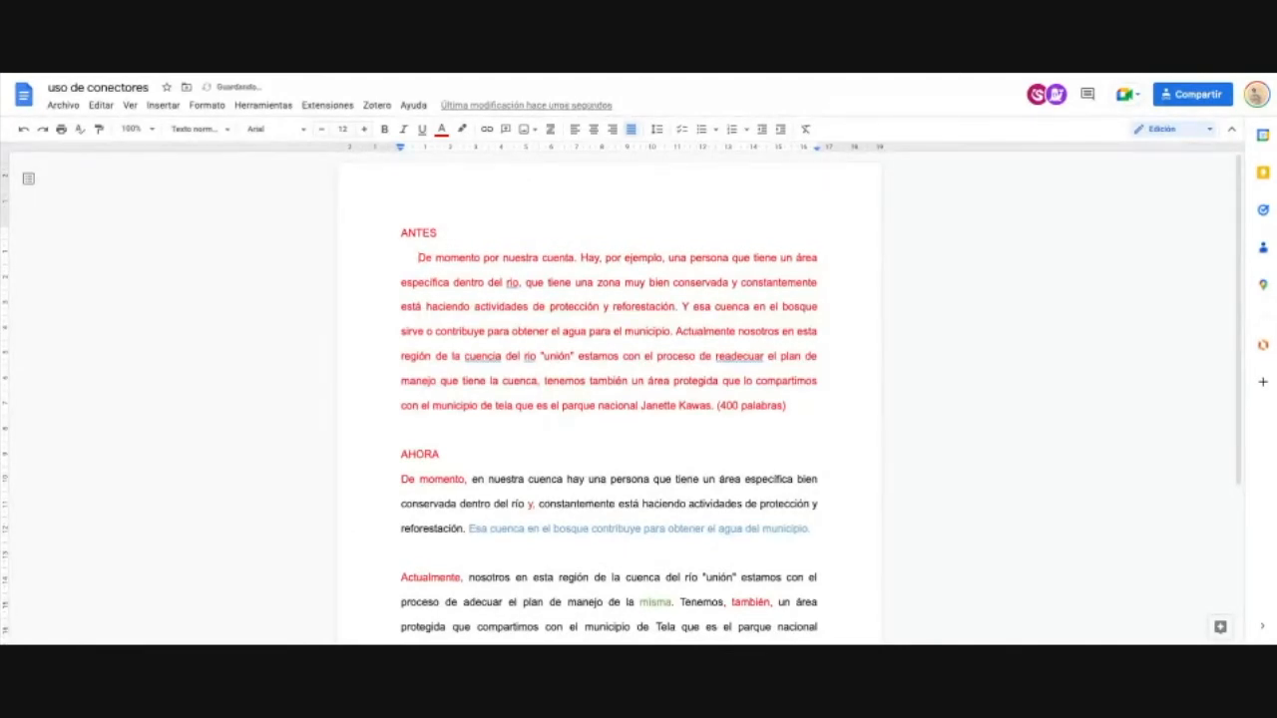
left_click(397, 258)
mouse_move(401, 257)
left_mouse_down()
mouse_move(433, 259)
mouse_move(419, 261)
left_mouse_up()
left_click(409, 264)
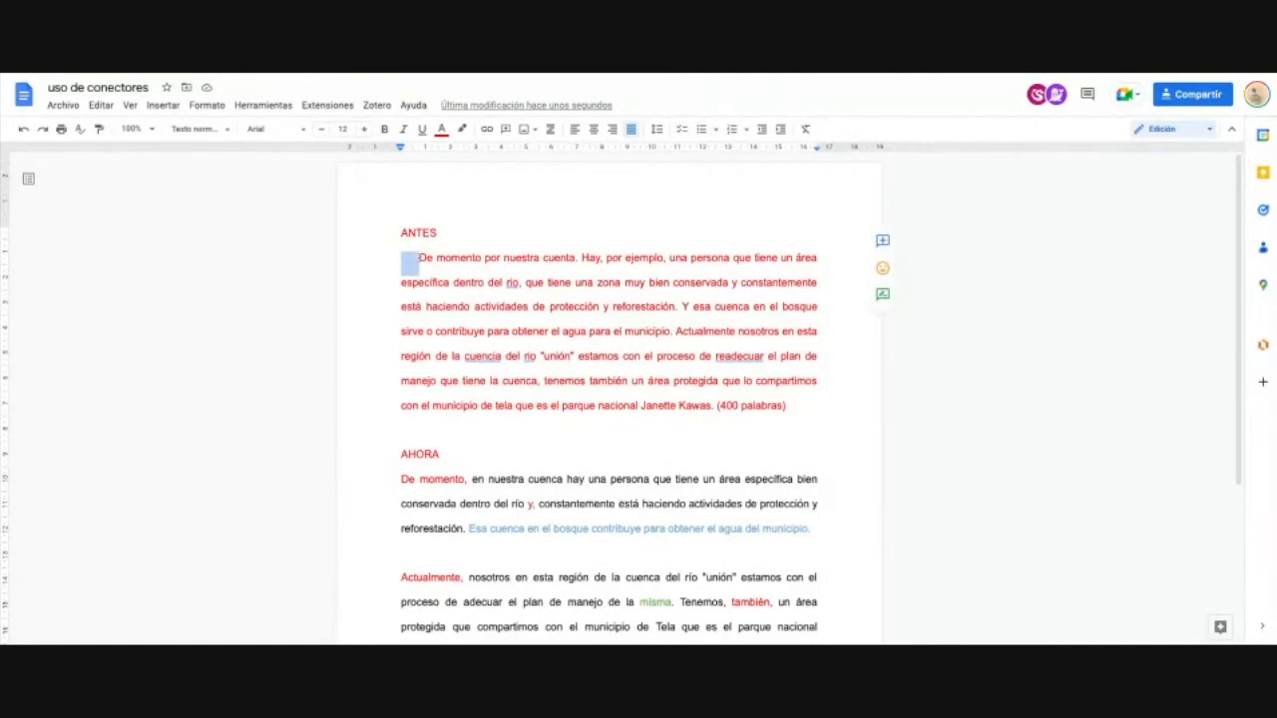
key("BackSpace")
key("Tab")
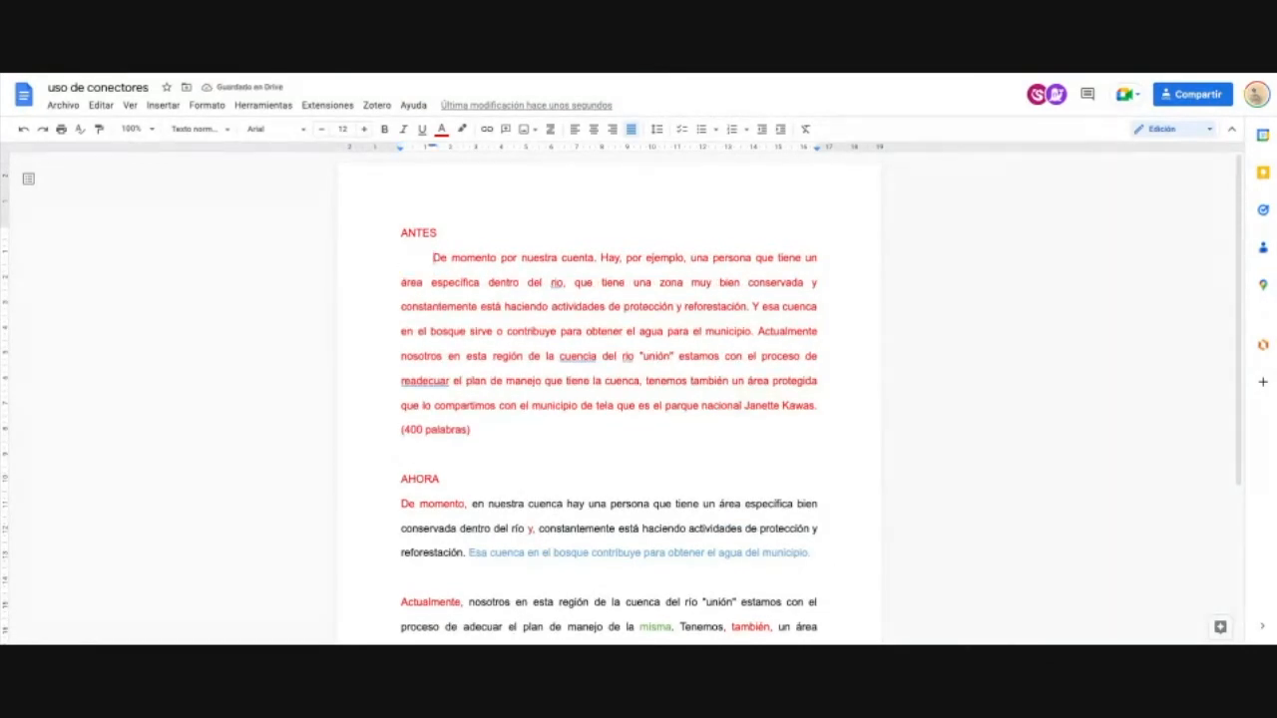
key("BackSpace")
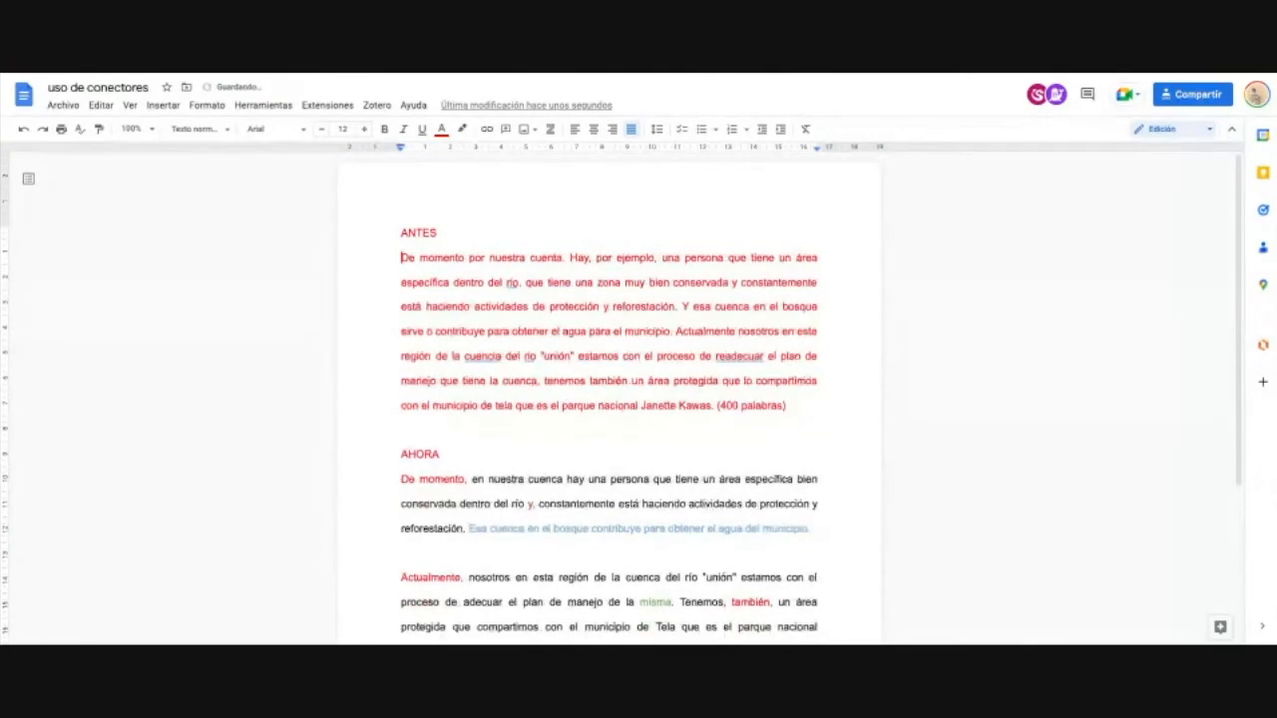
key("Tab")
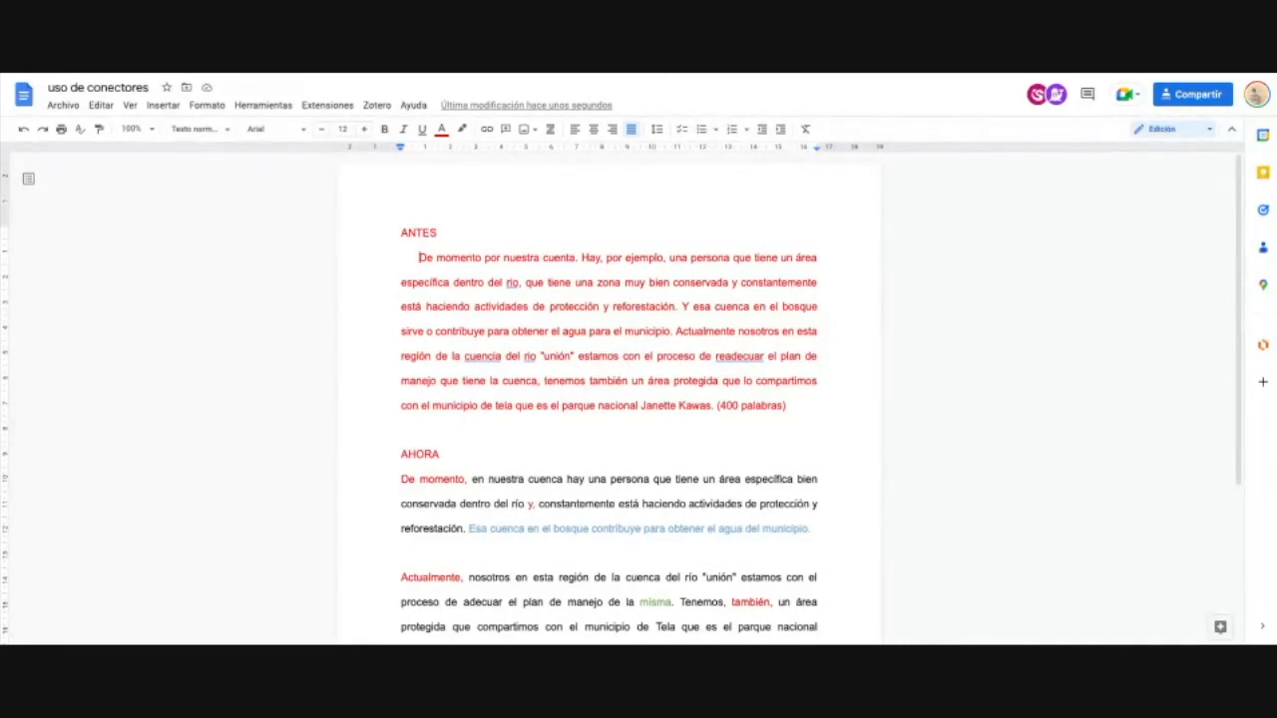
key("BackSpace")
key("BackSpace")
key("BackSpace")
key("BackSpace")
key("BackSpace")
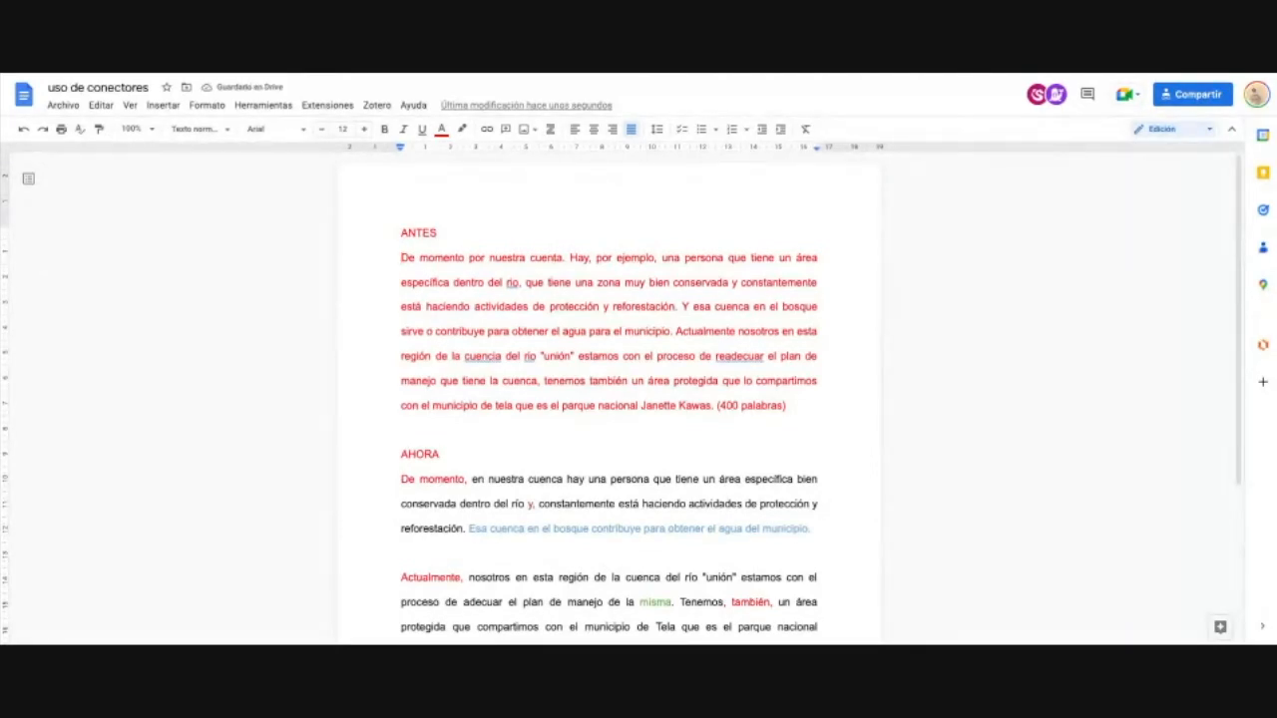
key("Tab")
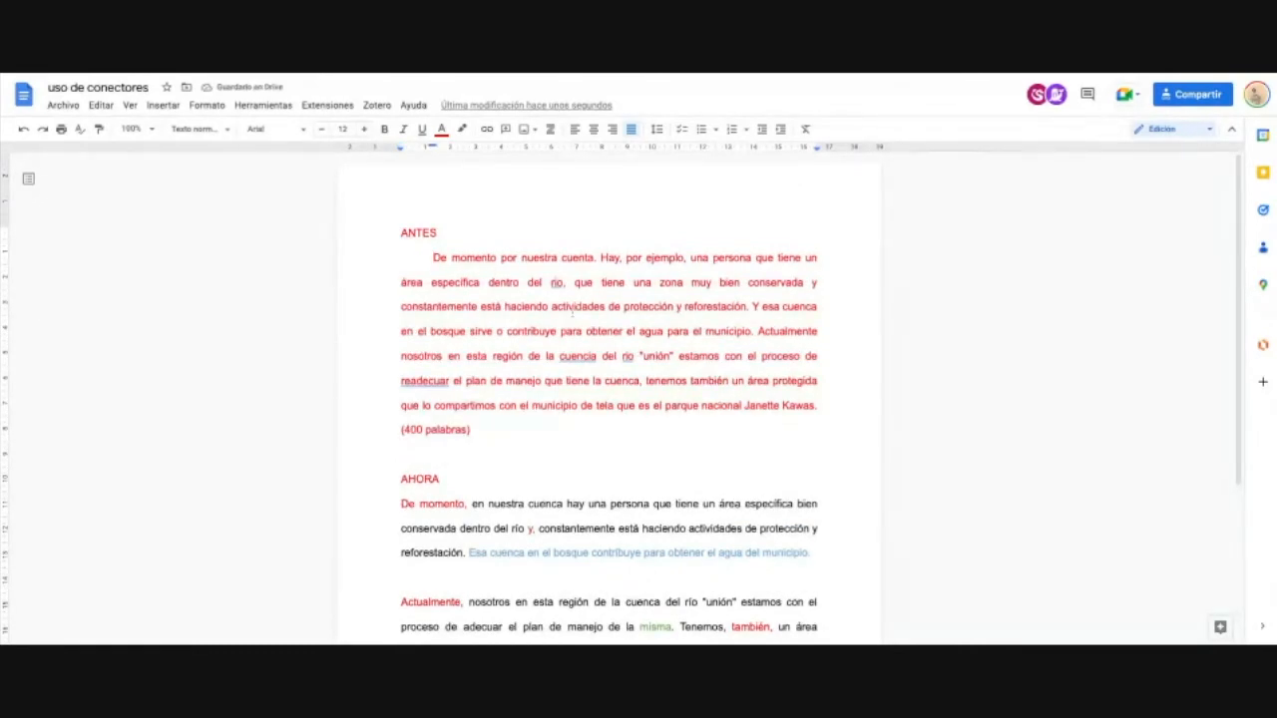
Step: Tab-indent the AHORA paragraph's first line and add a period after '(400 palabras)'
scroll(565, 314, "down", 1)
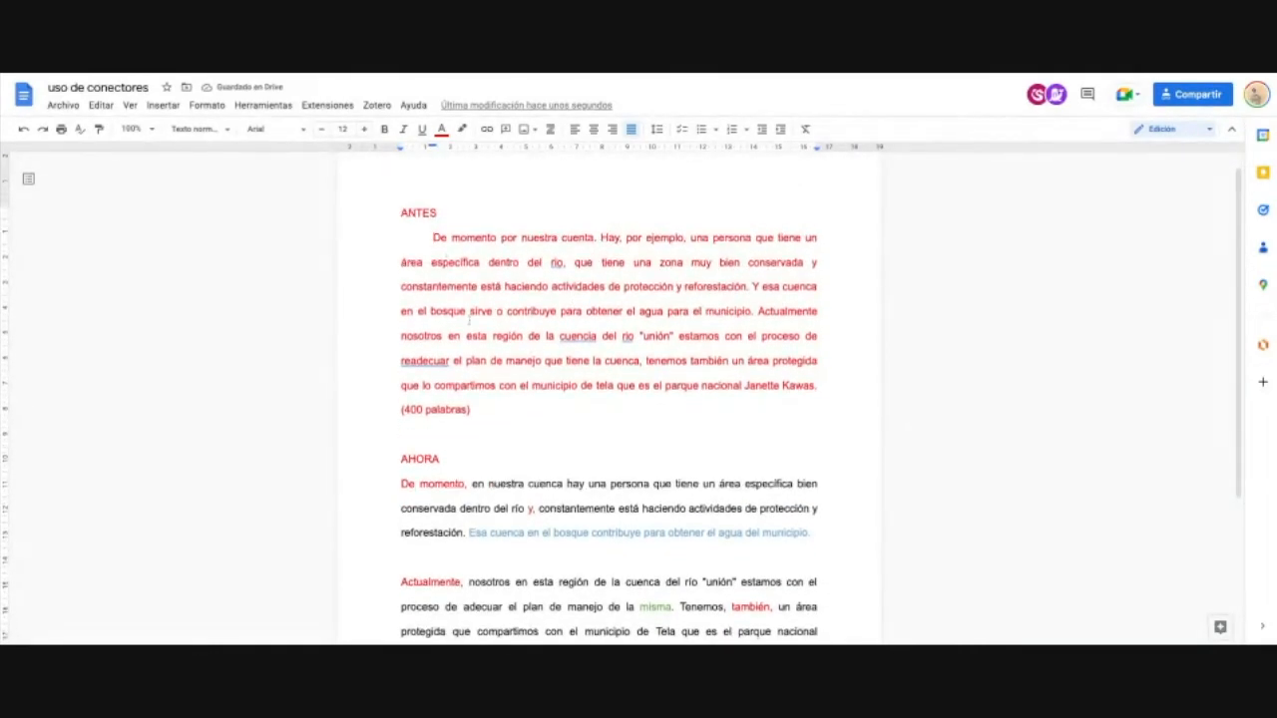
scroll(619, 449, "down", 1)
left_click(401, 413)
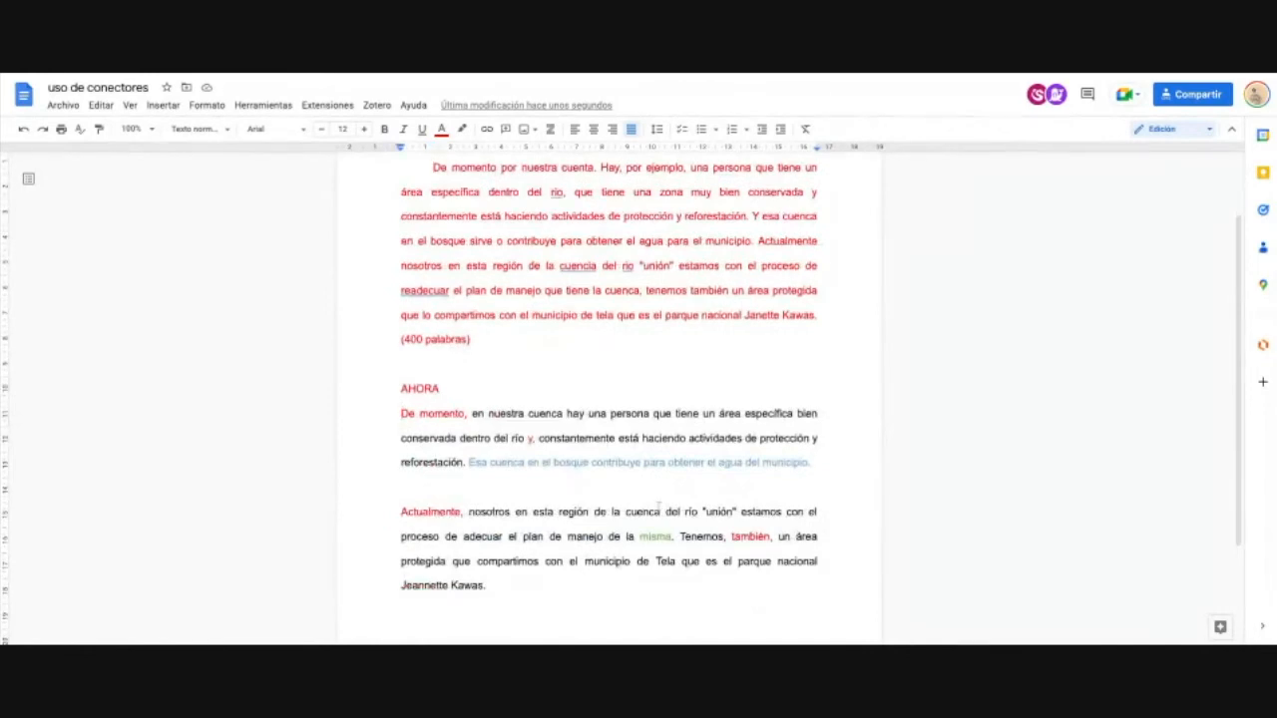
key("Tab")
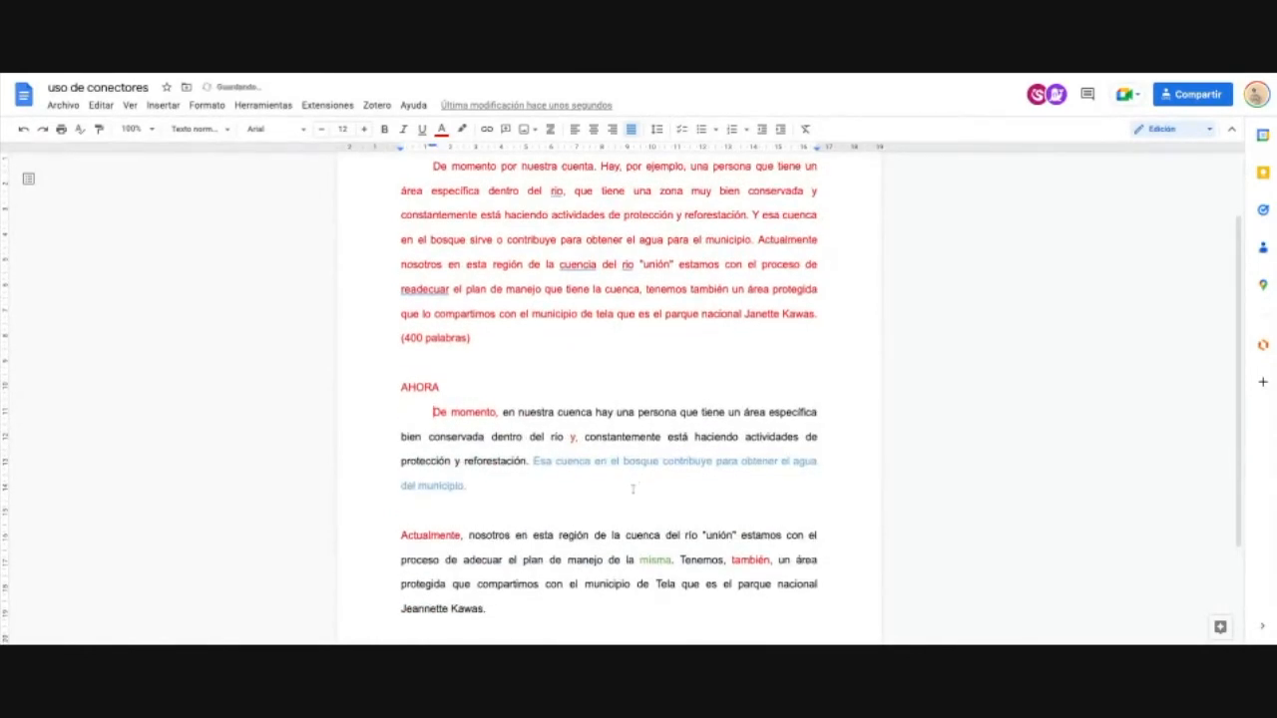
scroll(638, 489, "up", 2)
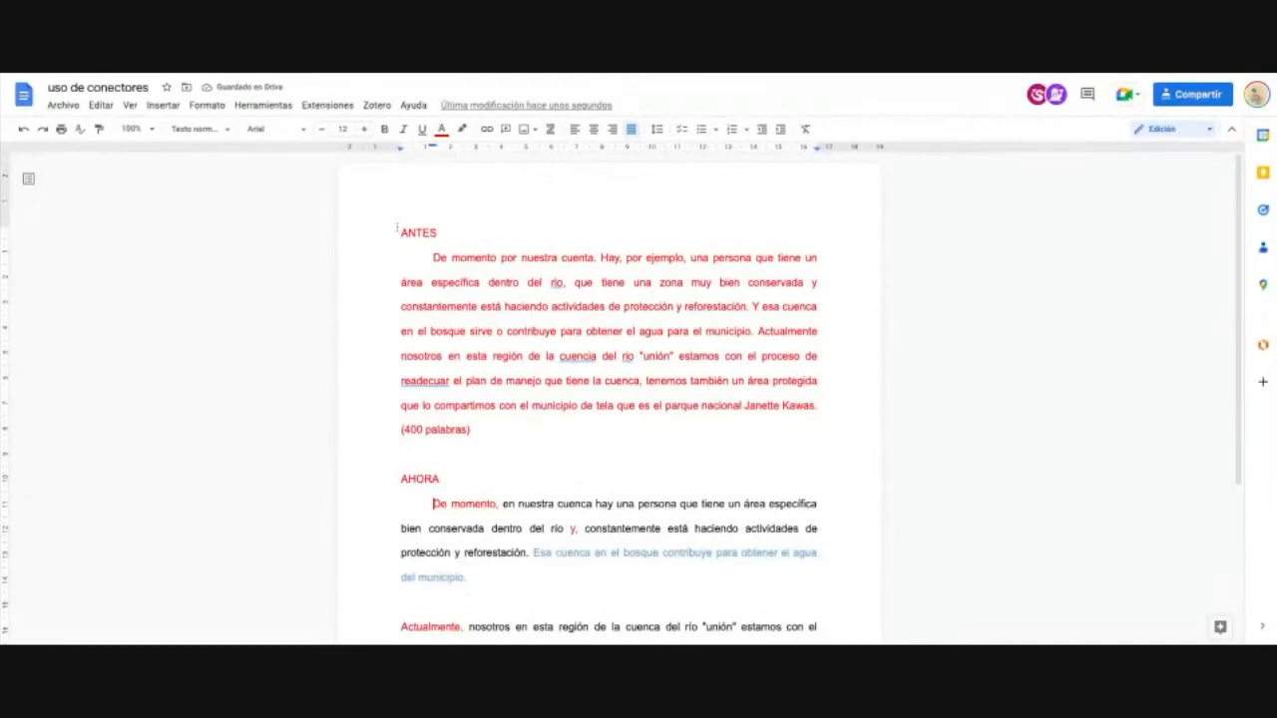
left_click(491, 430)
type(".")
Step: Delete the word AHORA and its blank lines so both 'De momento' paragraphs run together
triple_click(493, 436)
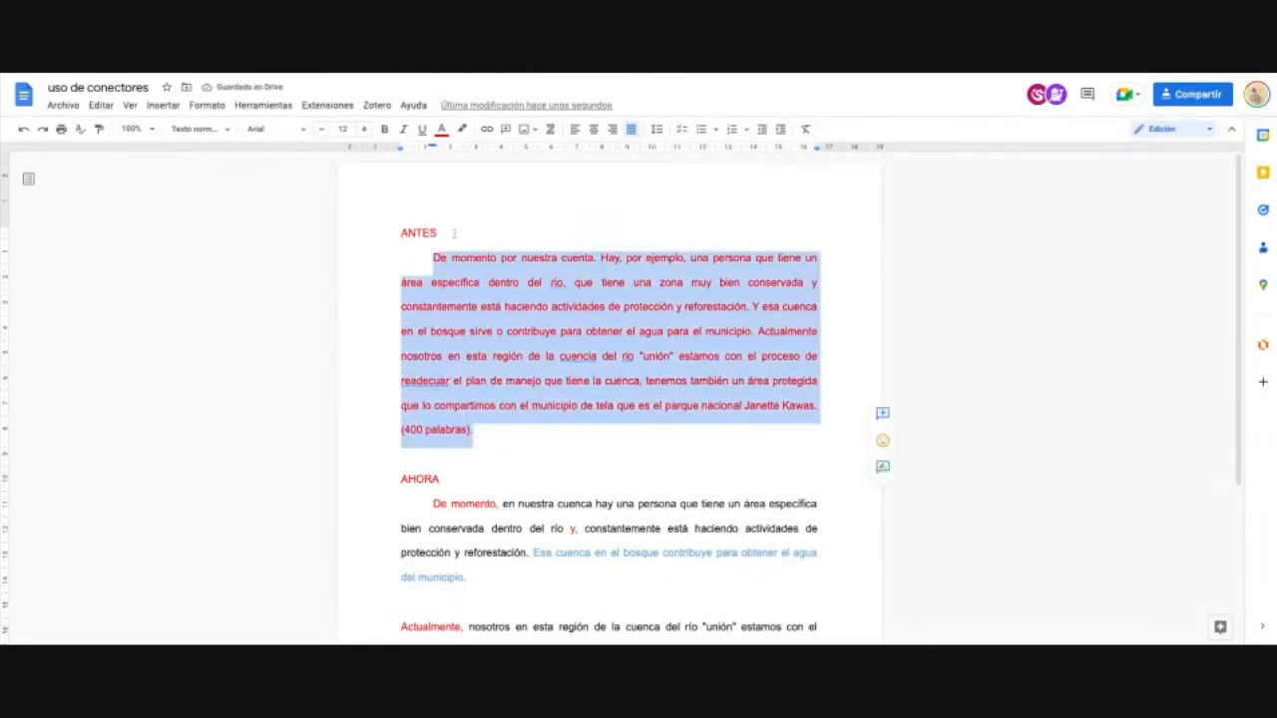
scroll(466, 431, "down", 3)
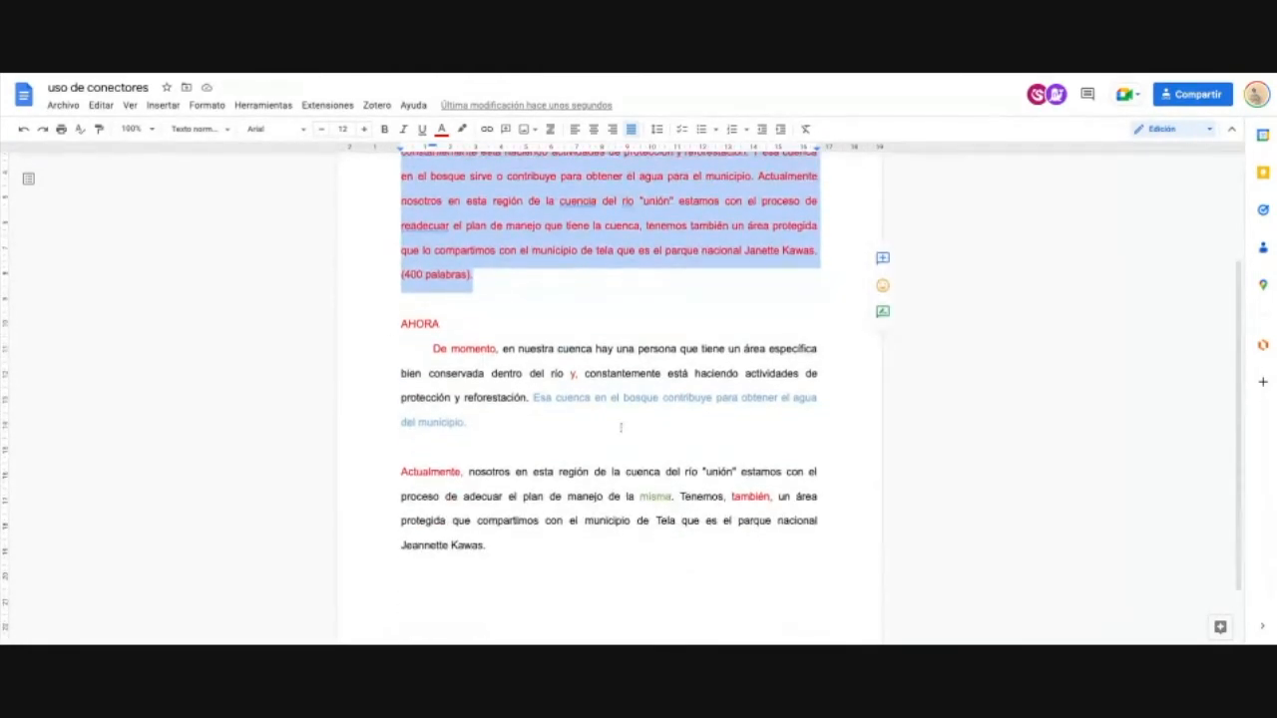
triple_click(552, 429)
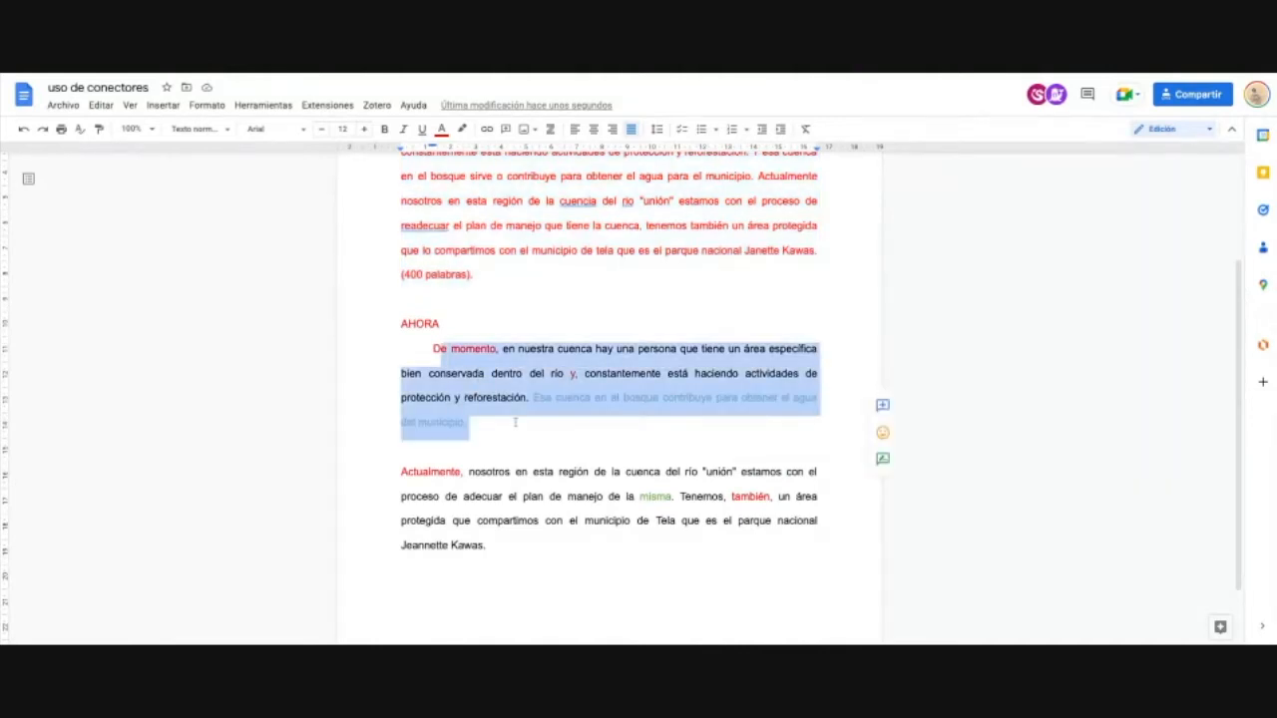
left_click(464, 325)
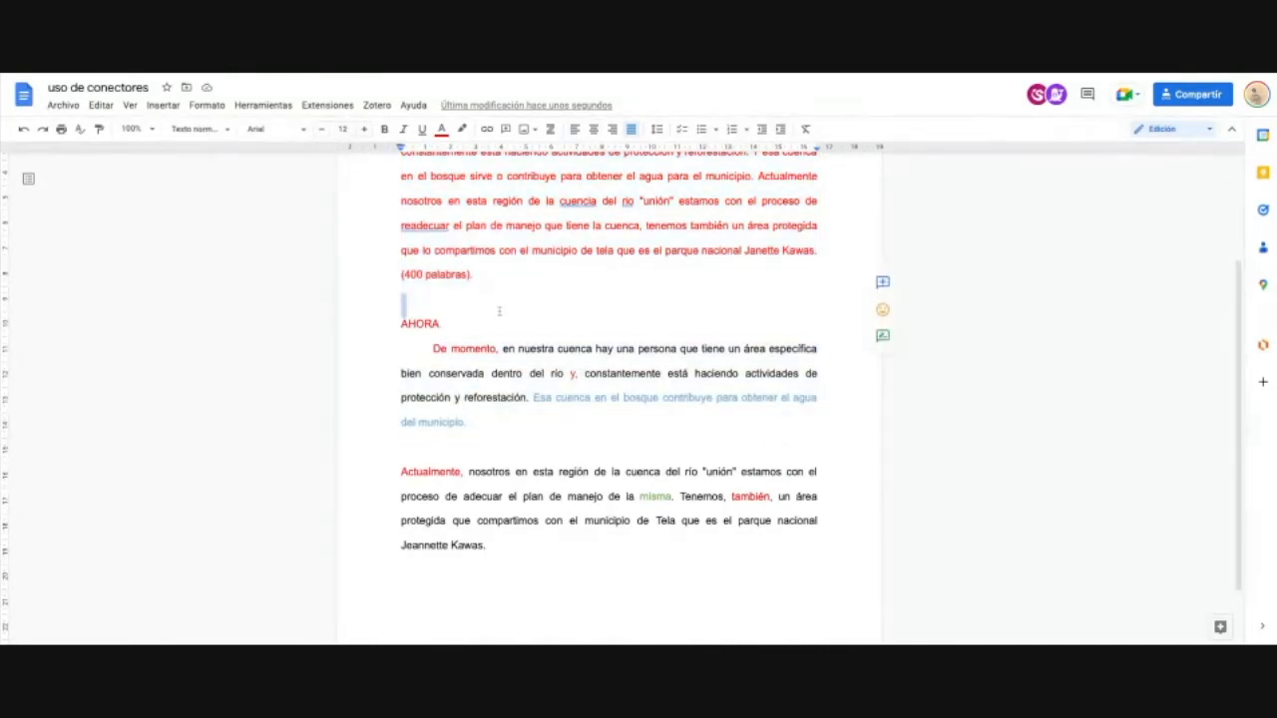
double_click(452, 328)
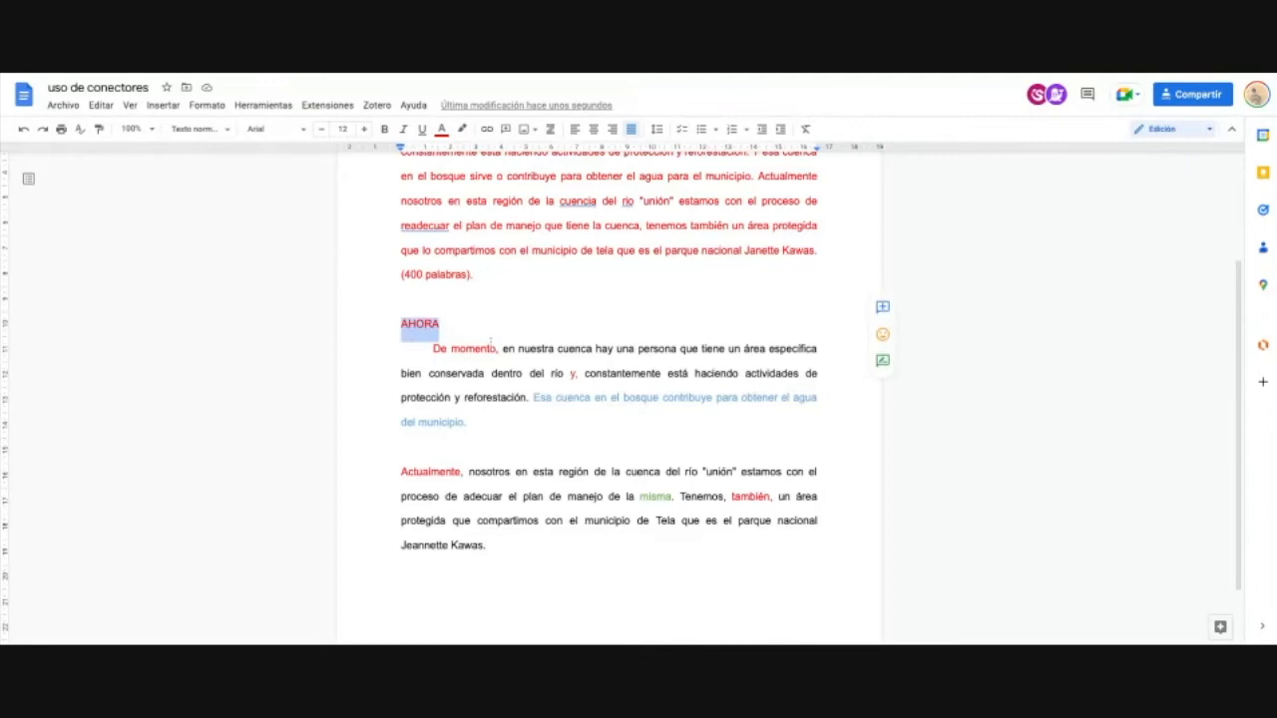
key("BackSpace")
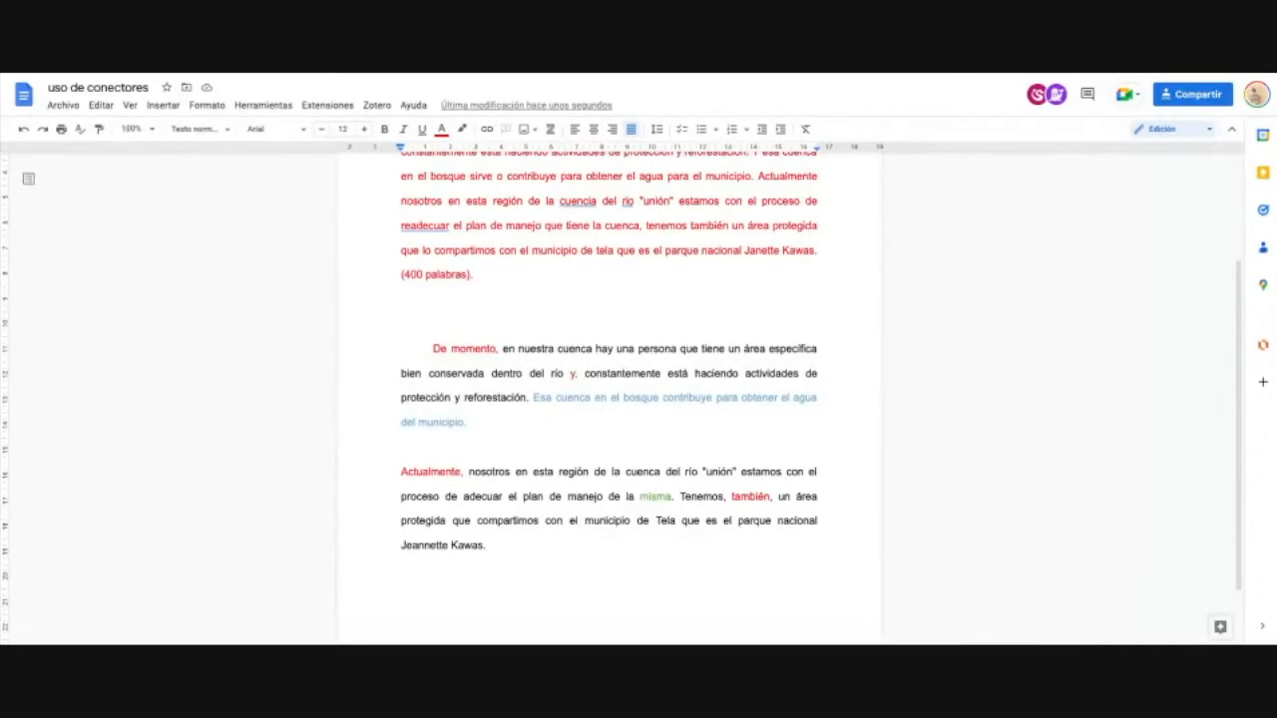
key("BackSpace")
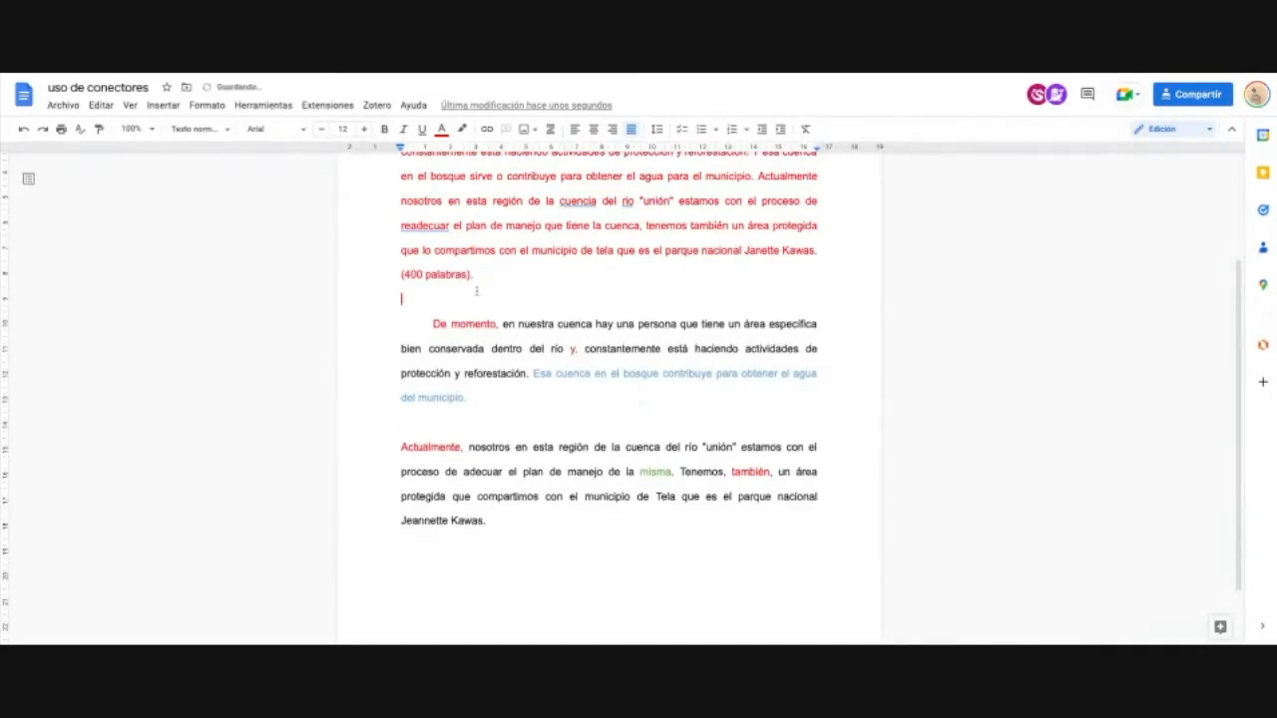
key("BackSpace")
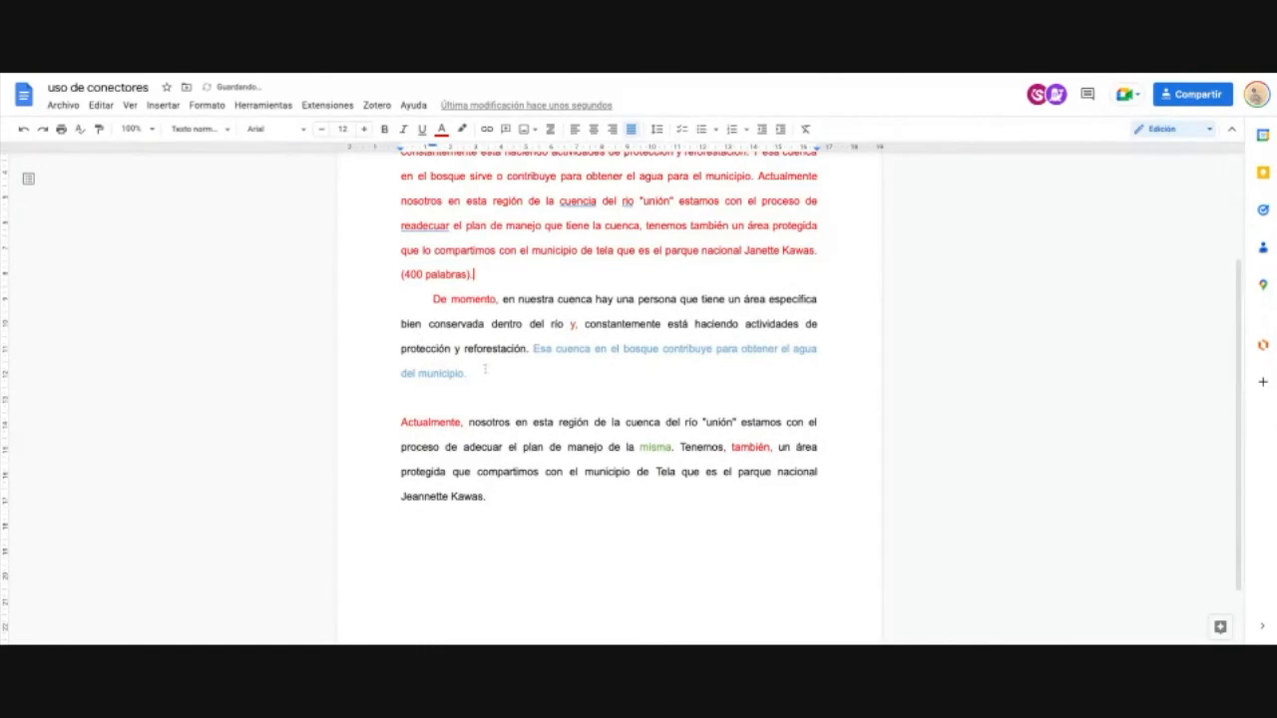
scroll(485, 370, "up", 3)
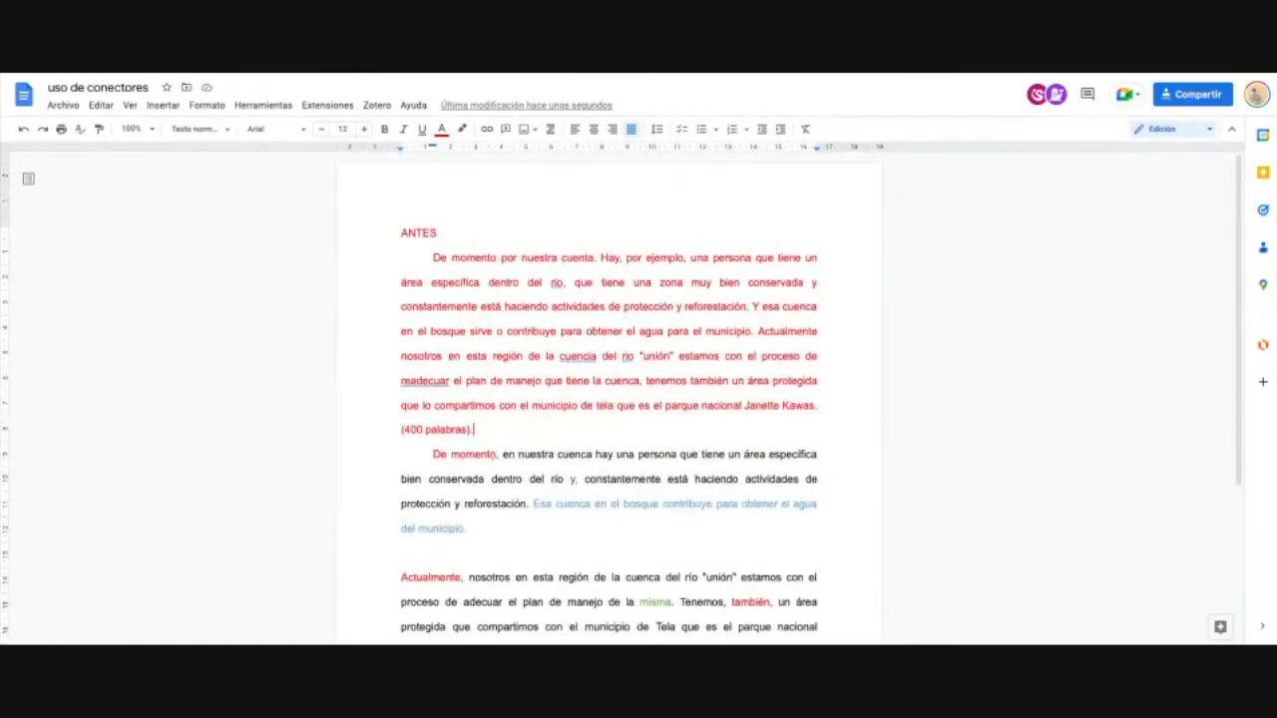
Step: Remove the blank line before the Actualmente paragraph and indent its first line
left_click(458, 555)
key("BackSpace")
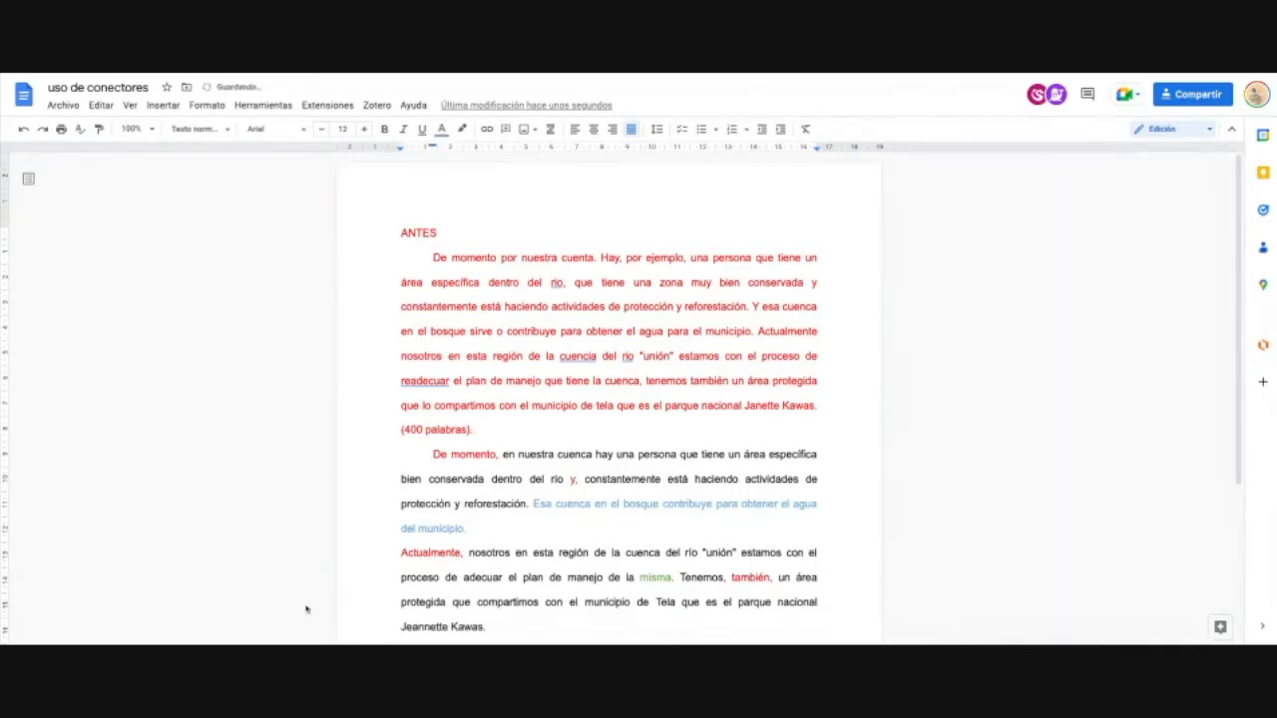
left_click(408, 554)
left_click(401, 552)
key("Tab")
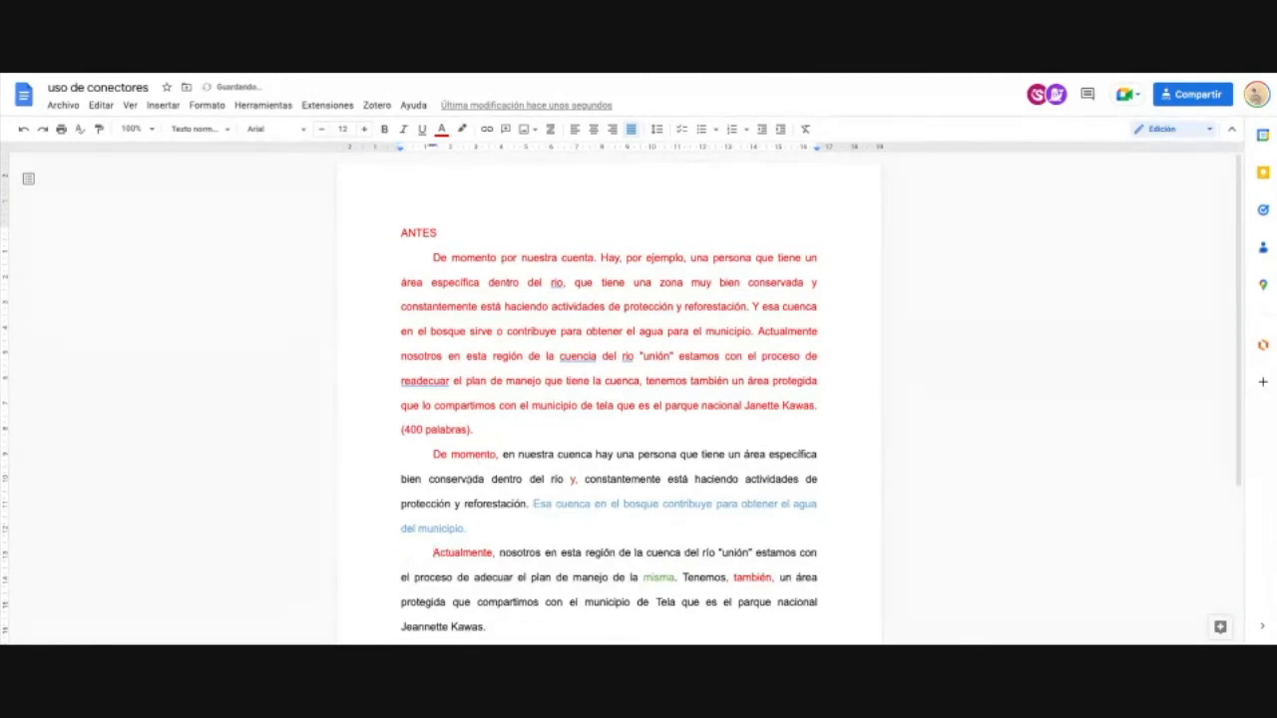
Step: Try different left indents on the red ANTES paragraph with Tab and Shift+Tab
scroll(517, 481, "down", 1)
scroll(518, 479, "down", 1)
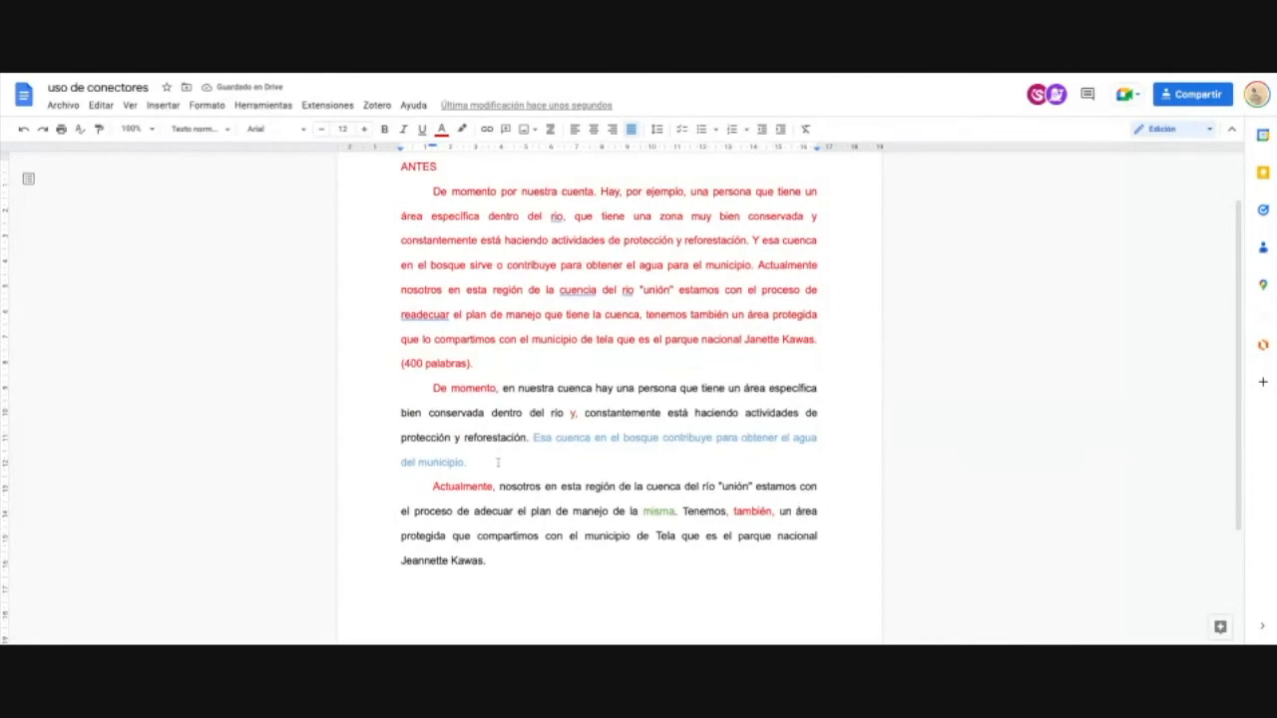
scroll(434, 263, "up", 1)
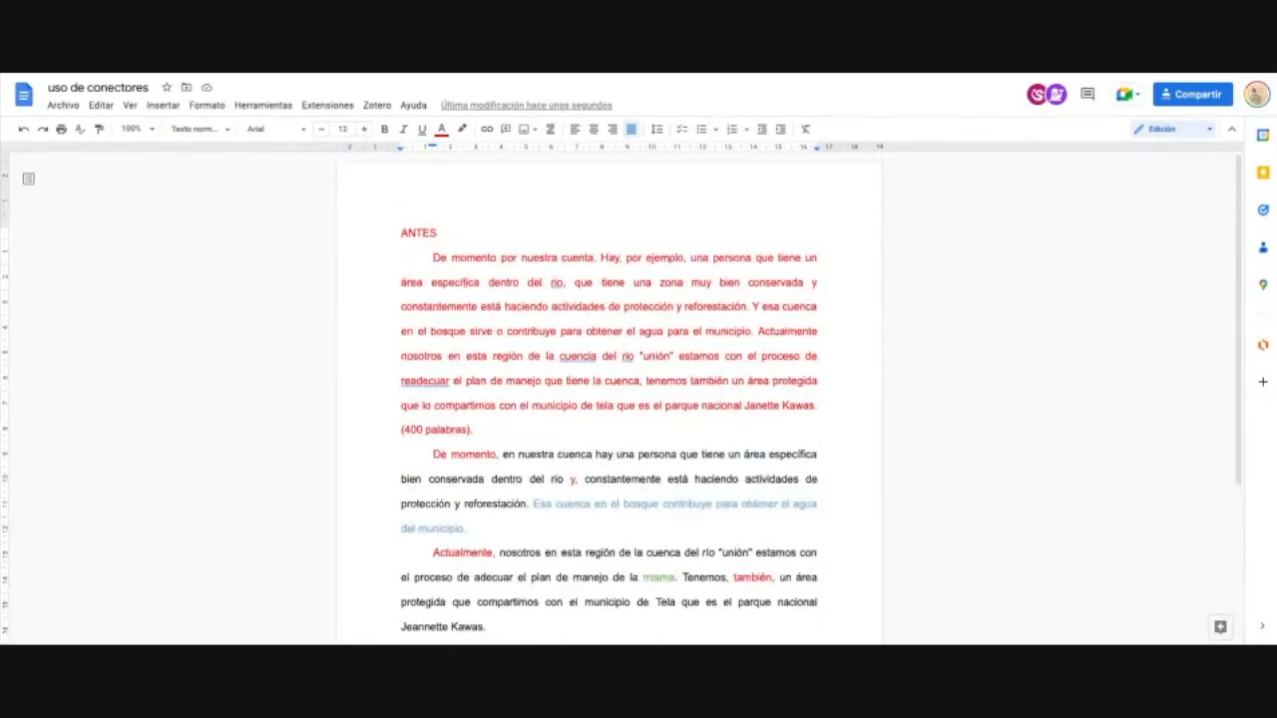
key("BackSpace")
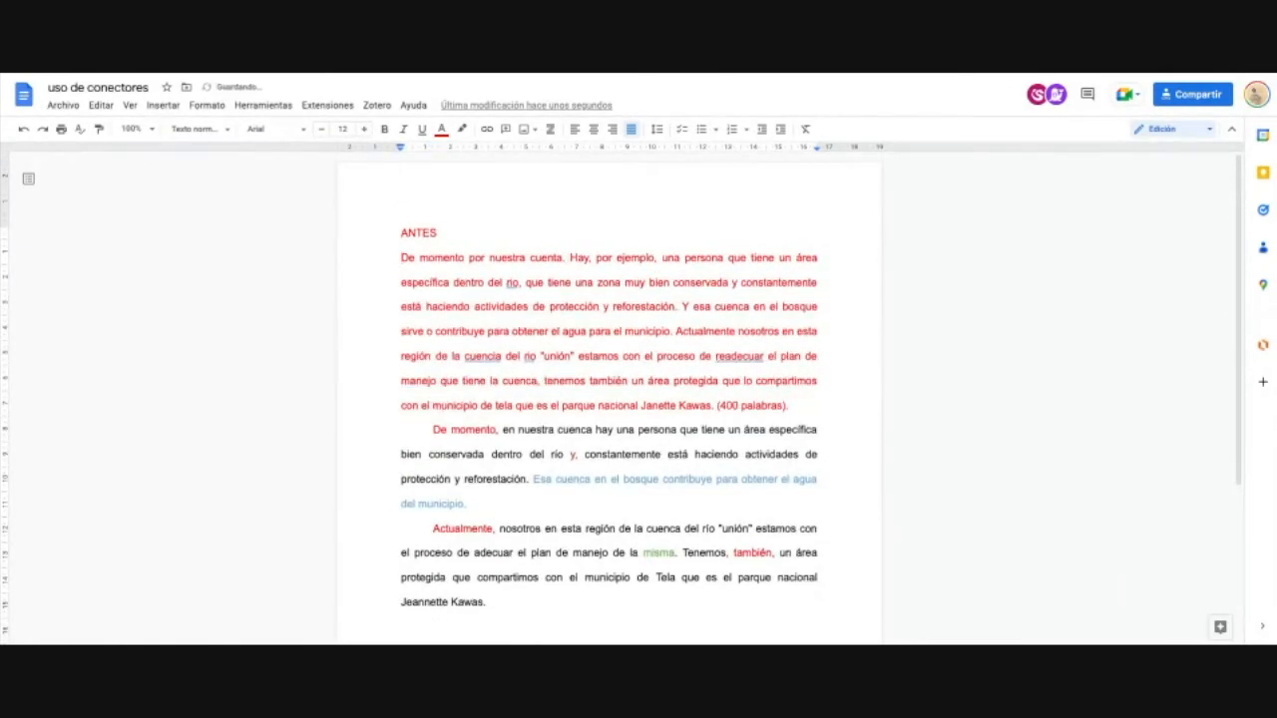
key("Tab")
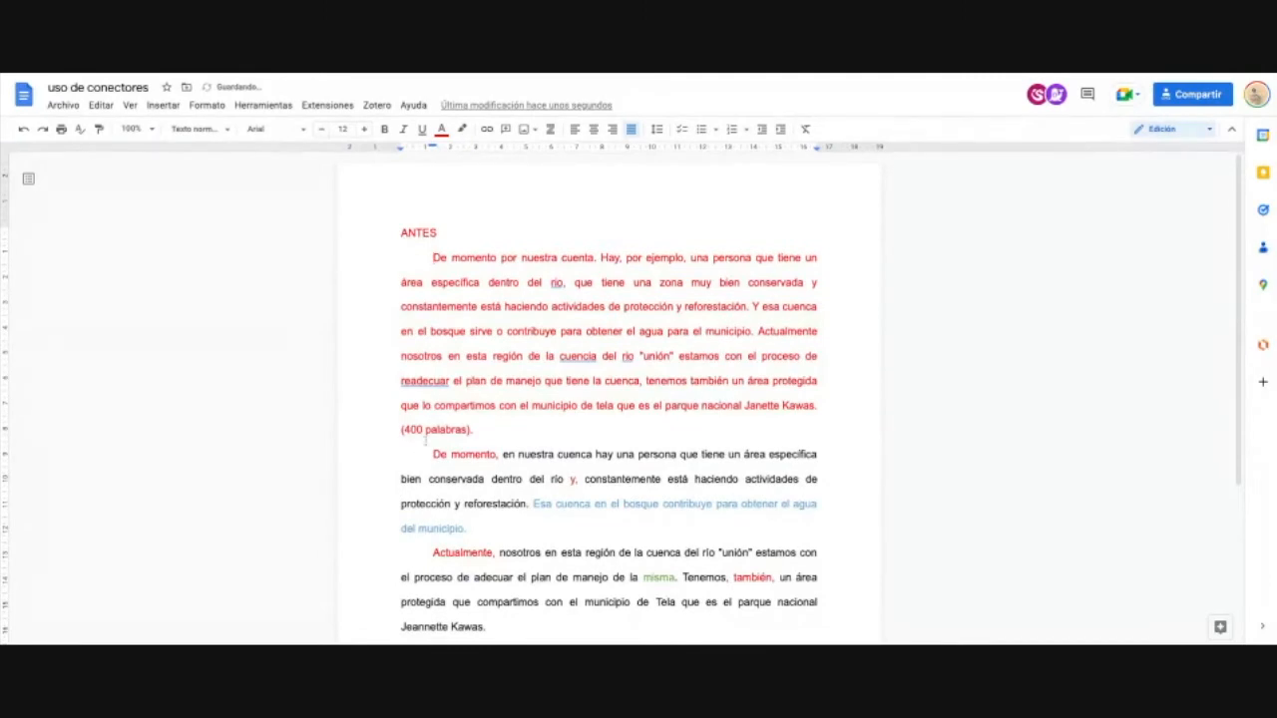
key("Tab")
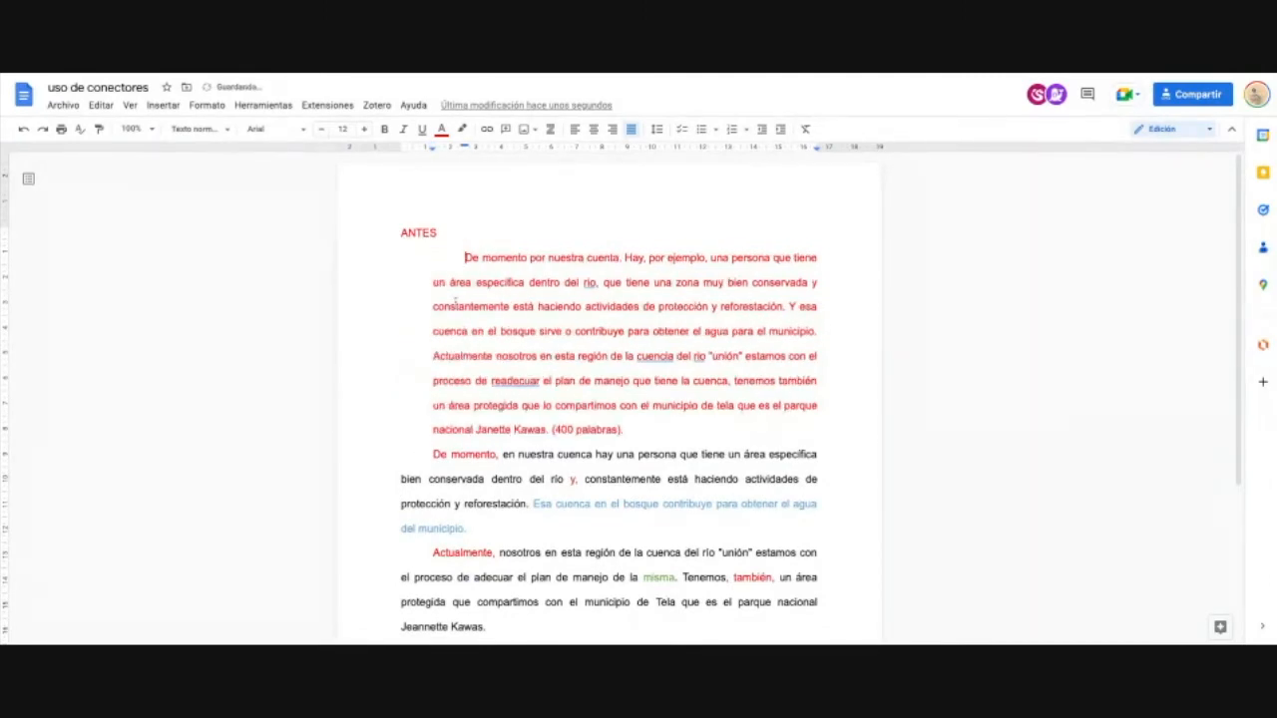
key("Tab")
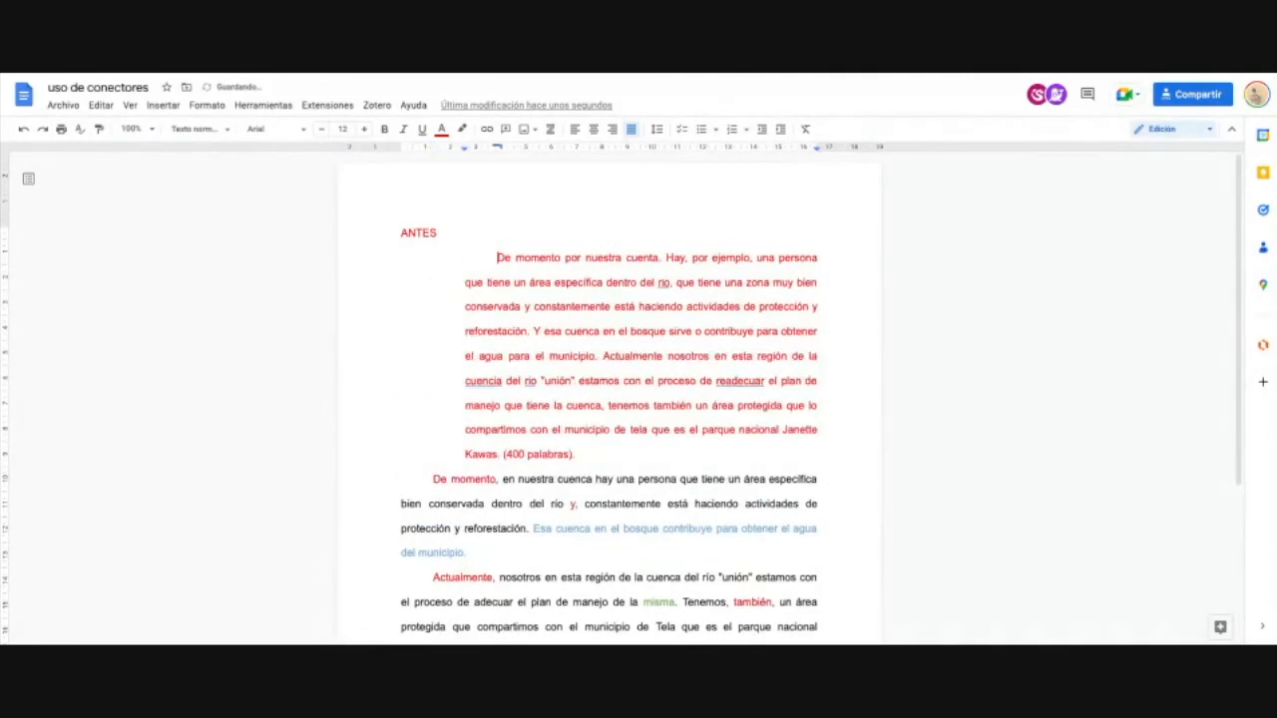
key("Tab")
key("Tab")
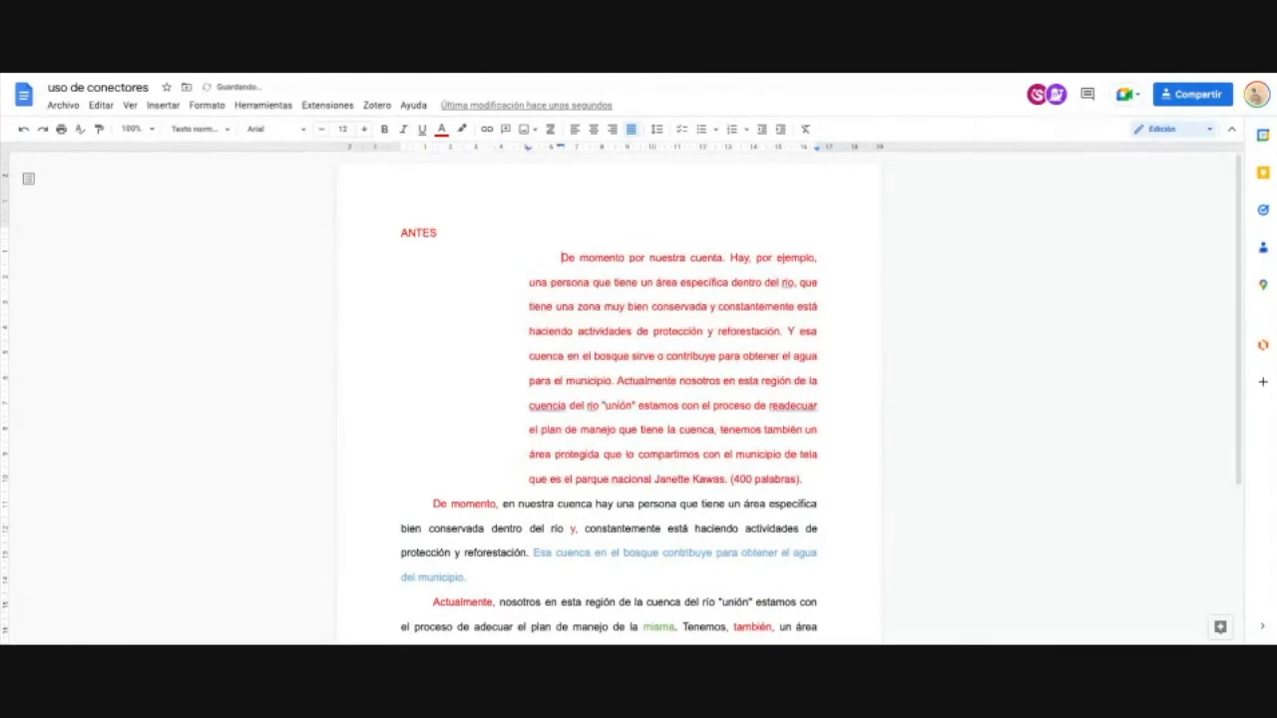
key("Tab")
key("Tab")
key("Tab")
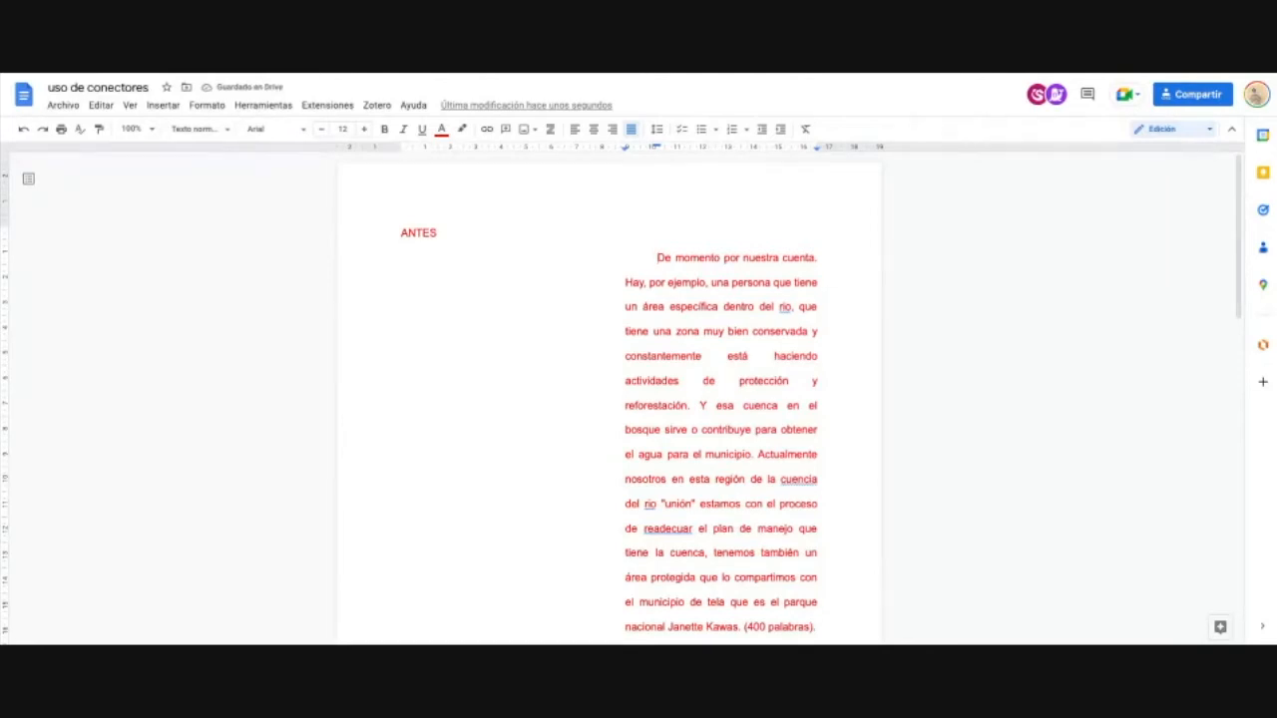
key("Tab")
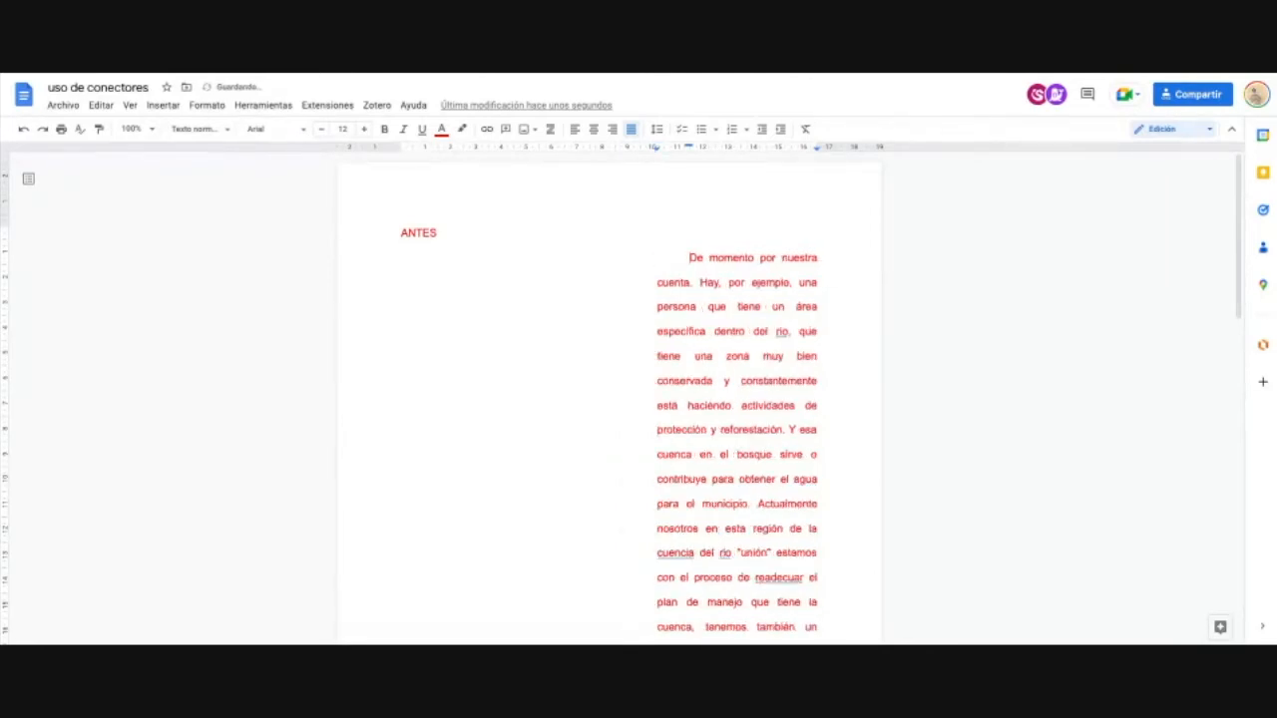
key("shift+Tab")
key("shift+Tab")
key("shift+Tab")
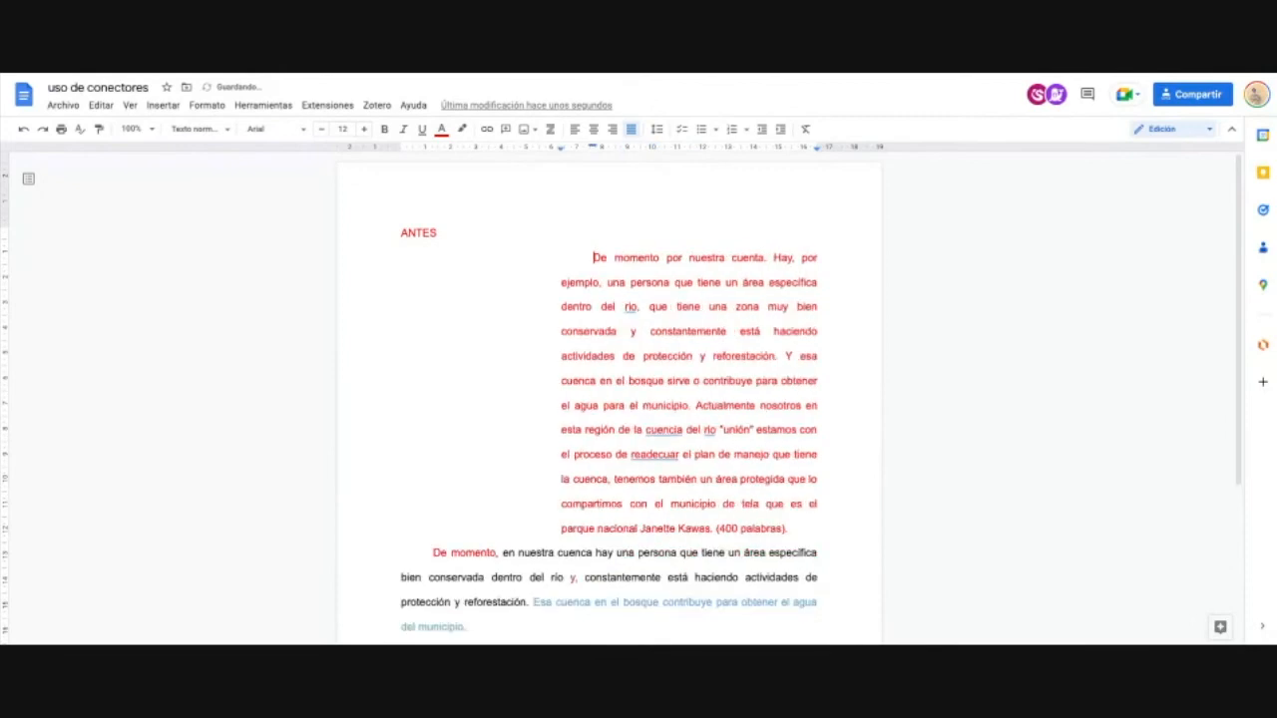
key("shift+Tab")
key("shift+Tab")
key("shift+Tab")
key("shift+Tab")
key("shift+Tab")
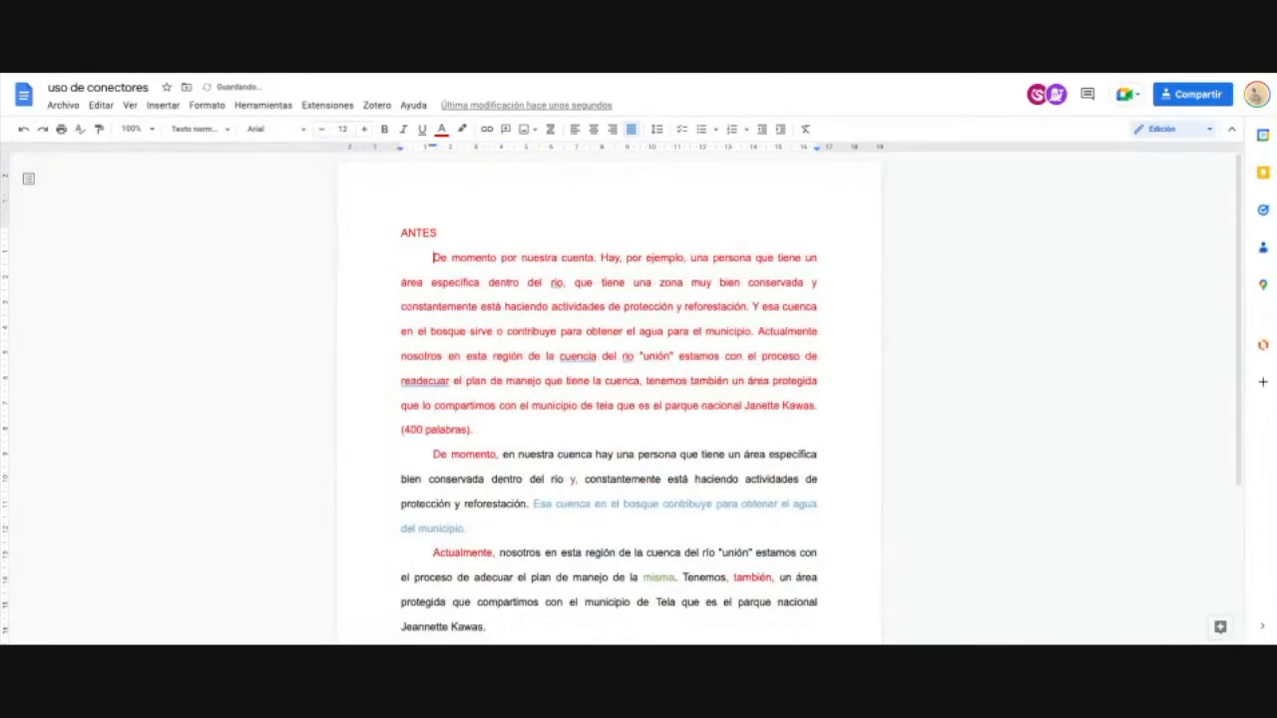
Step: Remove the first-line indents from the red, De momento and Actualmente paragraphs
scroll(493, 356, "down", 3)
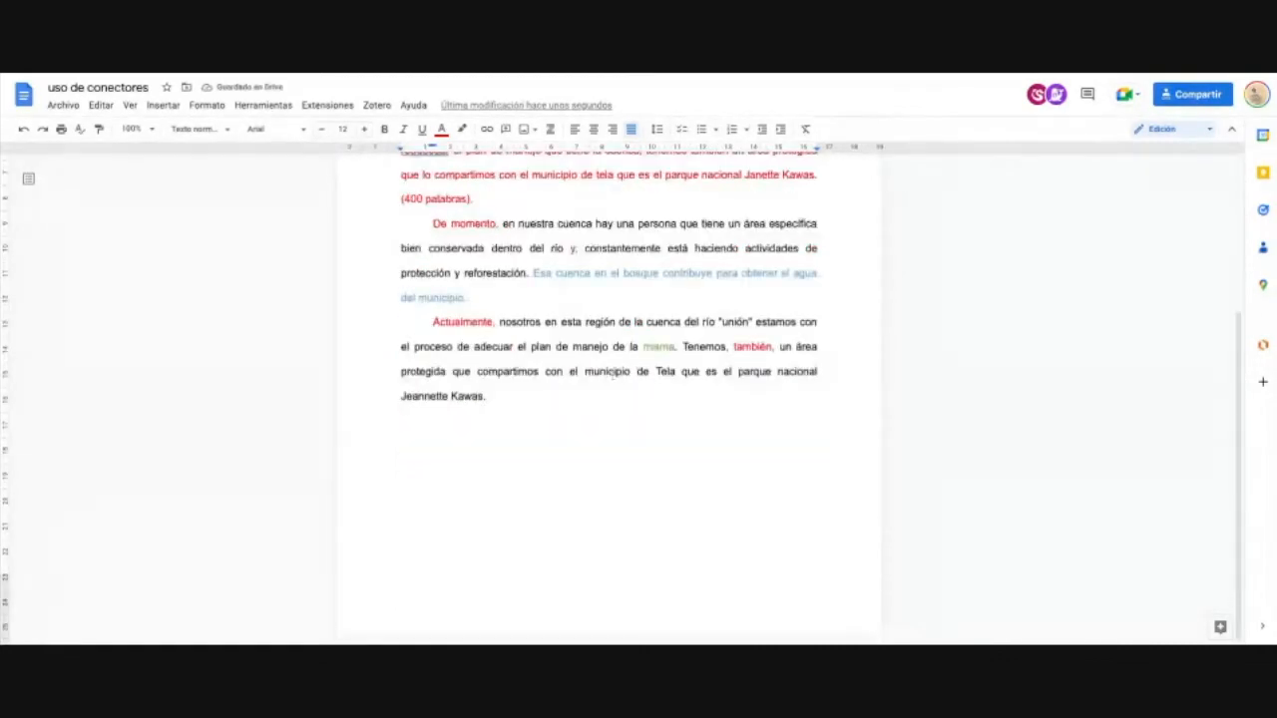
scroll(613, 371, "up", 3)
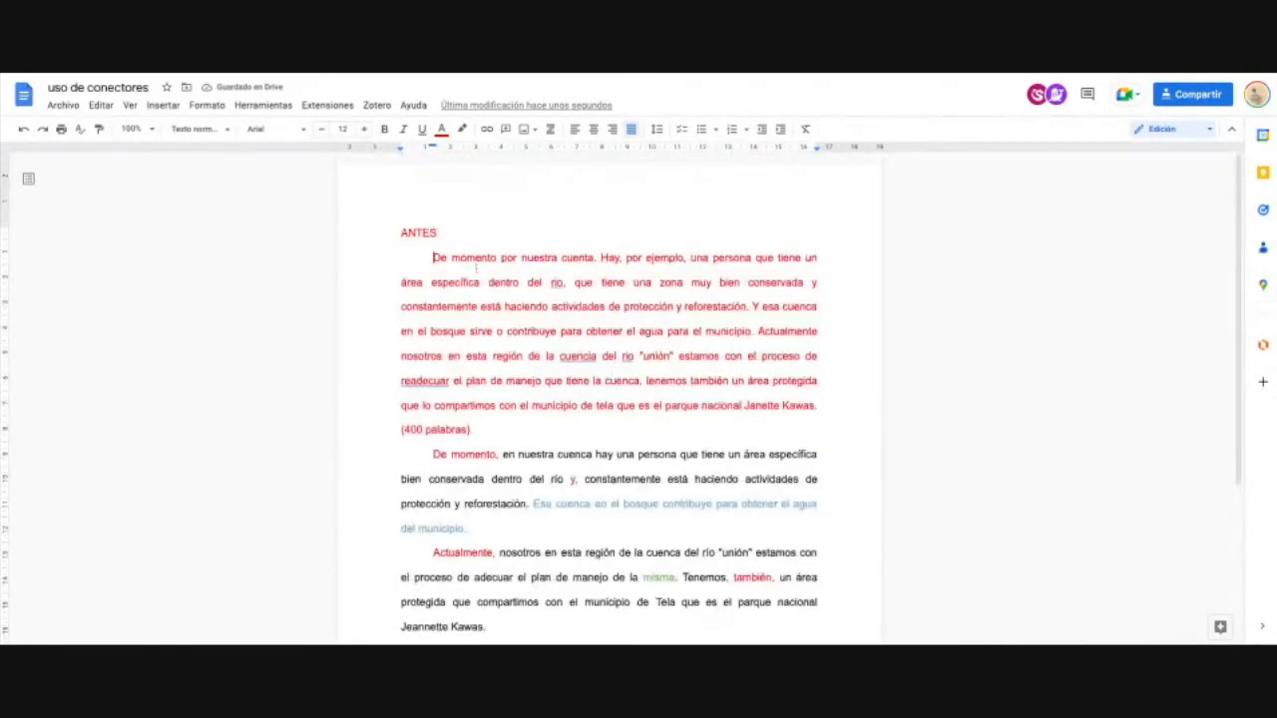
key("BackSpace")
left_click(433, 430)
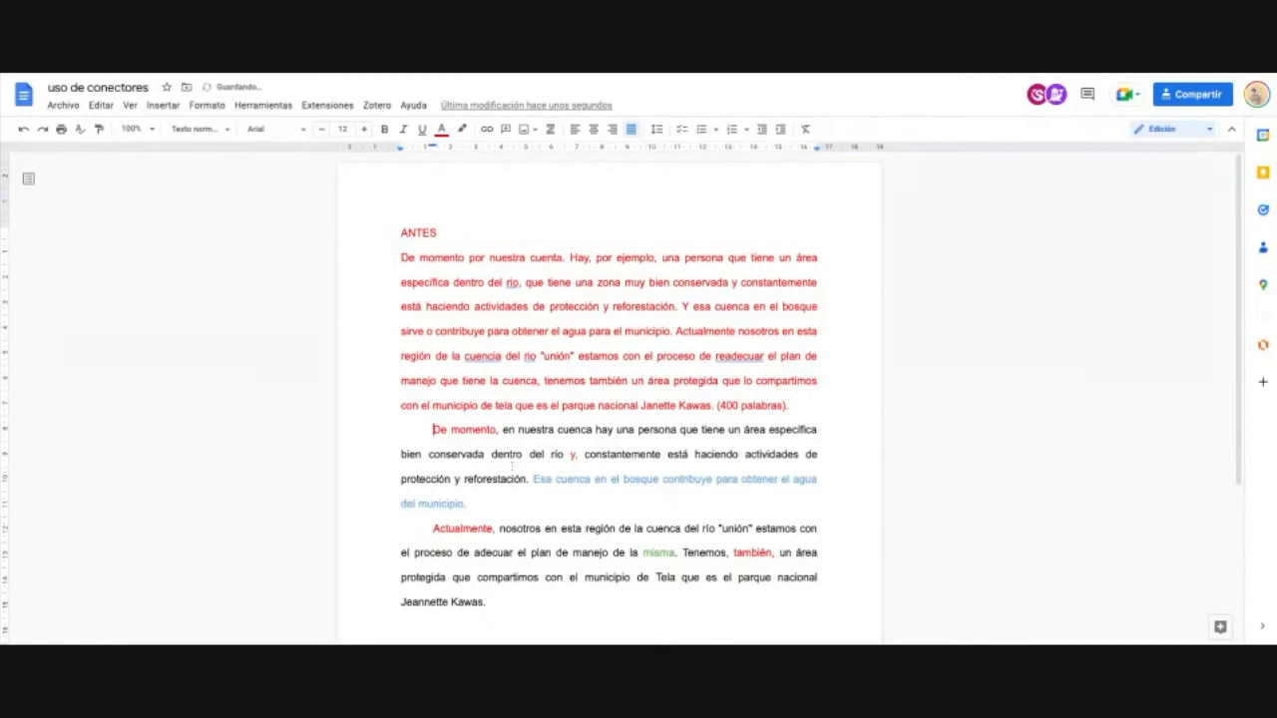
key("BackSpace")
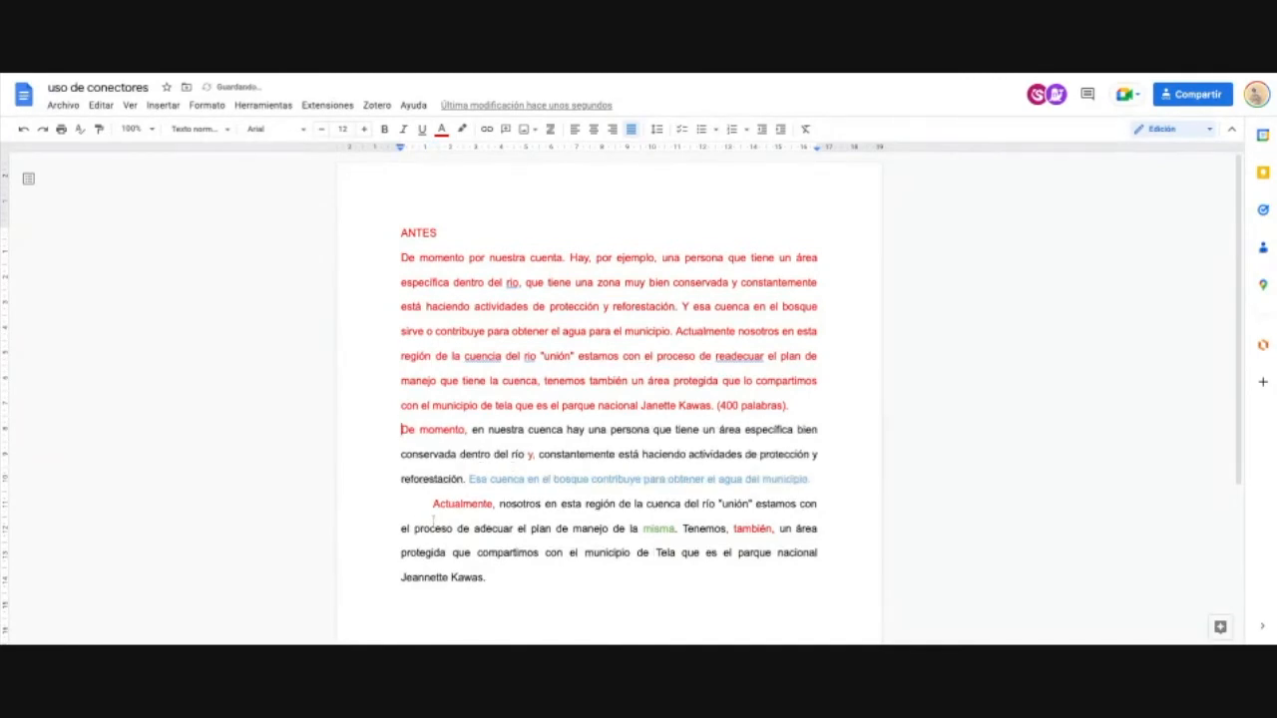
left_click(431, 503)
key("BackSpace")
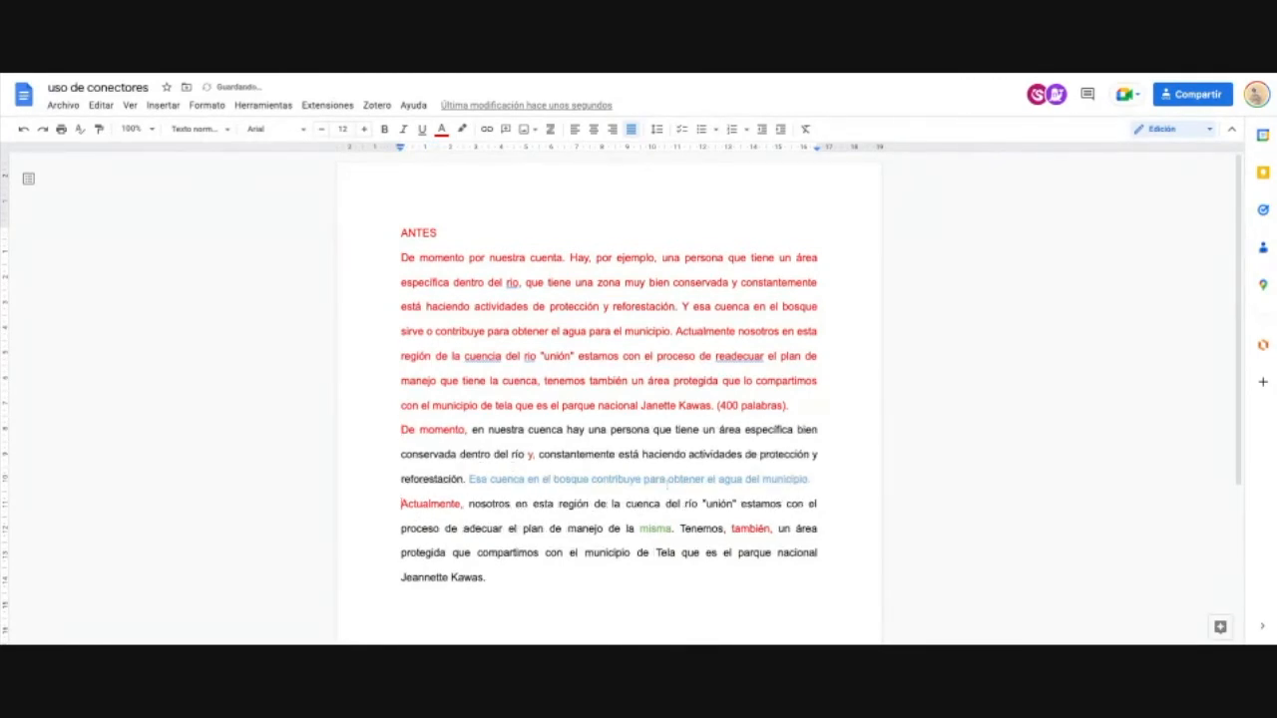
Step: Add line breaks after '(400 palabras).' and after the agua del municipio sentence
left_click(812, 407)
key("Return")
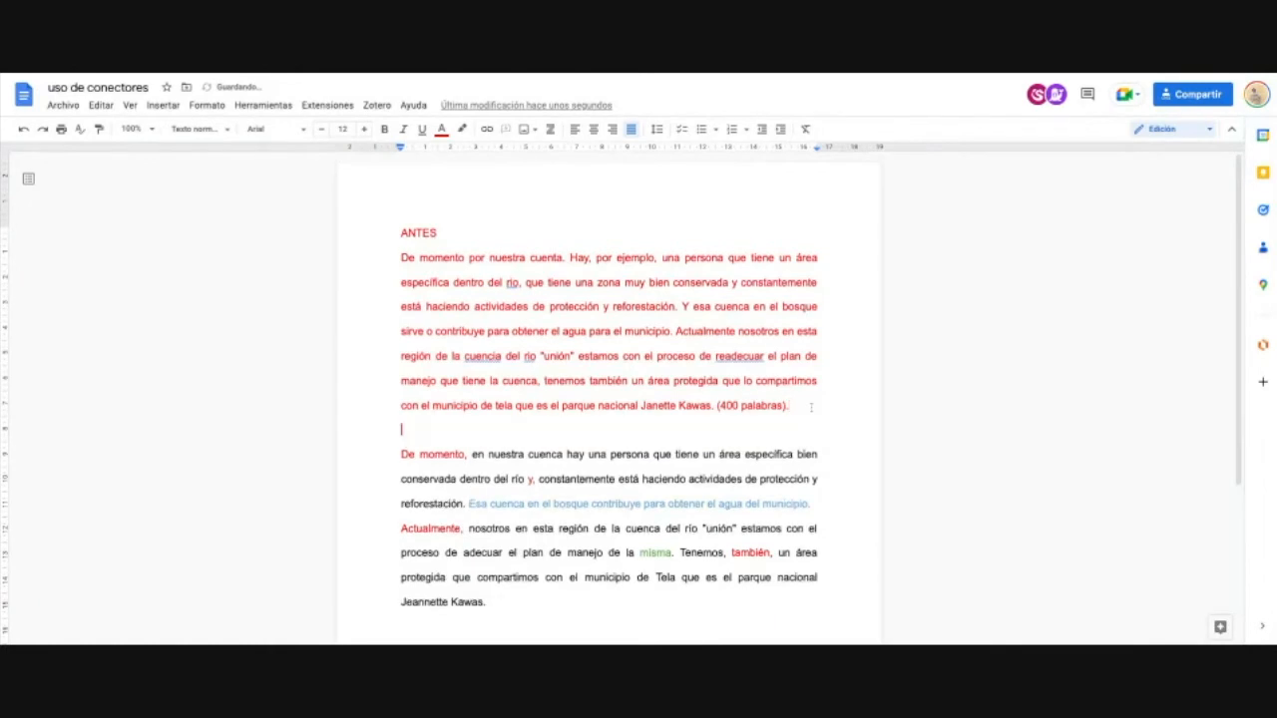
left_click(841, 503)
key("Return")
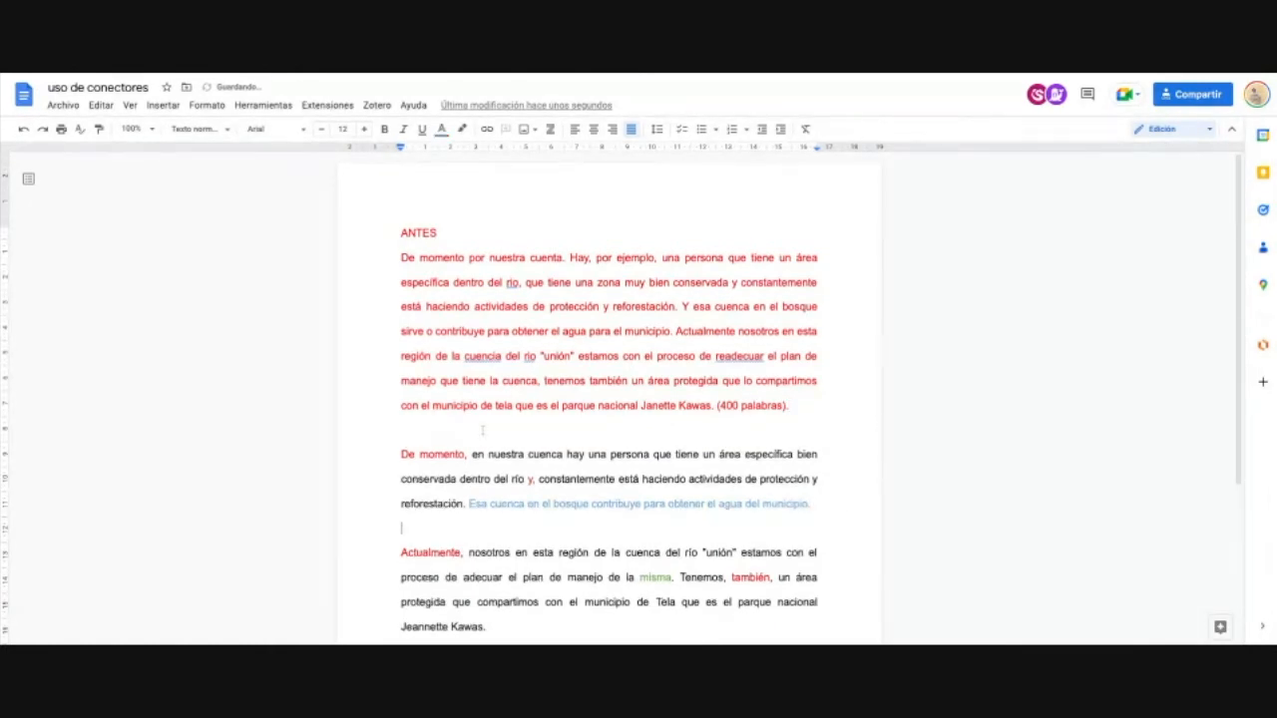
Step: Give the red paragraph a first-line indent and delete the blank line below it
left_click(400, 258)
key("Tab")
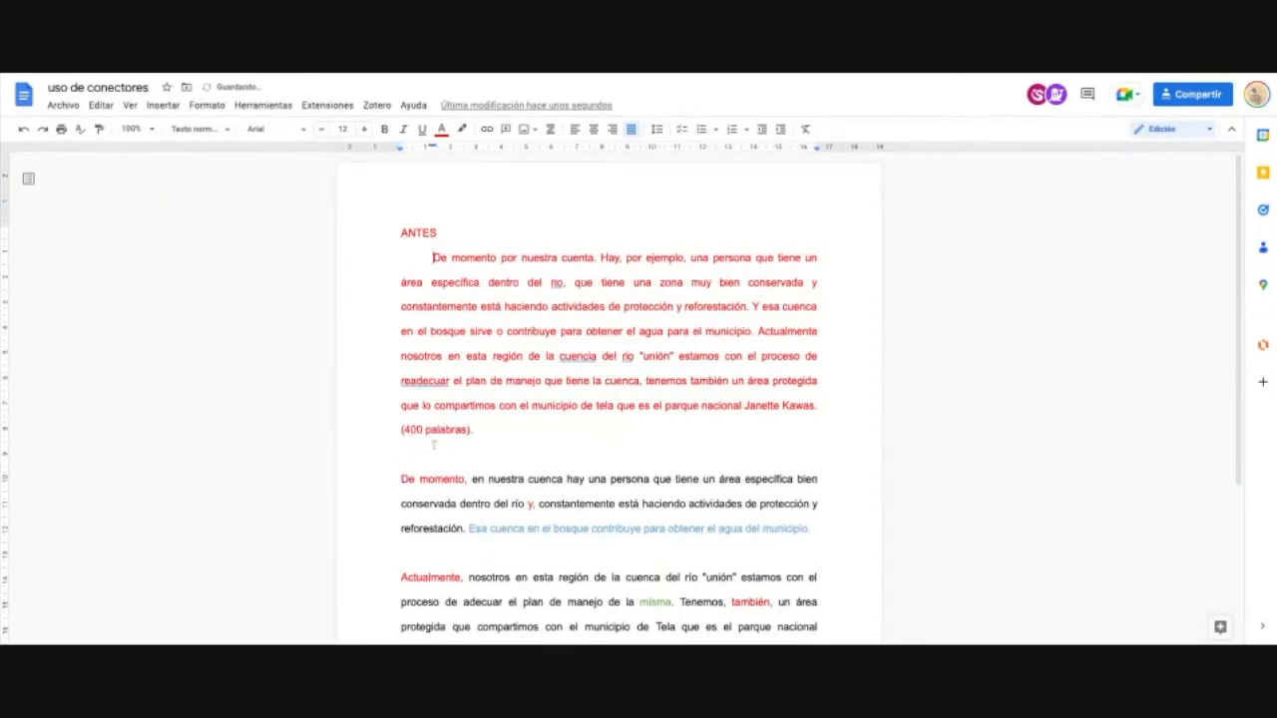
left_click(421, 465)
key("BackSpace")
Step: Rebuild De momento as its own paragraph with only a first-line indent
left_click(401, 454)
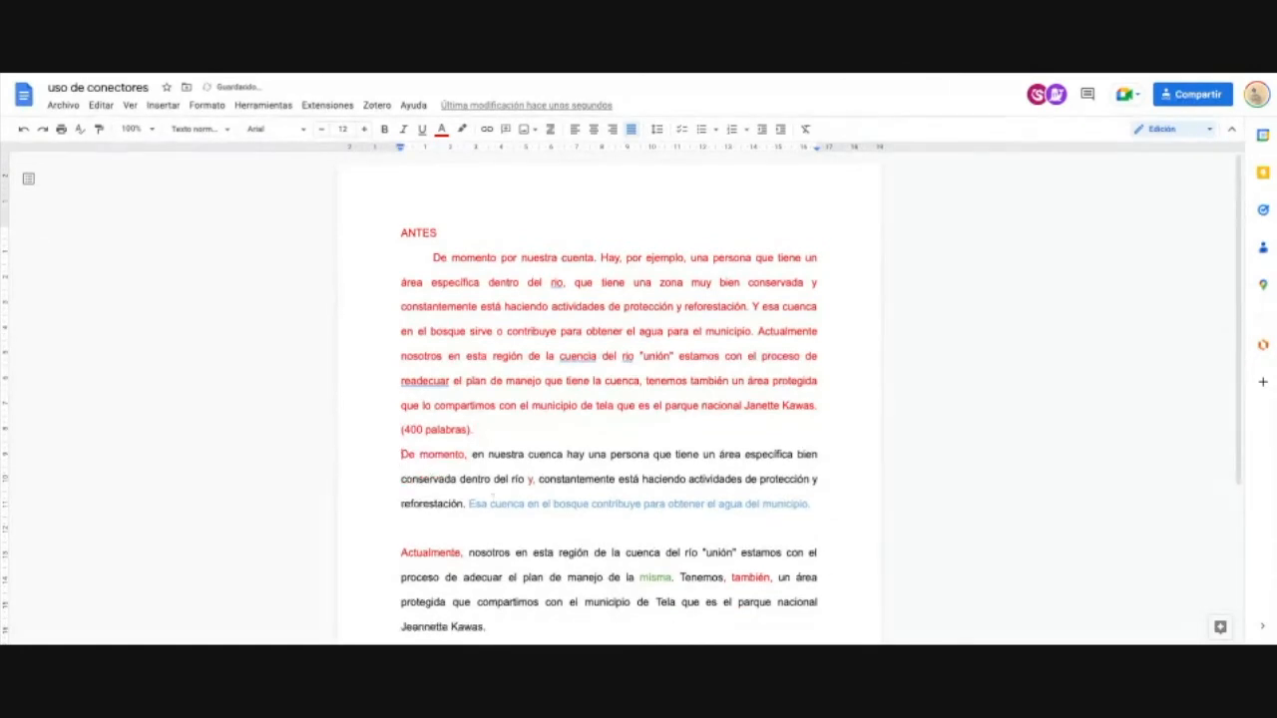
key("BackSpace")
key("Return")
key("Tab")
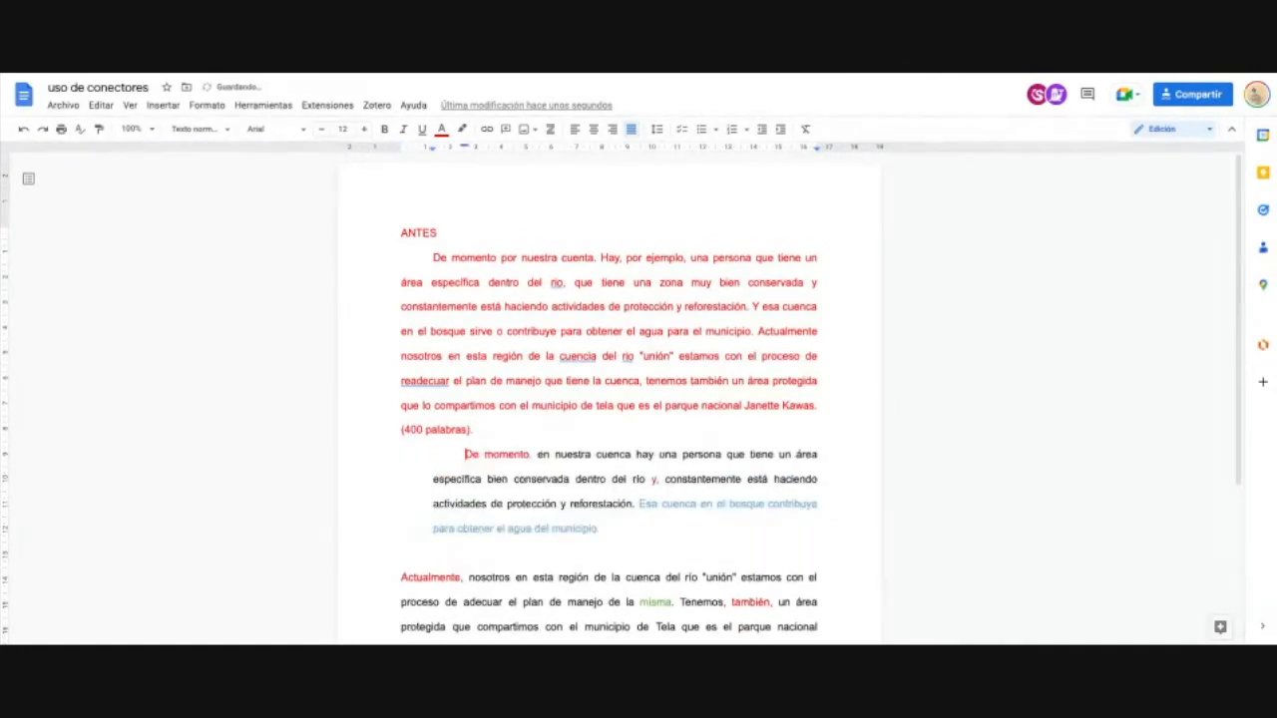
key("BackSpace")
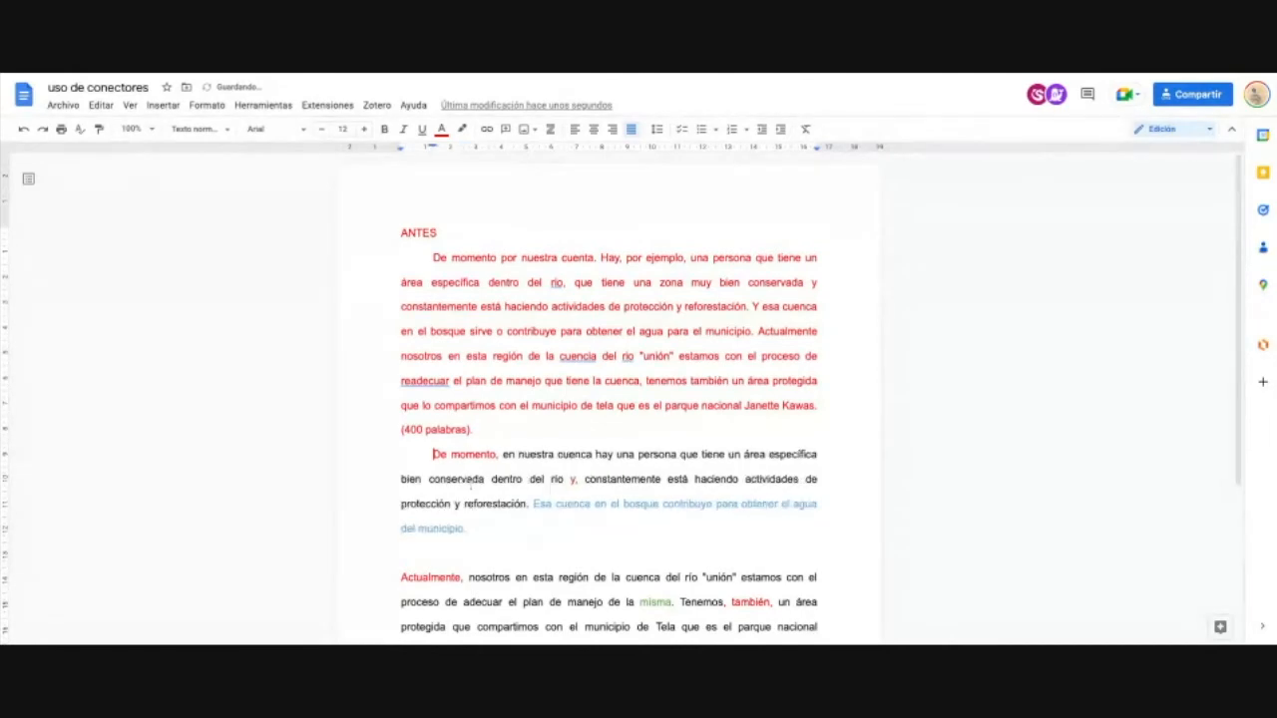
Step: Remove the blank line above Actualmente and start a new indented paragraph after Jeannette Kawas
left_click(430, 577)
key("Left")
key("Left")
key("Left")
key("Left")
key("Left")
key("BackSpace")
key("BackSpace")
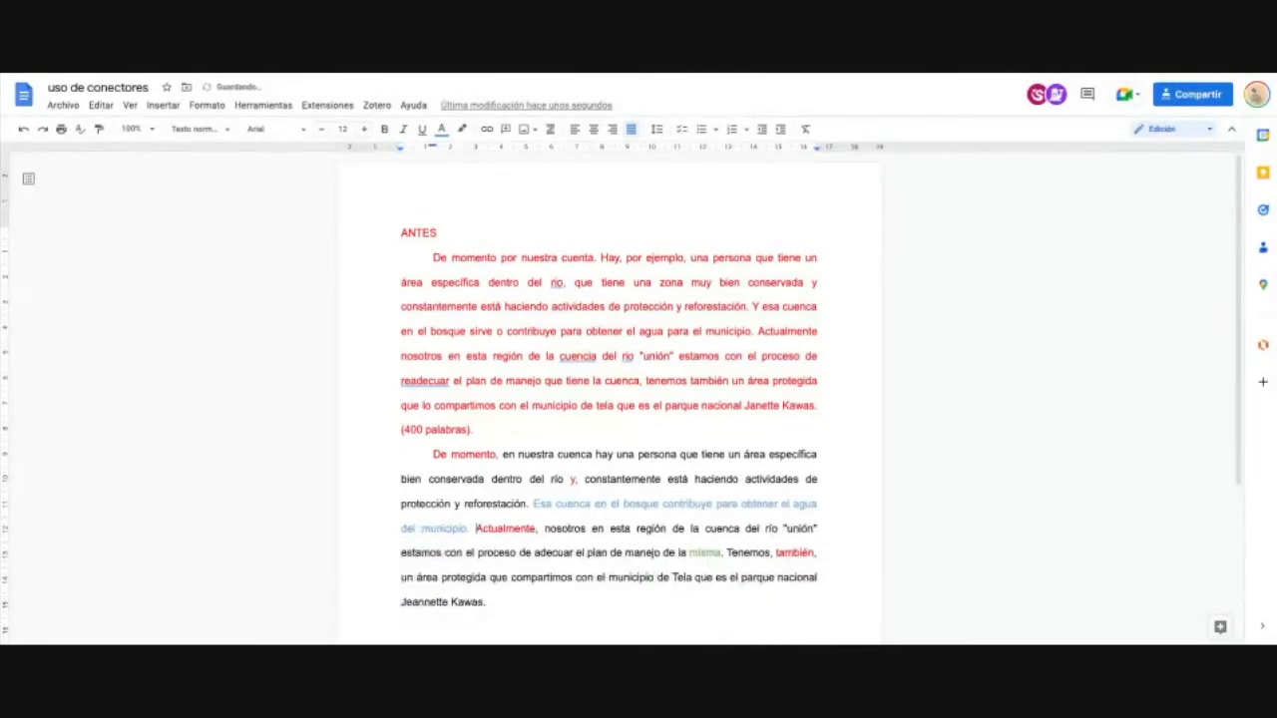
key("Return")
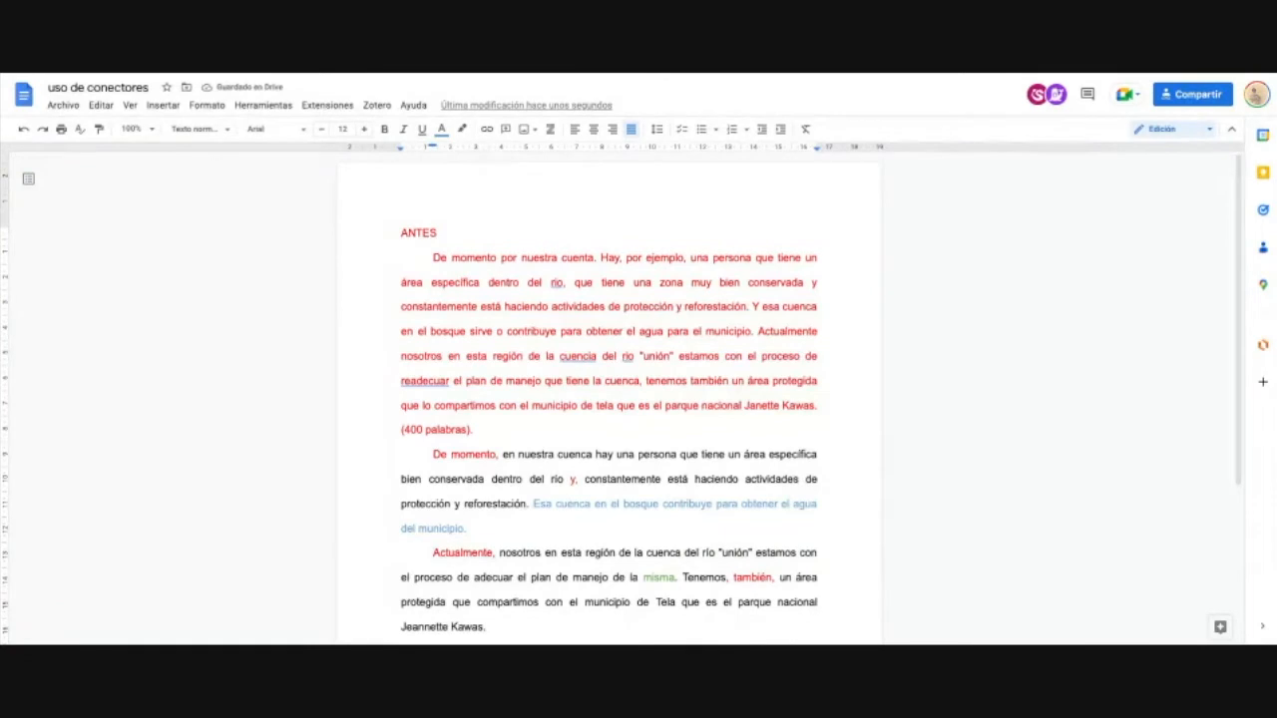
scroll(510, 532, "down", 3)
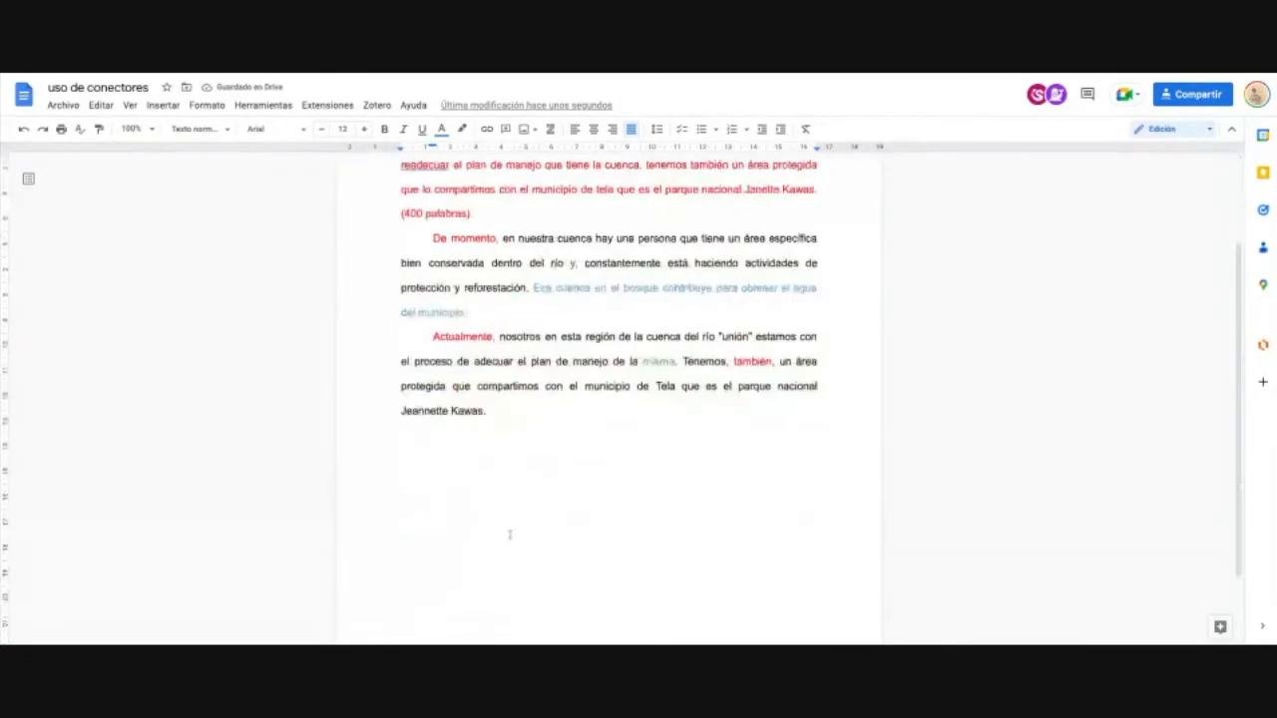
left_click(536, 406)
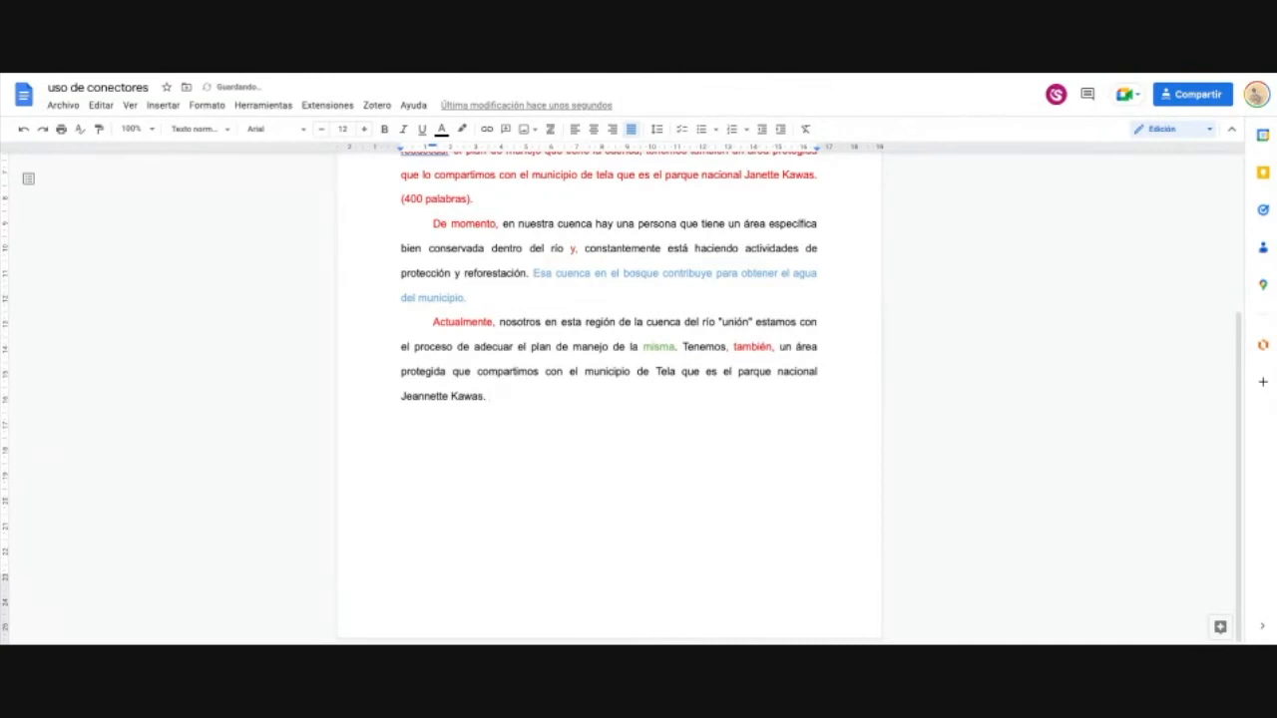
key("Return")
Step: Select the Normas APA format checklist, then scroll down to the paper-size section
type("asdfasd")
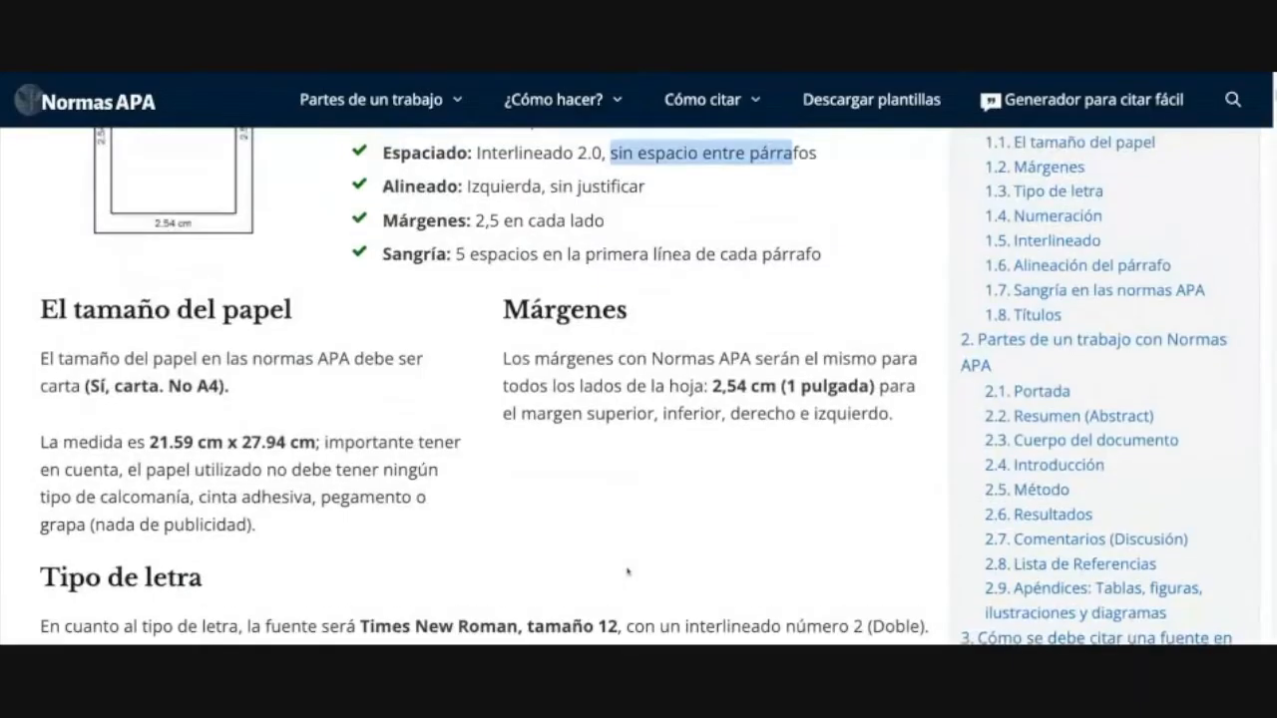
scroll(387, 325, "up", 4)
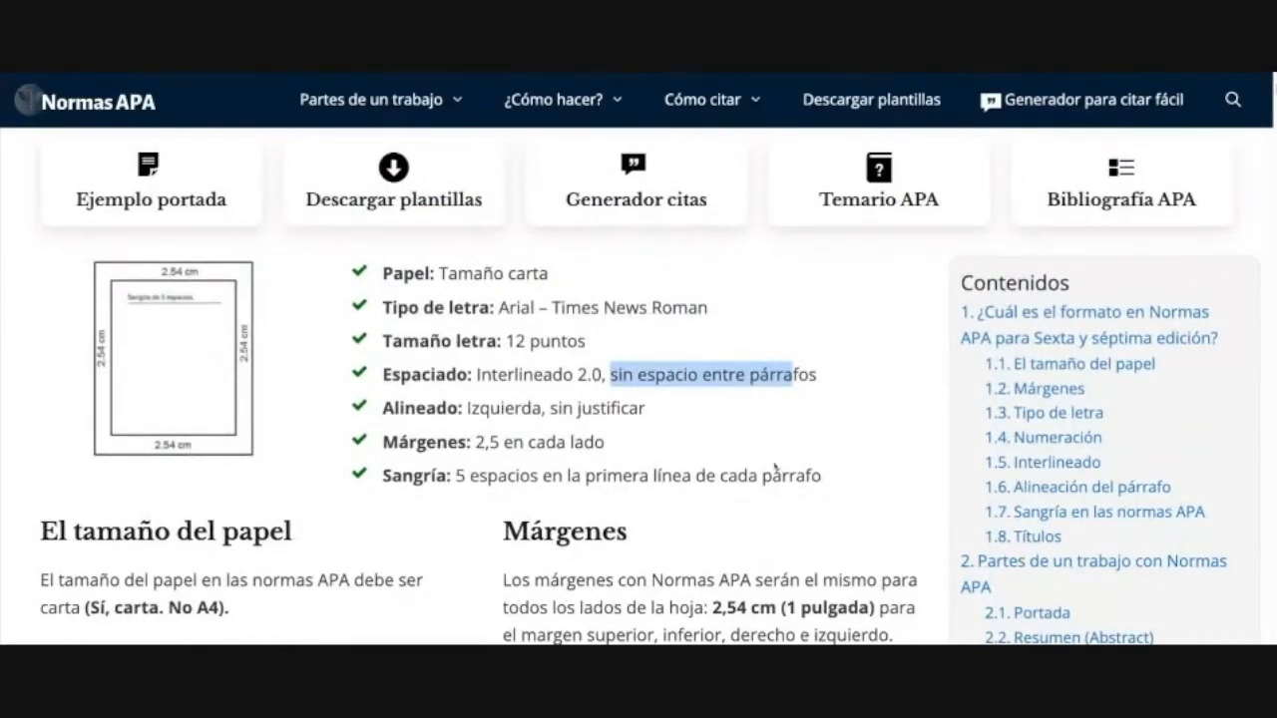
left_click_drag(845, 478, 384, 273)
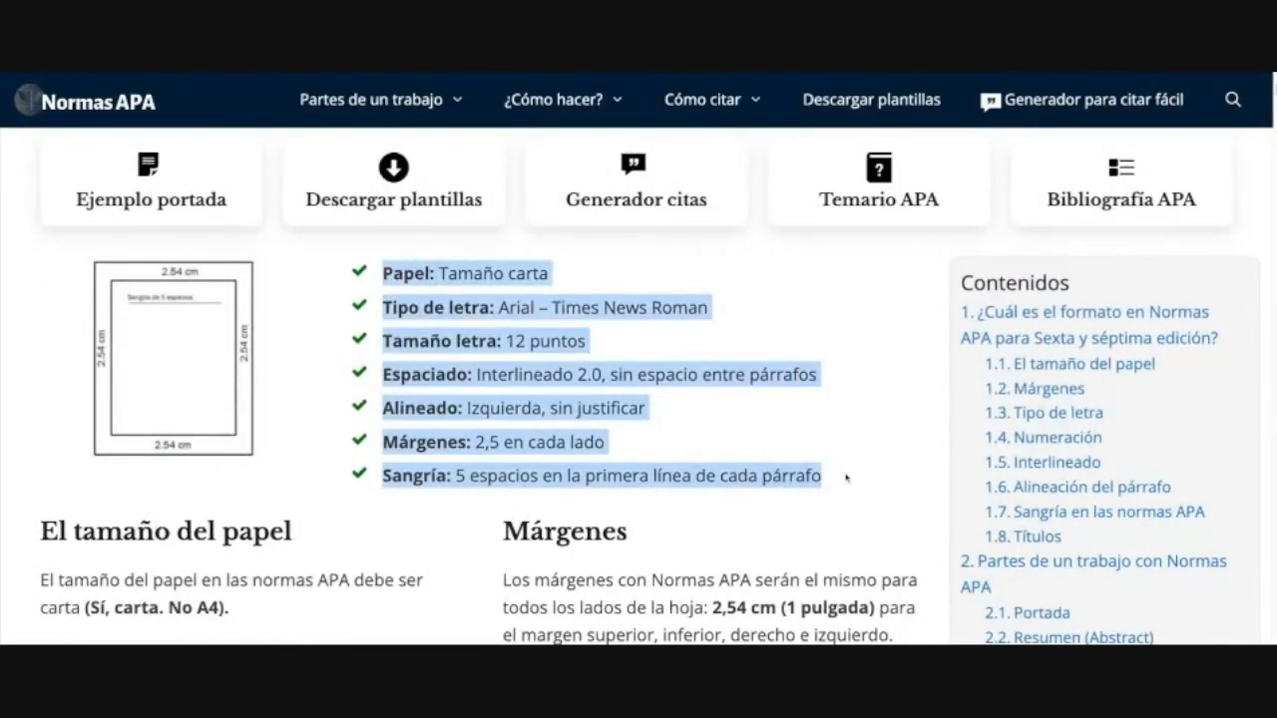
scroll(451, 345, "down", 1)
scroll(551, 397, "down", 3)
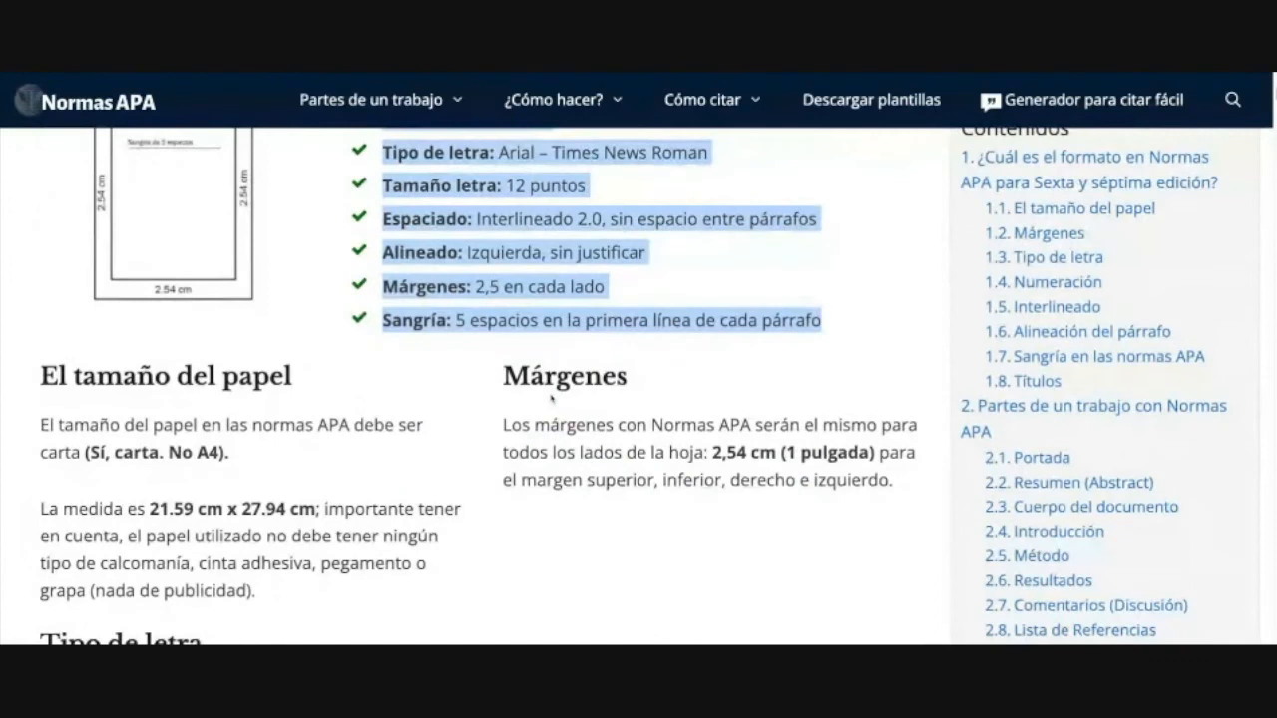
scroll(459, 429, "down", 2)
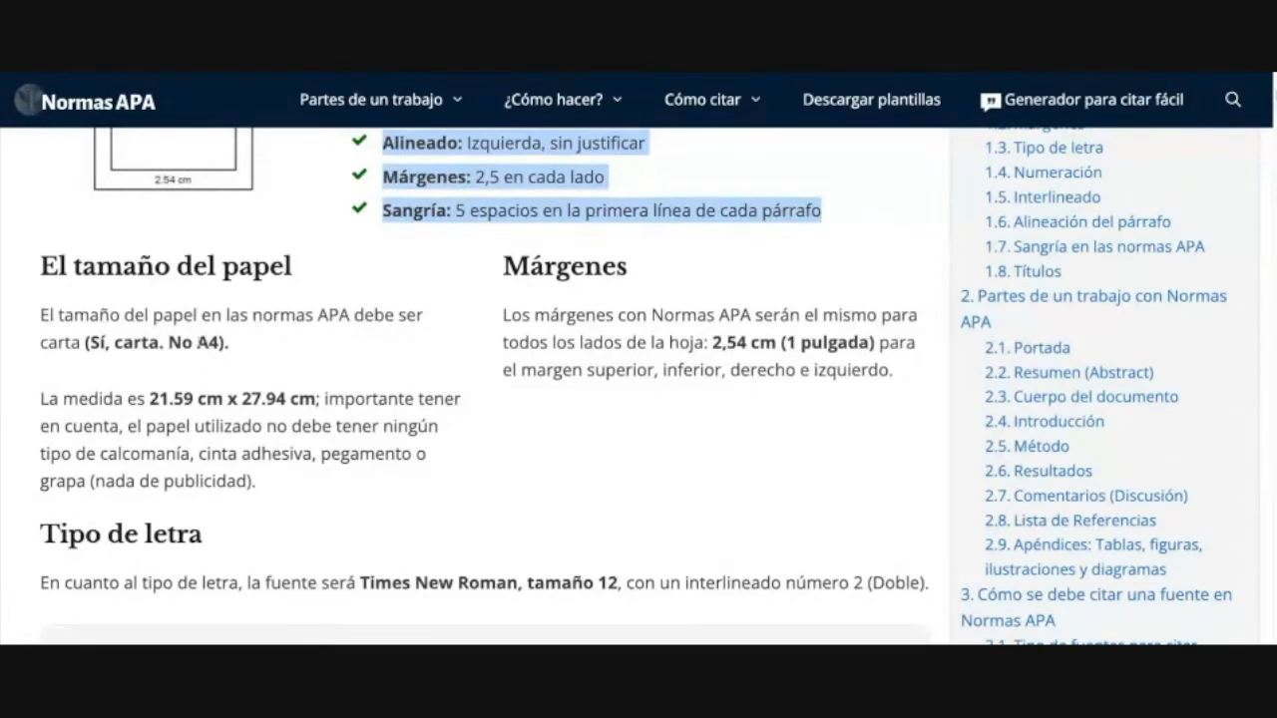
Step: Select the word A4 and the whole paper-size paragraph
double_click(205, 343)
scroll(256, 367, "down", 1)
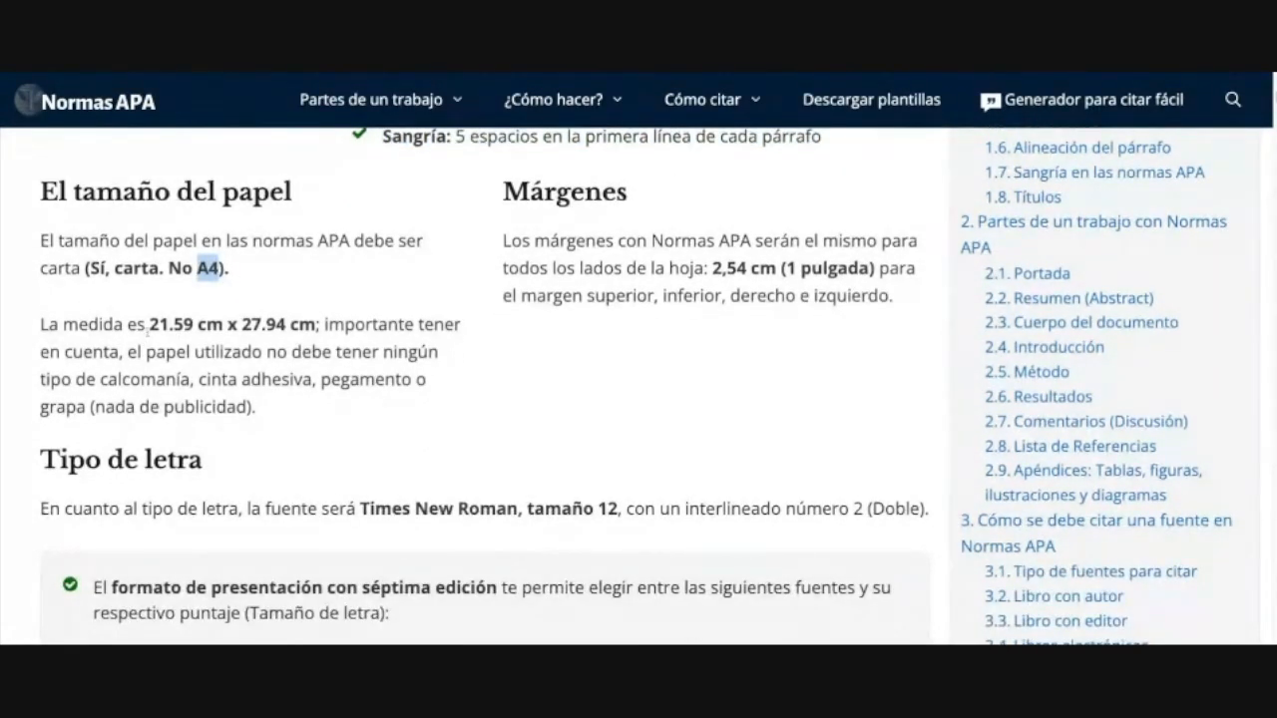
left_click_drag(235, 277, 50, 242)
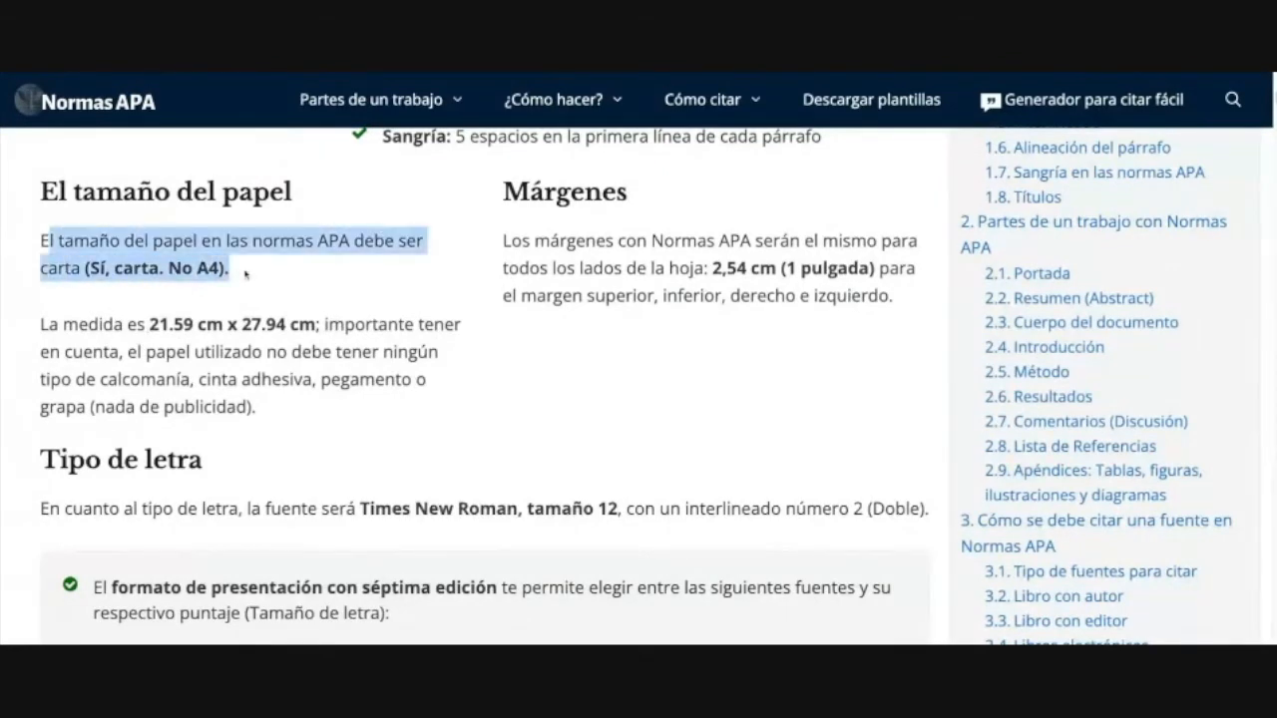
left_click(239, 270)
triple_click(239, 269)
left_click(273, 289)
Step: Highlight 'Sí, carta. No A4).' and the 21.59 cm paper width measurement
left_click_drag(261, 268, 41, 241)
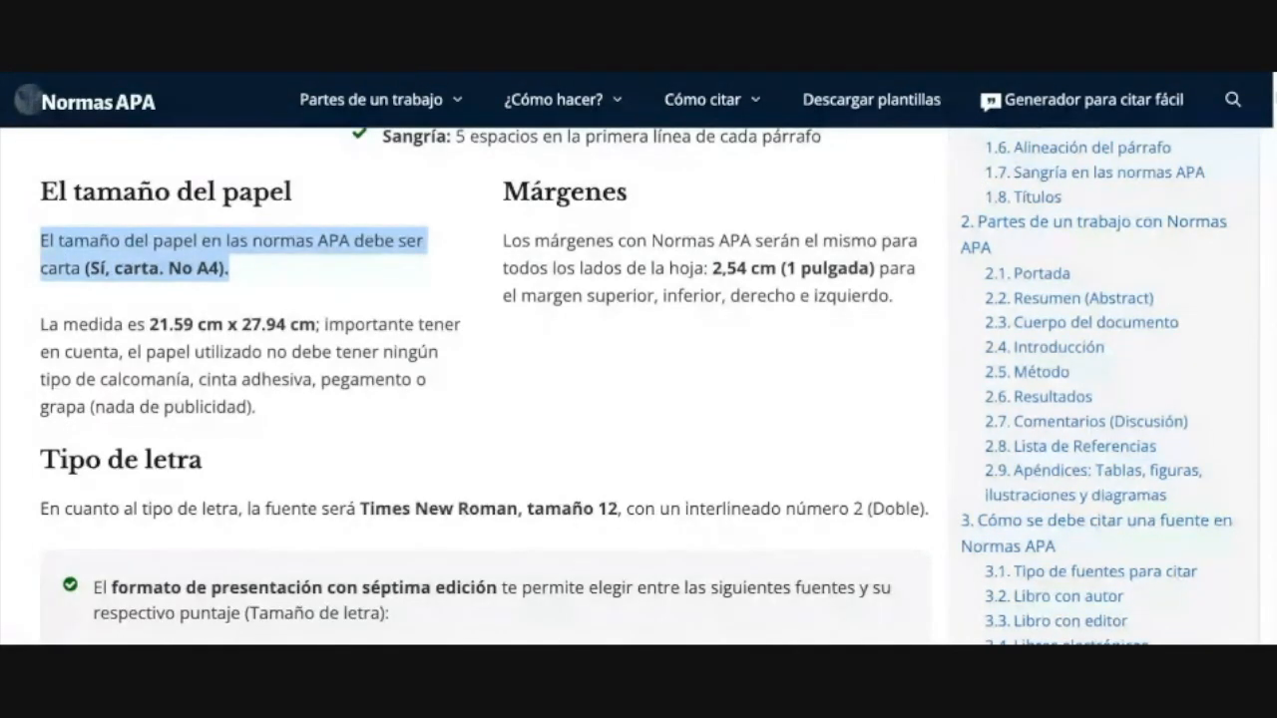
left_click(323, 279)
left_click_drag(276, 275, 50, 243)
left_click(154, 341)
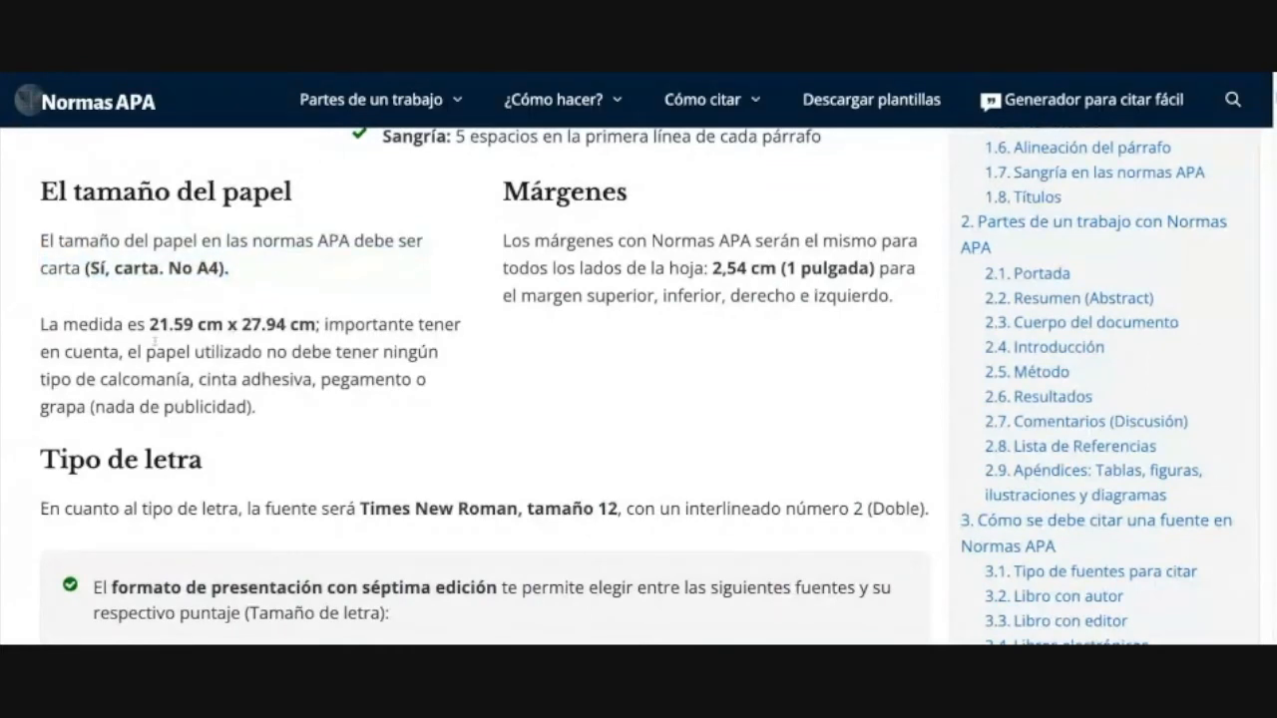
left_click_drag(252, 280, 91, 271)
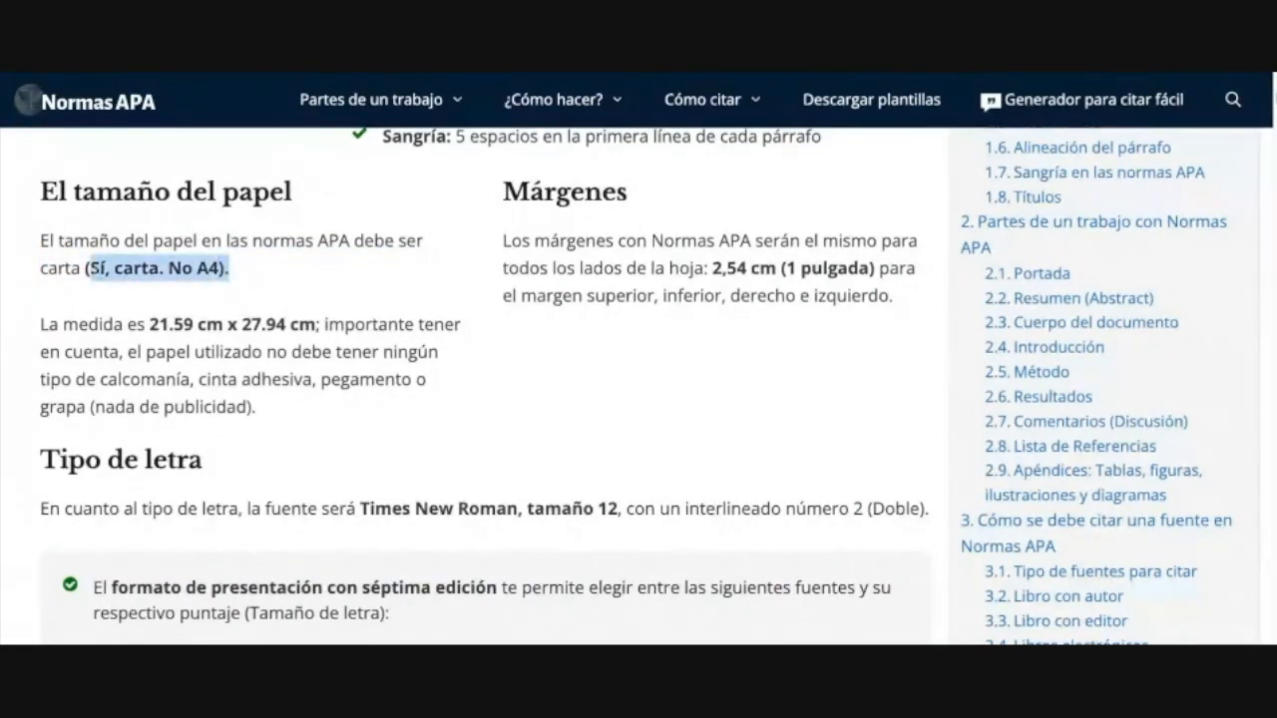
scroll(95, 273, "down", 1)
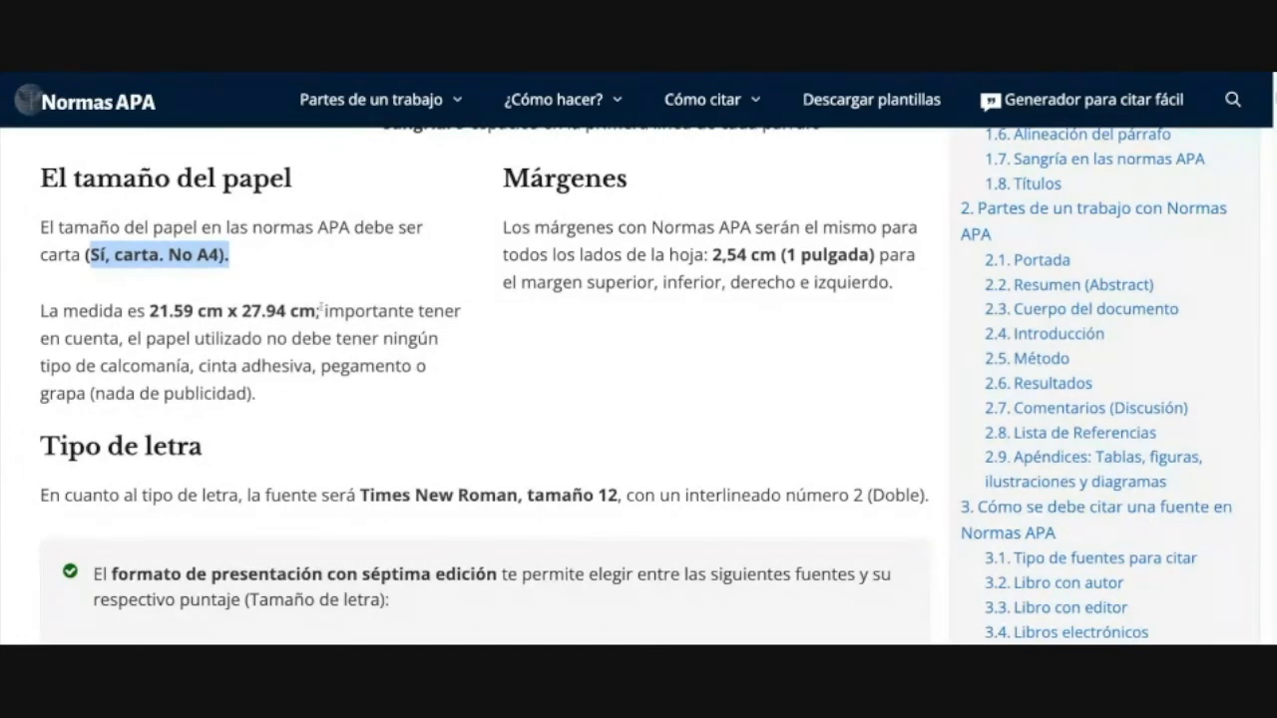
left_click_drag(149, 310, 169, 310)
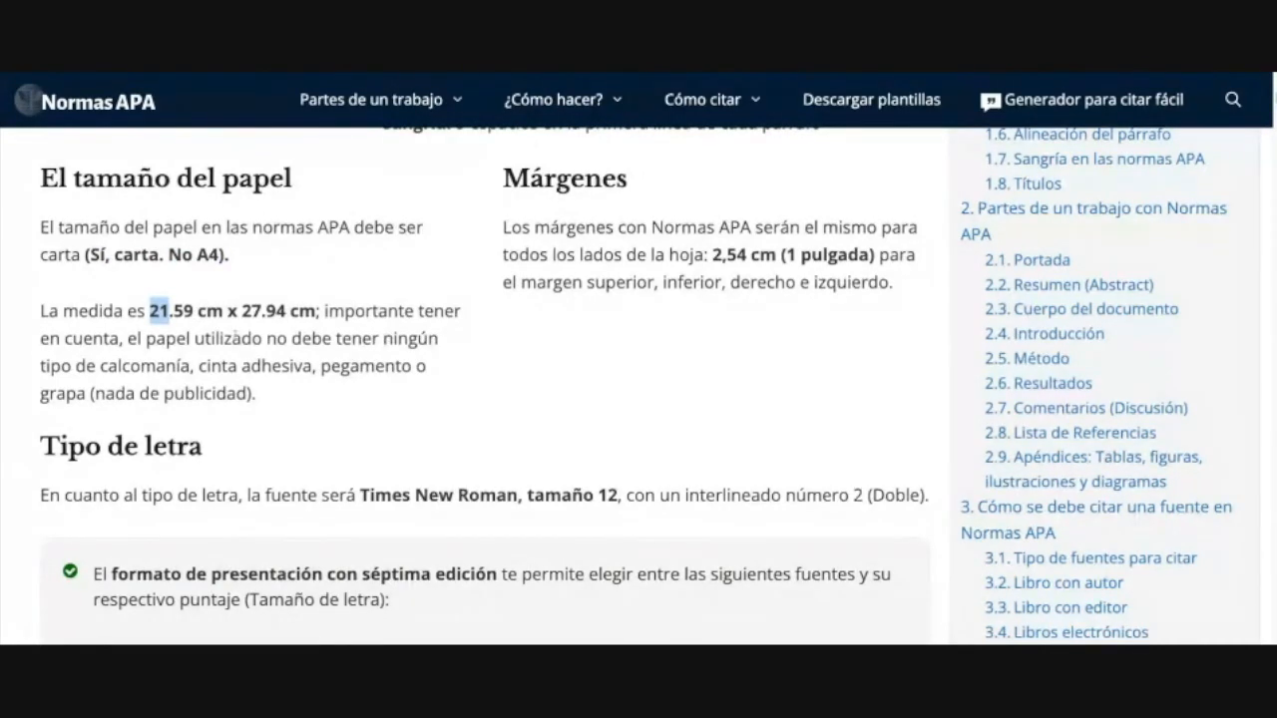
Step: Clear the paper highlight and scroll down to the Tipo de letra section
left_click(236, 337)
scroll(235, 337, "up", 3)
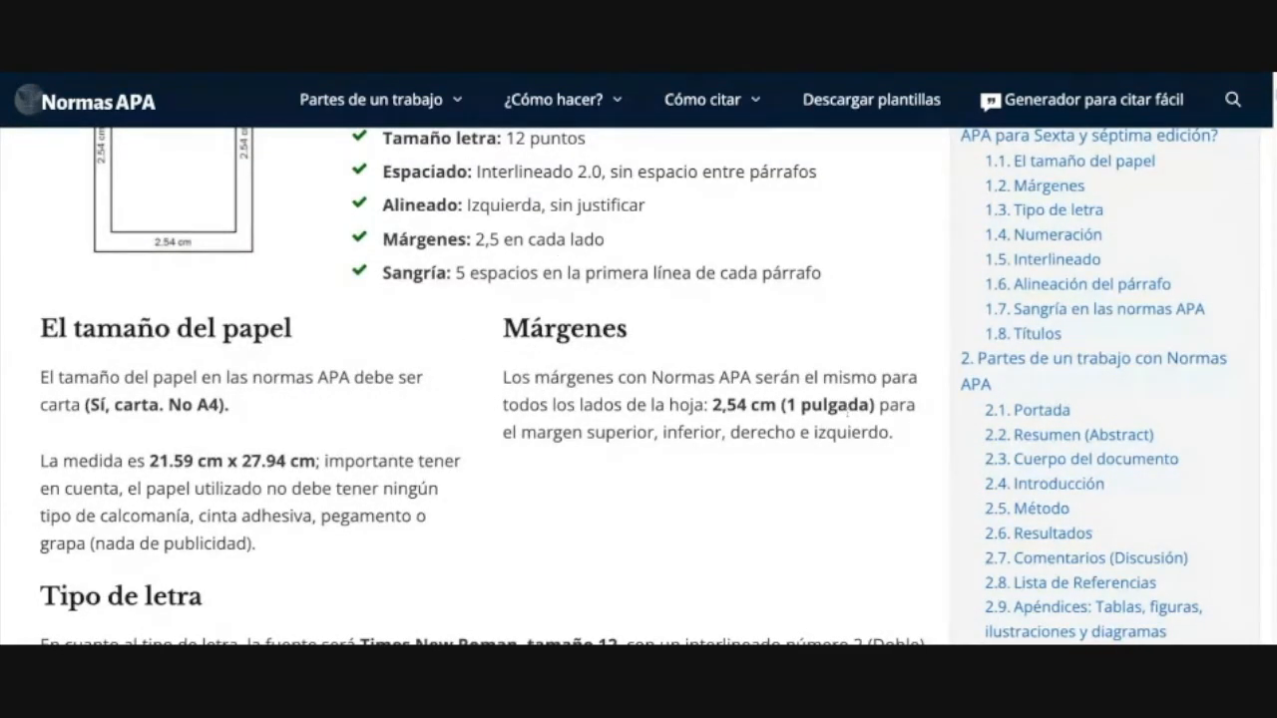
scroll(442, 394, "down", 4)
scroll(442, 394, "down", 1)
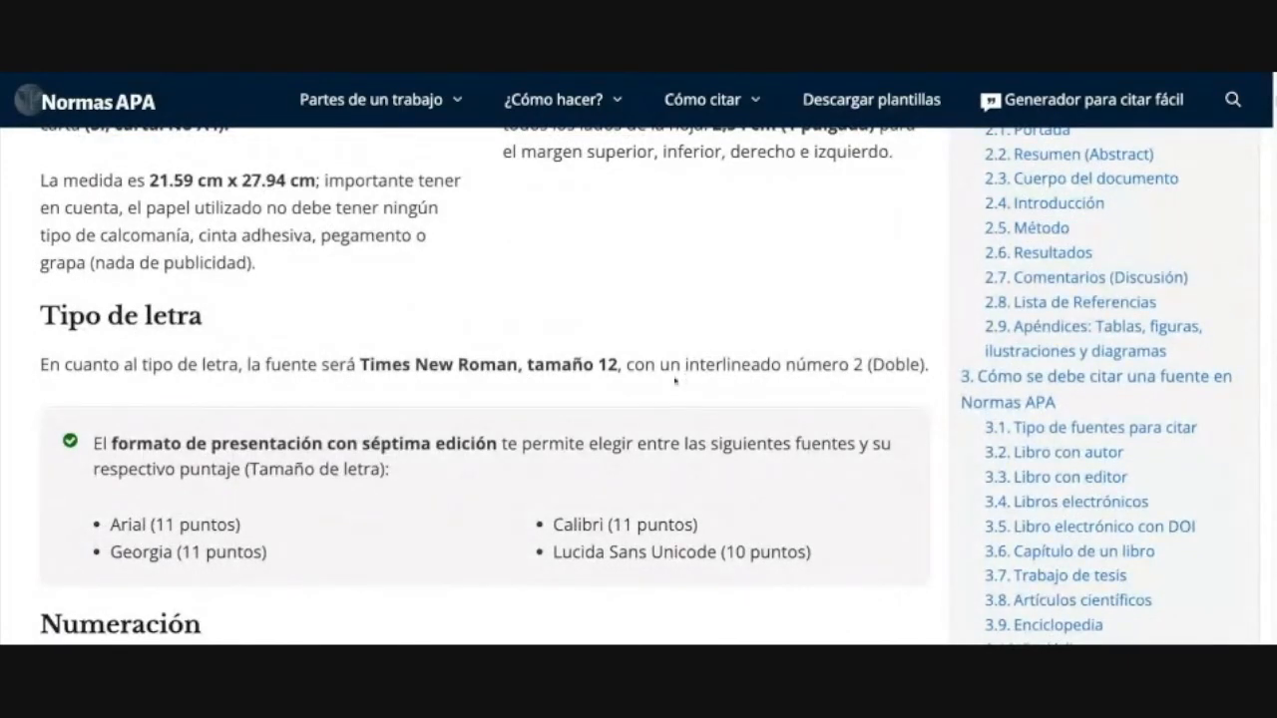
scroll(684, 372, "down", 3)
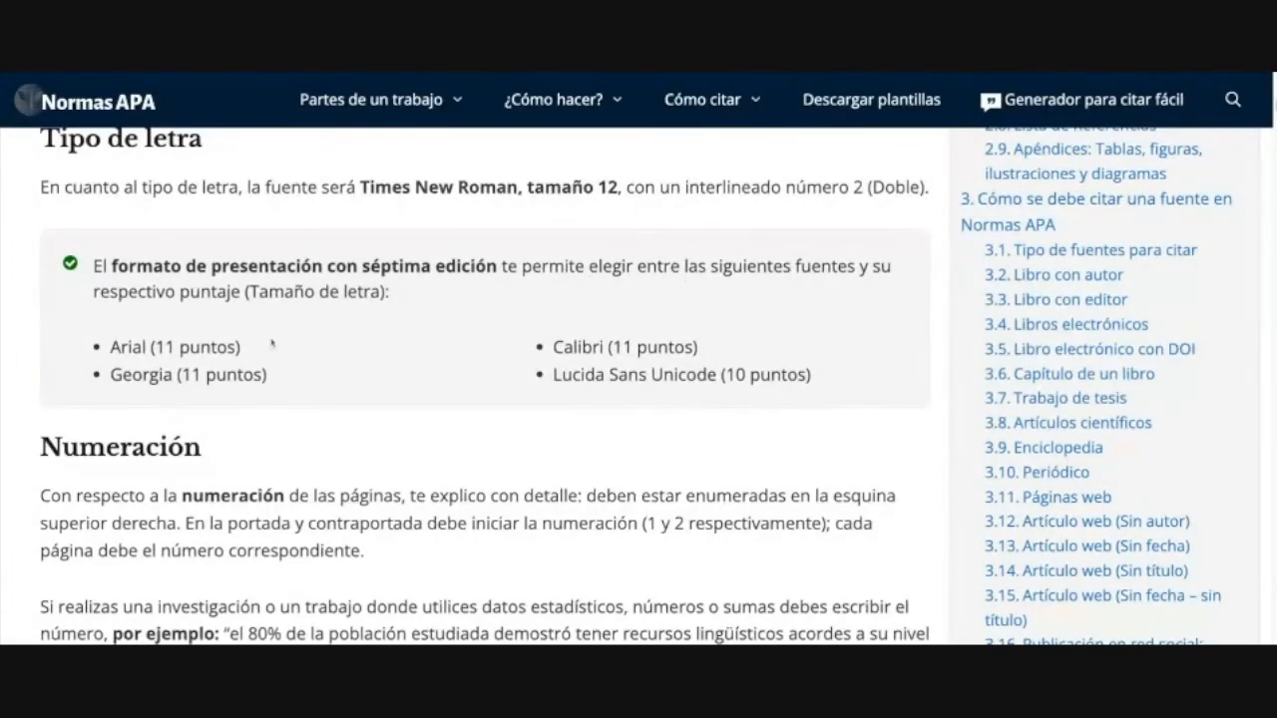
Step: Highlight the Arial and Georgia alternative font options
left_click_drag(128, 347, 235, 347)
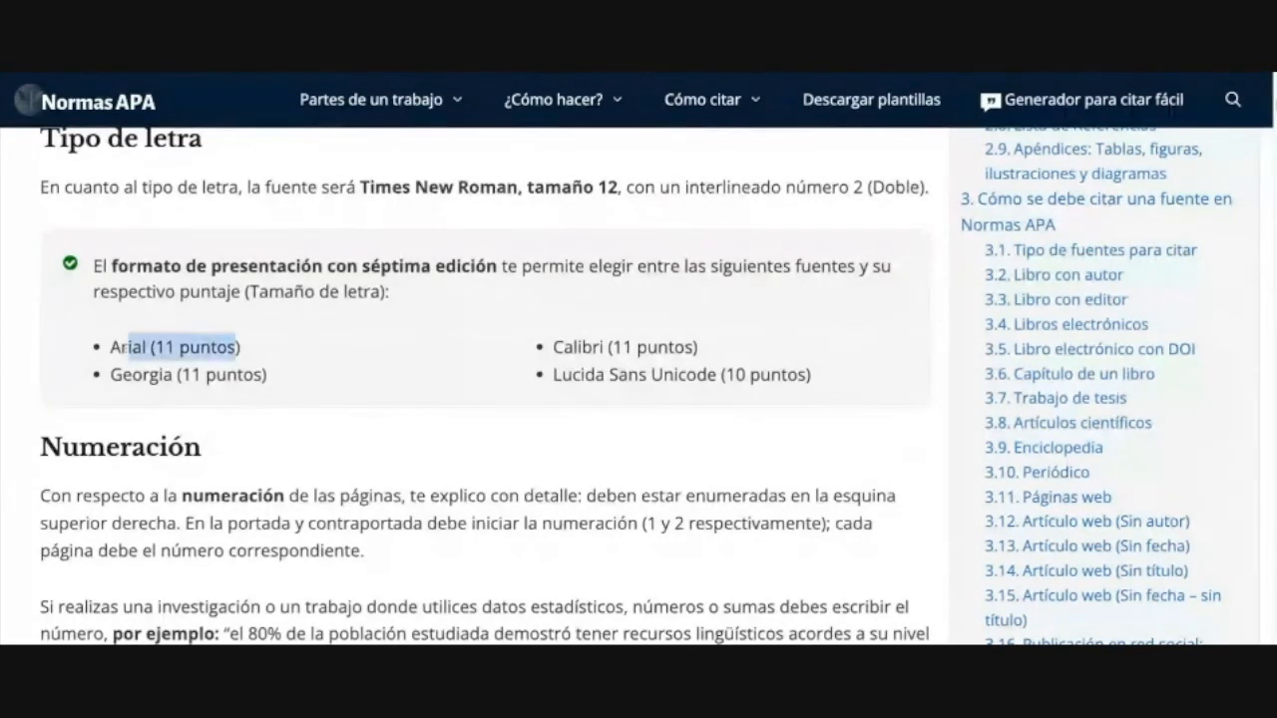
left_click_drag(142, 375, 267, 376)
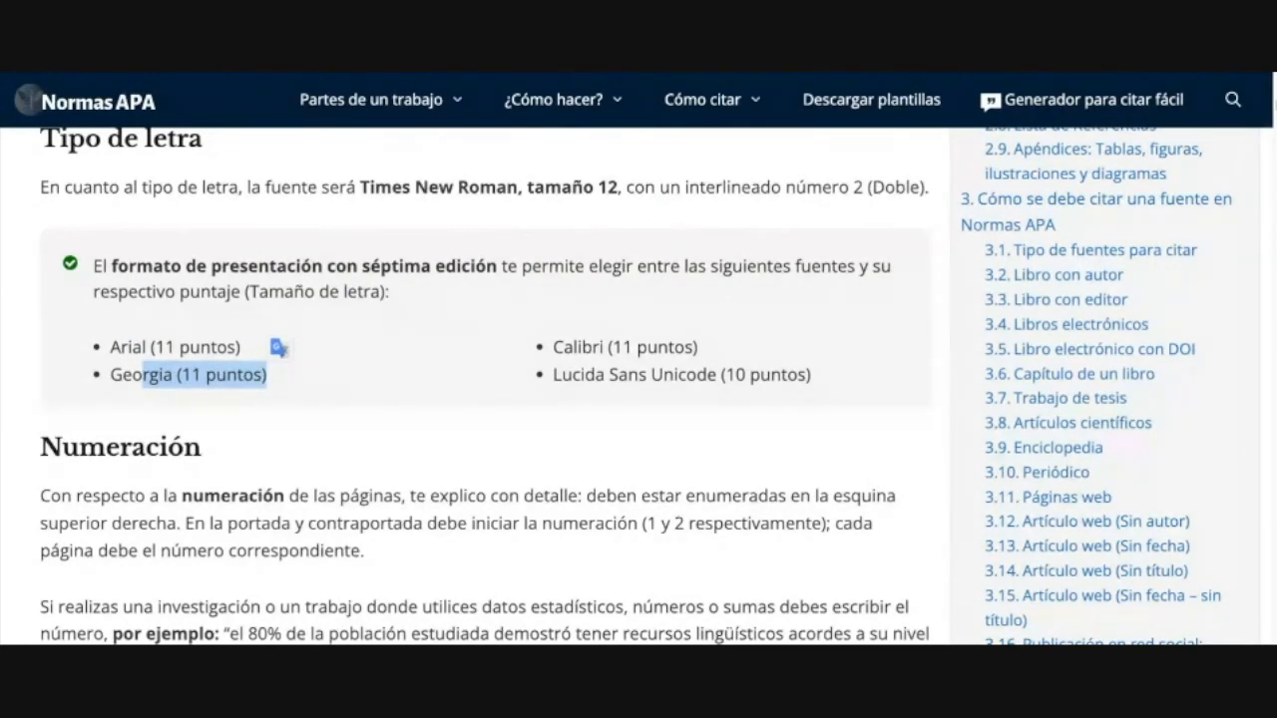
left_click_drag(119, 348, 212, 349)
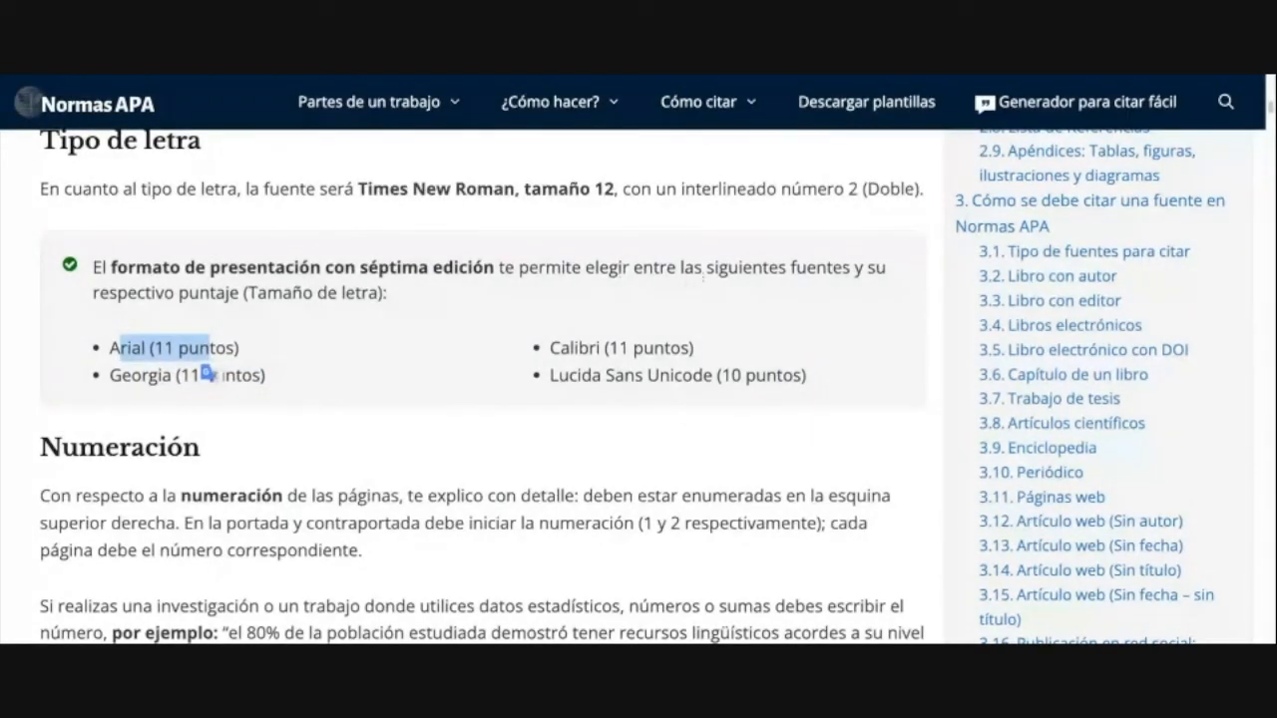
left_click_drag(296, 383, 104, 334)
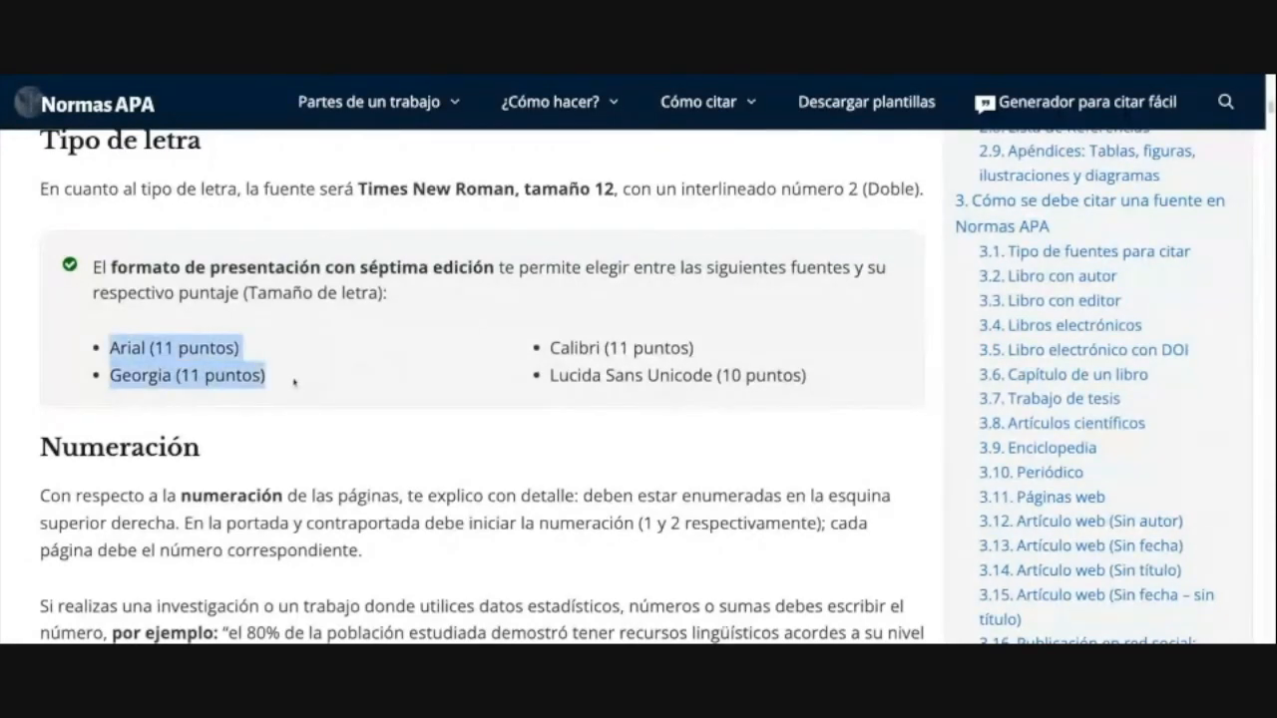
scroll(394, 369, "down", 1)
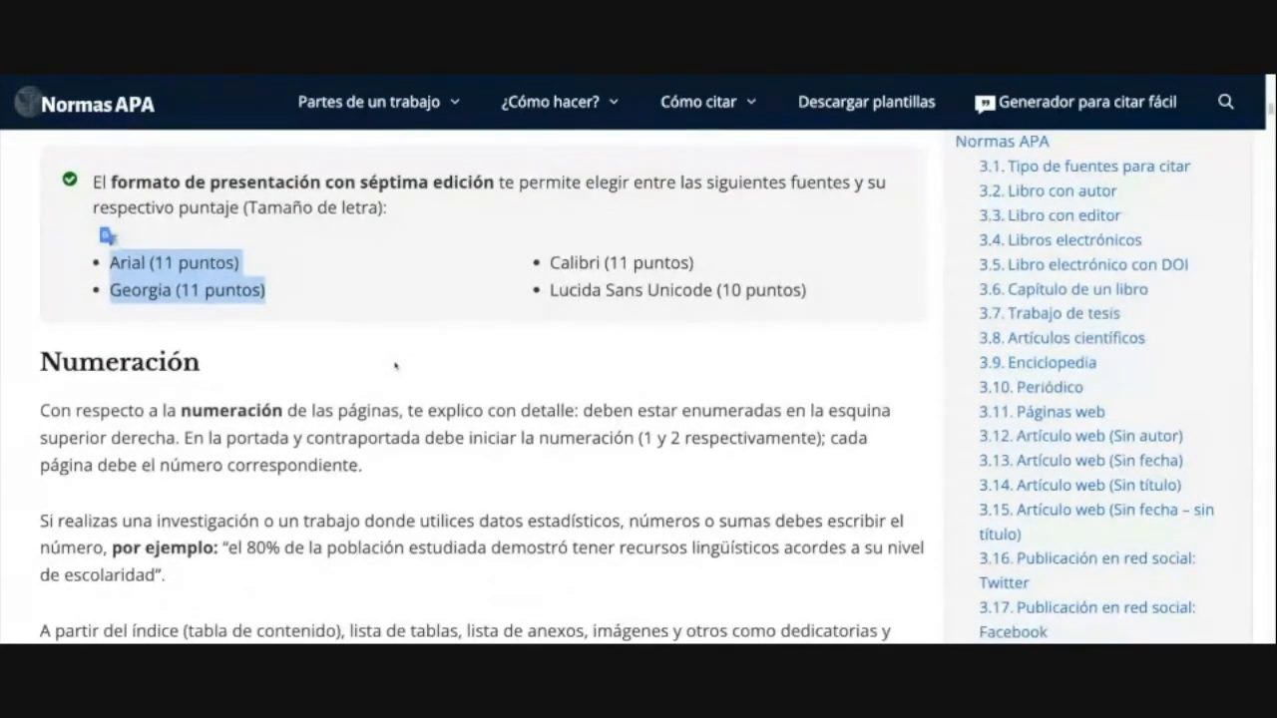
scroll(394, 367, "up", 1)
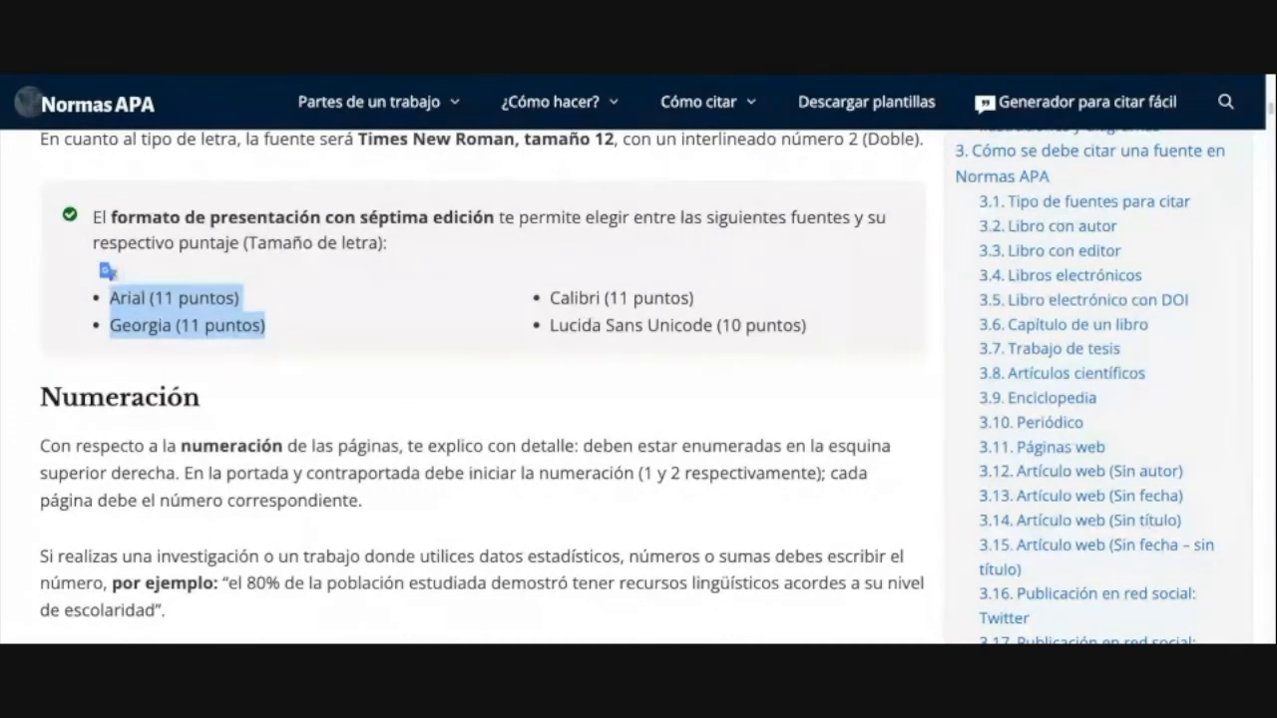
left_click(337, 332)
left_click_drag(214, 326, 330, 330)
left_click_drag(108, 289, 251, 349)
Step: Highlight Calibri (11 puntos) and Lucida Sans Unicode (10 puntos), showing and closing a translation
scroll(253, 355, "up", 1)
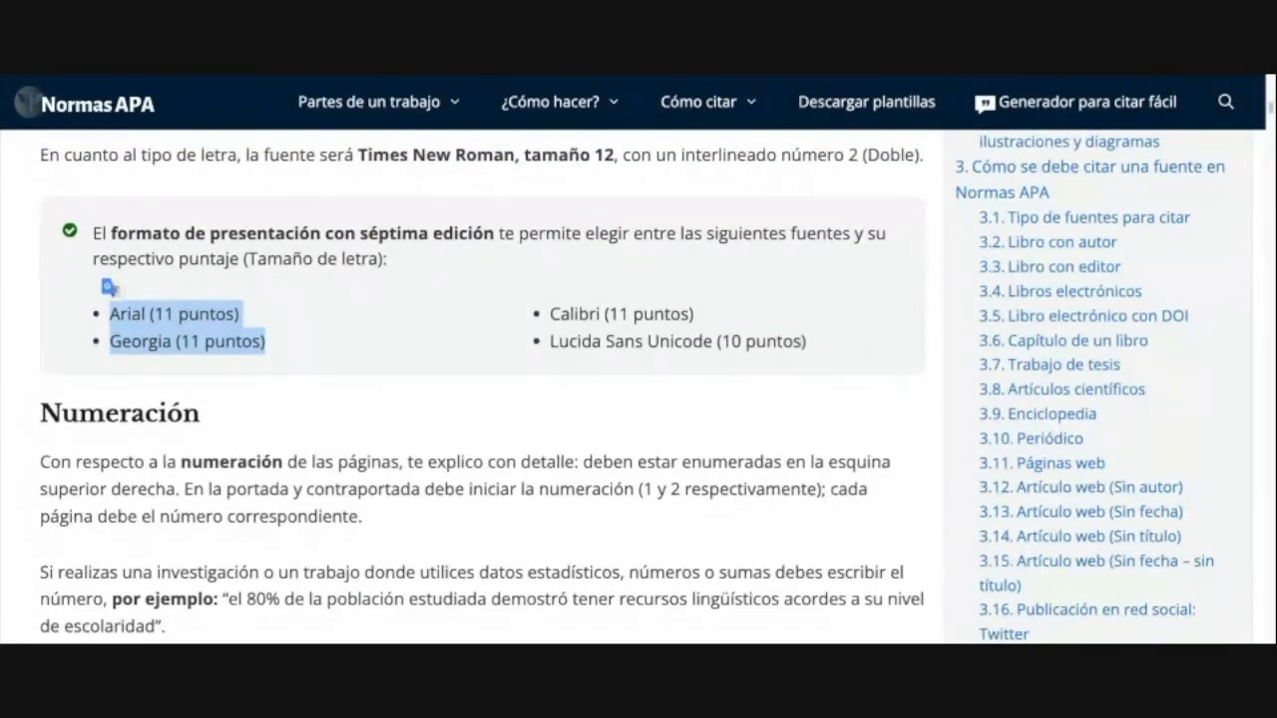
left_click_drag(561, 315, 619, 315)
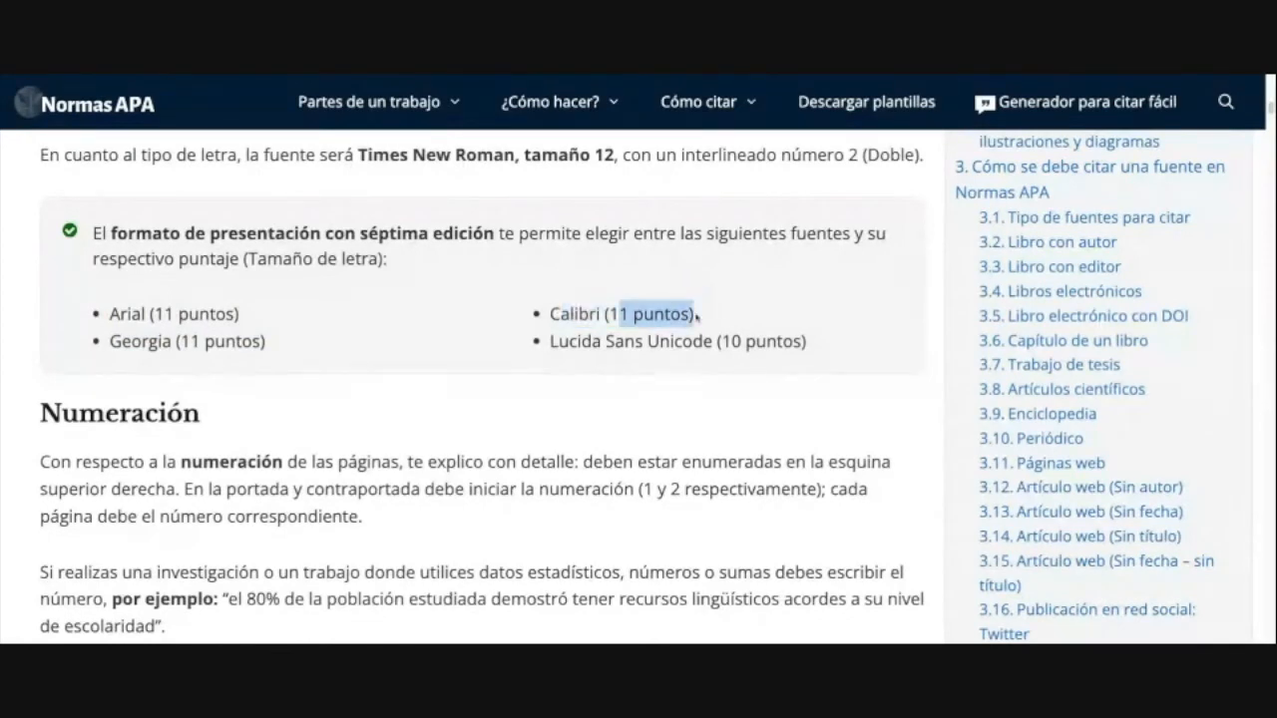
left_click_drag(696, 316, 549, 315)
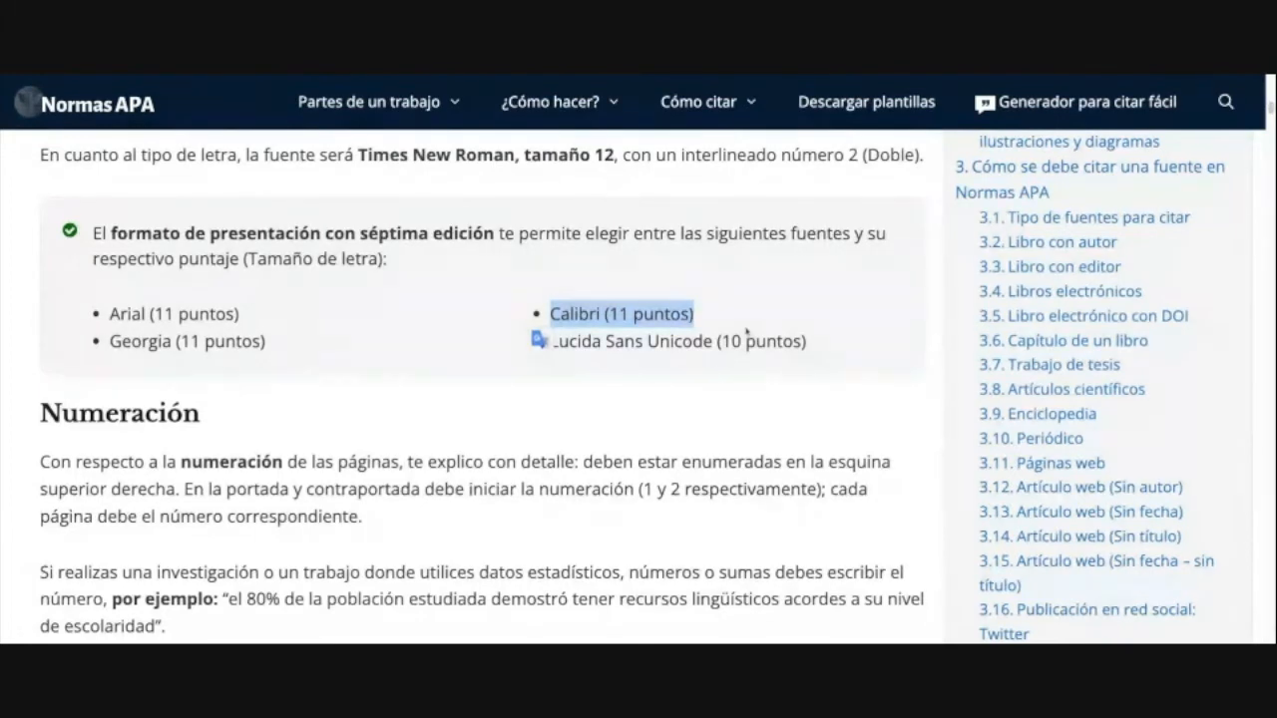
left_click(609, 338)
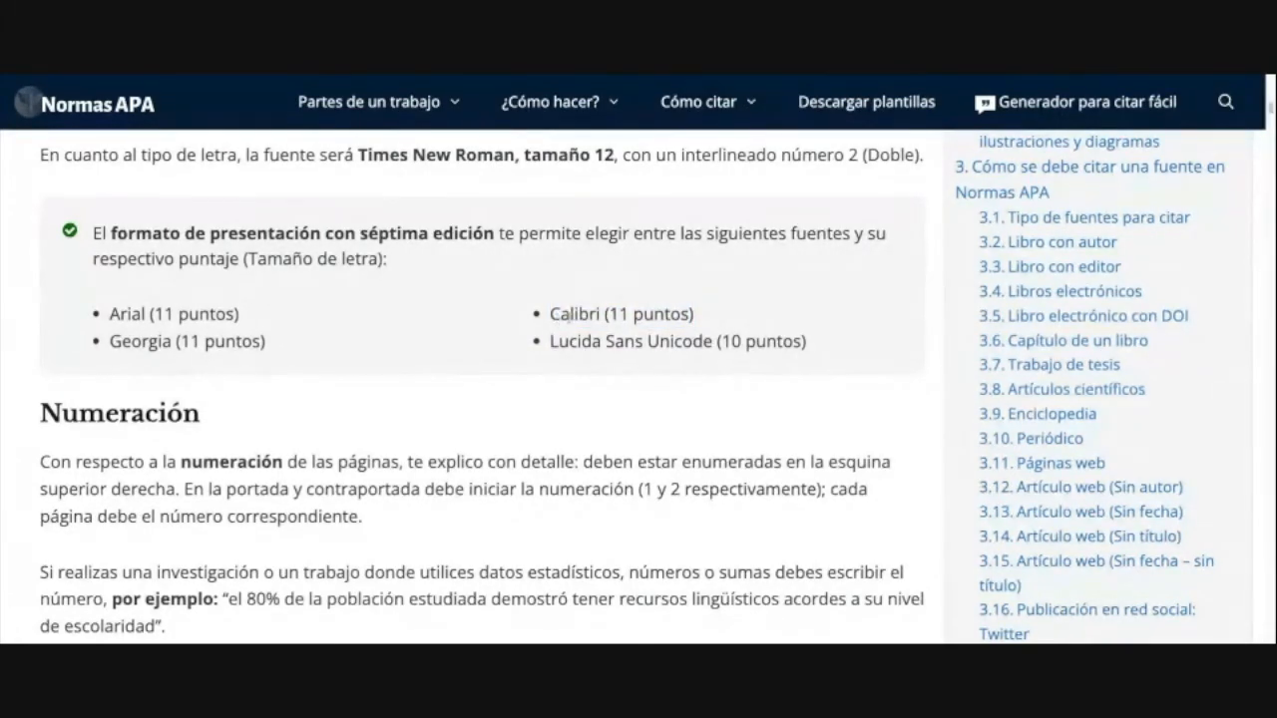
left_click_drag(808, 342, 550, 342)
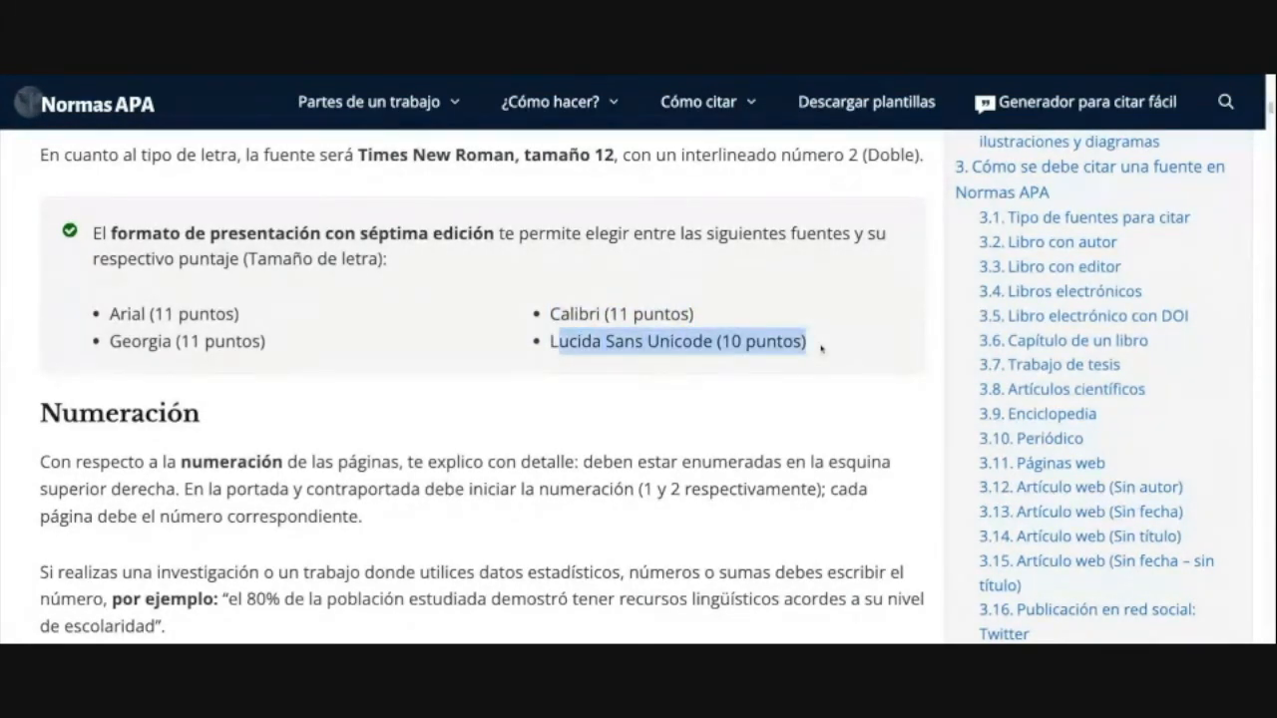
left_click(555, 368)
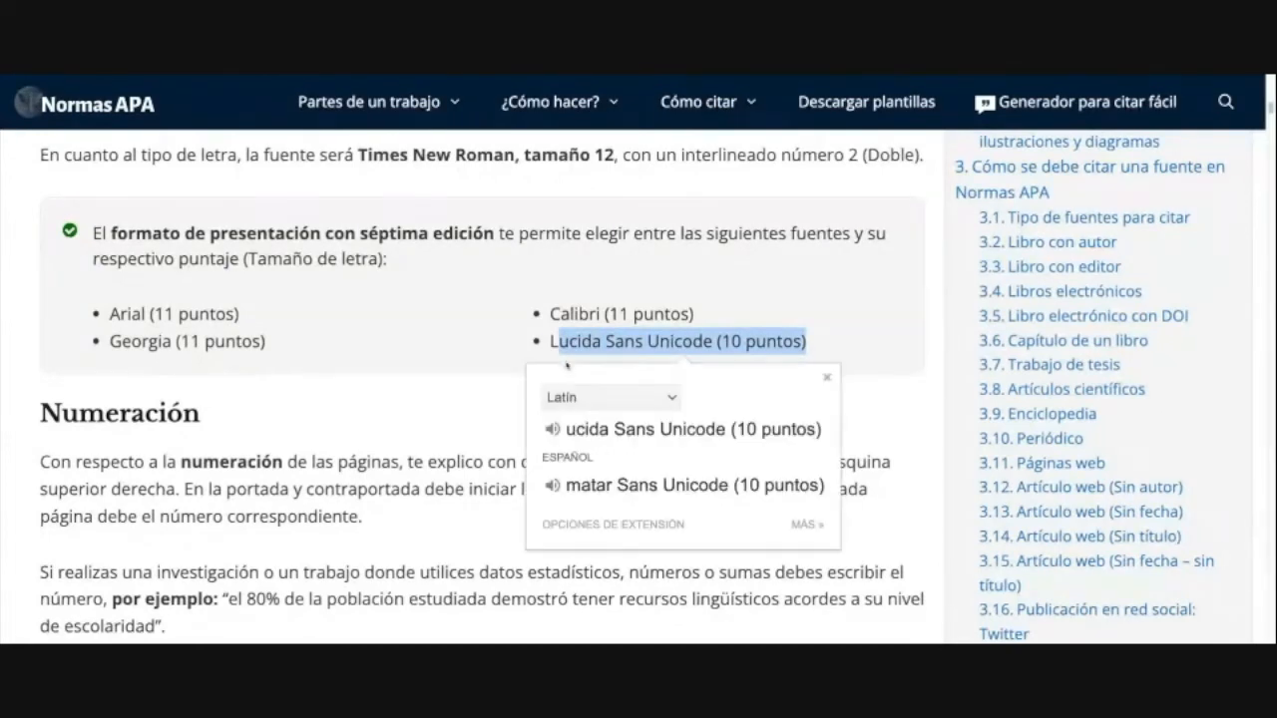
left_click(826, 377)
left_click(757, 349)
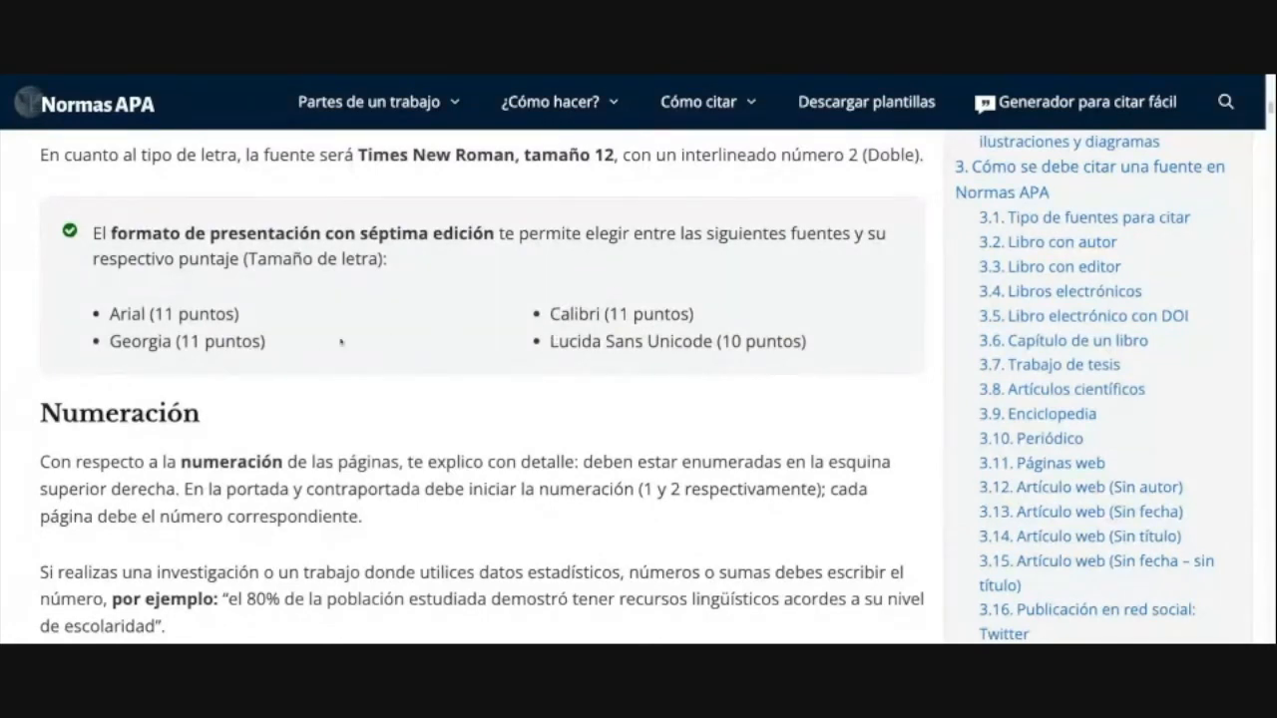
Step: Scroll down to the Numeración section
left_click_drag(112, 313, 209, 313)
scroll(509, 385, "down", 1)
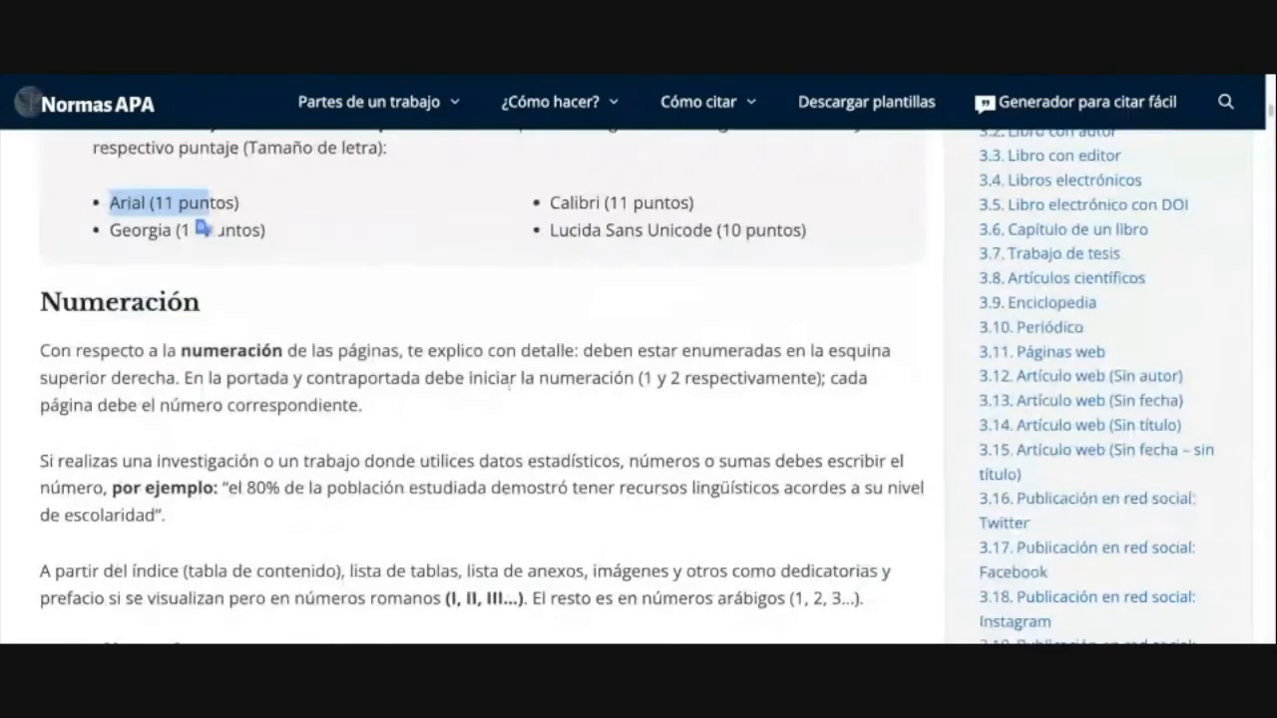
scroll(509, 384, "down", 2)
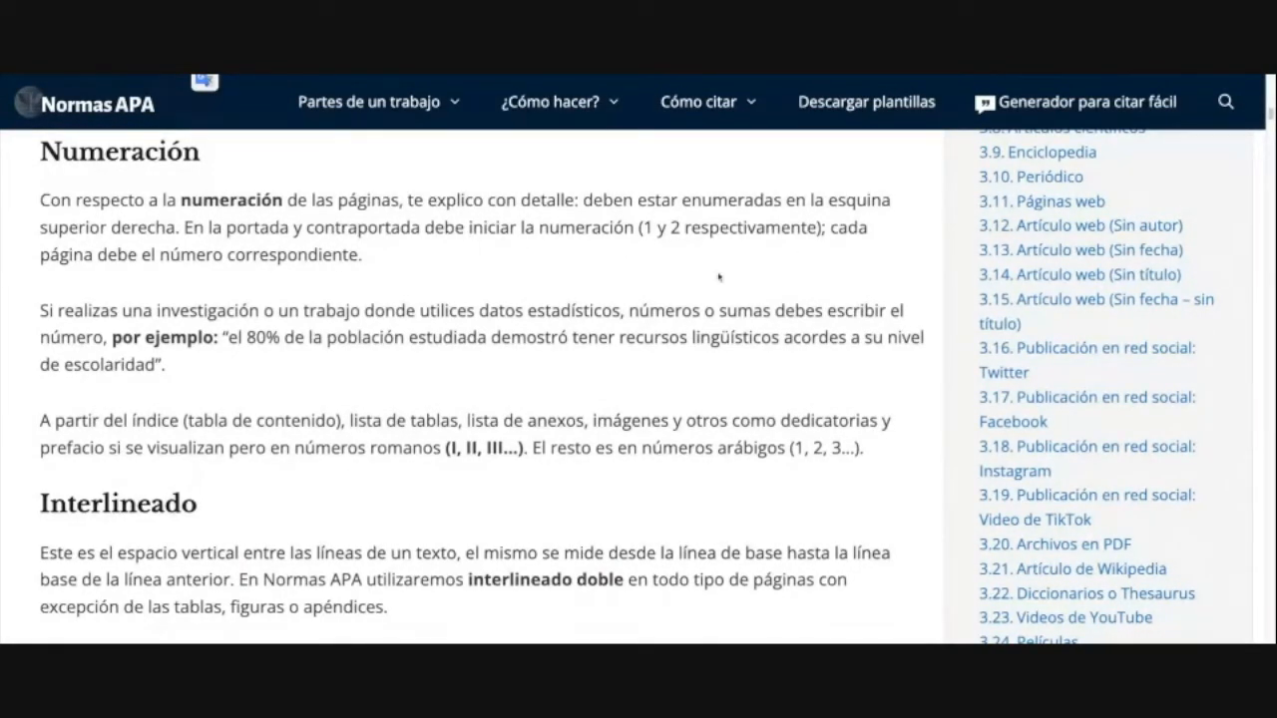
Step: Highlight the page-number sentence, the statistical data phrase and the 80% example quotation
left_click_drag(362, 255, 96, 256)
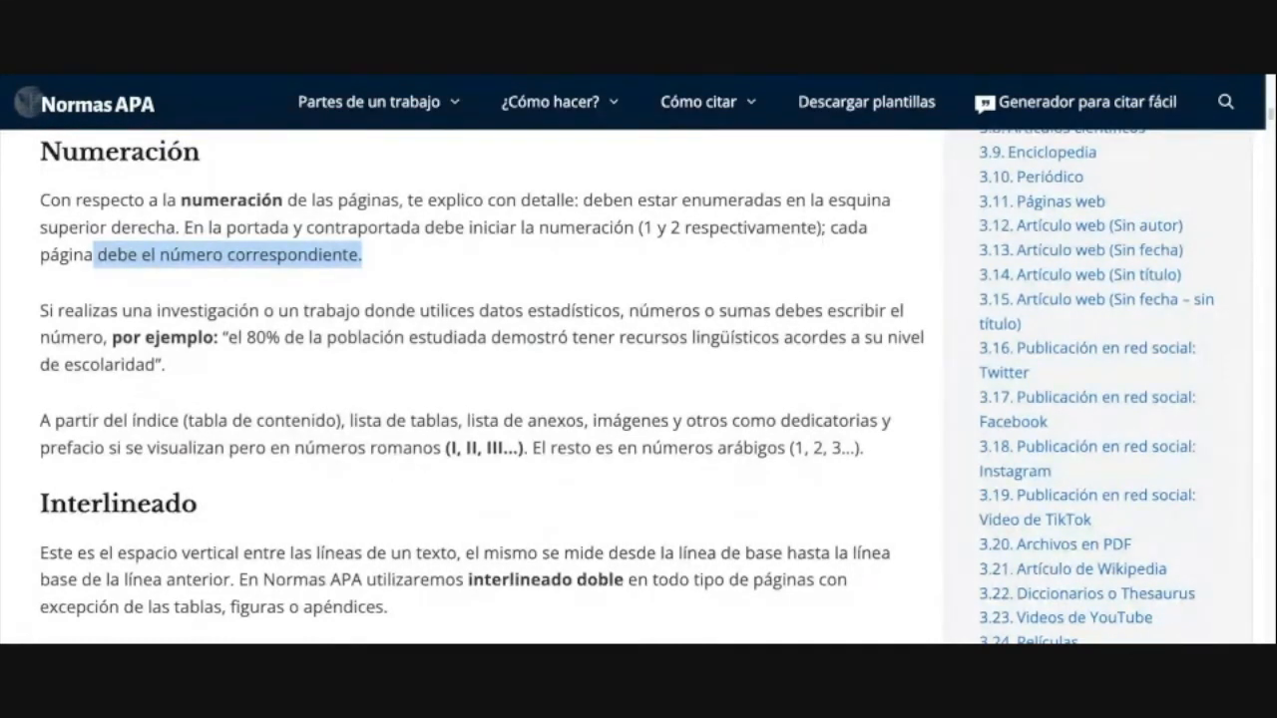
left_click(589, 376)
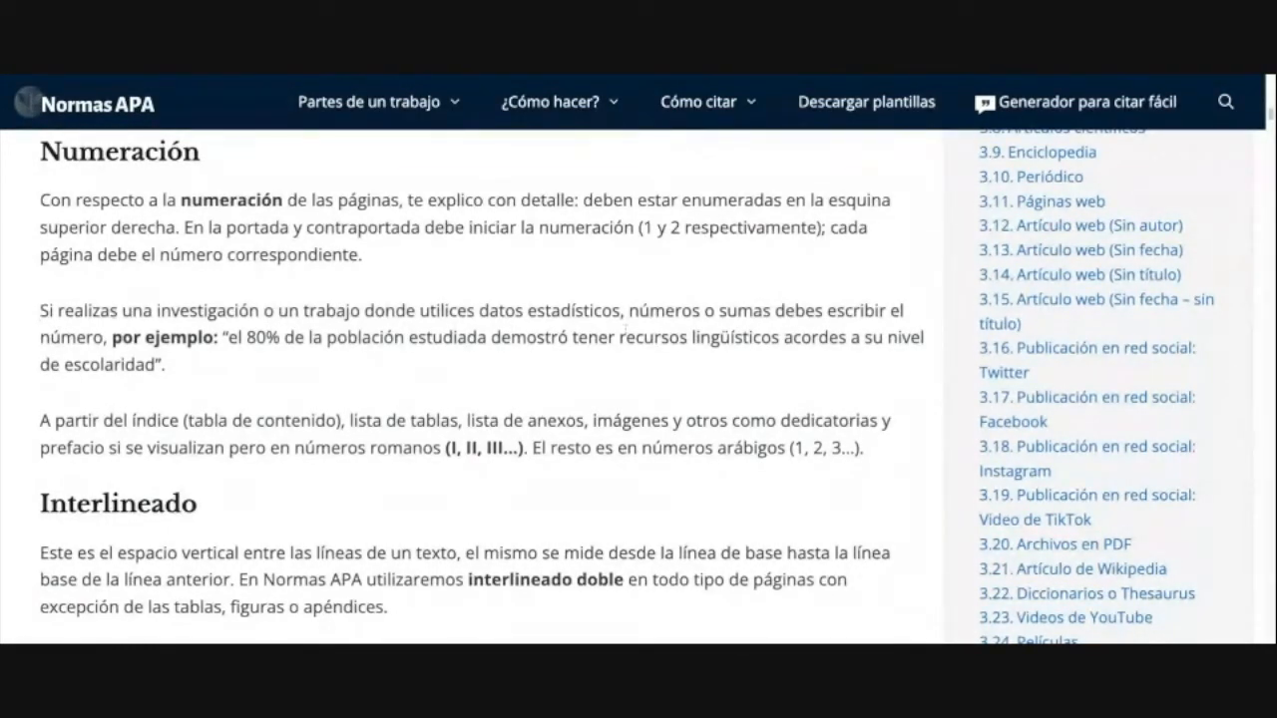
left_click_drag(616, 310, 385, 311)
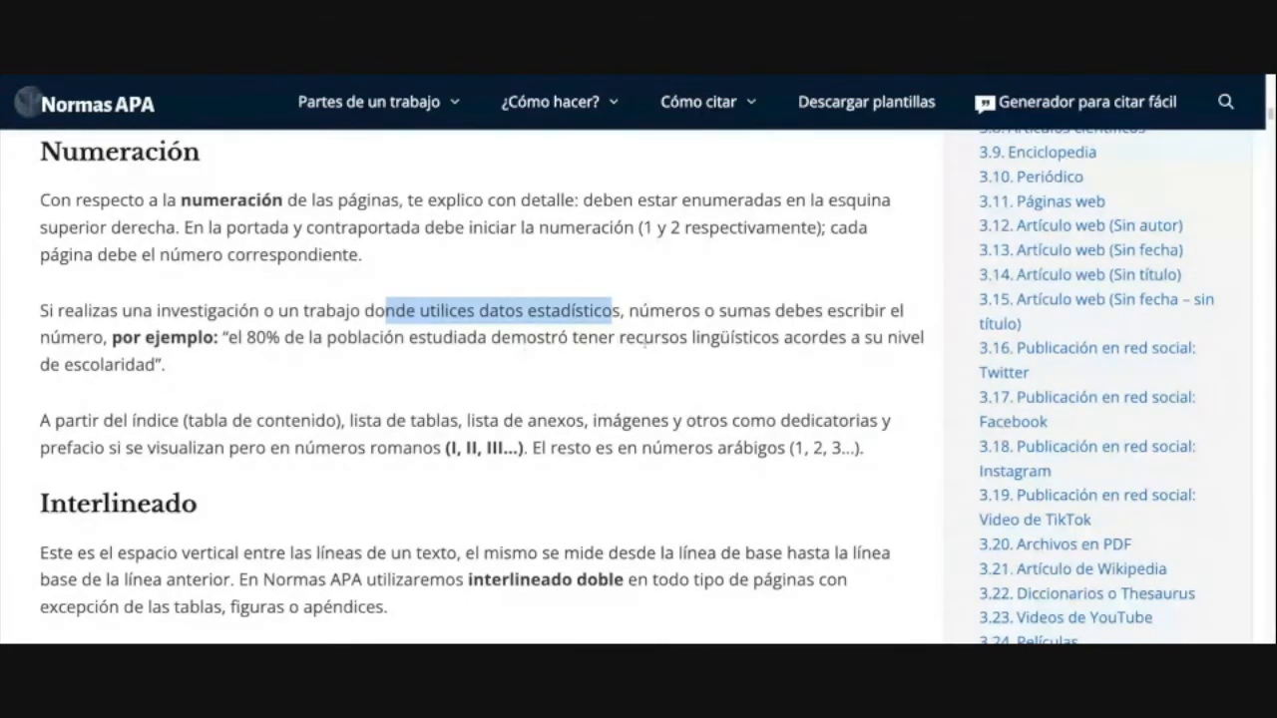
left_click_drag(227, 337, 237, 367)
left_click(247, 367)
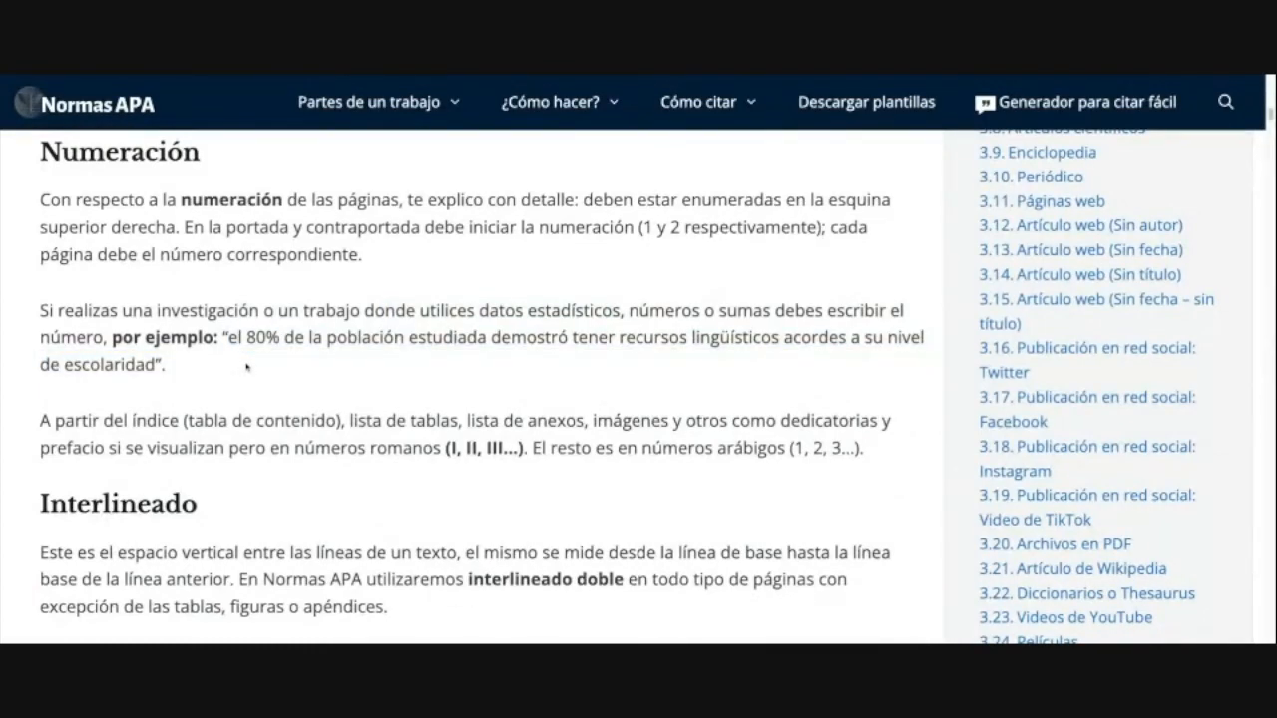
Step: Highlight 80% and the opening of the example quote, then scroll further down
left_click_drag(248, 337, 170, 337)
left_click(256, 363)
left_click(230, 371)
left_click(246, 343)
left_click_drag(245, 339, 160, 339)
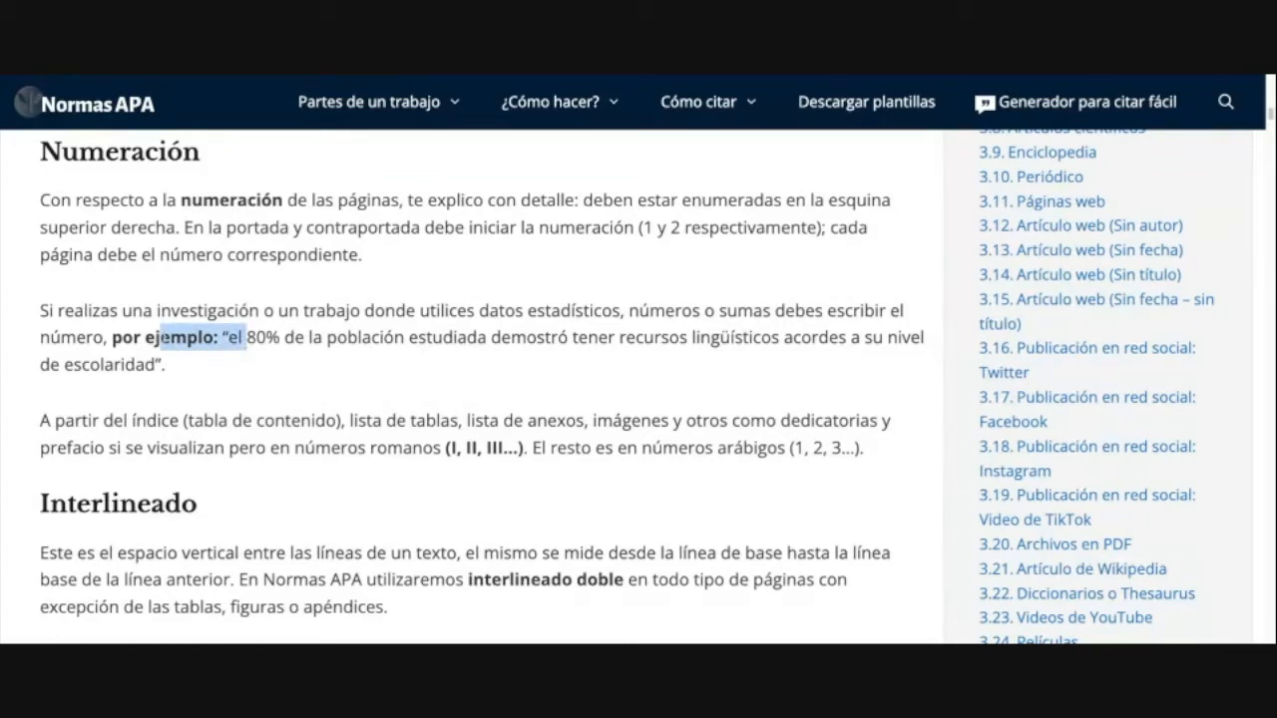
left_click(251, 342)
left_click_drag(248, 342, 290, 363)
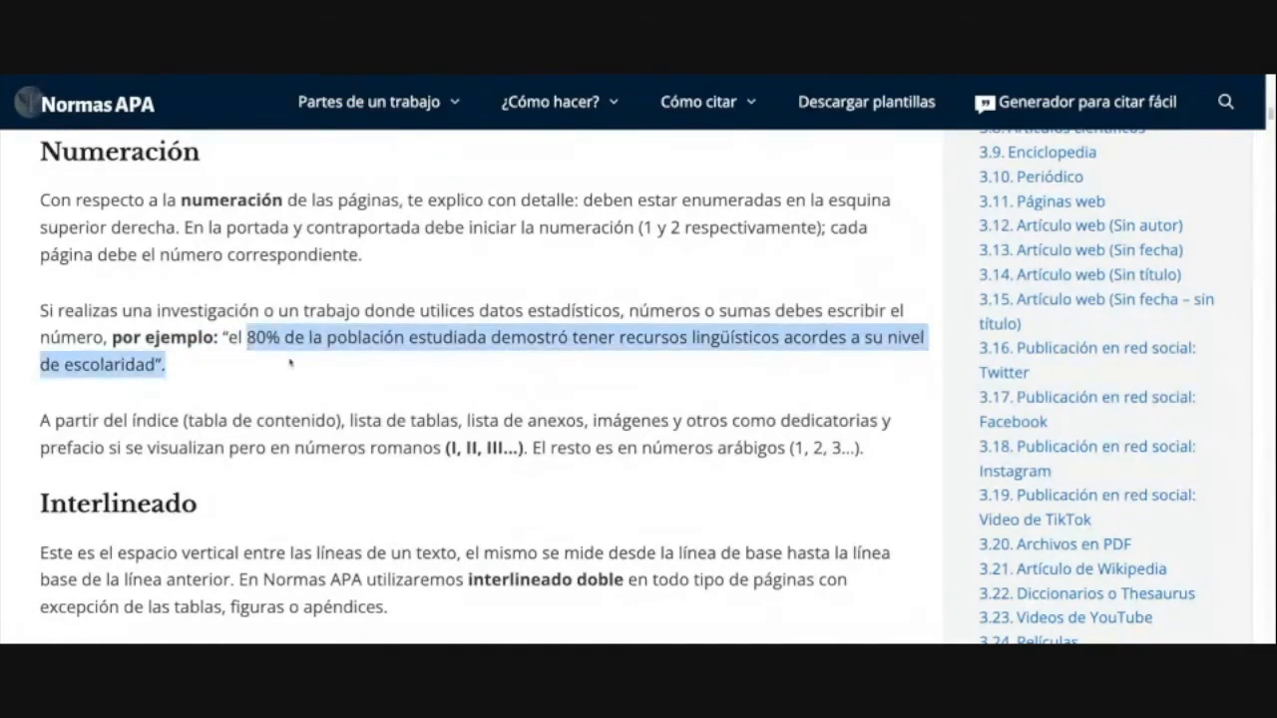
left_click(291, 363)
scroll(288, 387, "down", 1)
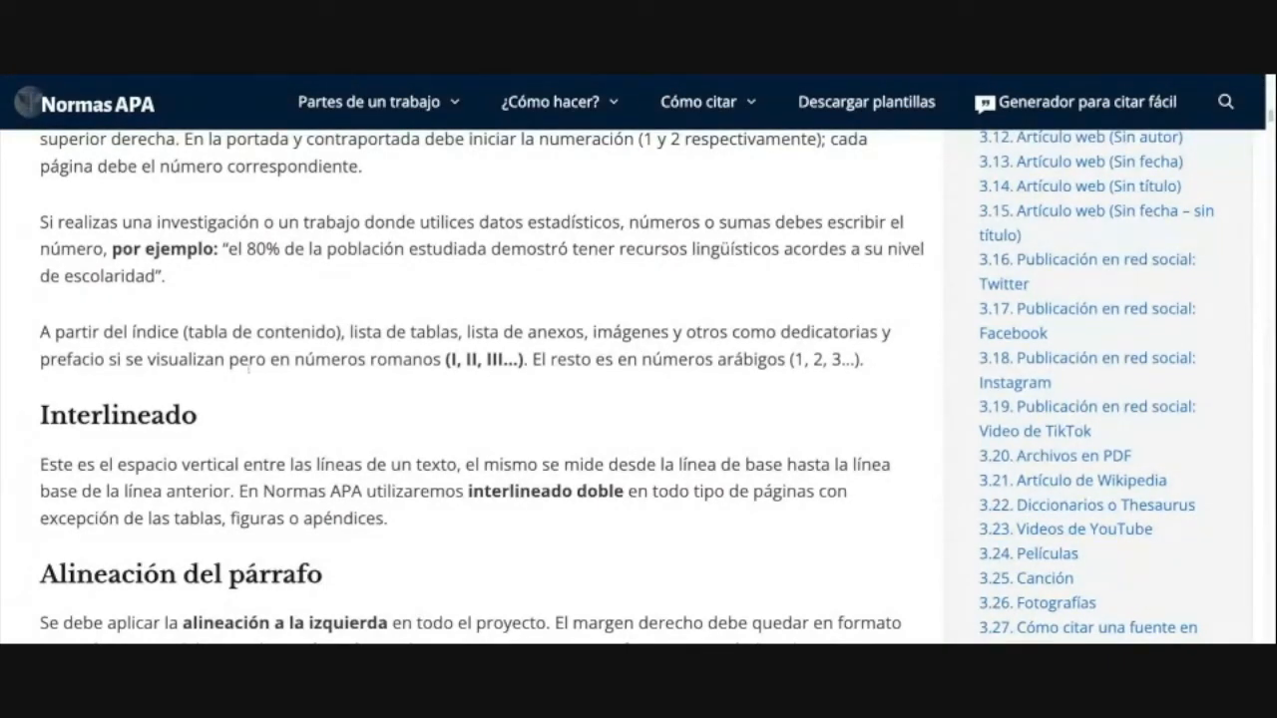
Step: Highlight the roman numerals I, II, III and the arabic numerals 1, 2, 3
left_click_drag(451, 363, 519, 361)
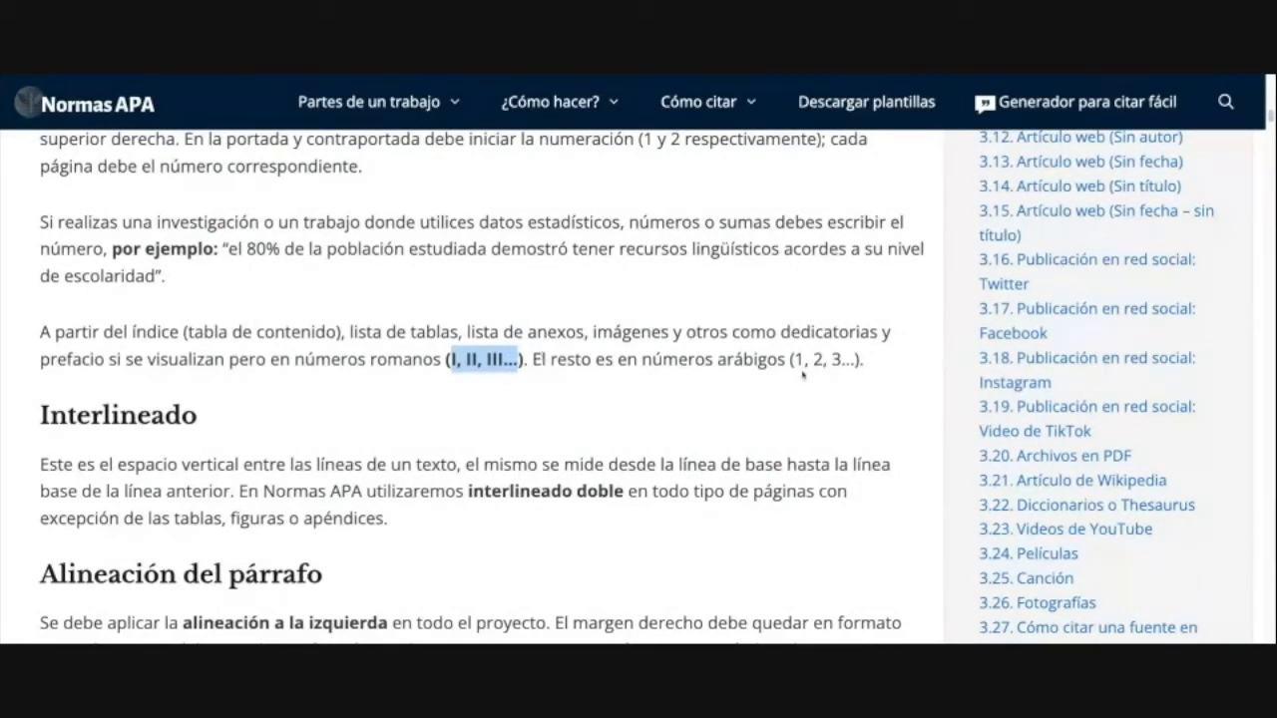
left_click_drag(795, 360, 842, 360)
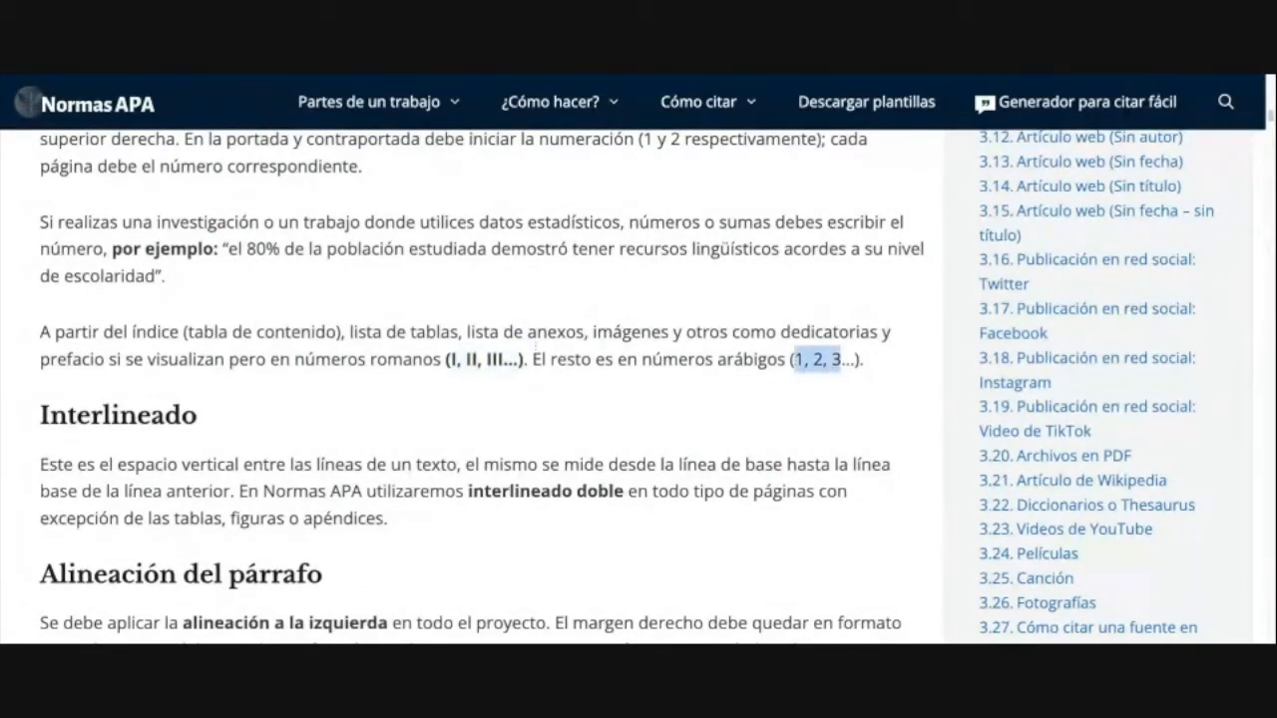
left_click_drag(447, 360, 540, 360)
left_click(543, 349)
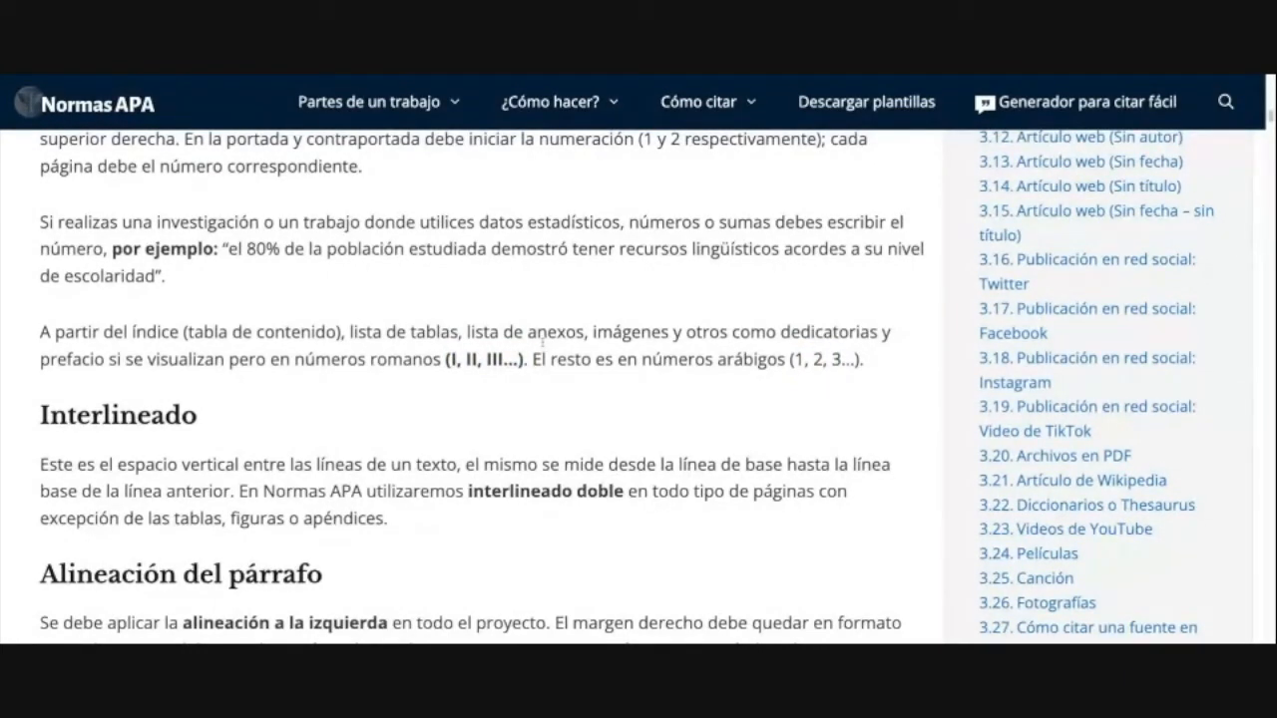
left_click_drag(520, 360, 433, 360)
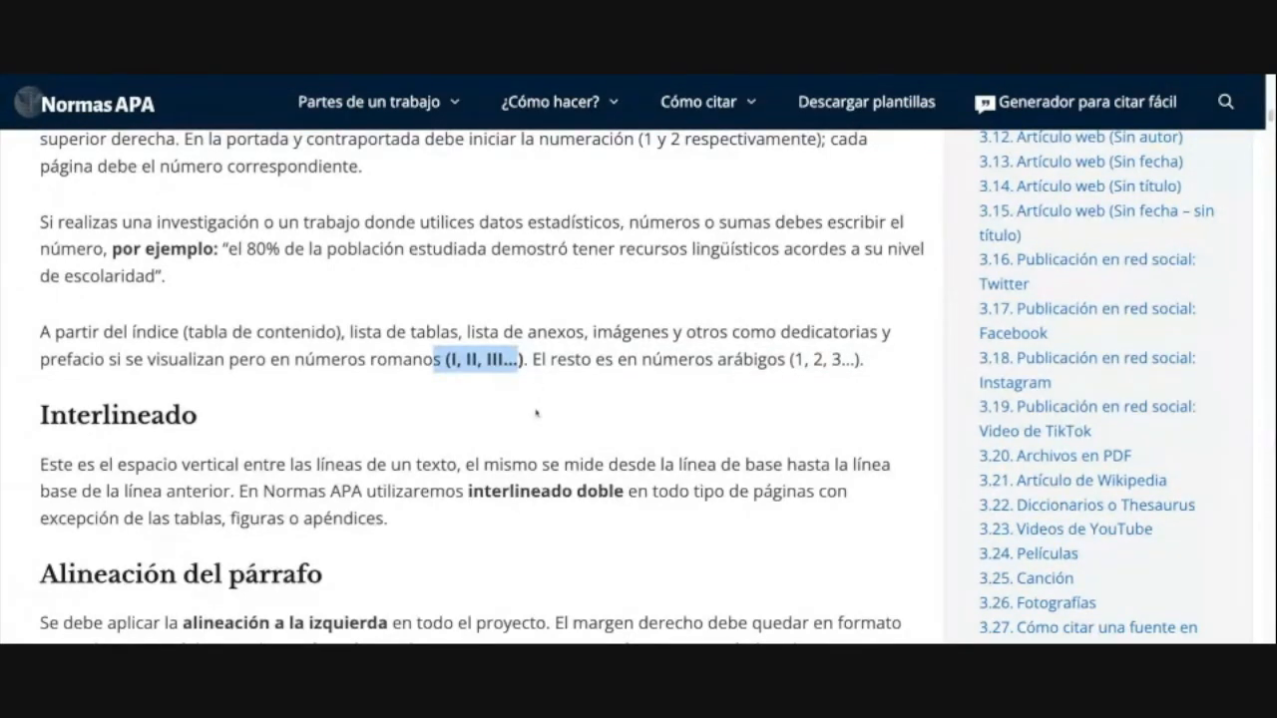
Step: Highlight the Interlineado heading and its double-spacing sentence, then scroll on
scroll(535, 411, "down", 2)
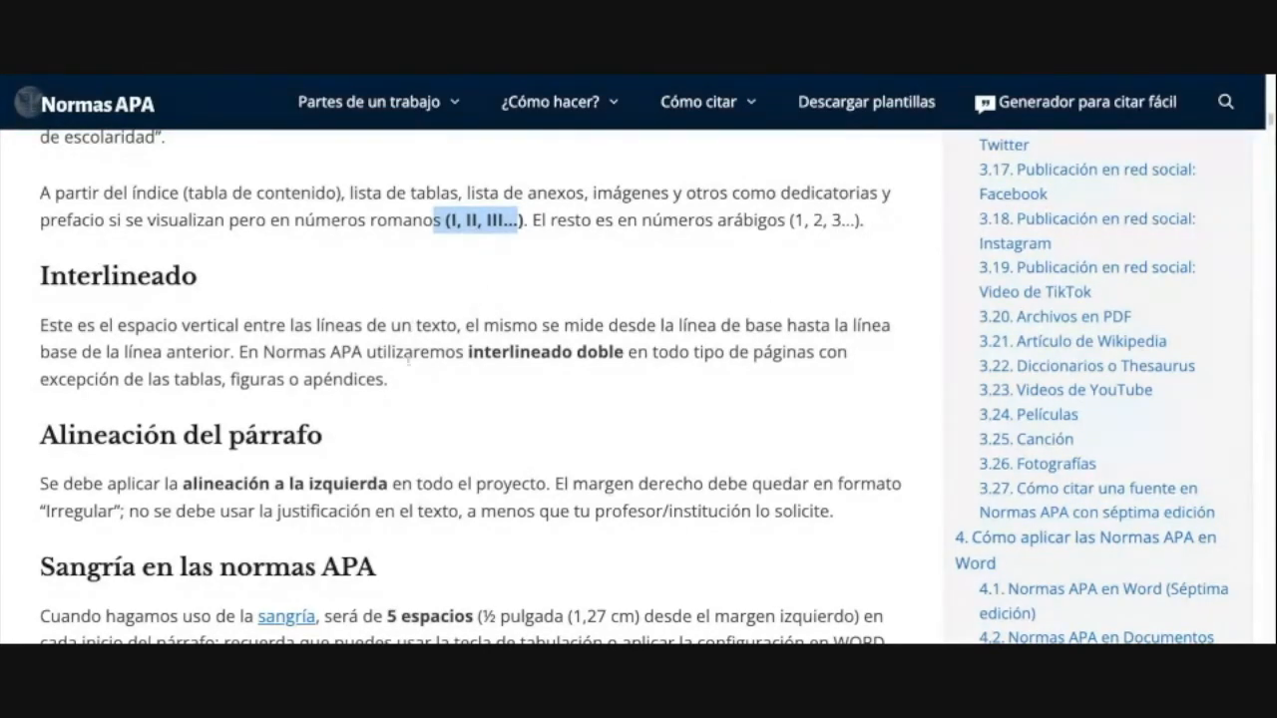
left_click_drag(41, 277, 197, 279)
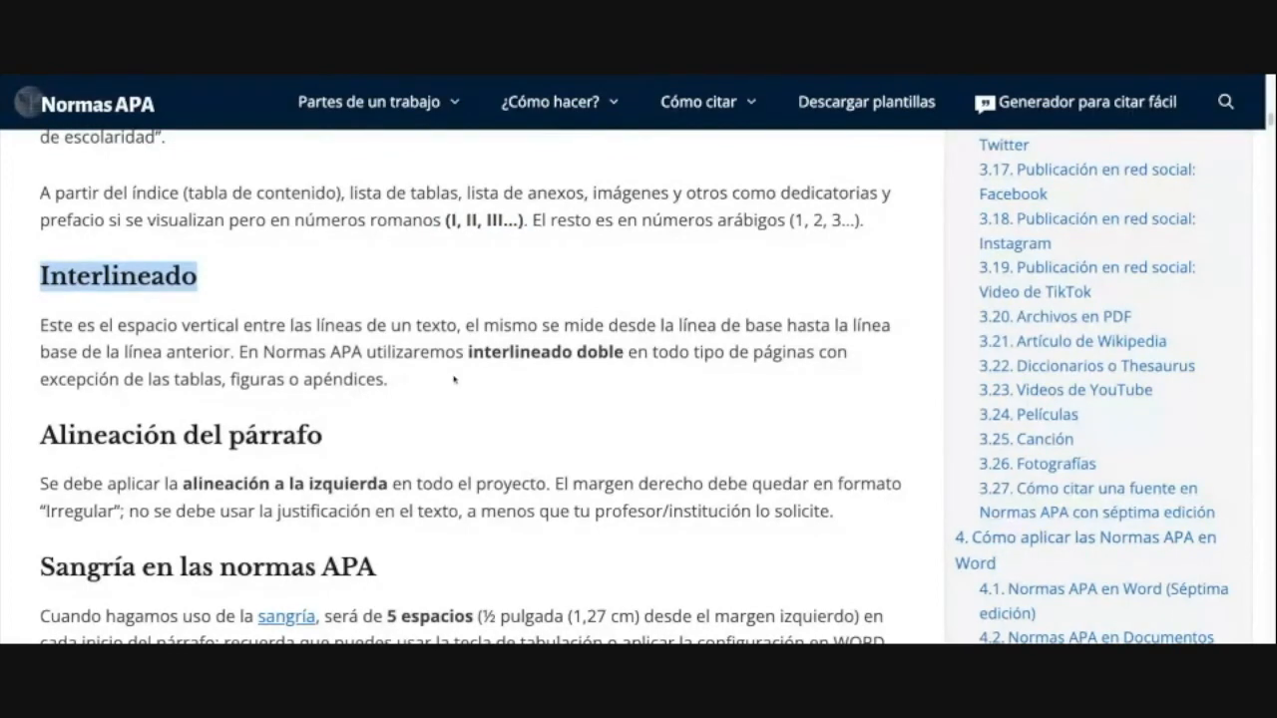
left_click_drag(440, 387, 91, 351)
scroll(379, 396, "down", 1)
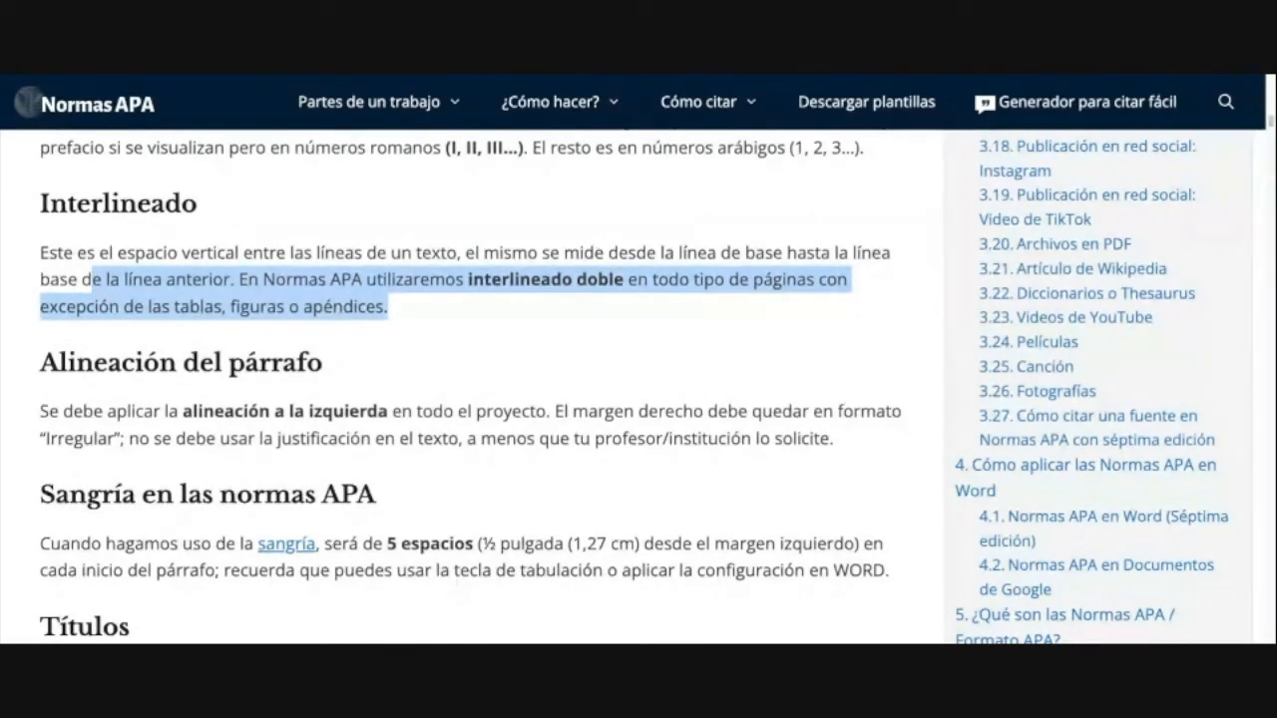
scroll(127, 180, "down", 2)
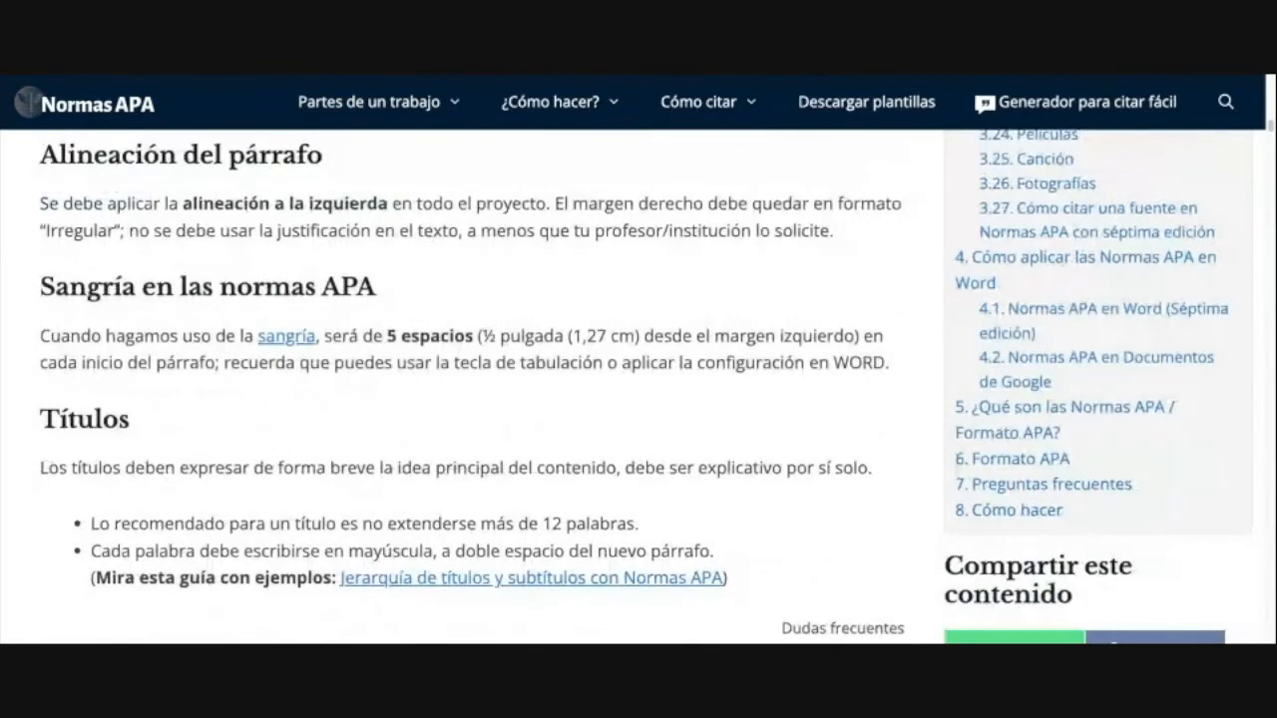
Step: Highlight the left-alignment rule and the 5 espacios, ½ pulgada indent size
left_click_drag(39, 203, 833, 231)
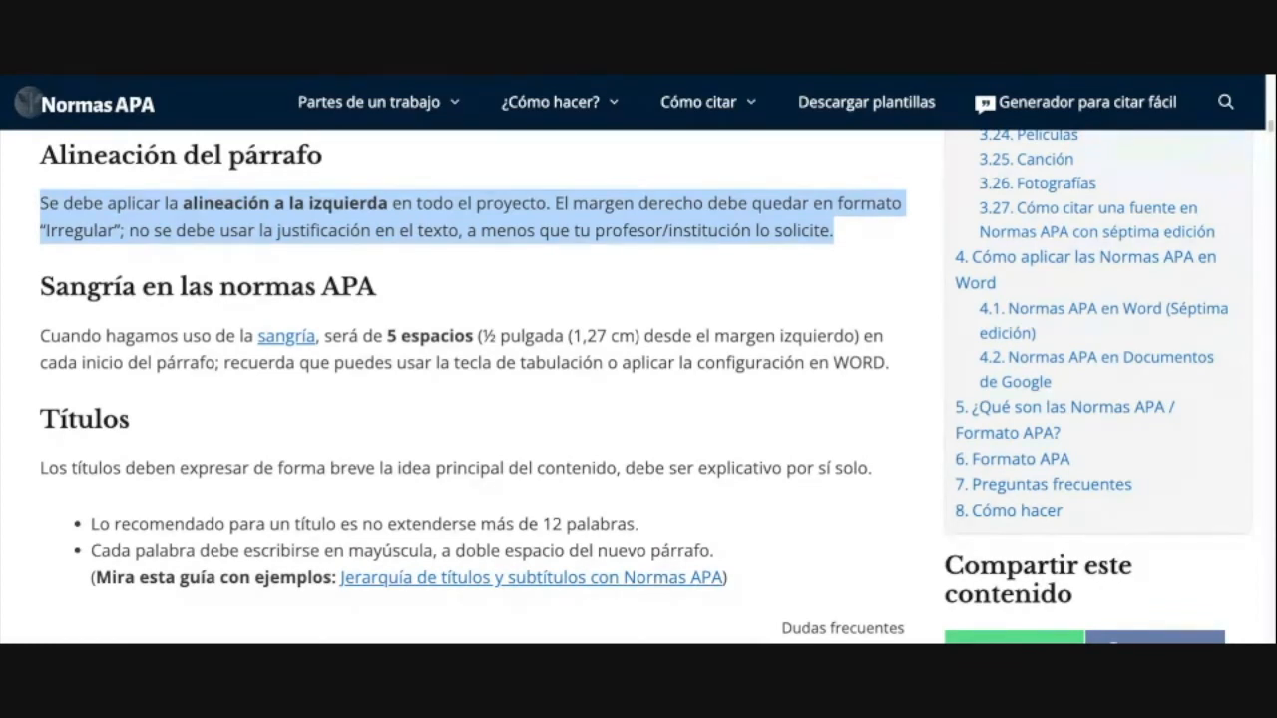
left_click(771, 269)
scroll(721, 279, "down", 1)
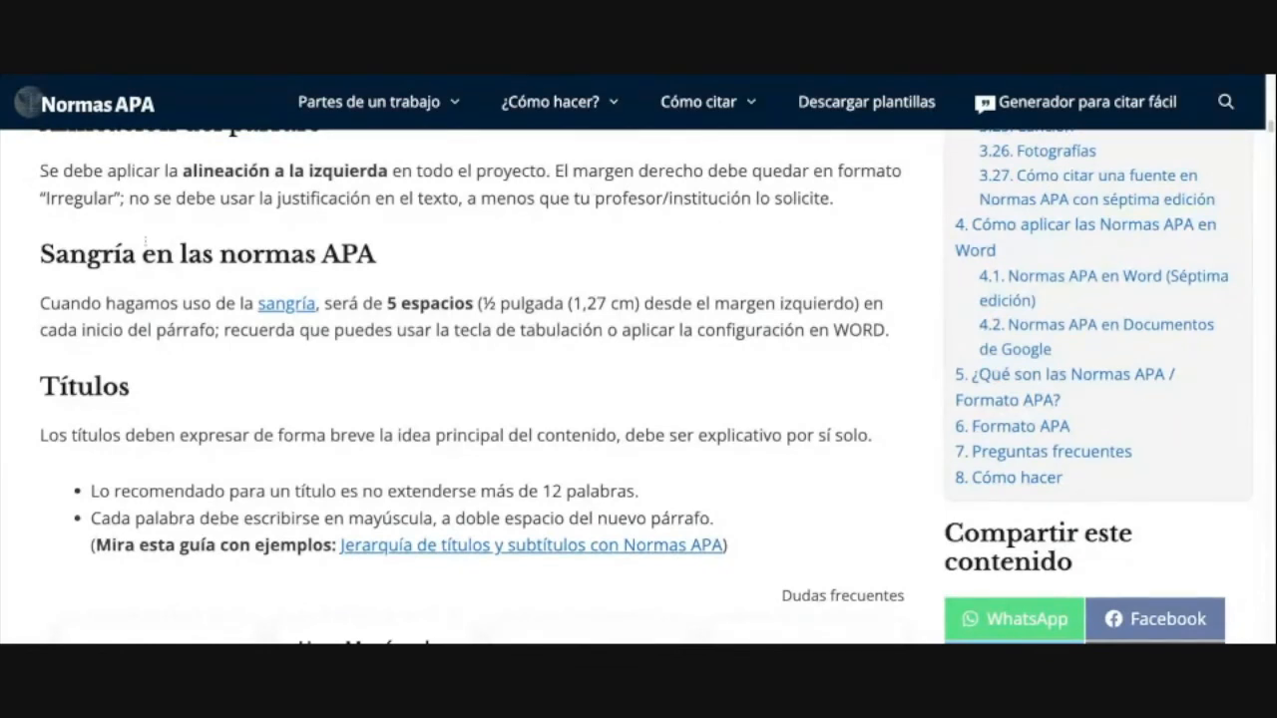
scroll(271, 332, "down", 2)
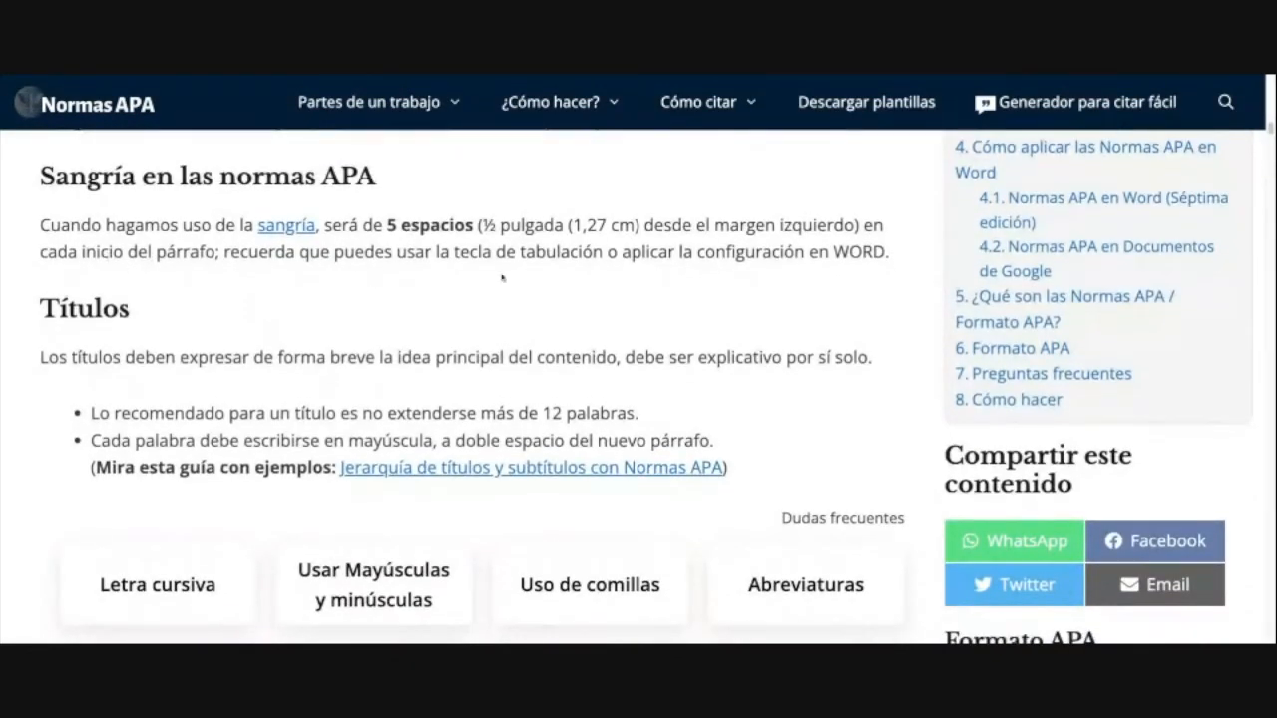
left_click_drag(400, 226, 584, 225)
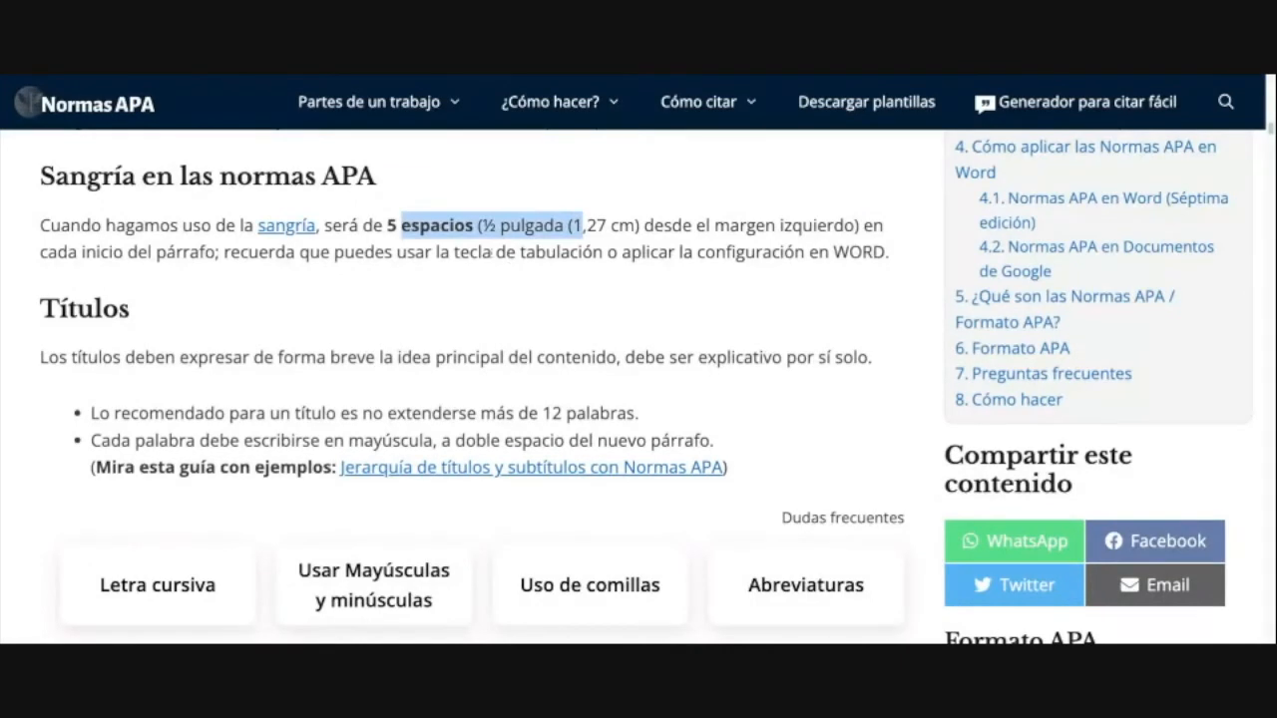
Step: Highlight the 12-word title length rule and that each word is capitalized
scroll(146, 284, "down", 3)
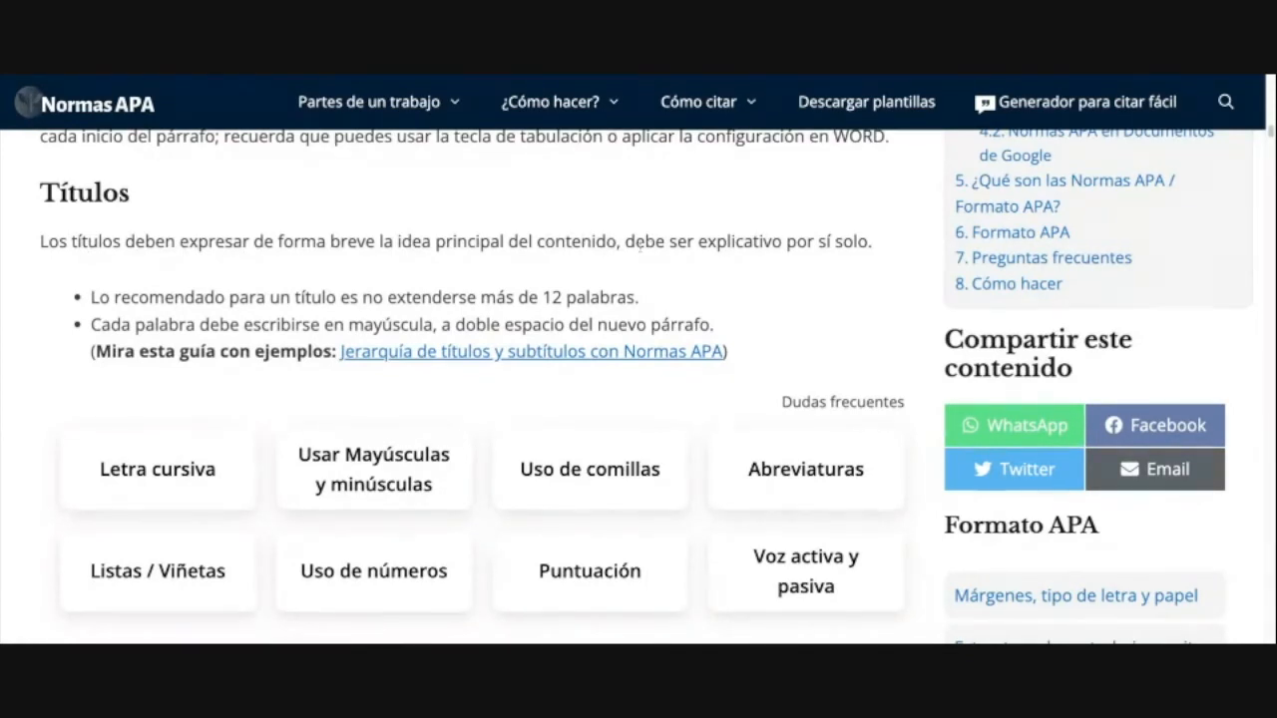
left_click_drag(299, 297, 618, 297)
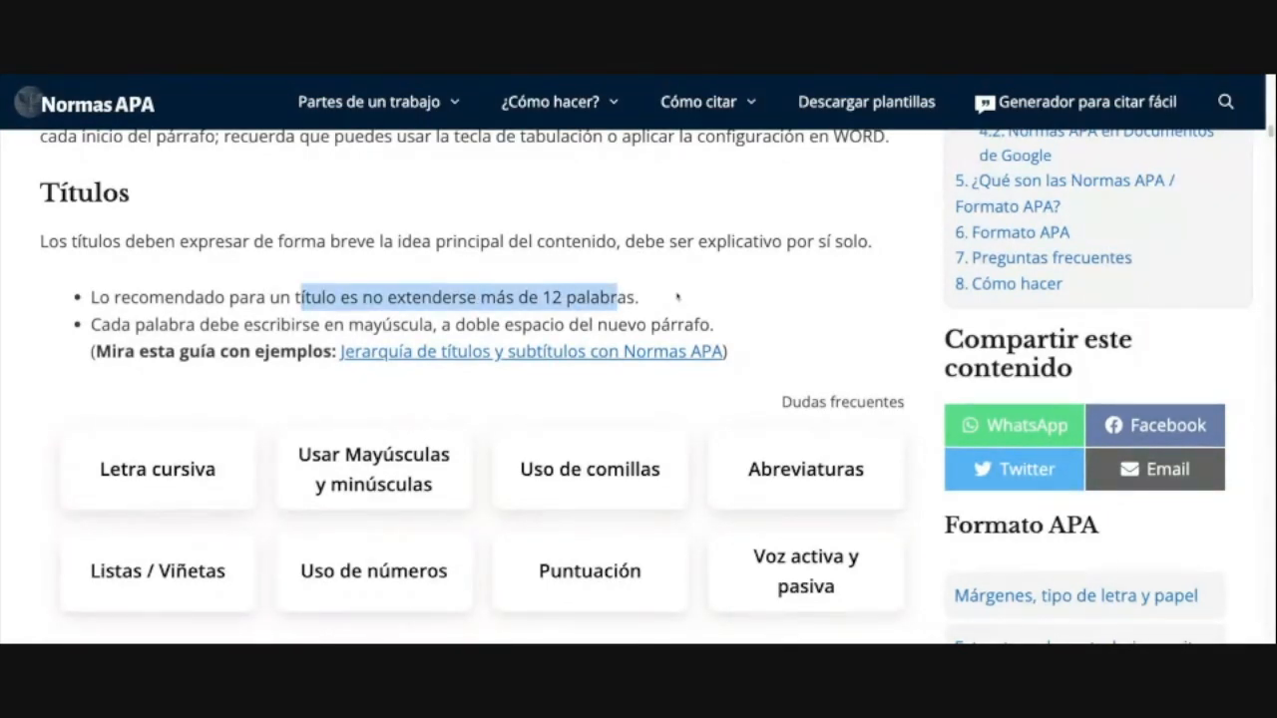
left_click(666, 293)
left_click_drag(636, 298, 269, 297)
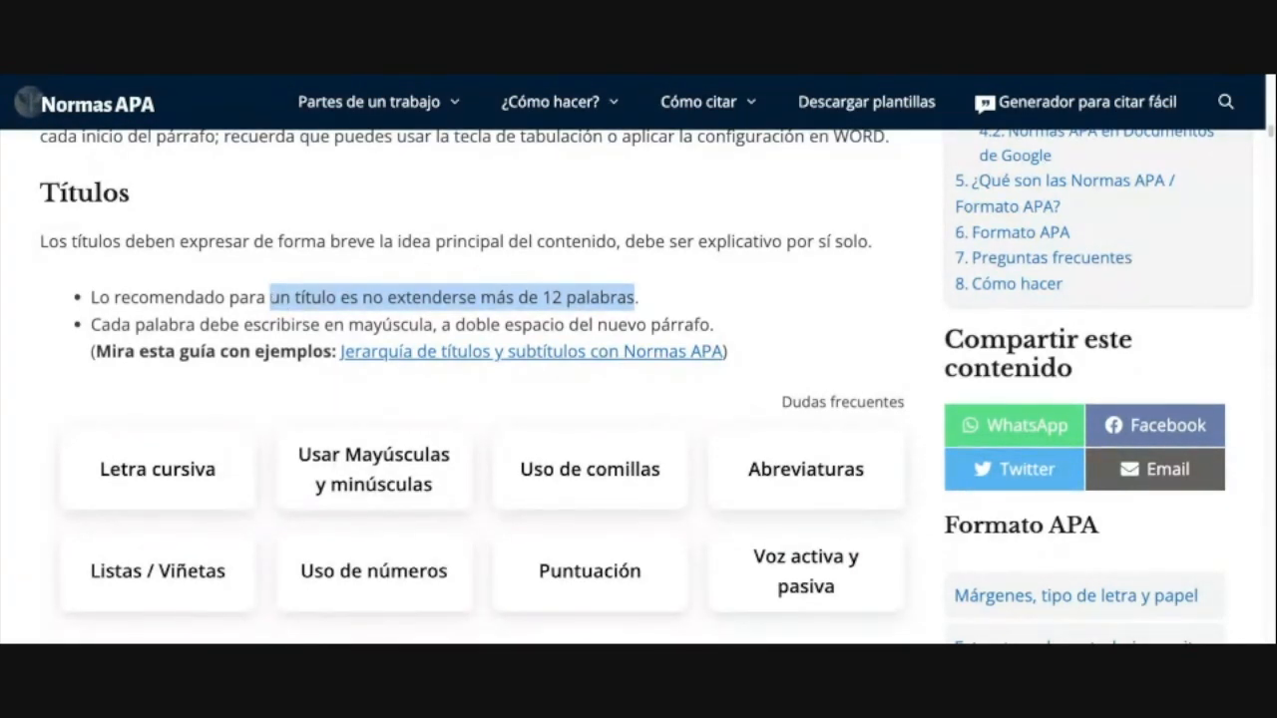
left_click(245, 316)
left_click_drag(653, 300, 249, 300)
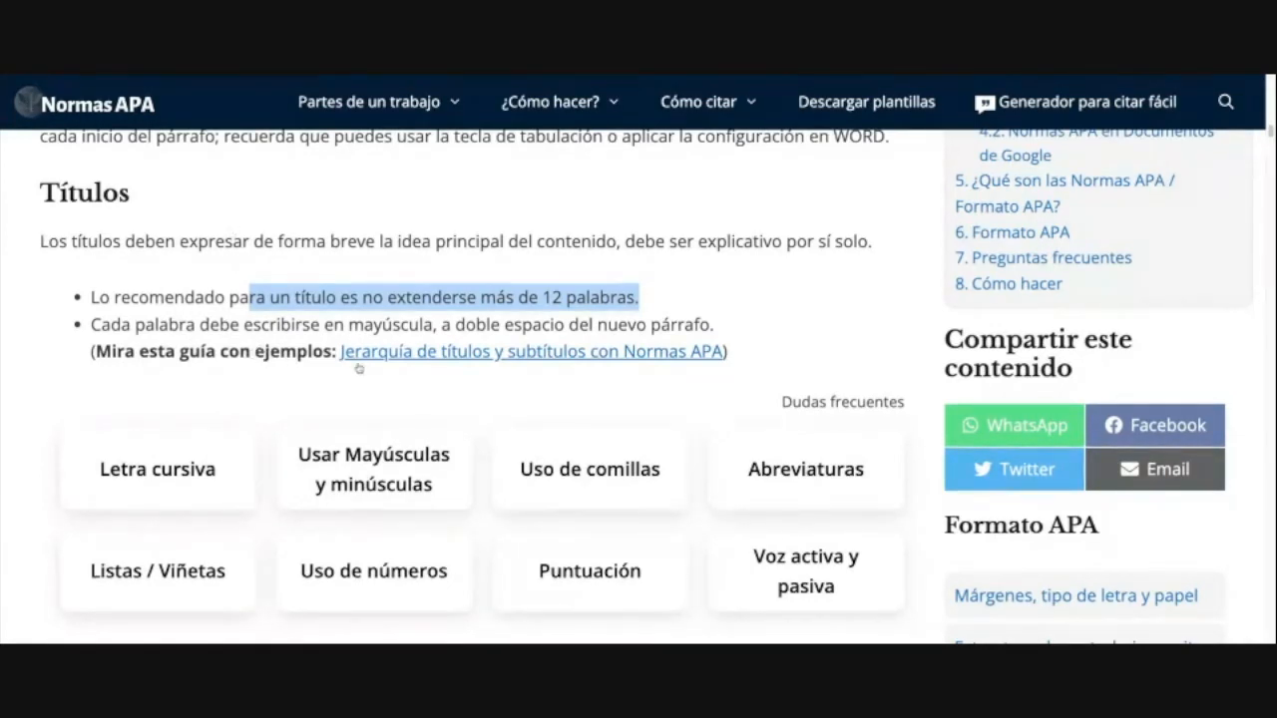
left_click(710, 289)
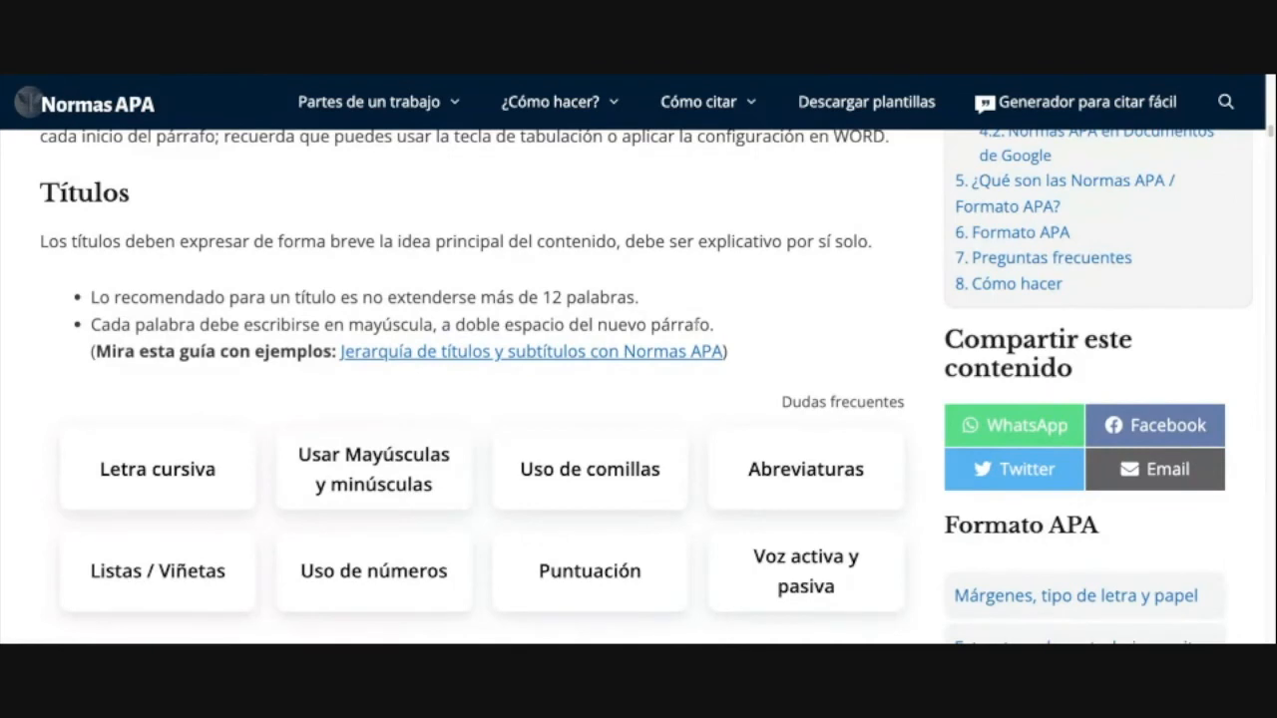
left_click_drag(435, 329, 230, 329)
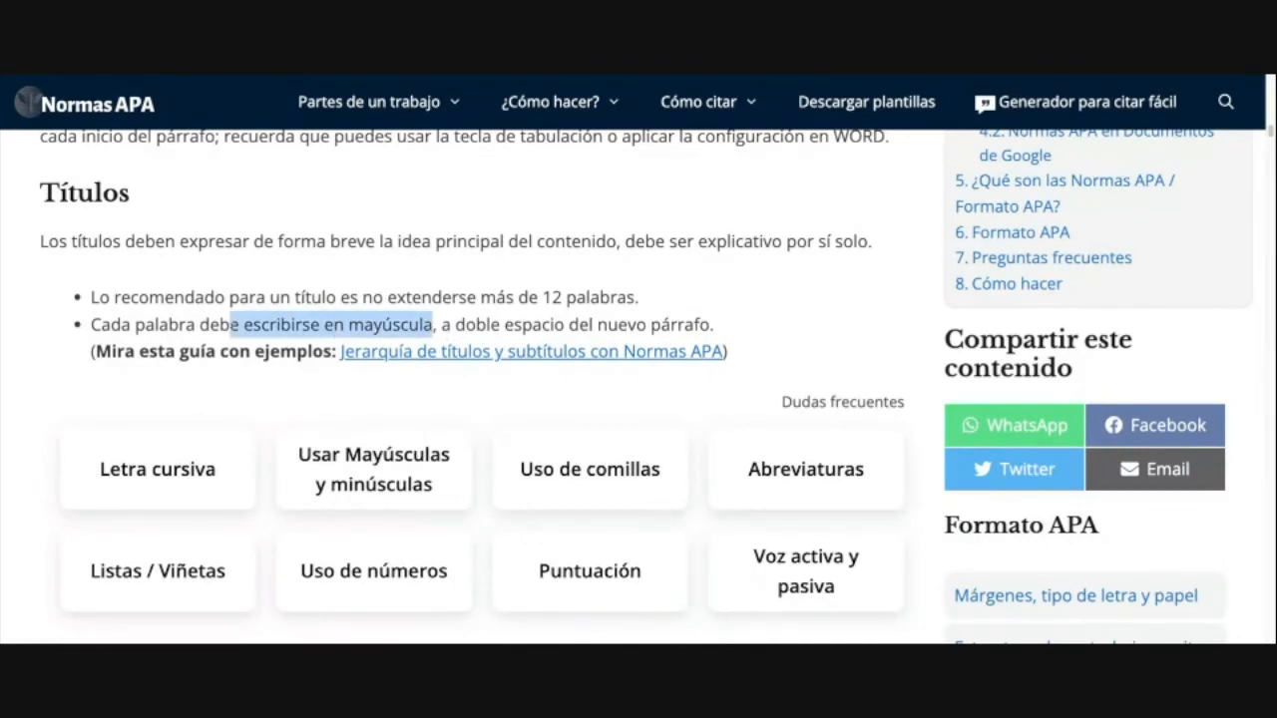
Step: Scroll down to the Partes de un trabajo con Normas APA section
scroll(659, 472, "down", 1)
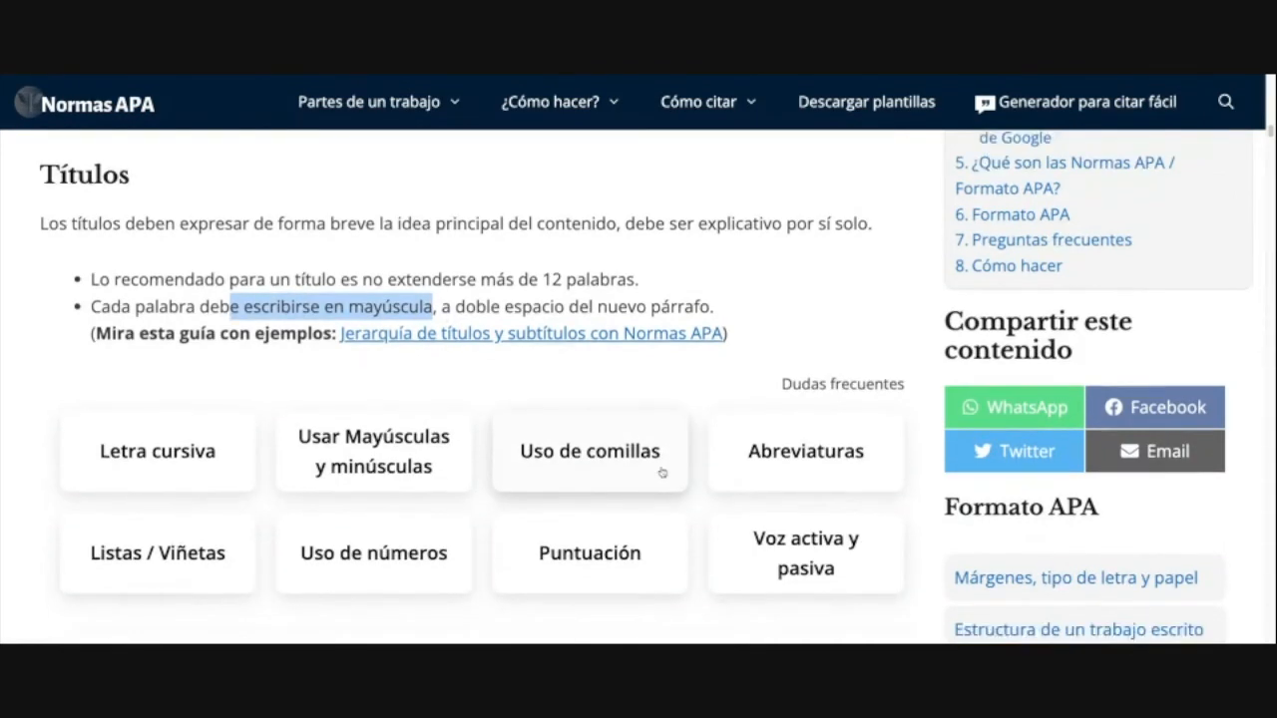
scroll(658, 473, "down", 1)
scroll(653, 473, "down", 4)
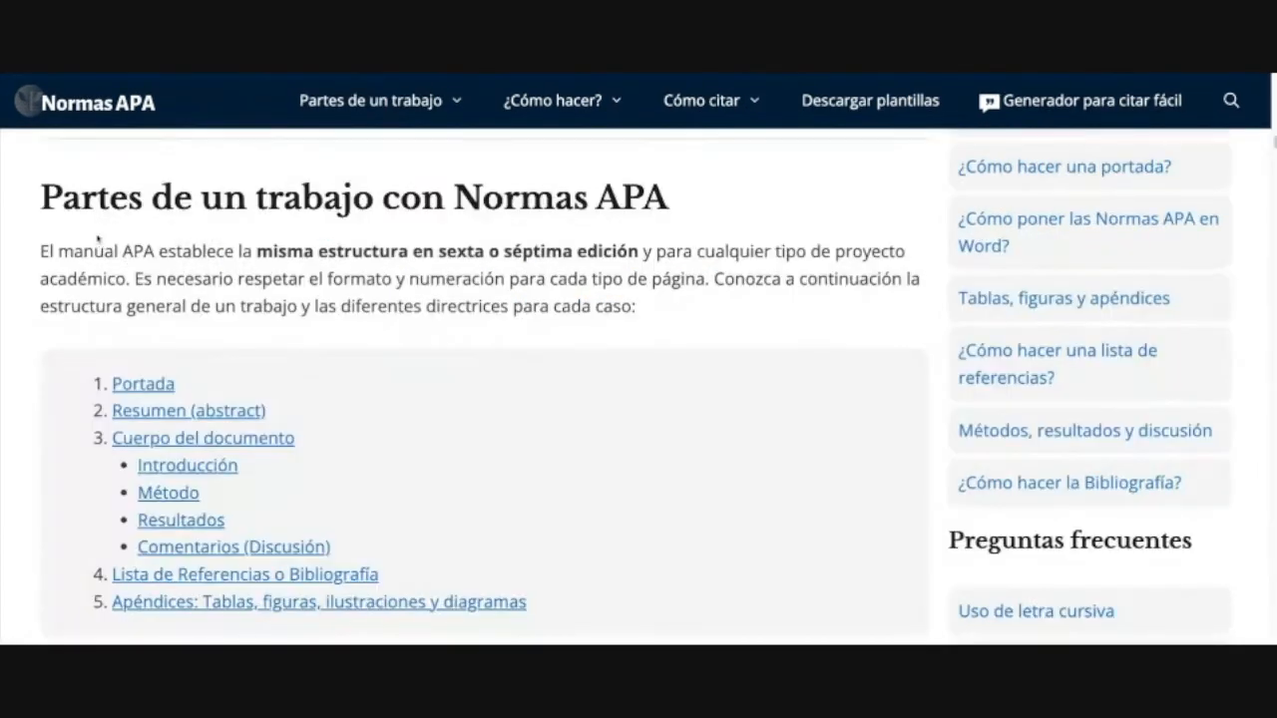
Step: Highlight the 'Partes de un trabajo' heading, then the Portada, Resumen and Cuerpo del documento items
left_click_drag(56, 209, 646, 211)
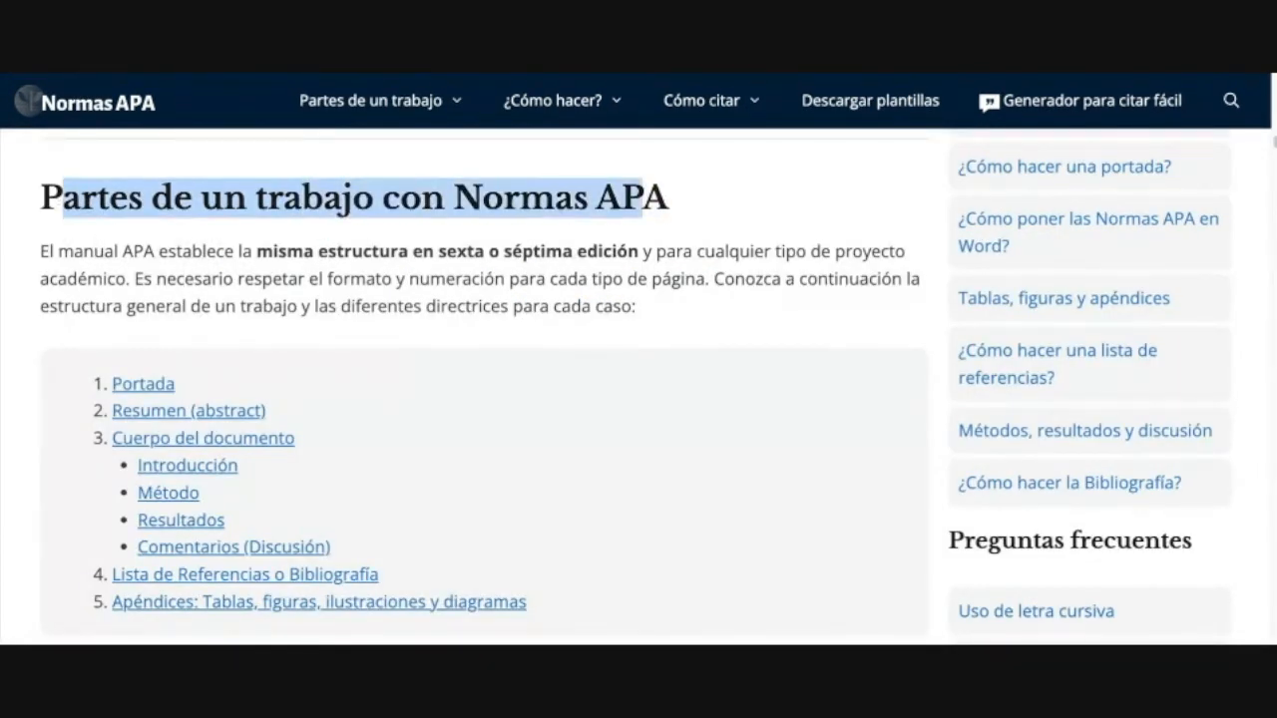
scroll(486, 379, "down", 1)
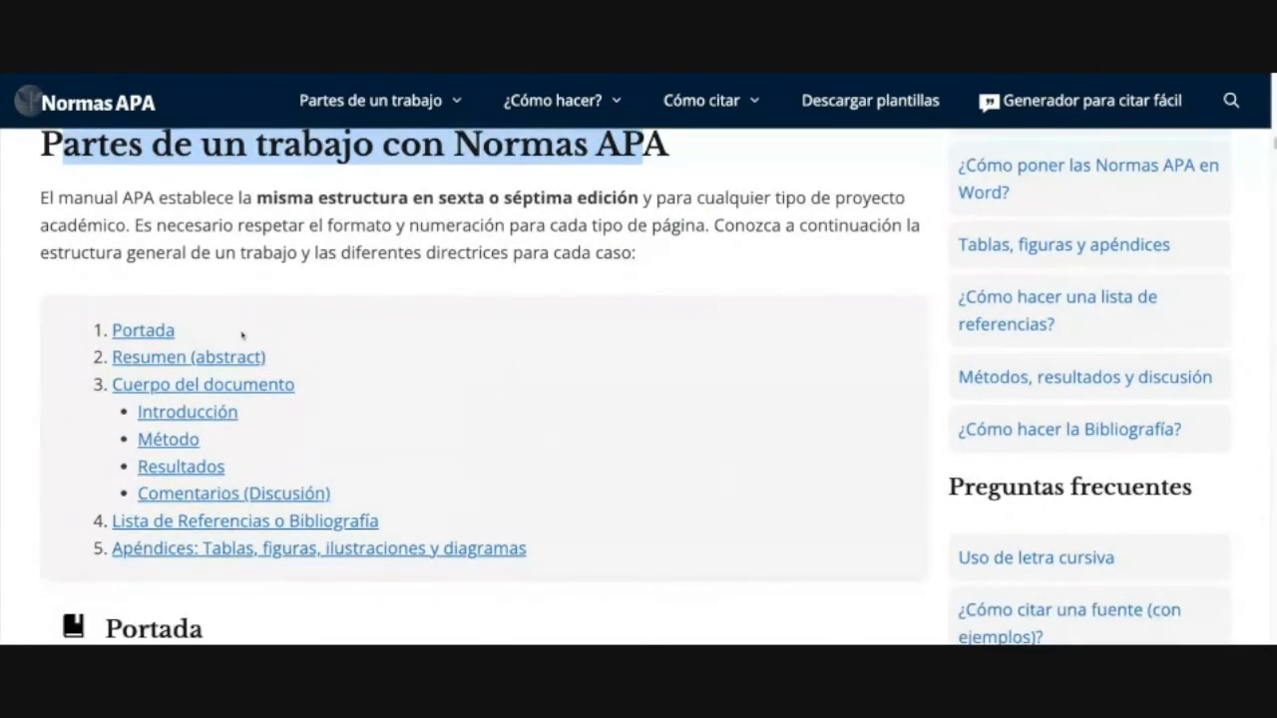
left_click_drag(243, 334, 112, 332)
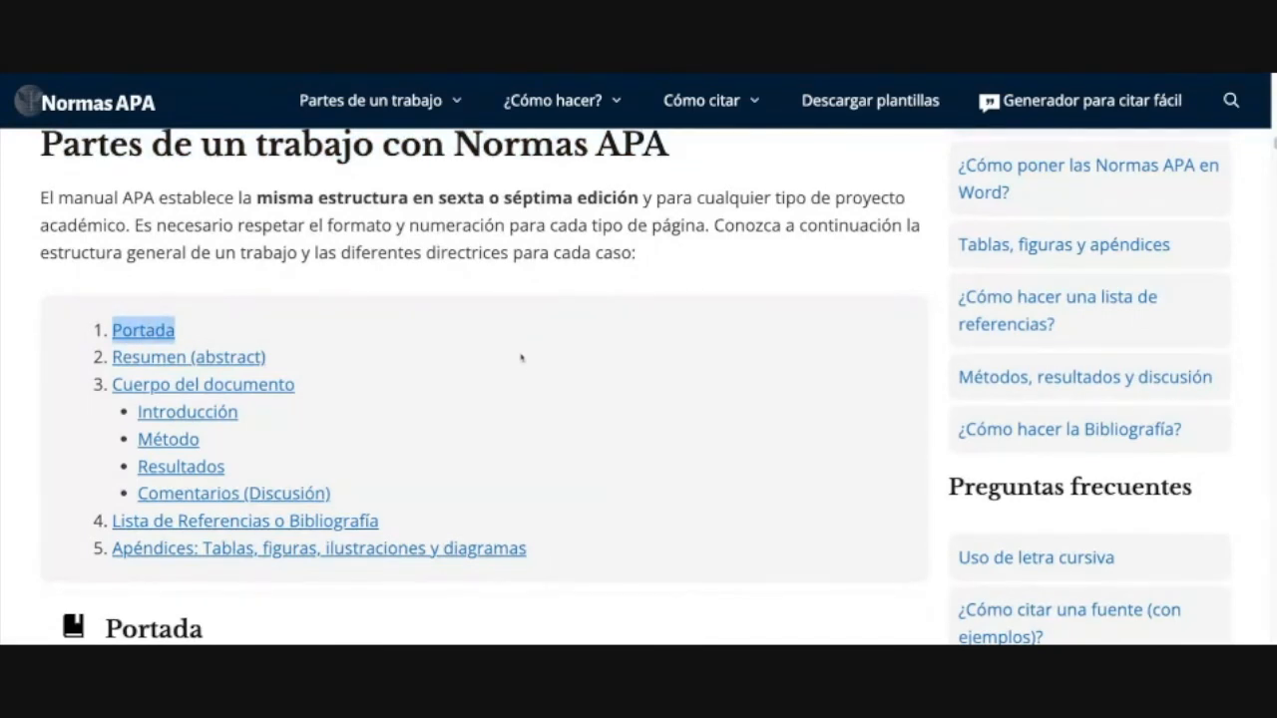
scroll(523, 361, "down", 2)
scroll(523, 369, "up", 1)
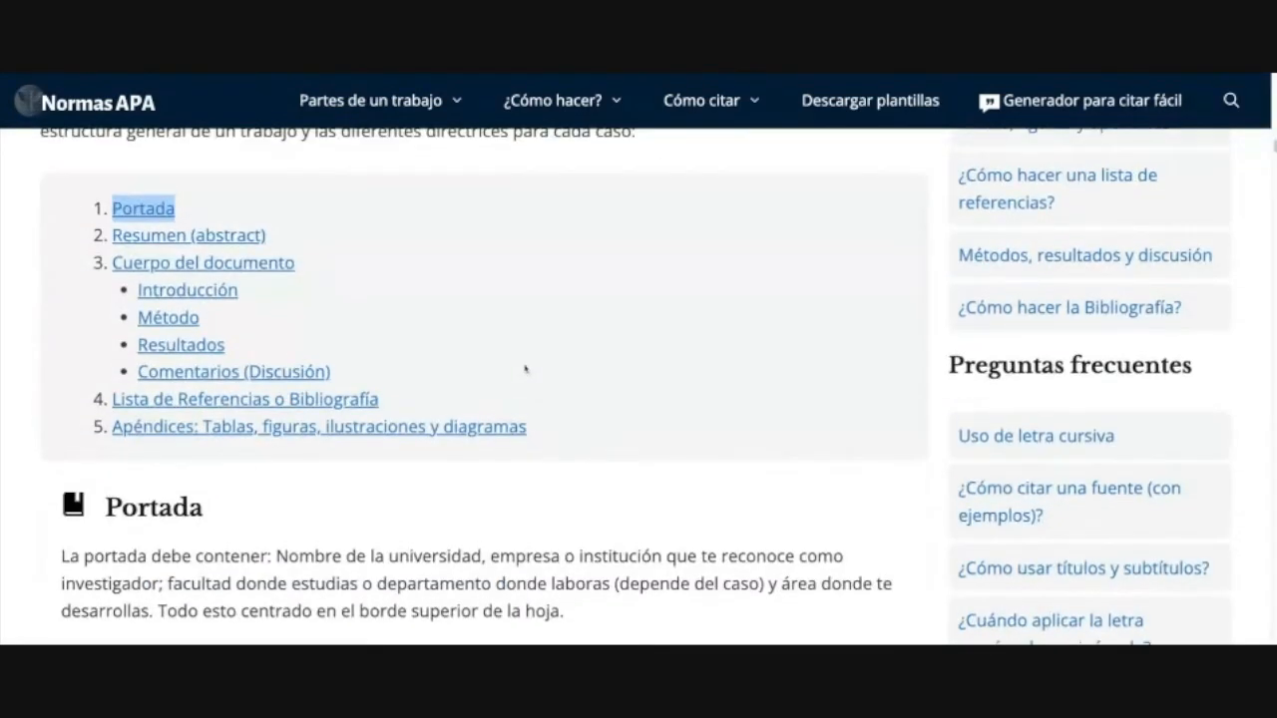
left_click(315, 234)
left_click_drag(314, 234, 127, 250)
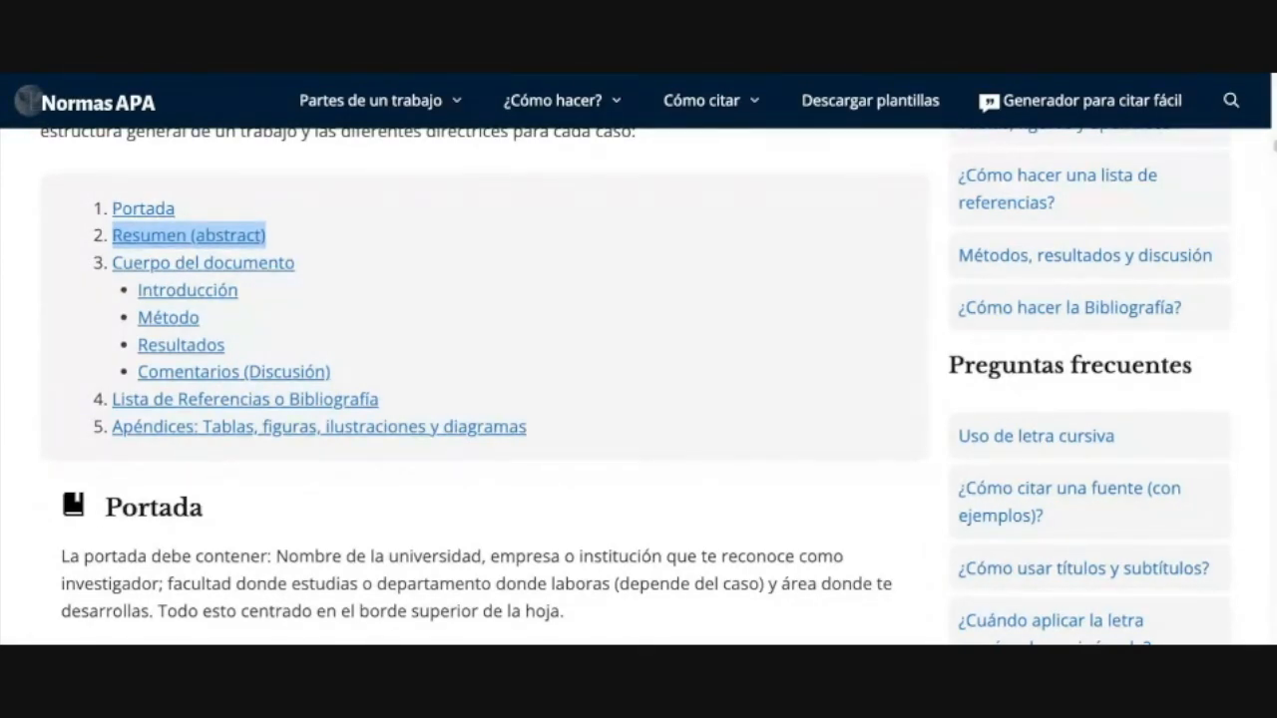
left_click(356, 263)
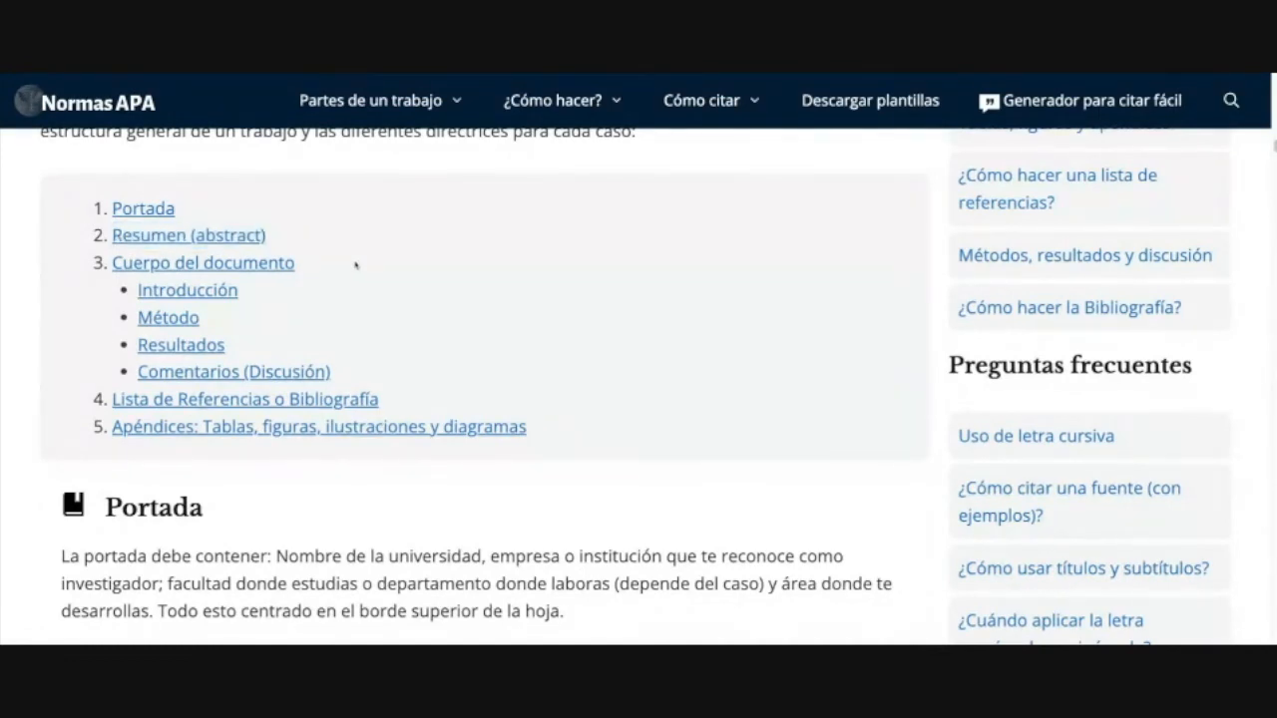
triple_click(355, 265)
Step: Highlight the Introducción, Método, Resultados, Comentarios (Discusión) and Lista de Referencias items in turn
left_click(305, 313)
left_click_drag(259, 290, 138, 290)
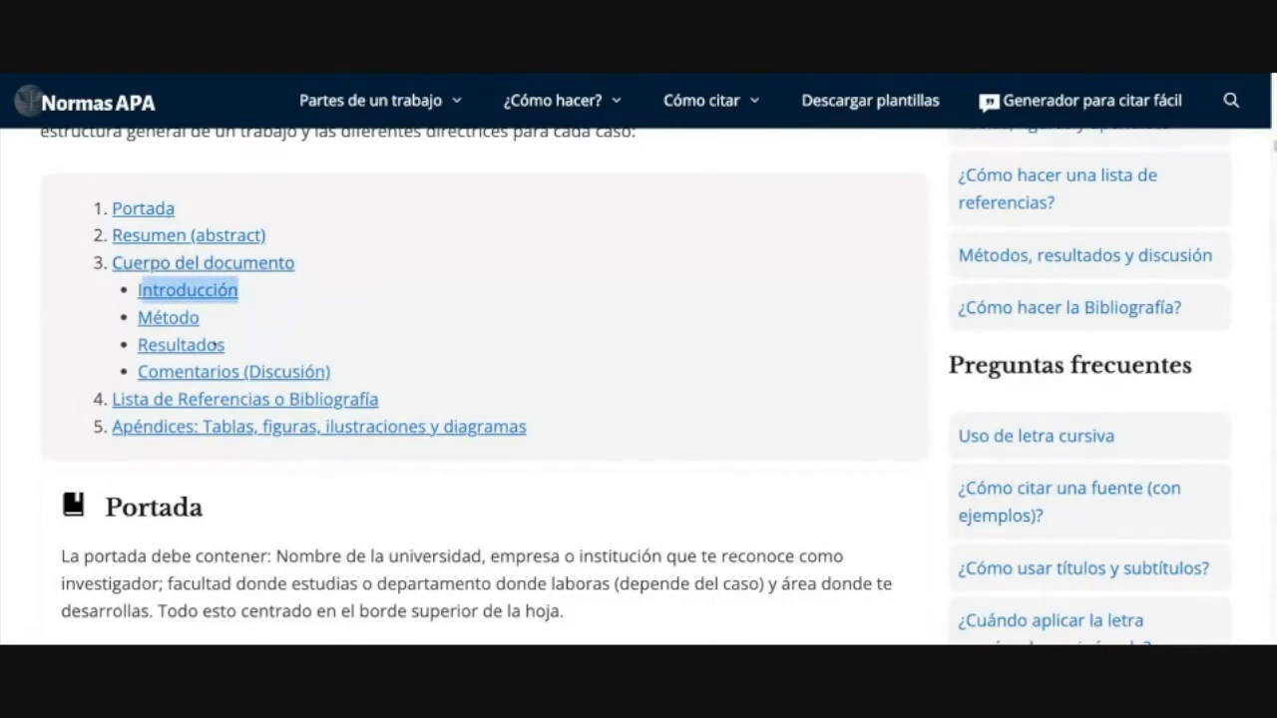
left_click_drag(204, 317, 151, 317)
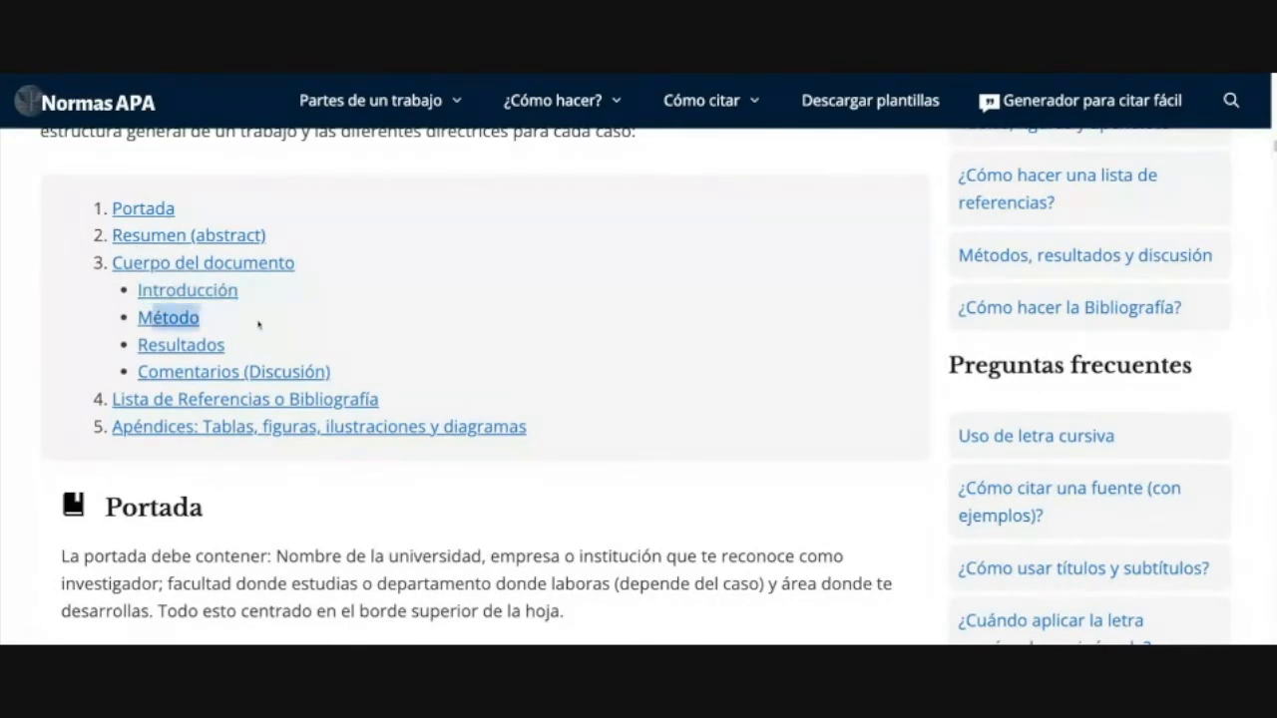
triple_click(332, 354)
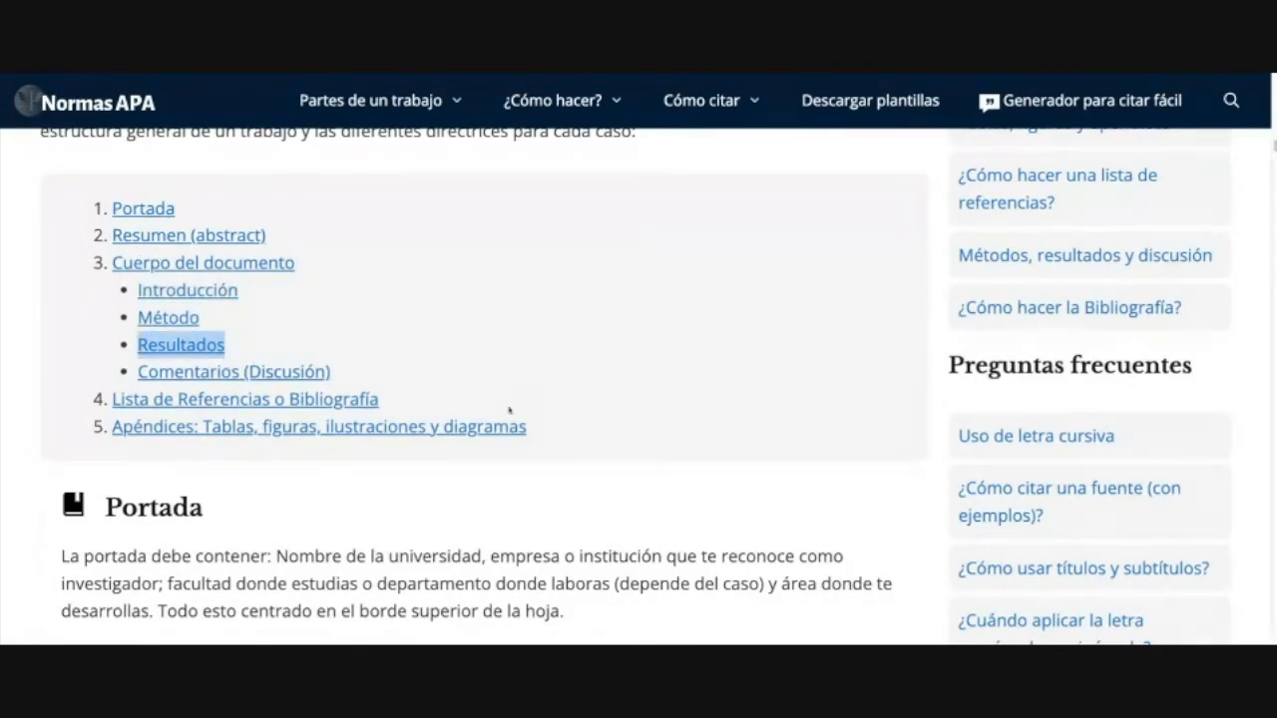
left_click_drag(332, 371, 148, 371)
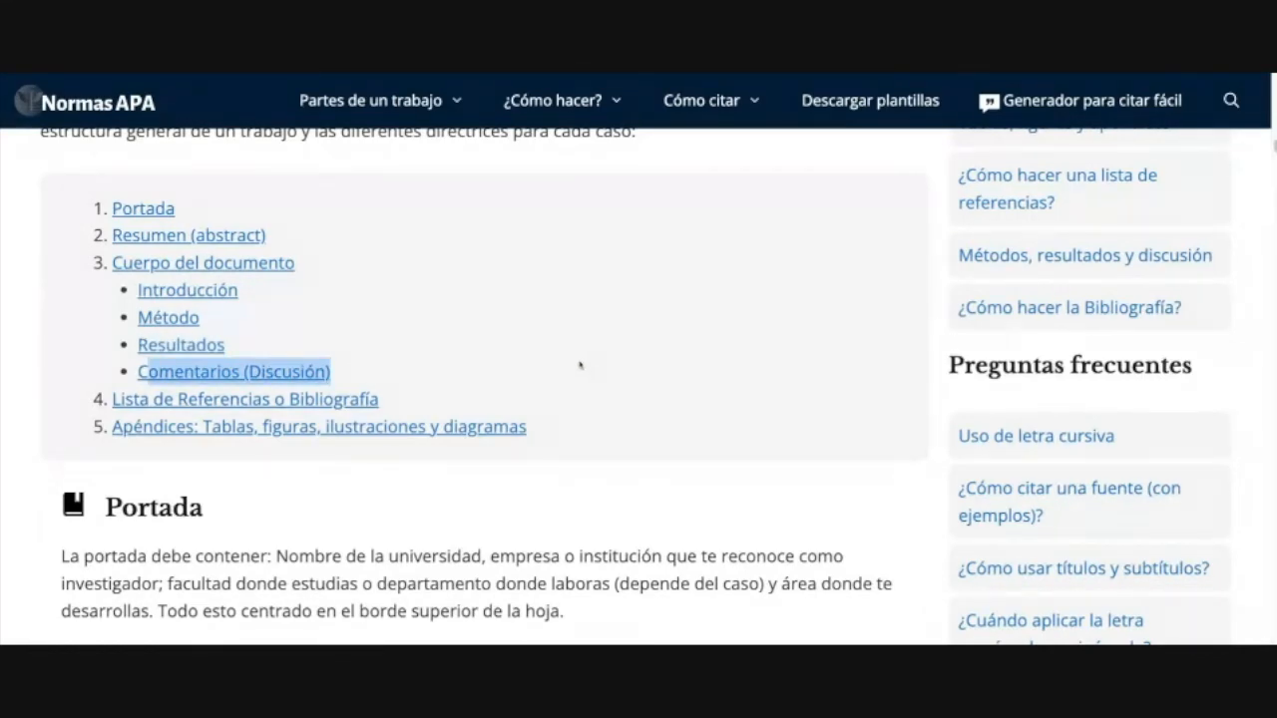
left_click(536, 355)
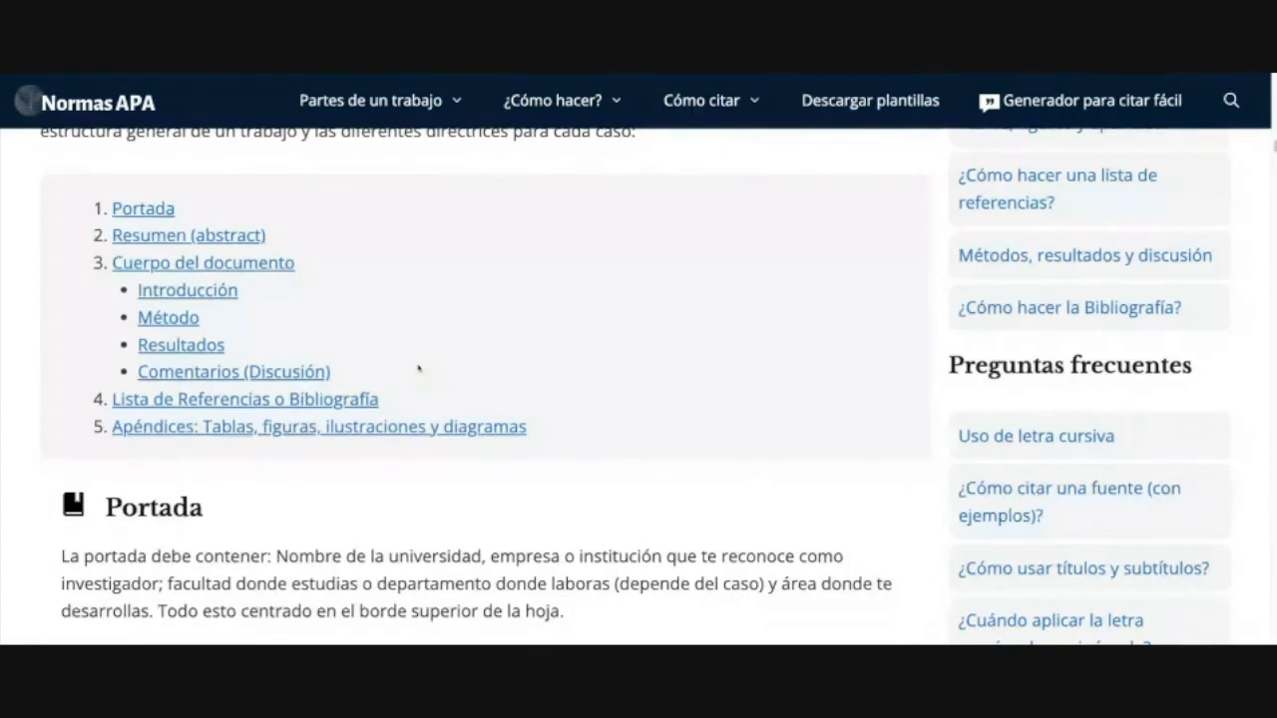
left_click_drag(404, 399, 112, 399)
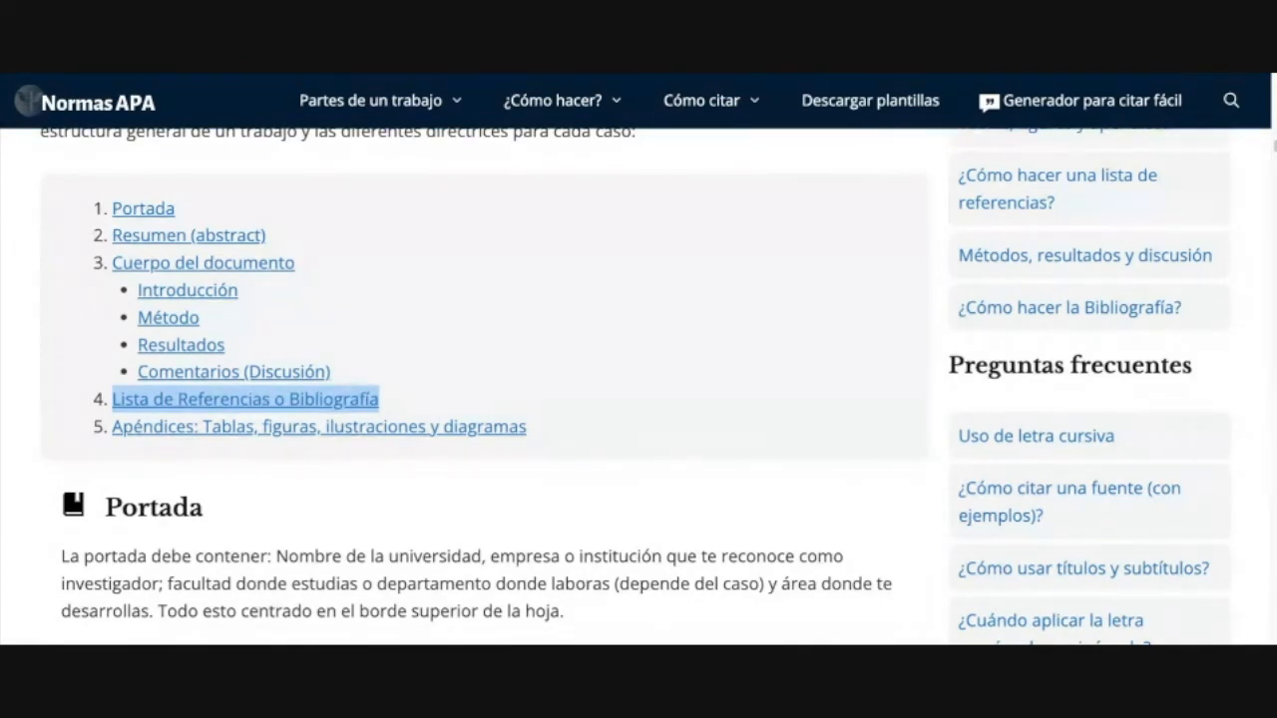
left_click(437, 400)
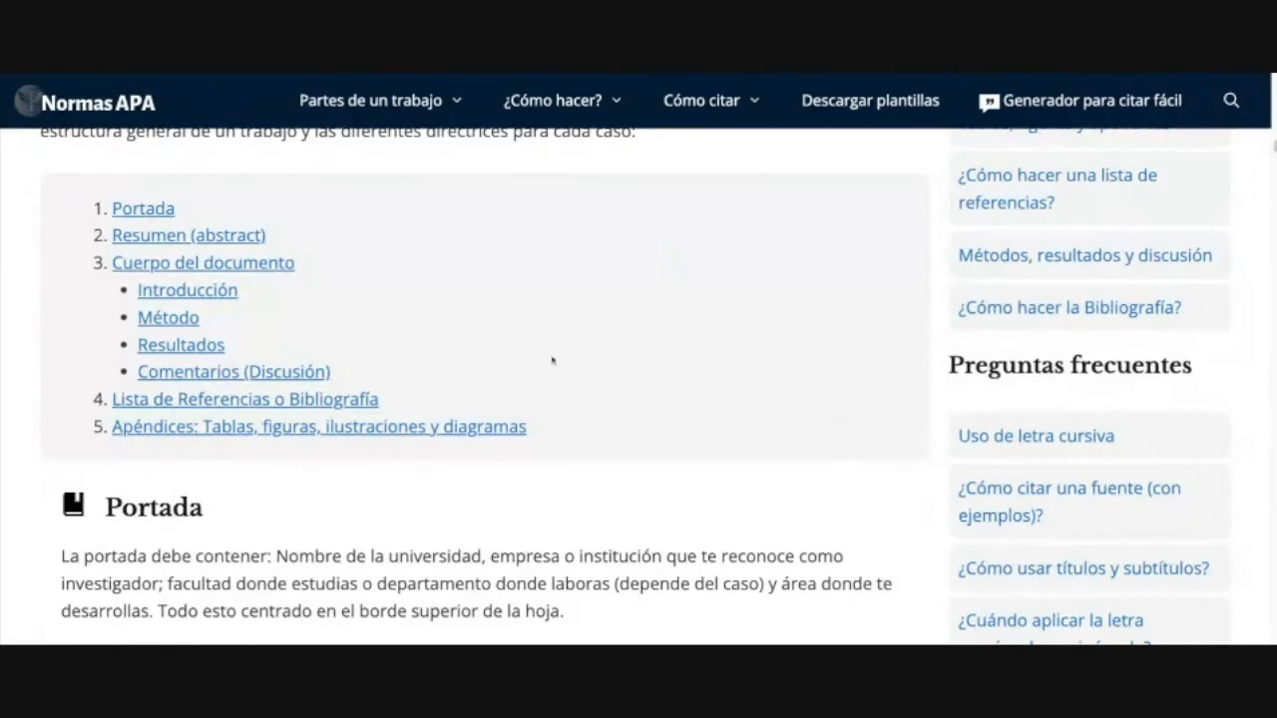
Step: Highlight the cover requirements: university name, faculty or department, and centring at the top
scroll(861, 510, "down", 3)
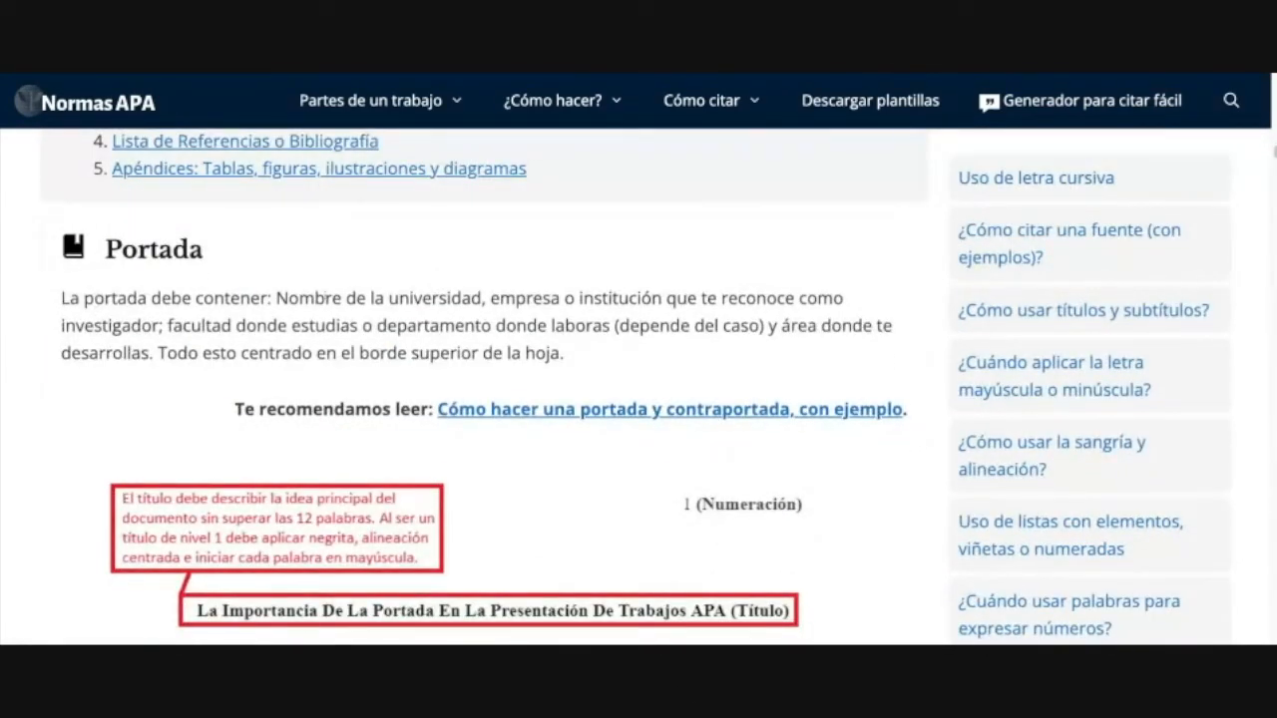
scroll(502, 538, "down", 3)
scroll(501, 538, "up", 2)
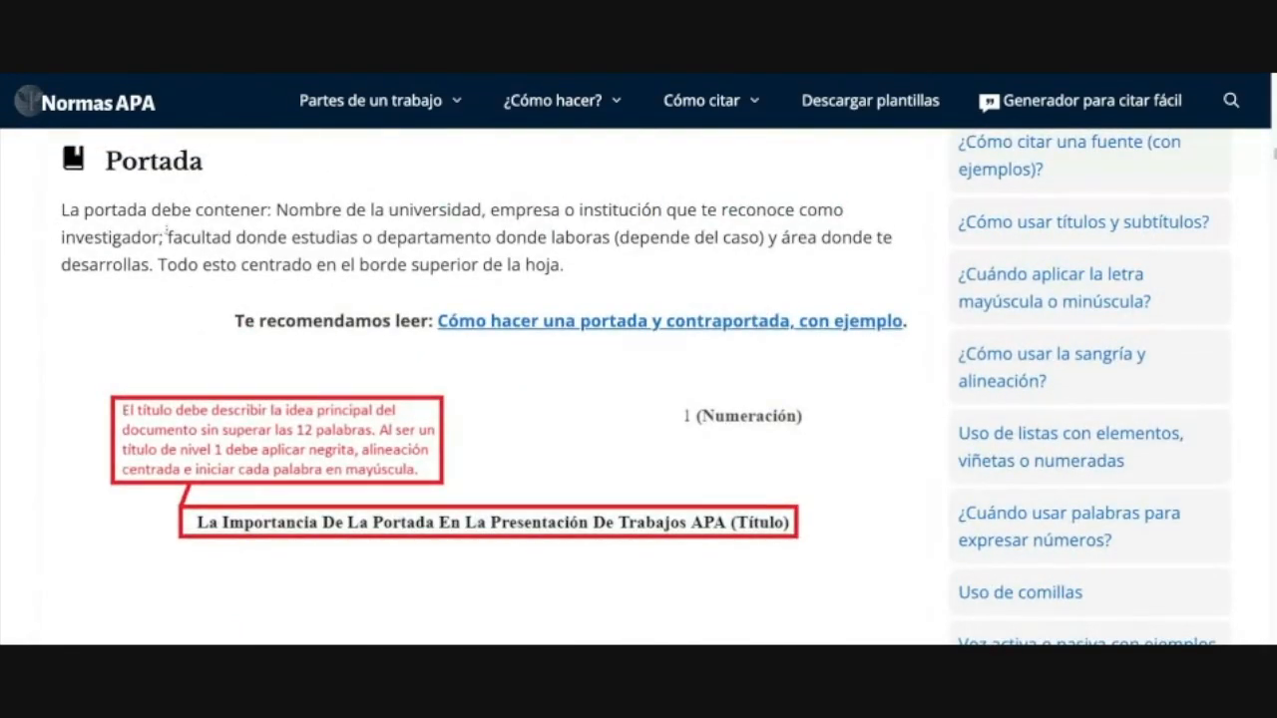
left_click_drag(288, 210, 846, 214)
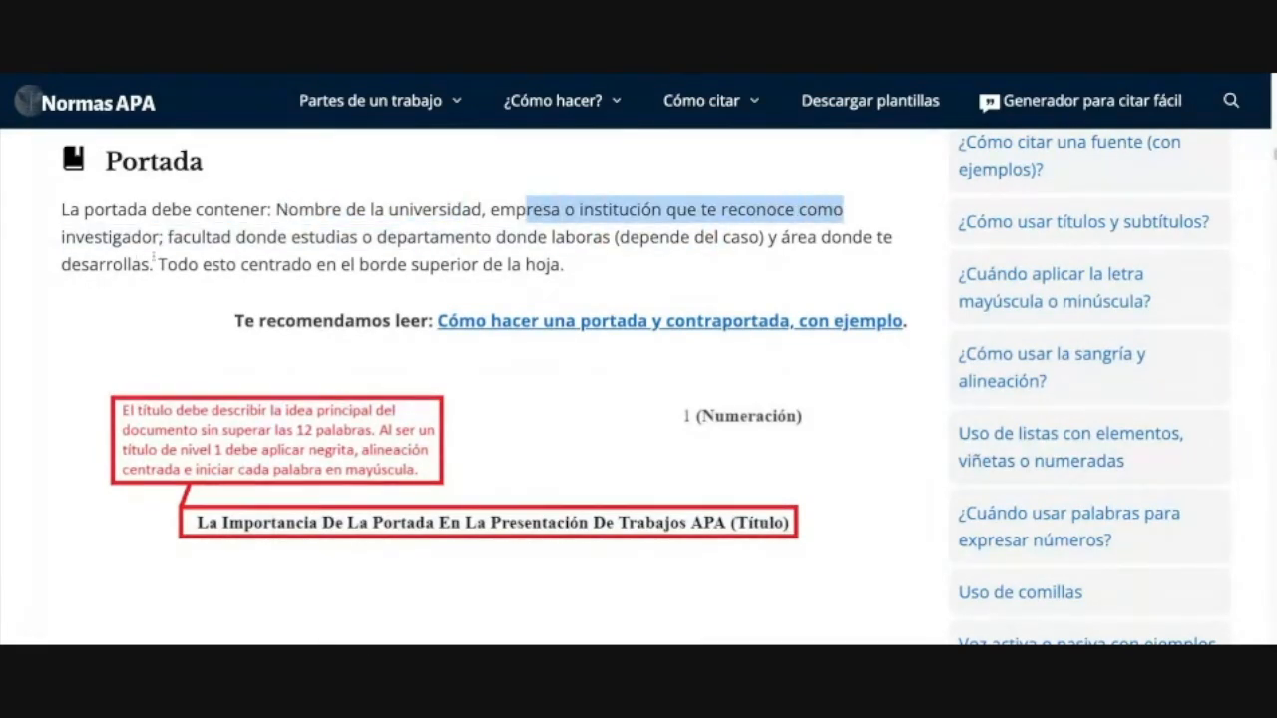
left_click_drag(168, 237, 584, 240)
left_click(292, 238)
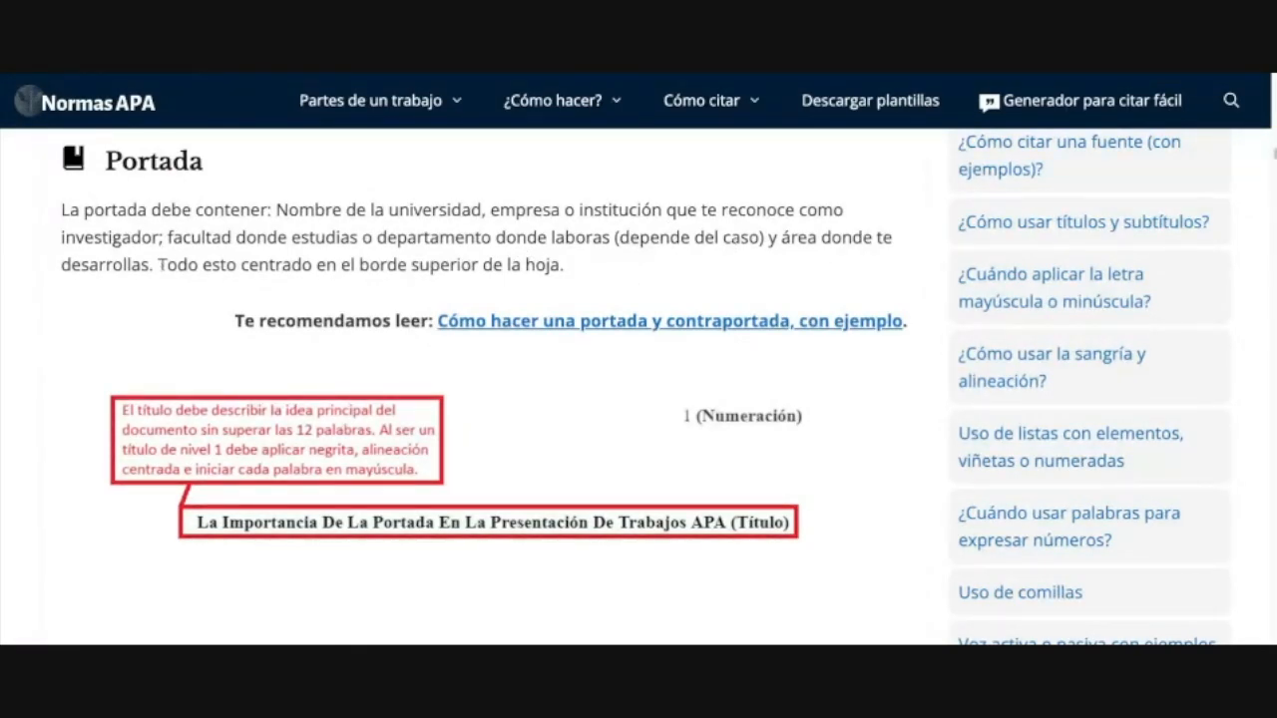
left_click_drag(163, 265, 564, 265)
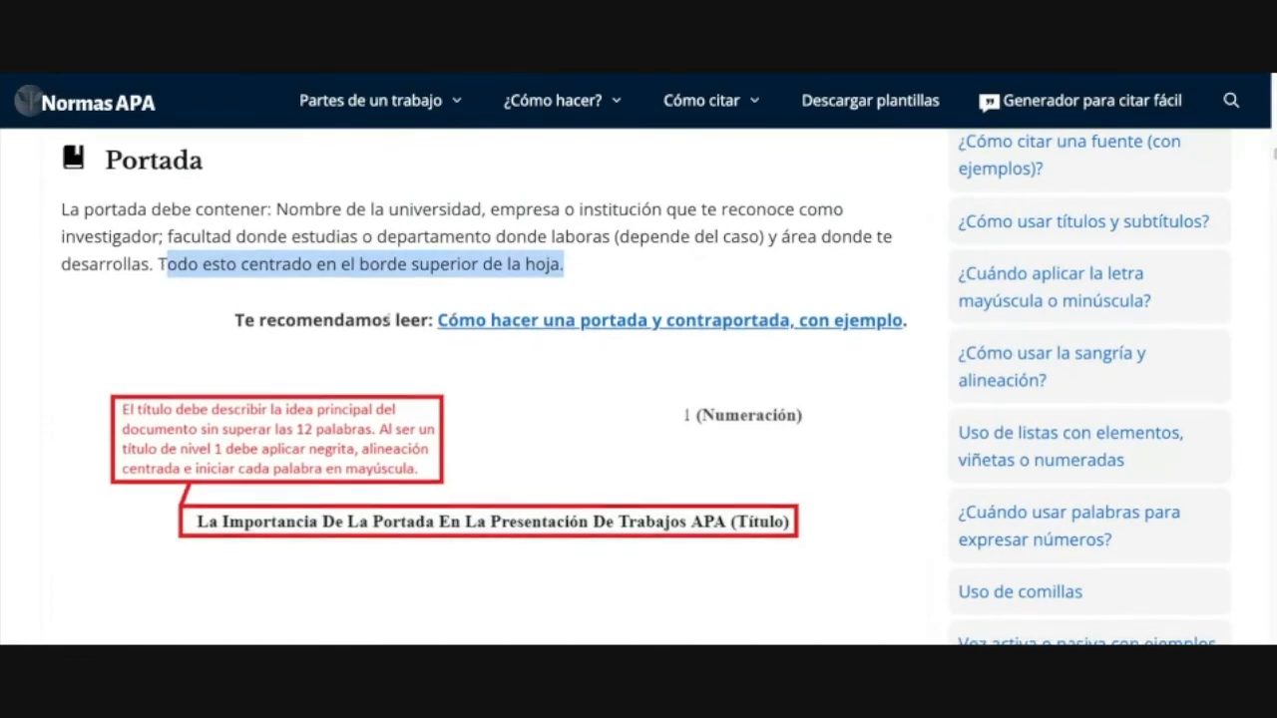
scroll(517, 379, "down", 1)
scroll(518, 414, "down", 3)
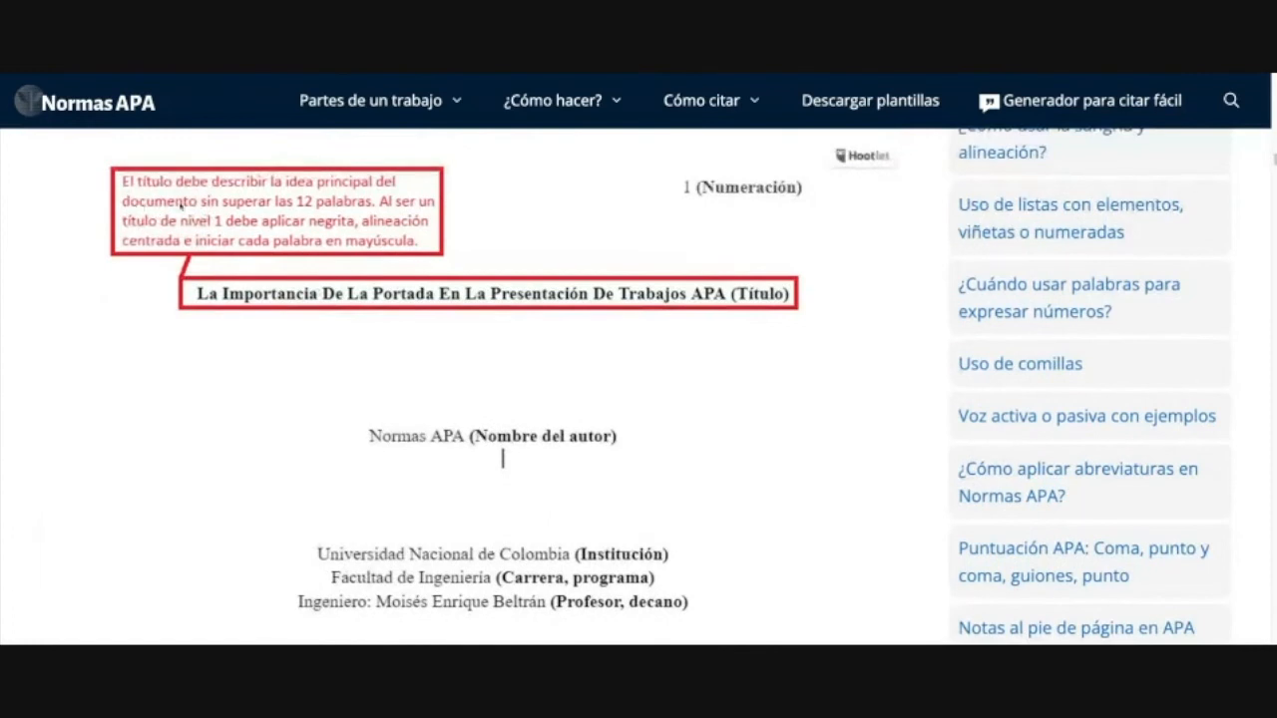
Step: Scroll down the sample cover to its institution, program, professor, location and date lines
scroll(151, 333, "up", 3)
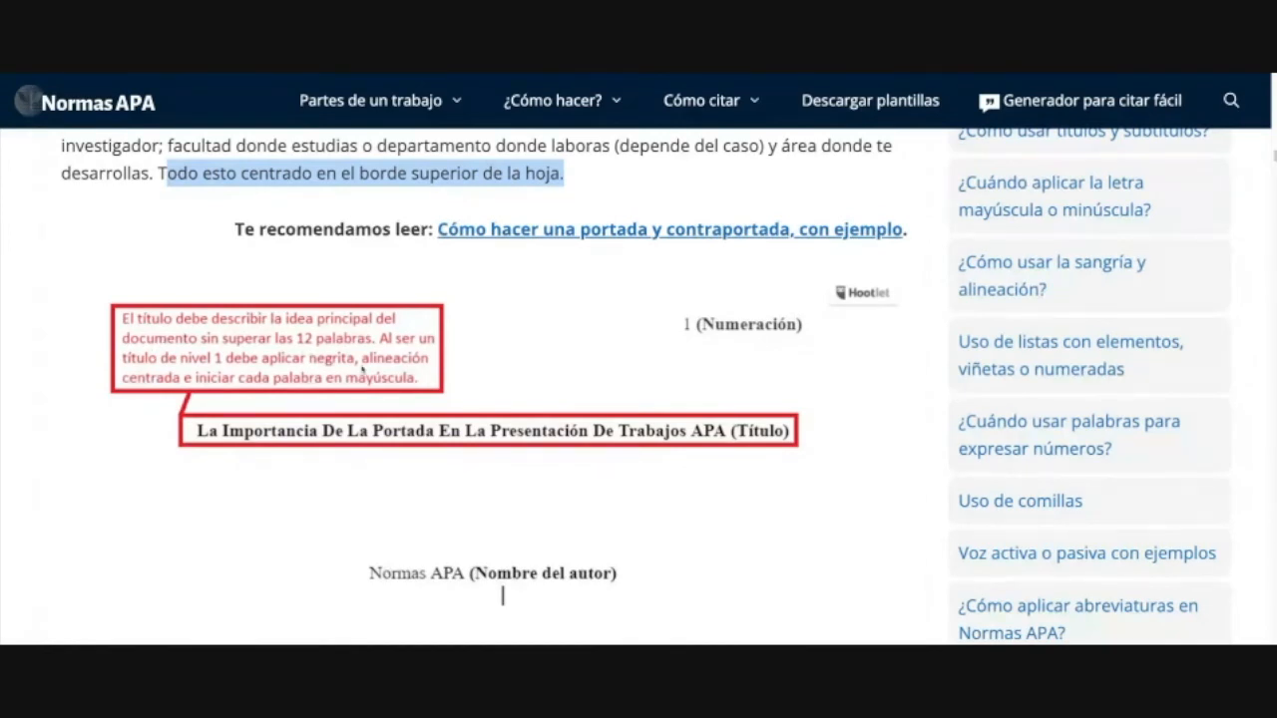
scroll(303, 357, "down", 2)
scroll(706, 365, "down", 1)
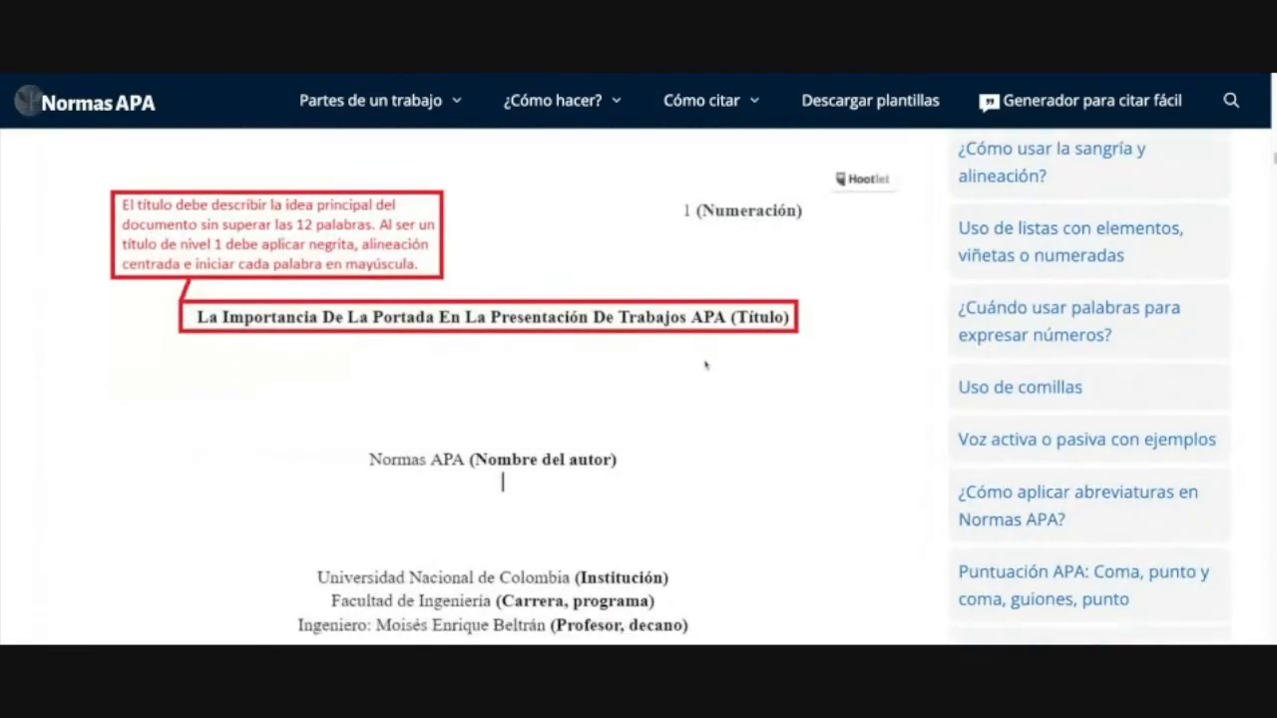
scroll(404, 309, "down", 3)
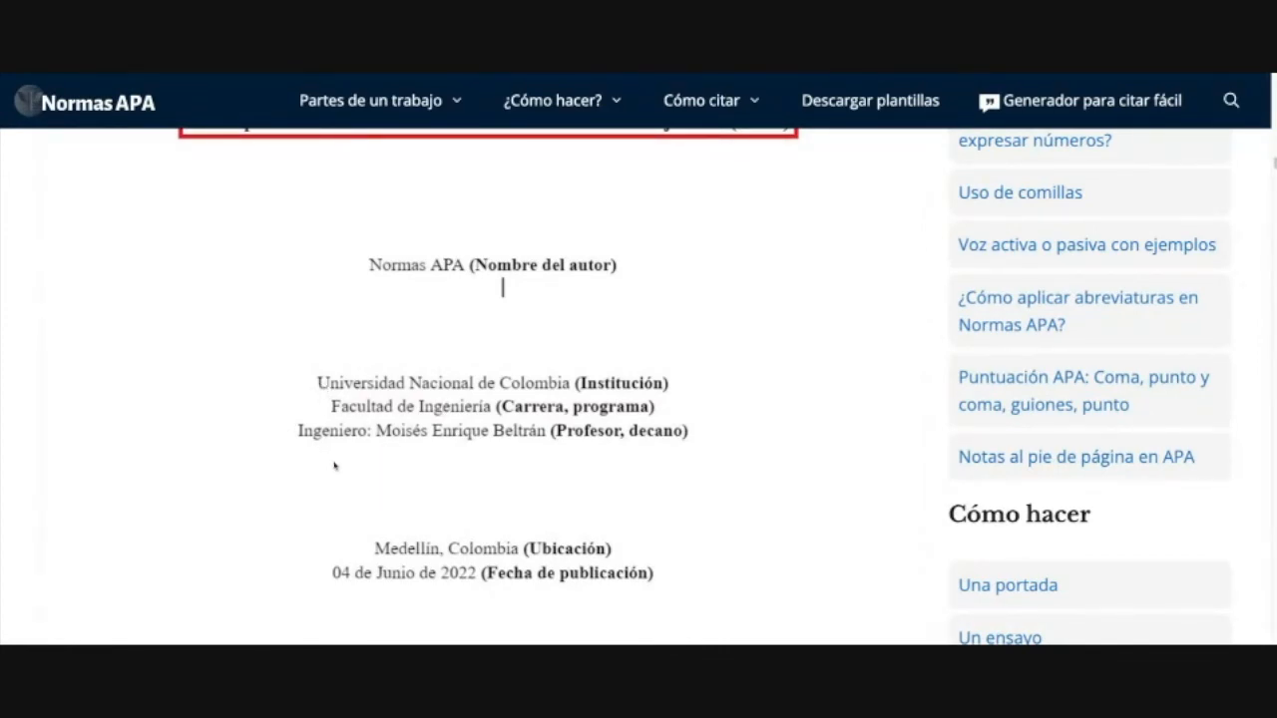
scroll(394, 464, "down", 2)
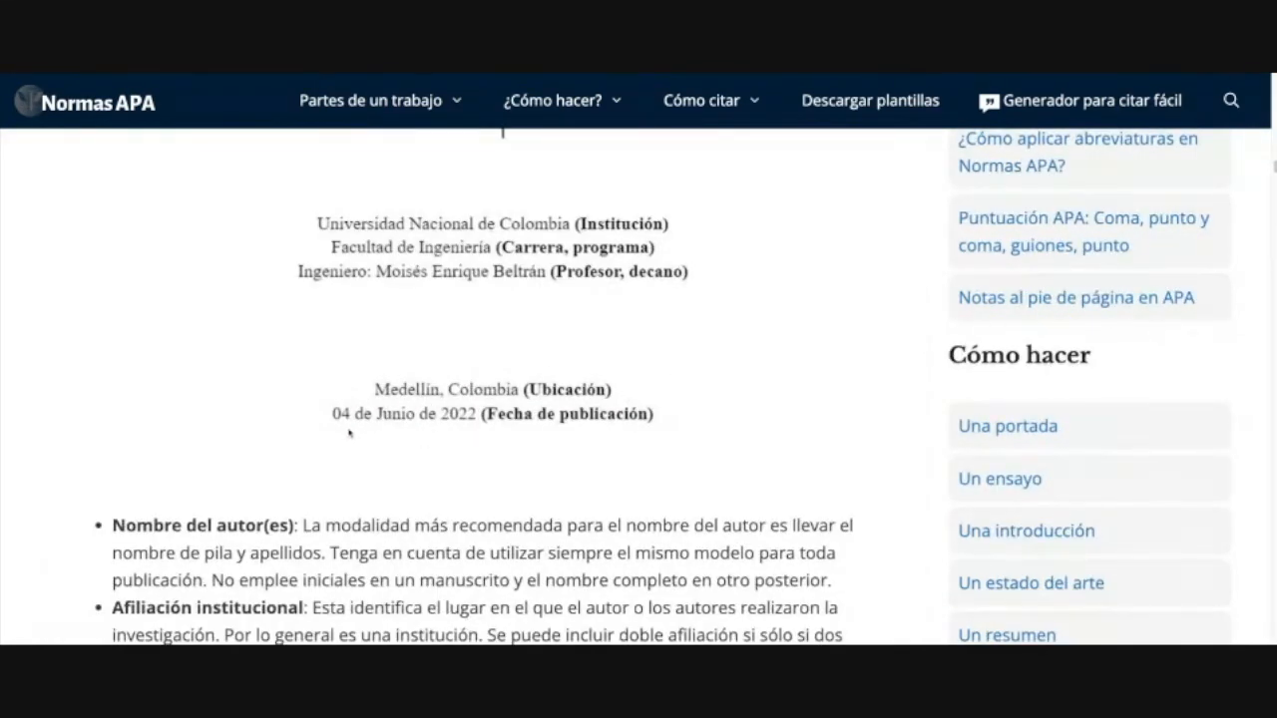
Step: Highlight the author name guidance, including the advice to use full names
scroll(511, 456, "down", 2)
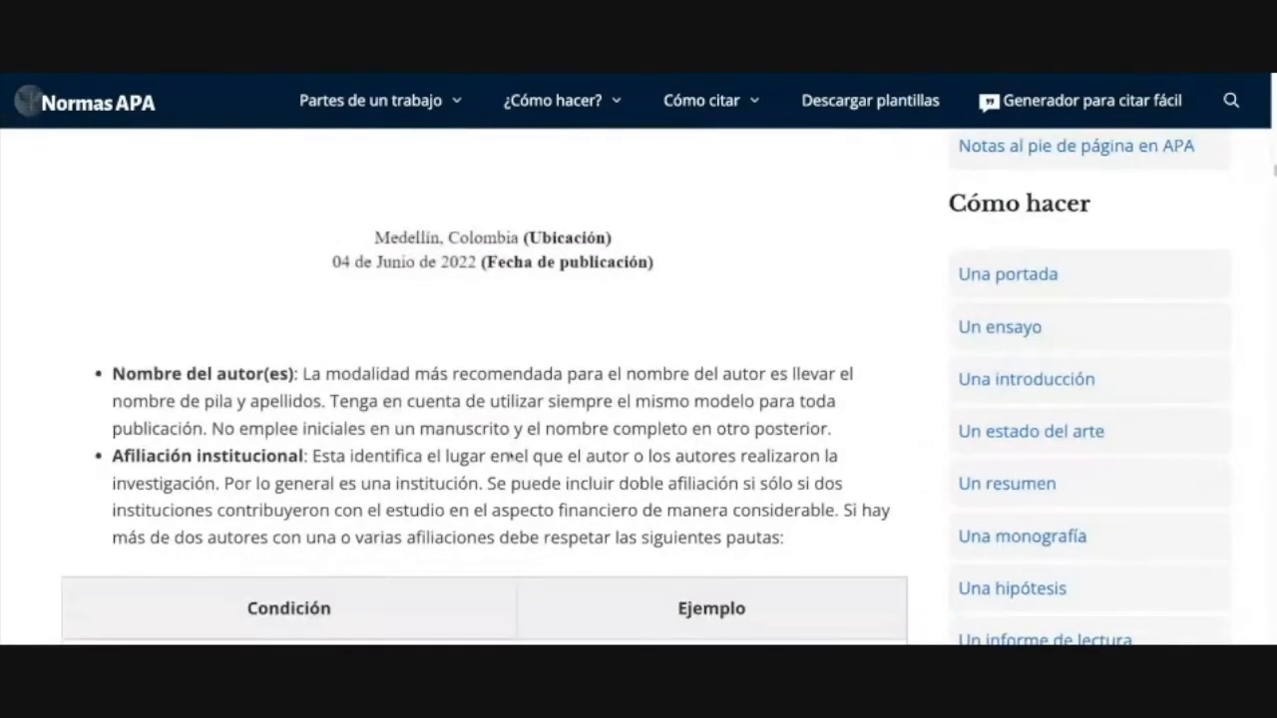
scroll(511, 456, "down", 1)
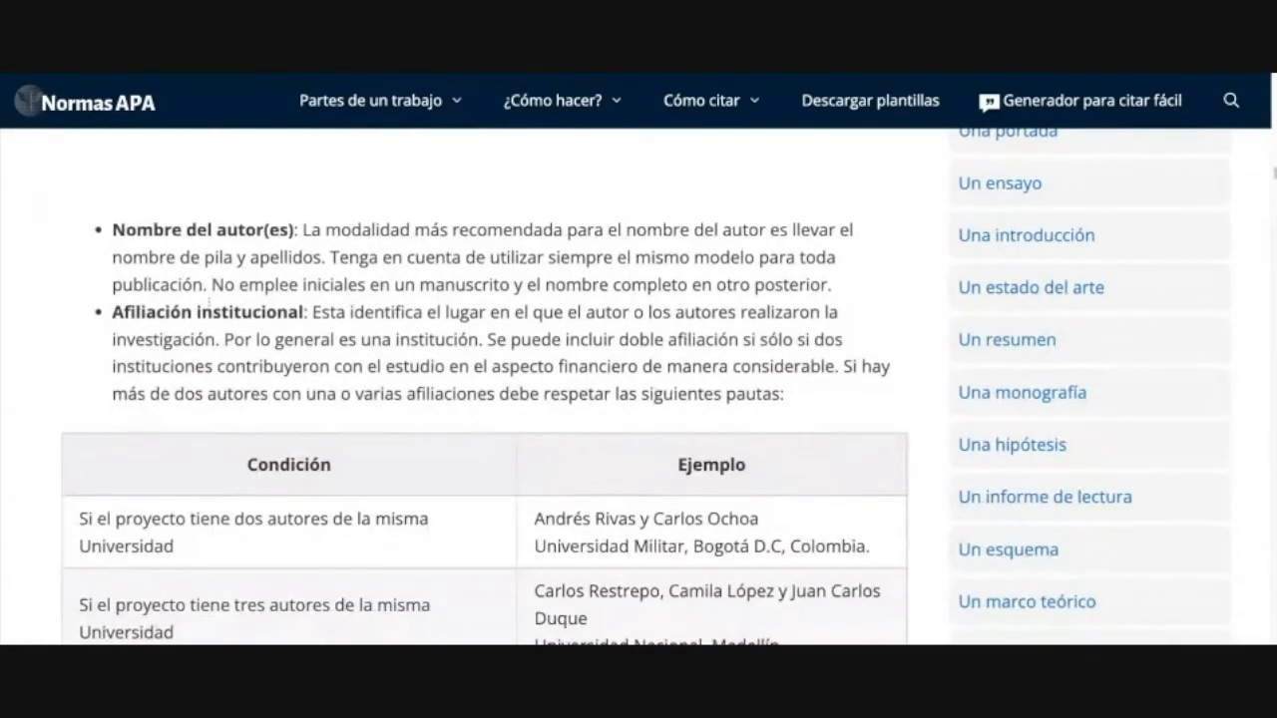
left_click_drag(113, 229, 542, 231)
left_click(535, 264)
left_click_drag(172, 262, 365, 285)
left_click_drag(640, 286, 746, 312)
left_click(746, 313)
Step: Highlight the affiliation rules for multiple authors and institutions' financial contribution
left_click_drag(257, 369, 421, 369)
left_click_drag(501, 366, 890, 369)
left_click_drag(135, 357, 285, 367)
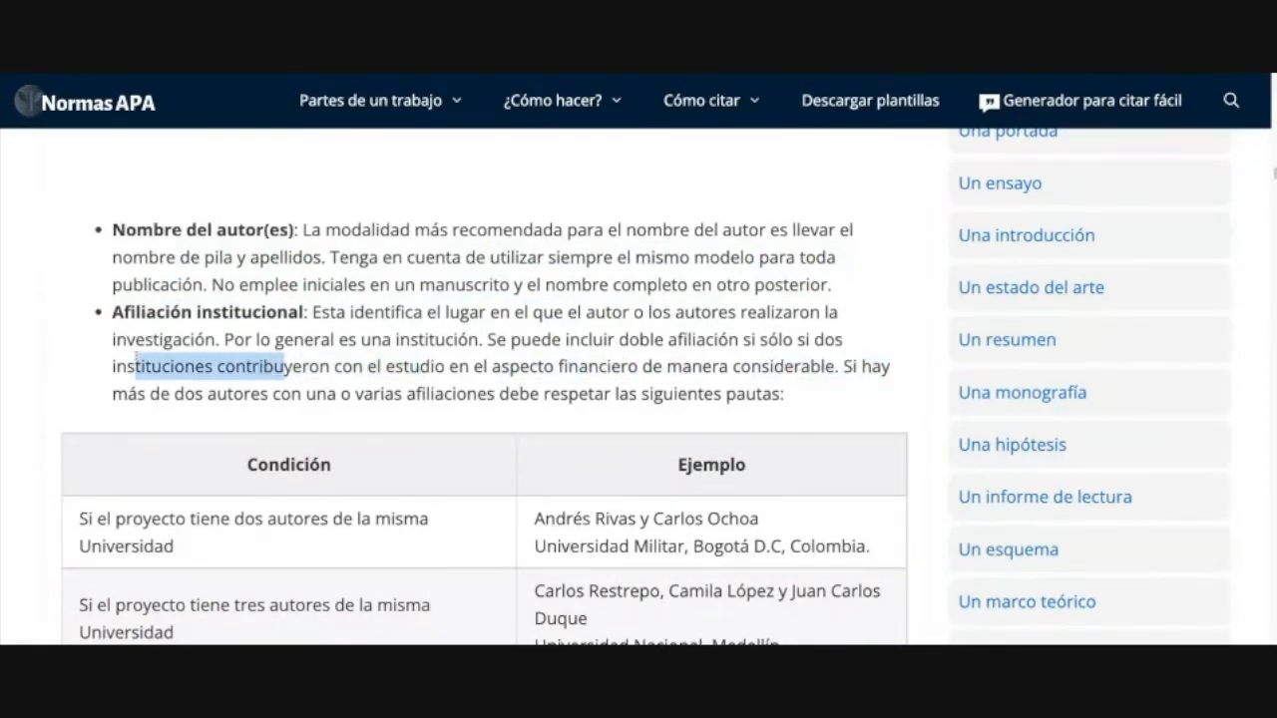
left_click_drag(368, 366, 653, 367)
left_click_drag(184, 369, 320, 369)
left_click_drag(354, 370, 728, 394)
left_click(728, 394)
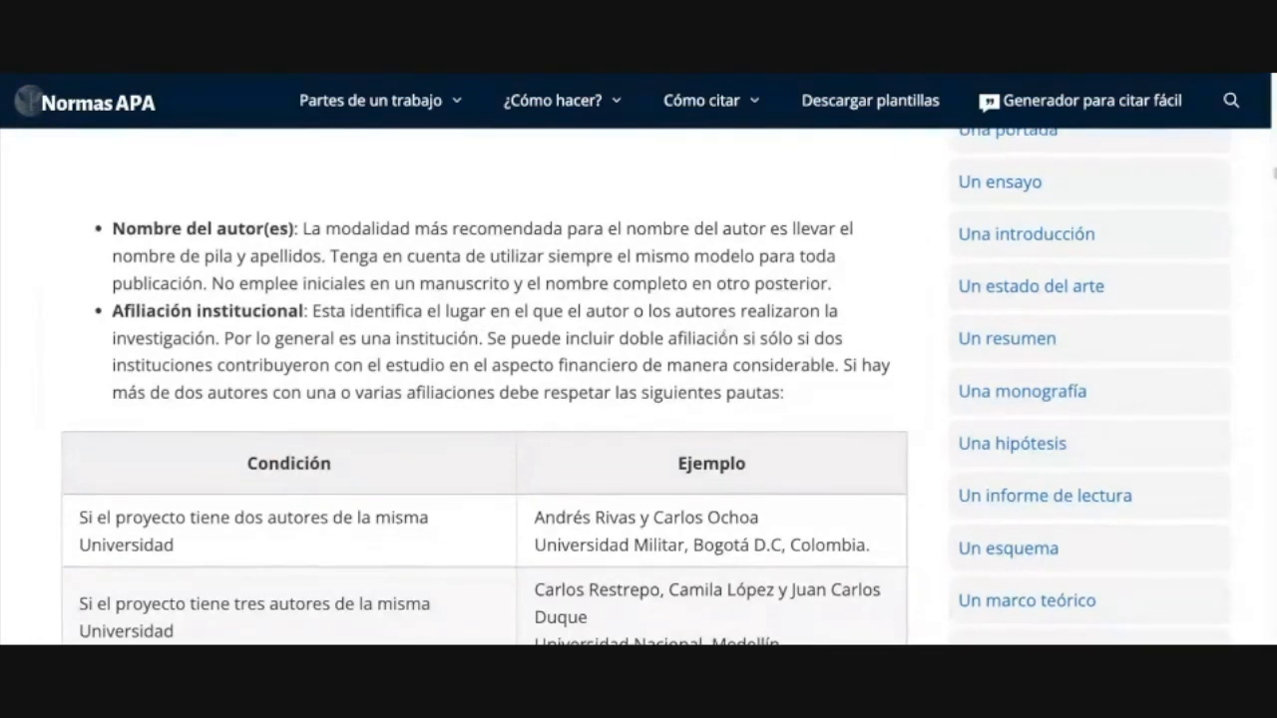
scroll(724, 334, "down", 2)
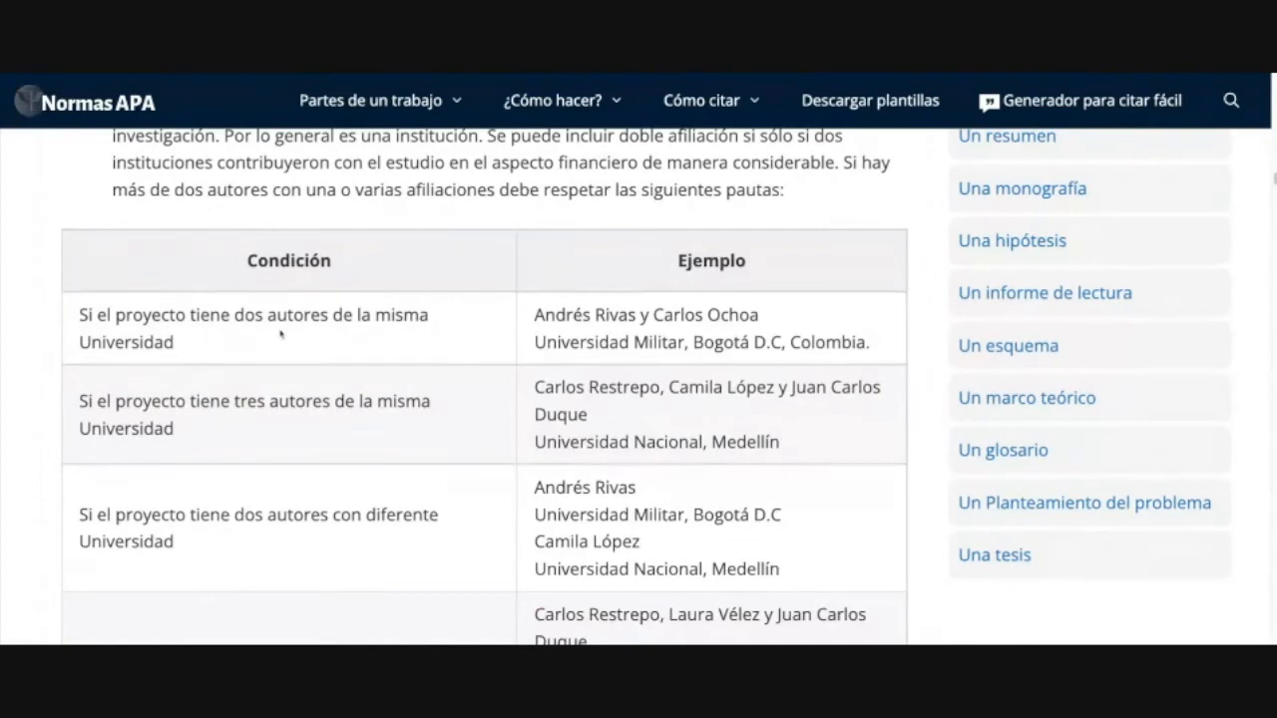
Step: Highlight the first two examples' authors and their Universidad Militar and Universidad Nacional affiliations
left_click_drag(98, 315, 216, 351)
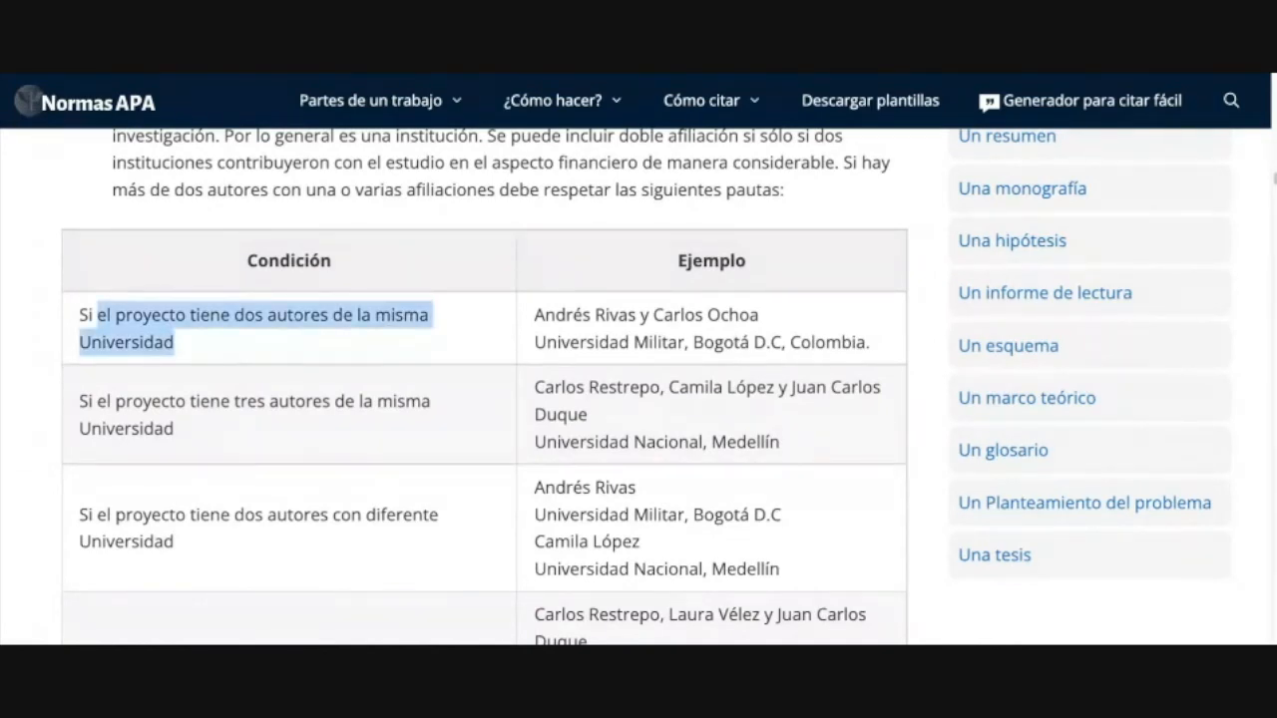
left_click_drag(538, 317, 732, 315)
left_click_drag(535, 342, 866, 342)
scroll(351, 417, "down", 1)
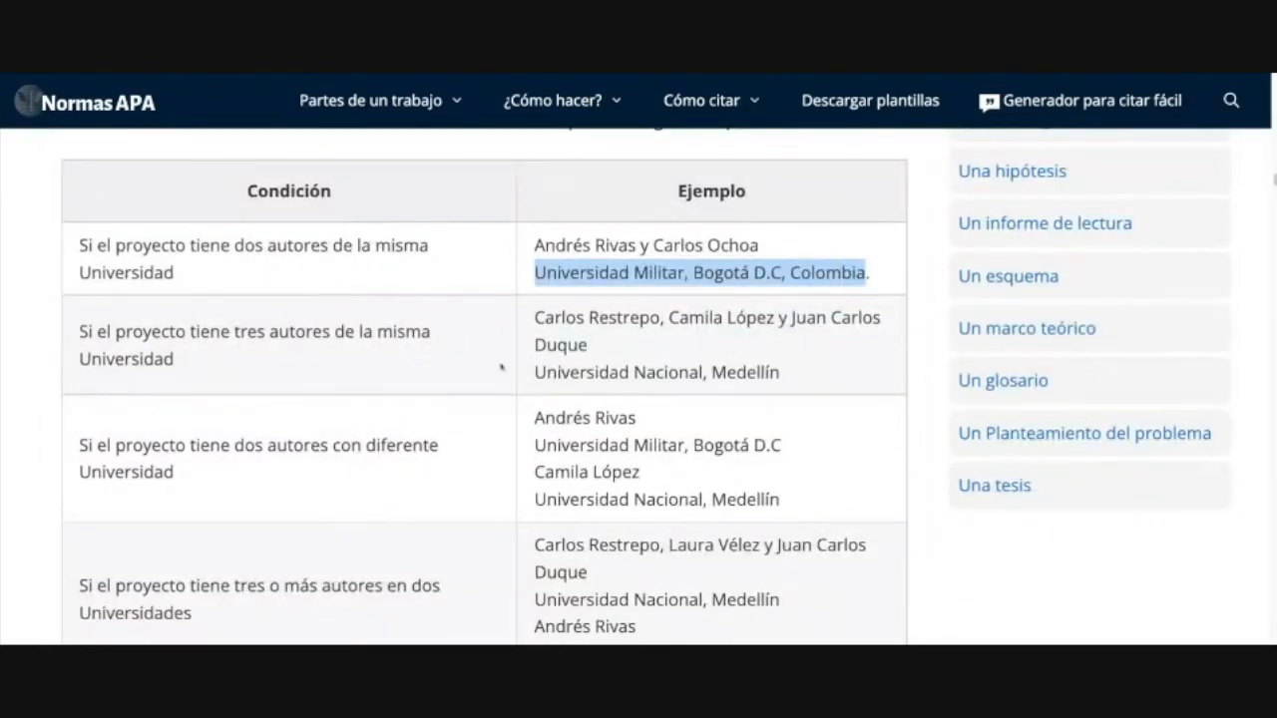
mouse_move(536, 319)
left_mouse_down()
mouse_move(631, 319)
mouse_move(538, 319)
left_mouse_up()
left_click_drag(816, 319, 855, 319)
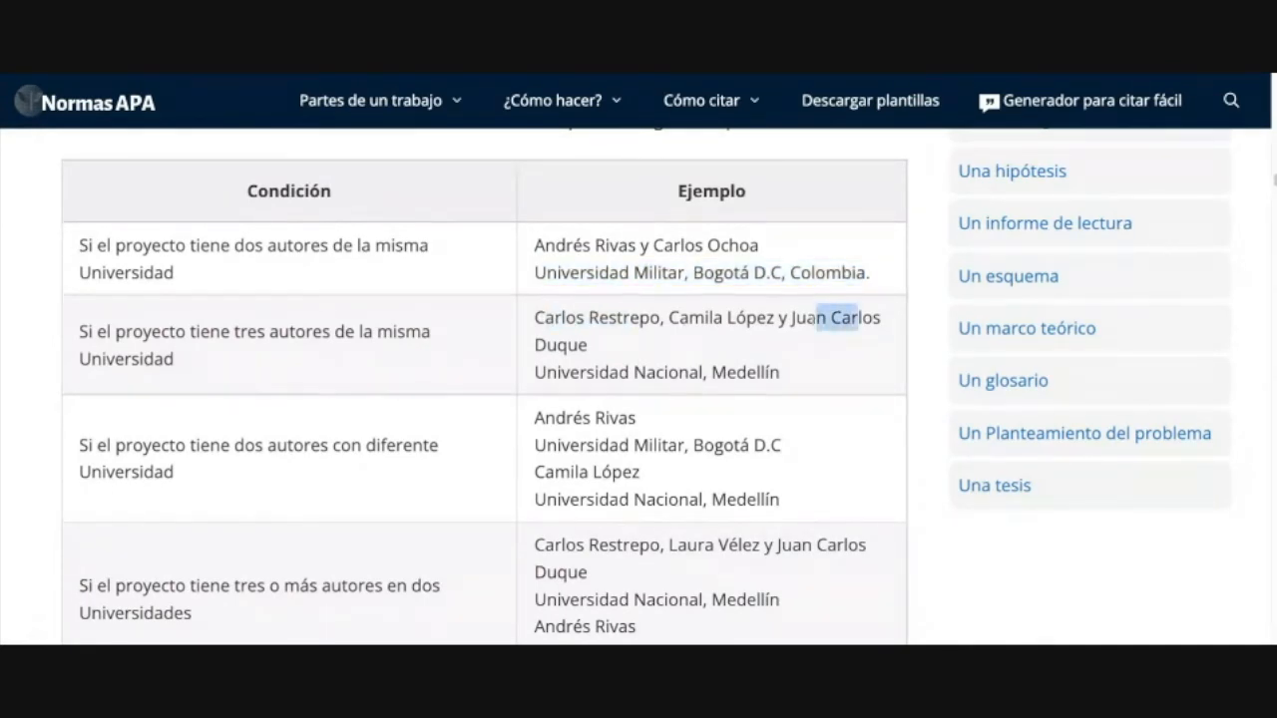
left_click_drag(535, 372, 770, 374)
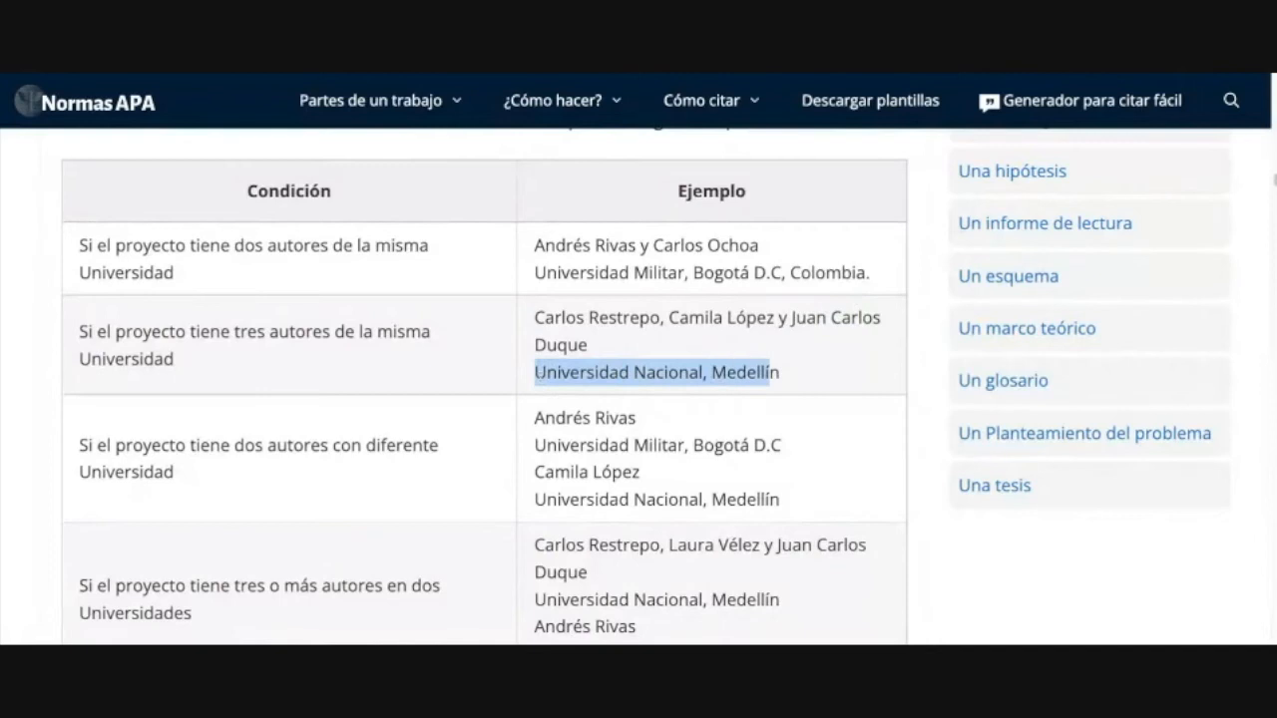
scroll(710, 408, "down", 2)
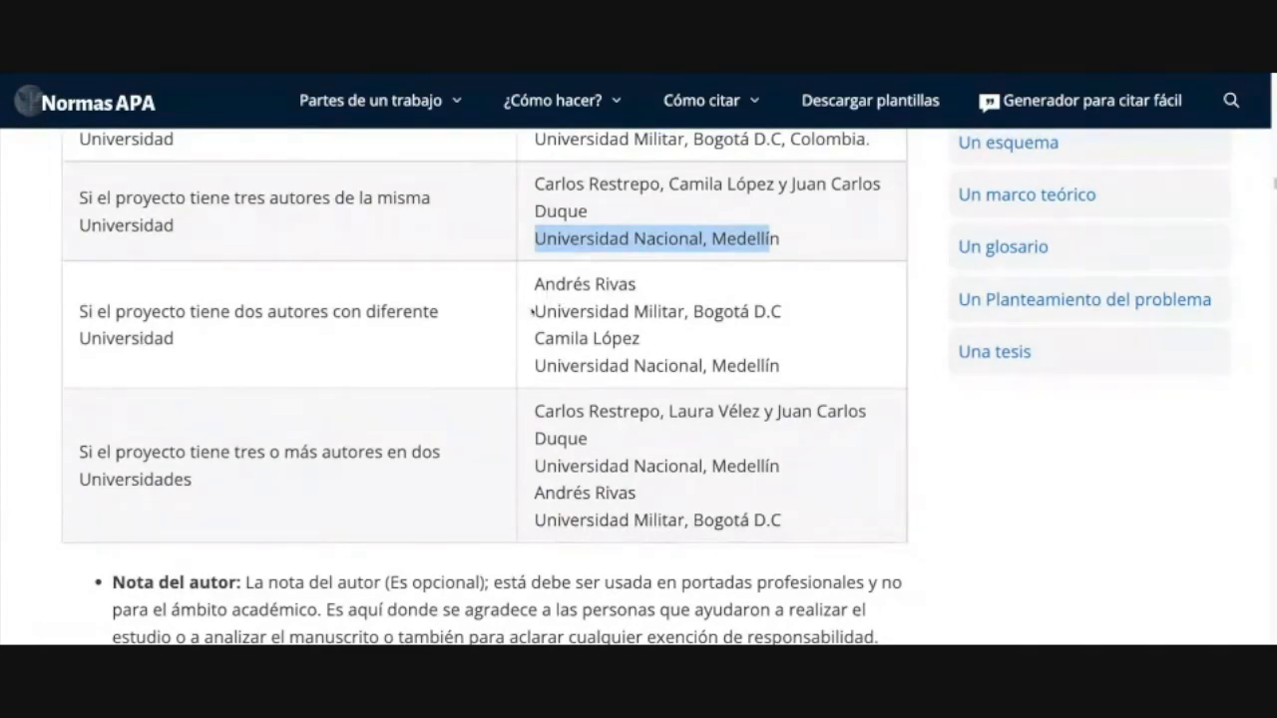
Step: Highlight authors and Universidad Militar / Universidad Nacional, Medellín affiliations in the remaining examples
left_click_drag(533, 311, 771, 311)
left_click_drag(533, 339, 640, 340)
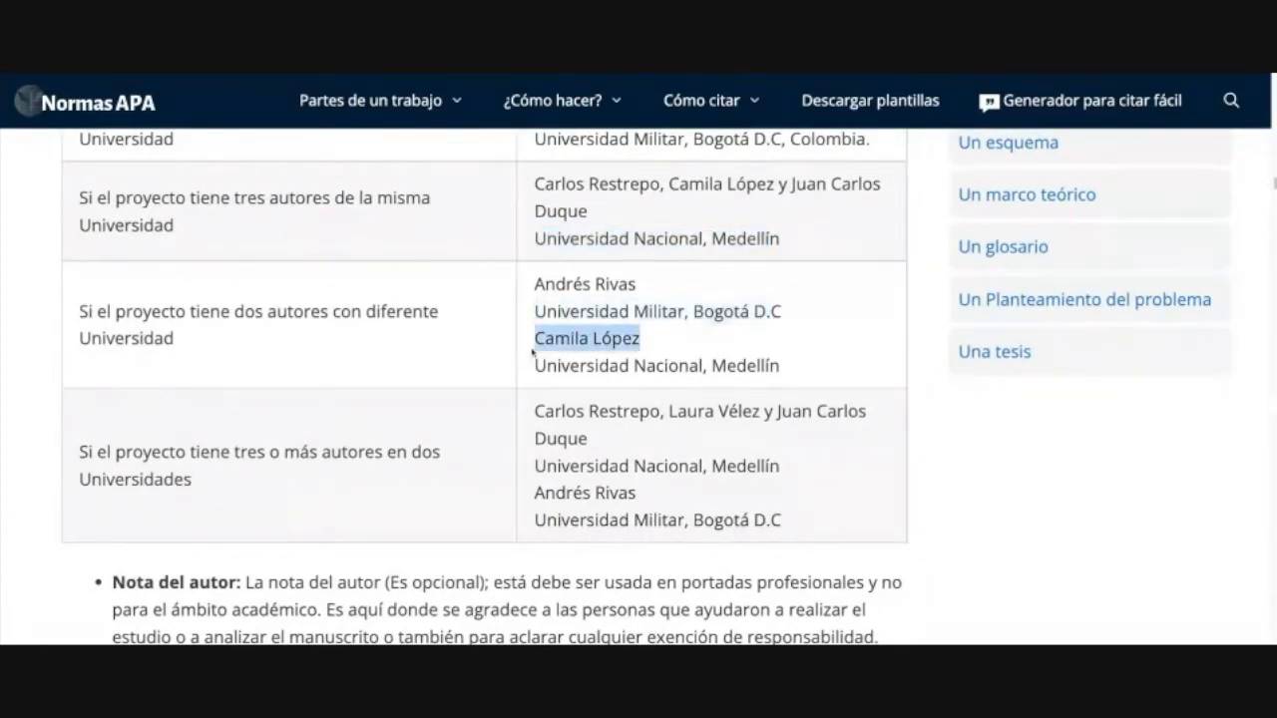
left_click_drag(547, 367, 783, 368)
scroll(776, 371, "down", 1)
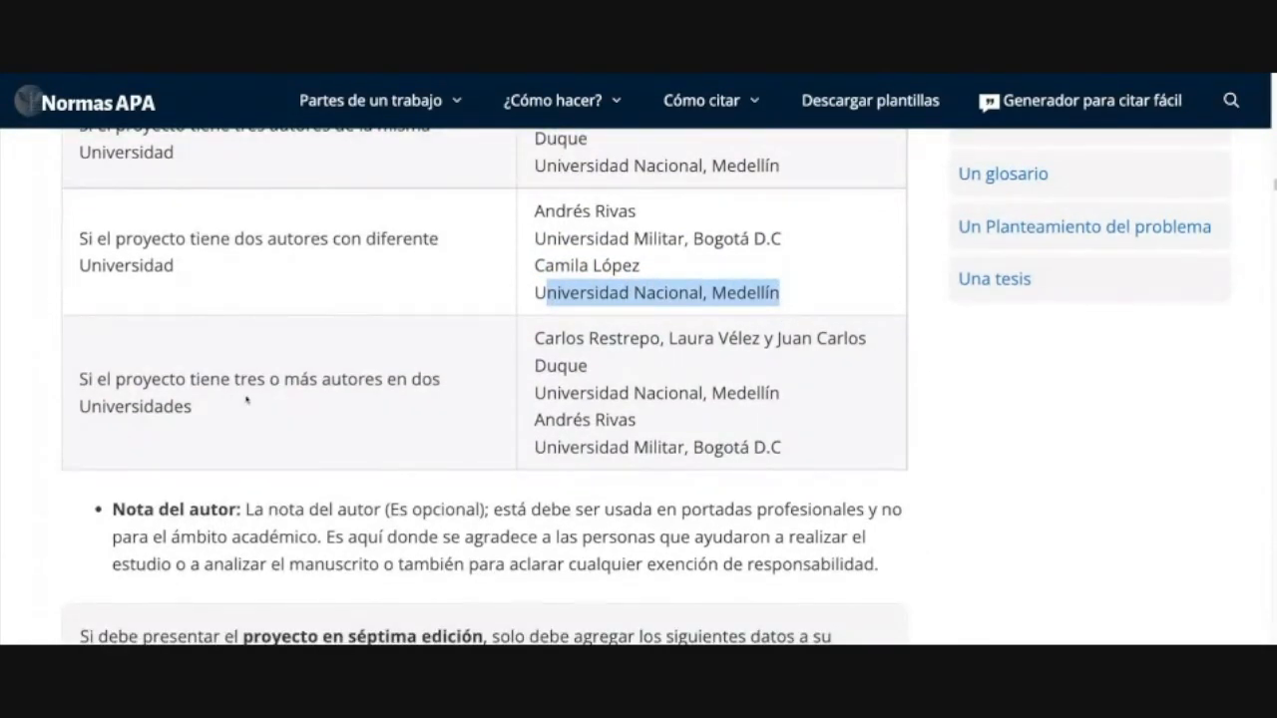
left_click_drag(552, 338, 838, 338)
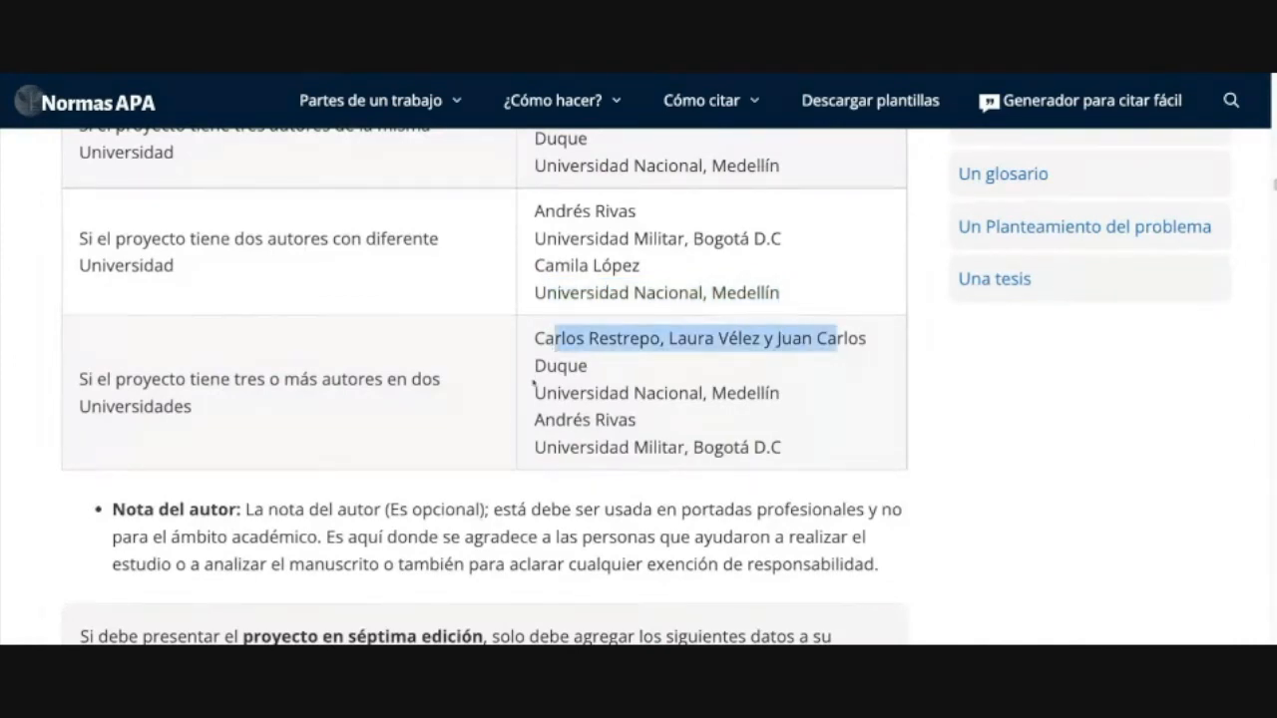
left_click_drag(556, 393, 746, 393)
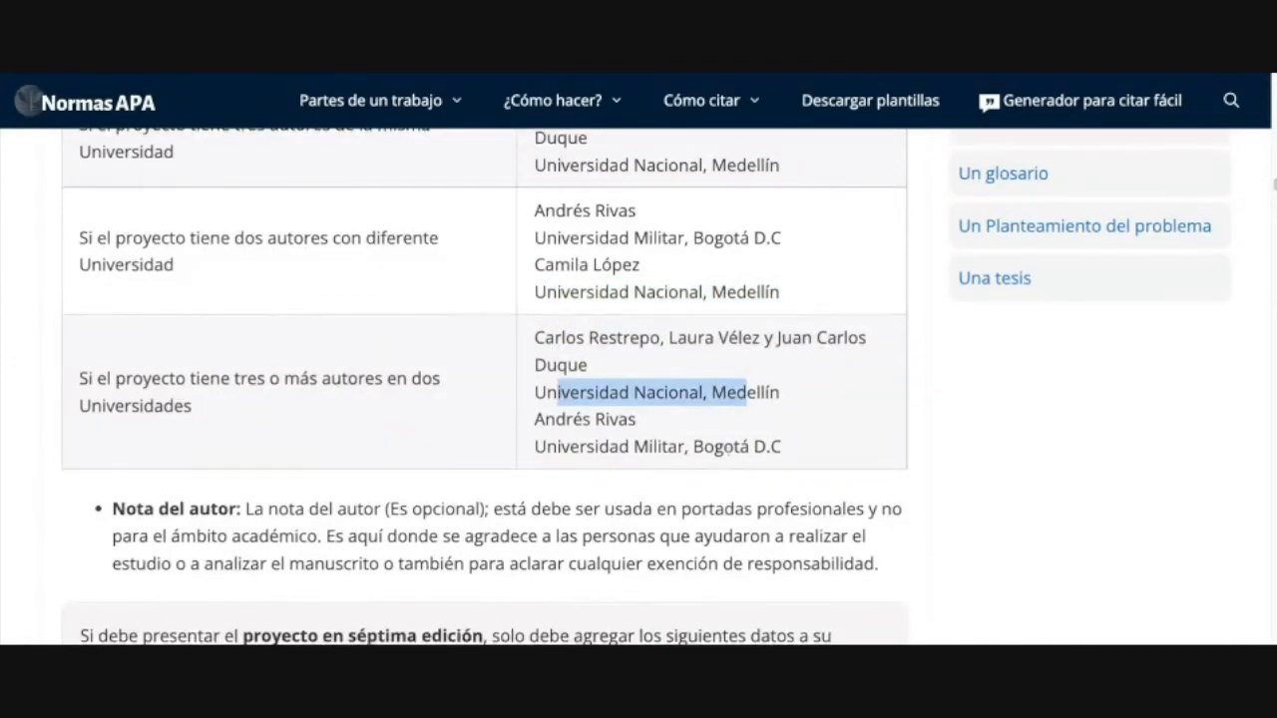
scroll(573, 439, "down", 2)
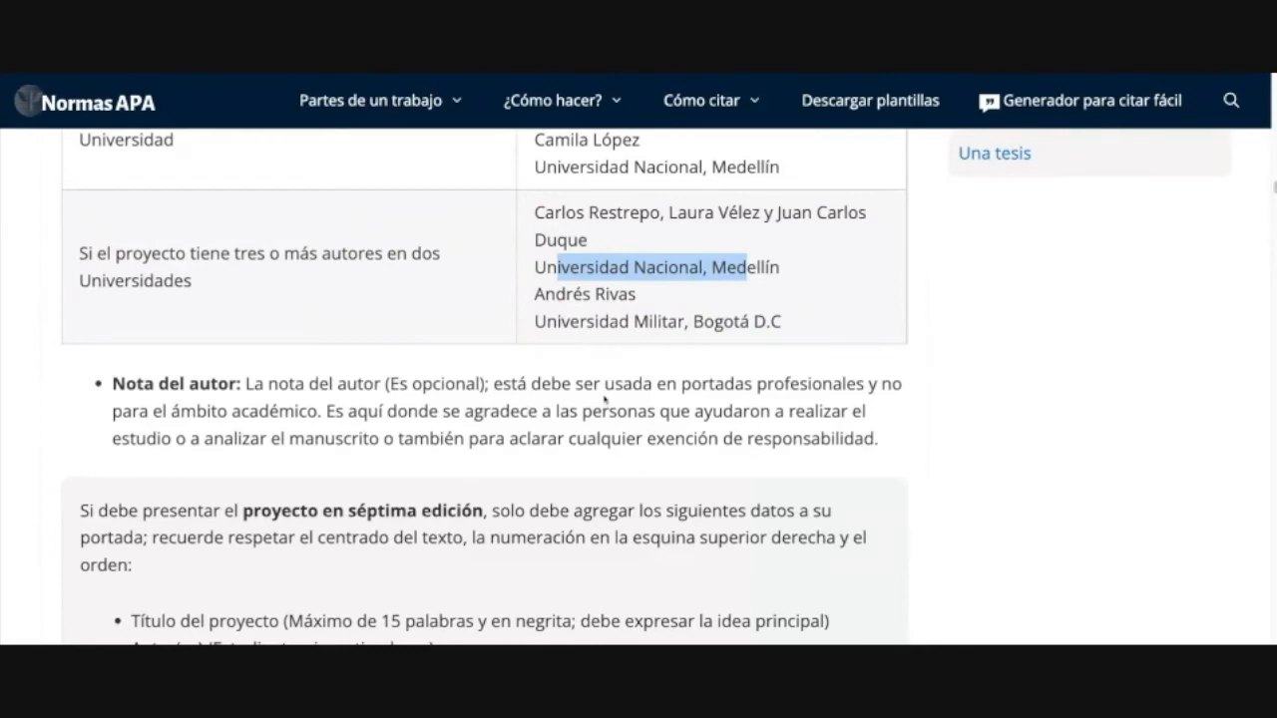
Step: Select the whole Nota del autor paragraph before leaving the guide
scroll(605, 397, "down", 2)
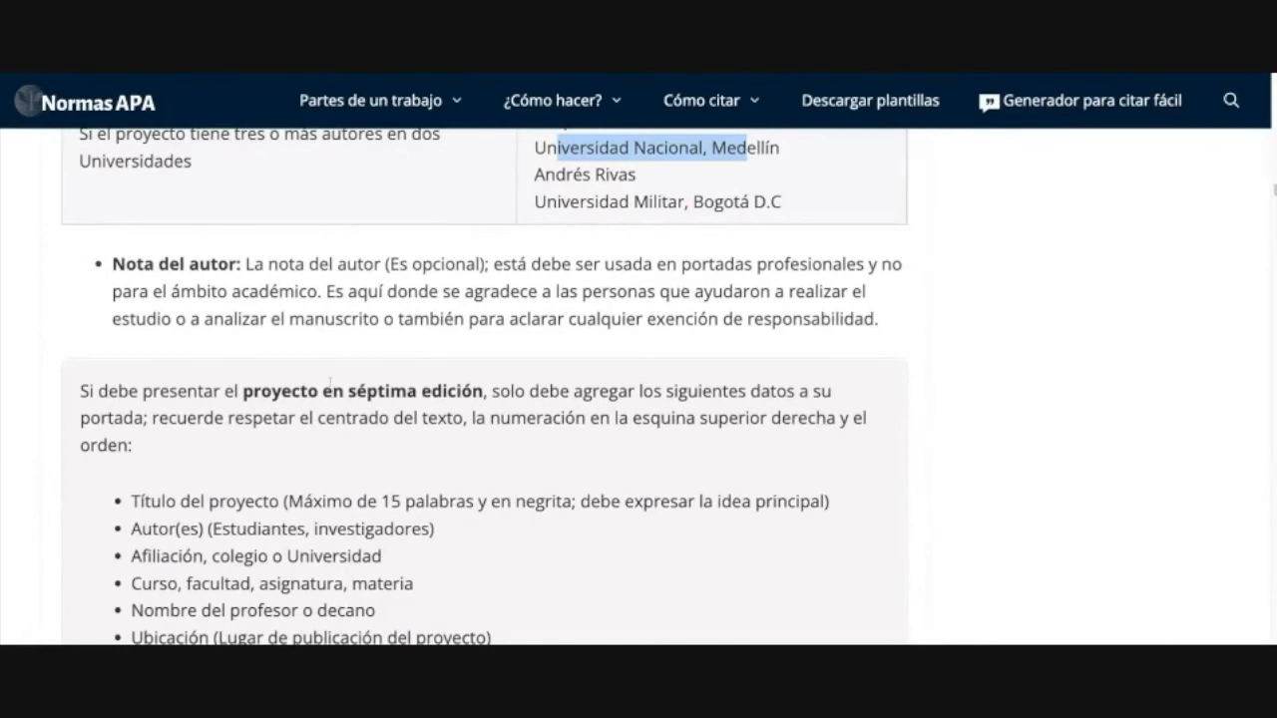
left_click_drag(896, 327, 637, 321)
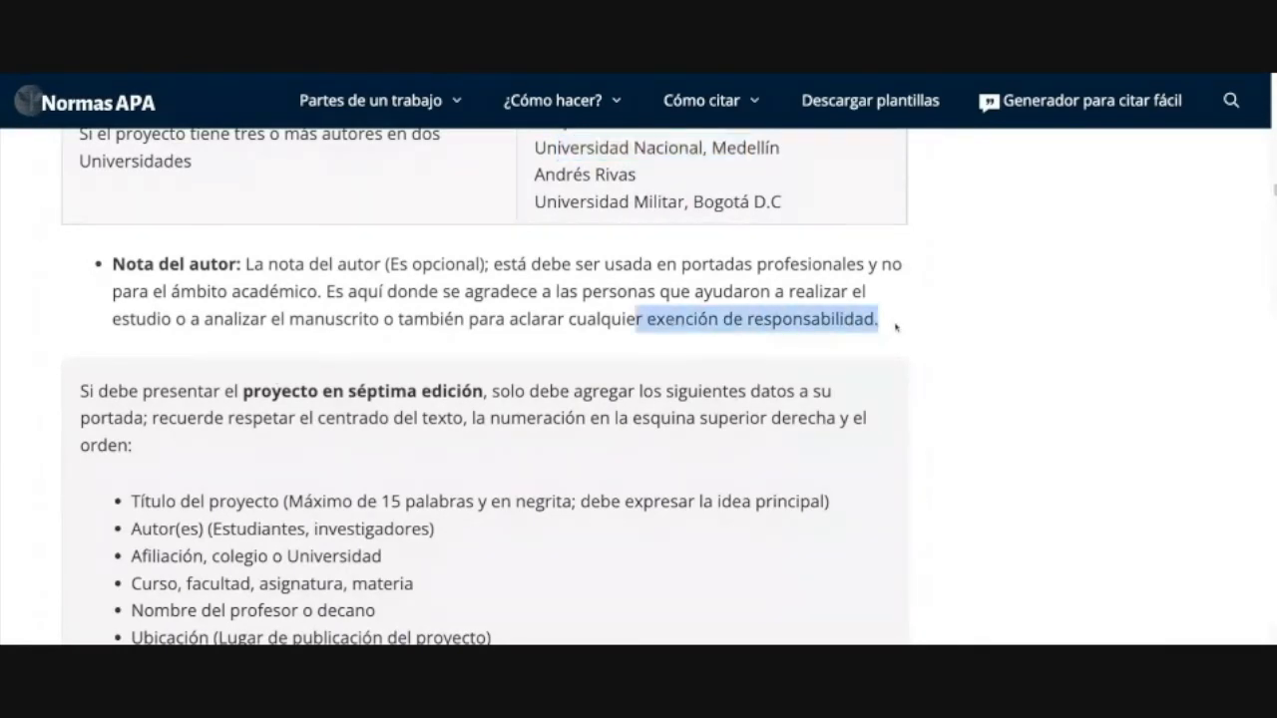
triple_click(896, 327)
scroll(382, 345, "down", 1)
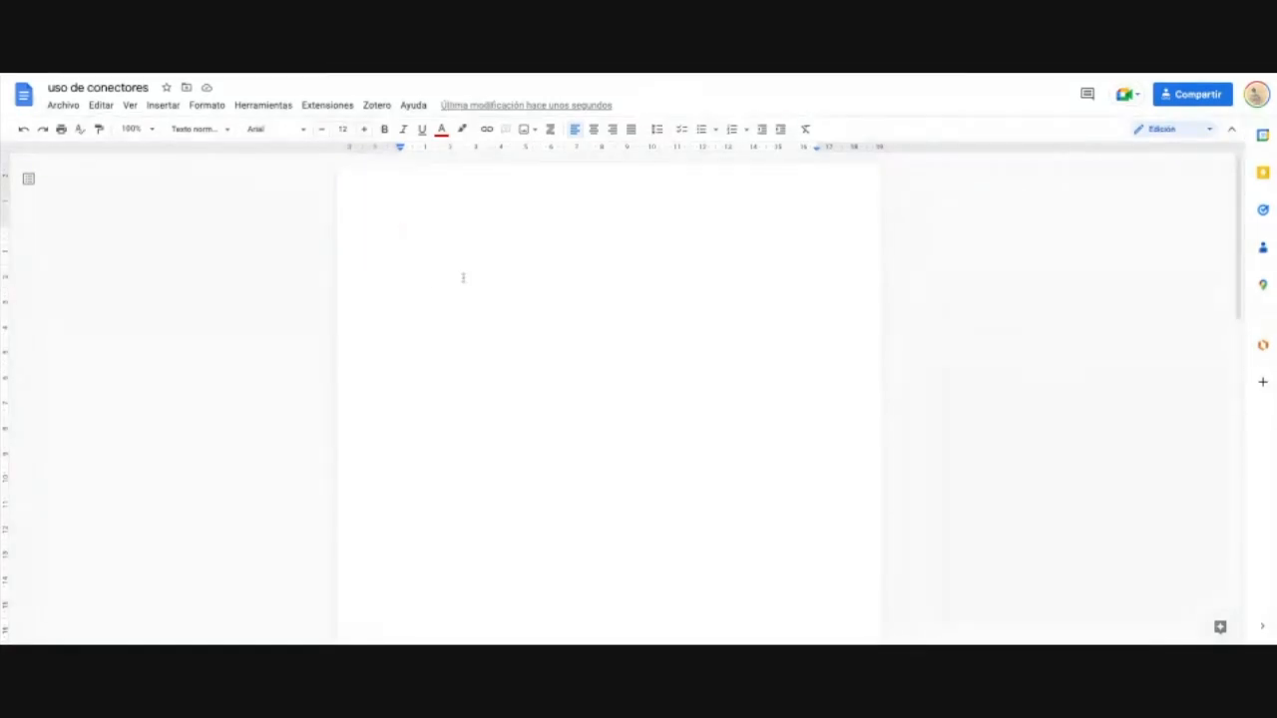
Step: Type the title 'Los conectores en la redacción de textos académicos' with a capital L
type("los conectores en l")
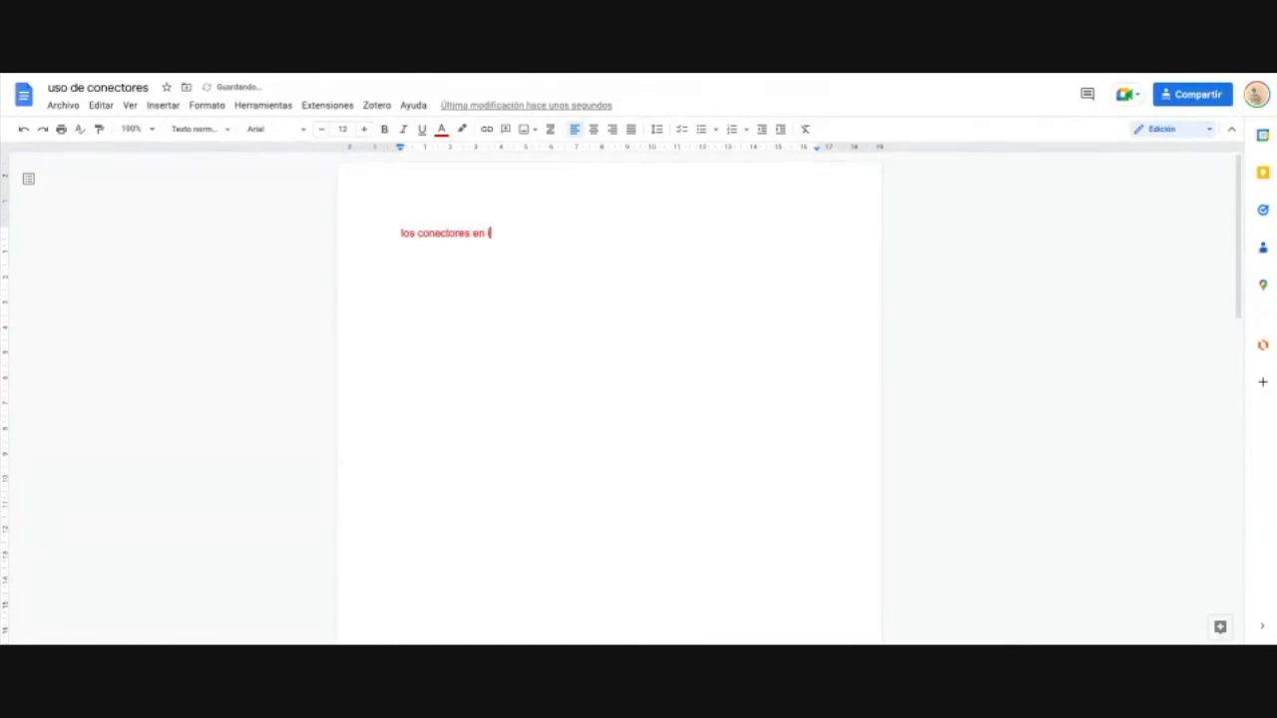
type("a redacción de texto:")
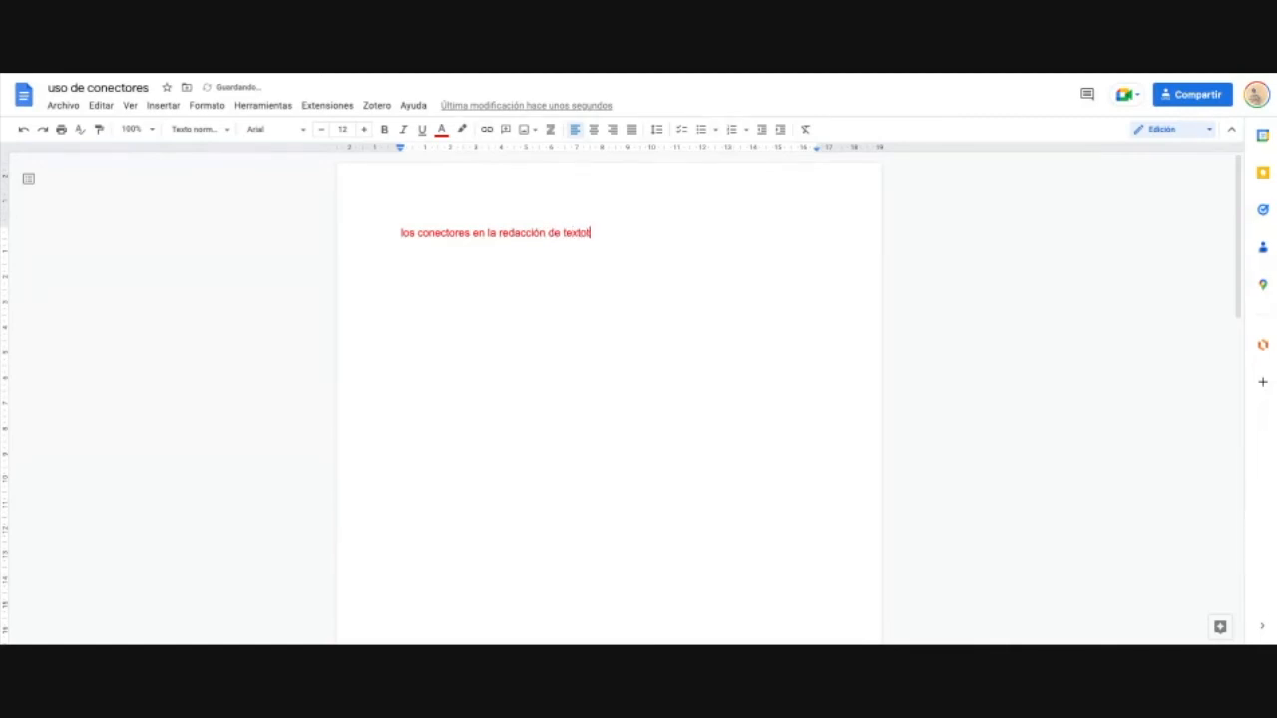
key("BackSpace")
type("s académicos")
left_click(401, 232)
type("L")
key("Delete")
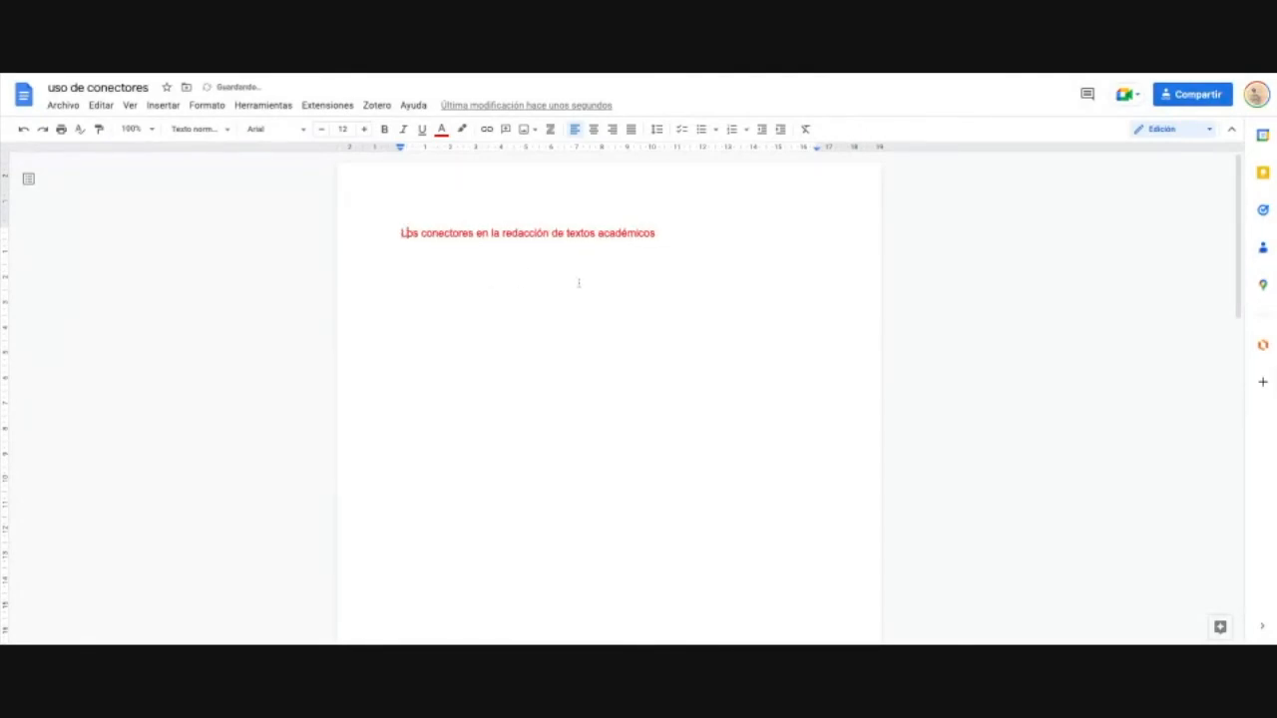
Step: Add blank lines below the title and paste the author's name there
left_click_drag(682, 228, 400, 235)
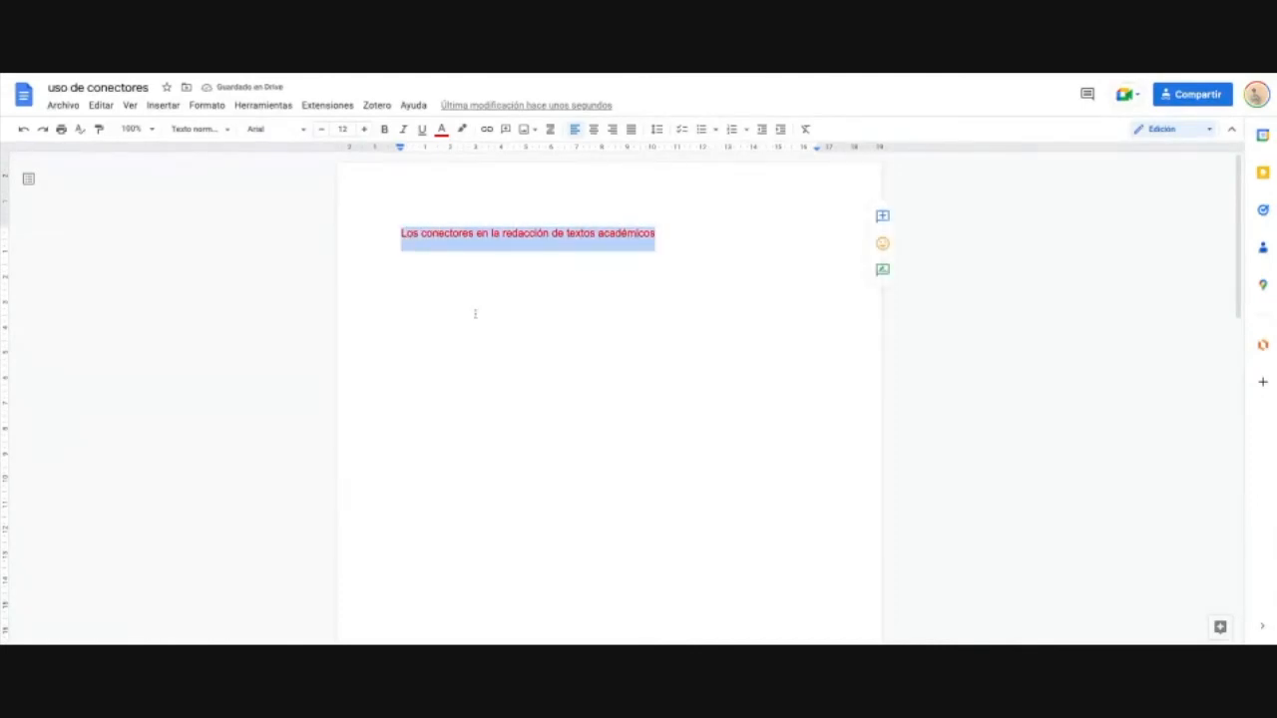
left_click(475, 313)
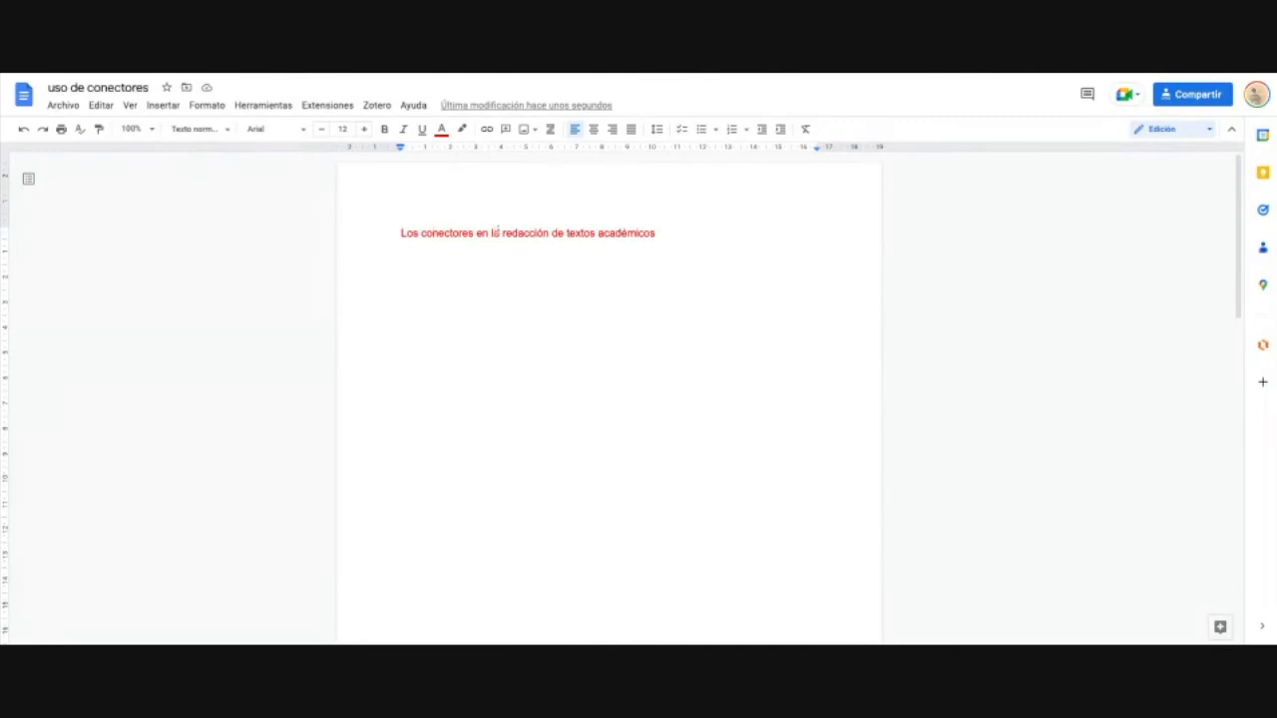
left_click(676, 242)
key("ctrl+shift+Left")
key("ctrl+shift+Left")
key("ctrl+shift+Left")
key("ctrl+shift+Left")
key("ctrl+shift+Left")
key("ctrl+shift+Left")
key("ctrl+shift+Left")
left_click(727, 234)
key("Return")
key("Return")
key("Return")
type("Kevin Mejia")
Step: Start a university line below the author, capitalising the first word
key("Return")
key("Return")
key("Return")
type("universisdad")
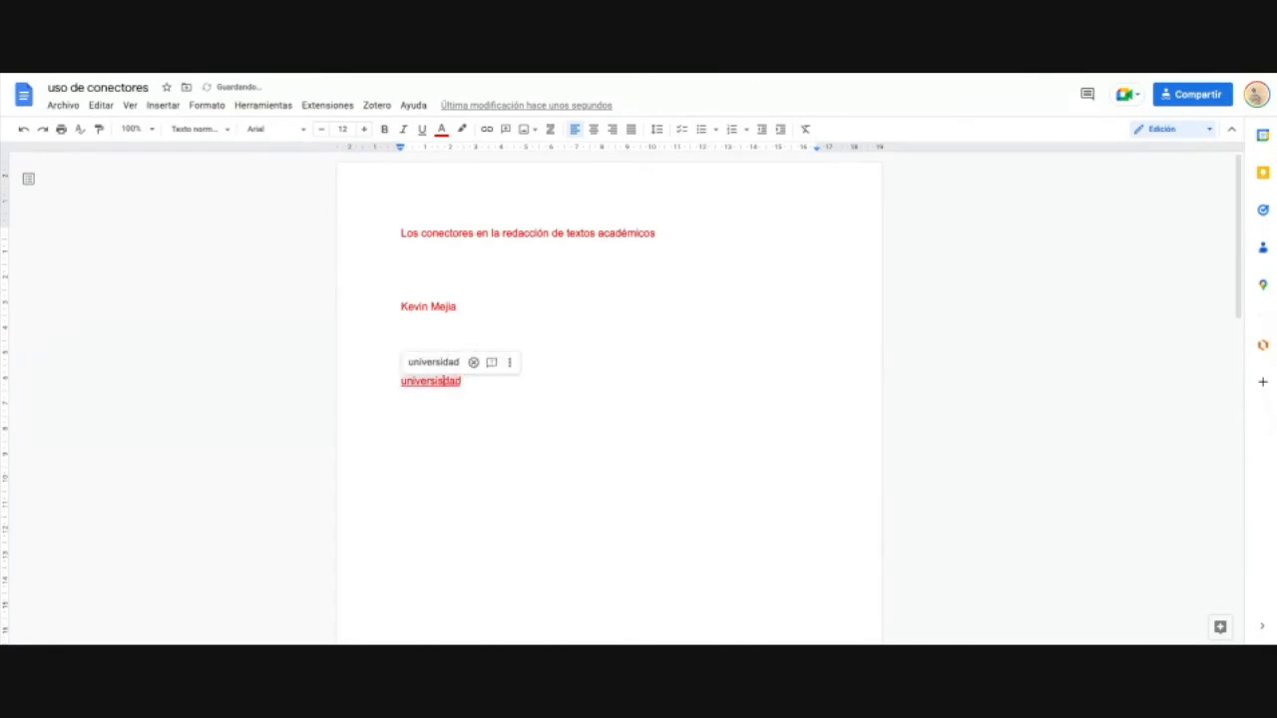
left_click(401, 381)
key("Delete")
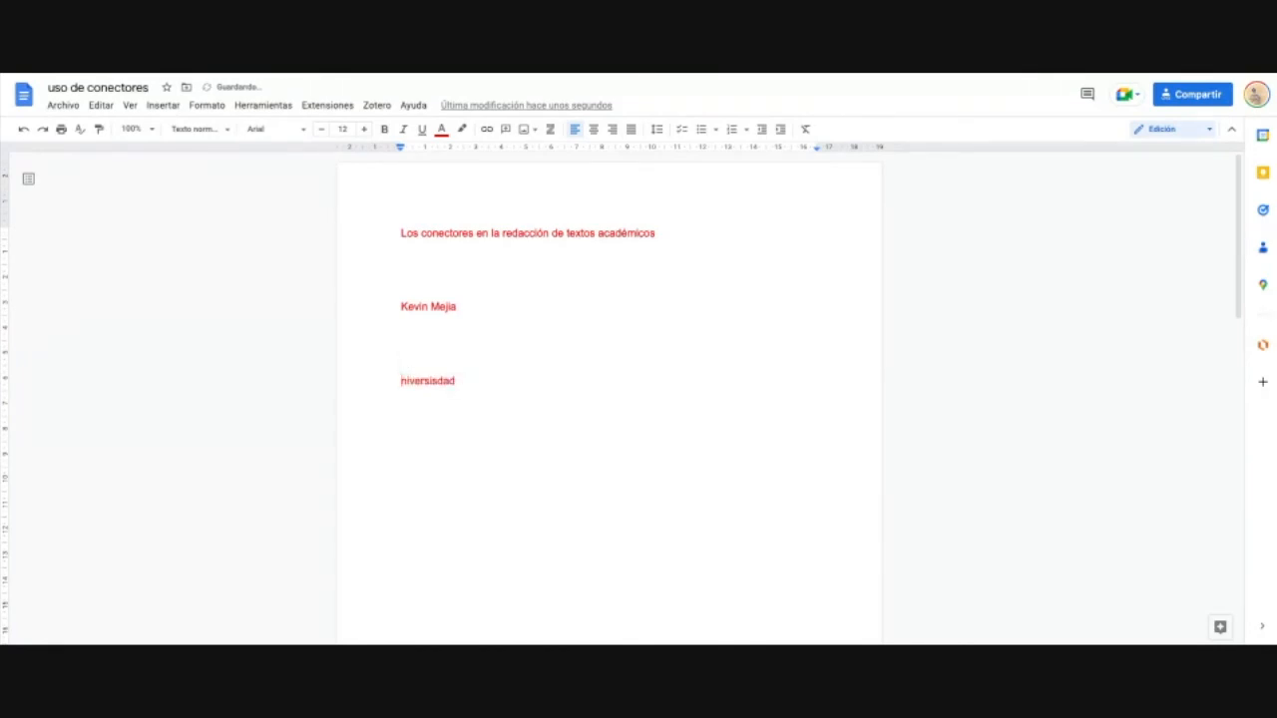
type("U")
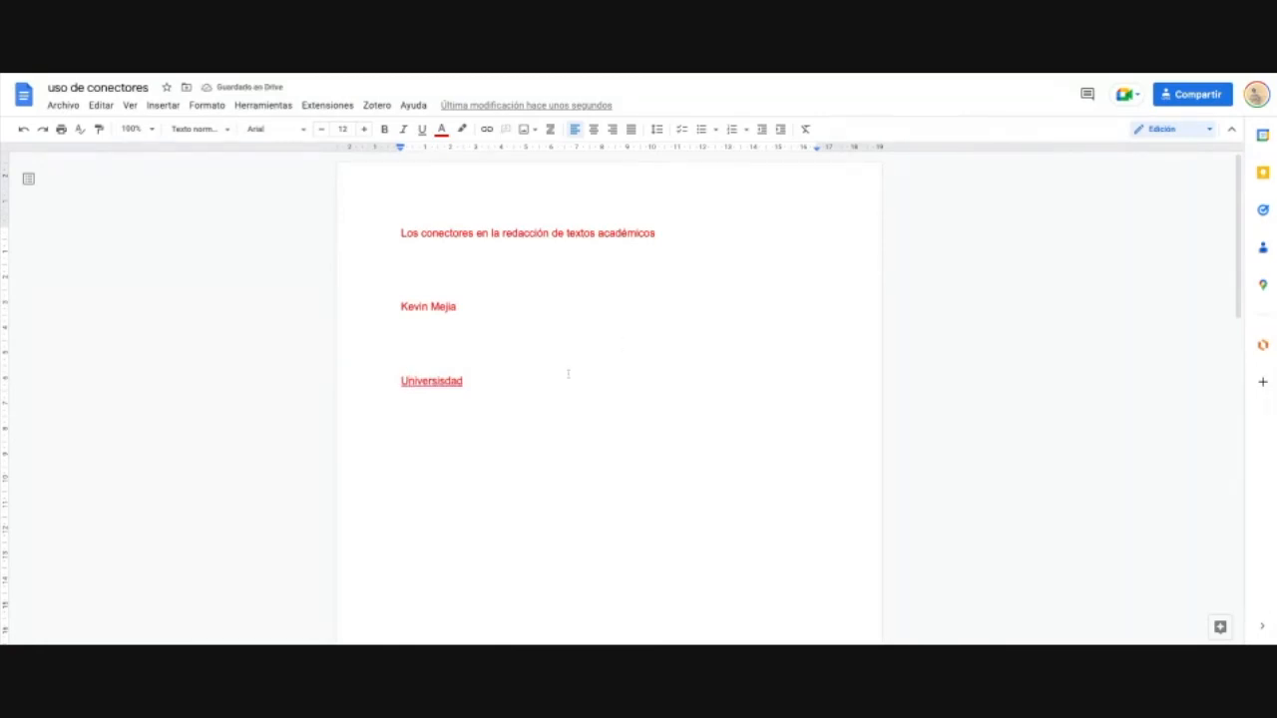
left_click(462, 381)
Step: Complete it as 'Universidad regional de Santa Rosa', fixing capitals and the spelling
type("regional de ")
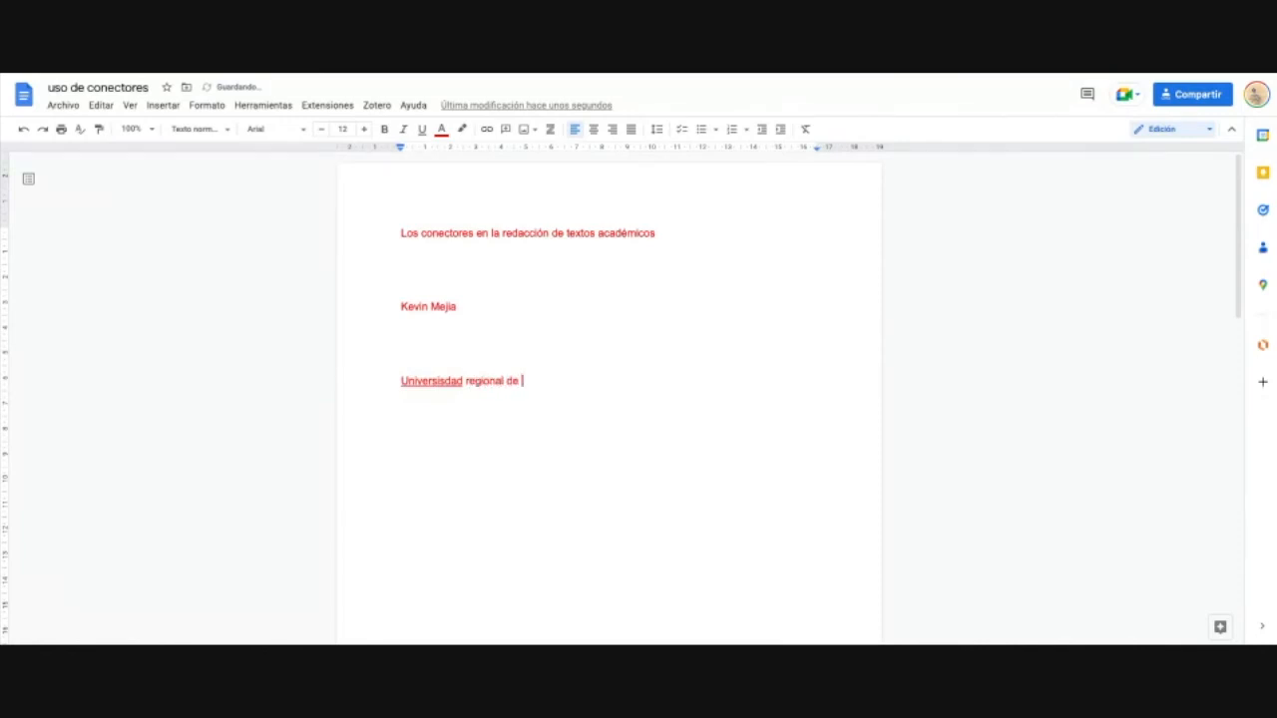
type("santa rosa")
key("Left")
key("Left")
key("Left")
key("Left")
key("Left")
key("Delete")
type("R")
key("Left")
key("Left")
key("Left")
key("Left")
key("Left")
key("Left")
key("BackSpace")
type("S")
left_click(445, 381)
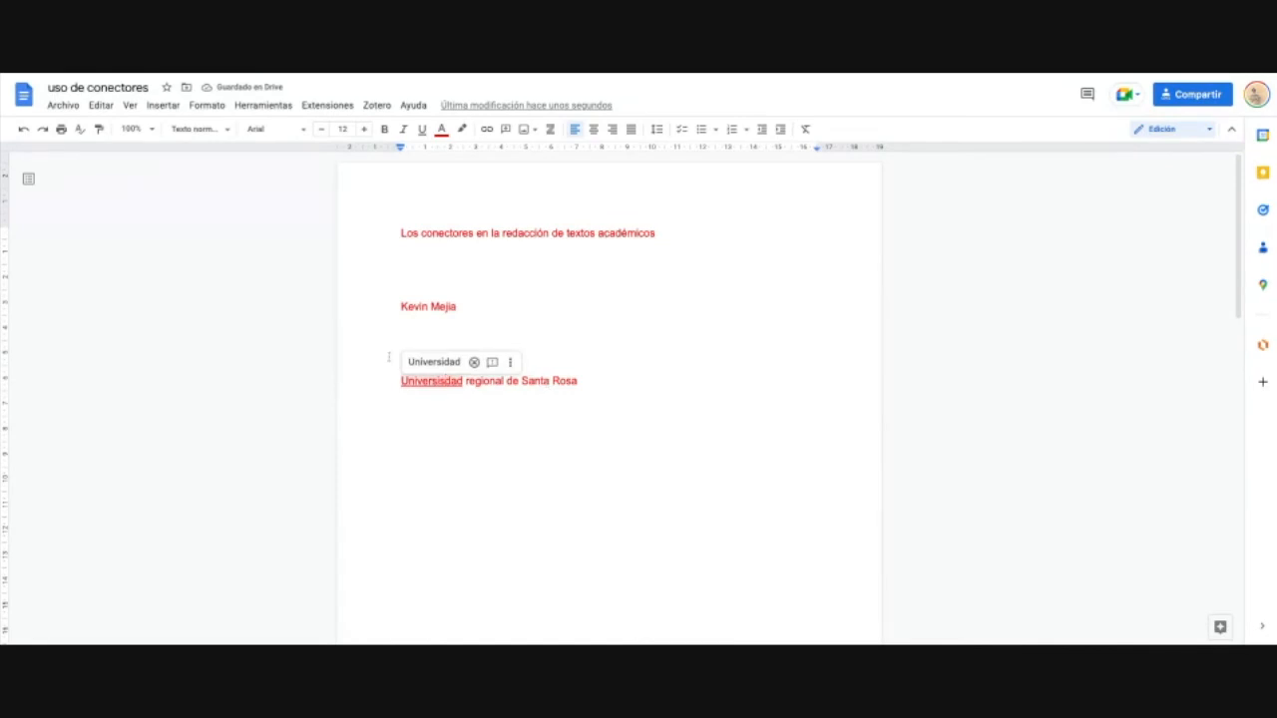
left_click(417, 363)
Step: Add the line 'departamento de administración de empresas' and a 'Profesor' line with the professor's name
key("Return")
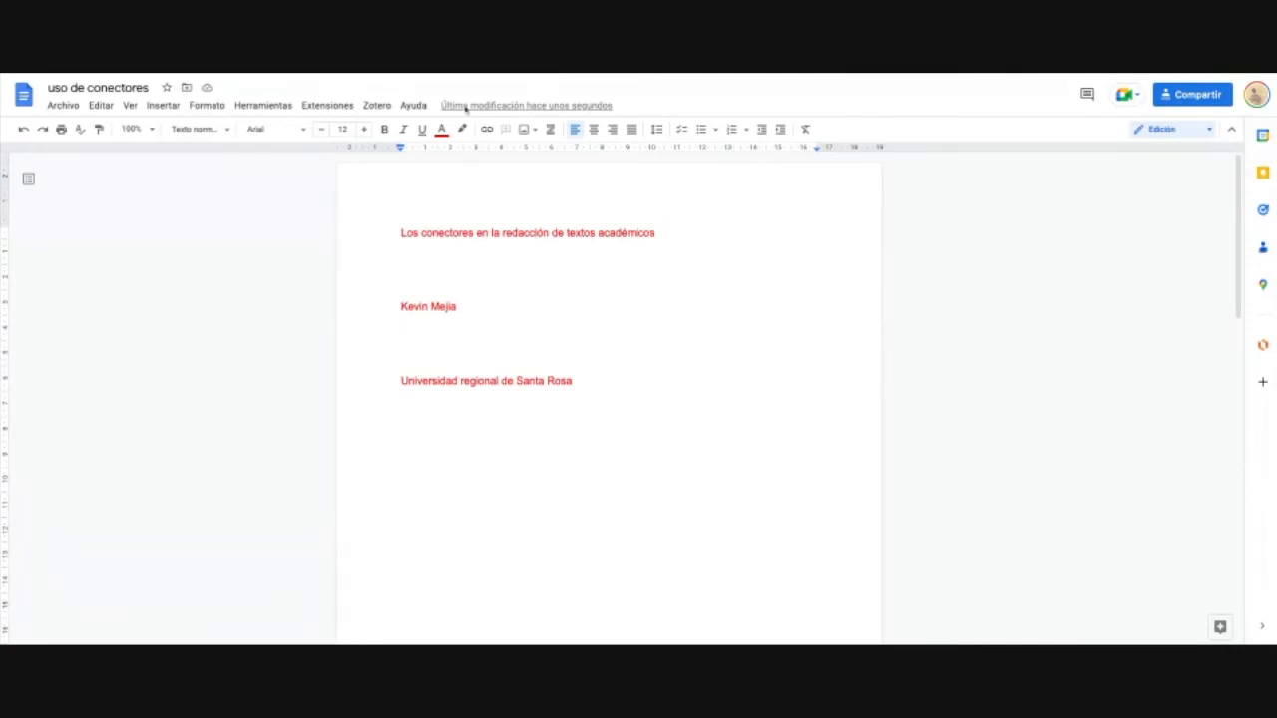
type("departamento de administración ")
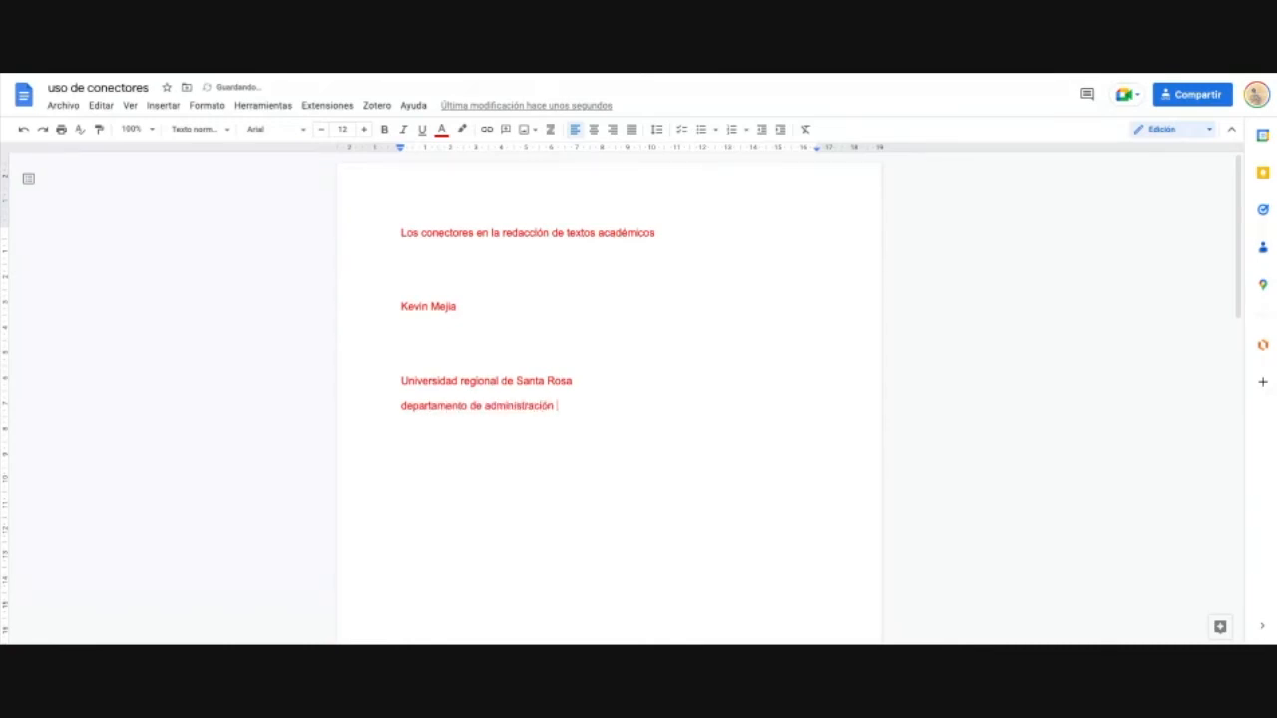
type("de empresas")
key("Return")
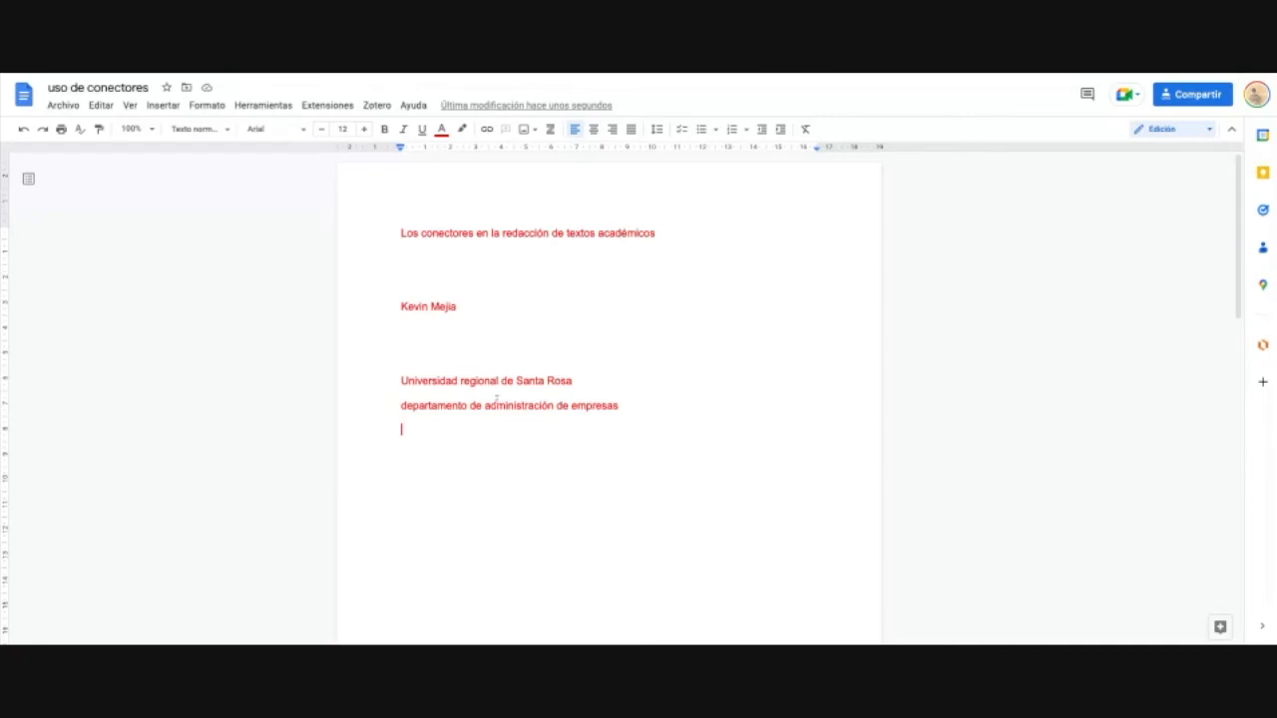
type("ingeniero K")
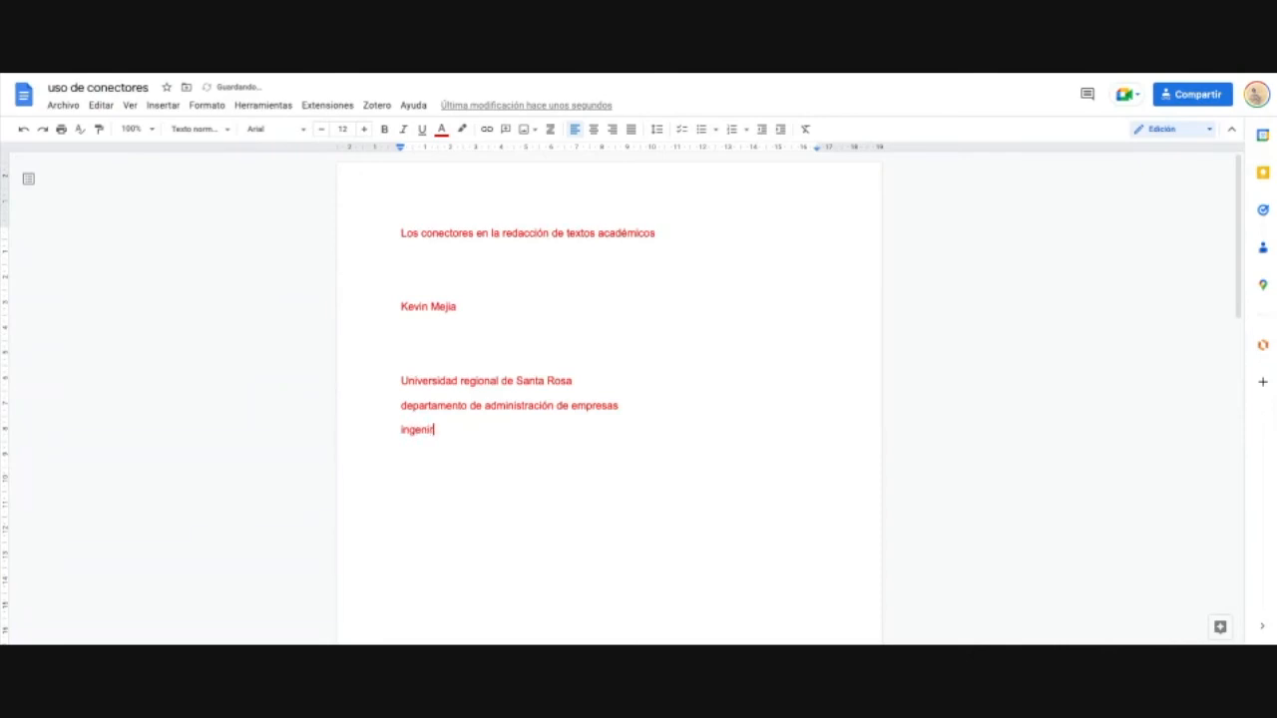
type("evin Mejia")
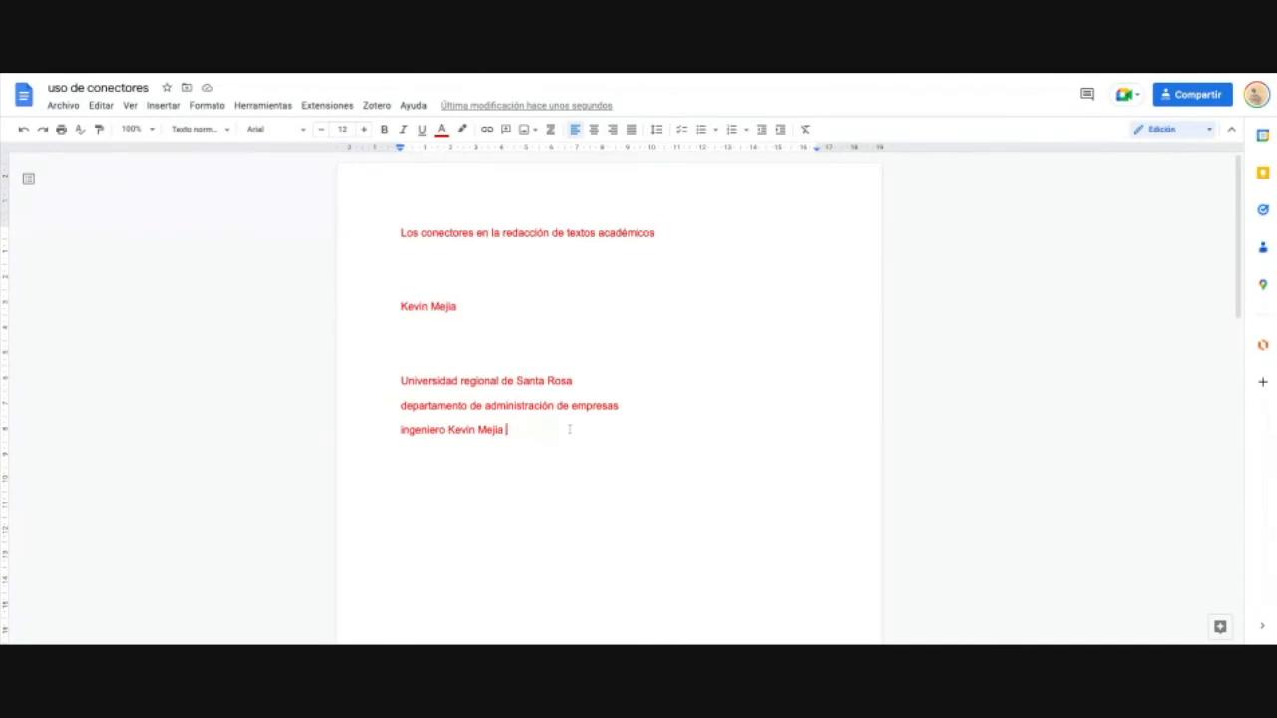
left_click_drag(445, 430, 401, 435)
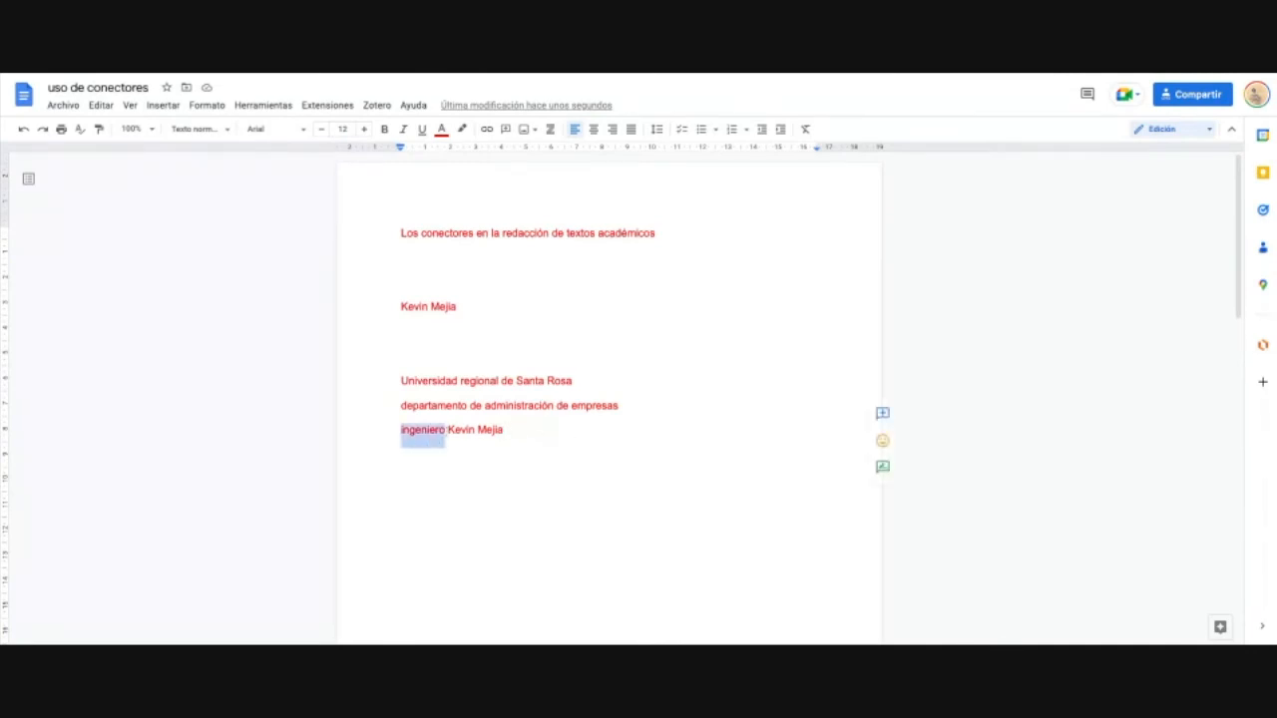
type("Profesor")
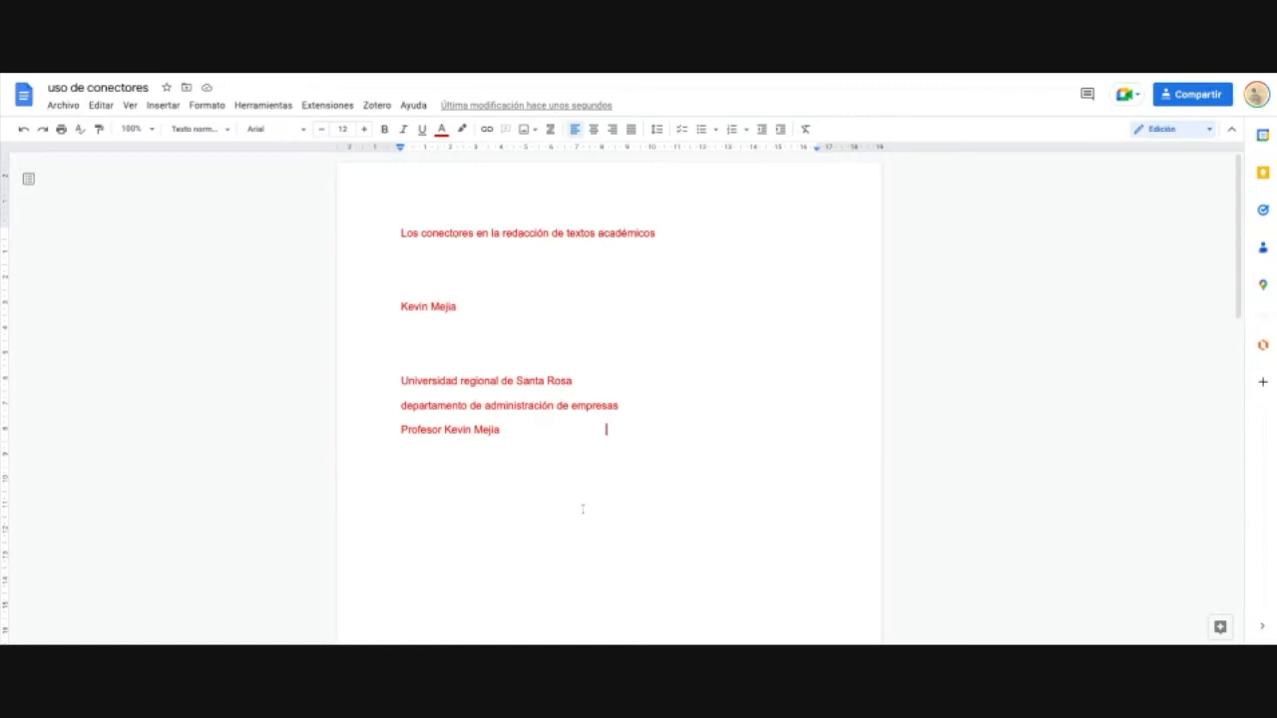
Step: Add 'Santa Rosa, Honduras' and '11 de noviembre de 2022' lower down, then select all
type("Santa Rosa, Honduras")
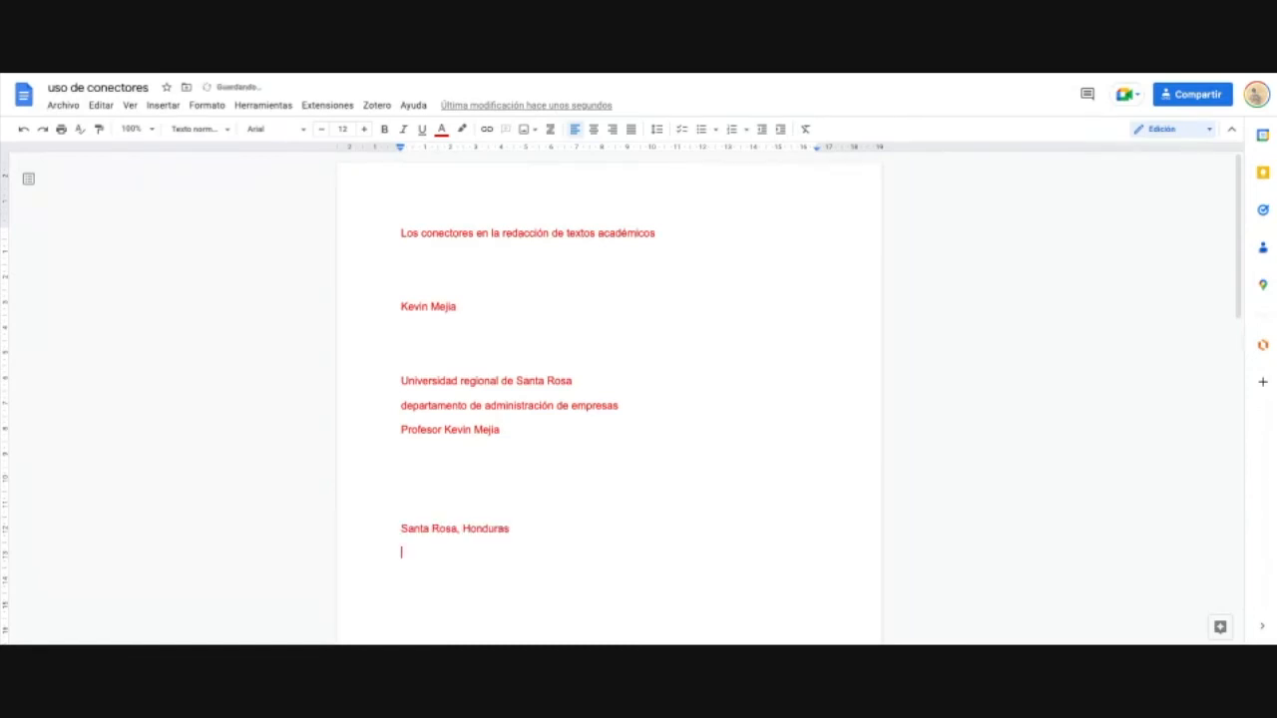
type("11 de noviembre de ")
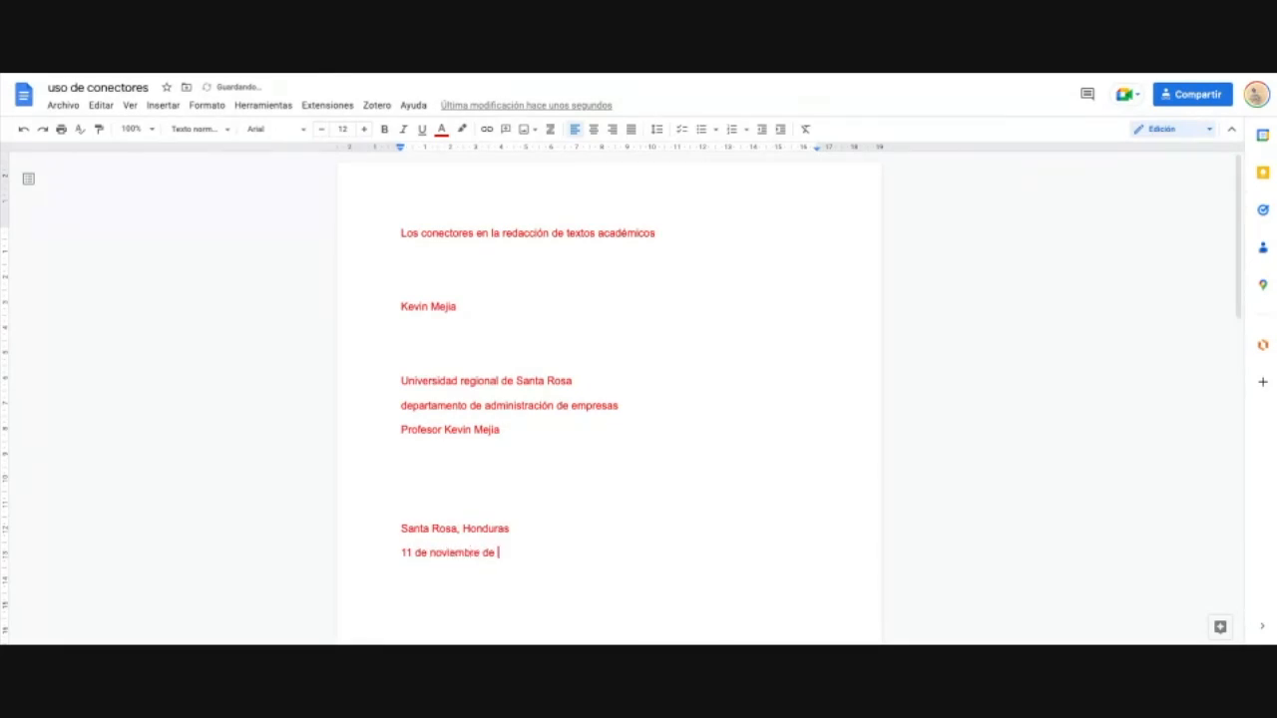
type("2022")
key("ctrl+a")
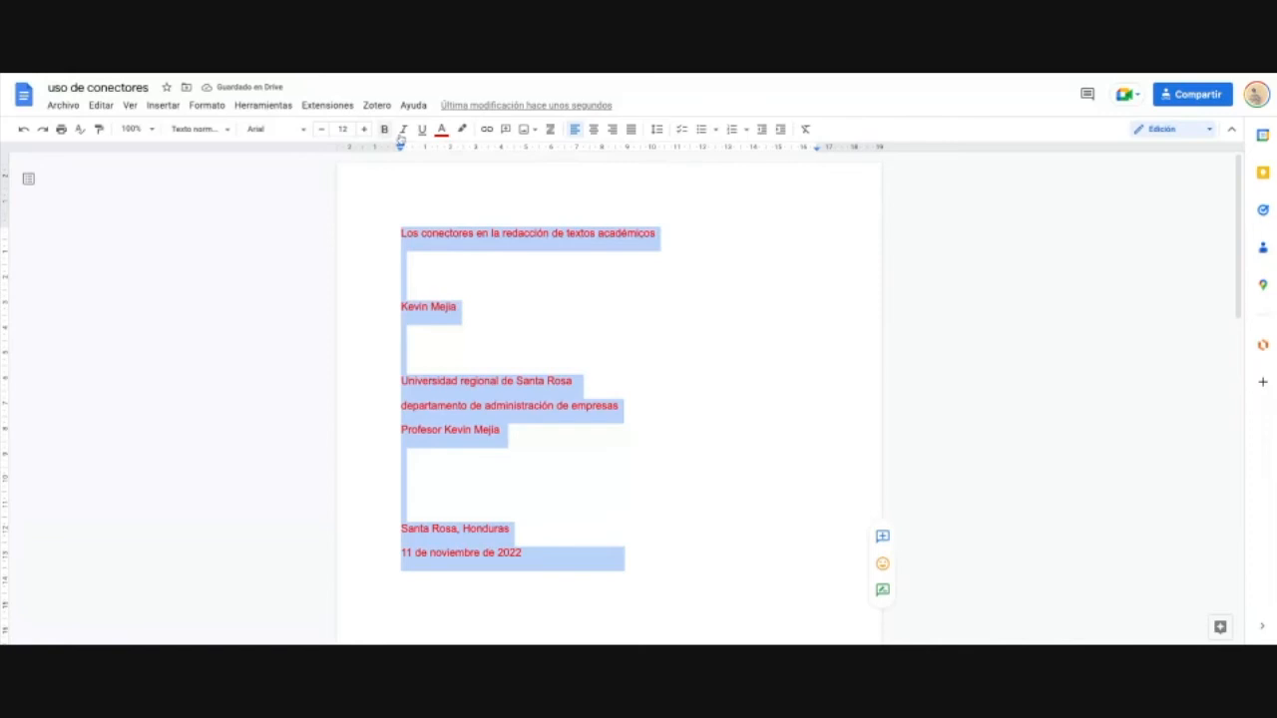
Step: Centre the whole title page and add an 'autor:' label above the author's name
left_click(595, 130)
left_click(610, 355)
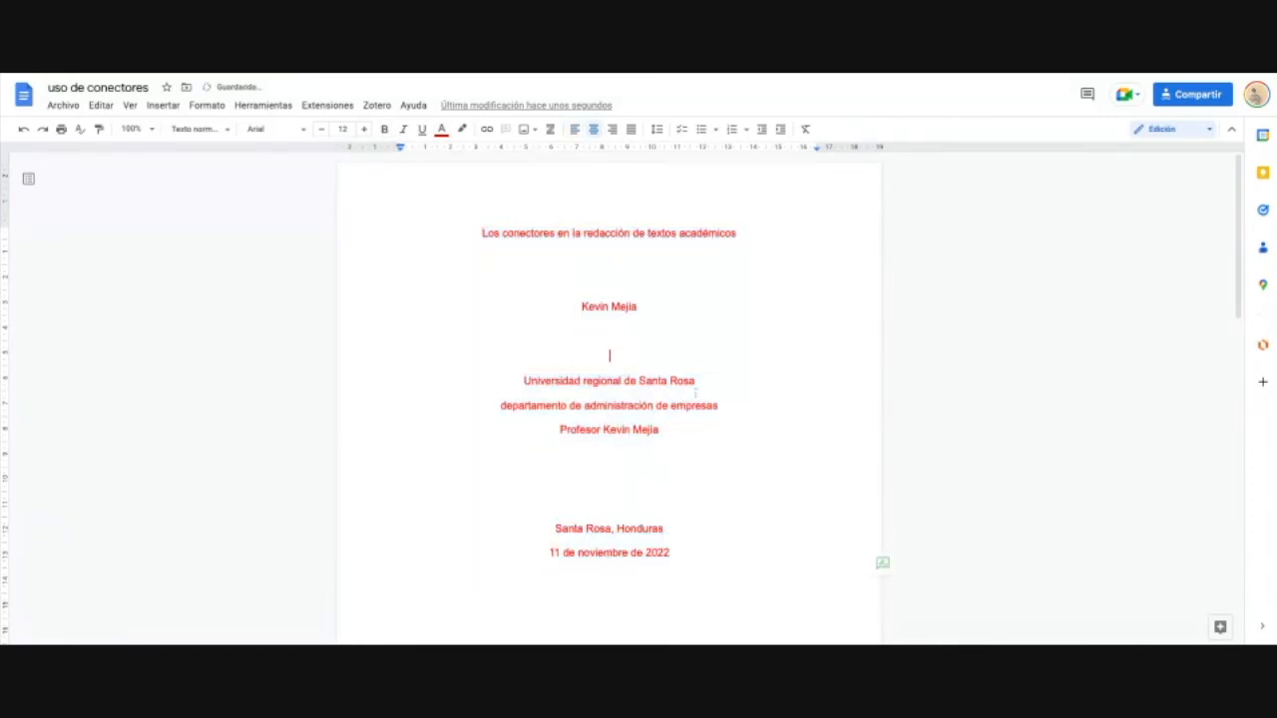
left_click(600, 286)
type("autor:")
left_click(617, 261)
key("Return")
key("Return")
key("Return")
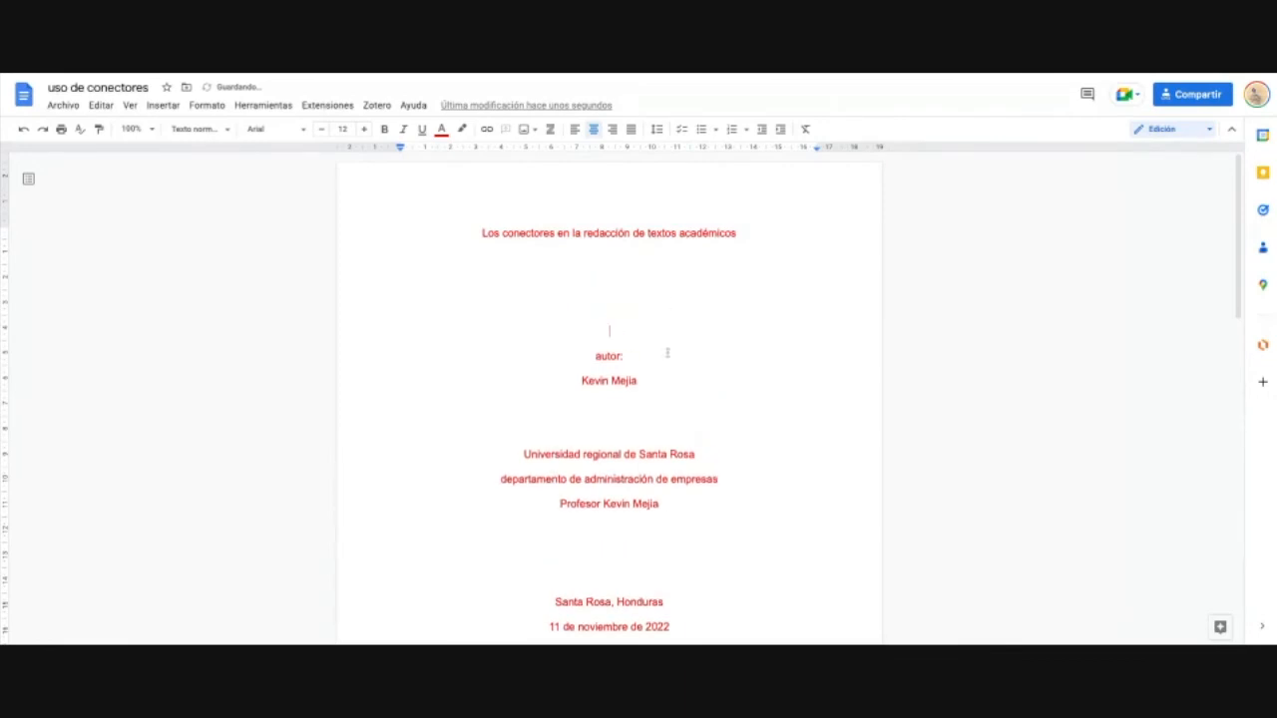
Step: Add spacing above Santa Rosa, Honduras and the title, and enlarge the title to 13 pt
scroll(668, 353, "down", 4)
scroll(599, 253, "up", 3)
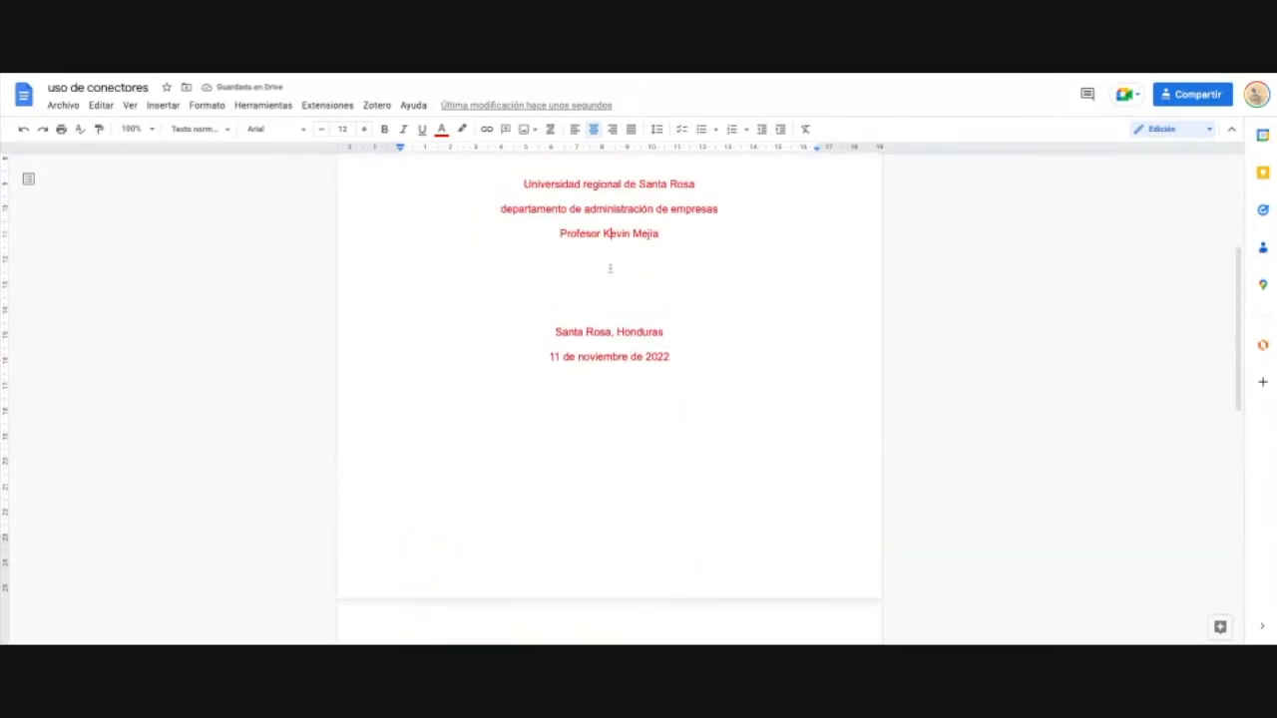
key("Return")
key("Return")
key("Return")
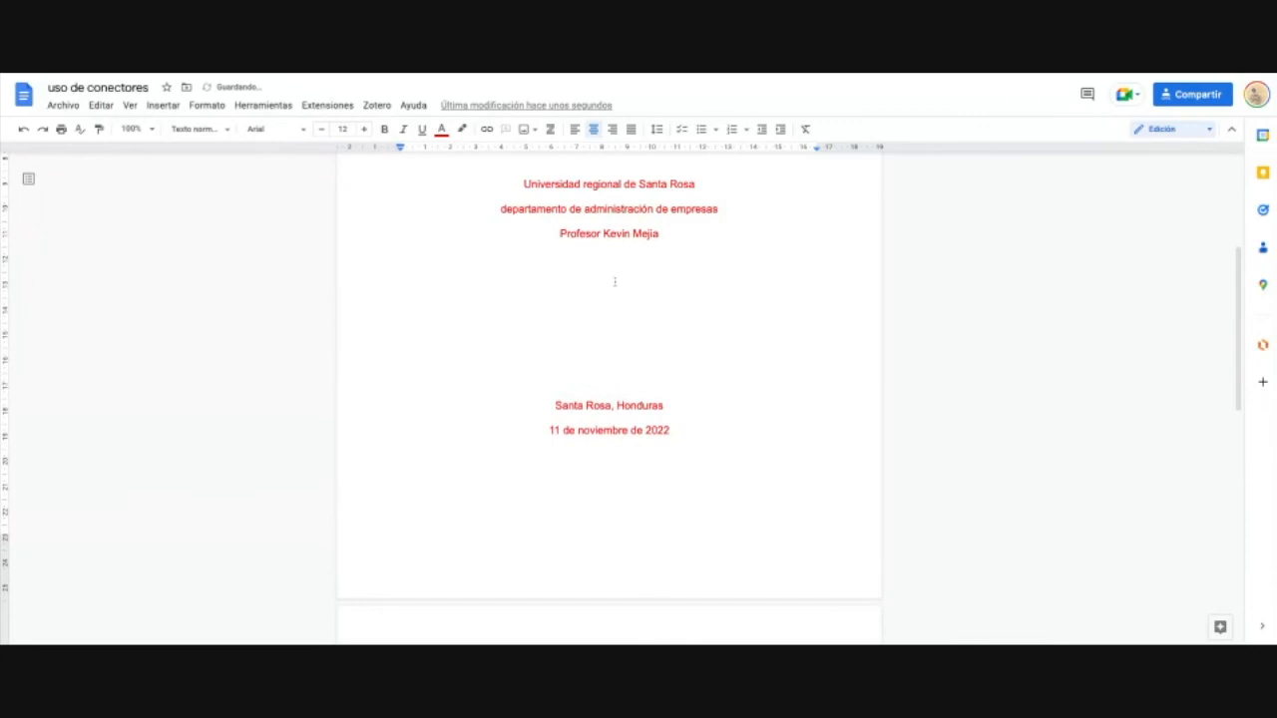
scroll(614, 281, "up", 3)
left_click(616, 215)
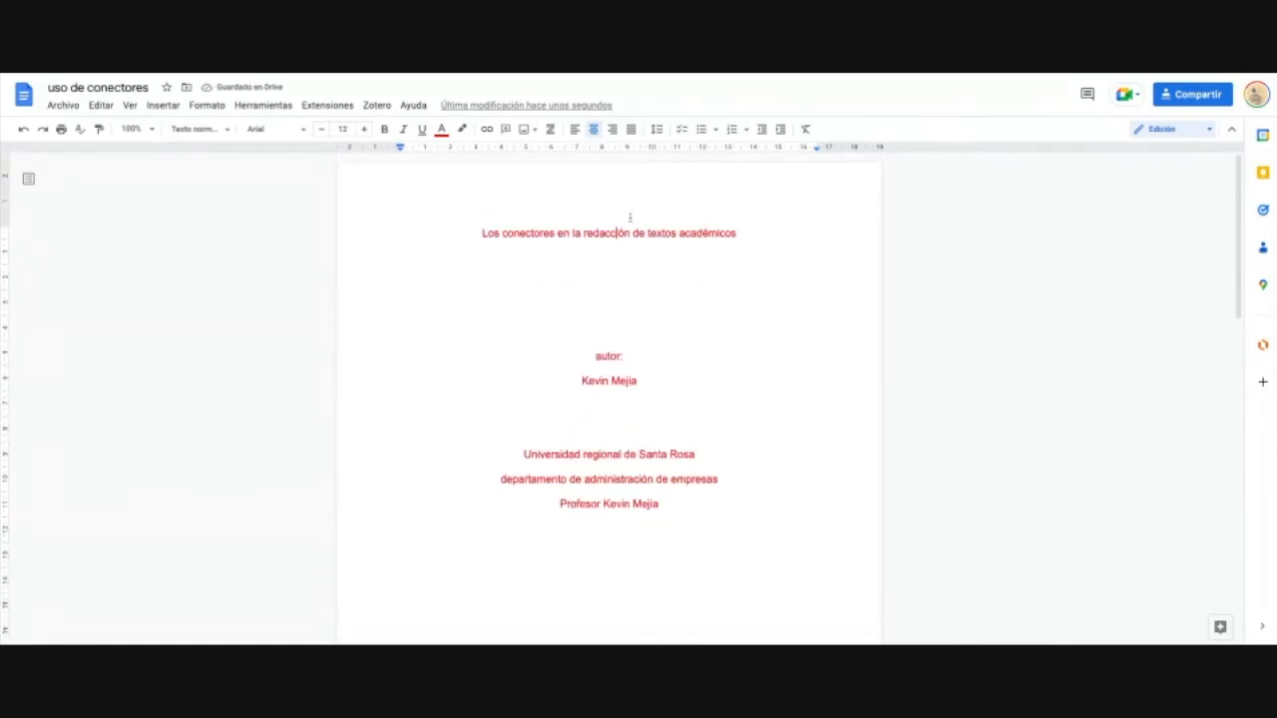
left_click(480, 230)
key("Return")
key("Return")
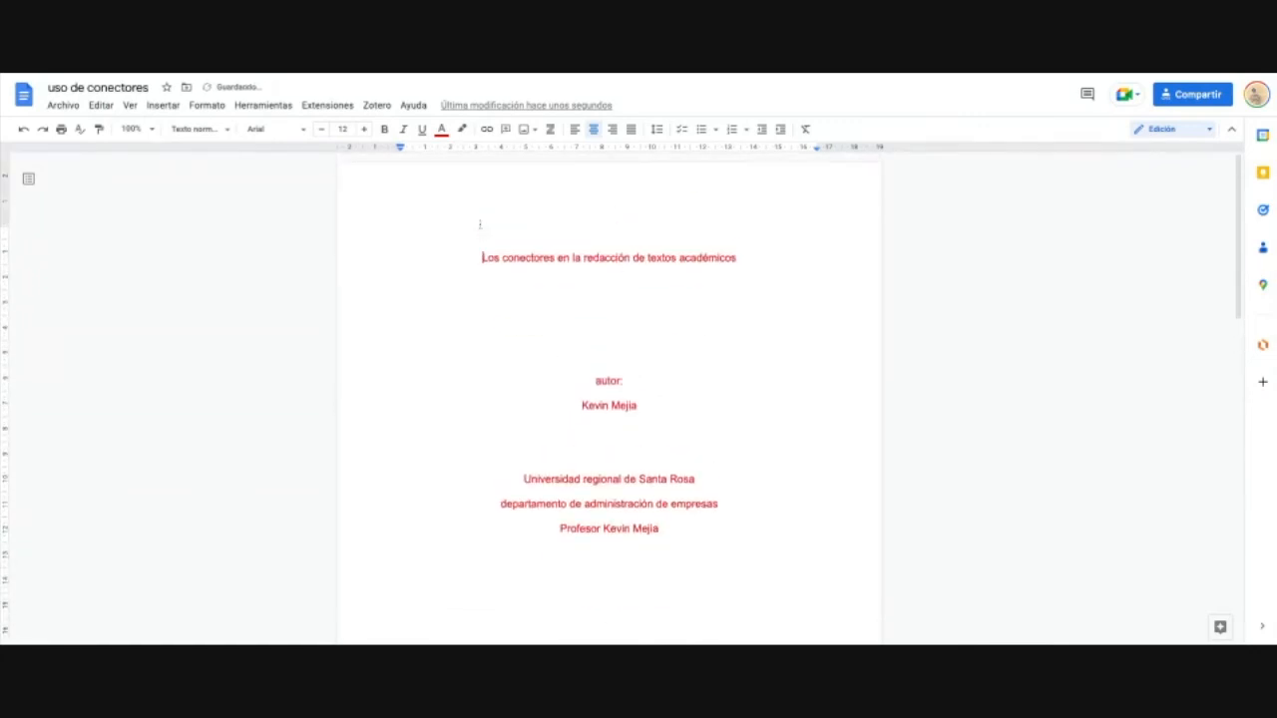
triple_click(753, 284)
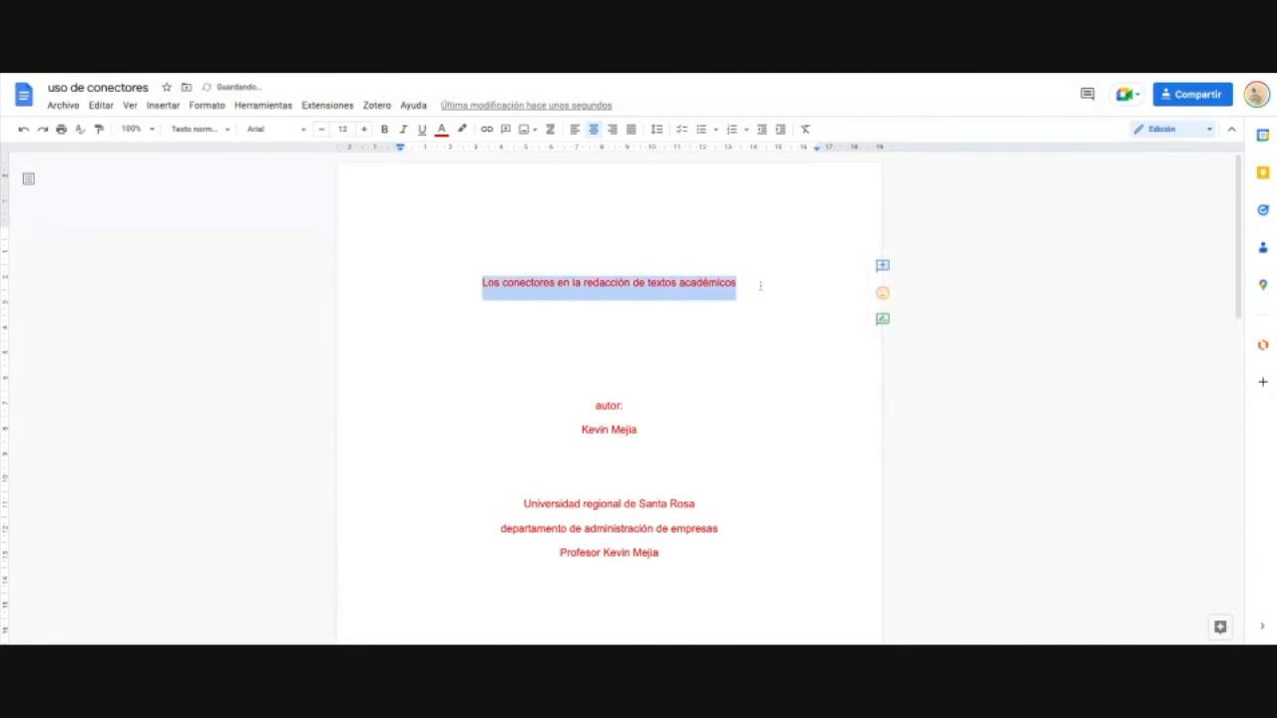
left_click(366, 129)
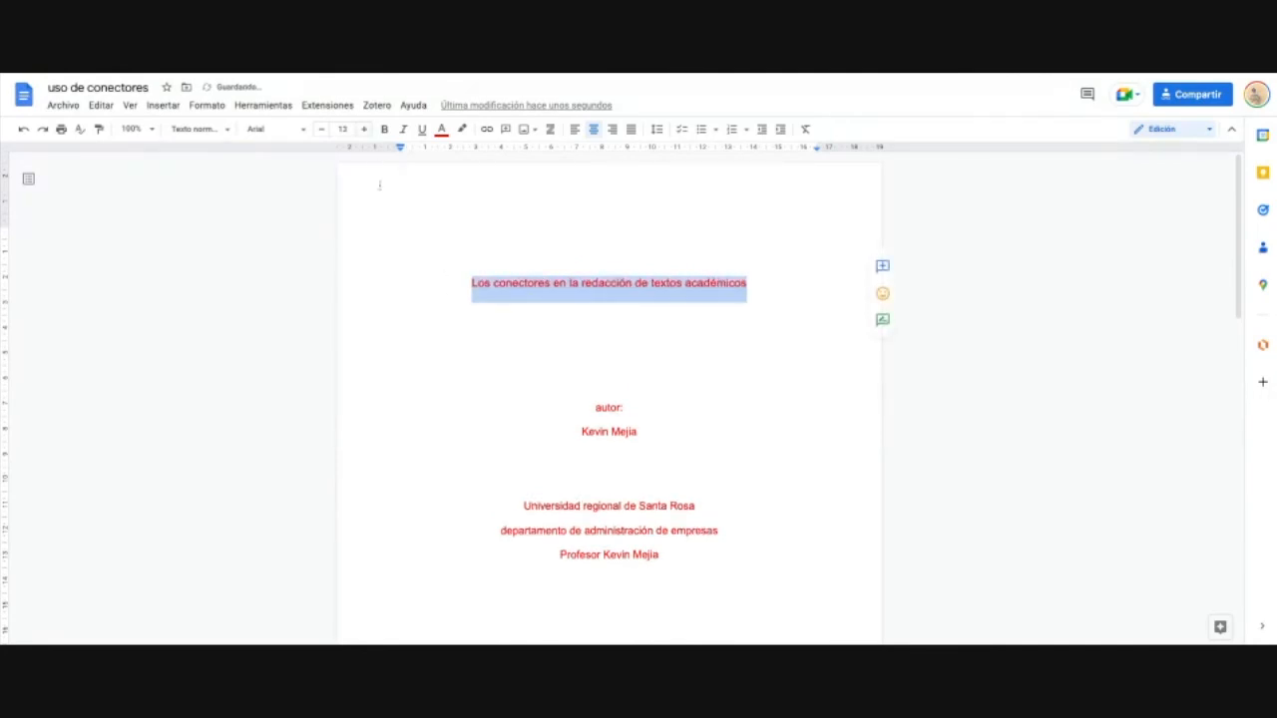
left_click(608, 256)
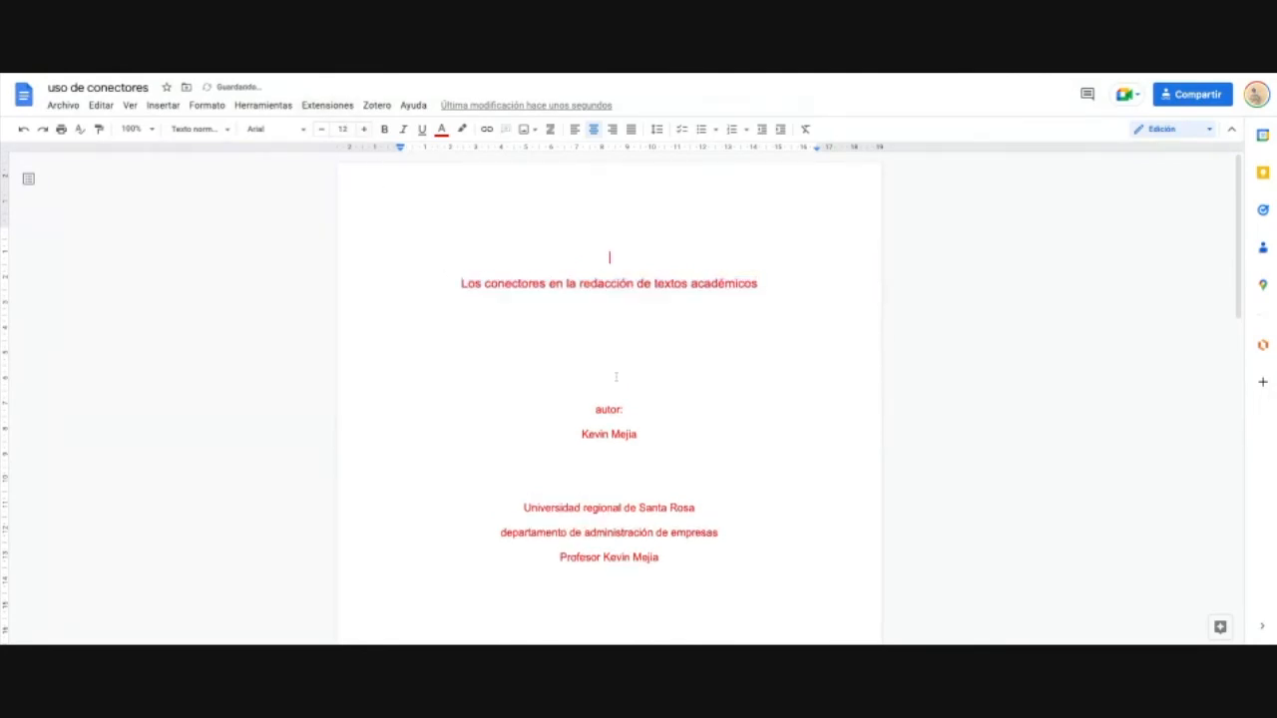
Step: Delete the lowercase d at the start of 'departamento' on the department line
scroll(616, 373, "down", 8)
scroll(619, 375, "up", 9)
scroll(709, 362, "down", 3)
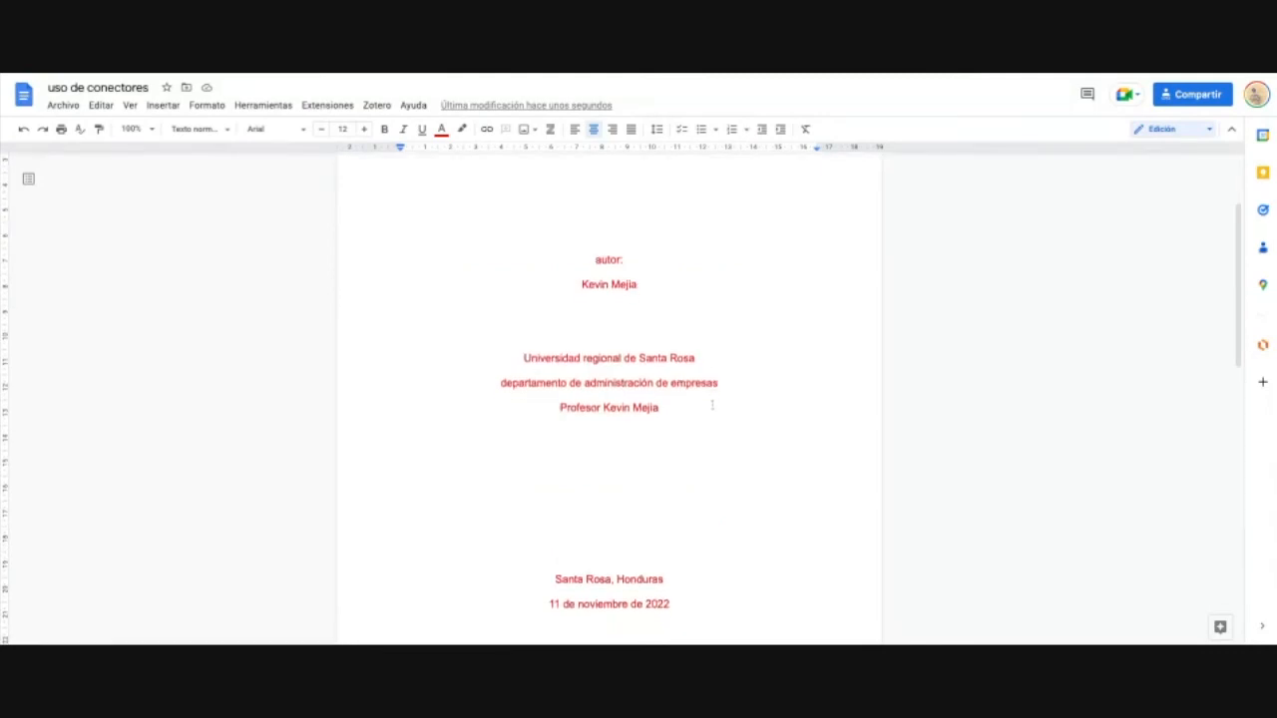
scroll(689, 498, "up", 3)
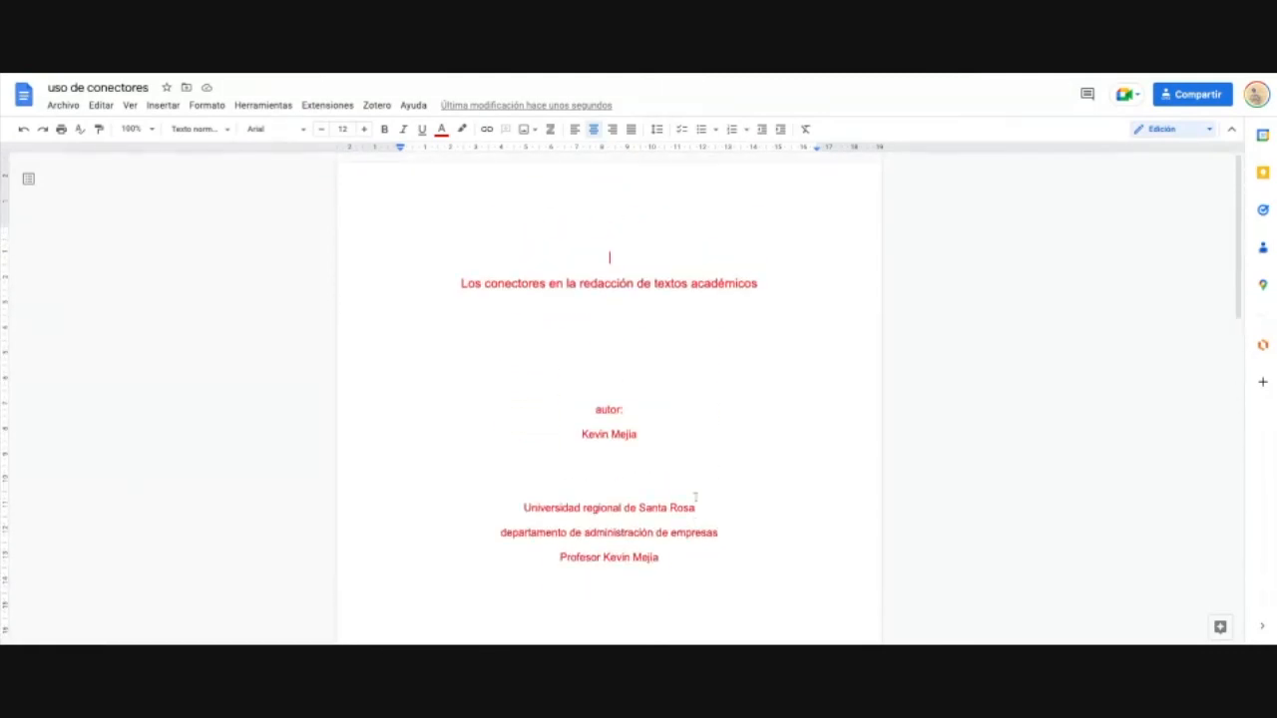
left_click_drag(460, 285, 718, 289)
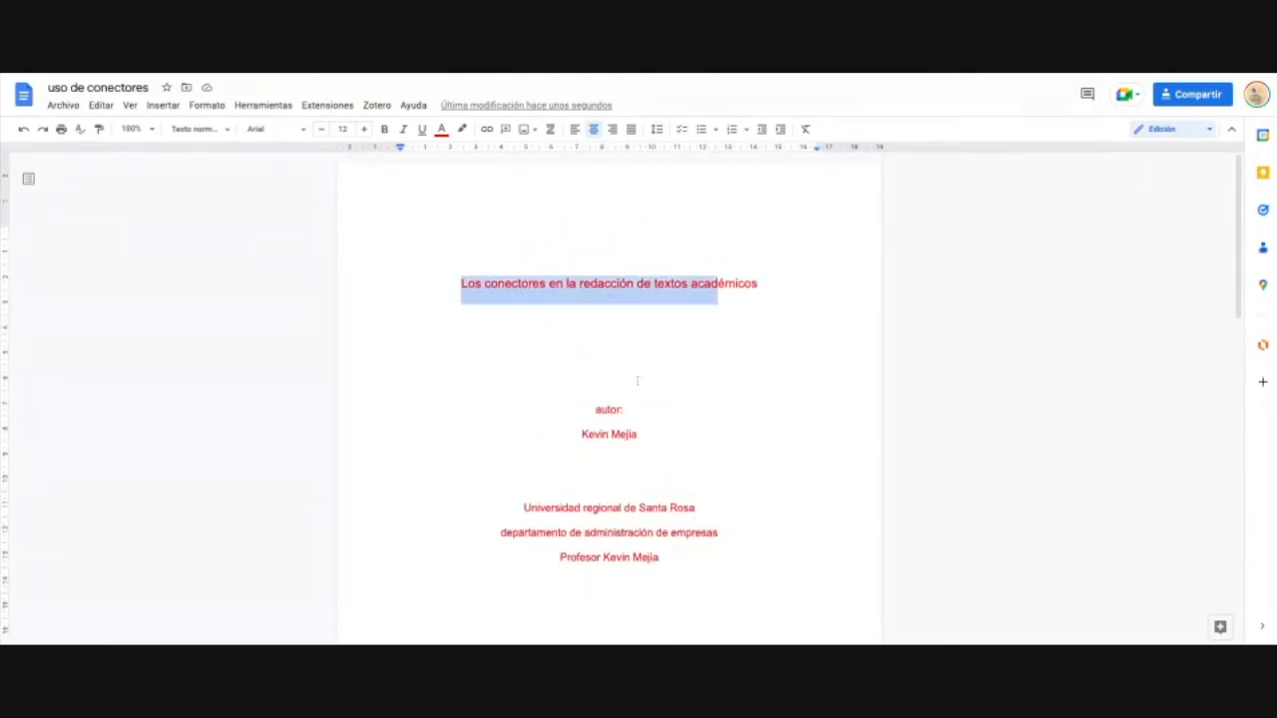
left_click_drag(532, 510, 702, 511)
left_click(655, 556)
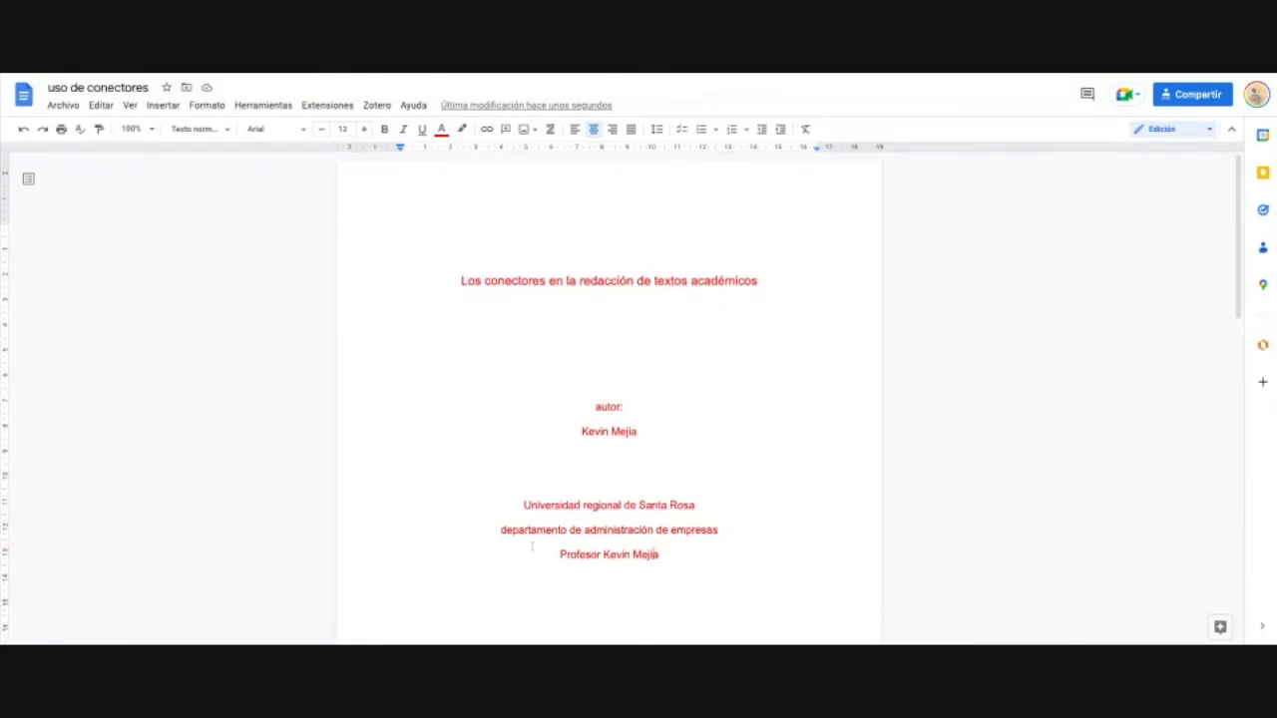
key("BackSpace")
Step: Capitalise 'Departamento' and scroll down to the ANTES section on page 2
type("D")
scroll(676, 565, "down", 3)
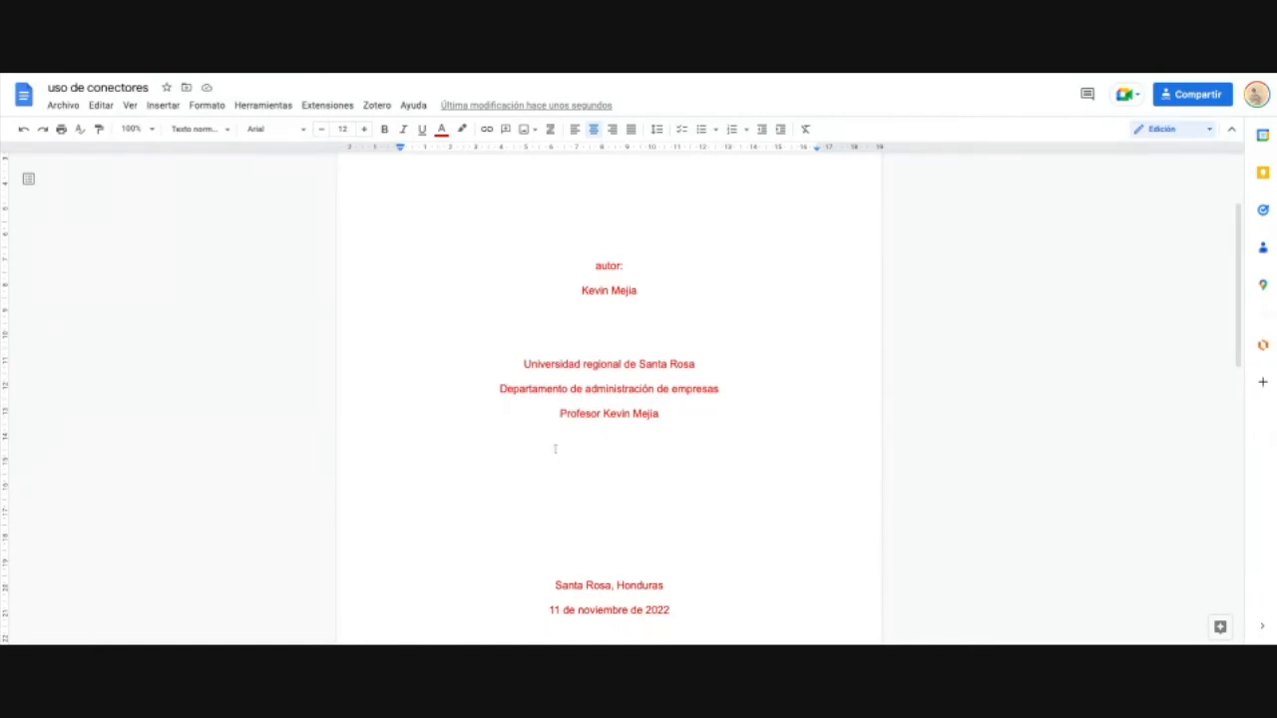
scroll(569, 445, "down", 10)
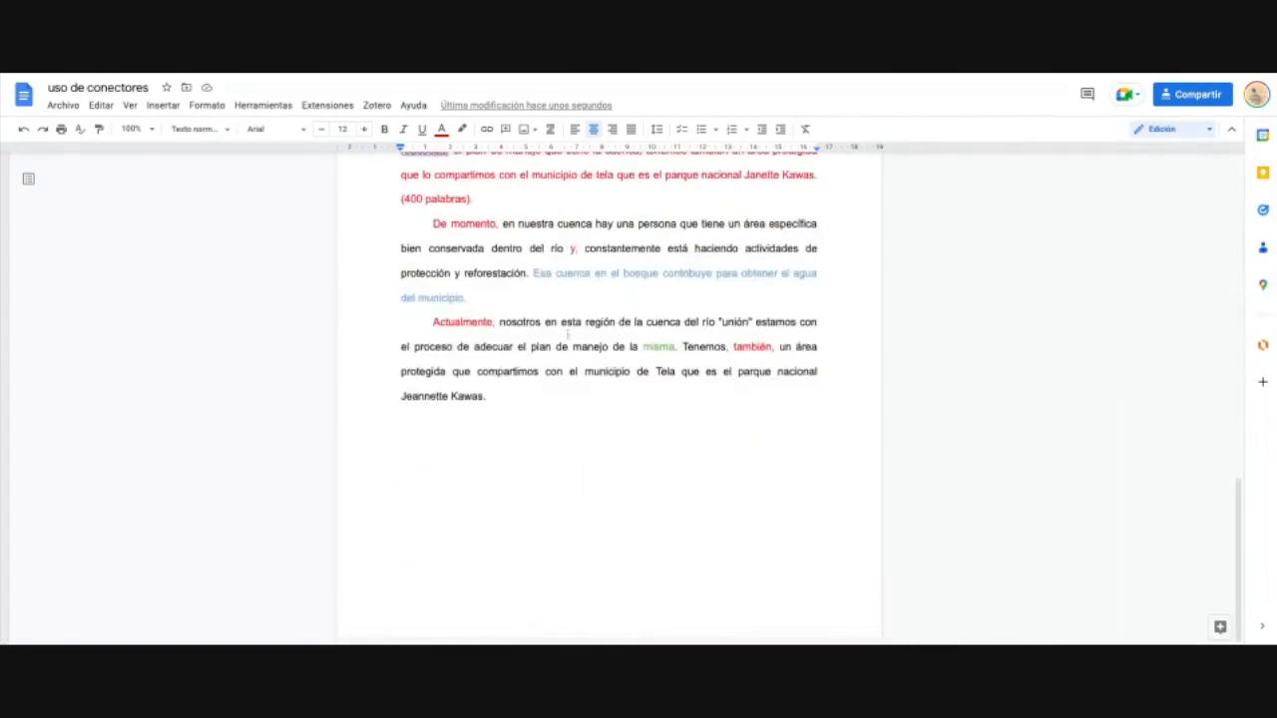
scroll(555, 396, "up", 10)
scroll(585, 374, "up", 2)
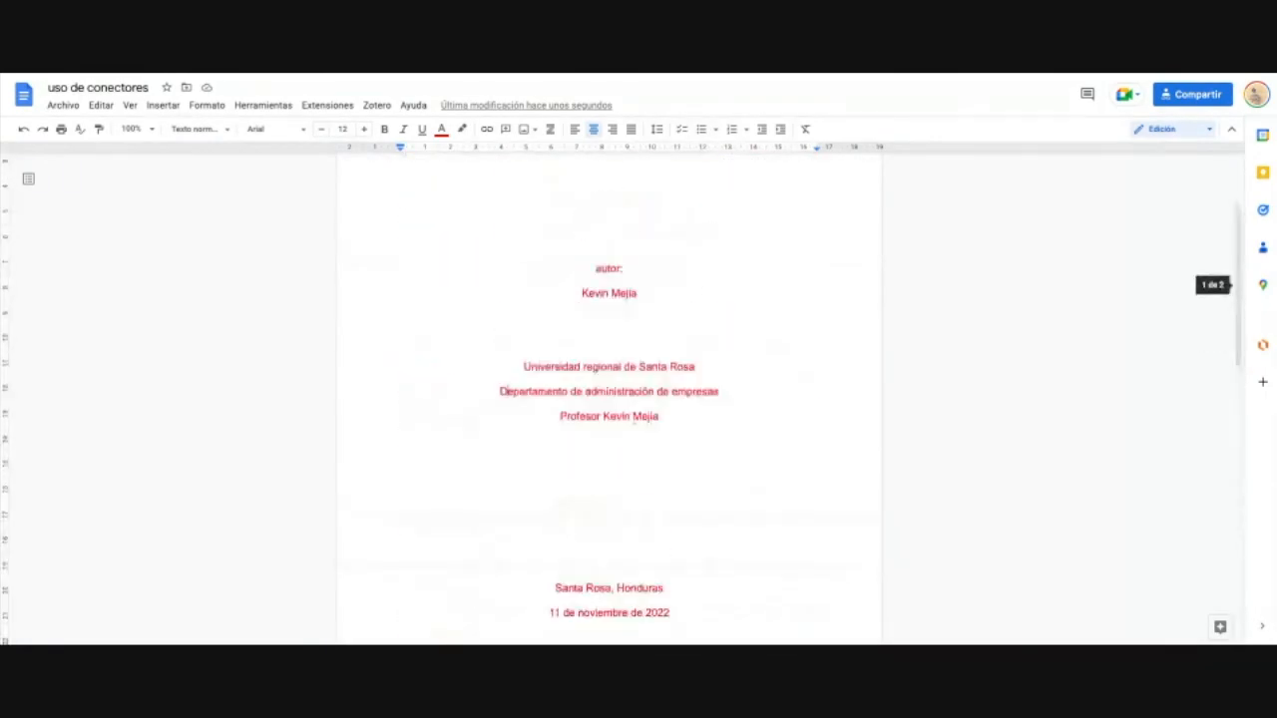
scroll(698, 499, "down", 1)
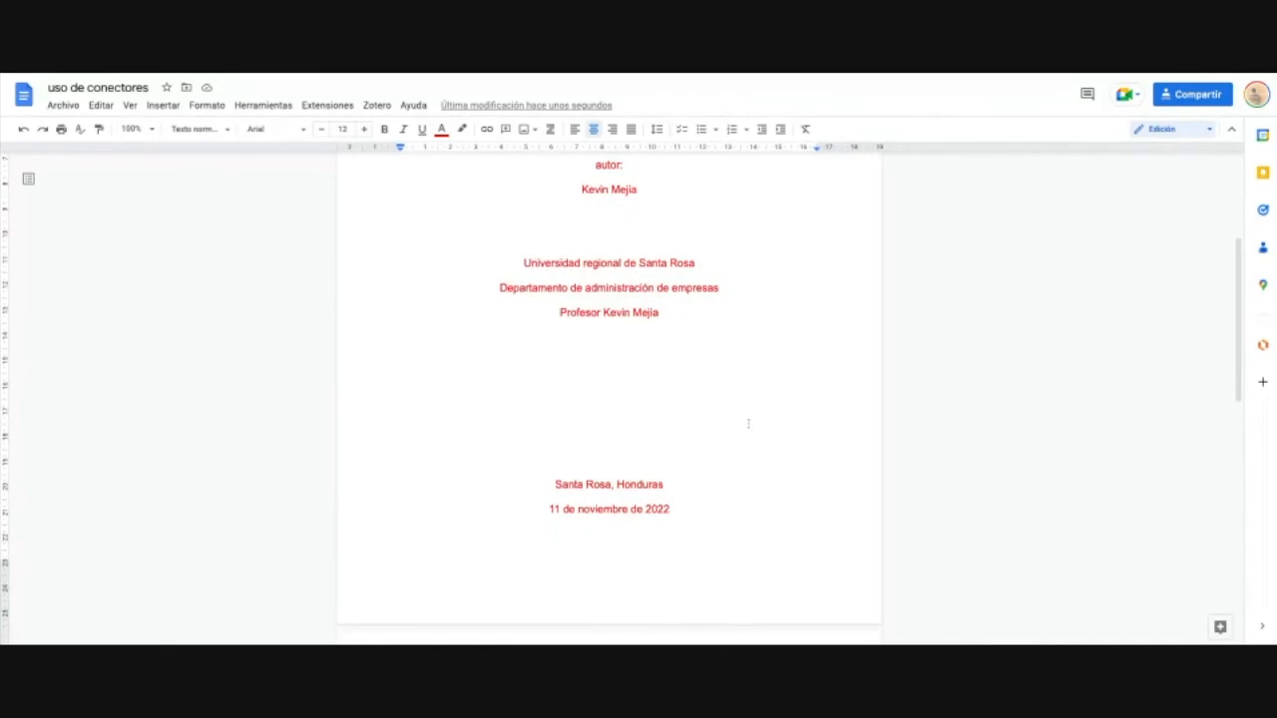
scroll(732, 442, "down", 2)
scroll(731, 442, "up", 5)
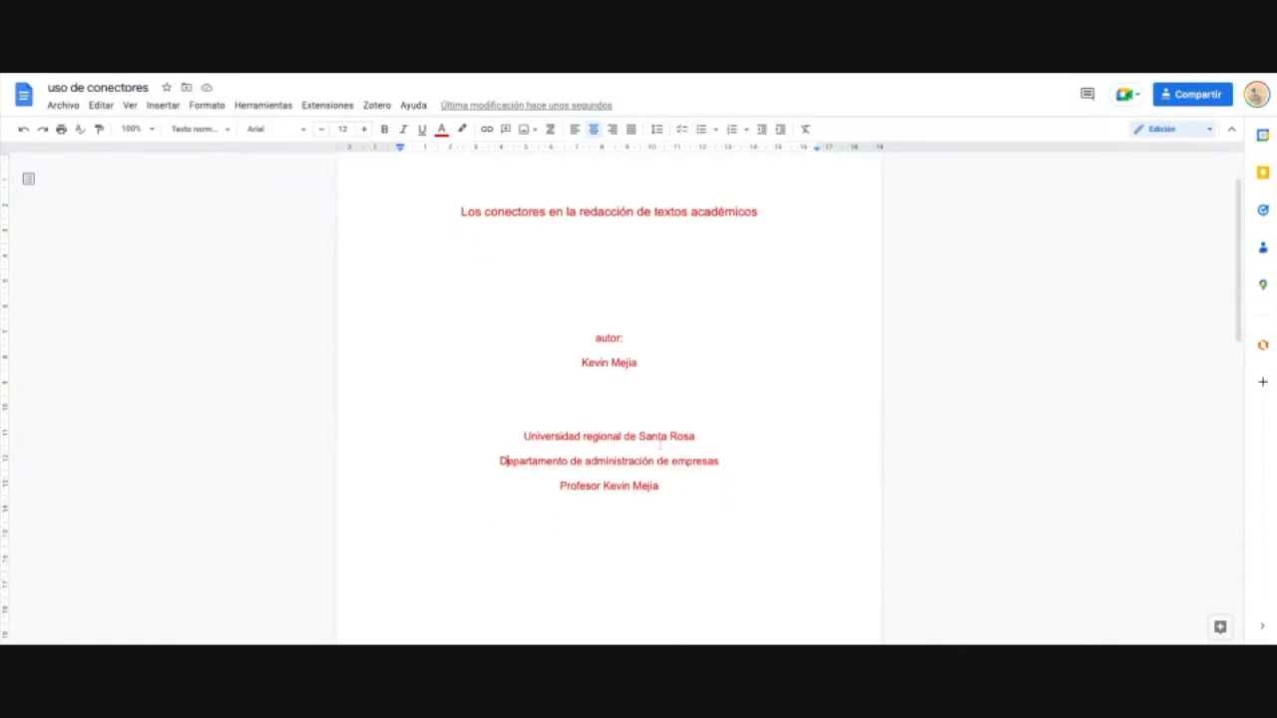
scroll(660, 459, "down", 3)
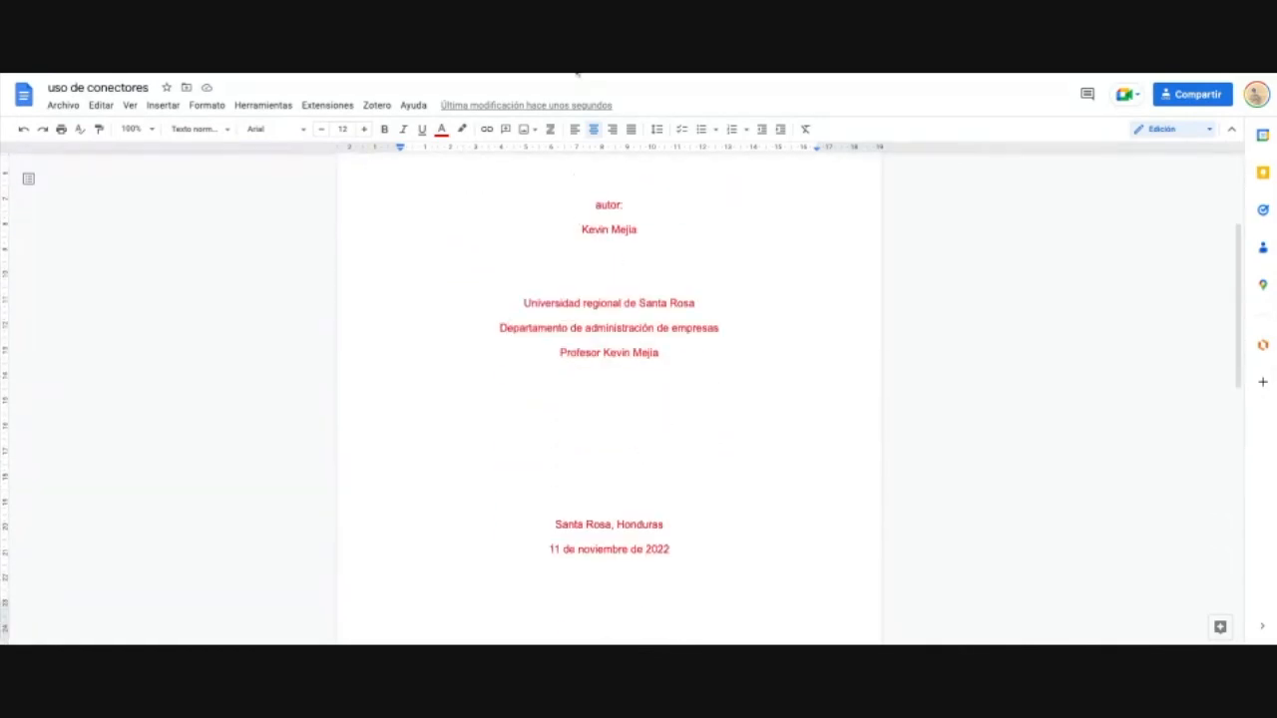
scroll(726, 383, "down", 5)
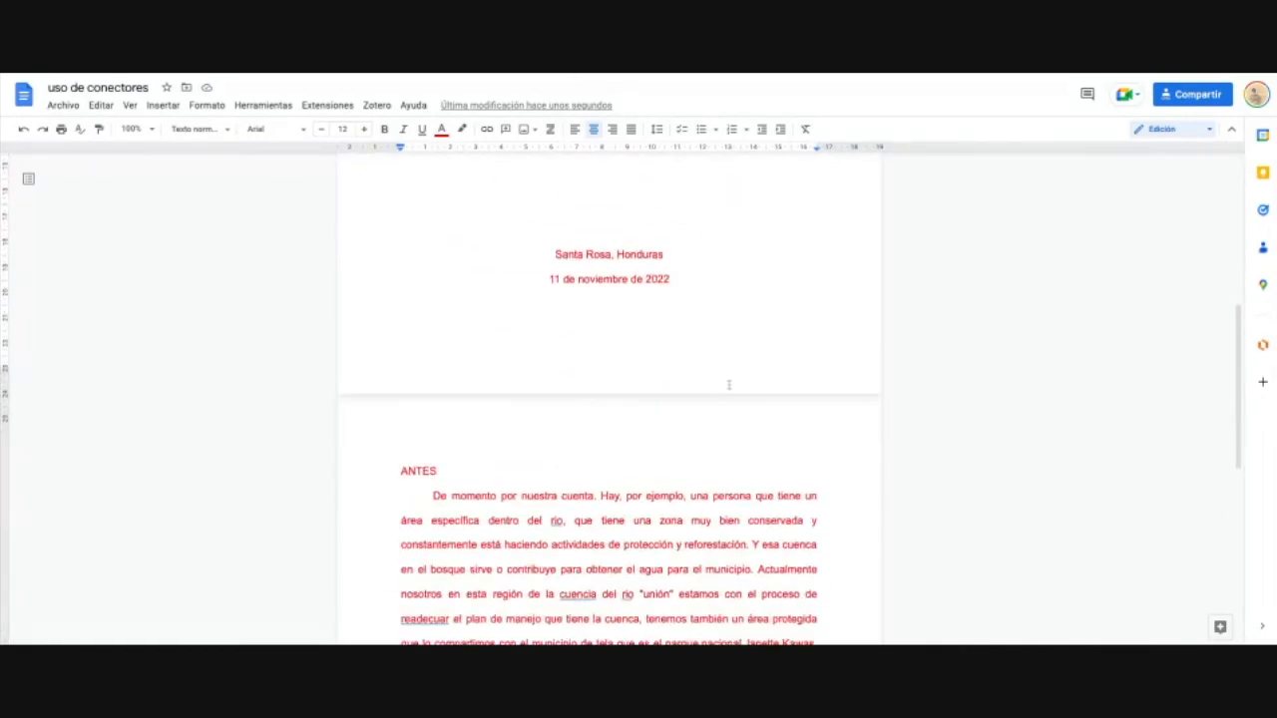
Step: Insert a page break before ANTES so it starts on a new page
left_click(403, 412)
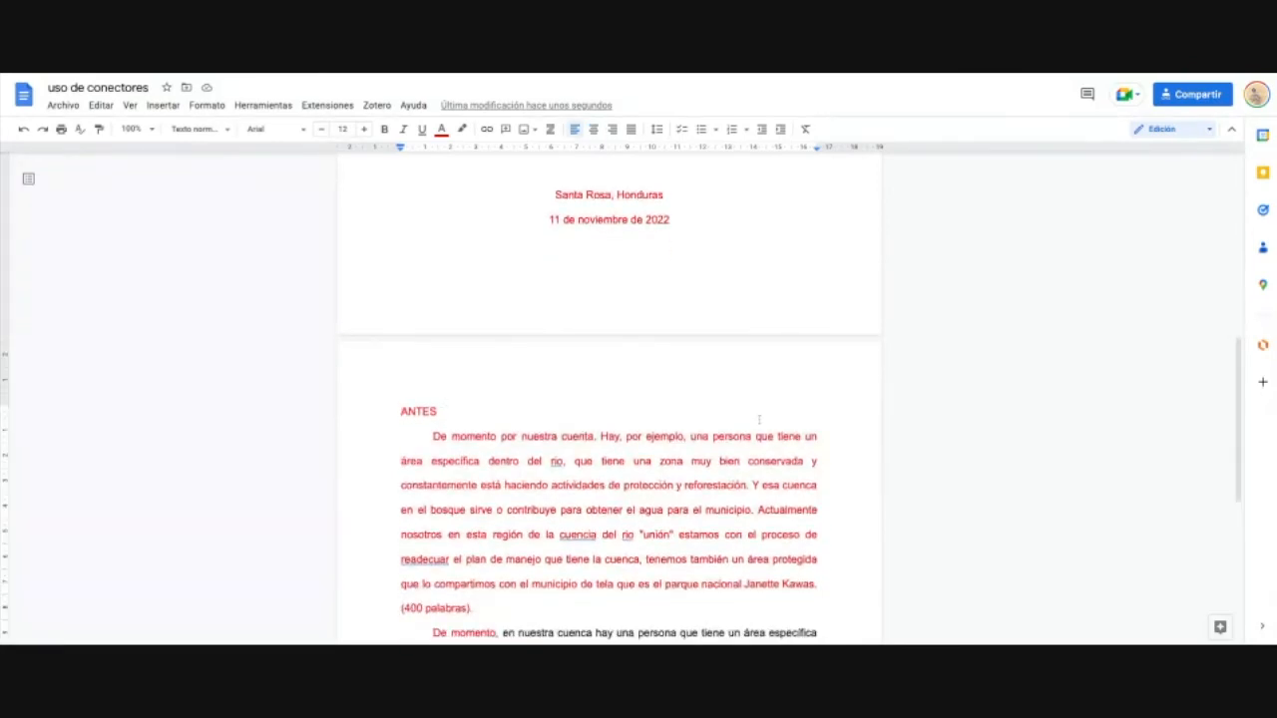
key("ctrl+Return")
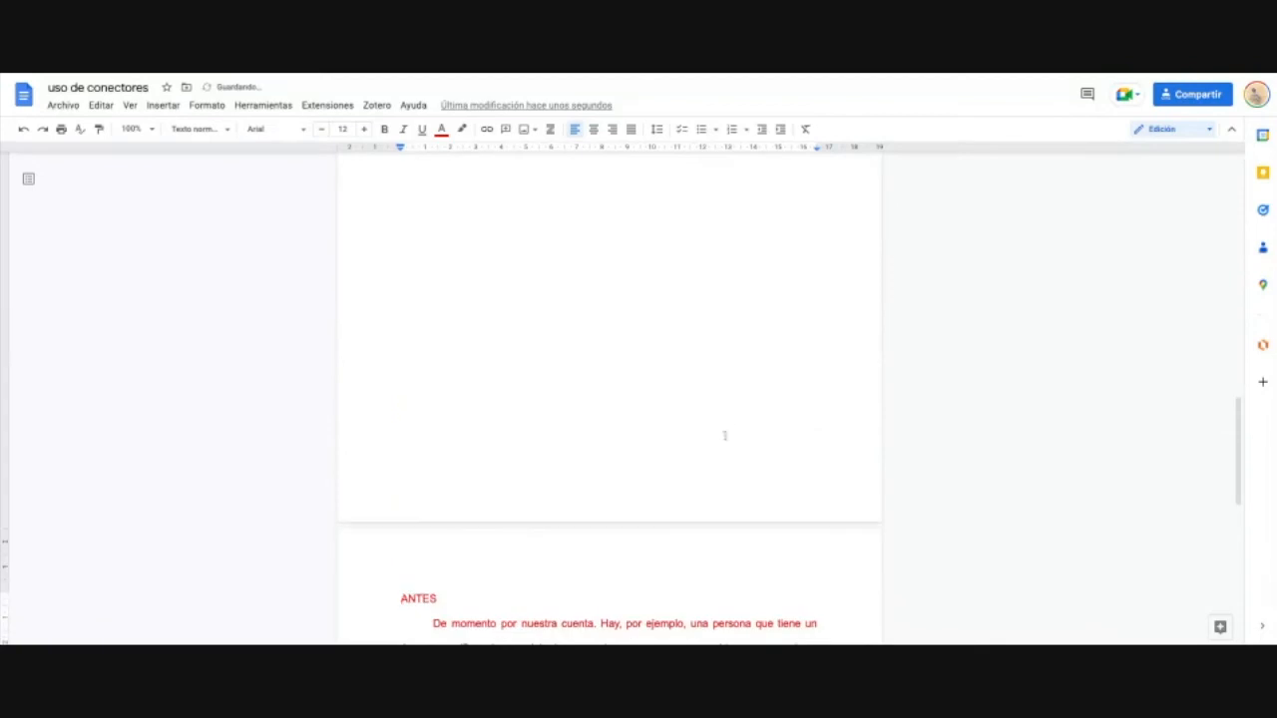
scroll(619, 489, "up", 5)
scroll(556, 548, "down", 8)
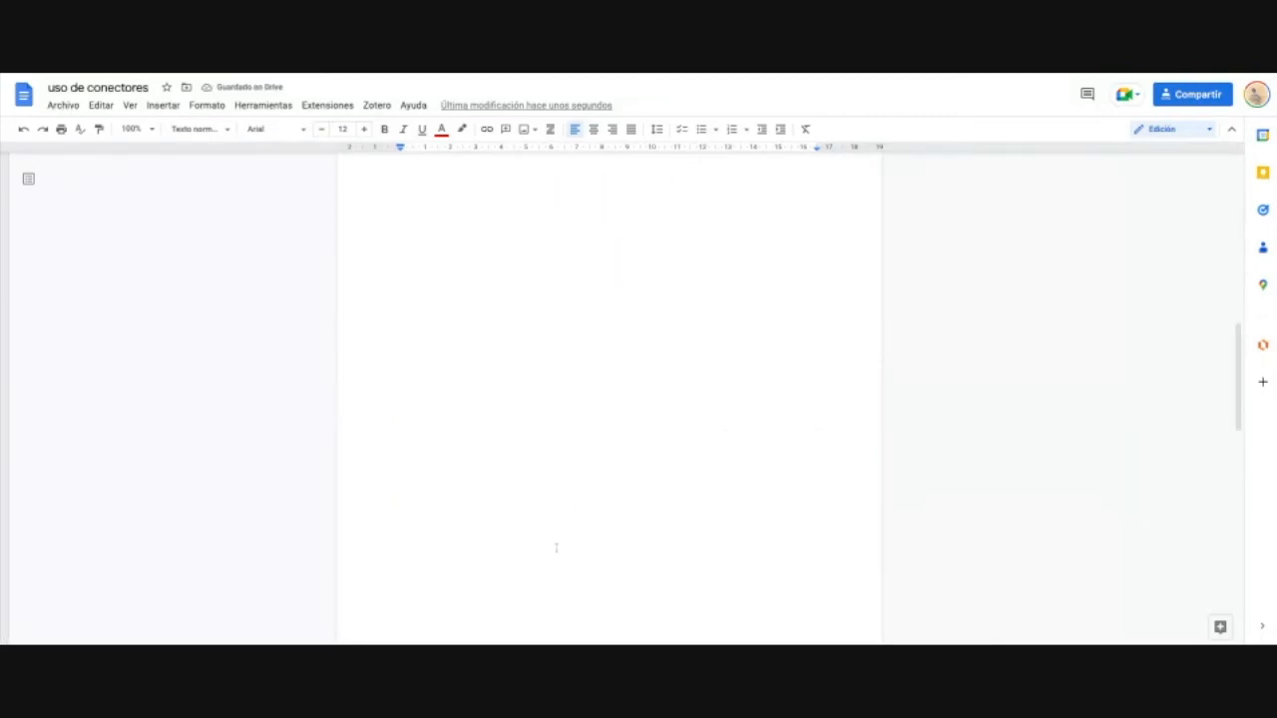
Step: Type the section title 'Esquemas de redacción' on the empty line above ANTES
left_click(452, 417)
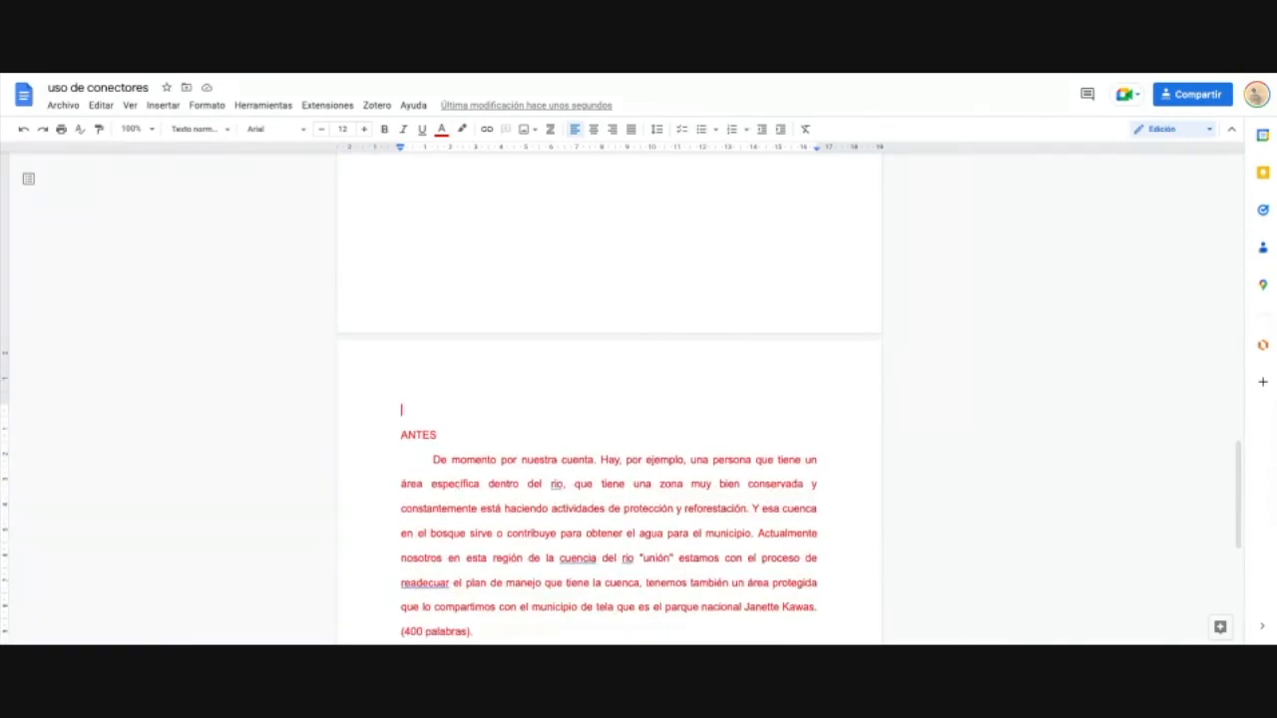
type("TI")
key("BackSpace")
key("BackSpace")
type("Equemas de r")
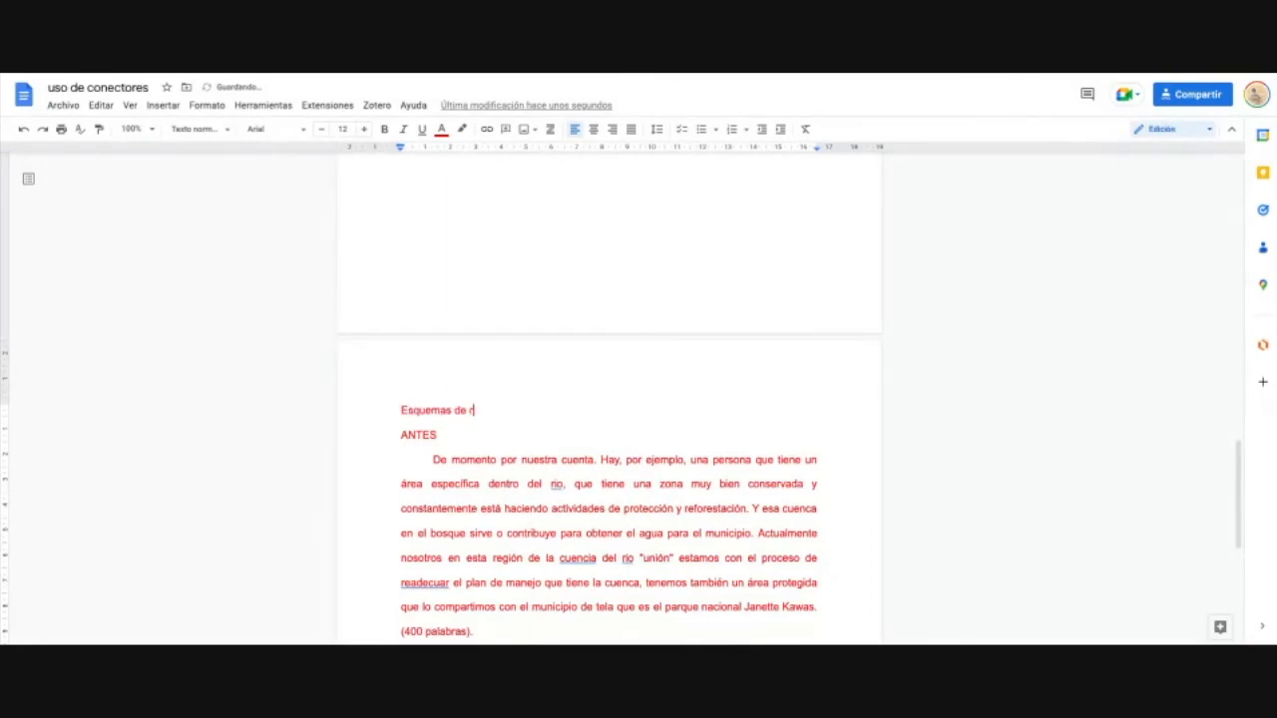
type("edección")
Step: Add a 'Normas redactivas' title line after '(400 palabras).'
scroll(489, 469, "down", 4)
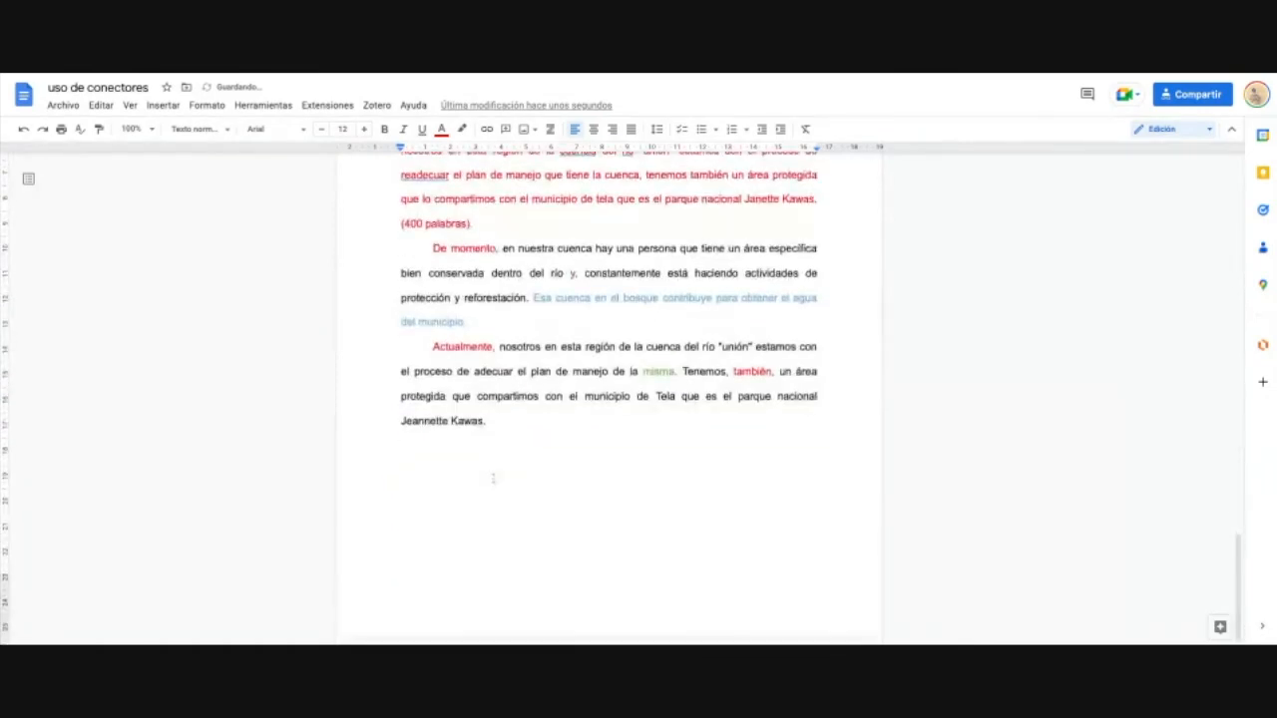
left_click(519, 227)
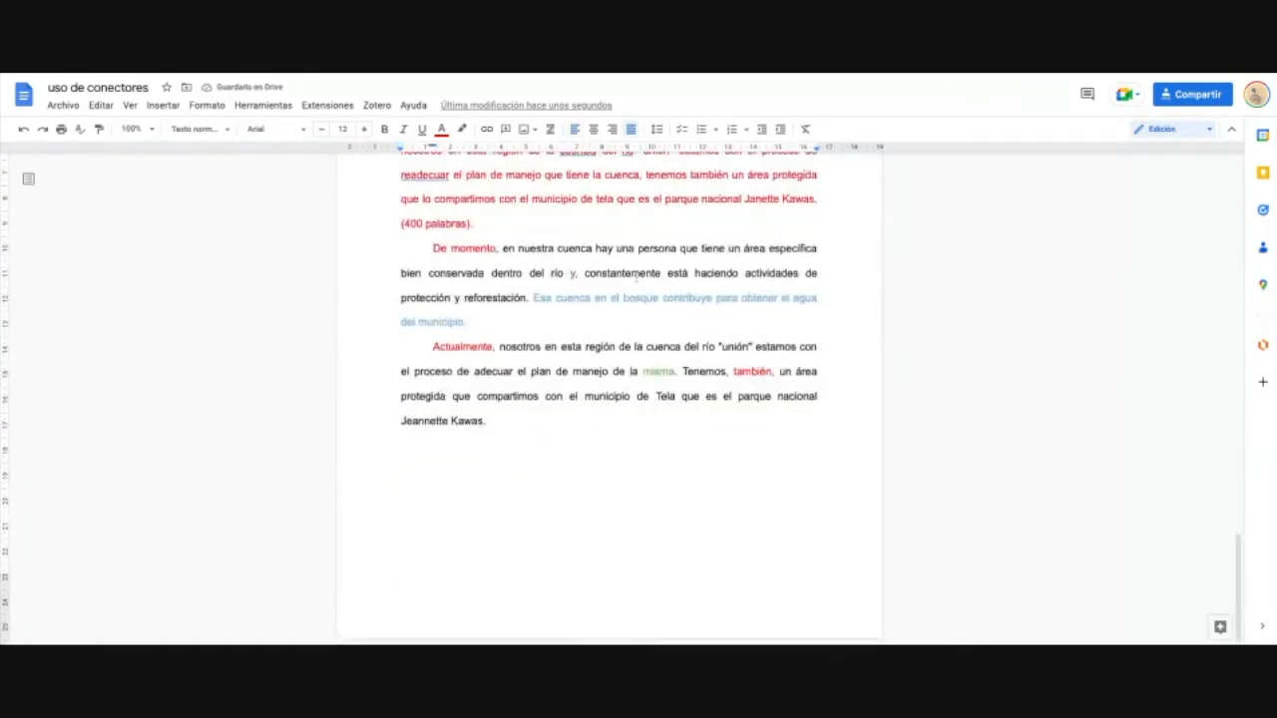
key("Return")
key("Return")
key("BackSpace")
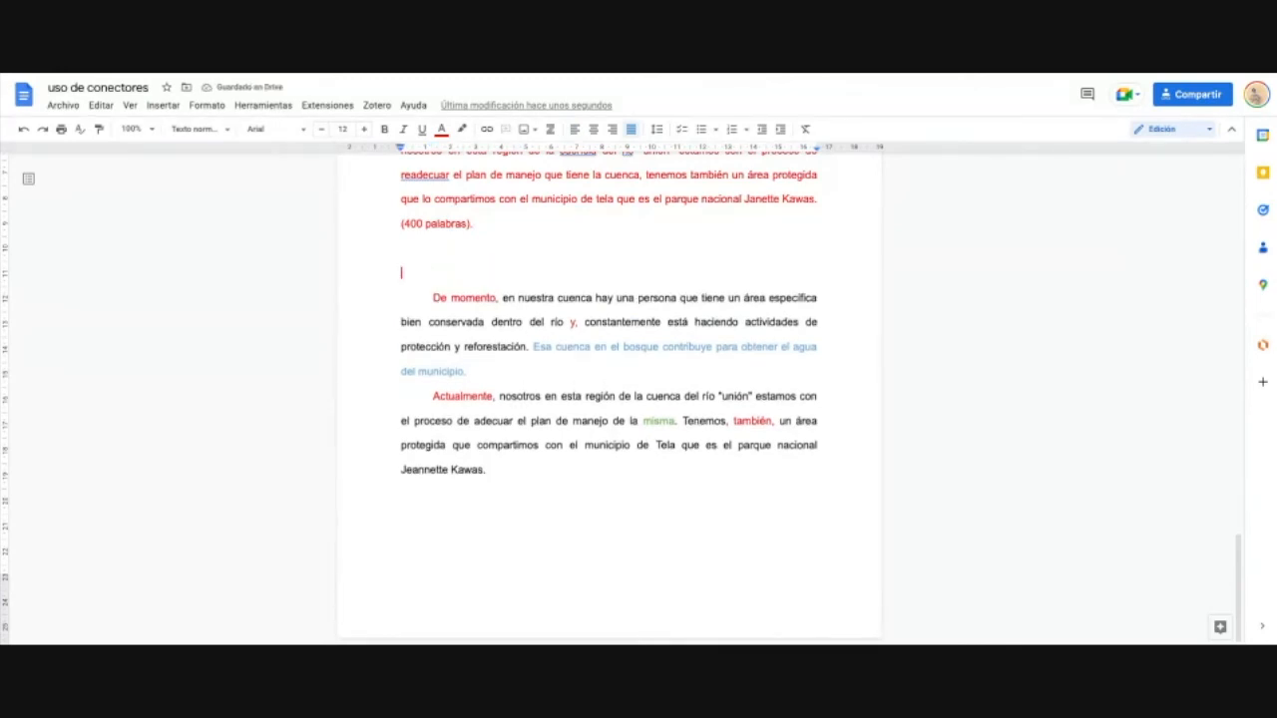
type("Normas redactivas")
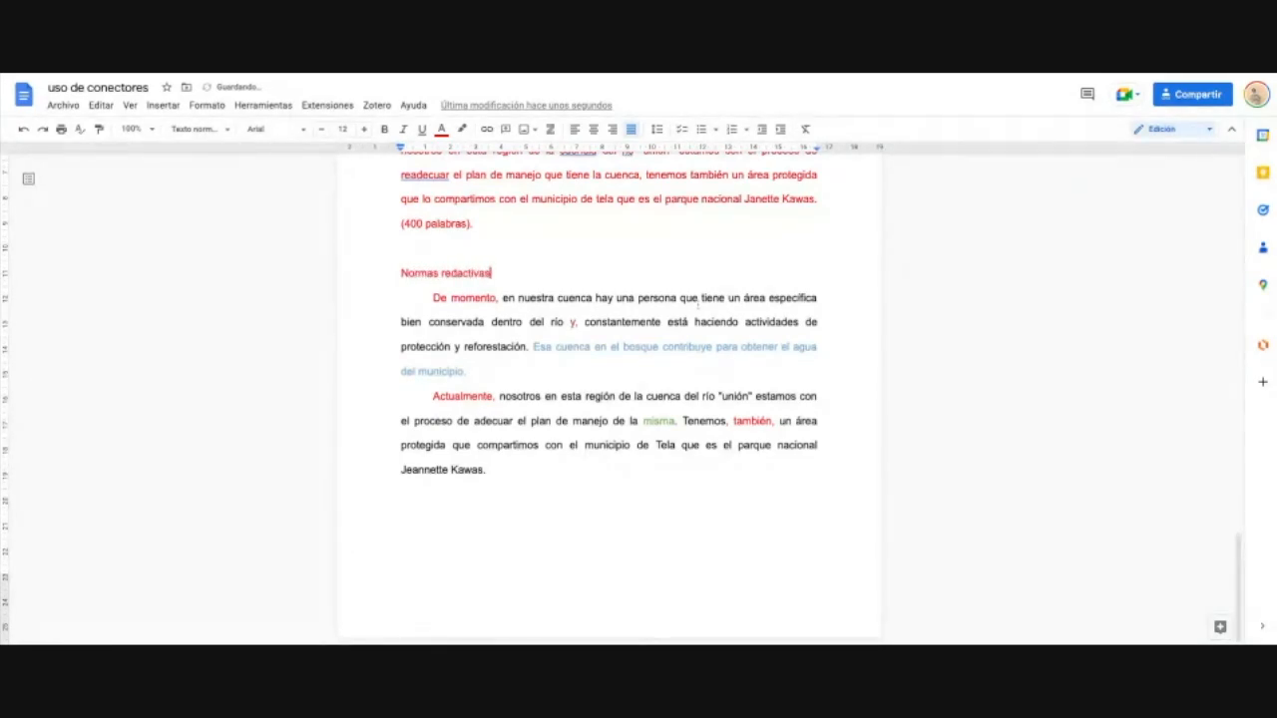
Step: Add a left-aligned 'Normas APA' line after the last paragraph
left_click(433, 495)
key("ctrl+shift+l")
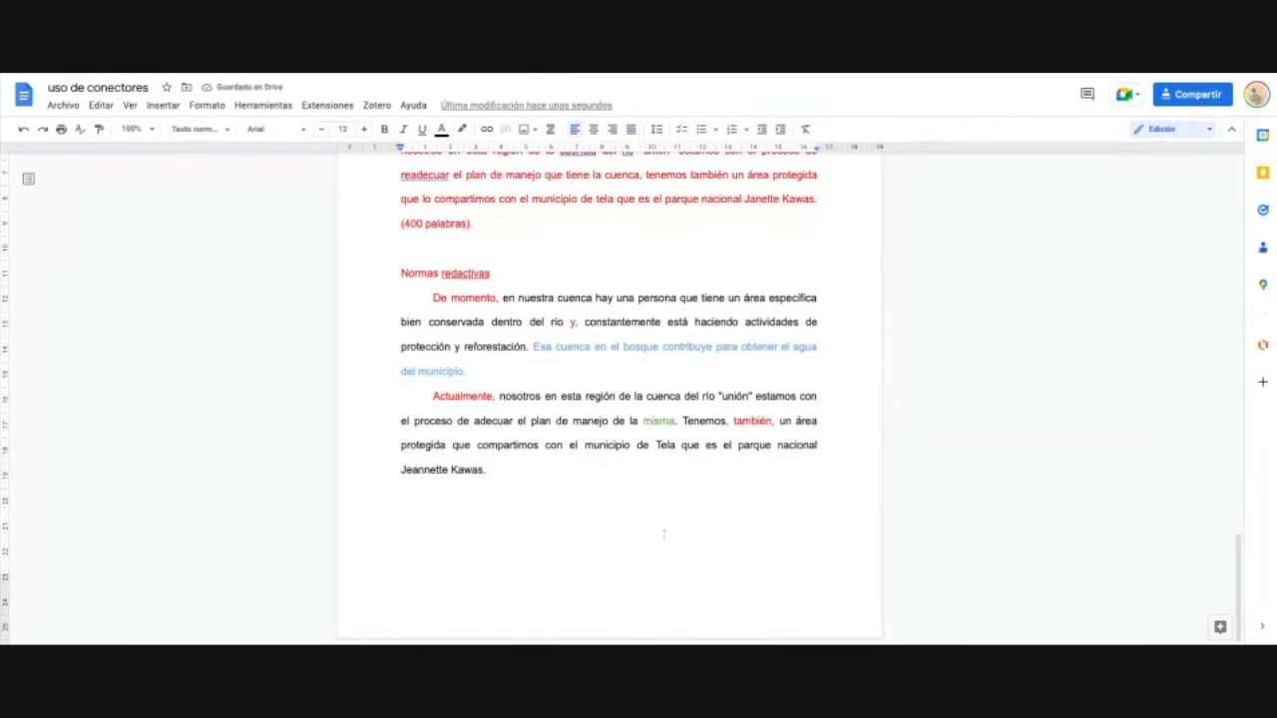
type("Normas ap")
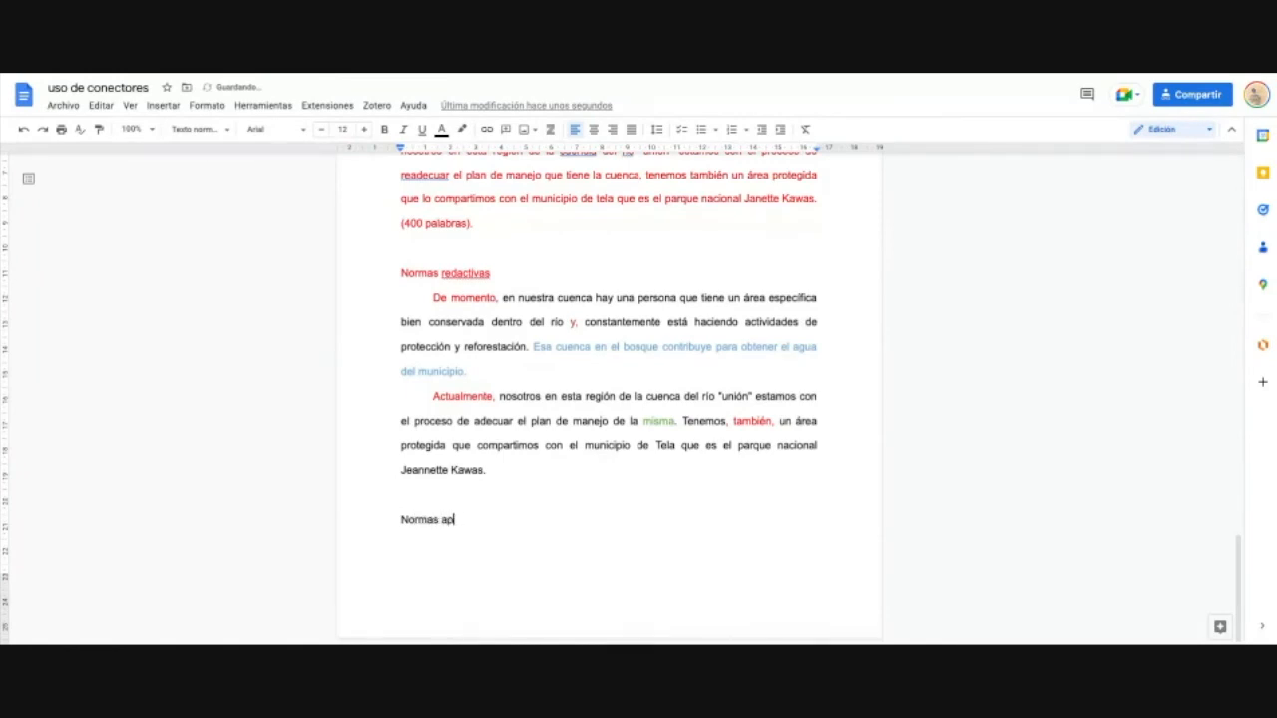
key("BackSpace")
type("PA")
key("BackSpace")
key("BackSpace")
type("APA")
scroll(689, 543, "up", 3)
scroll(688, 542, "up", 2)
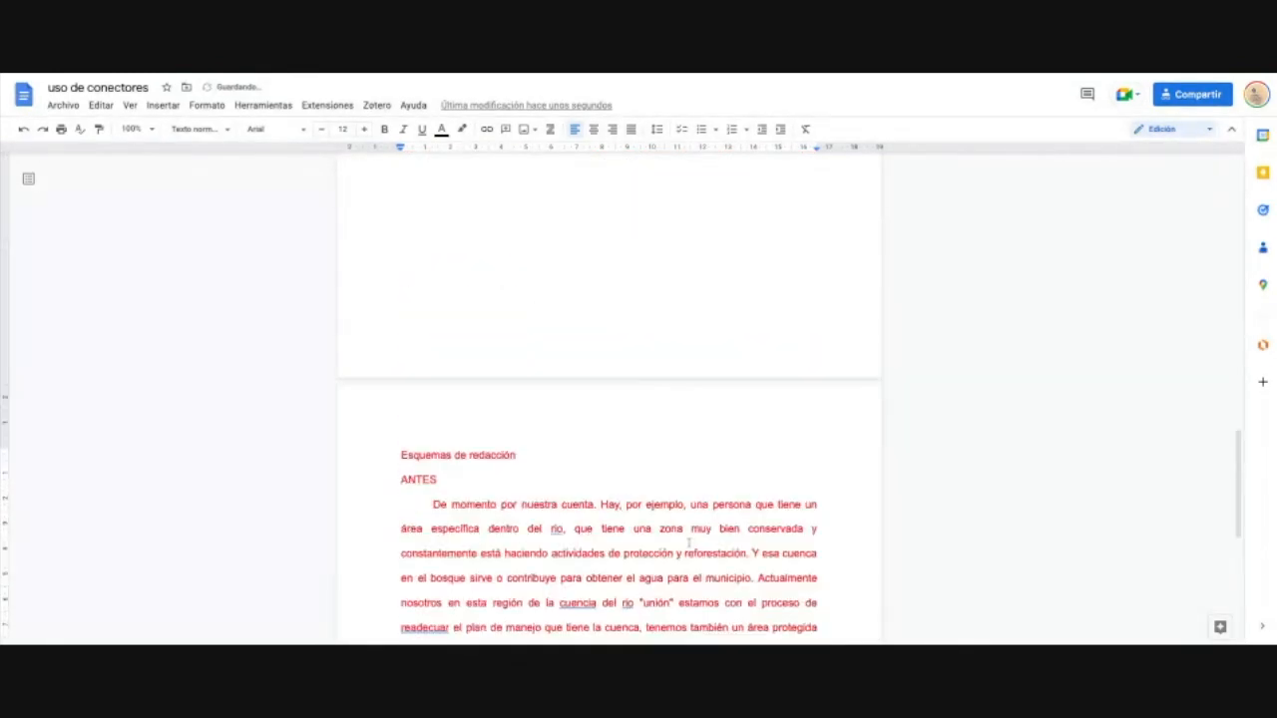
scroll(688, 543, "down", 1)
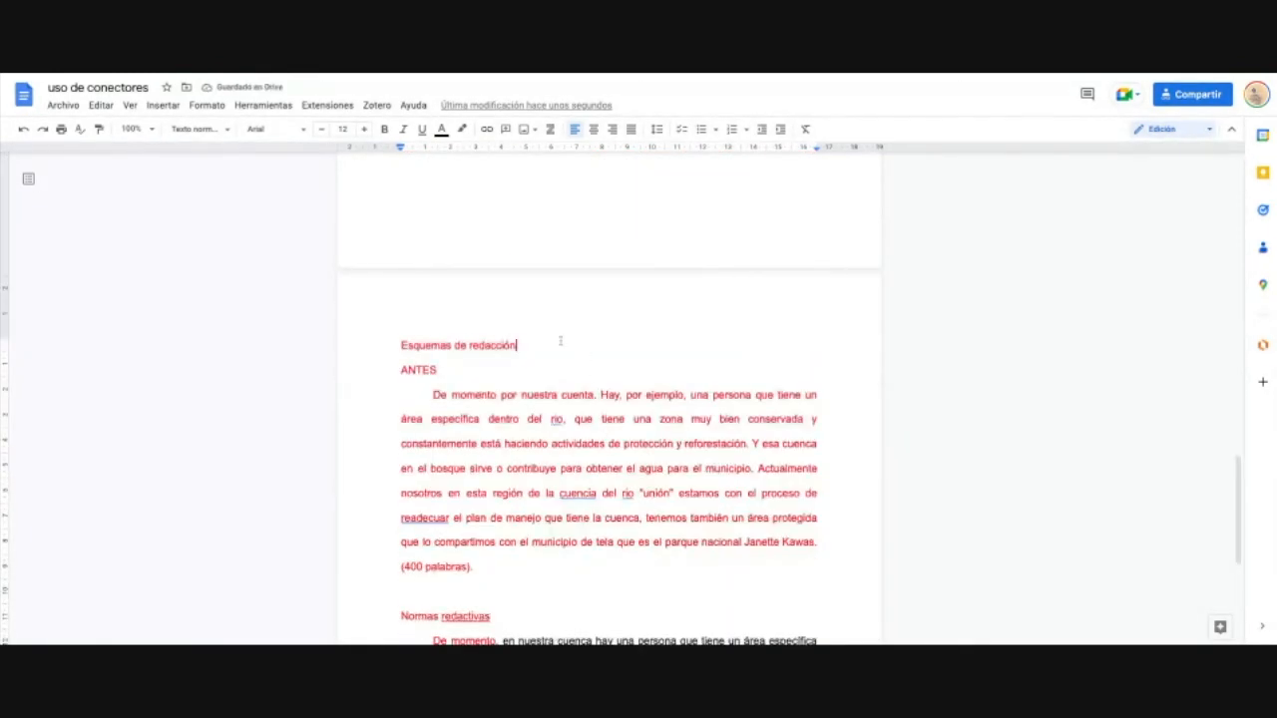
Step: Make 'Esquemas de redacción' a Heading 1
left_click_drag(517, 345, 400, 345)
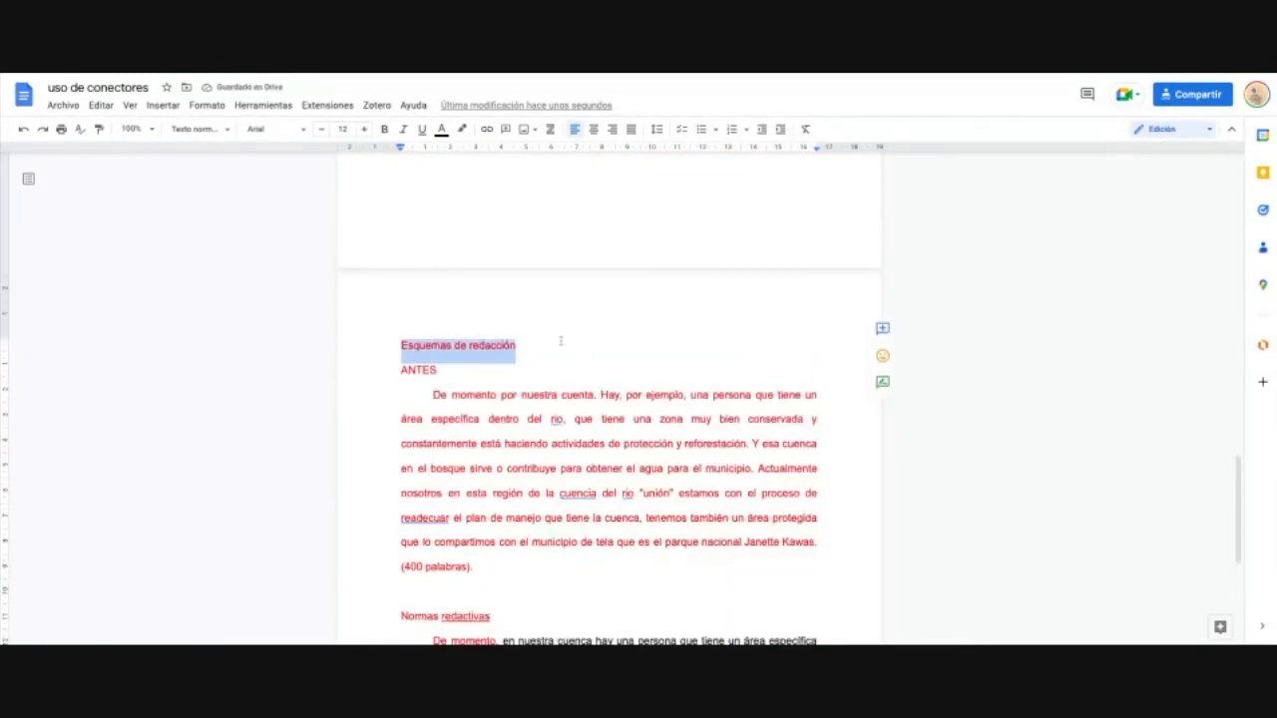
left_click(216, 130)
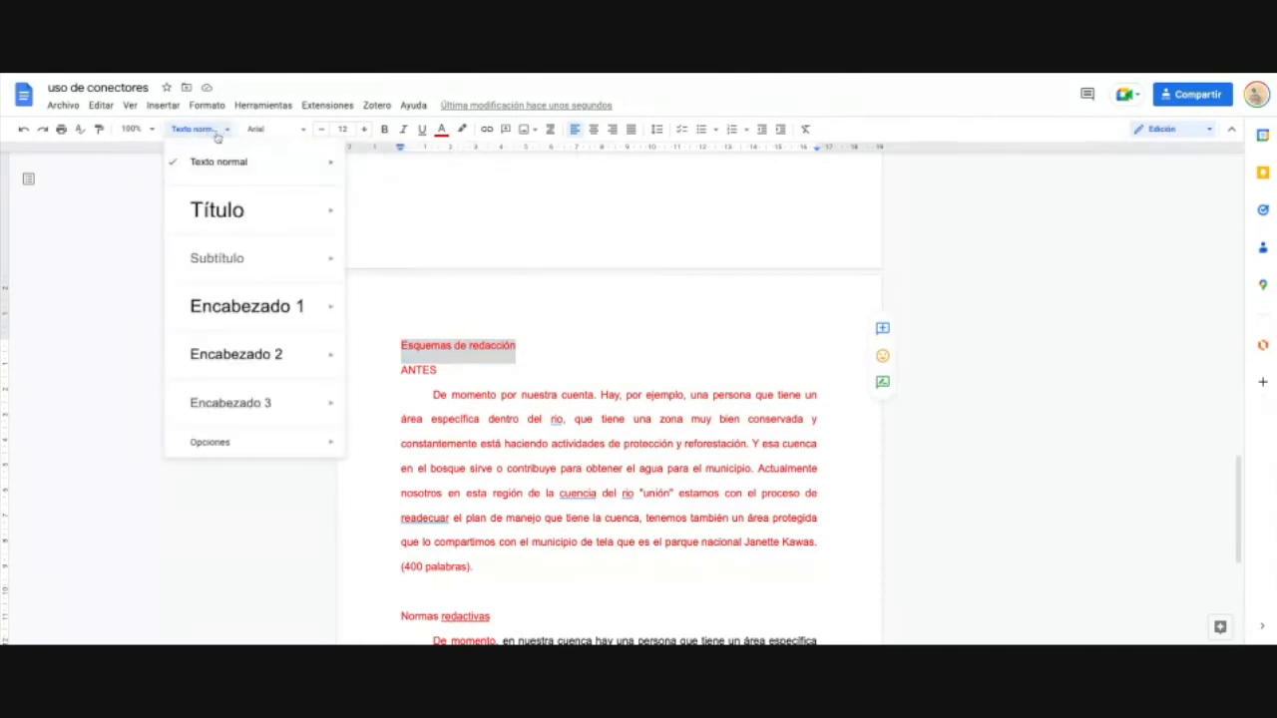
mouse_move(240, 310)
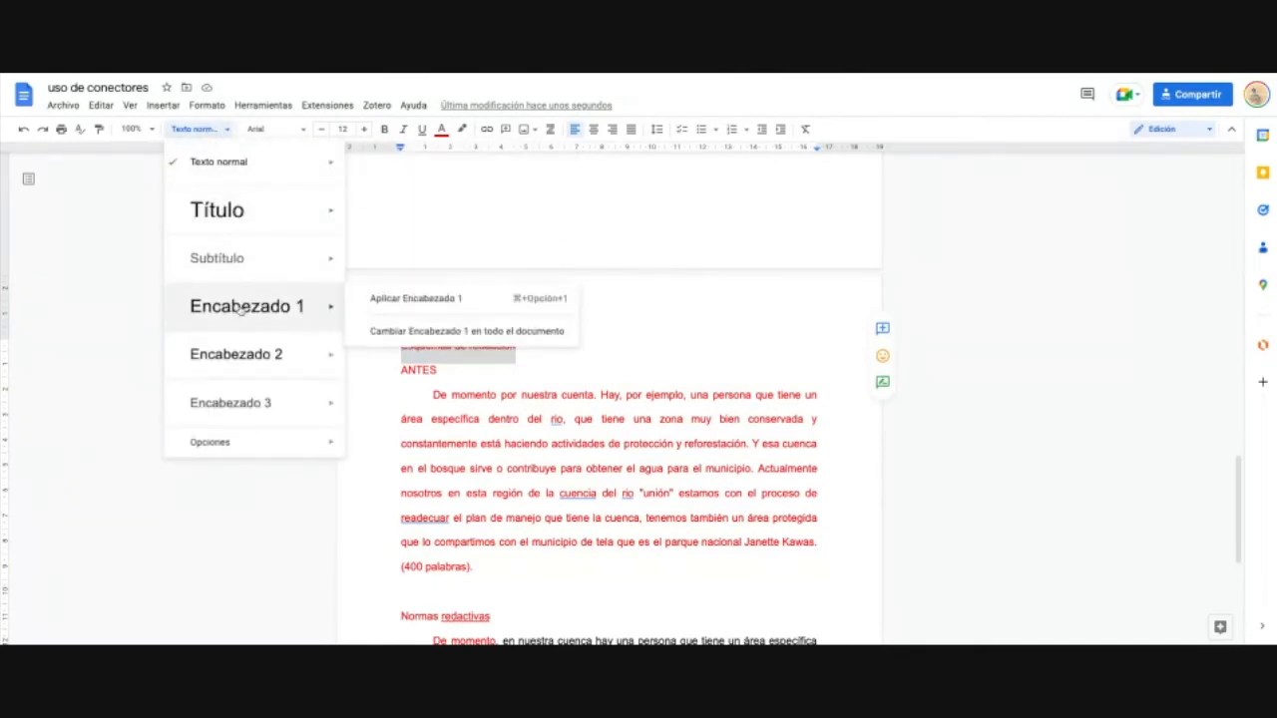
mouse_move(252, 419)
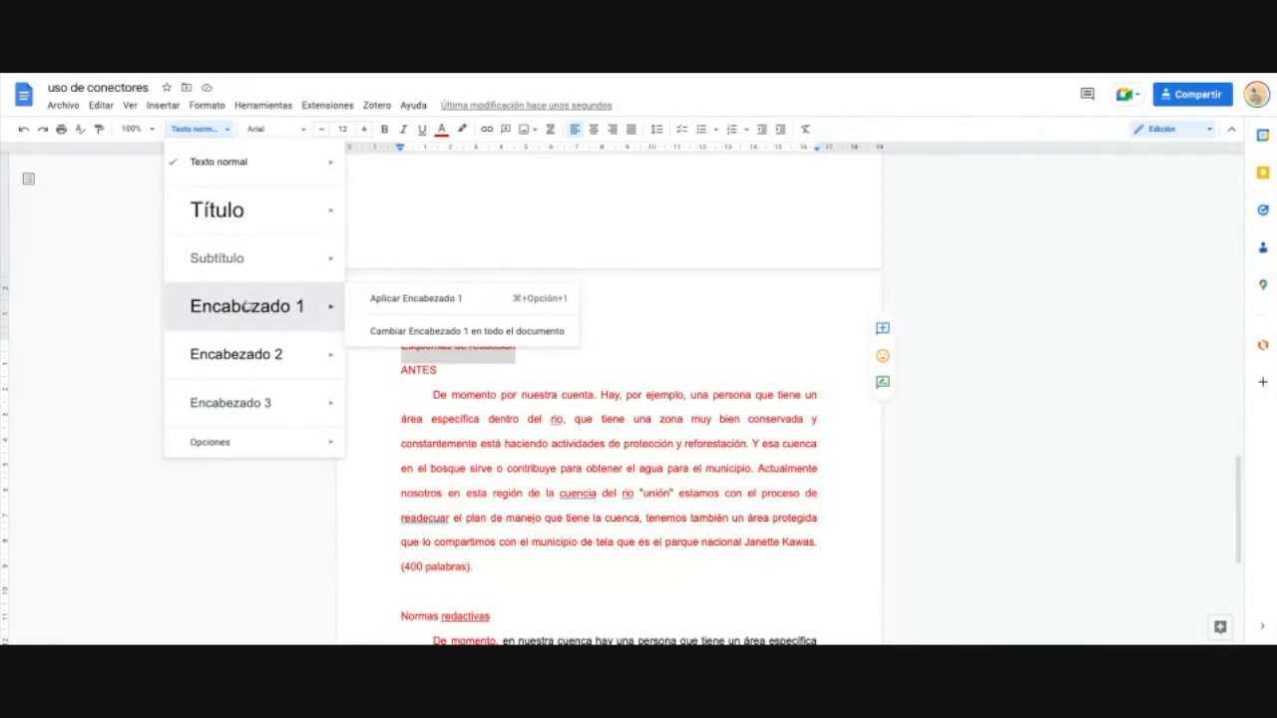
left_click(247, 305)
Step: Apply Heading 1 to the 'Normas redactivas' line
scroll(518, 371, "down", 5)
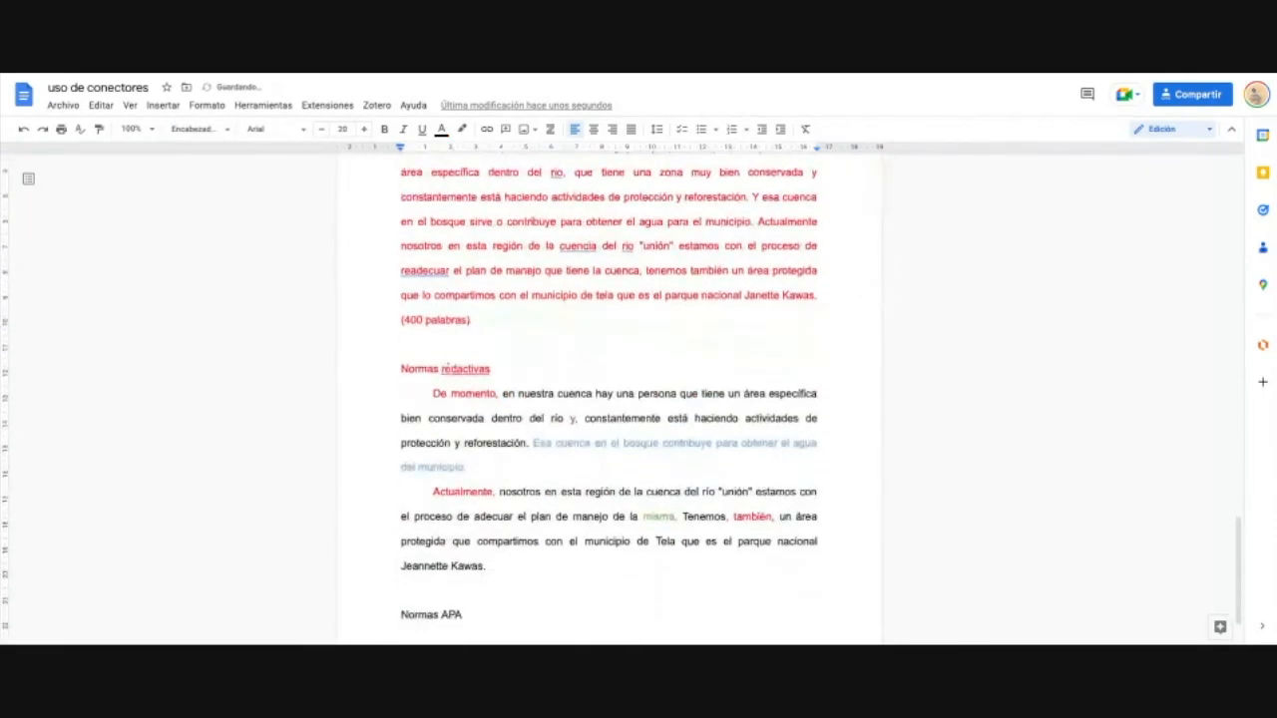
left_click_drag(519, 371, 401, 371)
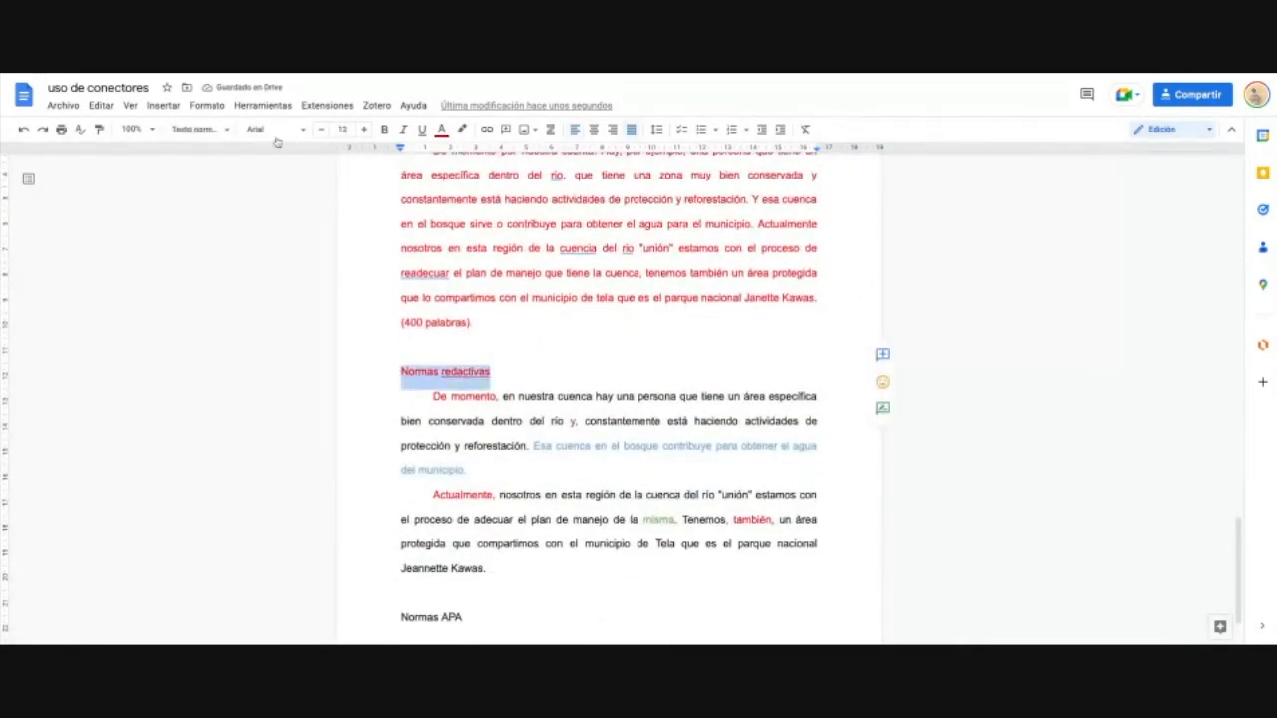
left_click(213, 132)
mouse_move(248, 306)
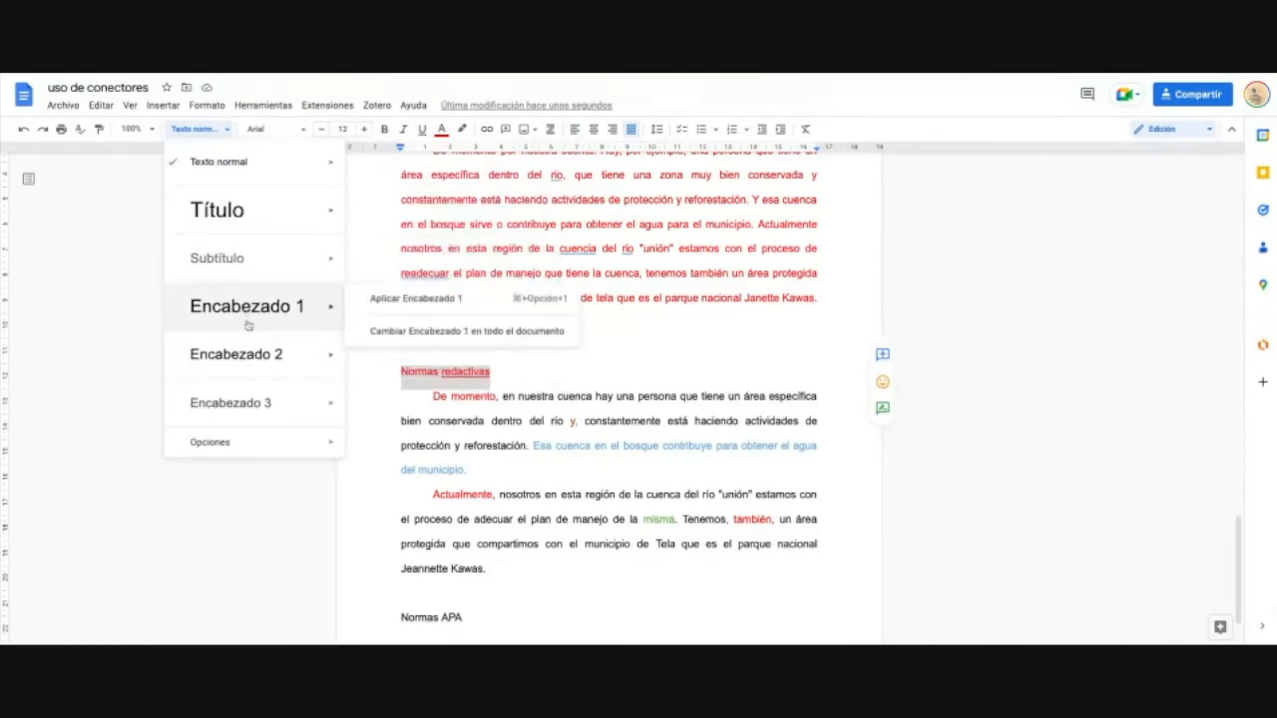
key("super+alt+1")
Step: Apply Heading 1 to the 'Normas APA' line
scroll(458, 445, "down", 2)
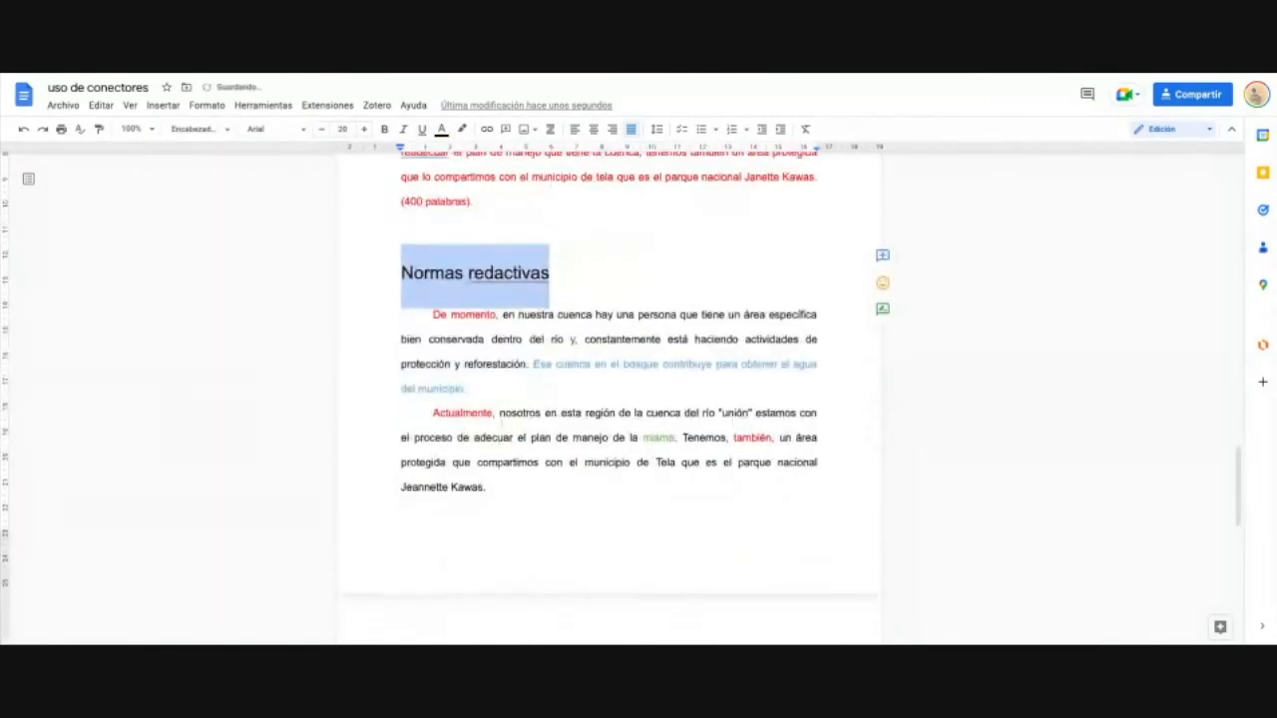
scroll(484, 433, "down", 4)
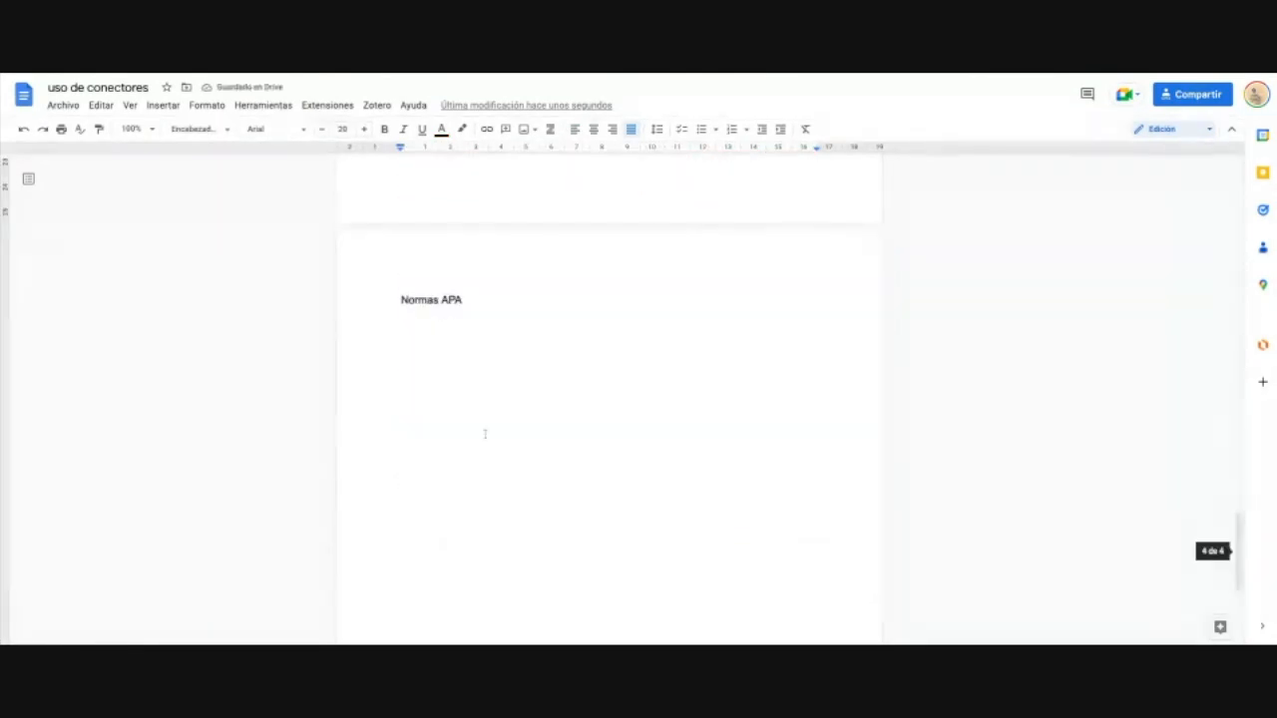
triple_click(484, 298)
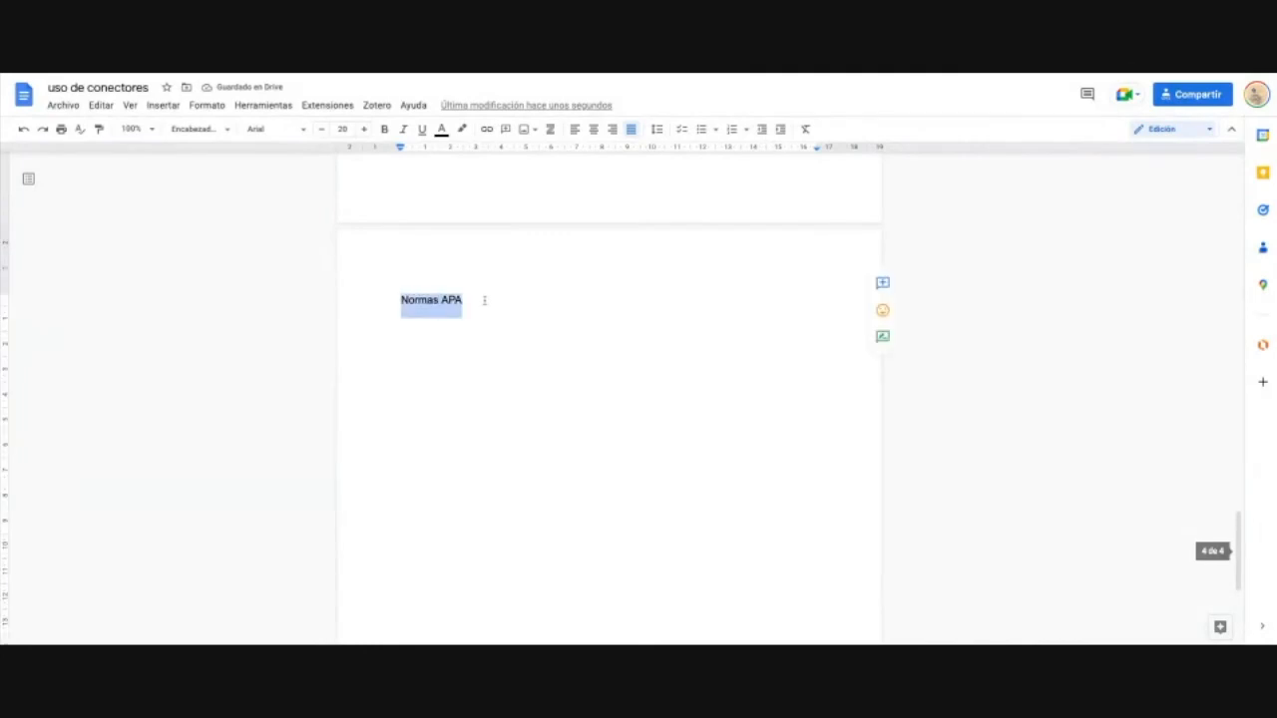
left_click(213, 128)
mouse_move(244, 302)
left_click(245, 319)
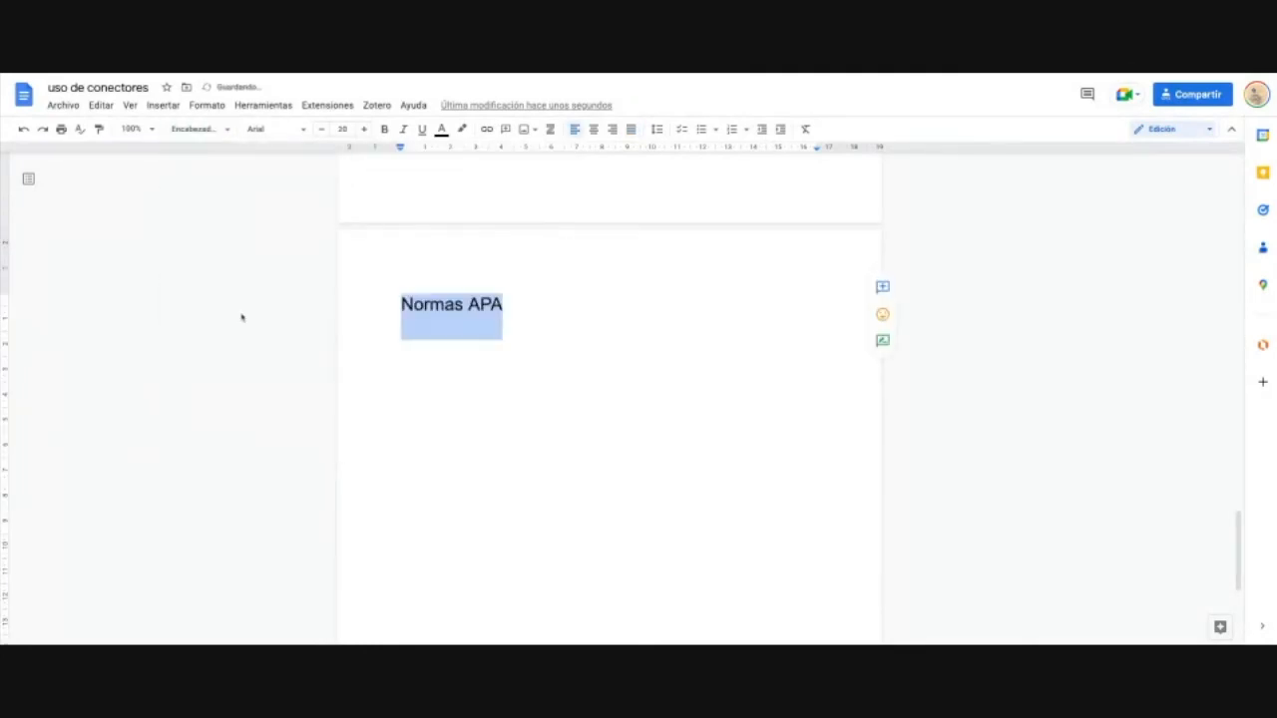
left_click(465, 390)
scroll(465, 394, "up", 2)
scroll(465, 394, "up", 7)
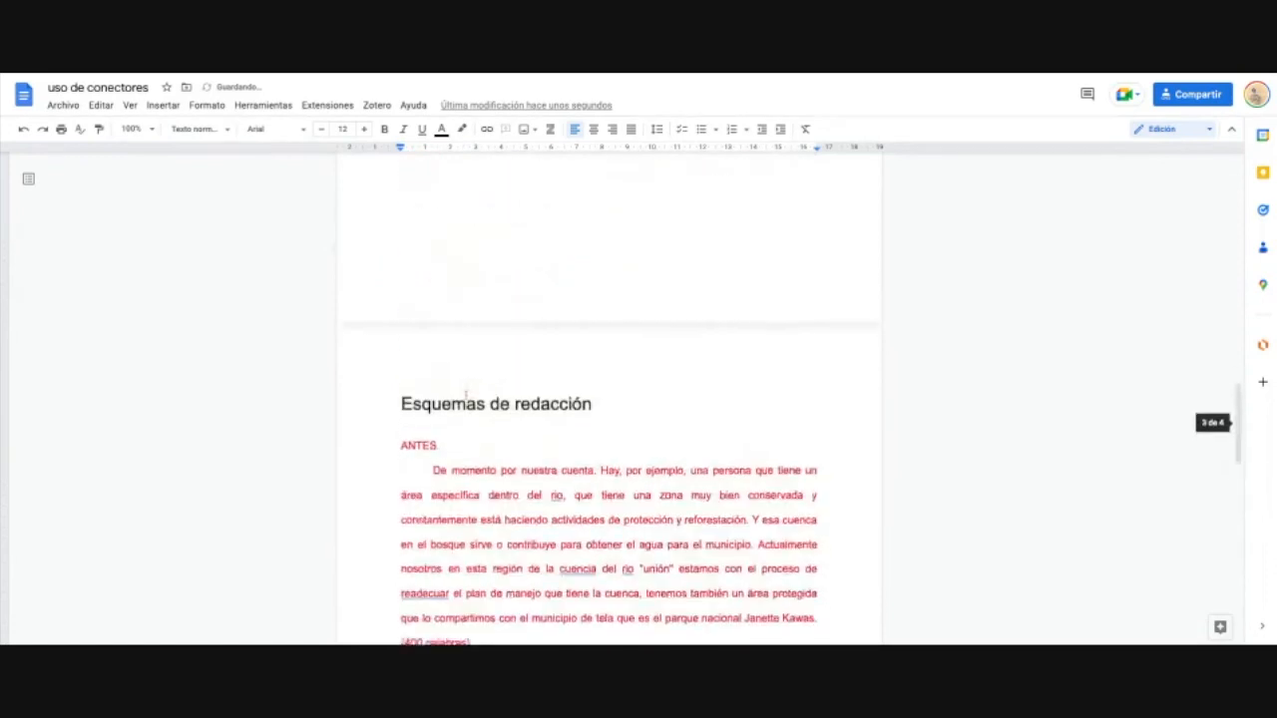
Step: Make ANTES a Heading 2
scroll(464, 387, "down", 2)
left_click_drag(447, 326, 400, 326)
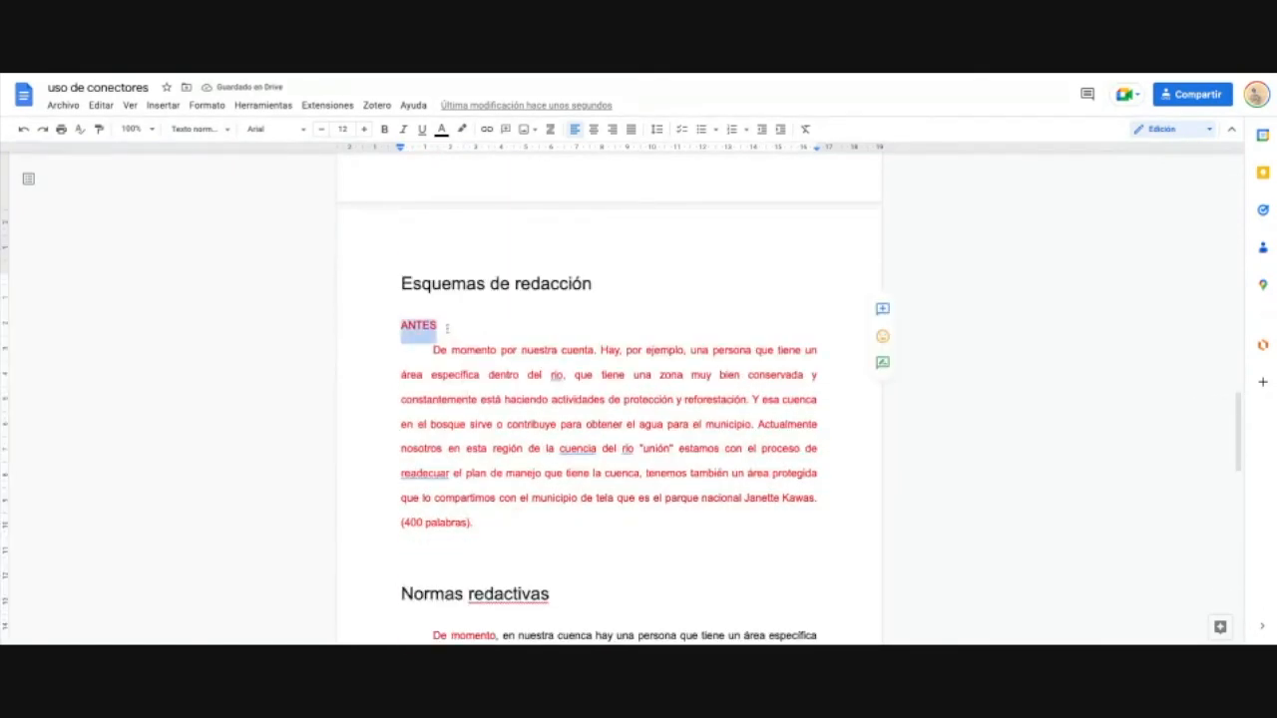
left_click(198, 128)
mouse_move(240, 355)
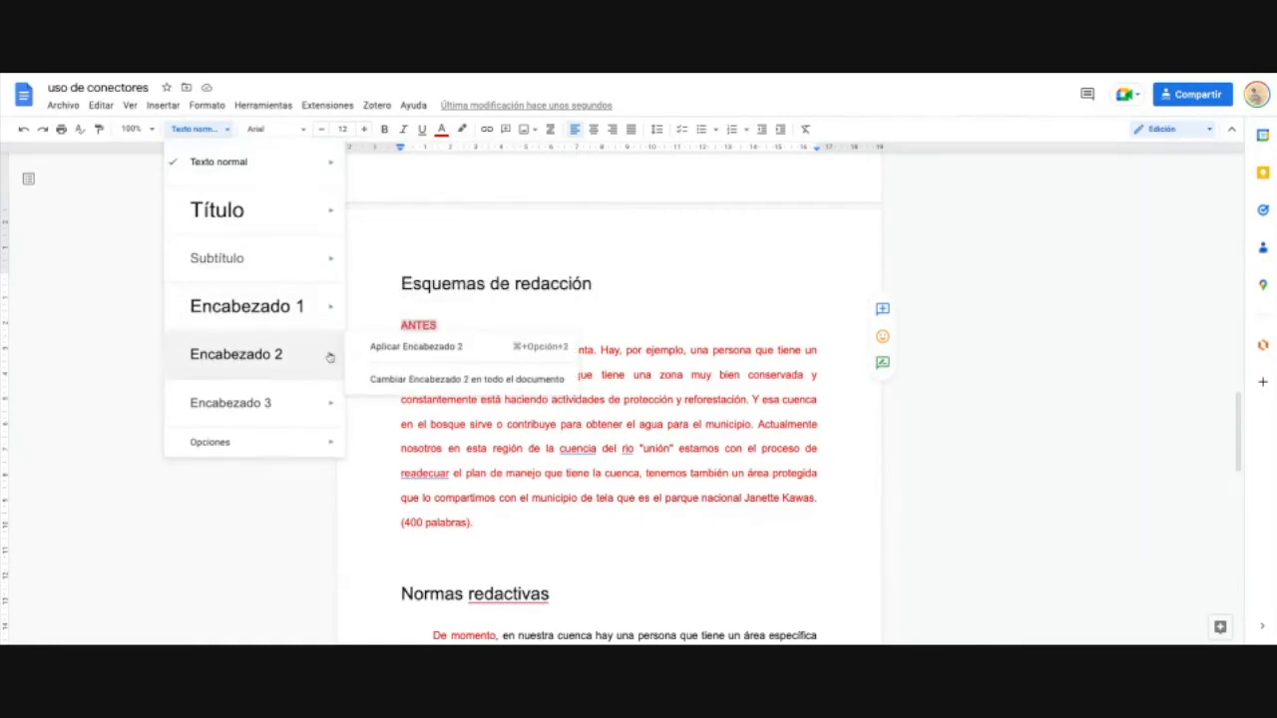
left_click(359, 347)
Step: Add a new line 'despues' under the Normas redactivas heading
scroll(551, 453, "down", 6)
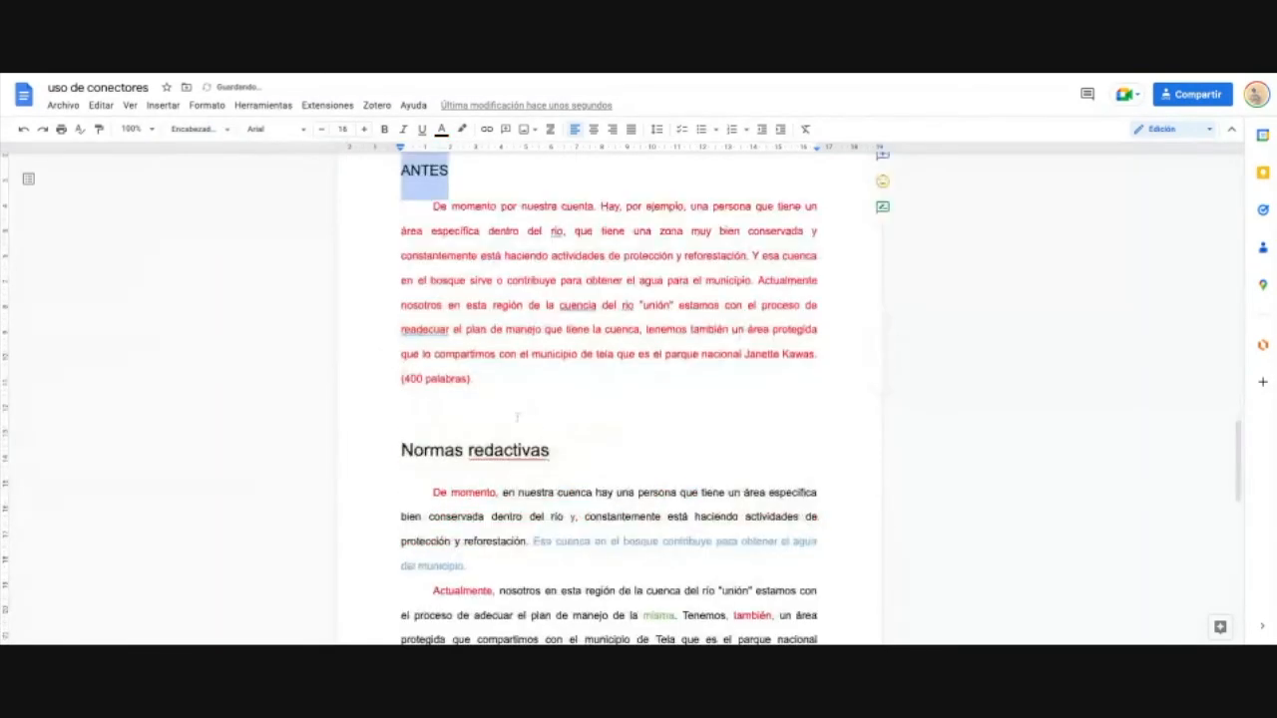
scroll(545, 480, "down", 2)
scroll(546, 480, "up", 3)
scroll(540, 466, "up", 3)
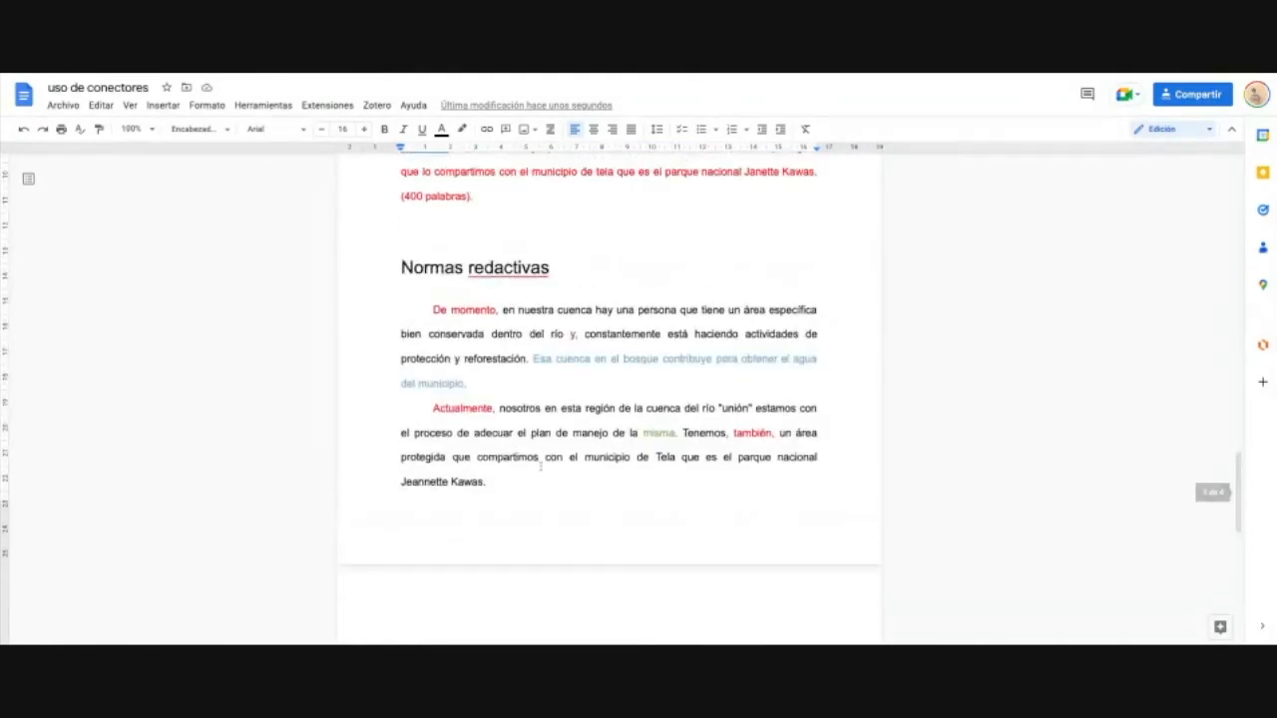
scroll(540, 466, "down", 3)
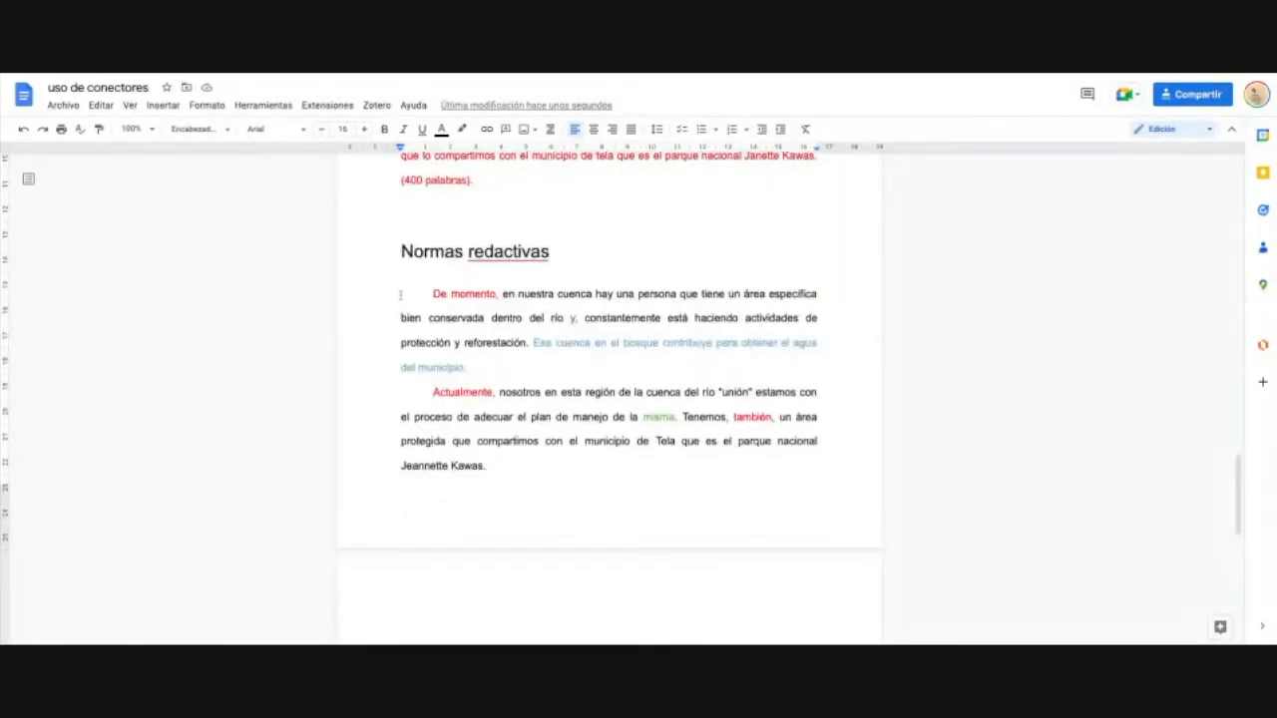
left_click(550, 253)
key("Return")
type("despues")
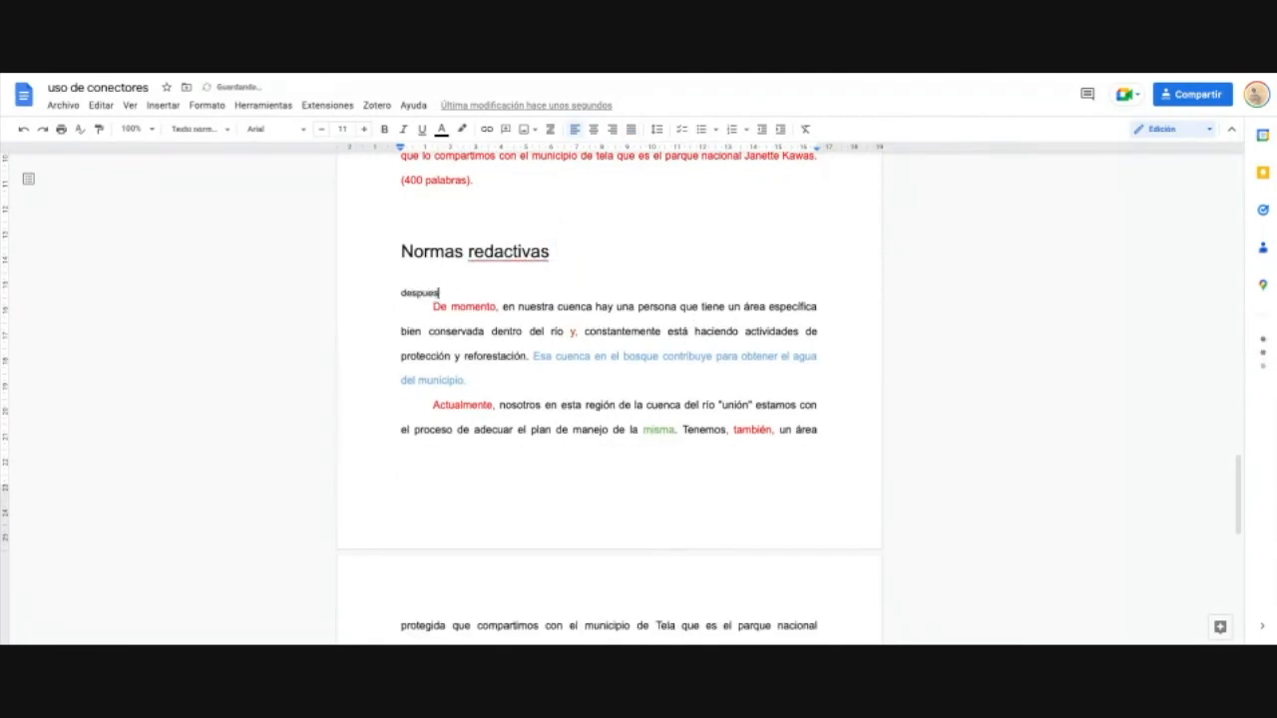
Step: Make it Heading 2 and correct it to a capitalised, accented 'Después'
mouse_move(459, 292)
left_mouse_down()
mouse_move(454, 250)
mouse_move(401, 249)
mouse_move(454, 293)
left_mouse_up()
double_click(454, 293)
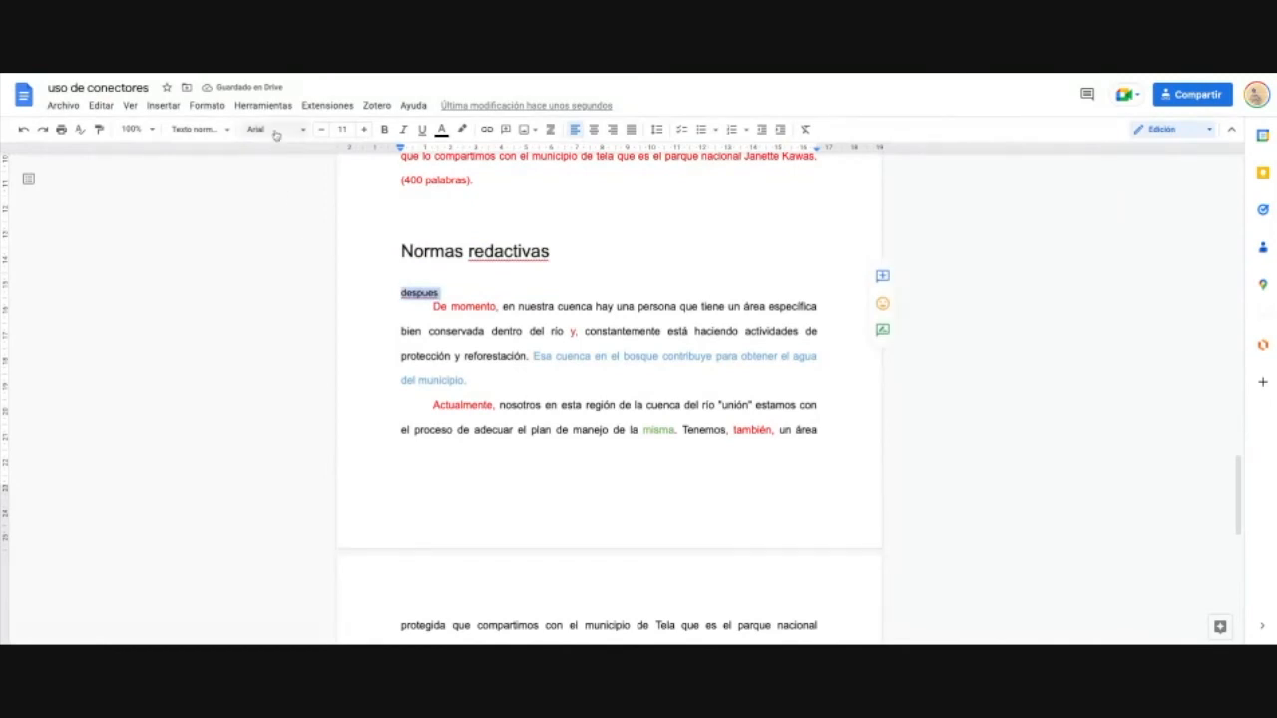
left_click(199, 130)
mouse_move(219, 355)
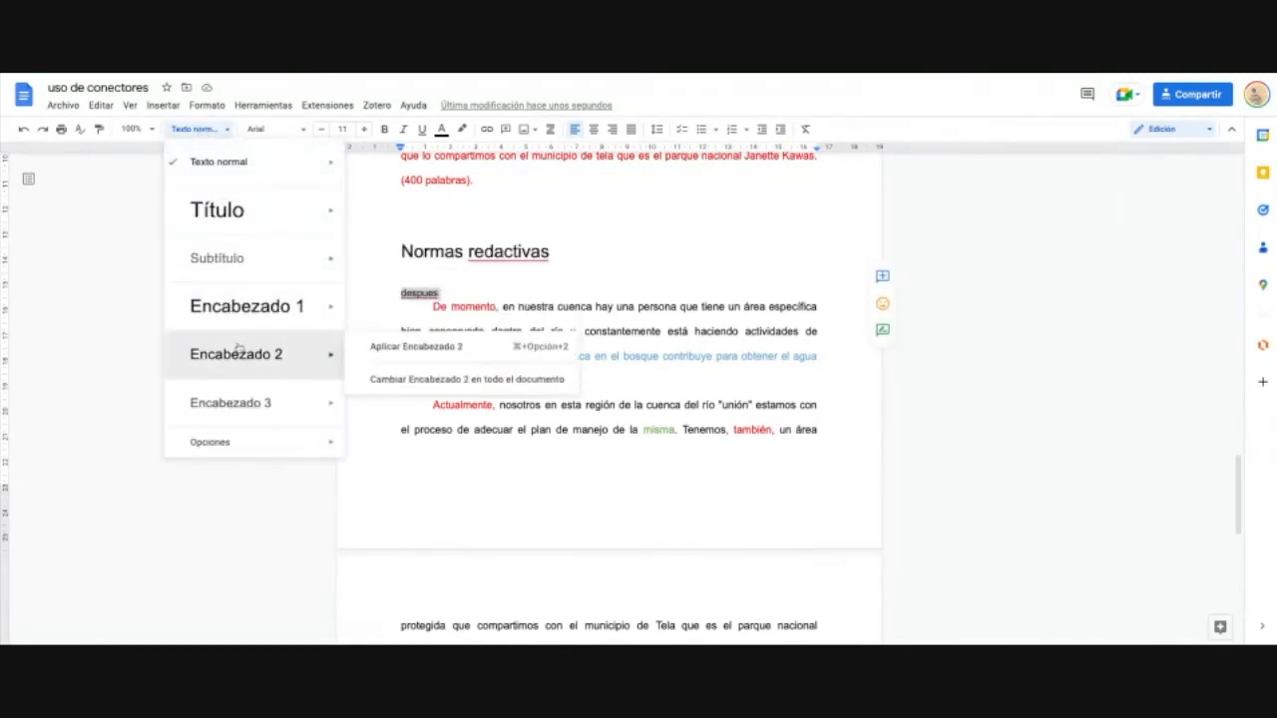
key("super+alt+2")
left_click(426, 307)
left_click(427, 285)
type("¡")
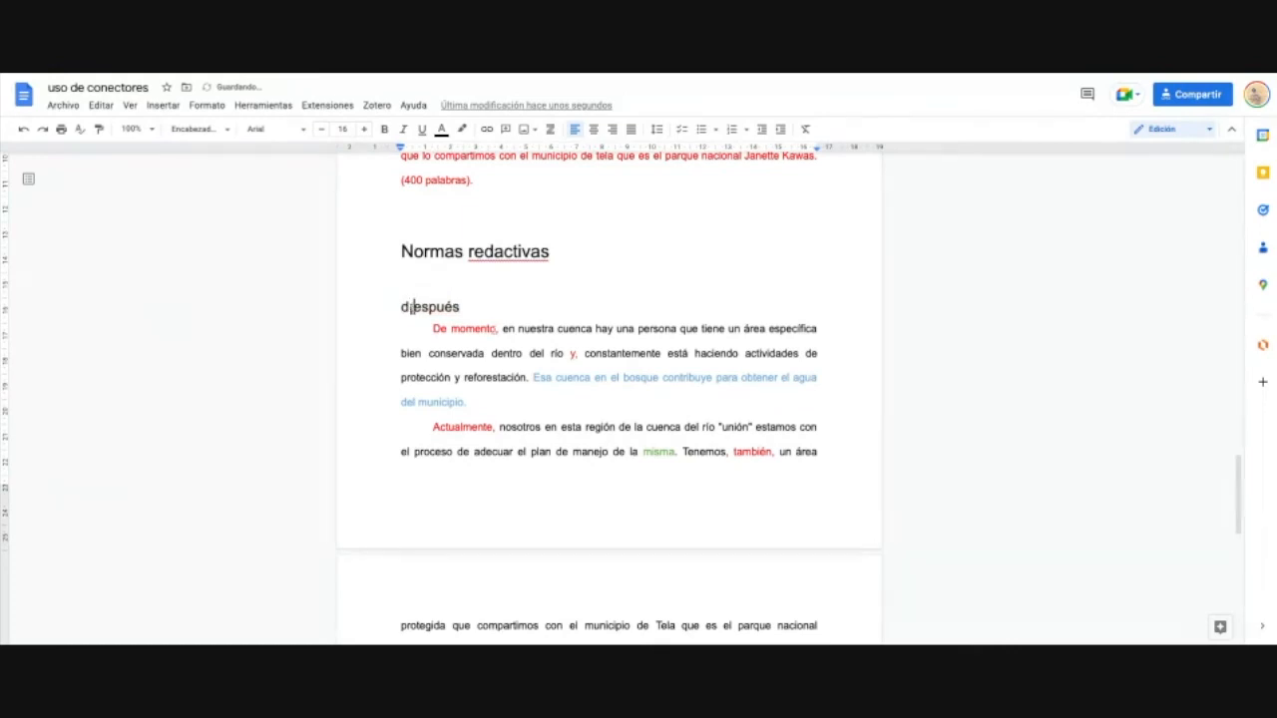
key("Return")
key("BackSpace")
key("BackSpace")
type("D")
Step: Insert a table of contents with page numbers on the blank second page
scroll(565, 360, "up", 6)
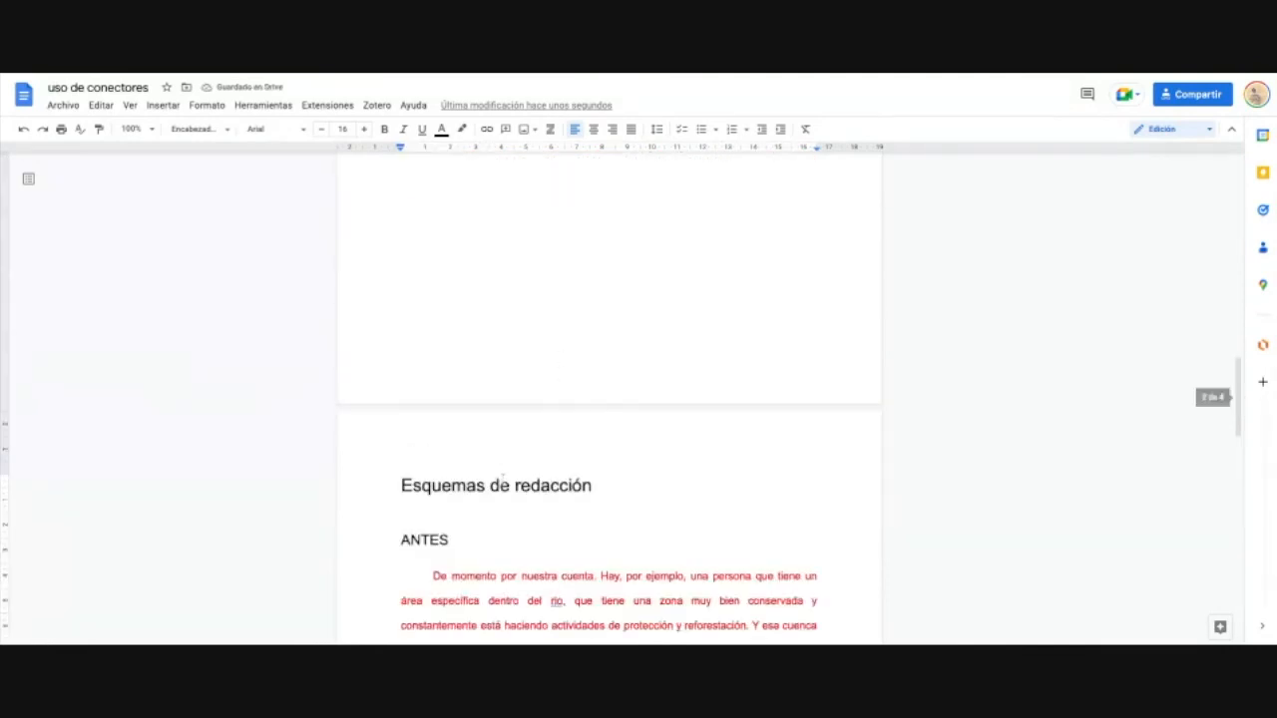
scroll(534, 436, "up", 5)
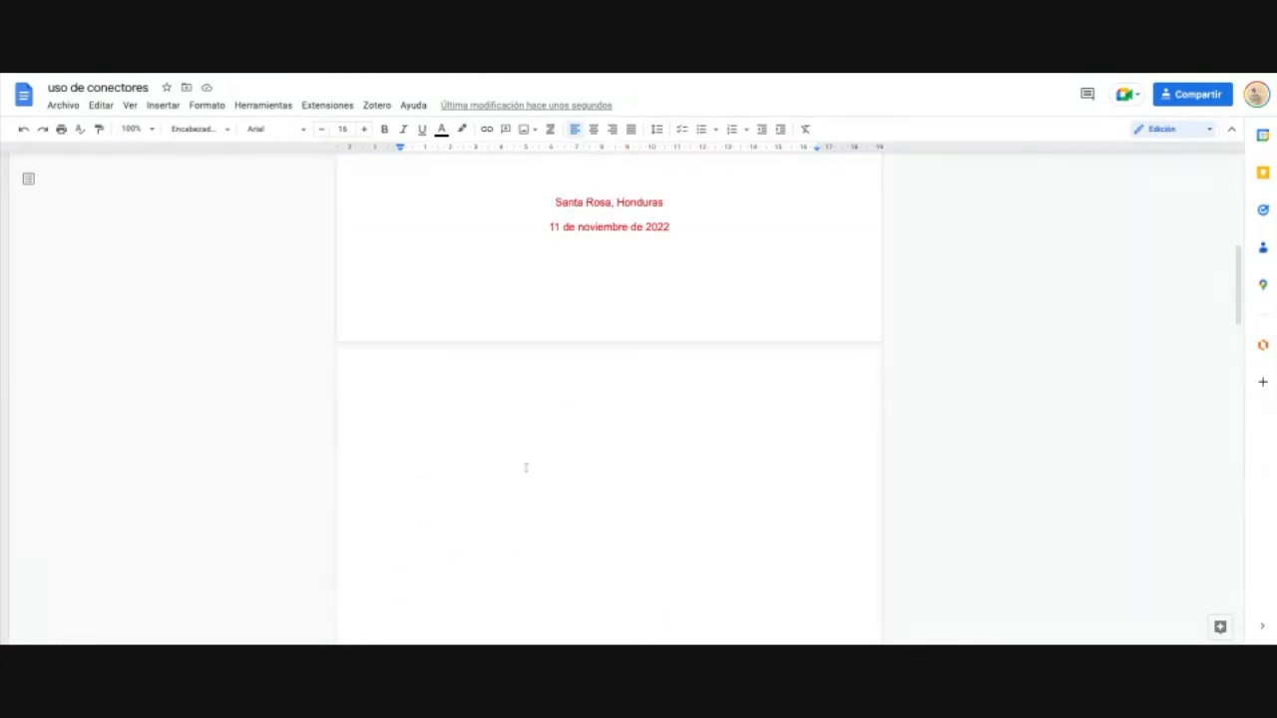
left_click(505, 474)
scroll(532, 475, "down", 1)
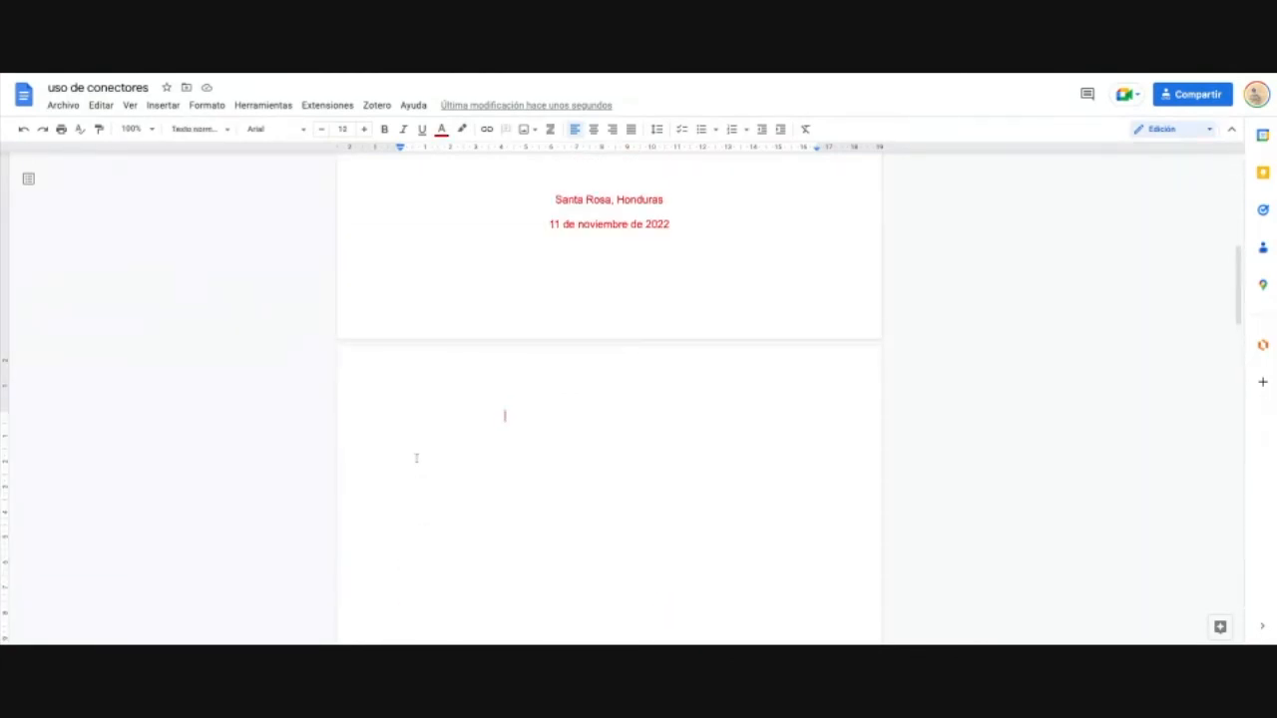
left_click(407, 422)
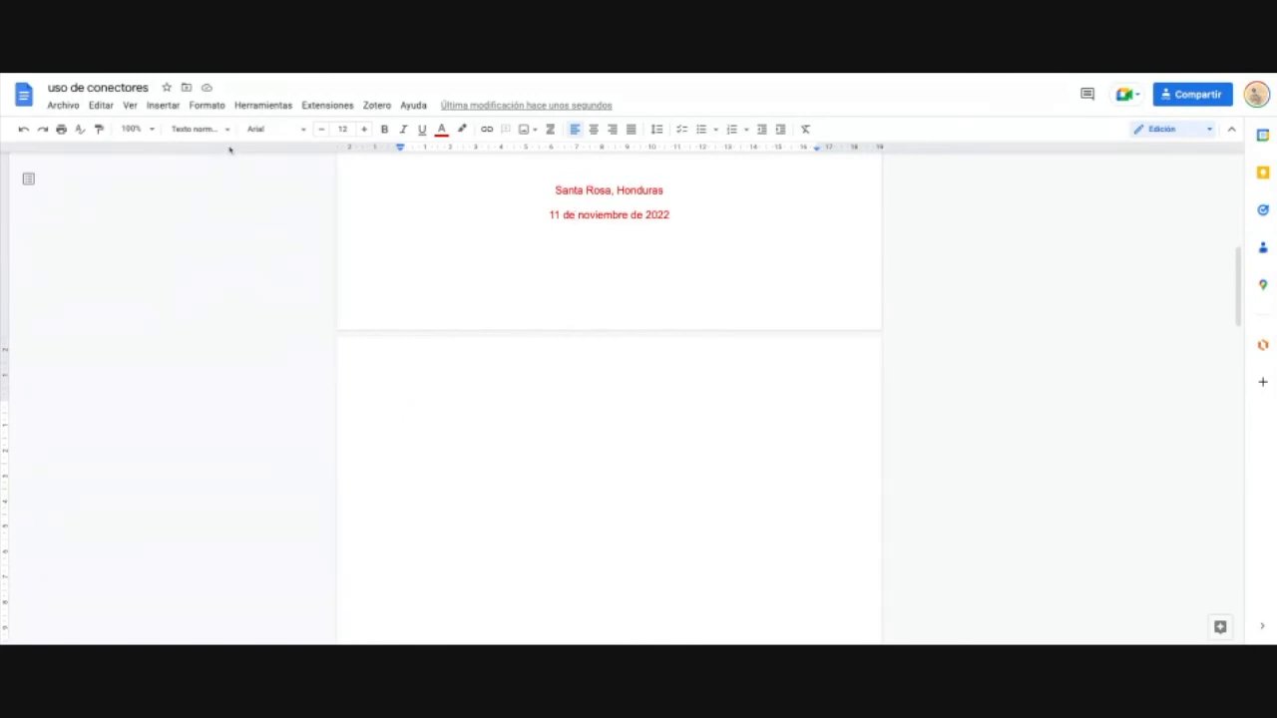
left_click(167, 106)
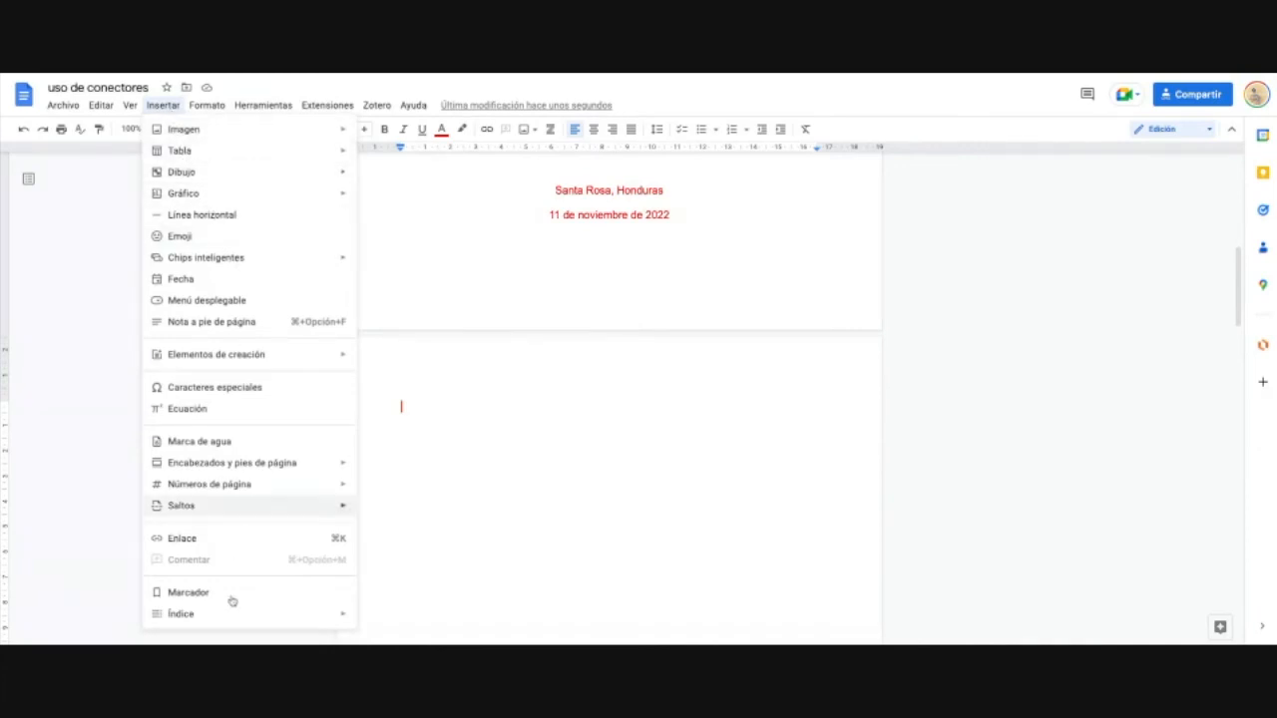
mouse_move(228, 614)
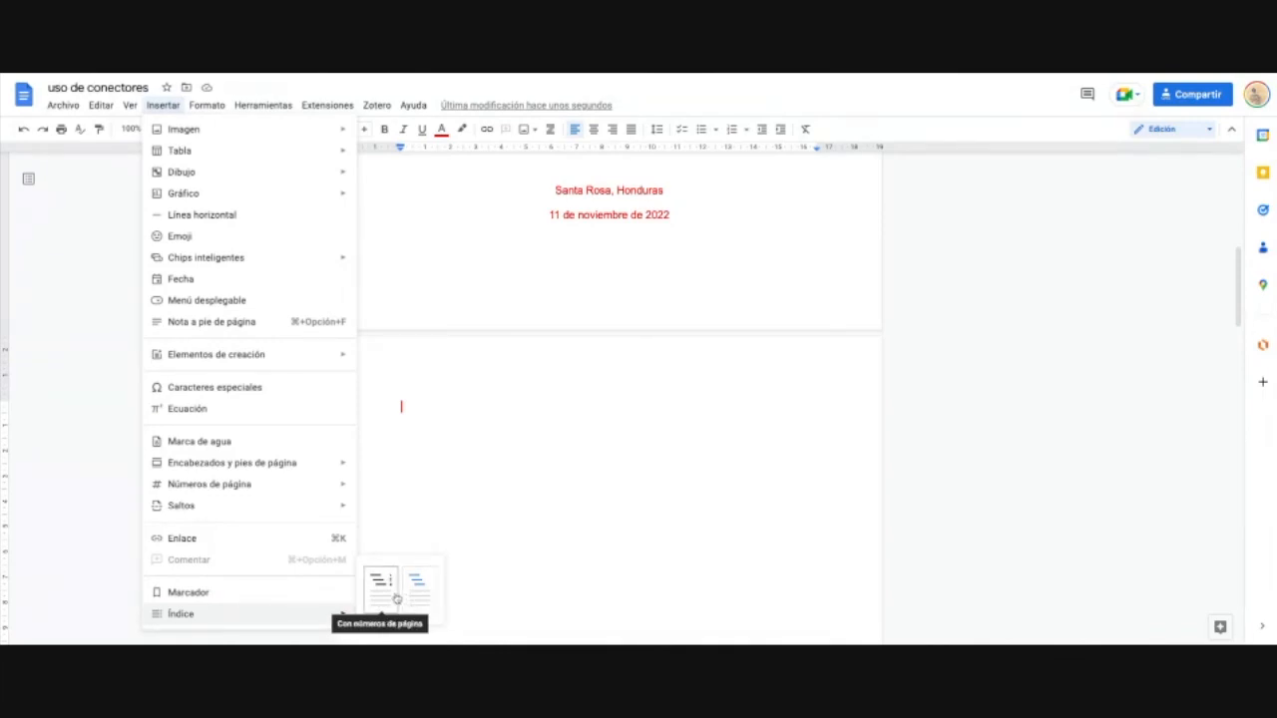
left_click(396, 599)
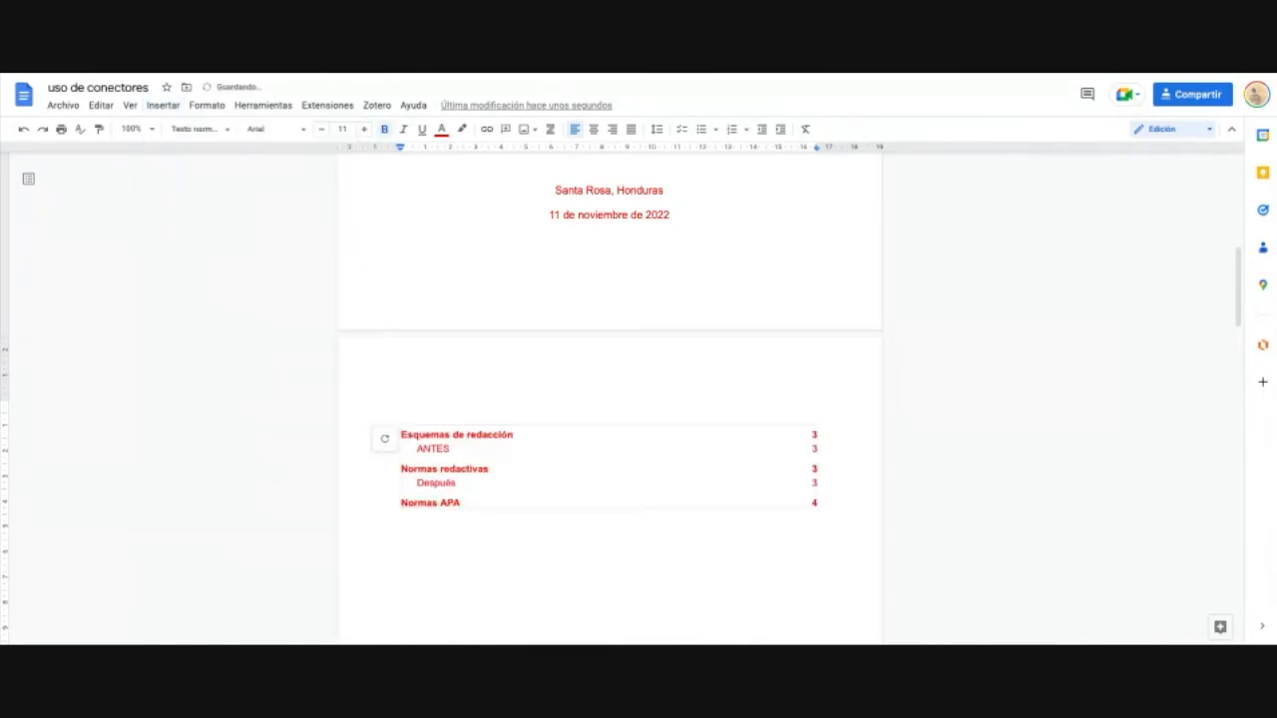
Step: Title the contents page 'Tabla de contenidos' with a blank line below
left_click(507, 539)
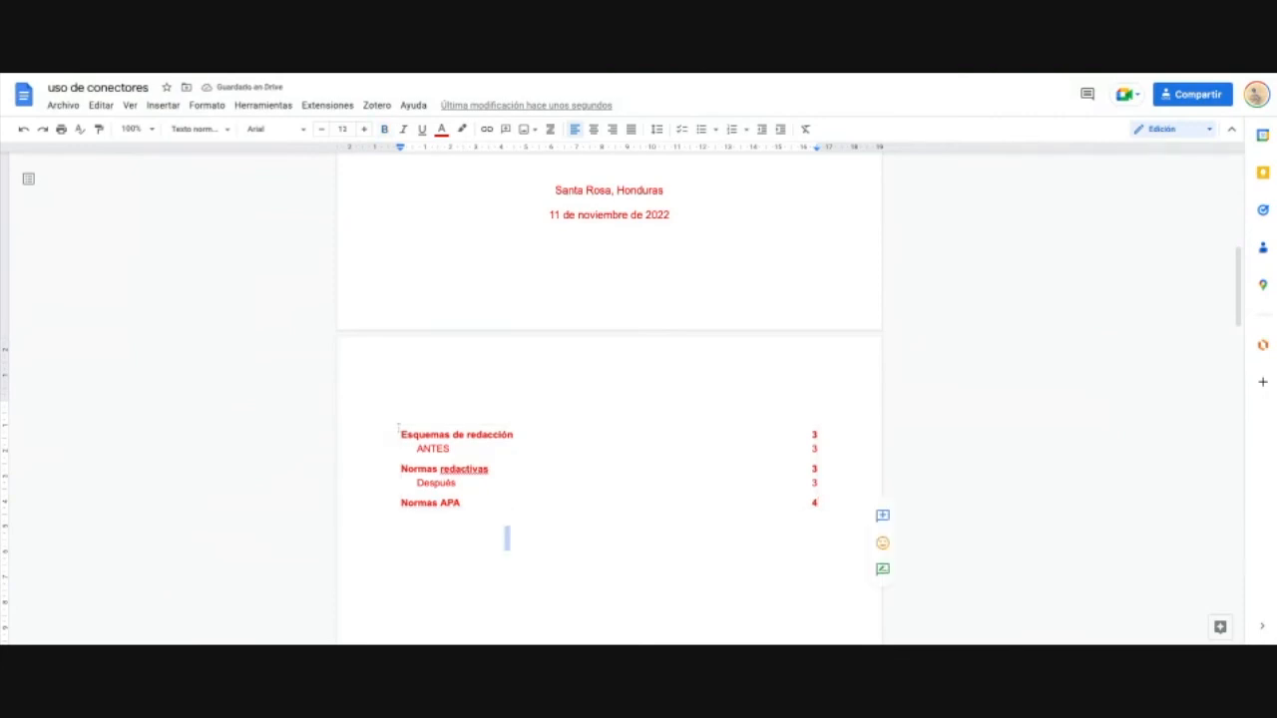
left_click_drag(402, 435, 512, 435)
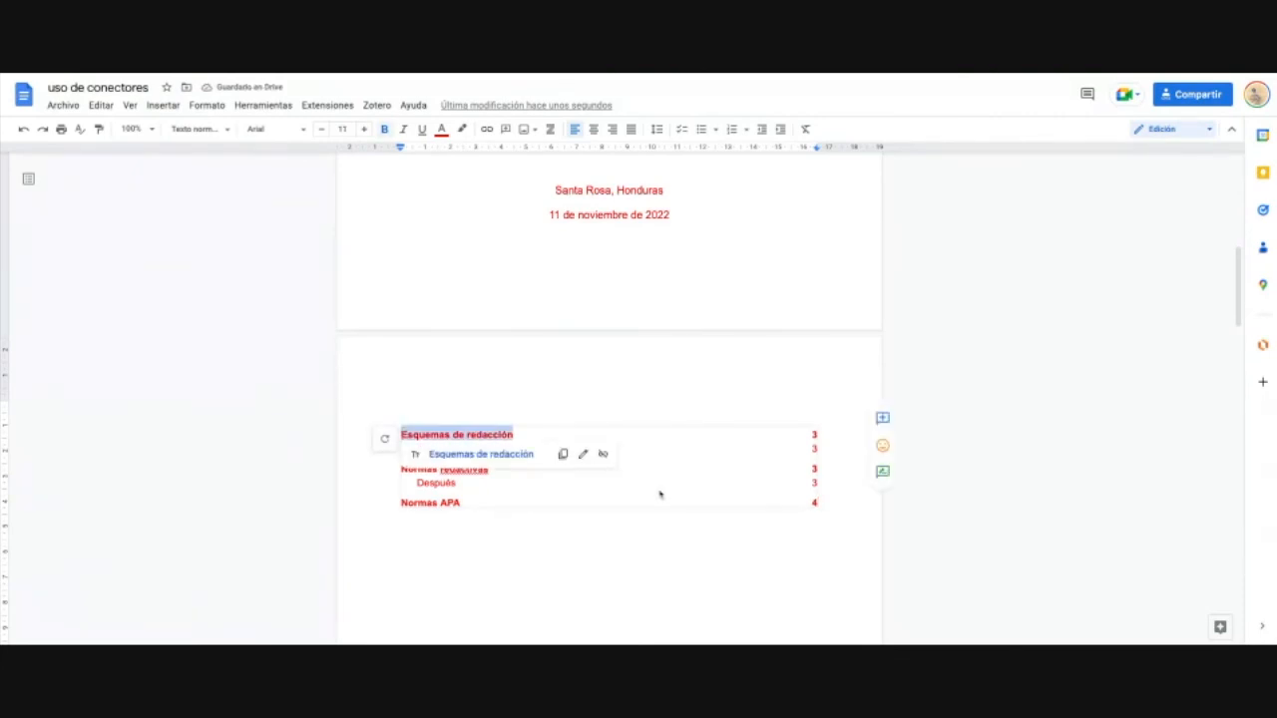
left_click(505, 532)
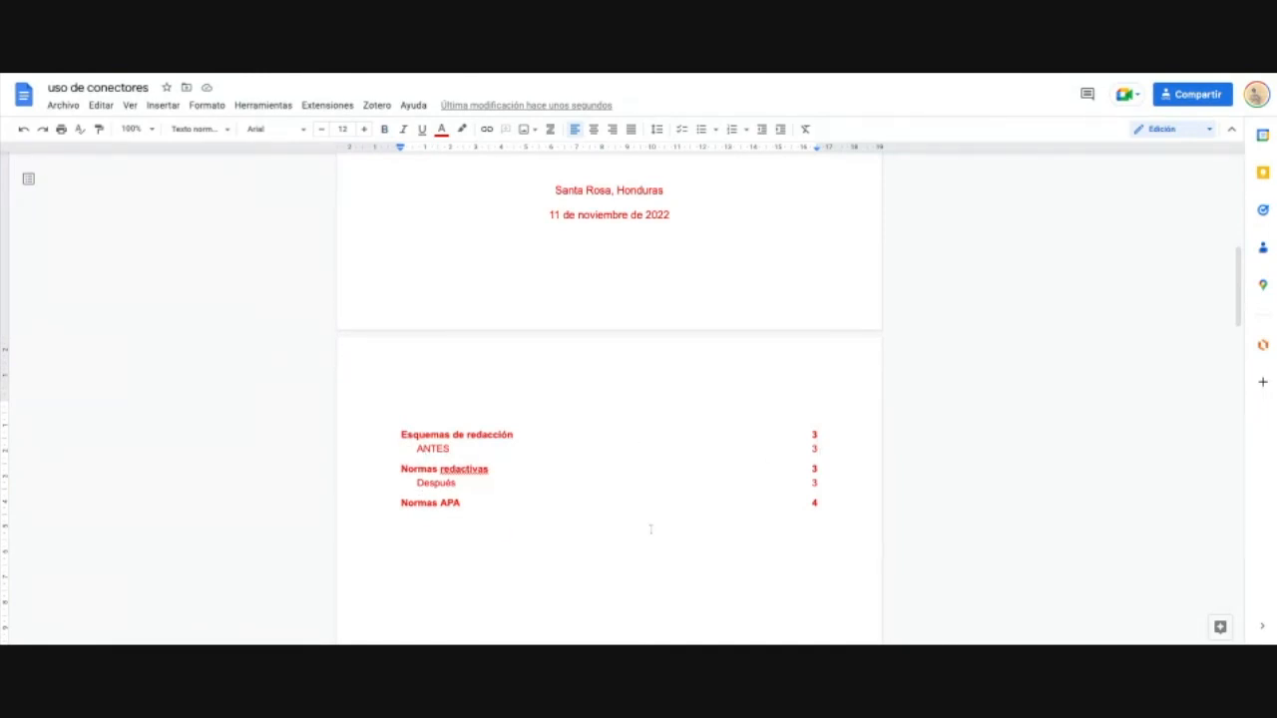
scroll(651, 530, "down", 2)
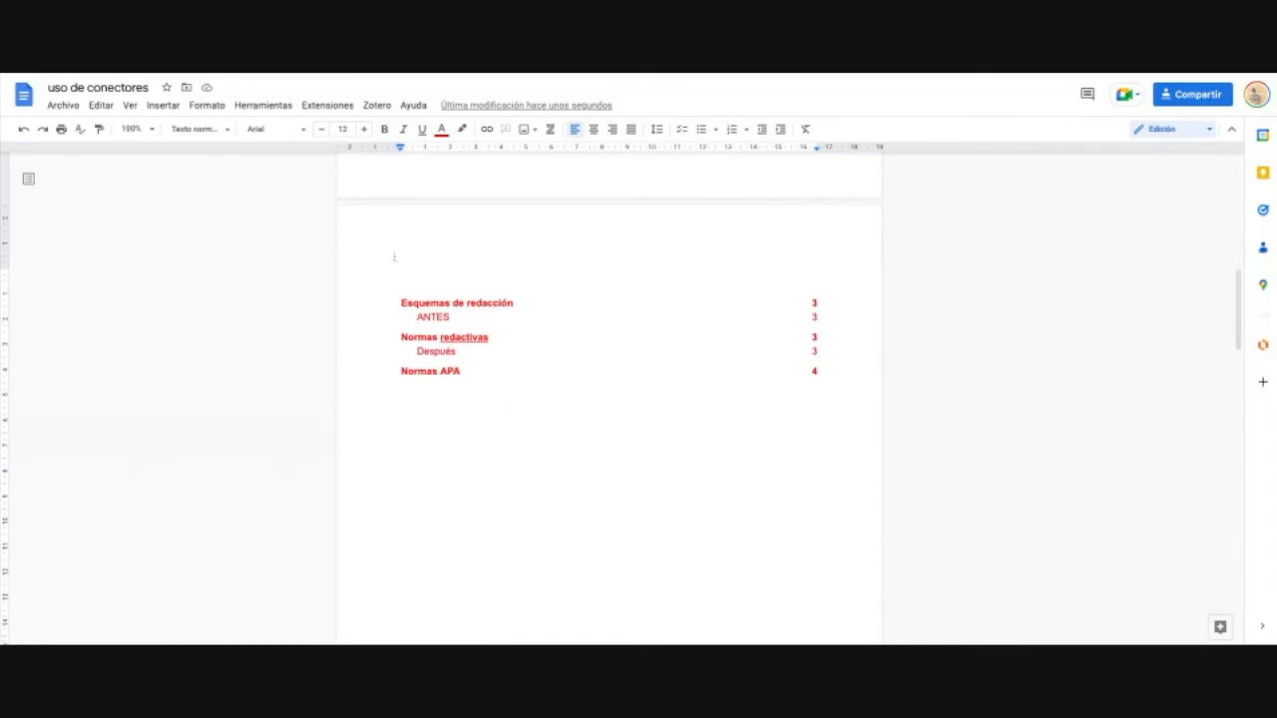
type("Tabla de contenidos")
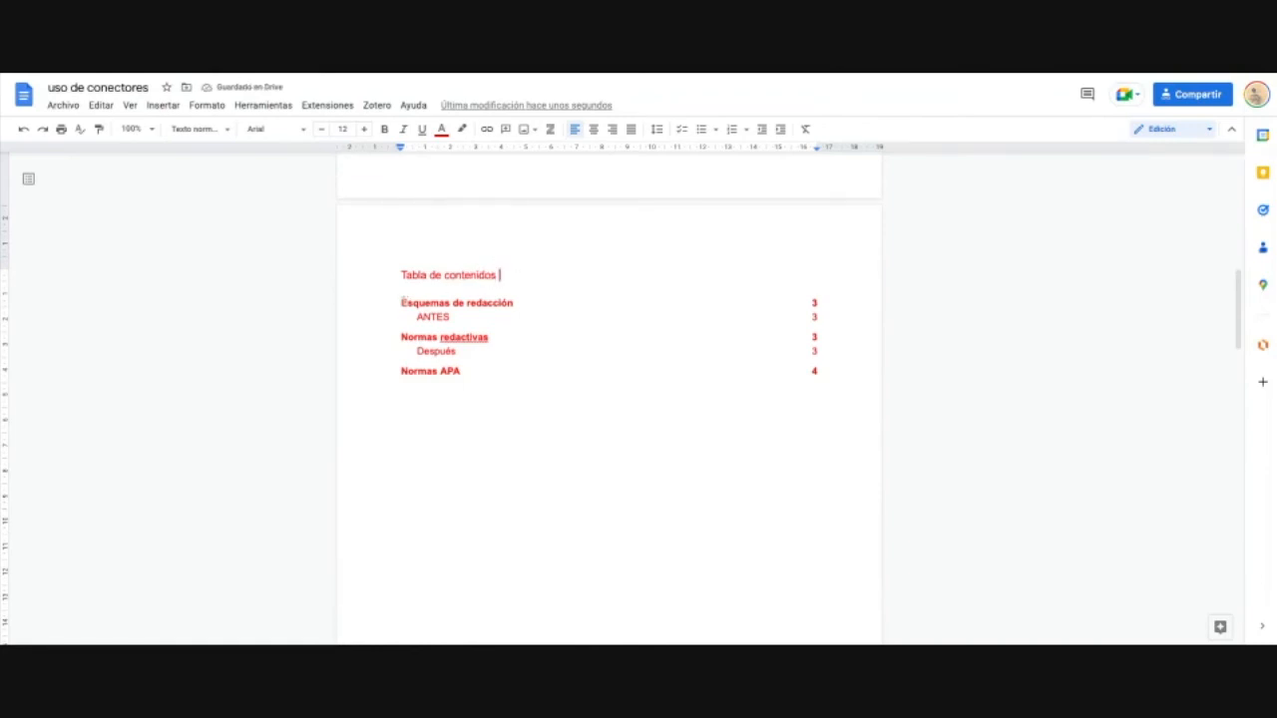
key("Return")
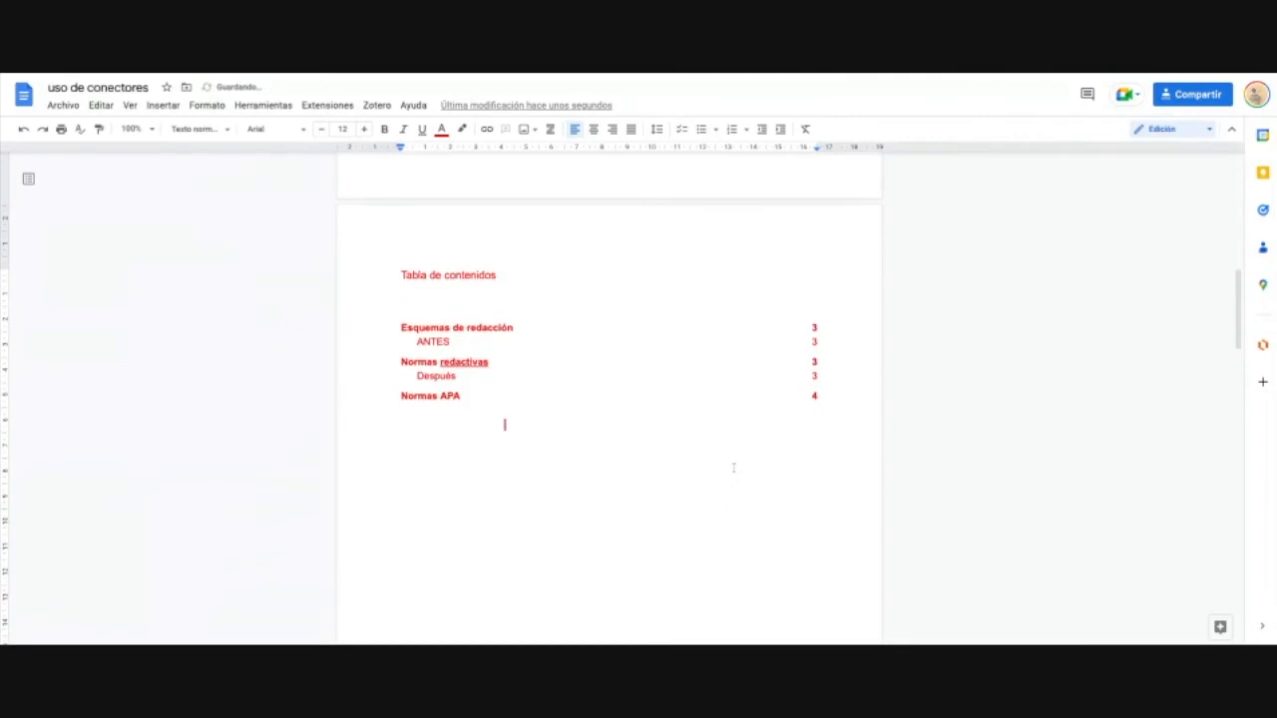
scroll(747, 502, "up", 8)
scroll(747, 502, "down", 10)
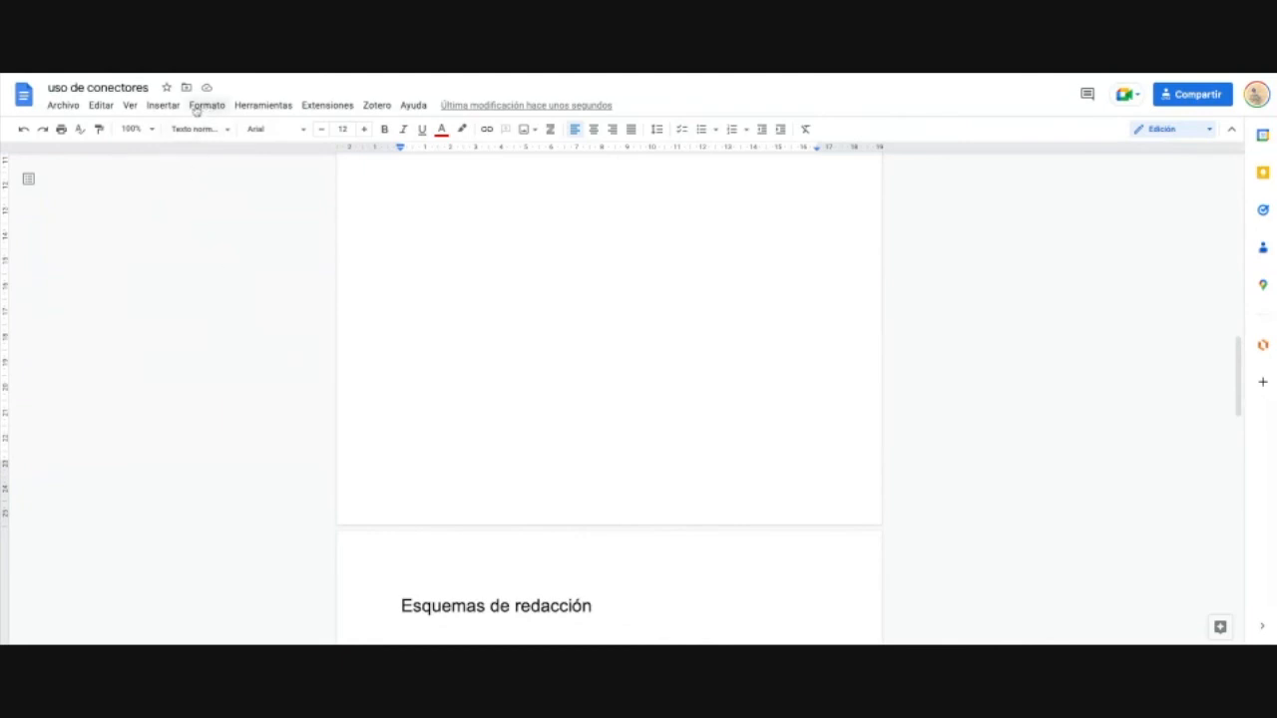
Step: Insert page numbers at the bottom right of the pages
left_click(163, 106)
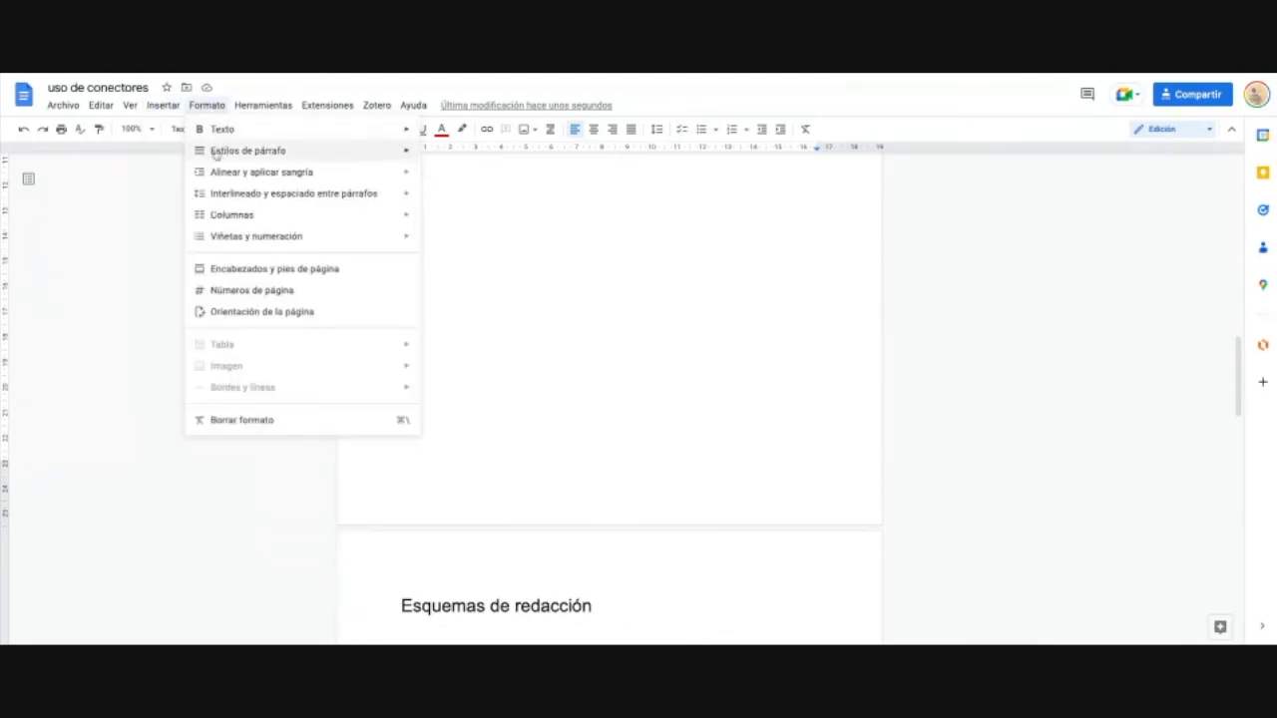
mouse_move(310, 497)
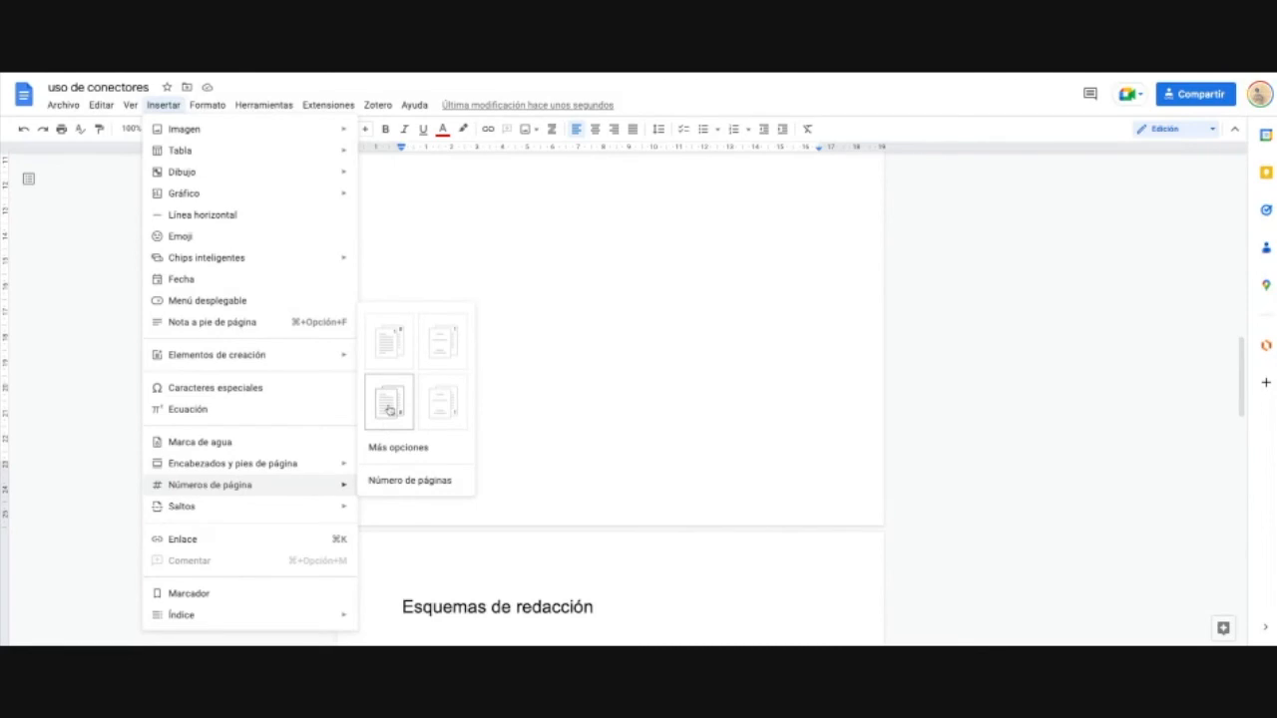
left_click(389, 409)
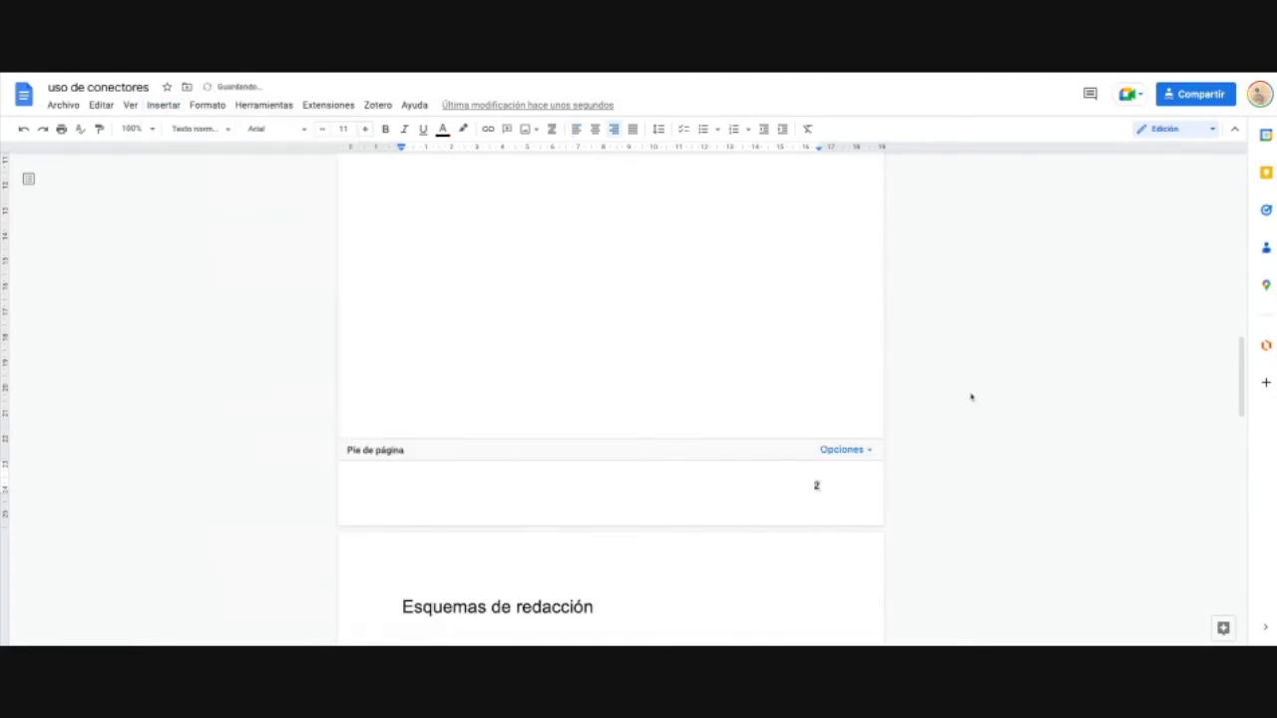
scroll(975, 383, "up", 2)
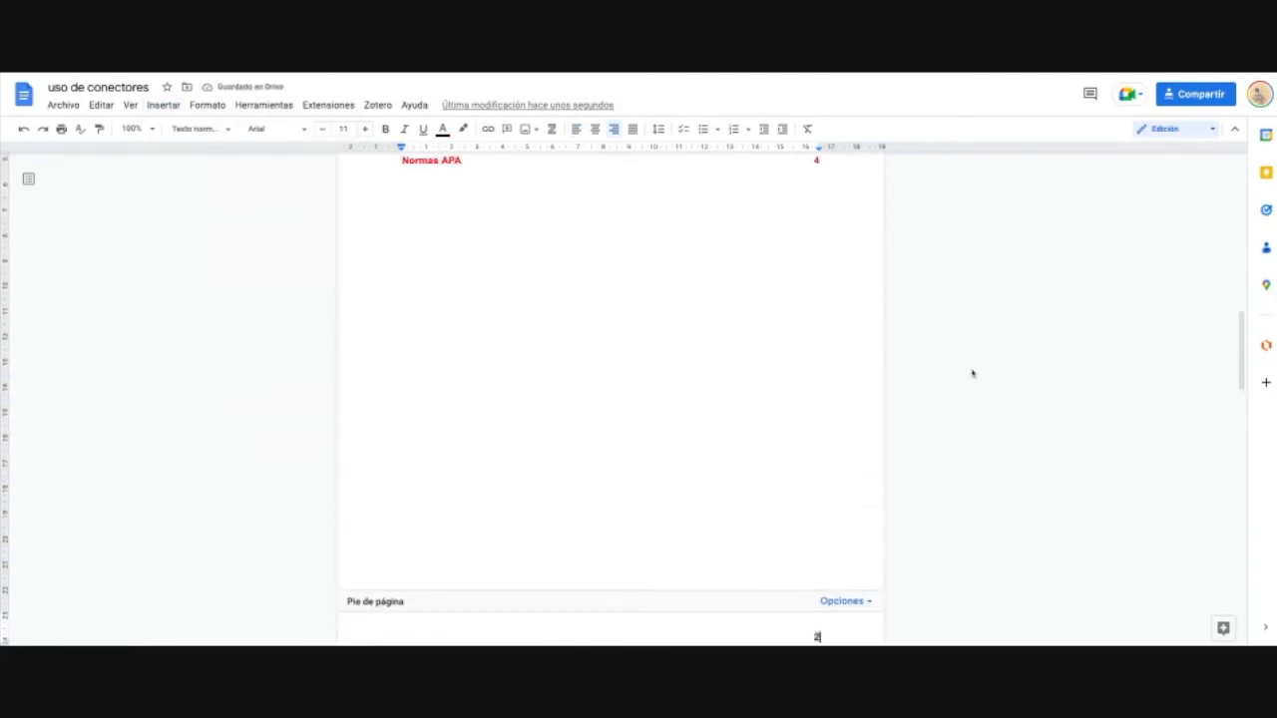
scroll(973, 373, "up", 5)
scroll(814, 311, "up", 1)
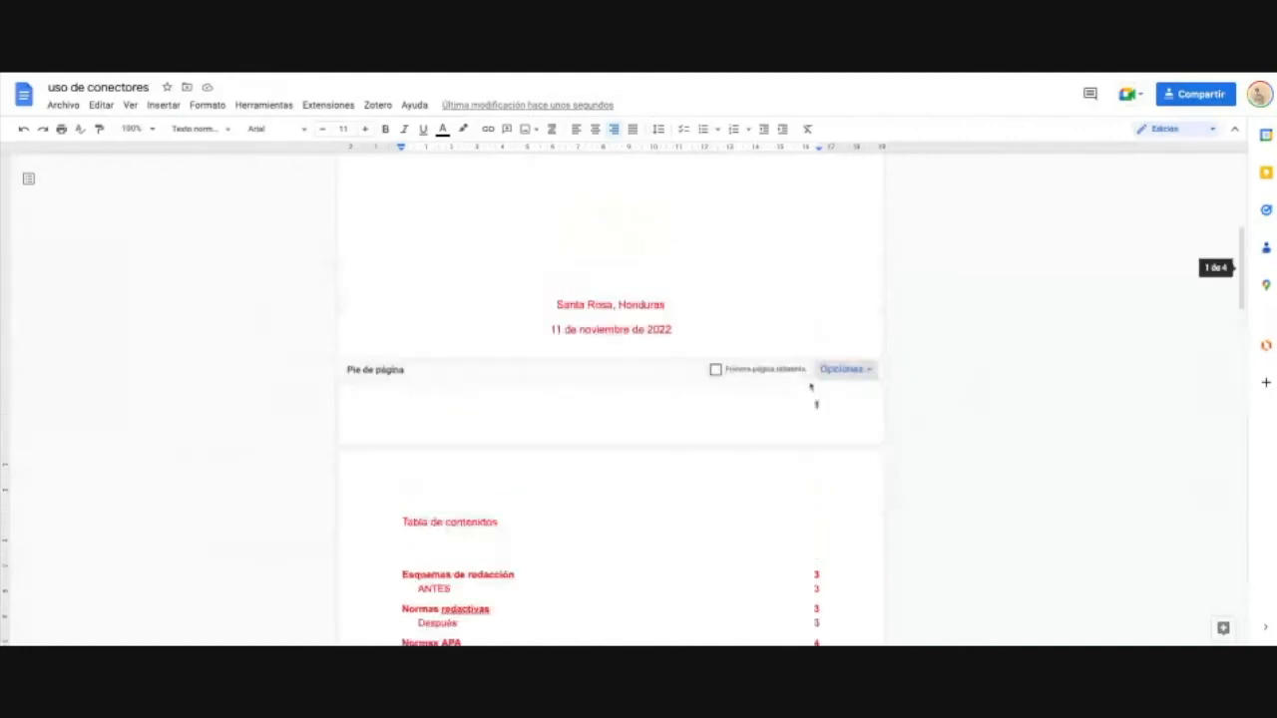
Step: Set a different first page so the cover's footer has no number
left_click(715, 370)
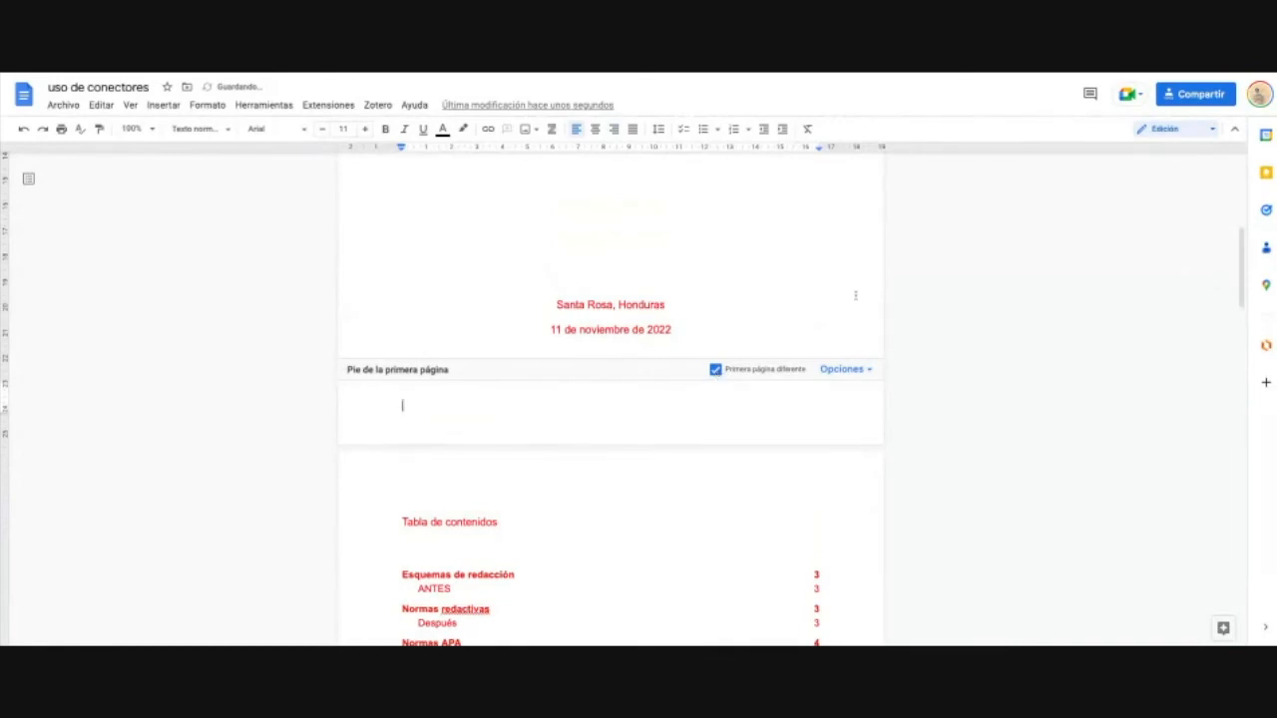
left_click(855, 295)
scroll(882, 303, "up", 4)
scroll(784, 276, "down", 4)
scroll(847, 379, "down", 5)
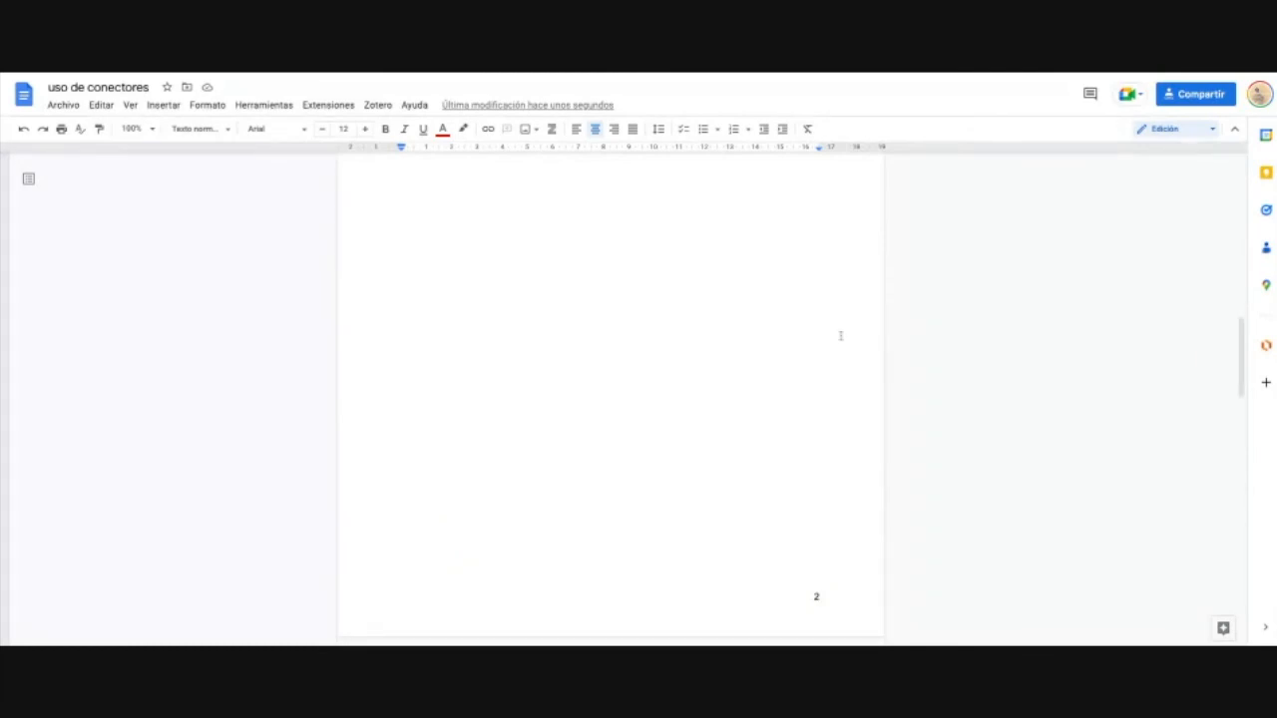
scroll(839, 336, "down", 3)
scroll(812, 339, "up", 5)
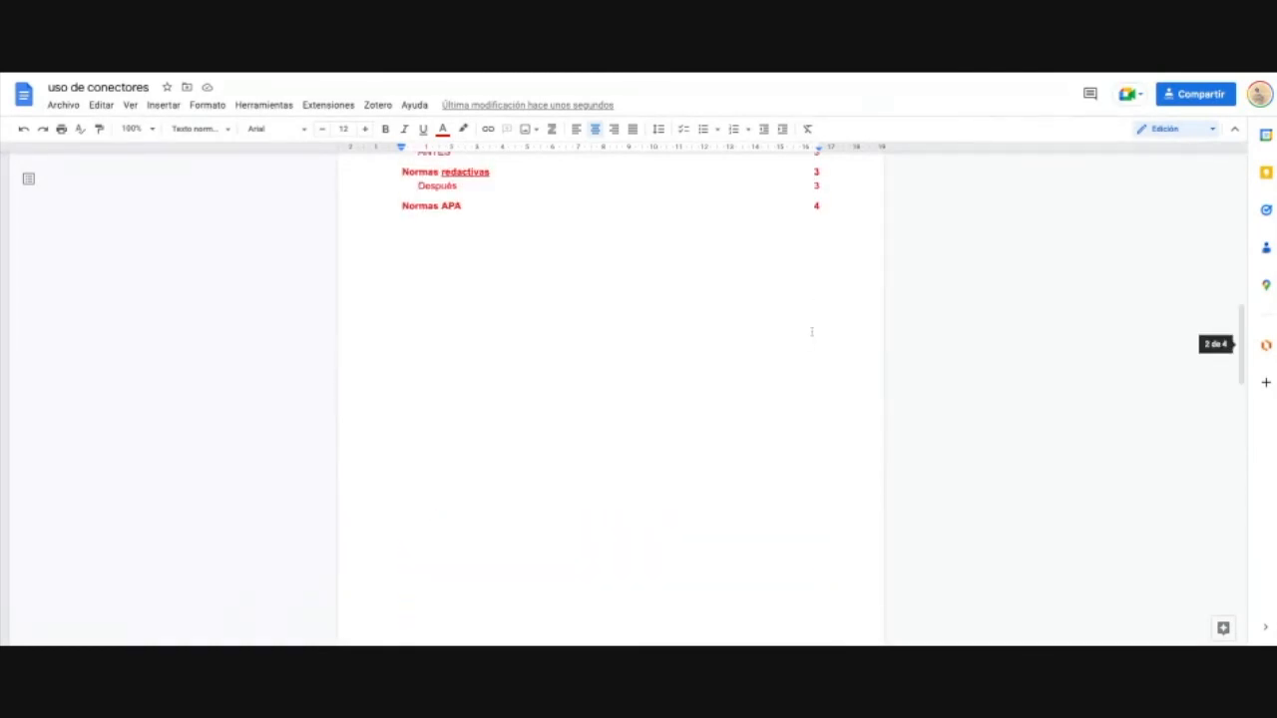
scroll(812, 331, "up", 2)
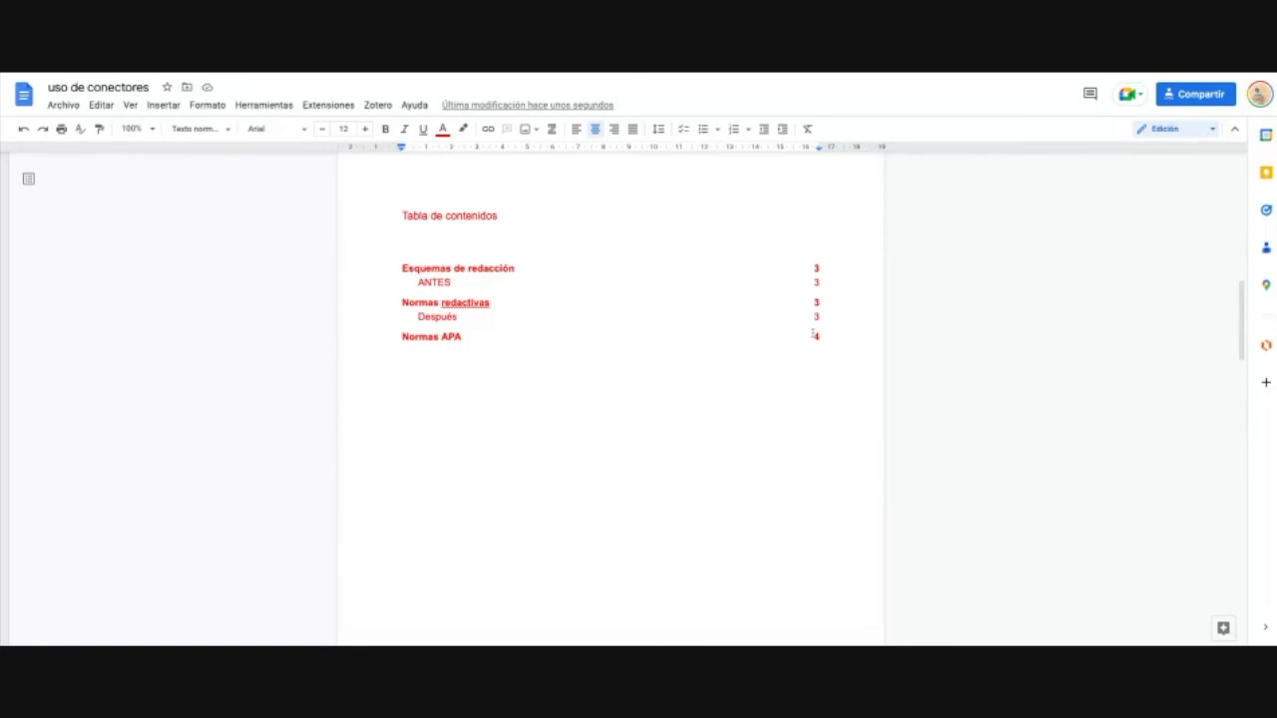
scroll(814, 333, "down", 5)
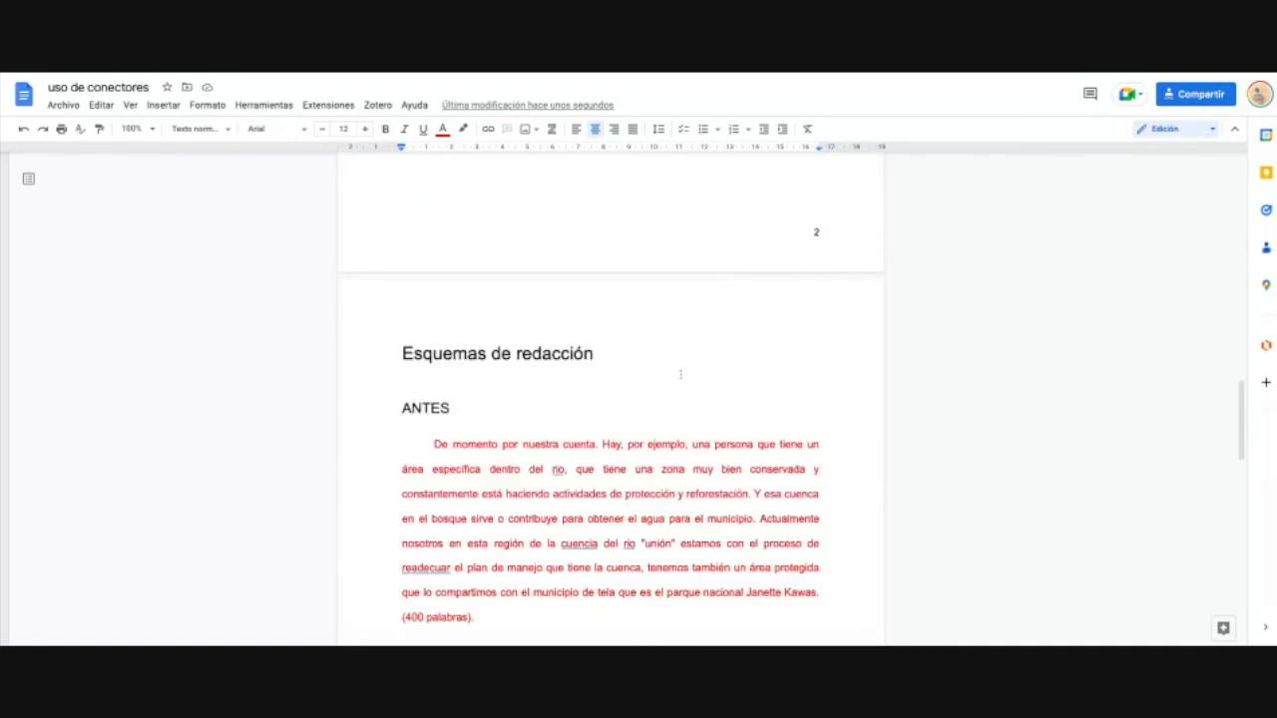
scroll(588, 418, "up", 10)
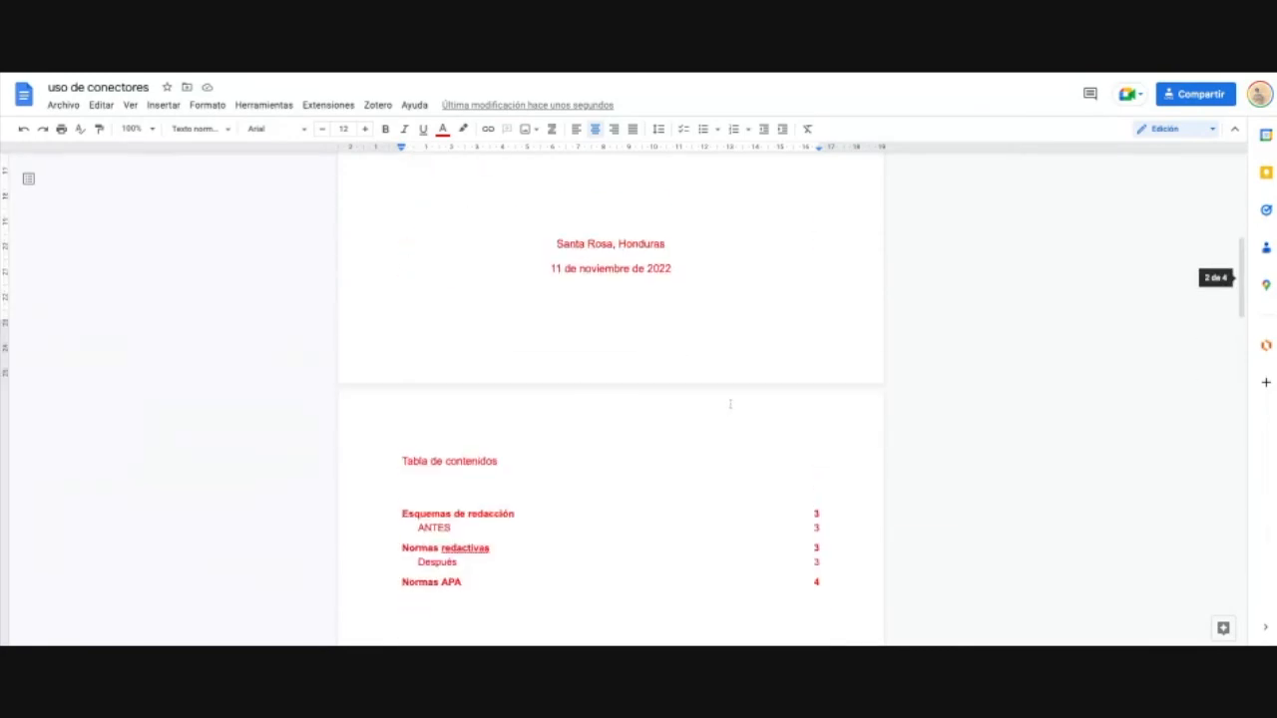
scroll(649, 479, "up", 7)
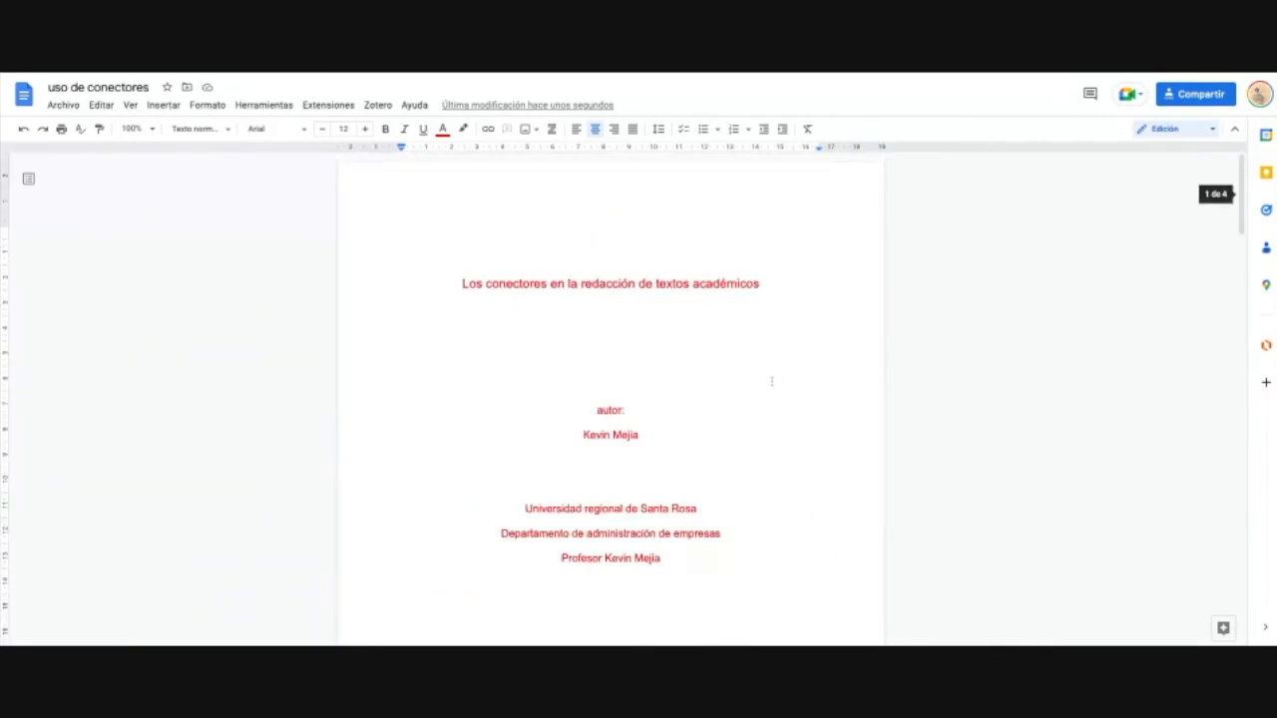
scroll(771, 380, "down", 15)
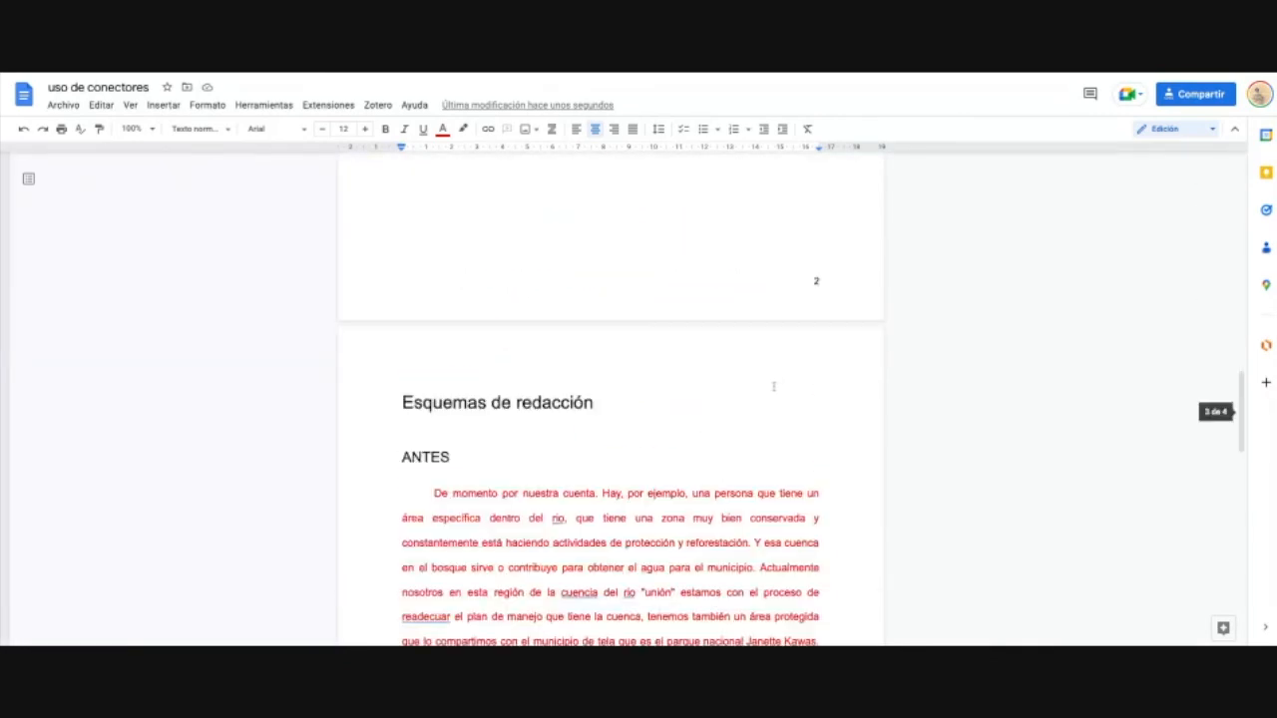
scroll(773, 386, "down", 1)
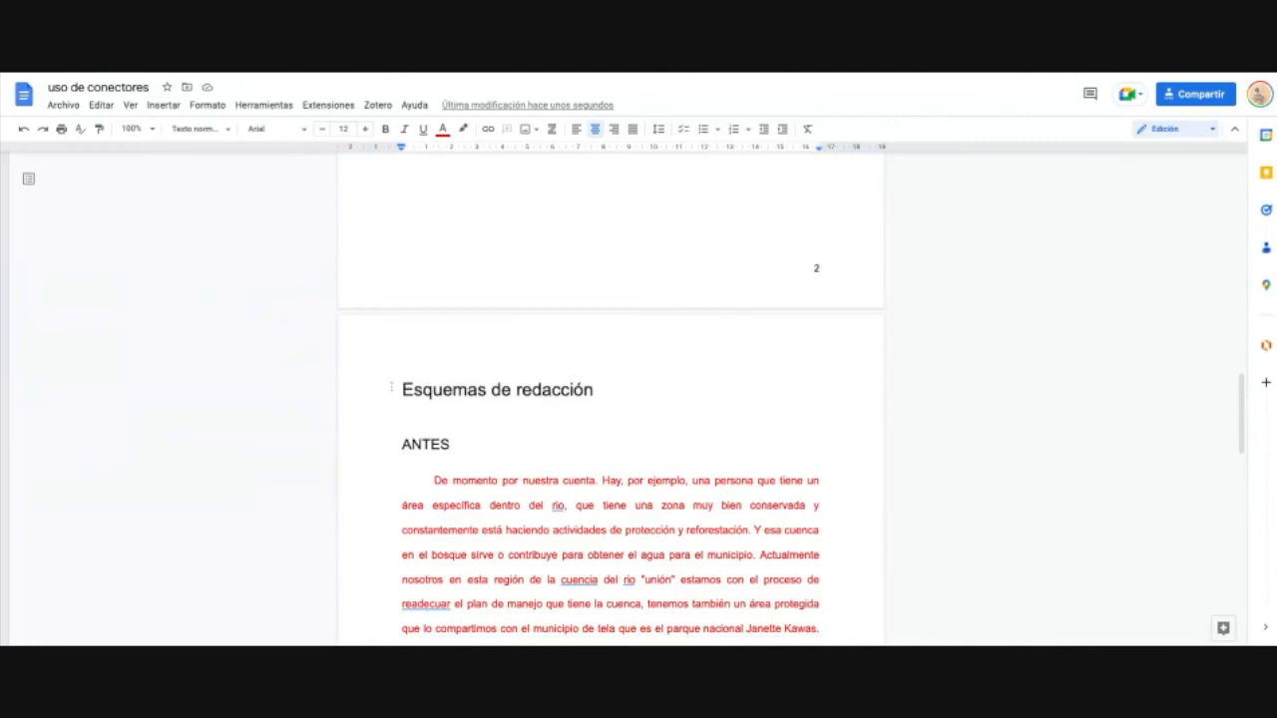
Step: Number the headings '1.' Esquemas de redacción and '1.1.' ANTES
left_click(437, 389)
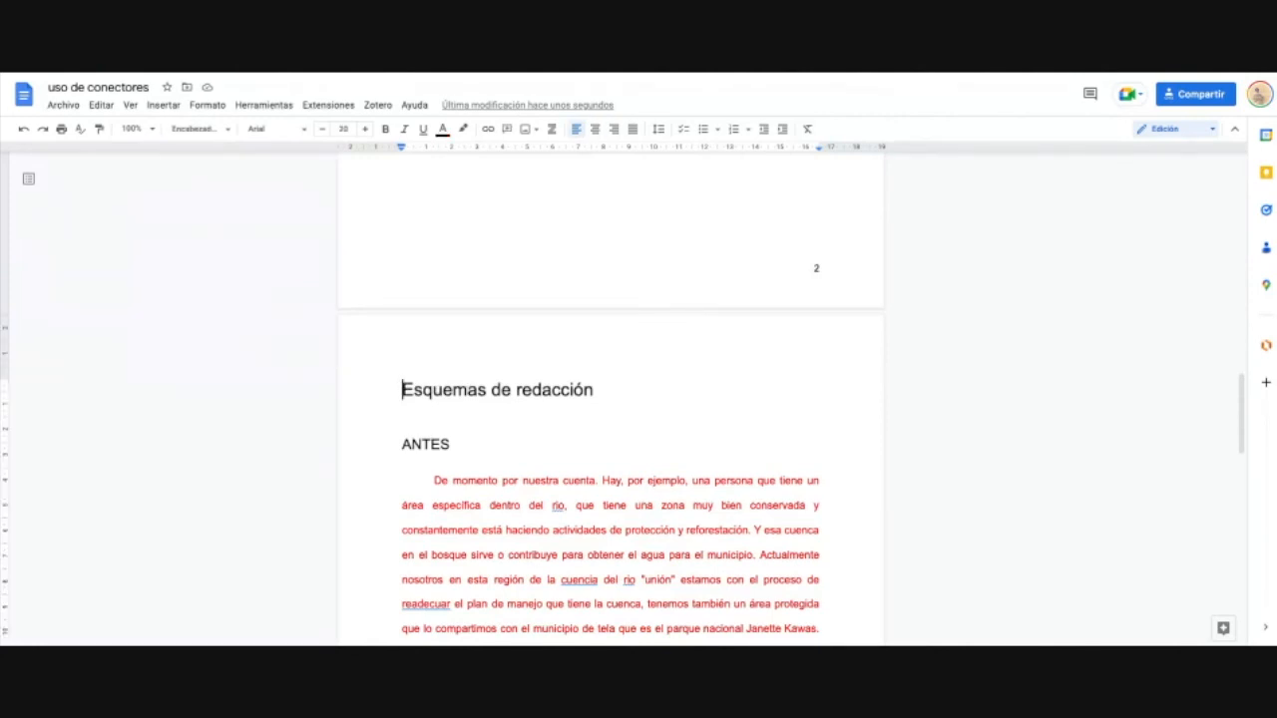
type("1.")
left_click(385, 459)
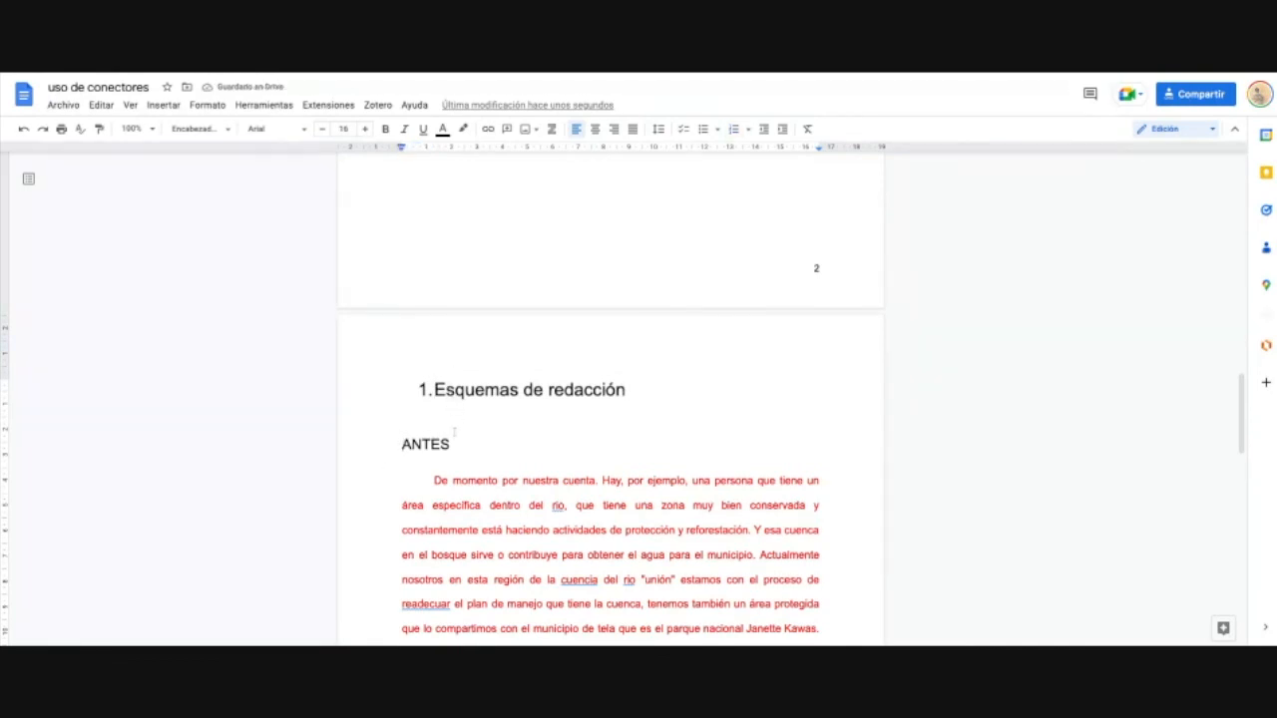
type("1.2")
key("BackSpace")
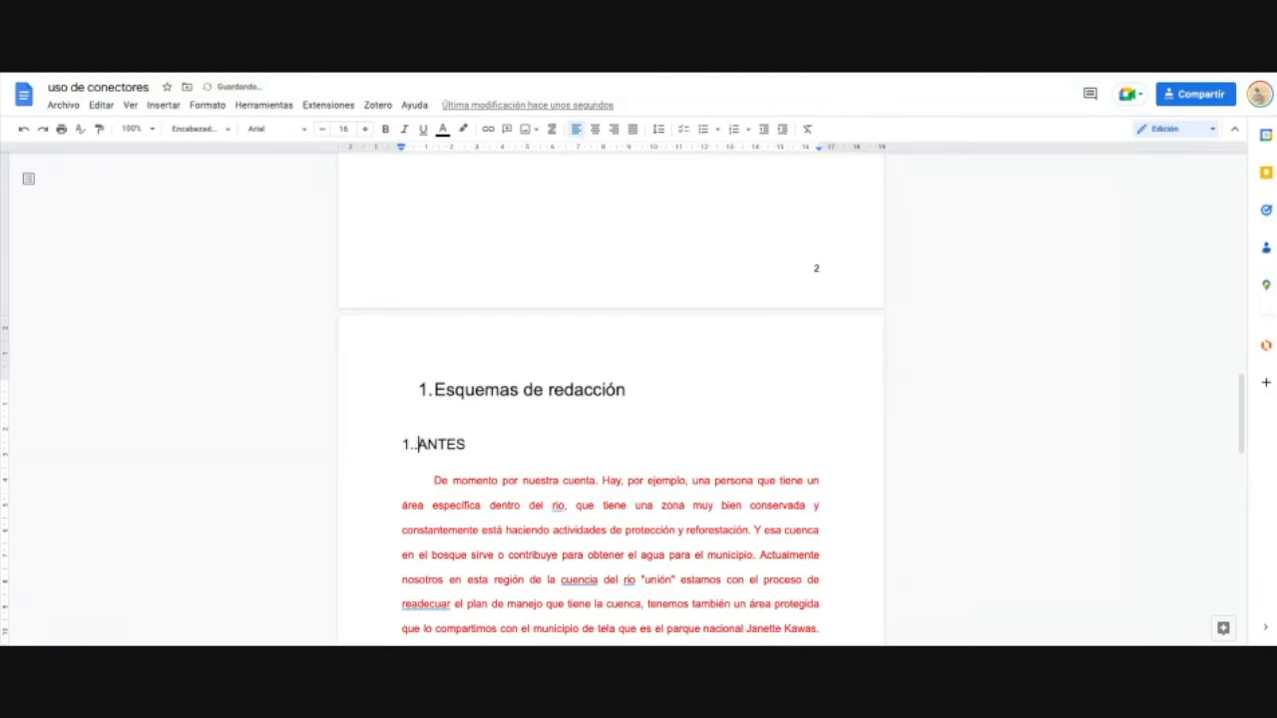
type("1.")
Step: Number Normas redactivas '2.' and Después '2.1.'
scroll(433, 471, "down", 5)
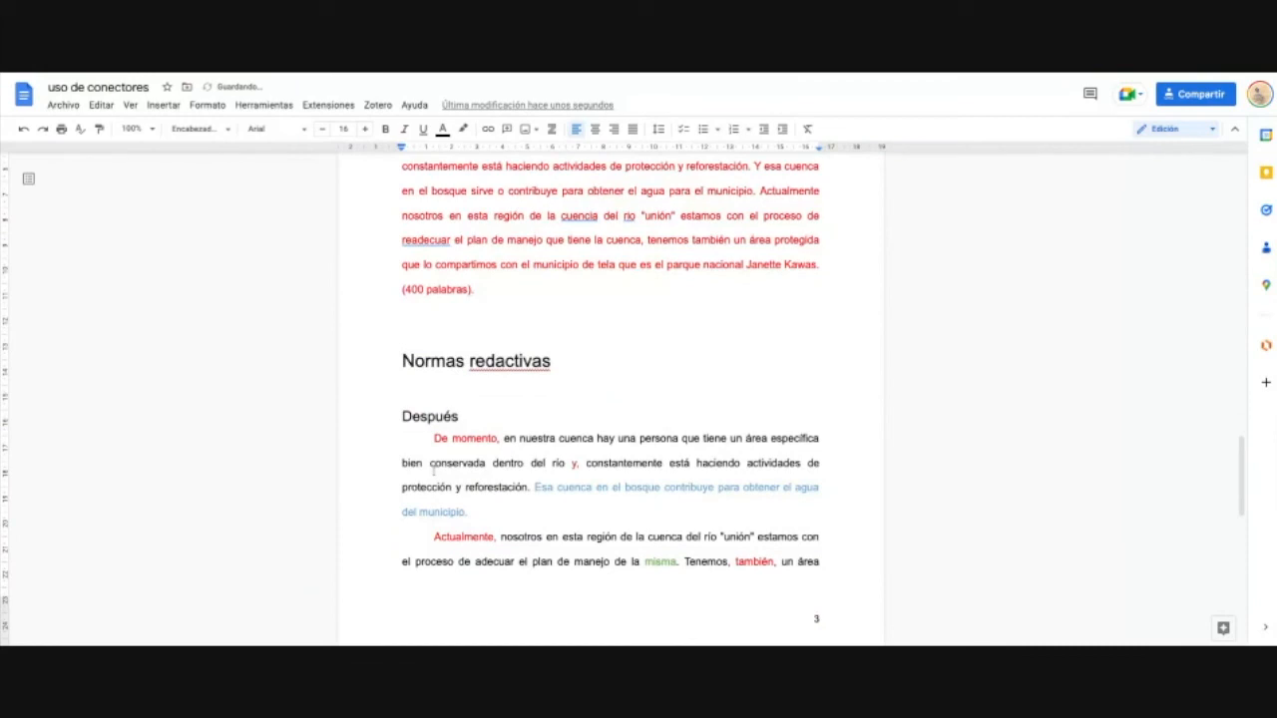
scroll(434, 469, "down", 1)
left_click(405, 295)
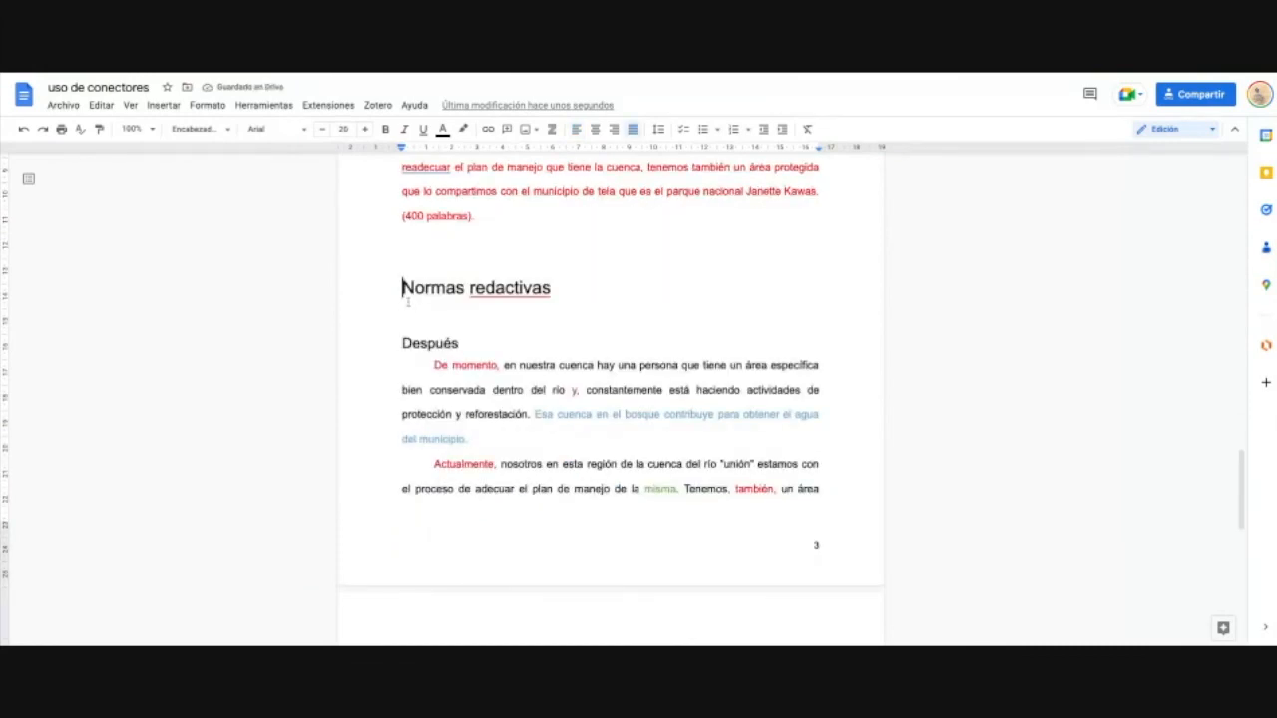
type("2.")
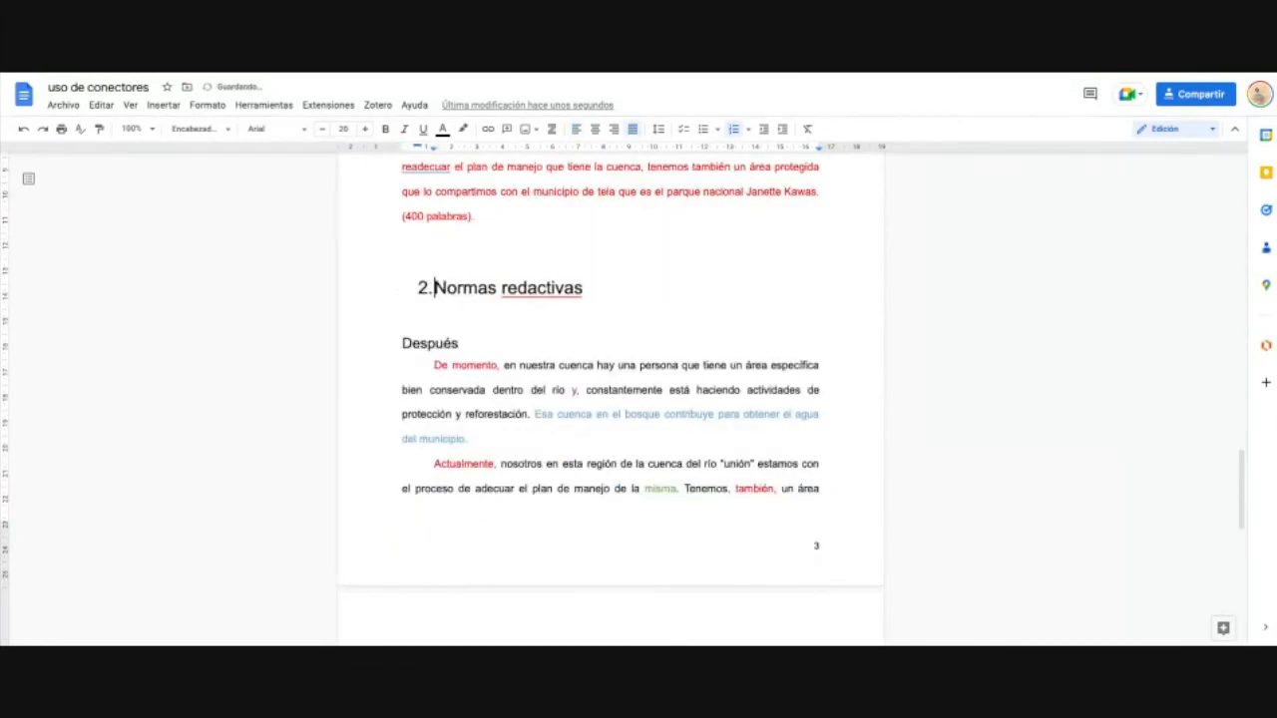
scroll(444, 269, "down", 1)
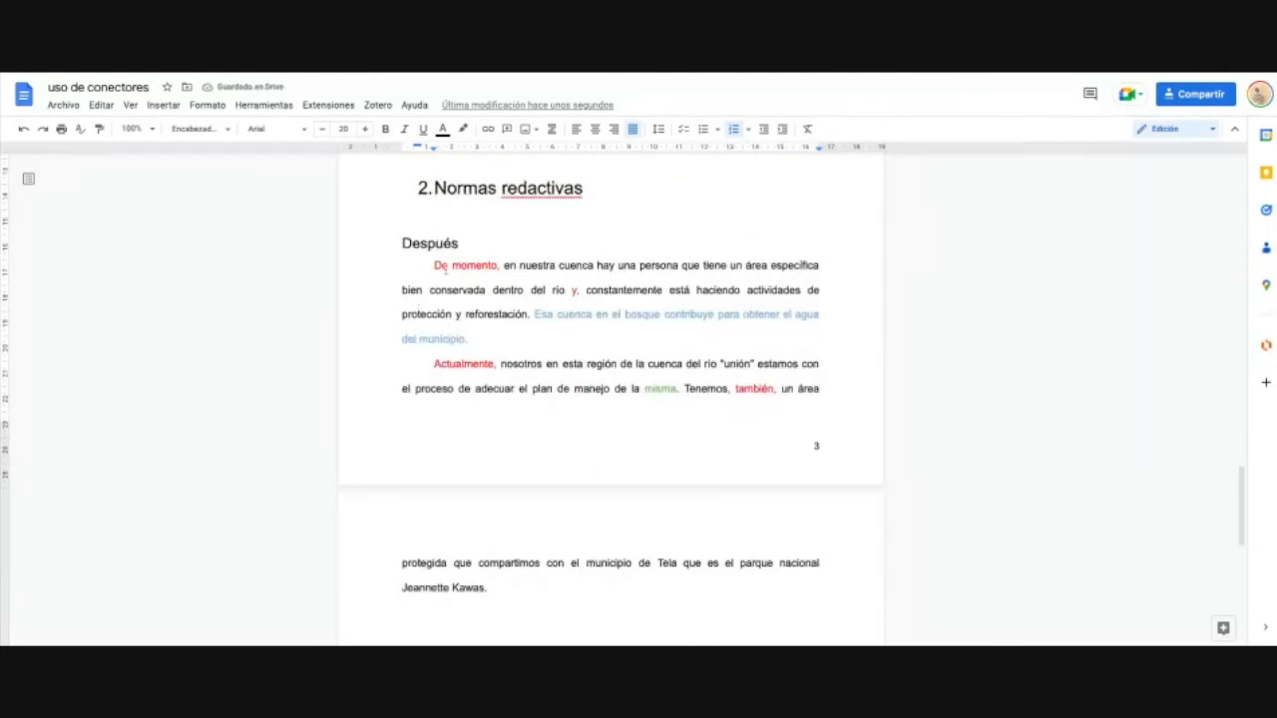
type("2.1.")
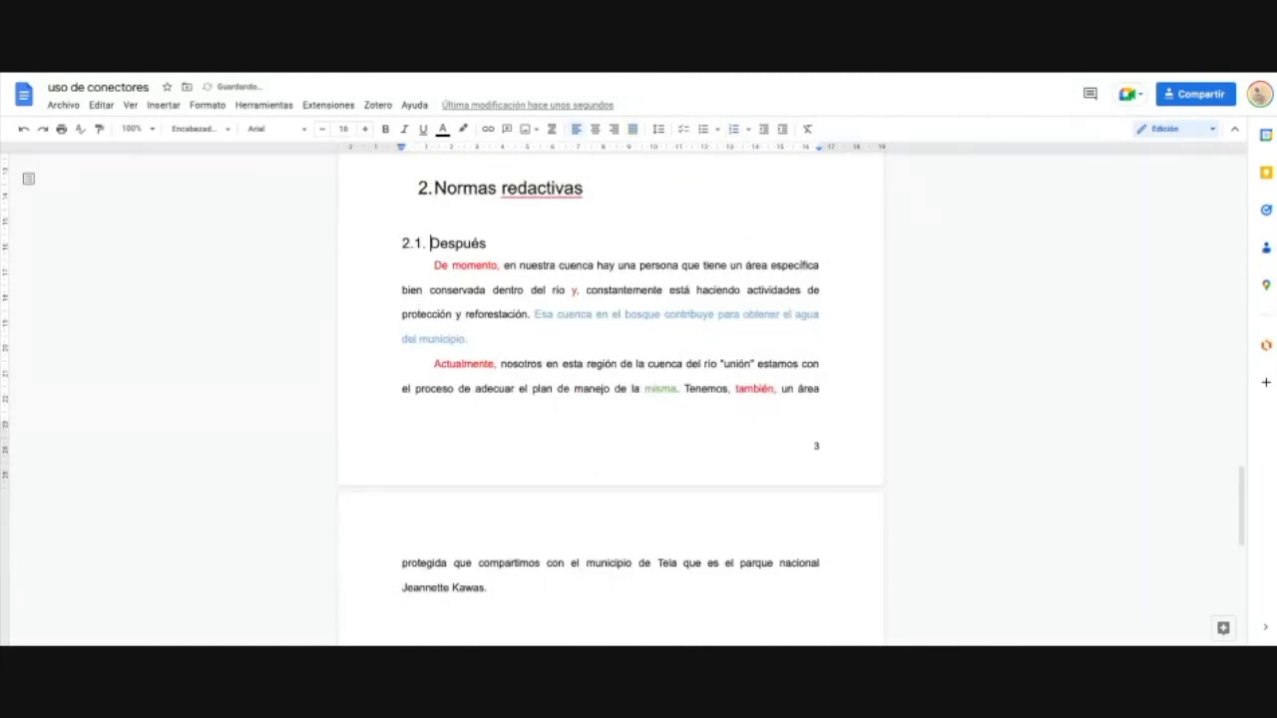
scroll(532, 290, "up", 3)
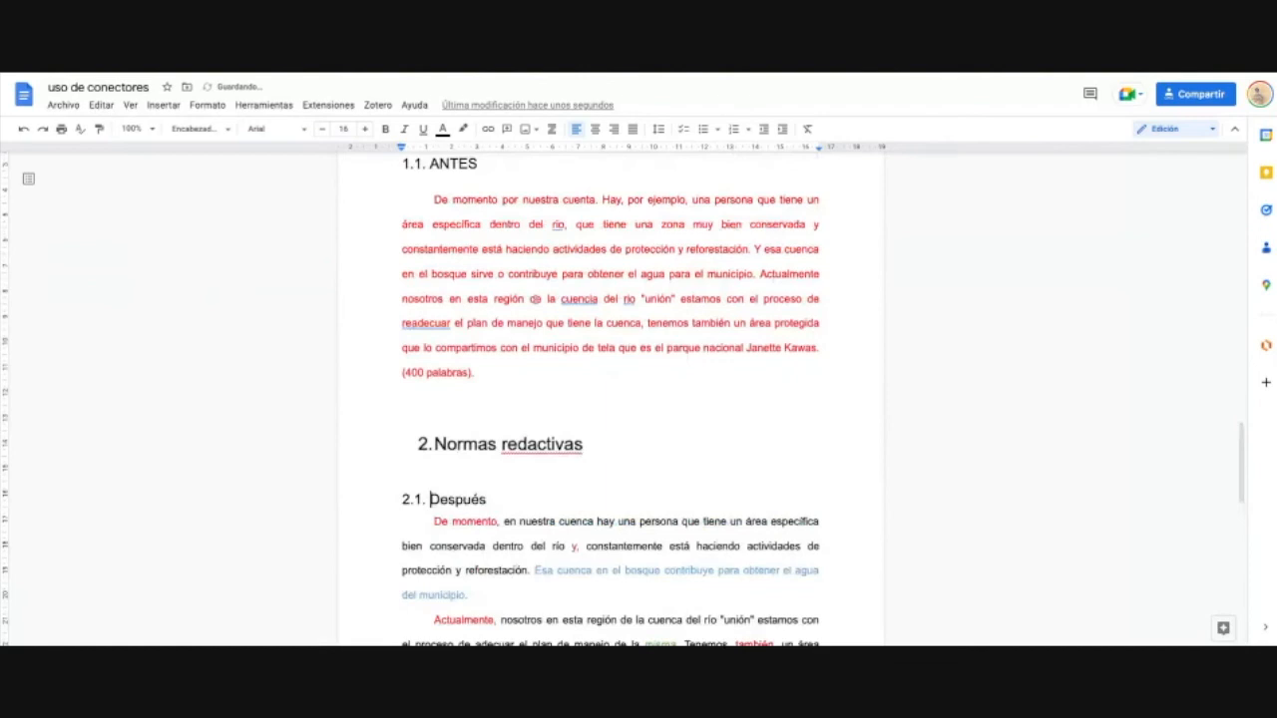
key("ctrl+z")
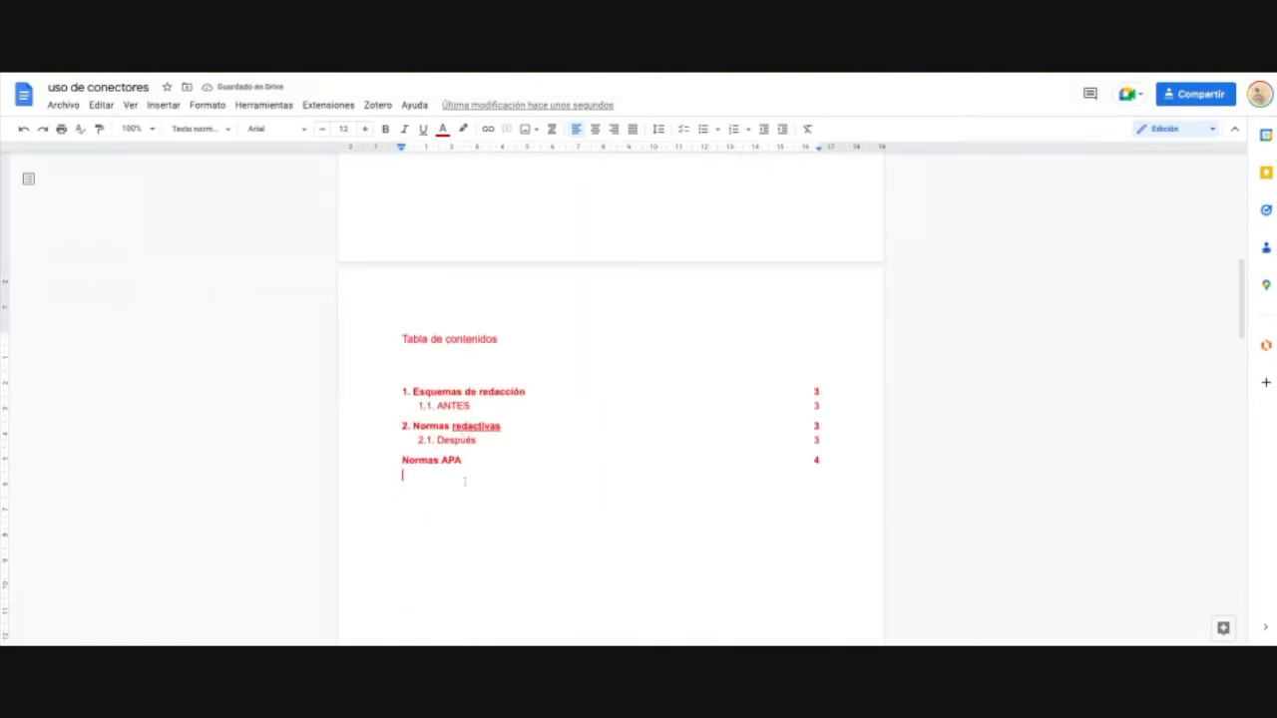
Step: Number Normas APA '3.' and refresh the table of contents
scroll(493, 514, "down", 10)
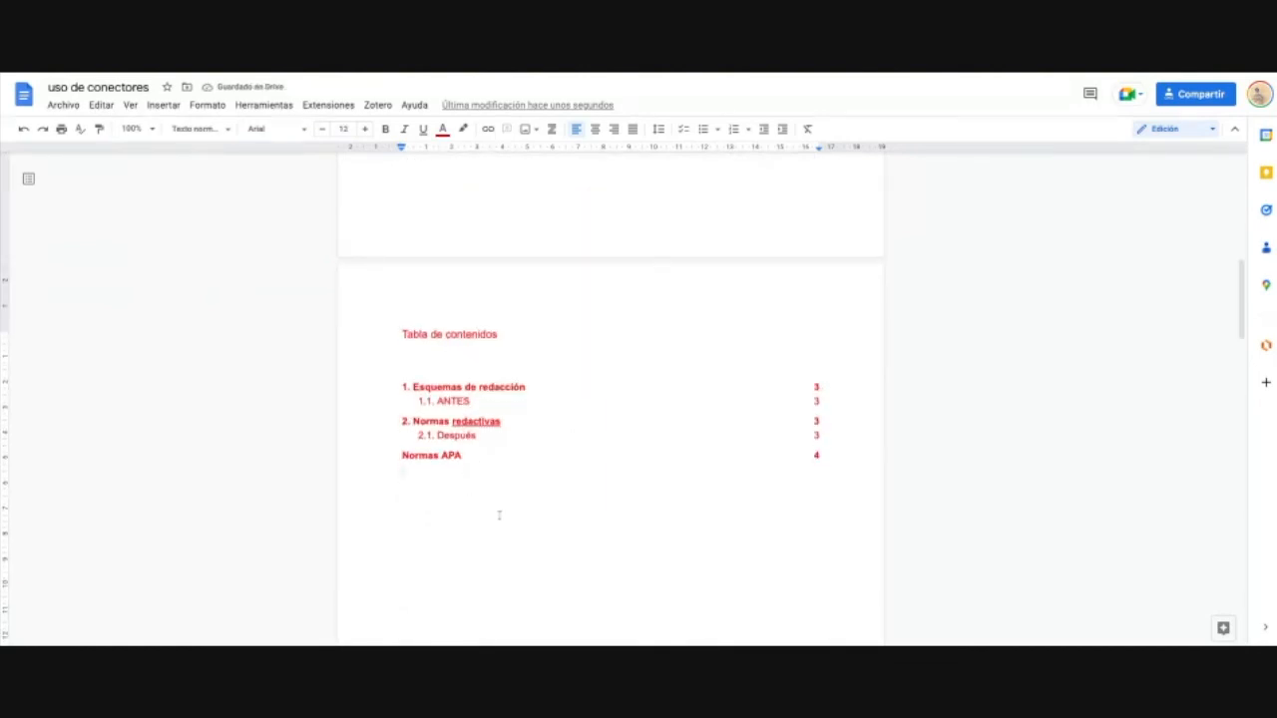
scroll(498, 515, "down", 4)
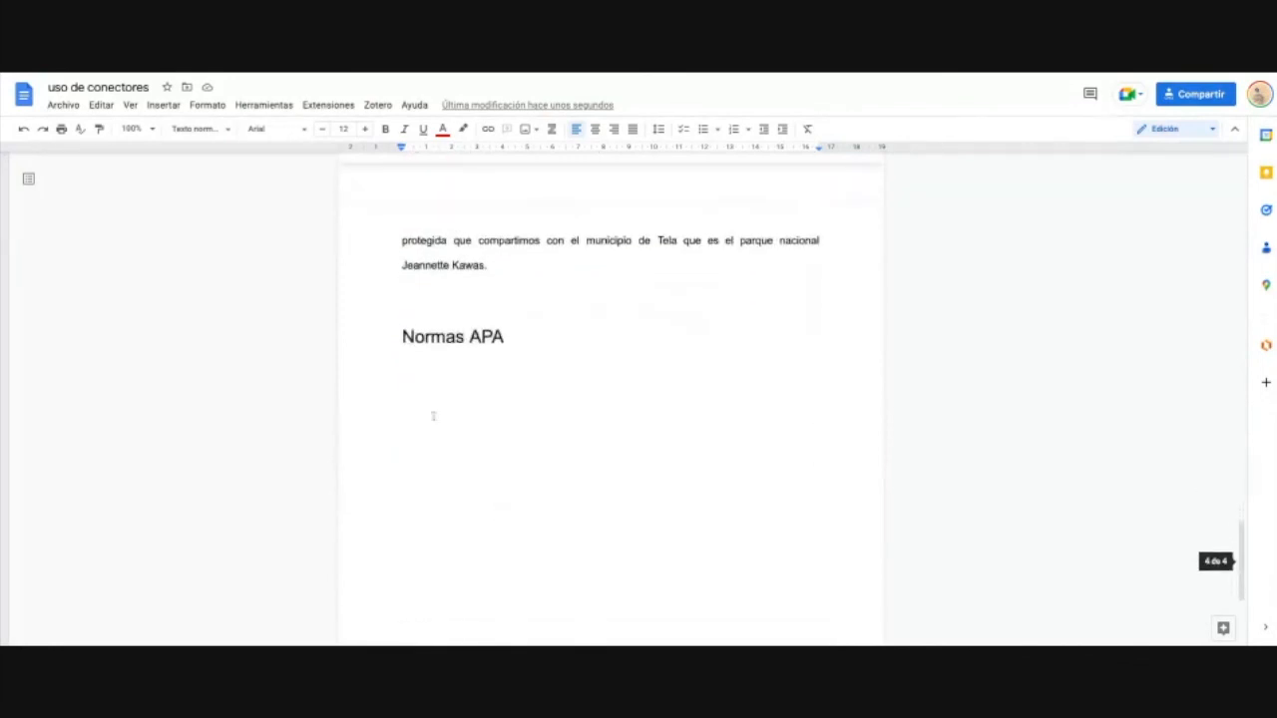
key("Up")
type("3.")
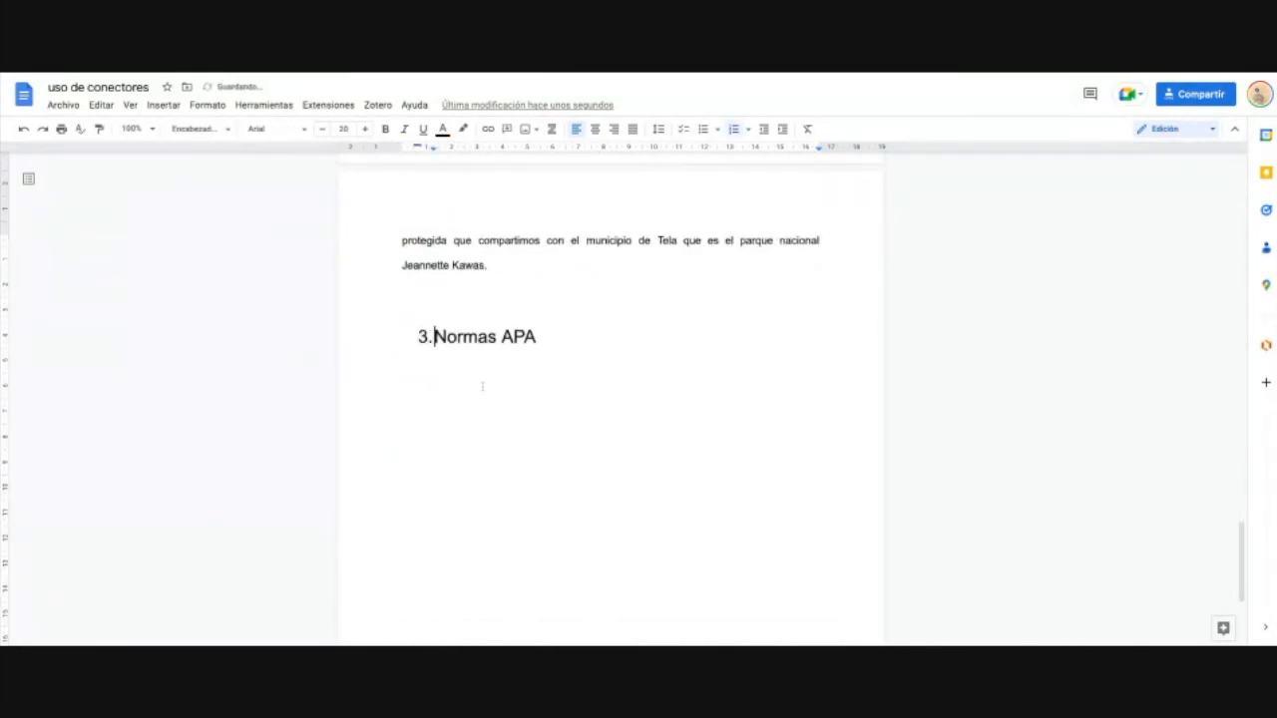
scroll(482, 386, "up", 15)
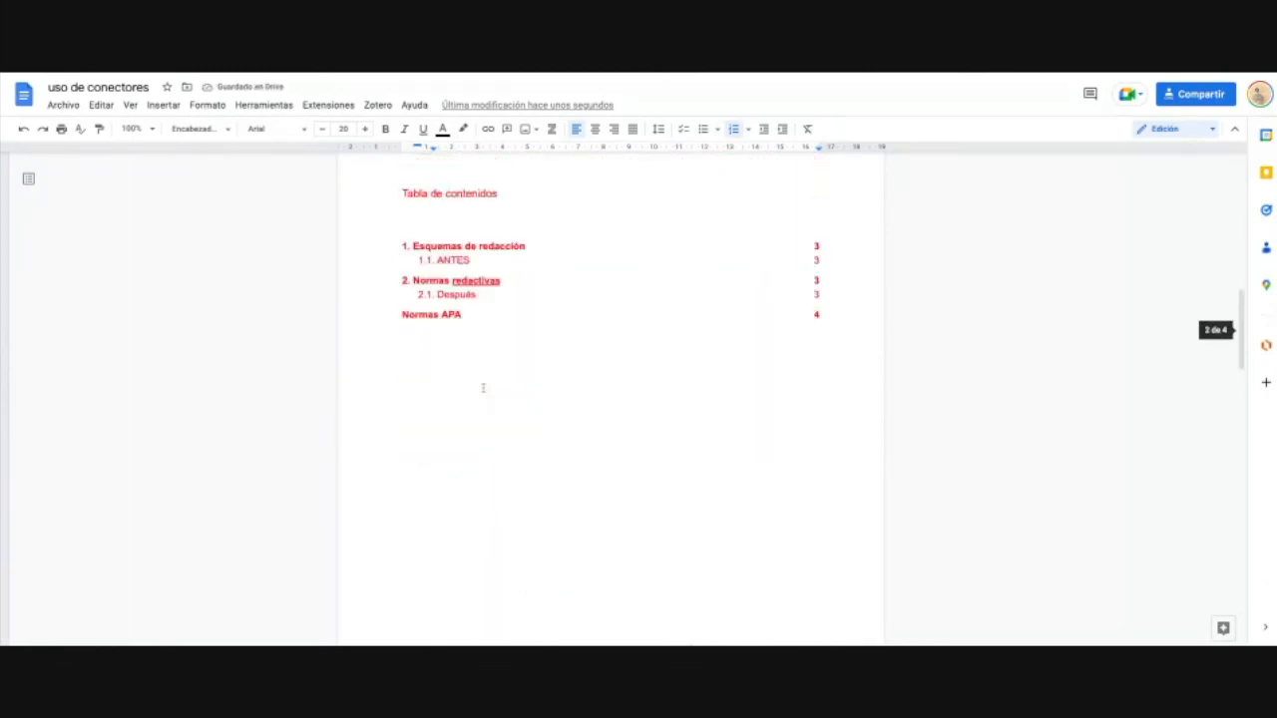
scroll(483, 387, "up", 1)
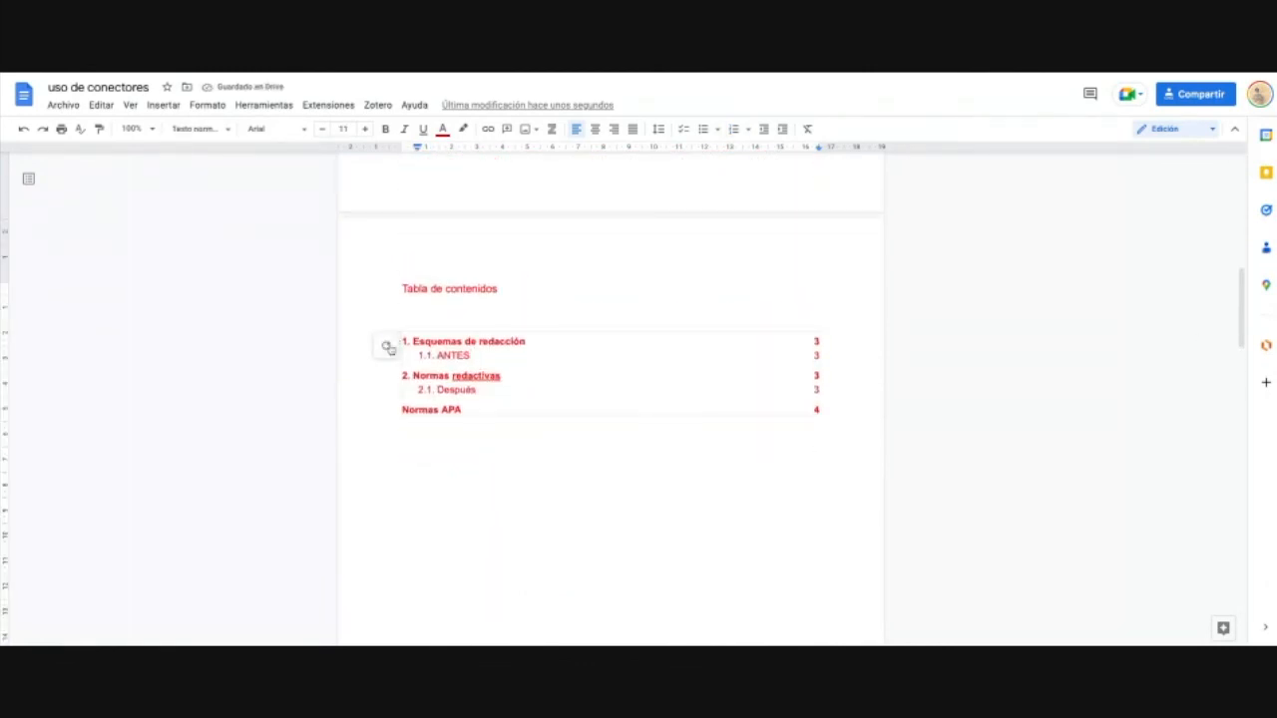
left_click(389, 349)
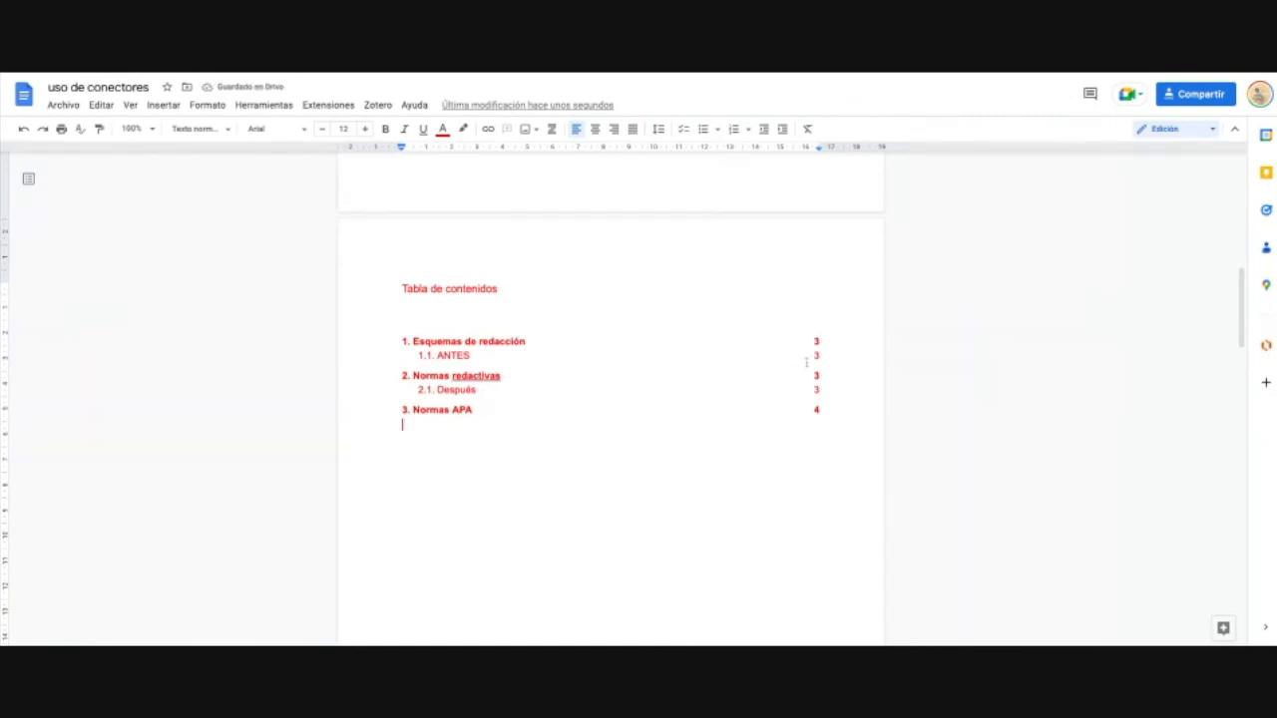
Step: Make the 'Tabla de contenidos' title and the document's main title bold
triple_click(513, 287)
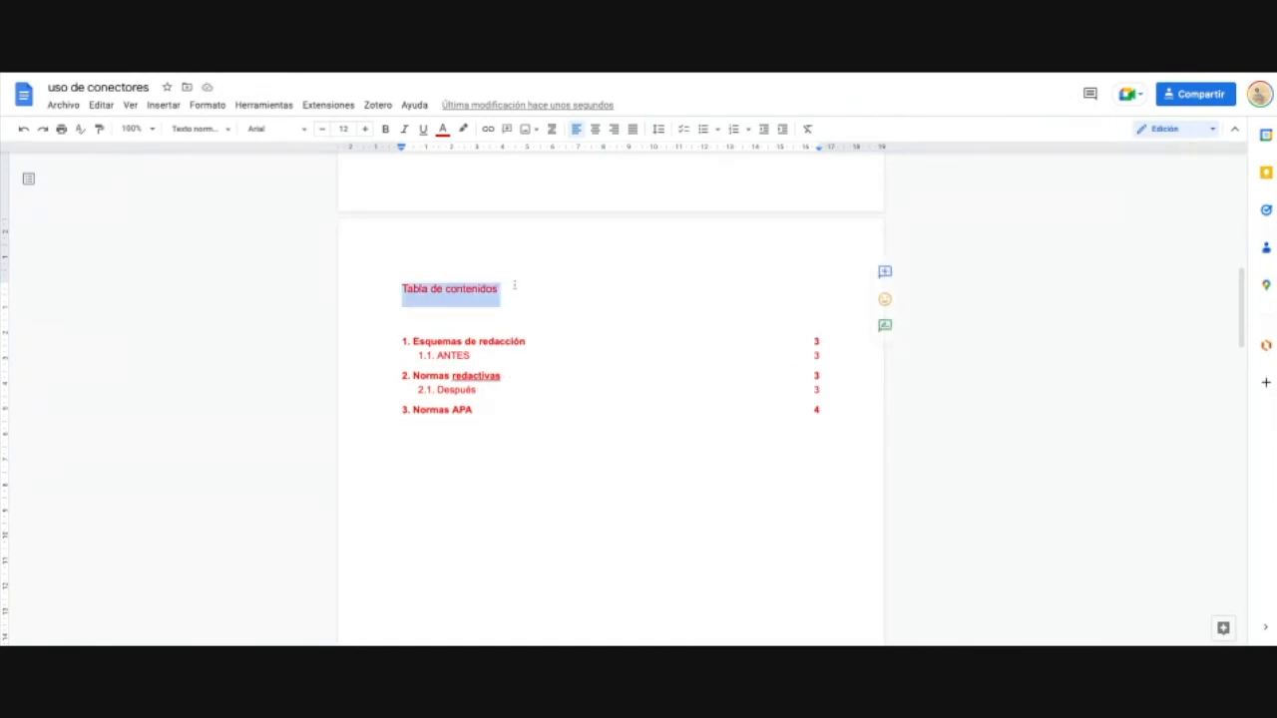
key("ctrl+b")
scroll(617, 407, "up", 3)
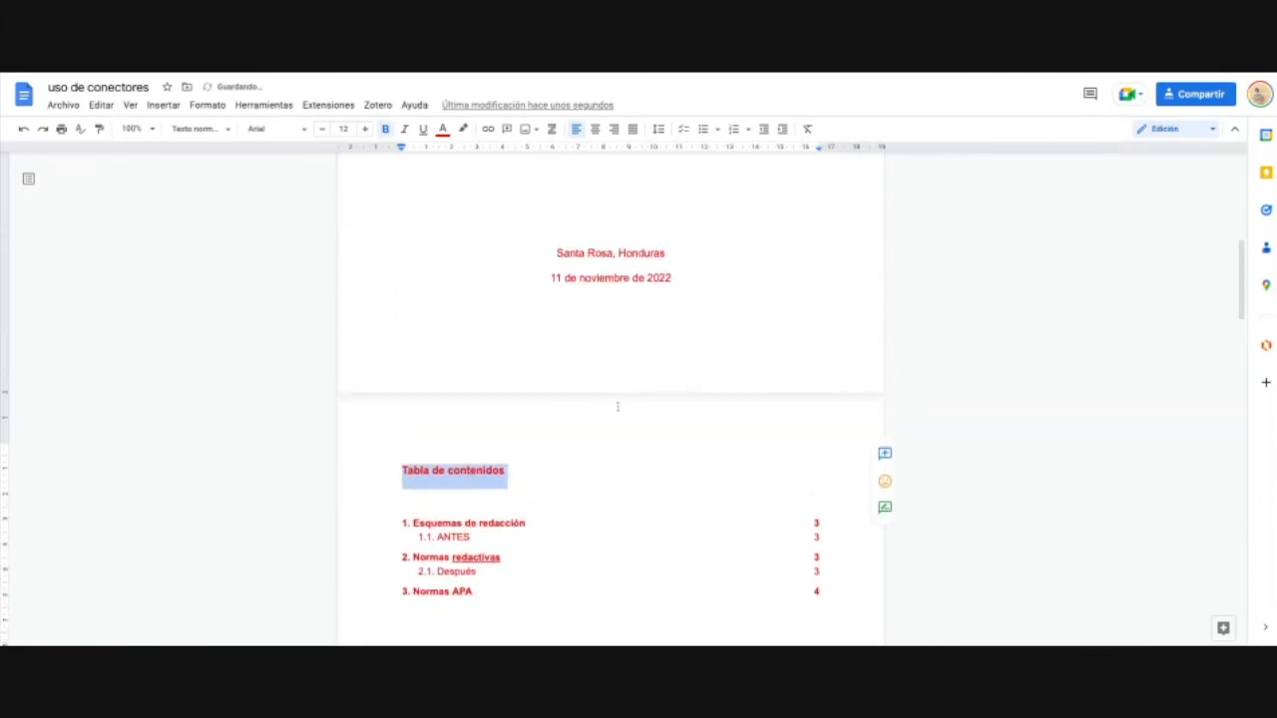
left_click(612, 391)
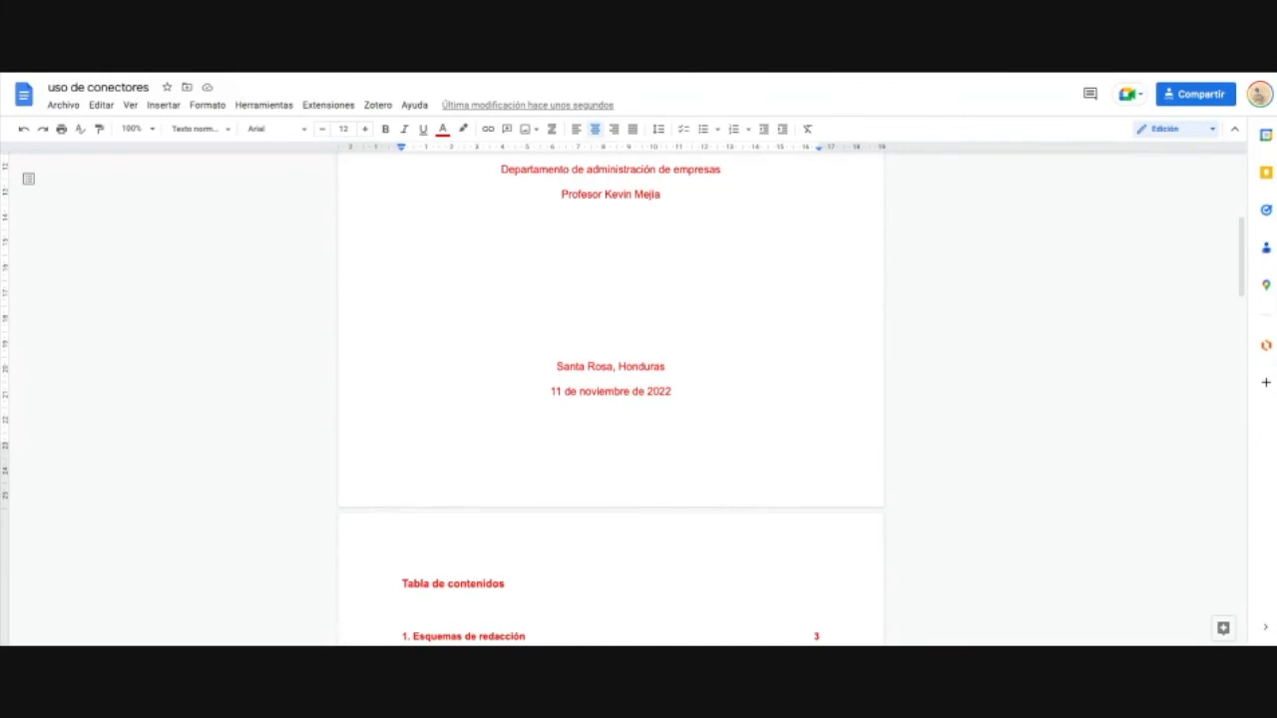
scroll(610, 399, "up", 4)
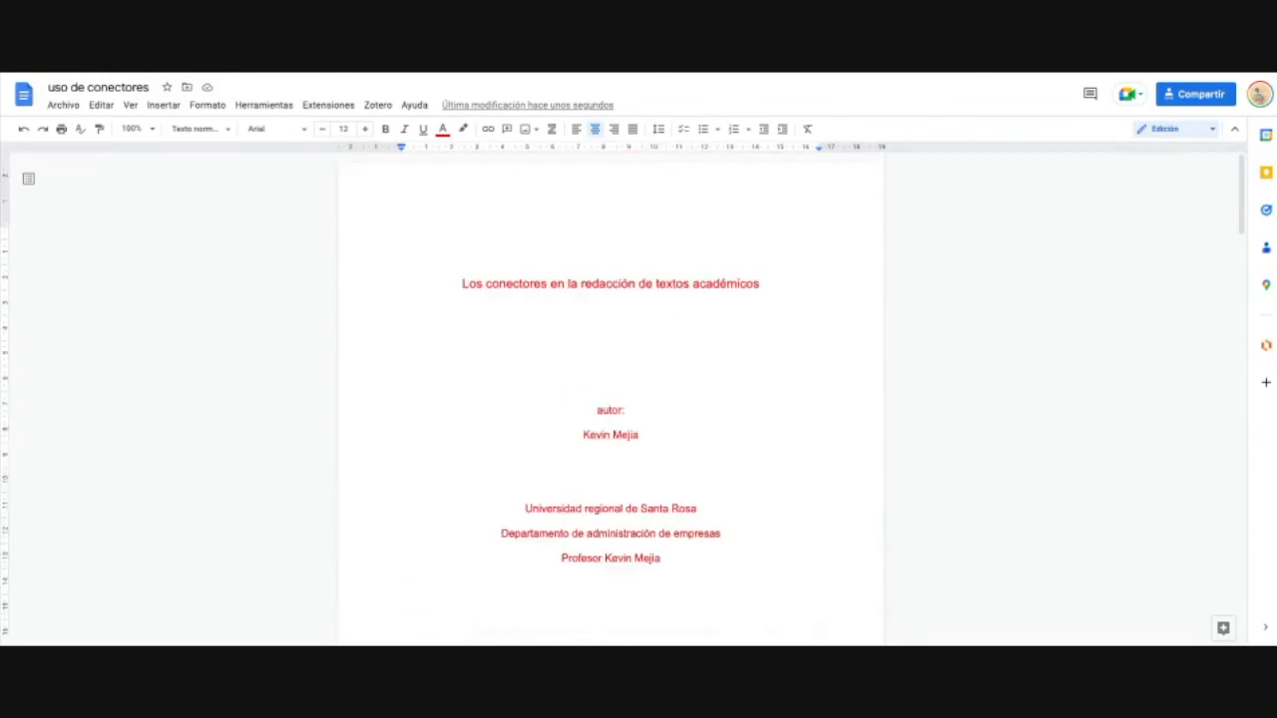
triple_click(775, 289)
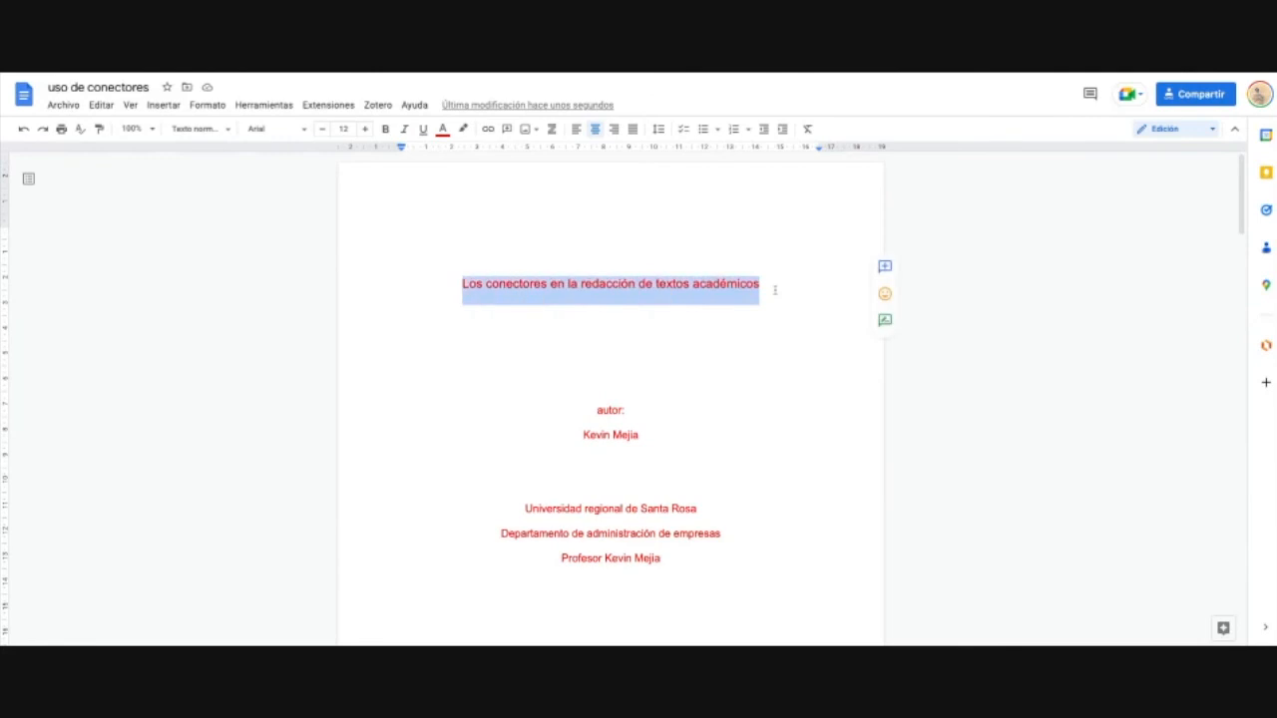
left_click(609, 359)
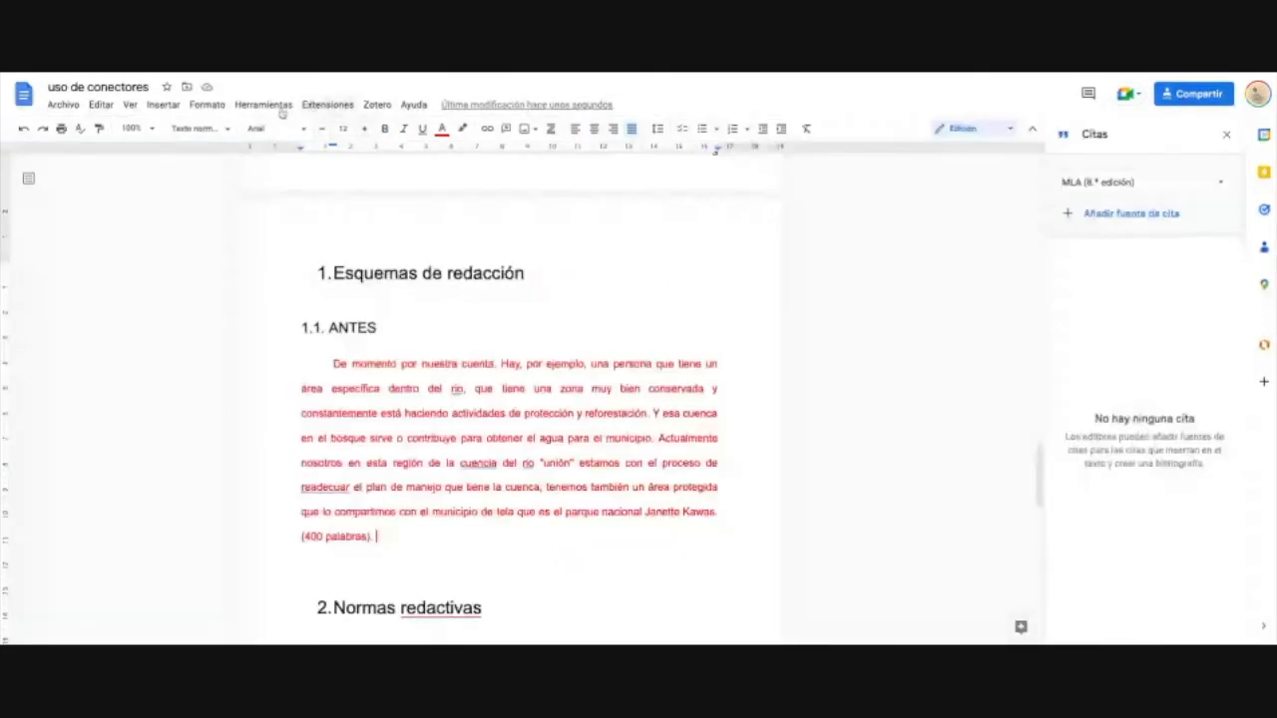
Step: Open the Citations sidebar and set the citation style to APA (7.ª edición)
left_click(279, 105)
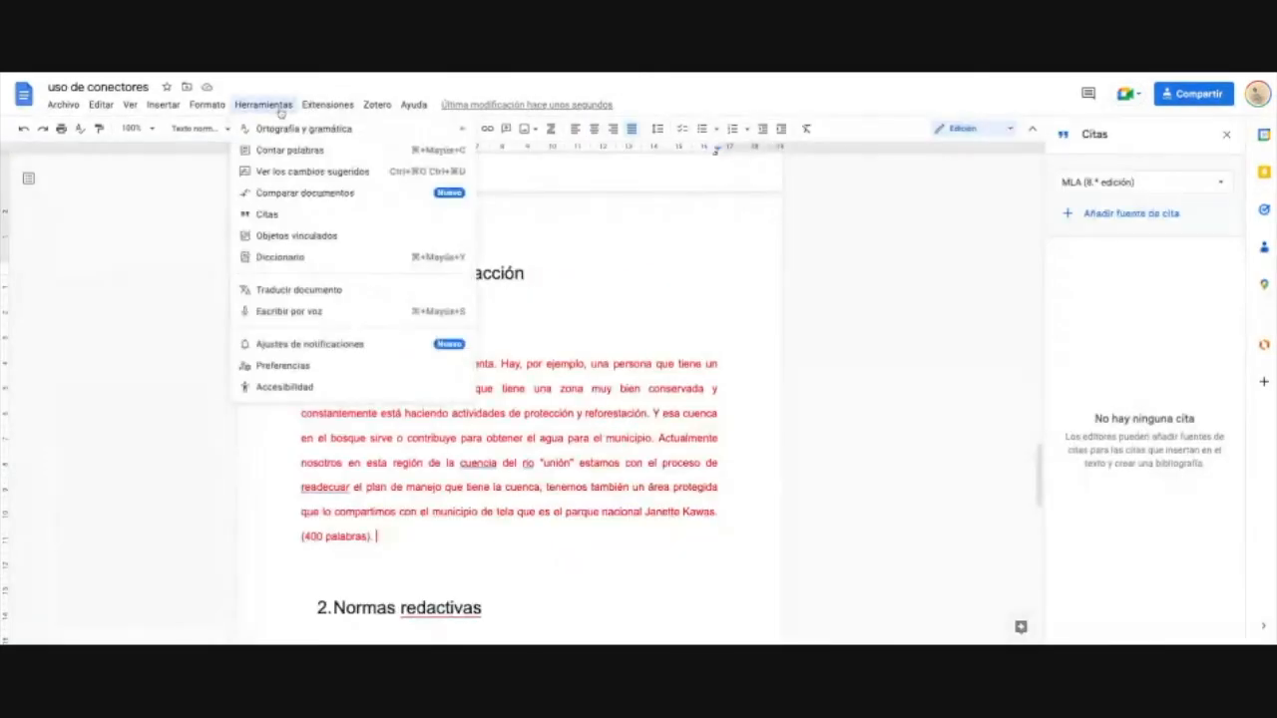
left_click(307, 222)
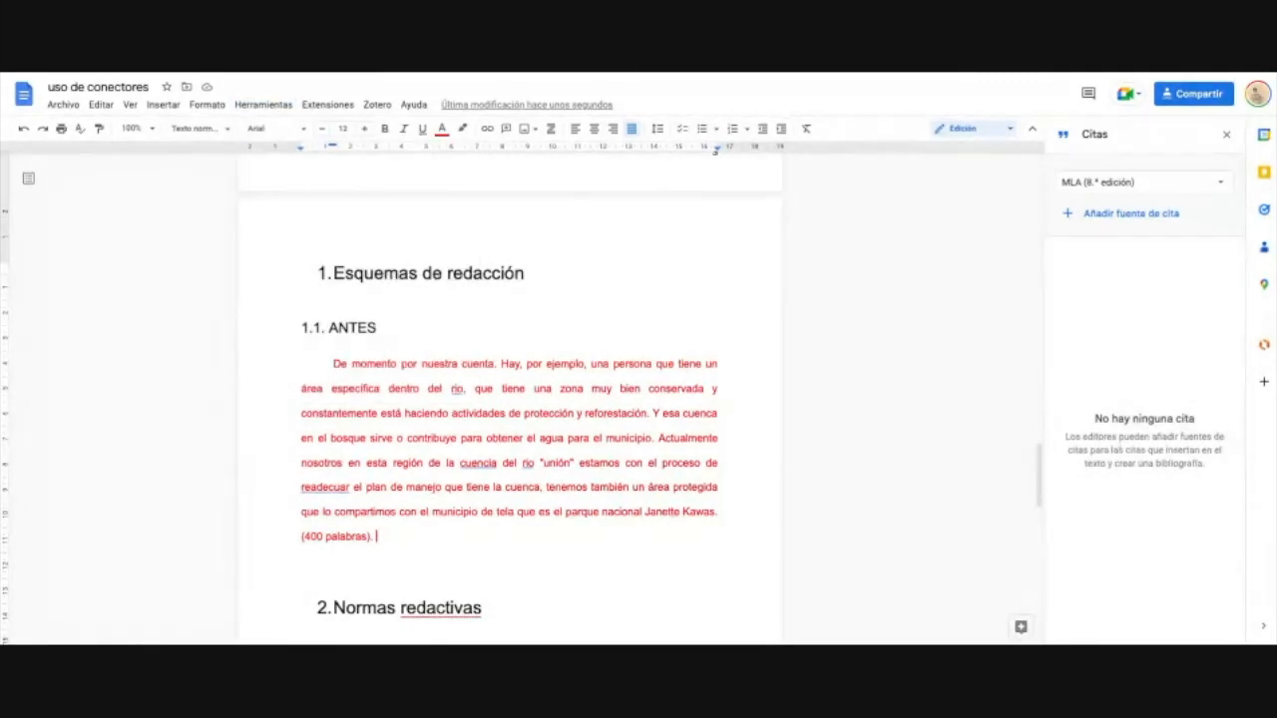
left_click(1221, 188)
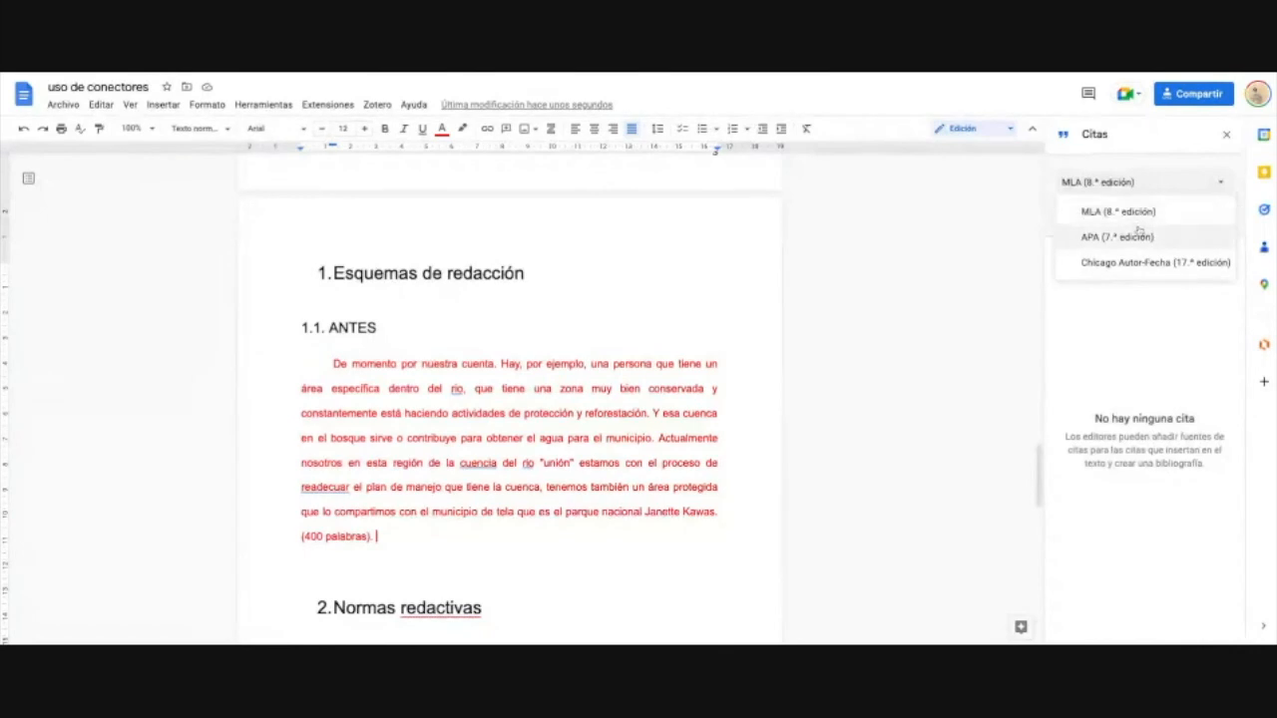
left_click(1140, 238)
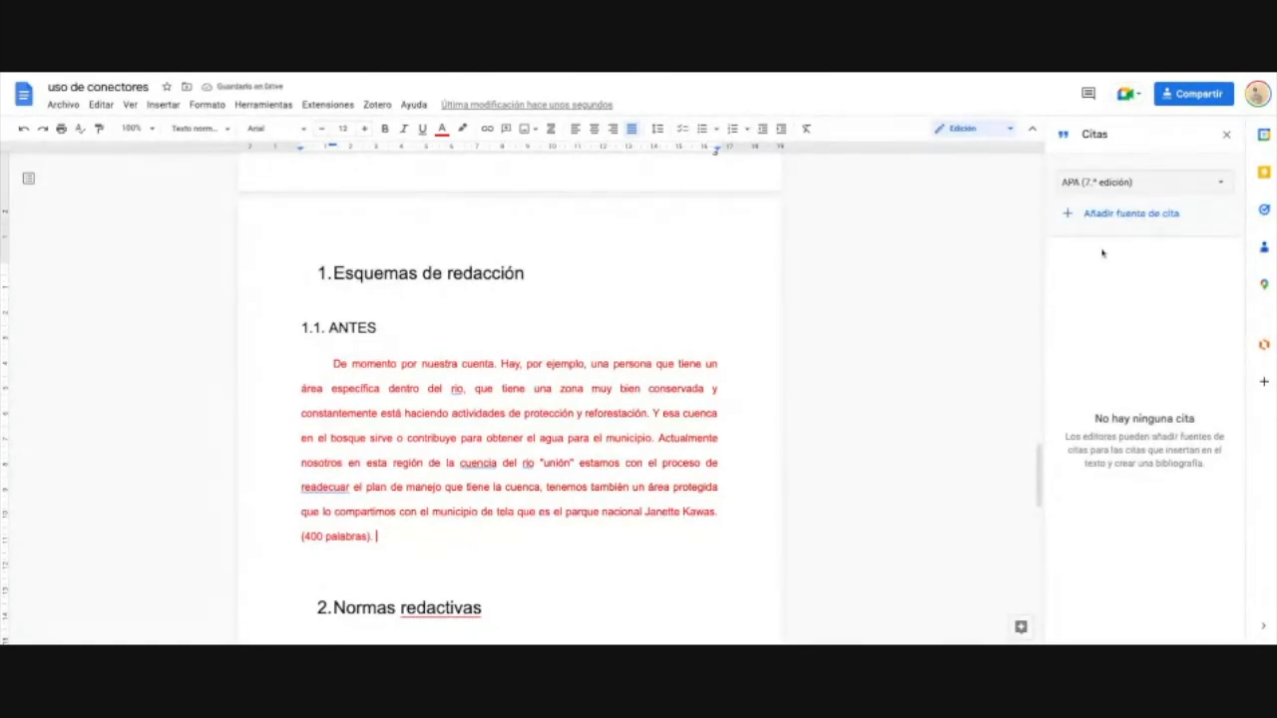
Step: Add a citation source of type 'Artículo de periódico' accessed via 'Sitio web'
left_click(1145, 218)
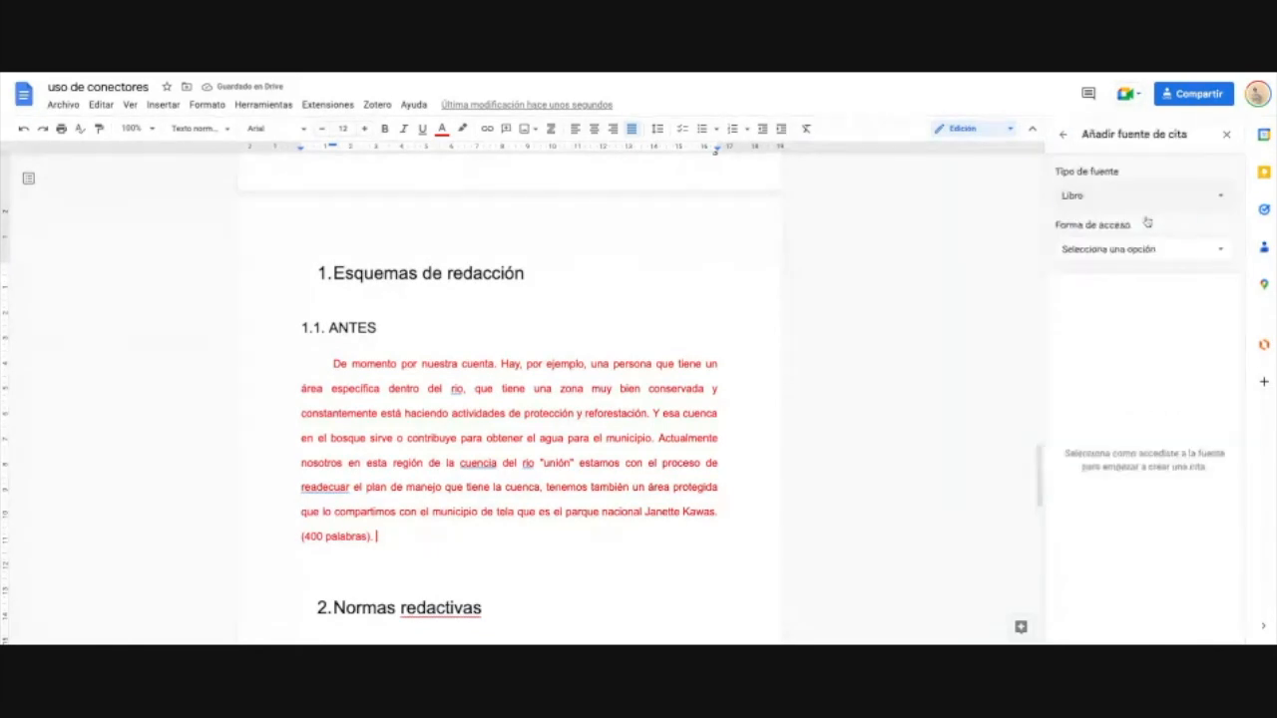
left_click(1164, 199)
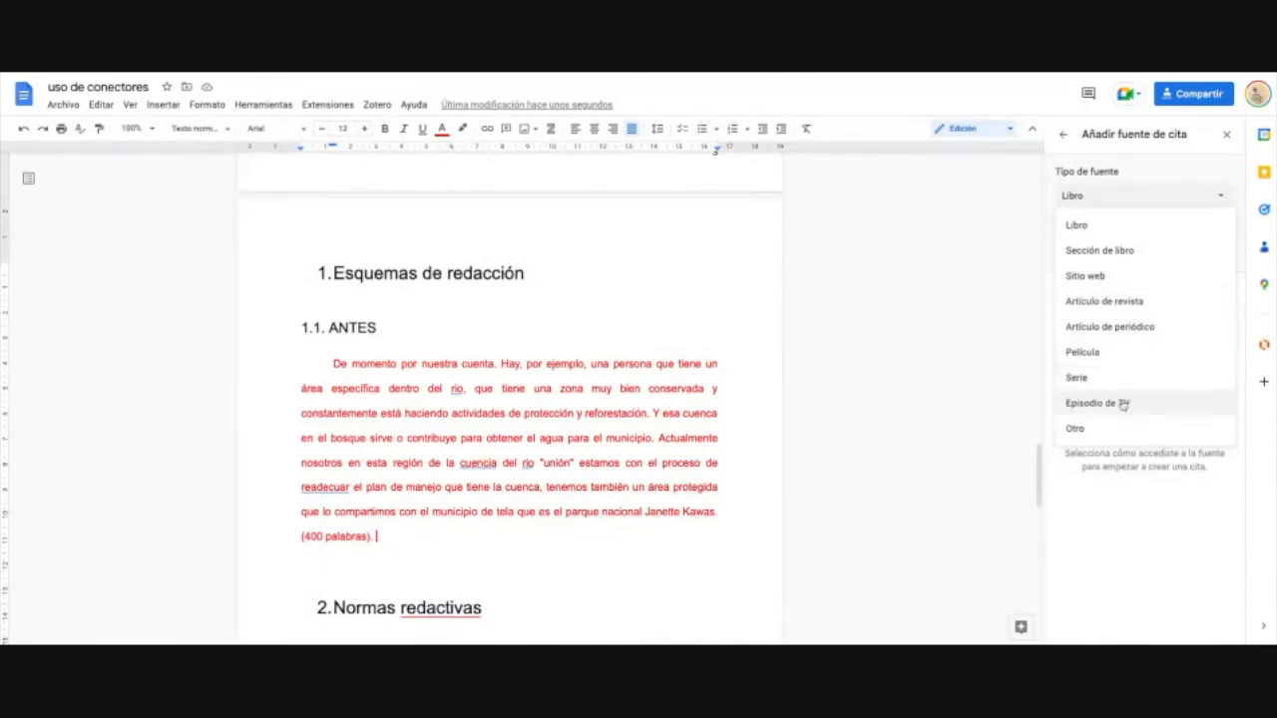
left_click(1124, 335)
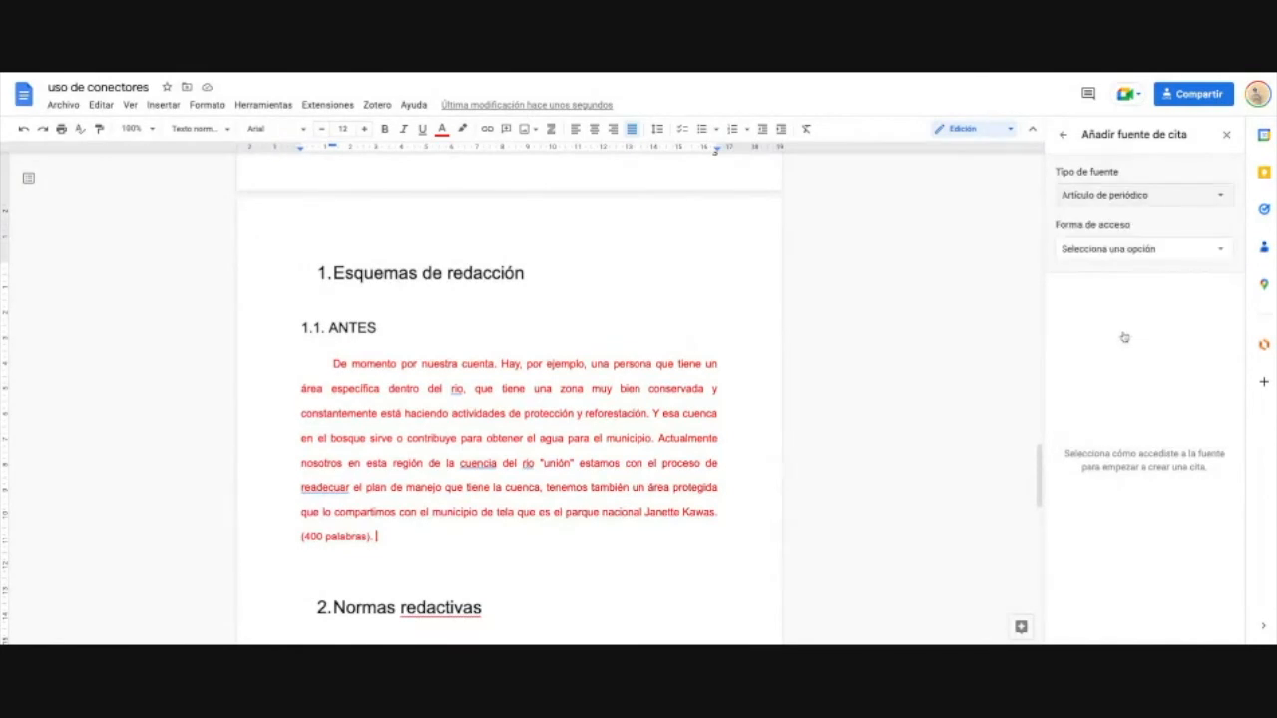
left_click(1221, 255)
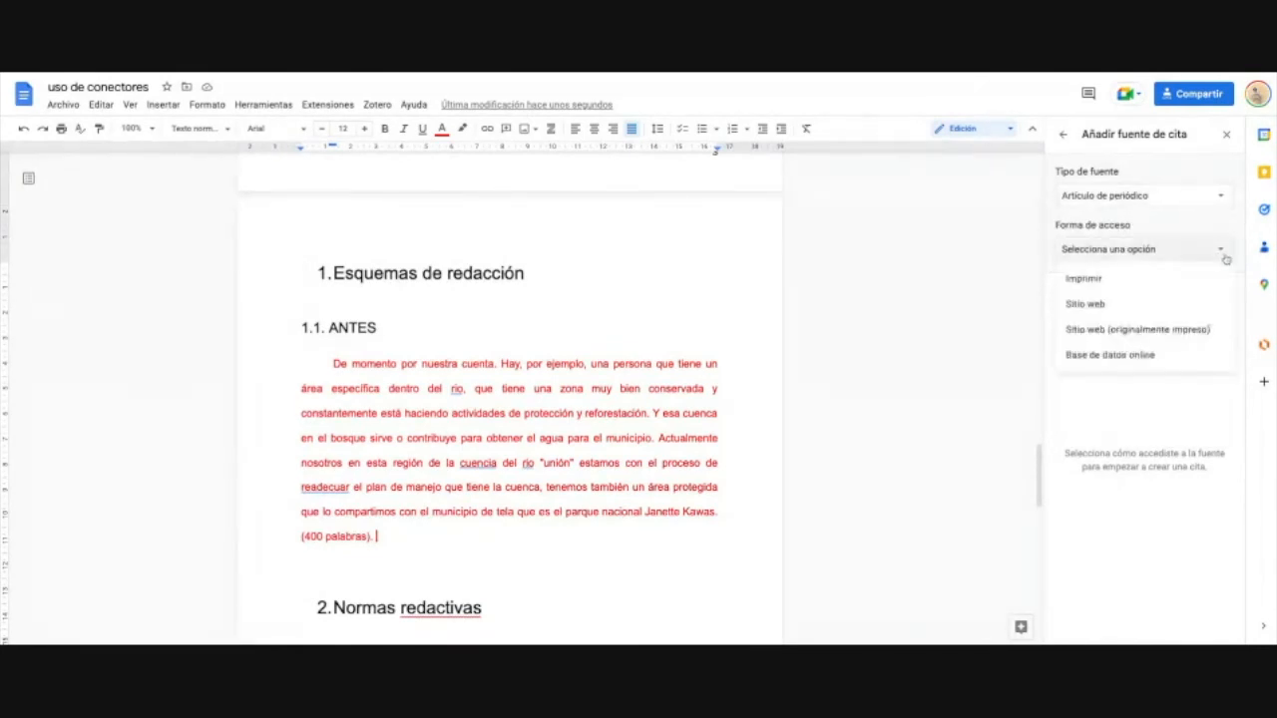
left_click(1192, 306)
left_click(1131, 299)
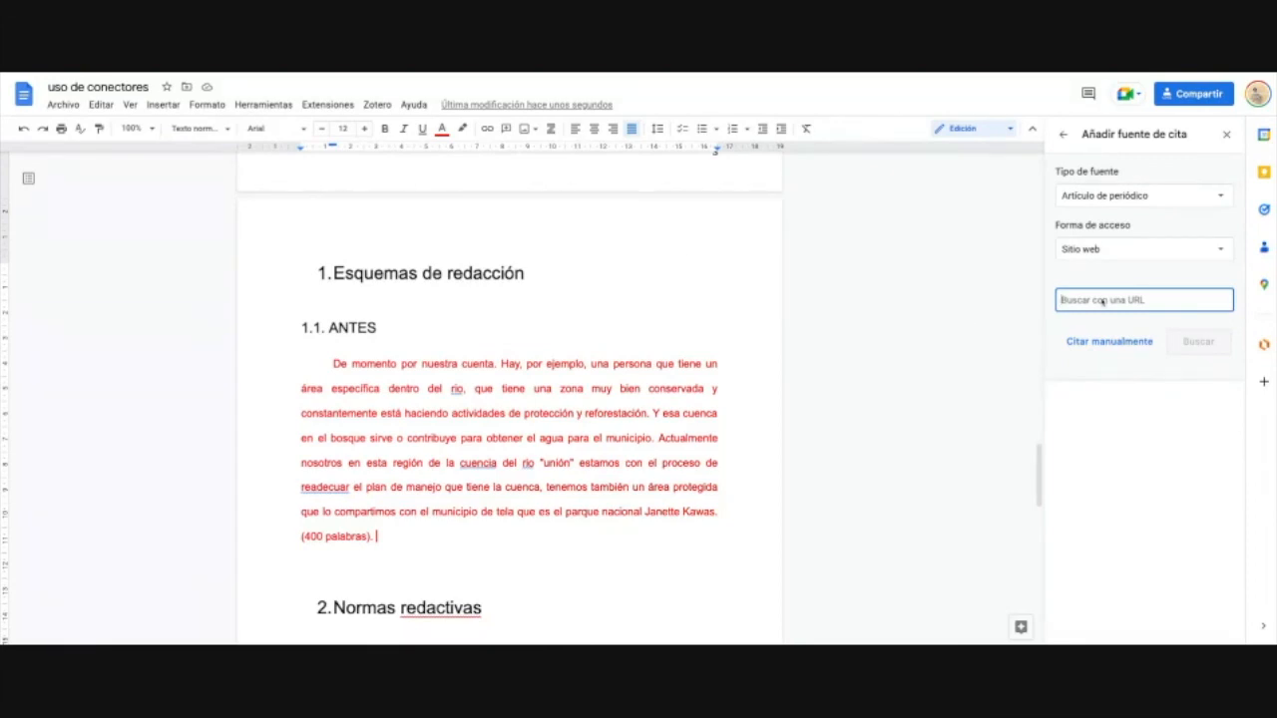
Step: Look up the El Heraldo article from its pasted URL and review the retrieved title and date
key("ctrl+v")
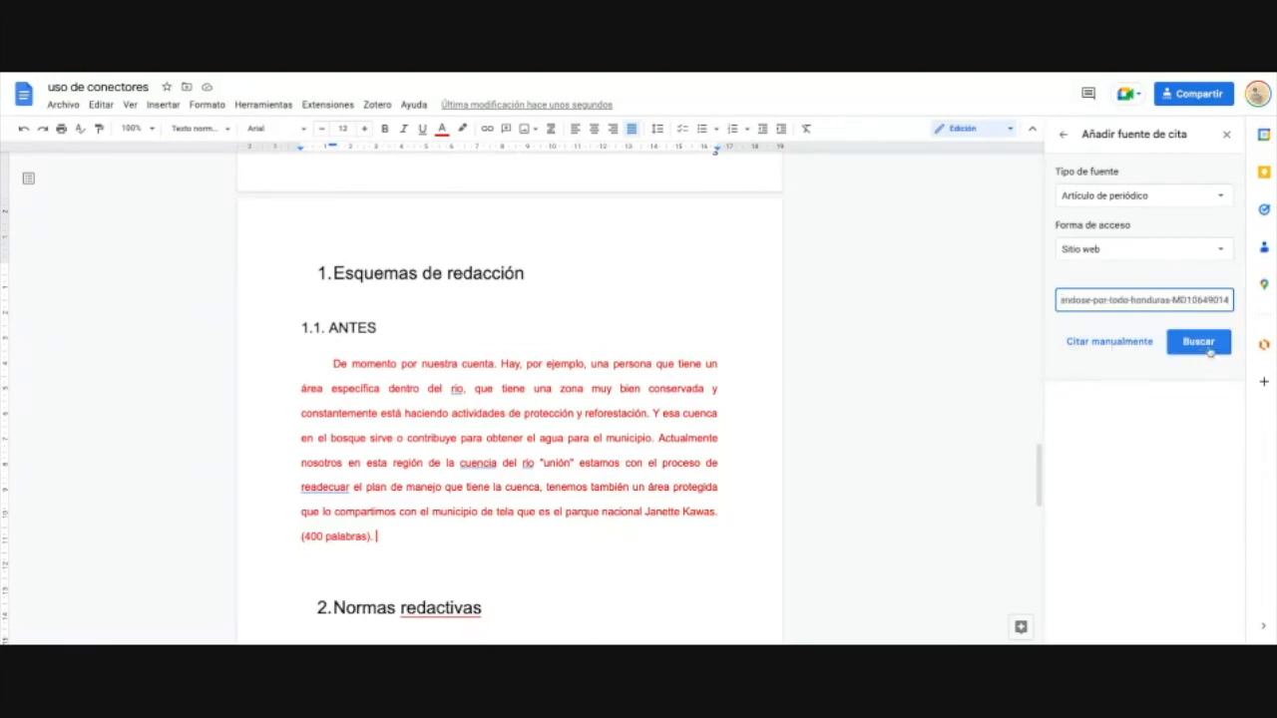
left_click(1210, 344)
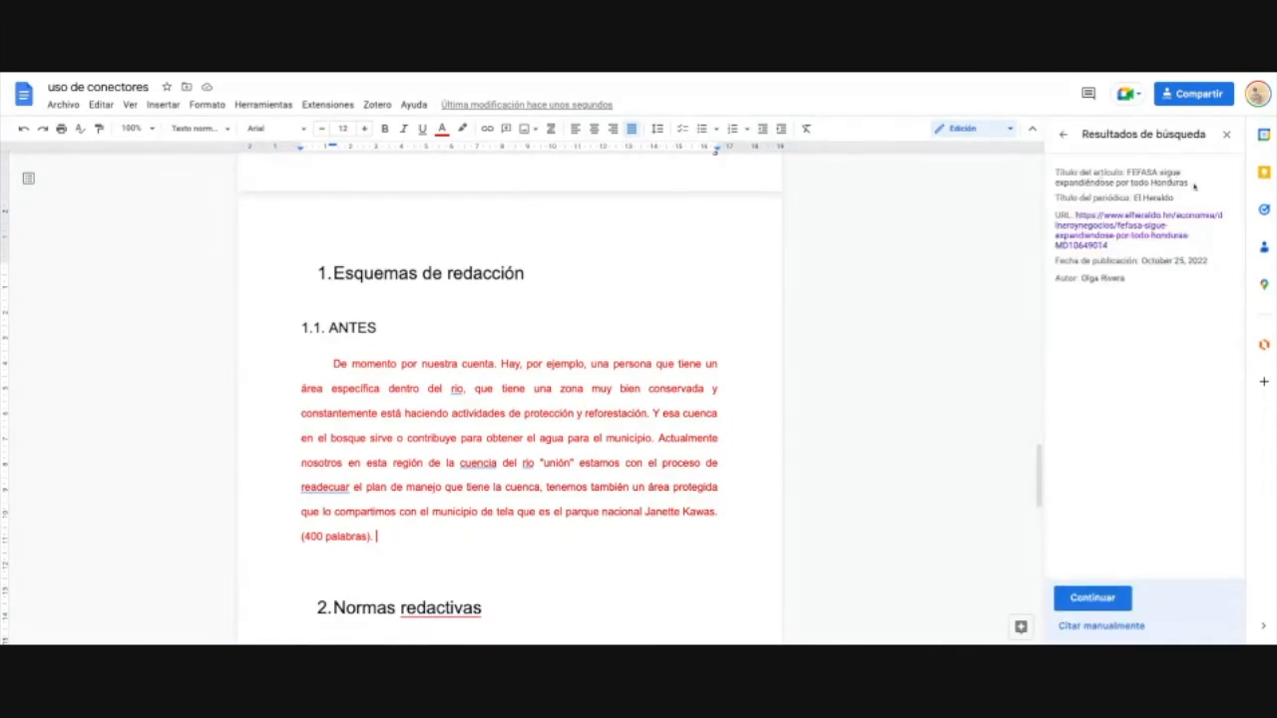
key("ctrl+a")
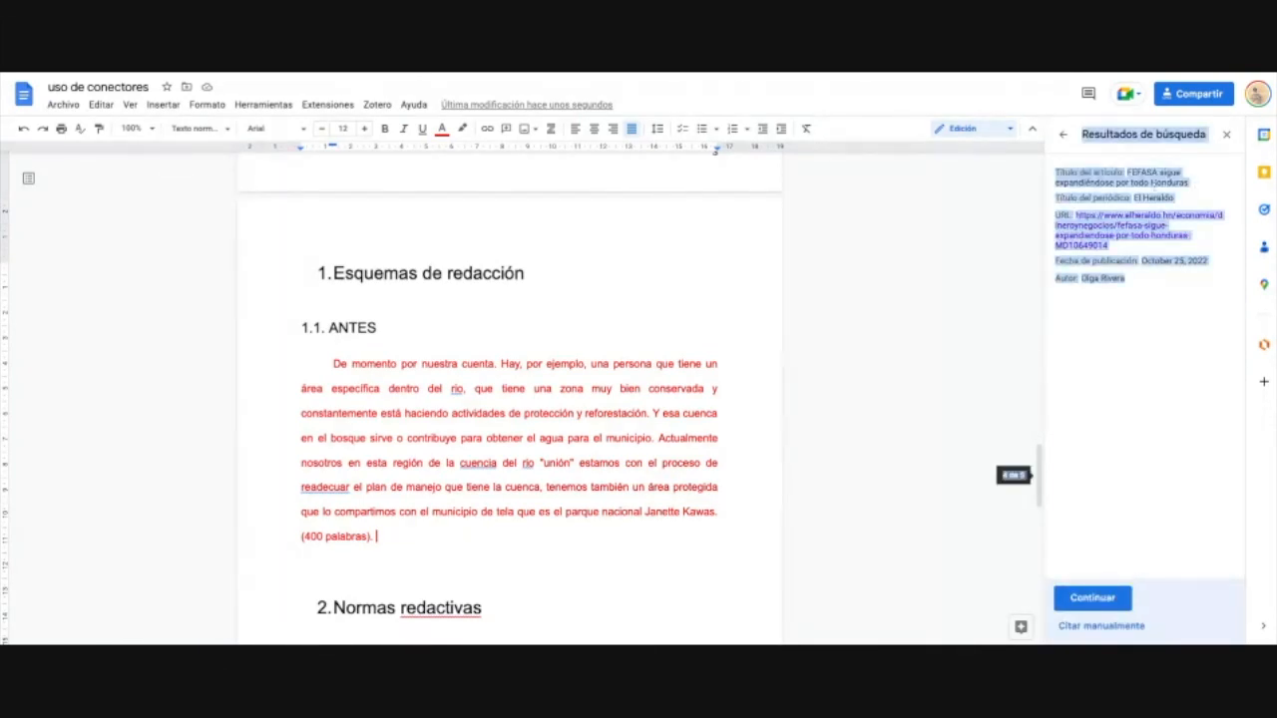
left_click(1189, 190)
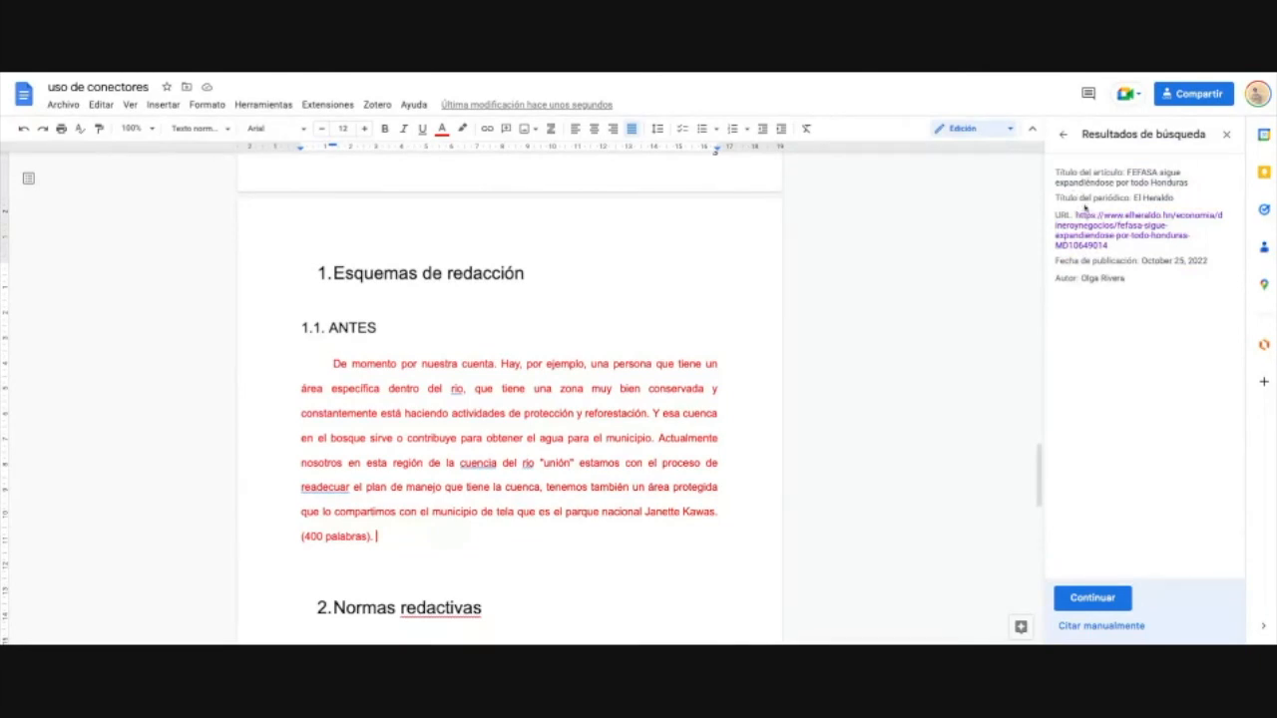
triple_click(1209, 206)
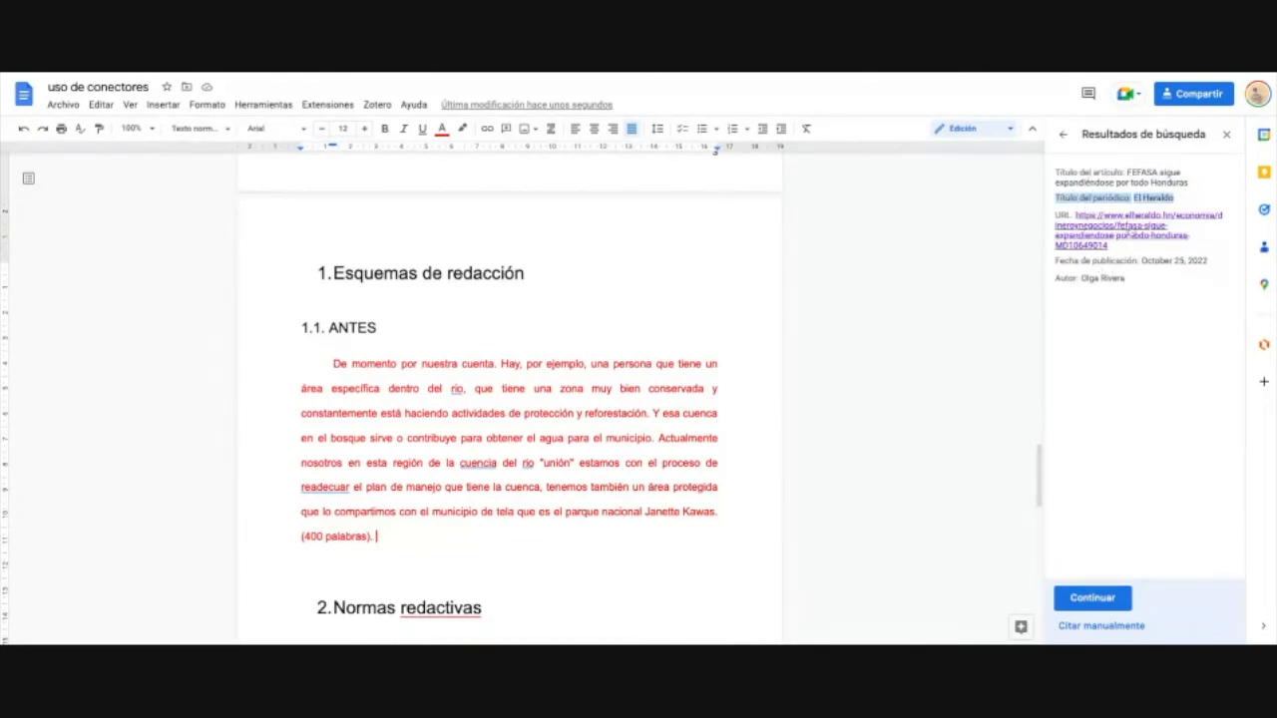
triple_click(1212, 263)
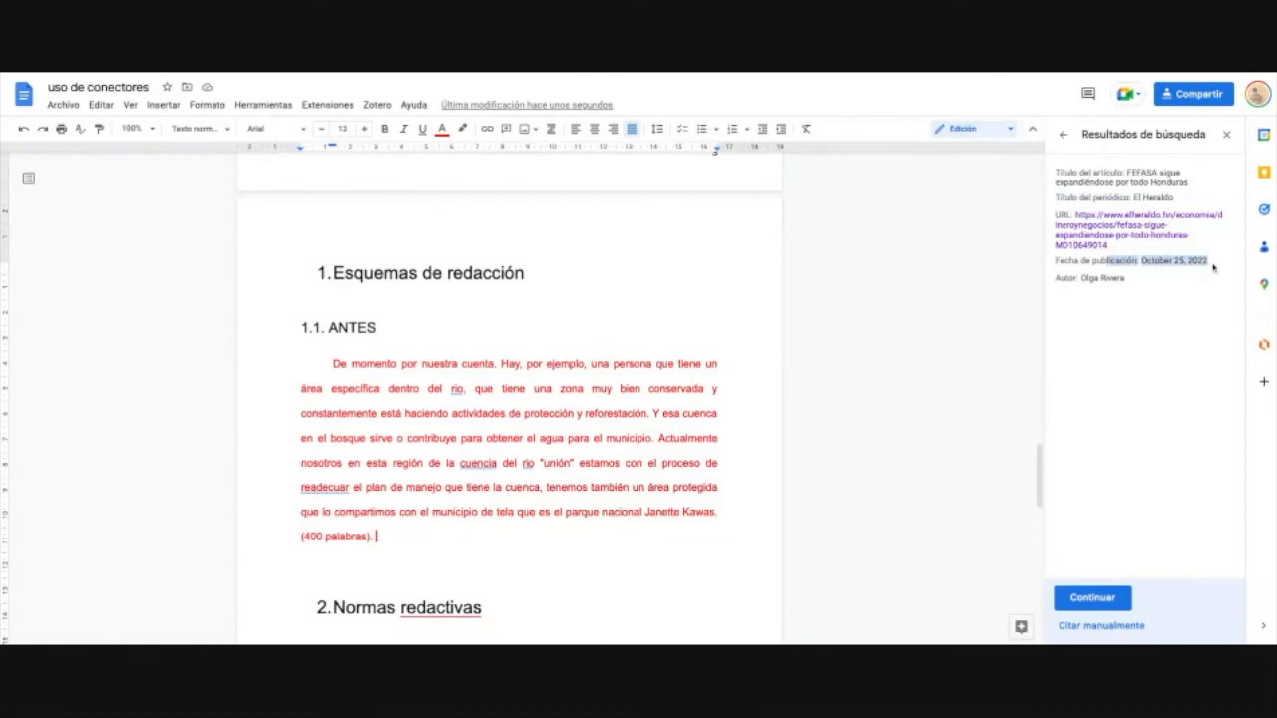
triple_click(1212, 266)
left_click(1160, 280)
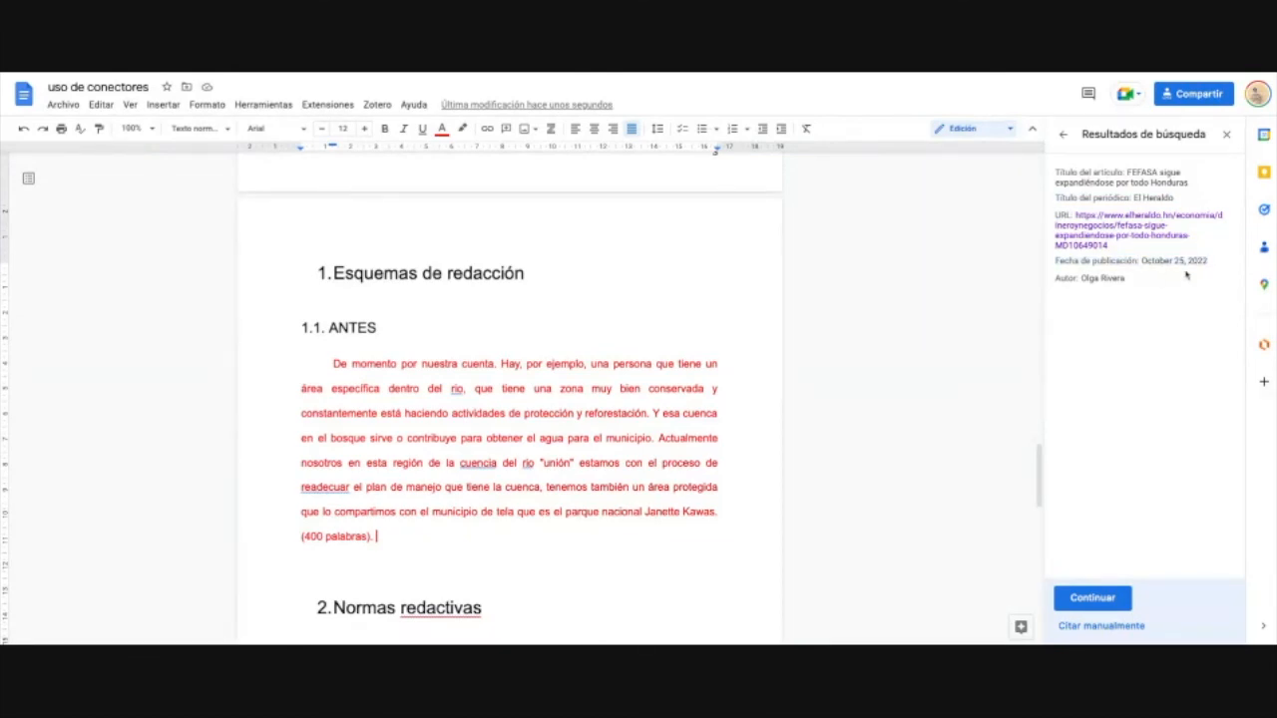
triple_click(1211, 268)
left_click(1186, 307)
Step: Accept the found details and save the article as an APA citation source
left_click(1101, 595)
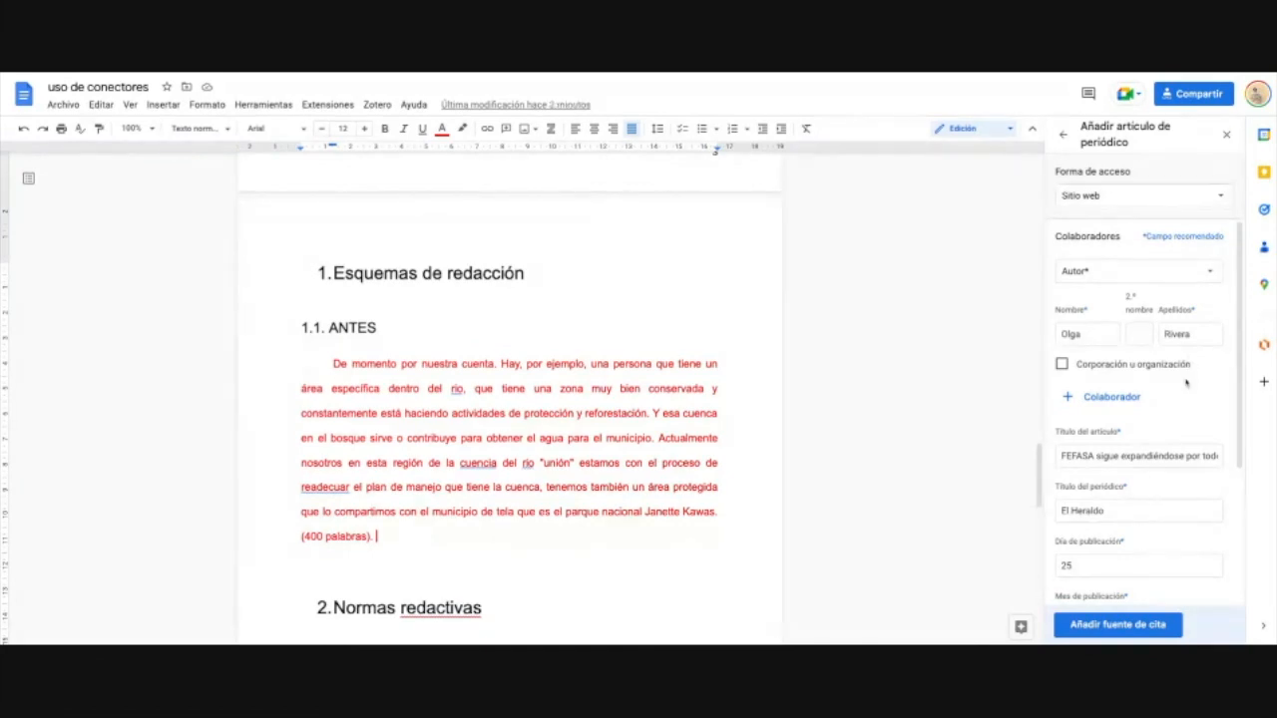
scroll(1227, 439, "down", 2)
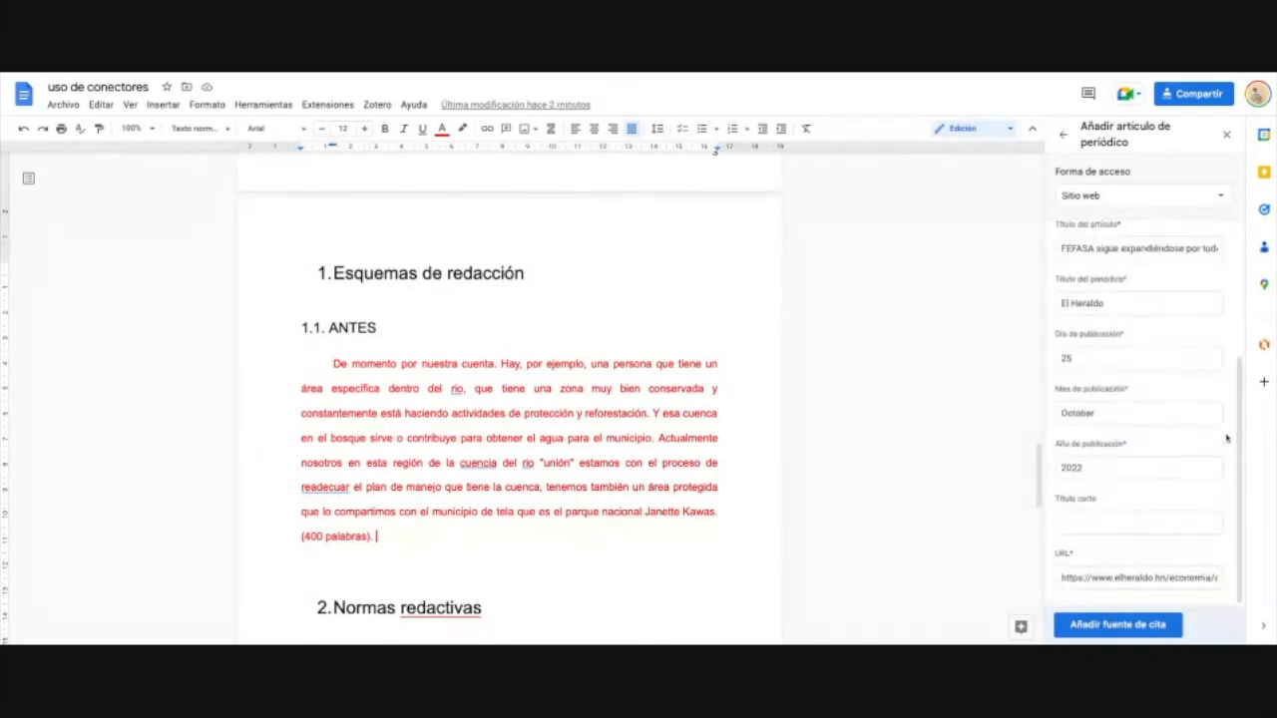
left_click(1175, 623)
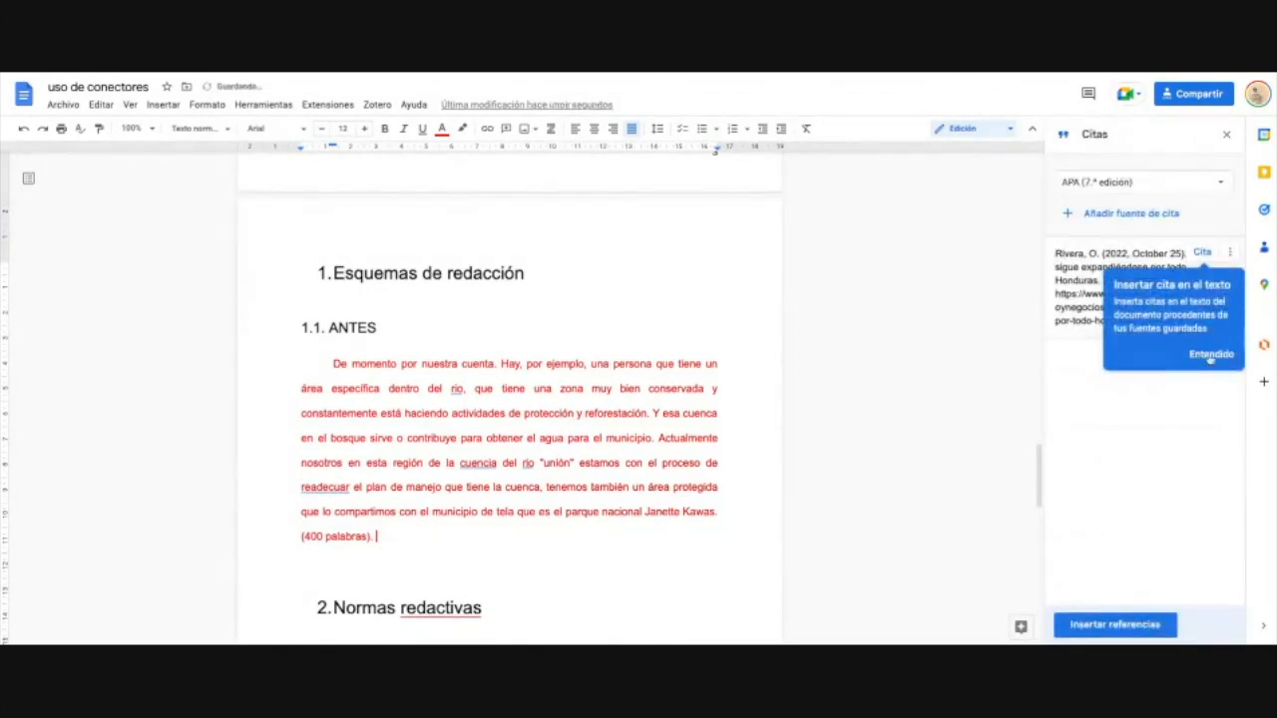
left_click(1210, 354)
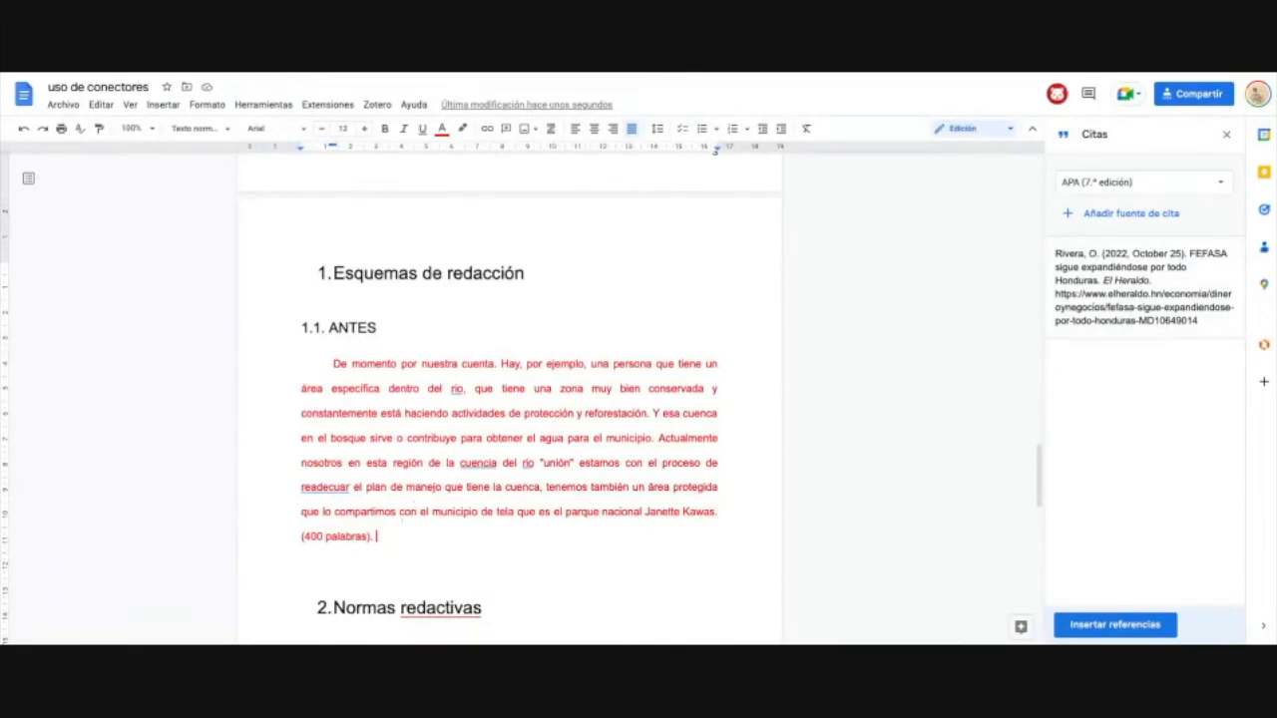
Step: Insert the (Rivera, 2022) citation after '(400 palabras).' in the ANTES paragraph and select it
mouse_move(1134, 278)
left_click(1203, 254)
left_click_drag(417, 539, 456, 543)
key("shift+Left")
key("shift+Left")
key("shift+Left")
key("shift+Left")
key("shift+Left")
key("shift+Left")
key("shift+Left")
key("shift+Left")
key("shift+Left")
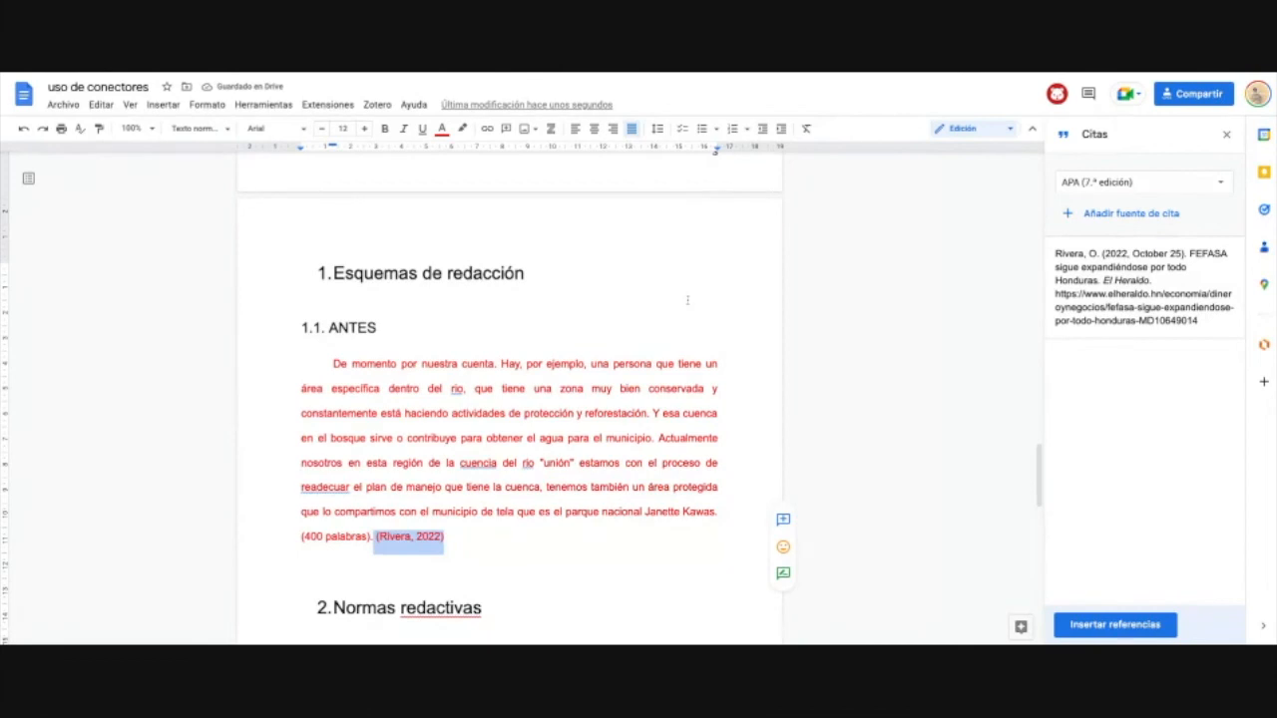
mouse_move(1107, 282)
scroll(769, 460, "down", 3)
left_click(503, 251)
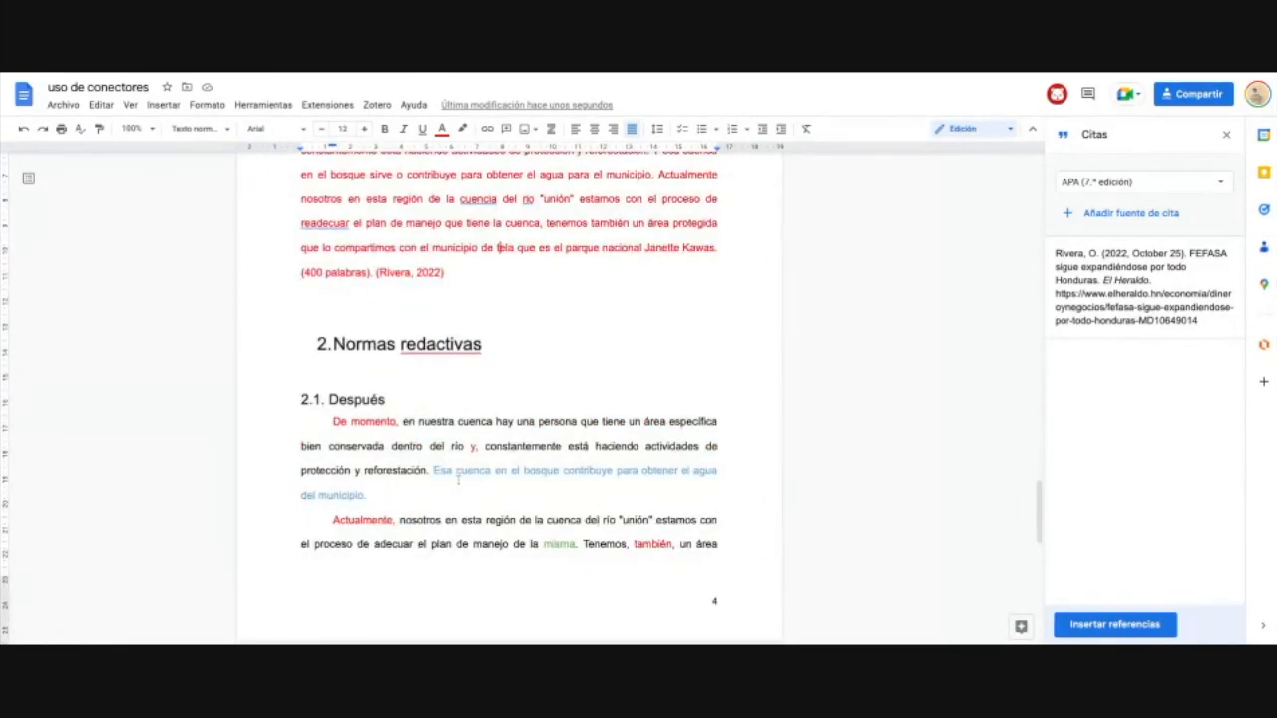
scroll(459, 479, "down", 1)
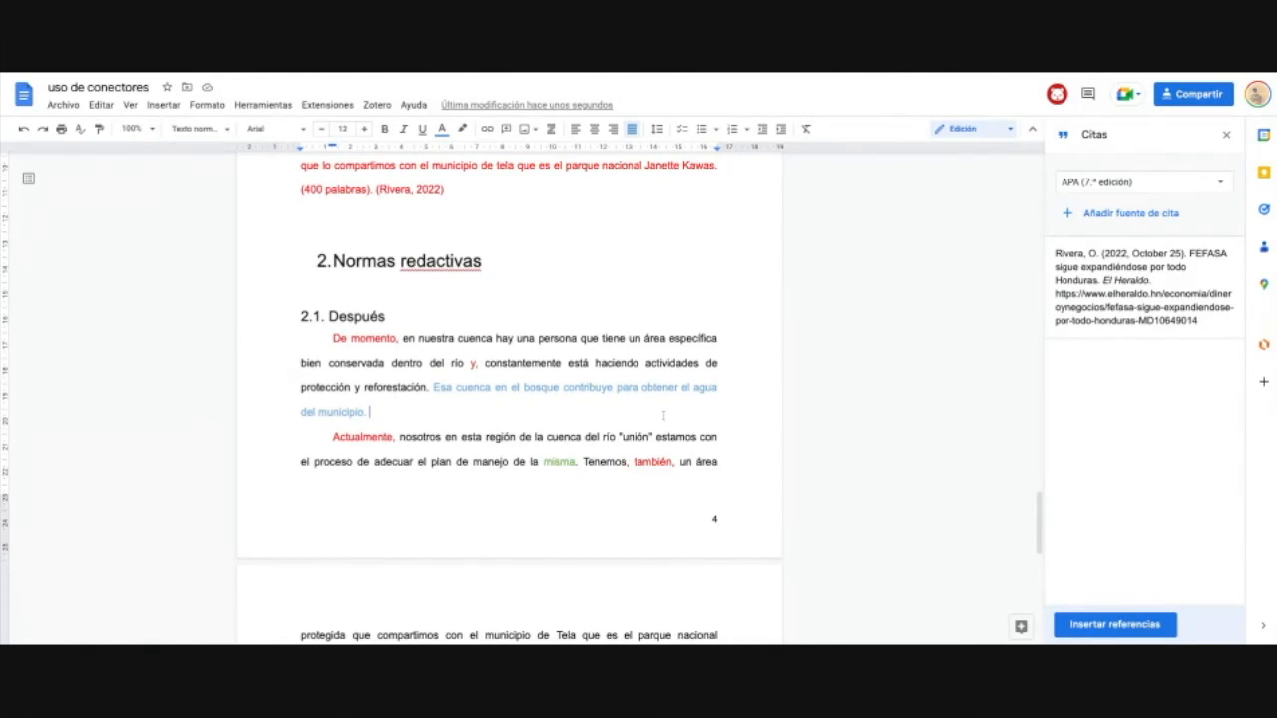
scroll(521, 349, "down", 1)
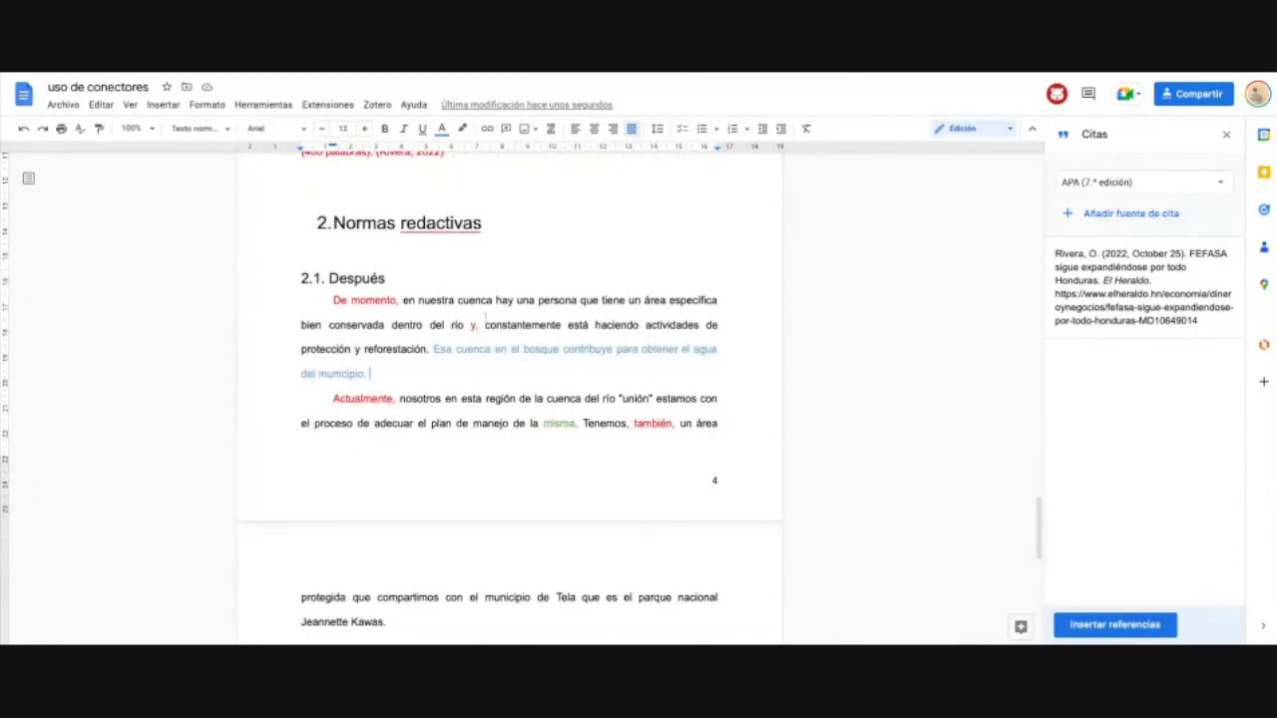
left_click(421, 370)
Step: Start a manual citation source of type Sección de libro, accessed via Imprimir
left_click(1147, 214)
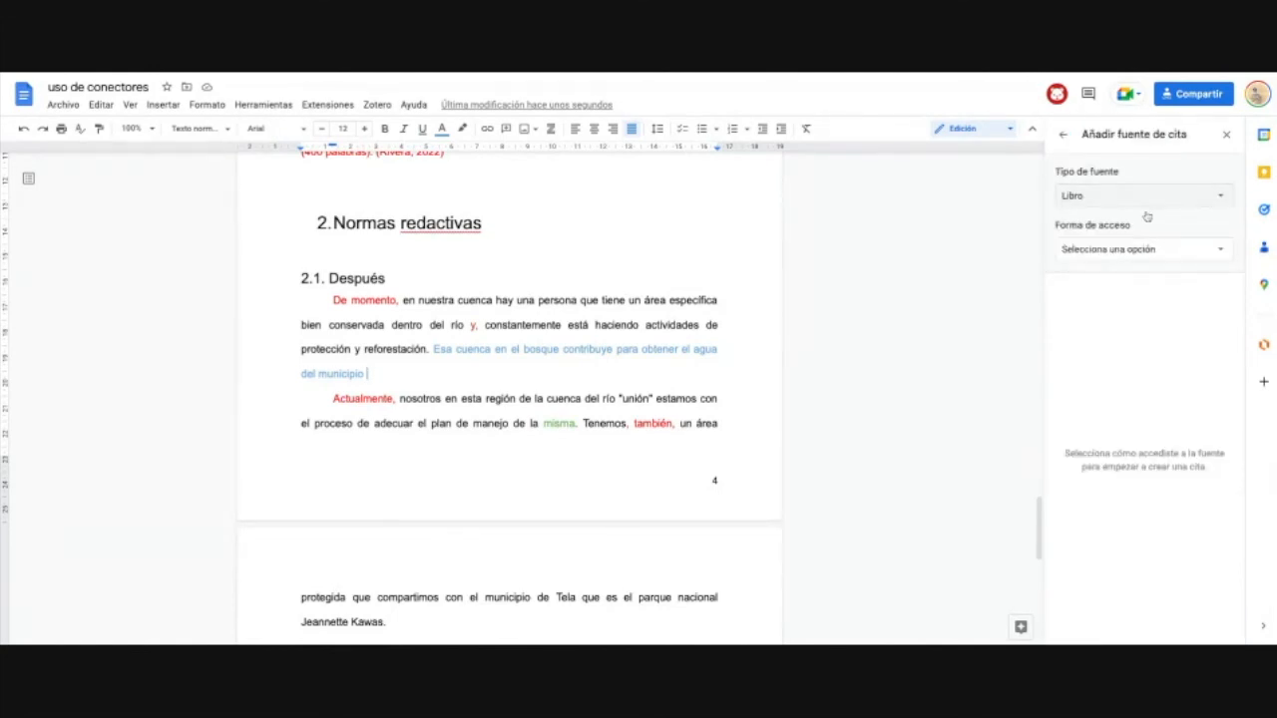
left_click(1203, 197)
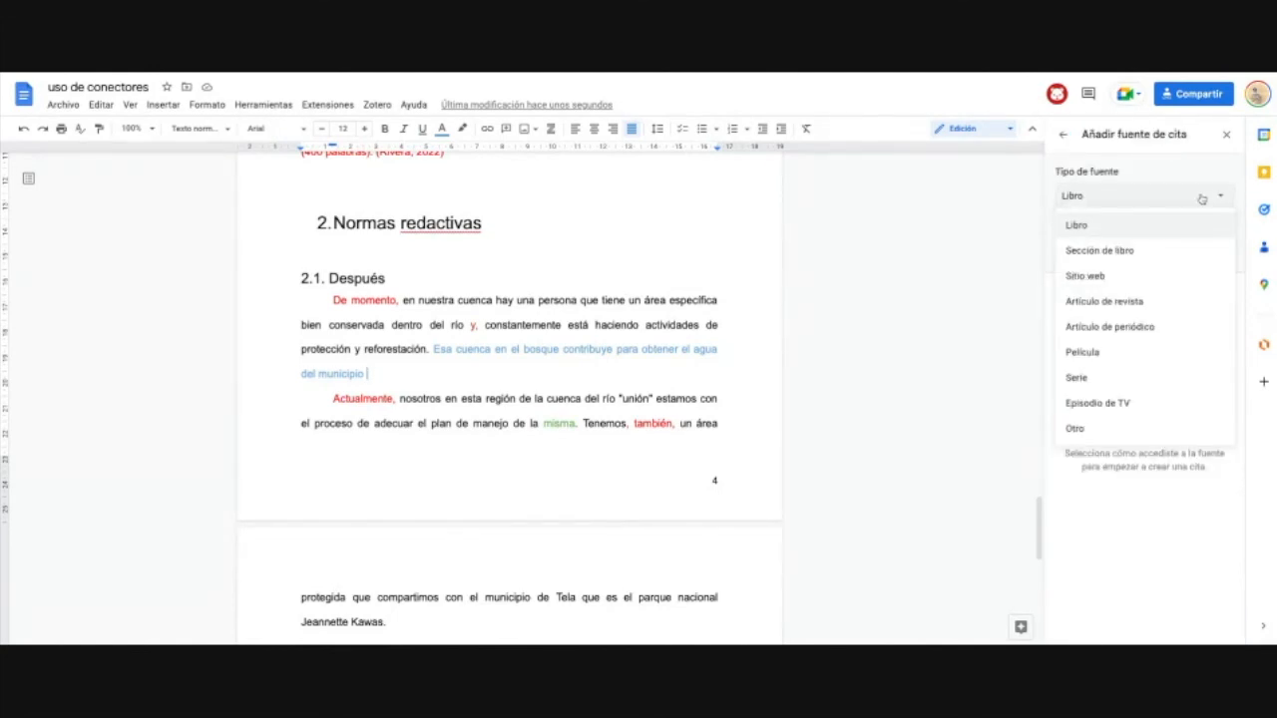
left_click(1205, 254)
left_click(1187, 248)
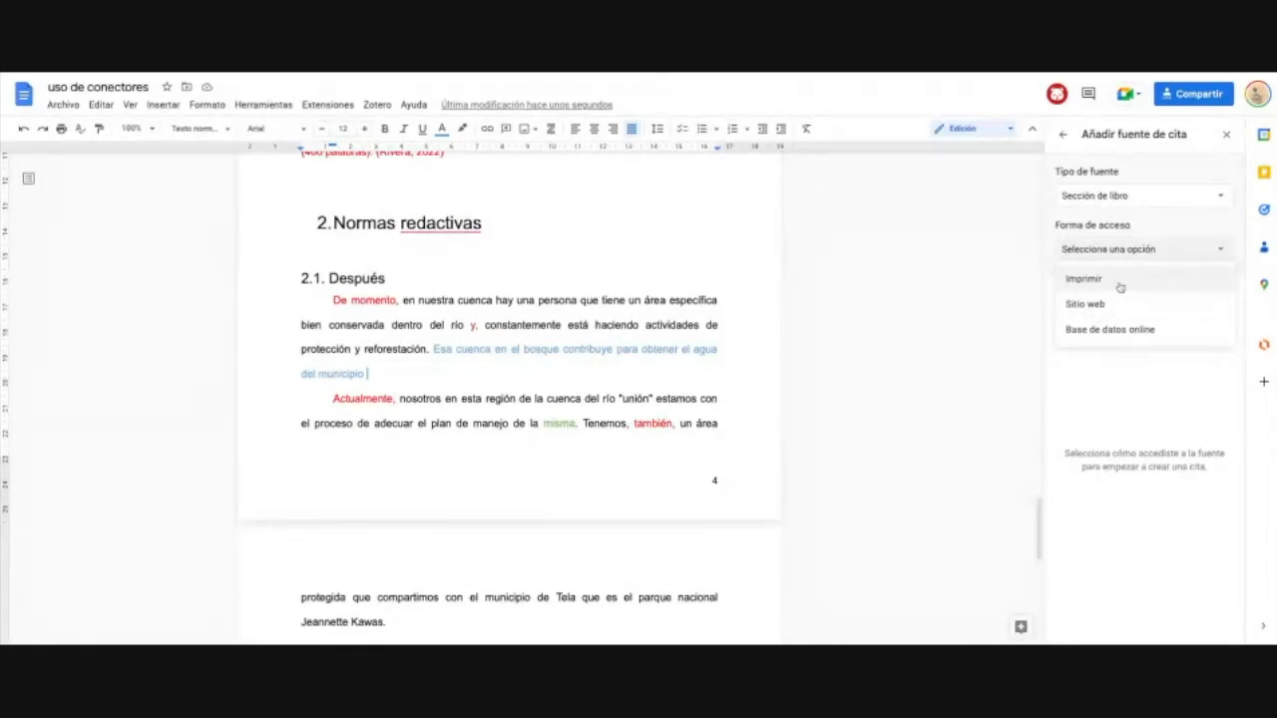
left_click(1083, 278)
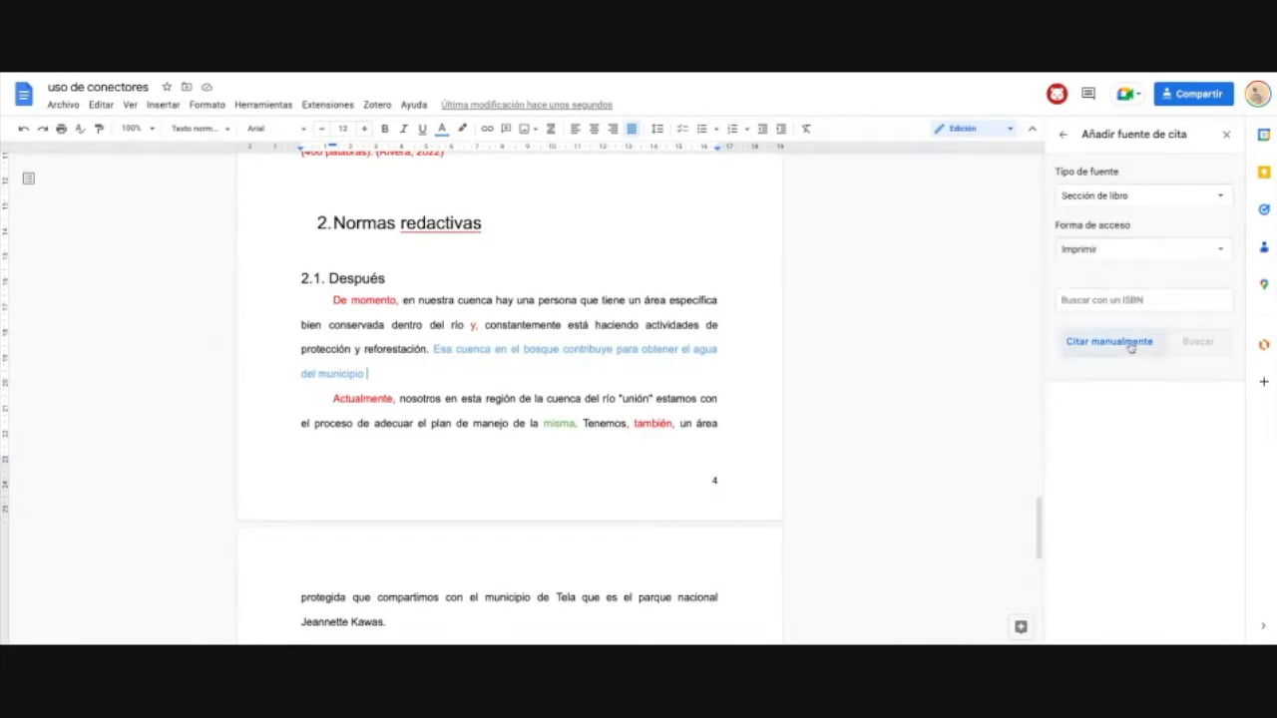
left_click(1131, 342)
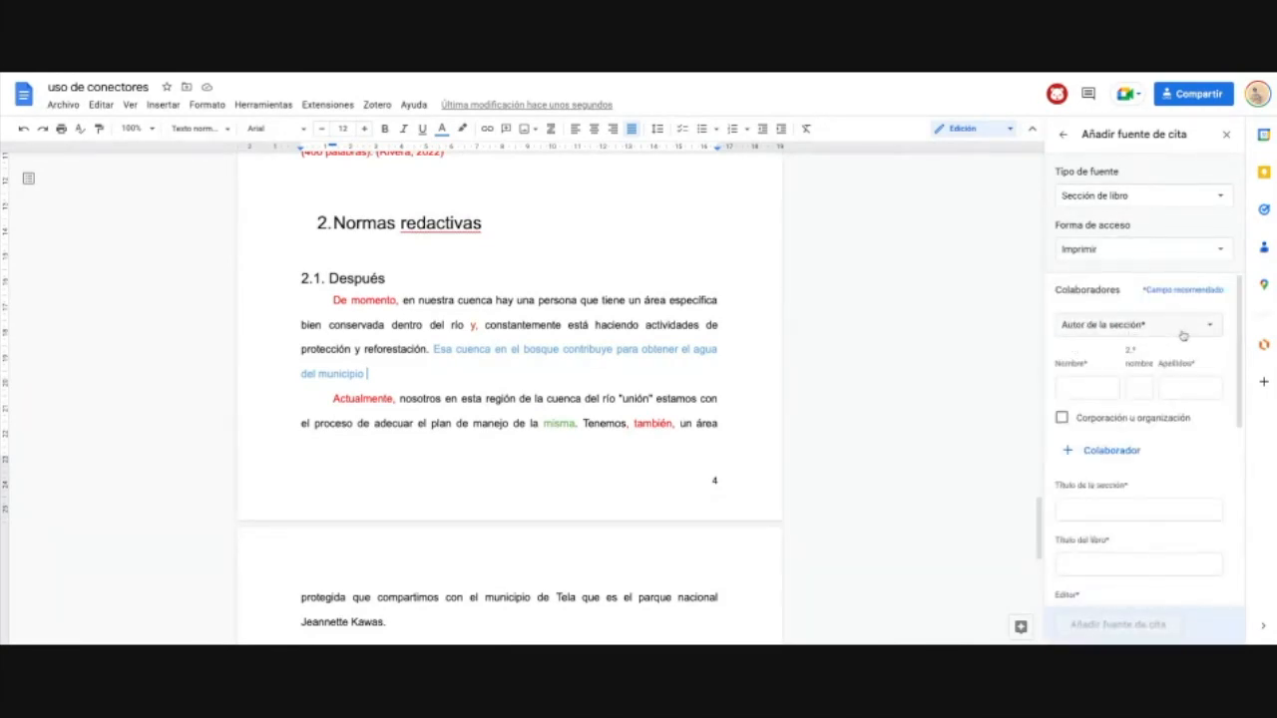
left_click(1087, 391)
scroll(1209, 350, "down", 3)
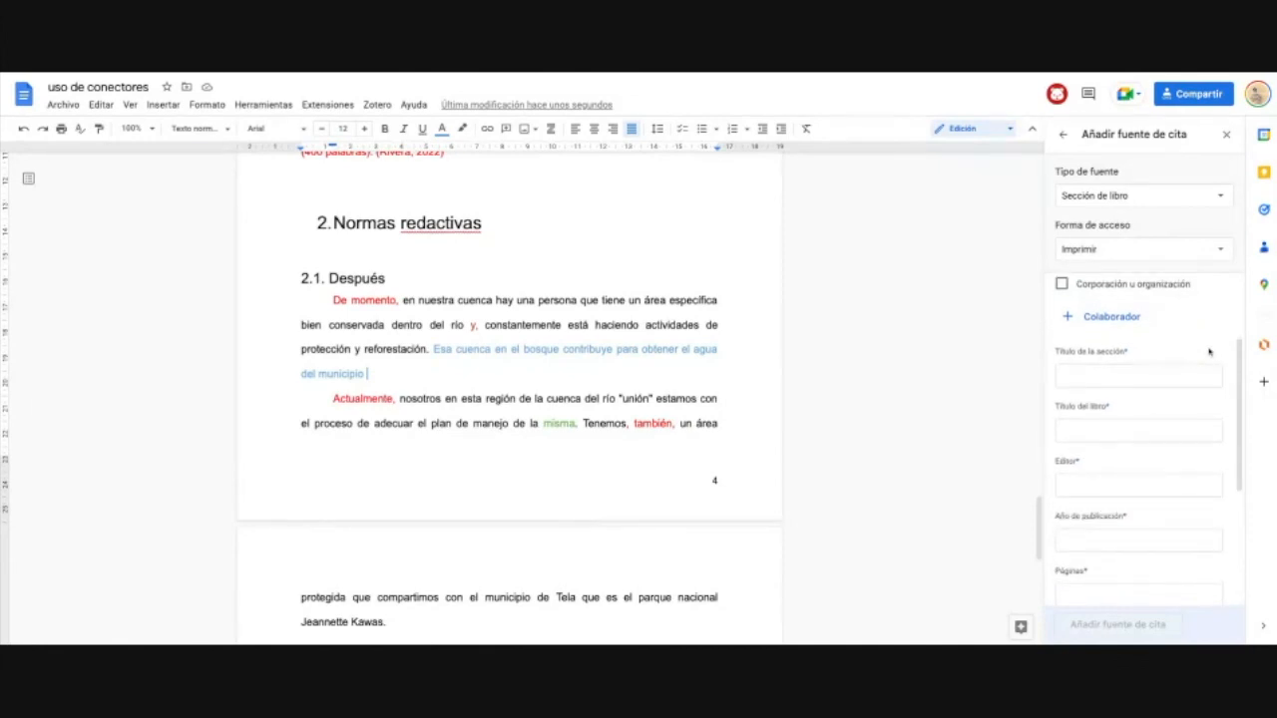
scroll(1209, 350, "up", 2)
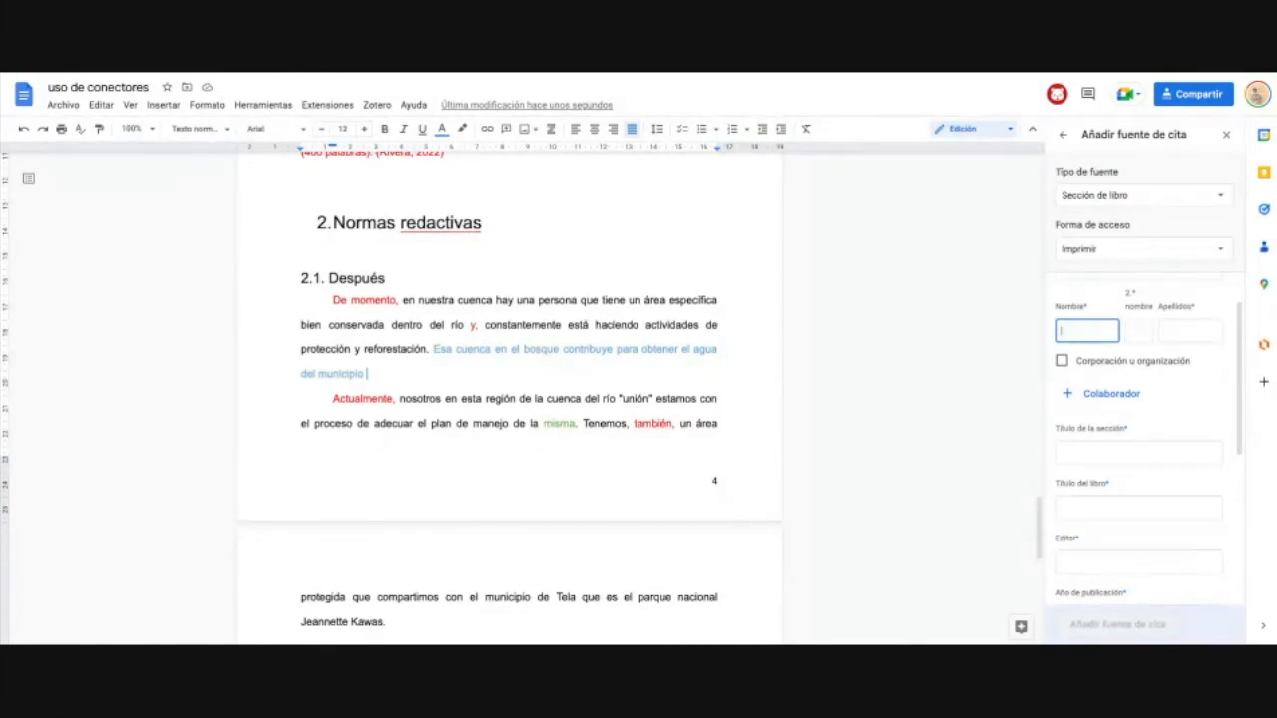
Step: Enter the author's name, section title 'Citaciones en normas APA' and book title 'Escritura de textos'
type("Keni")
type("n")
left_click(1175, 333)
type("Mejia")
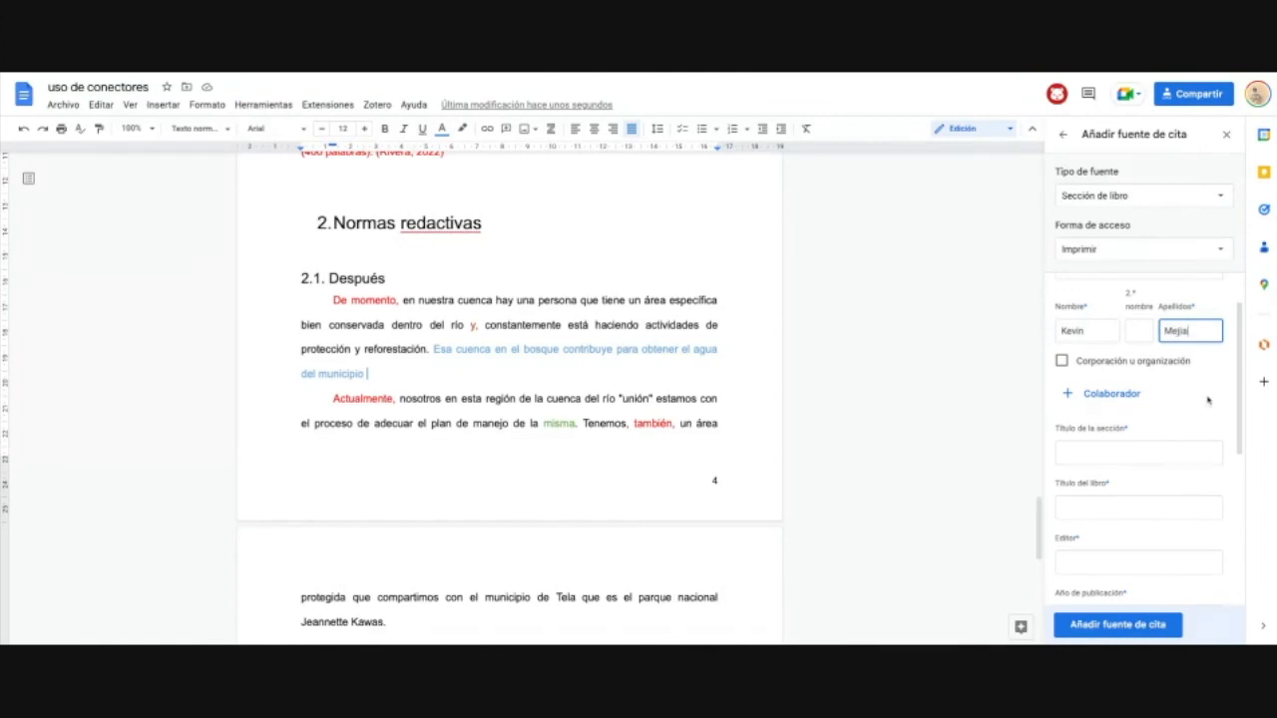
scroll(1207, 400, "down", 1)
left_click(1151, 439)
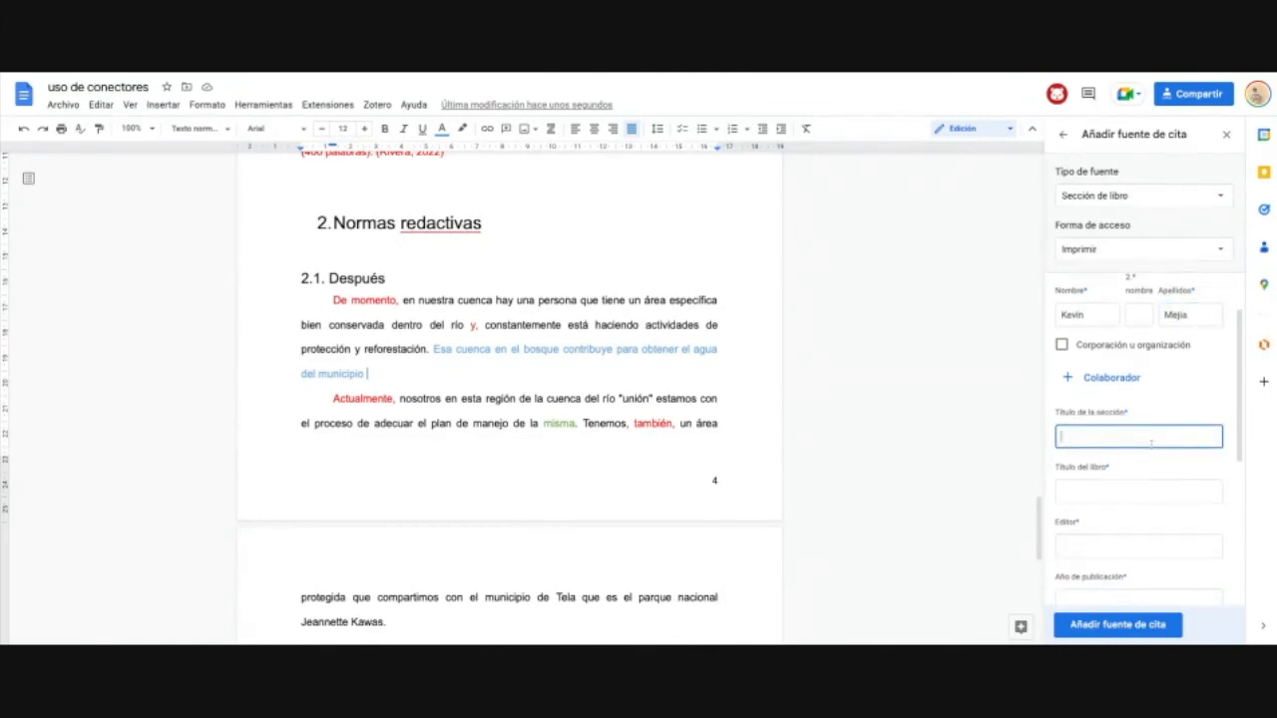
type("Cl")
type("taciones en")
type(" normas apa")
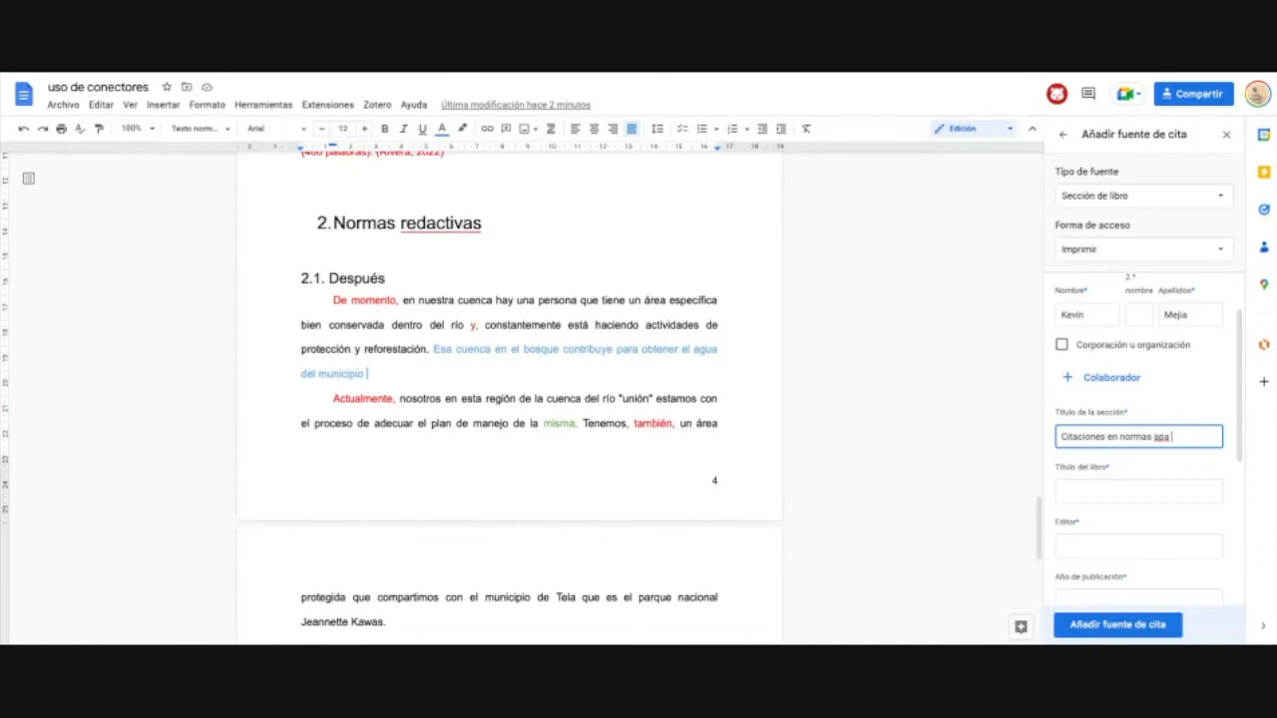
key("BackSpace")
key("BackSpace")
key("BackSpace")
type("pa")
key("BackSpace")
key("BackSpace")
type("as APA")
left_click(1138, 491)
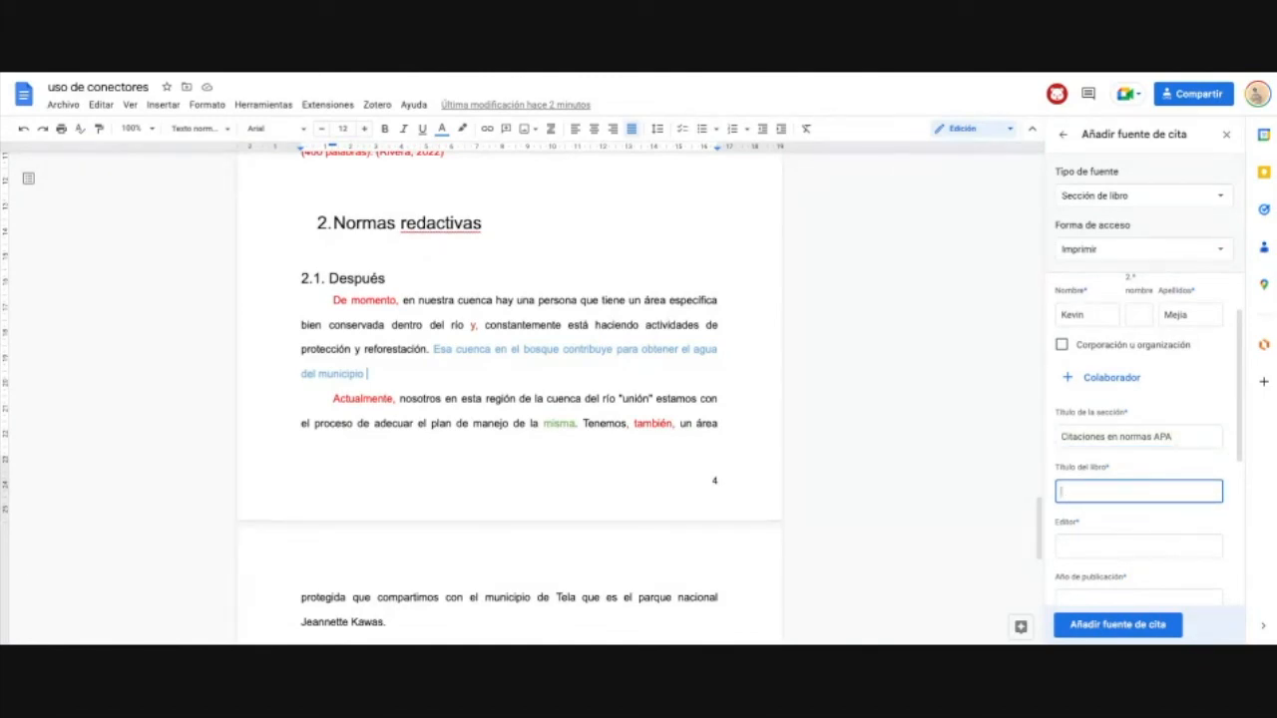
type("Escritura de textos")
left_click(1165, 544)
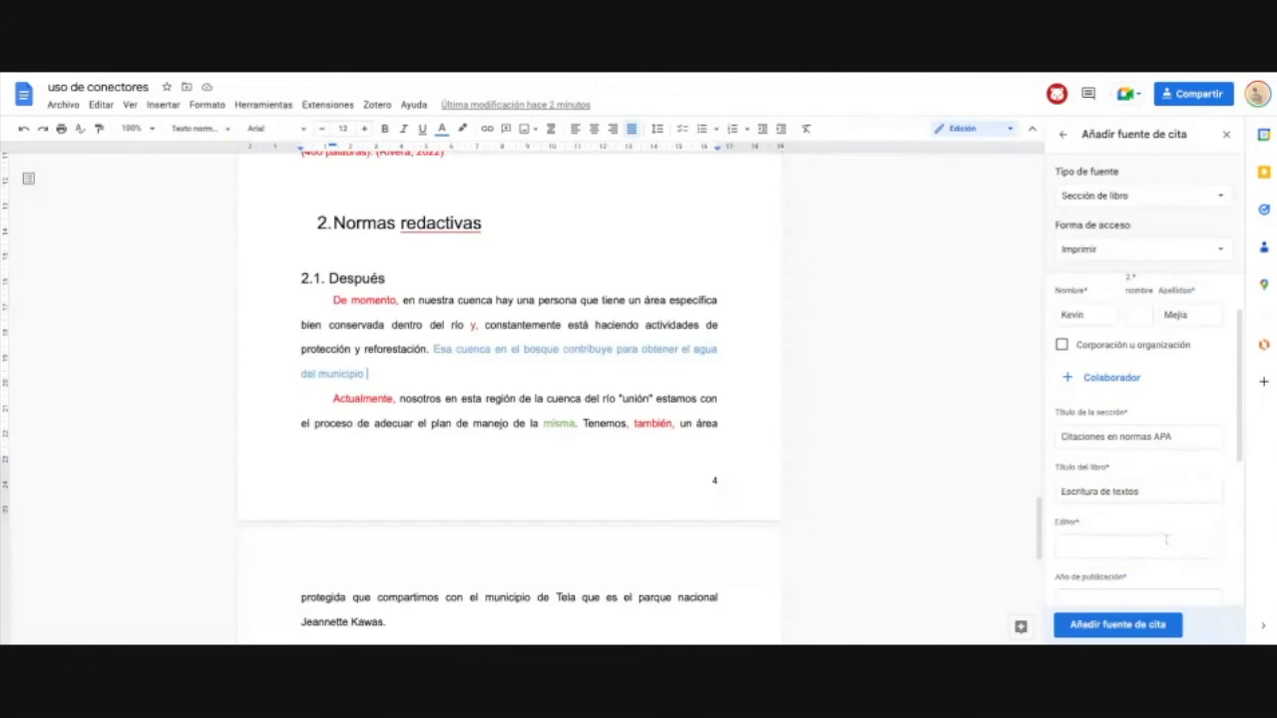
type("Gua")
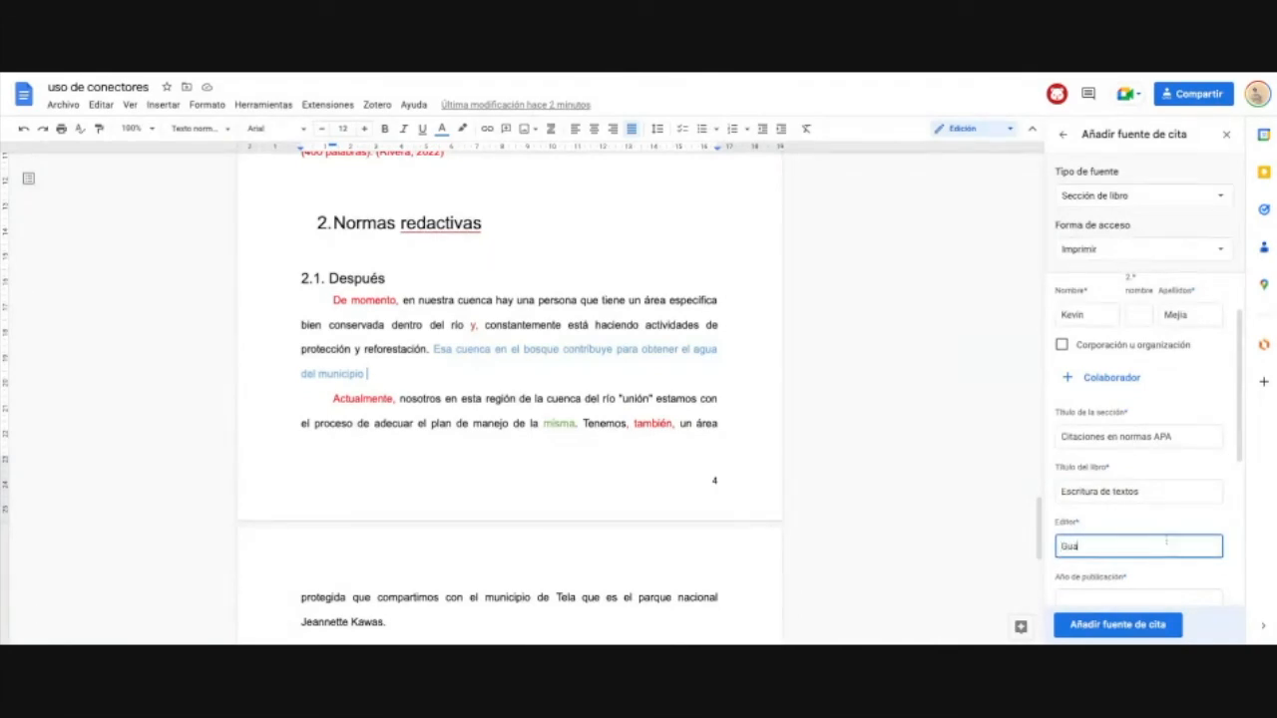
type("ymuras")
scroll(1147, 429, "down", 2)
left_click(1110, 479)
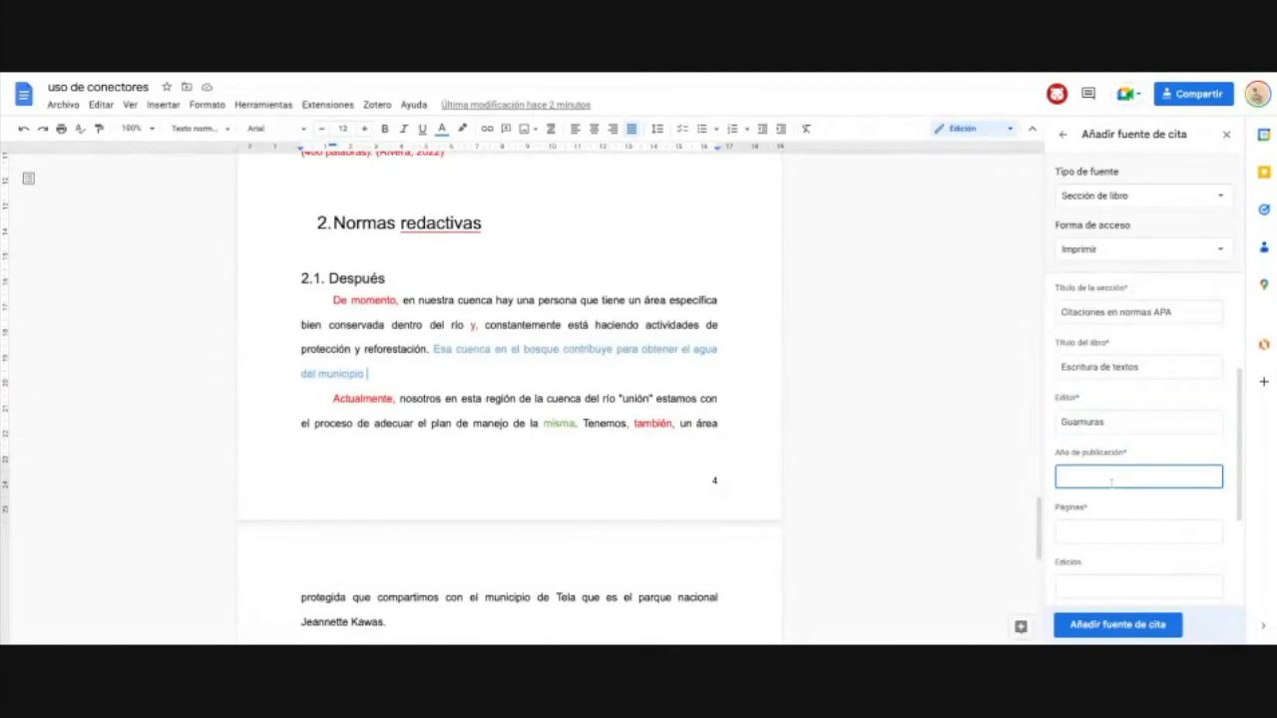
type("2020")
scroll(1102, 519, "down", 1)
left_click(1105, 513)
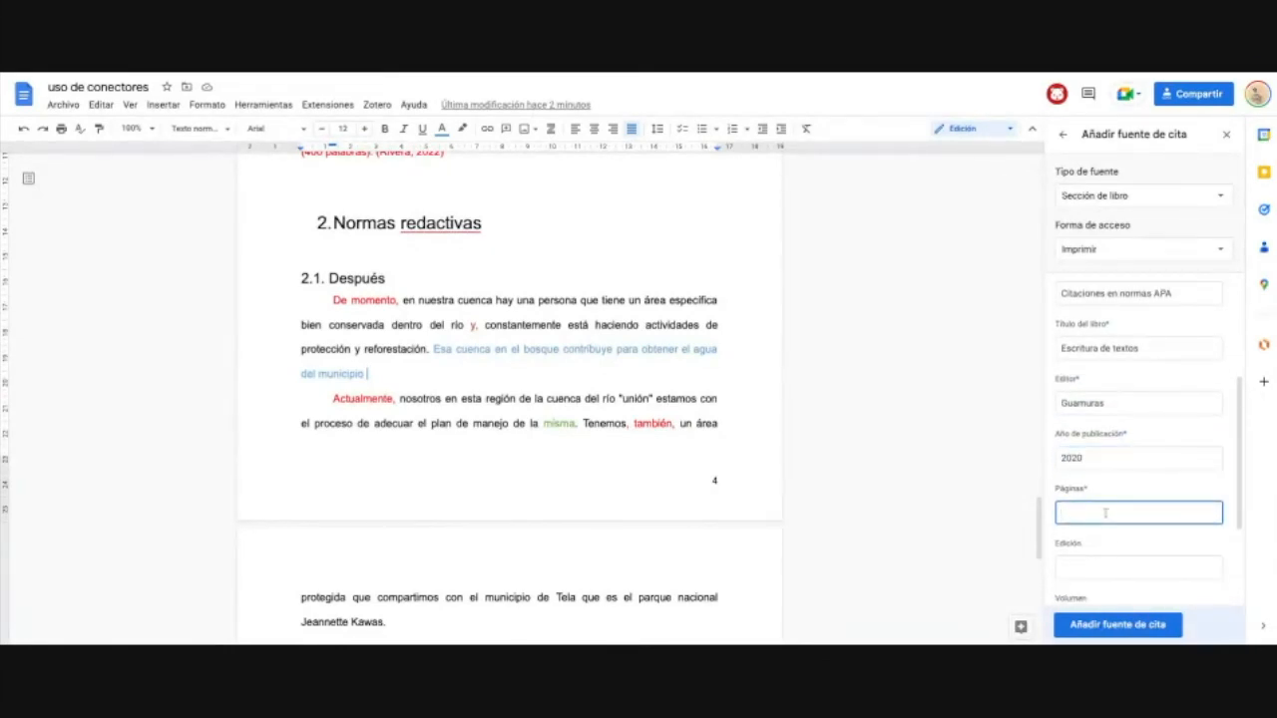
type("180")
scroll(1105, 479, "down", 1)
left_click(1105, 477)
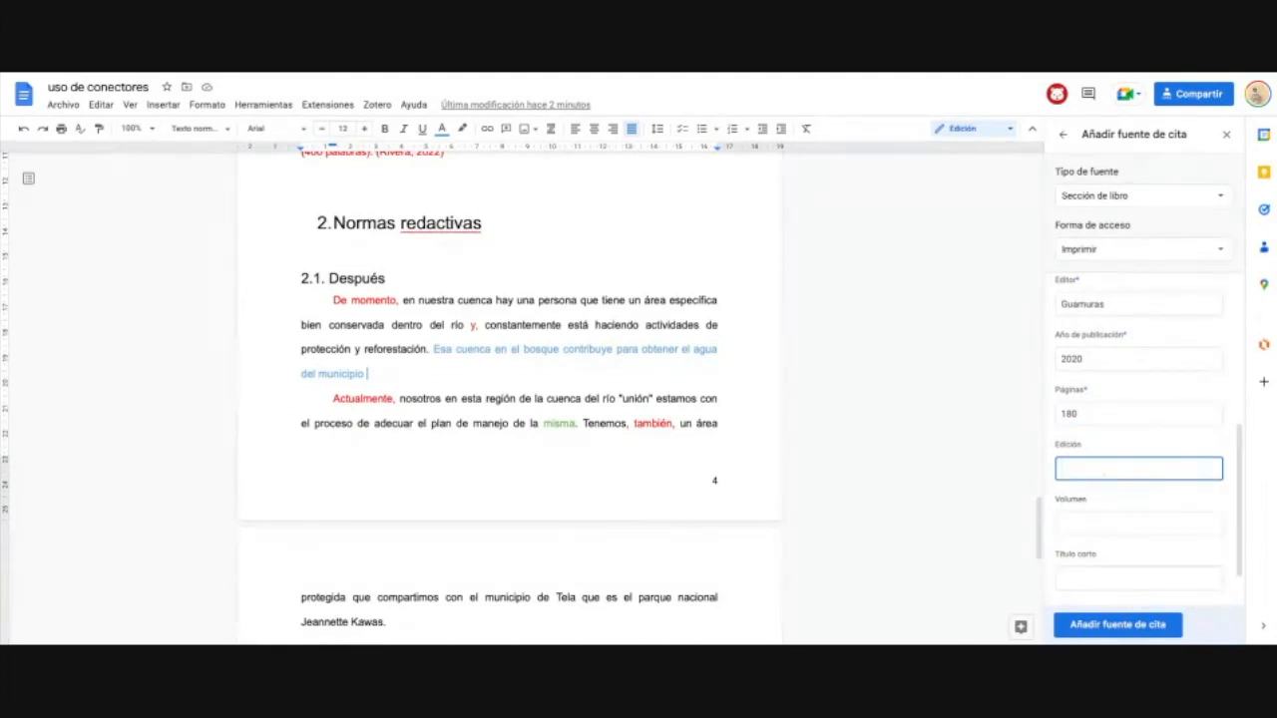
scroll(1118, 502, "down", 1)
left_click(1119, 578)
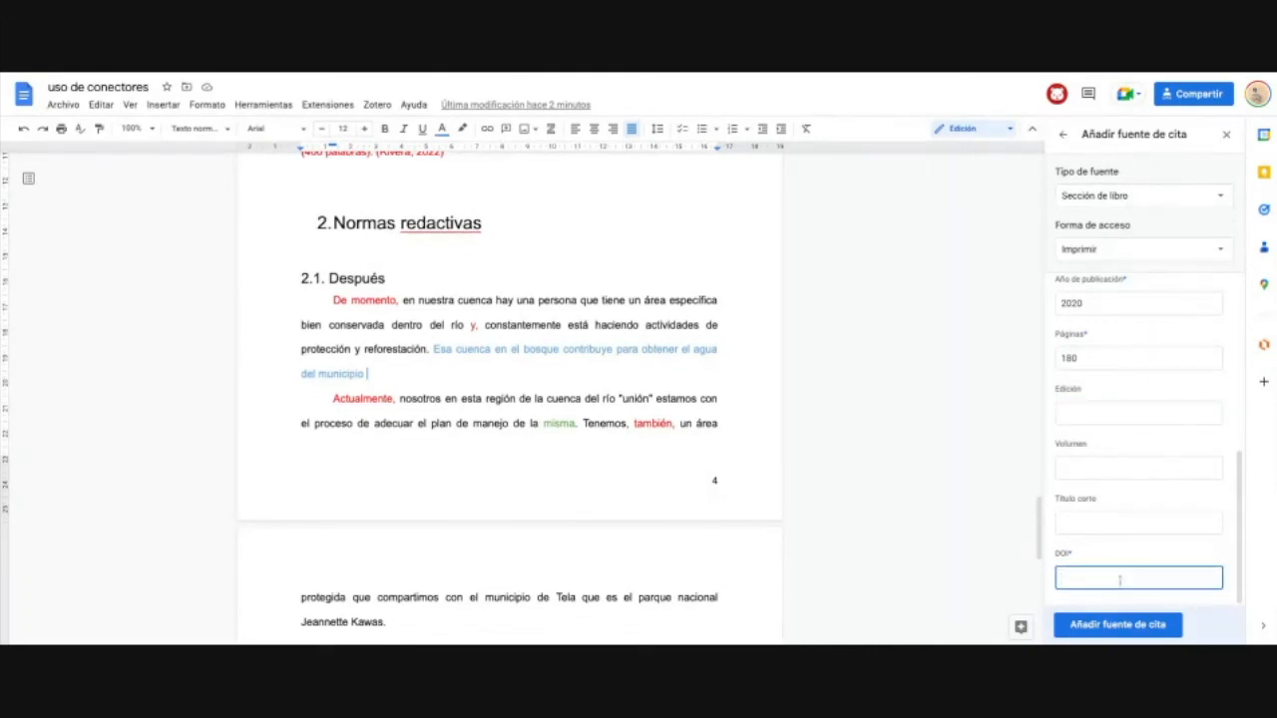
type("98082309423094")
left_click(1146, 628)
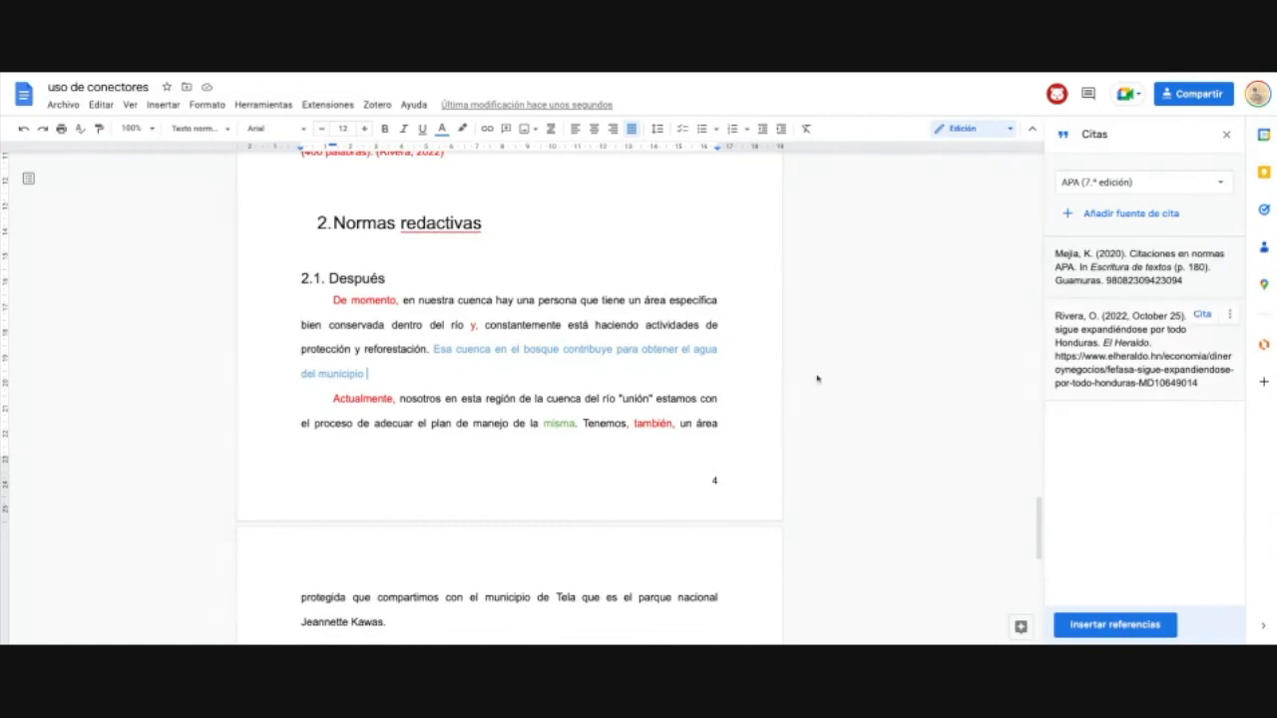
Step: Cite the 2020 book section after 'del municipio' and replace its # page placeholder with 89
scroll(431, 391, "down", 3)
scroll(430, 391, "up", 2)
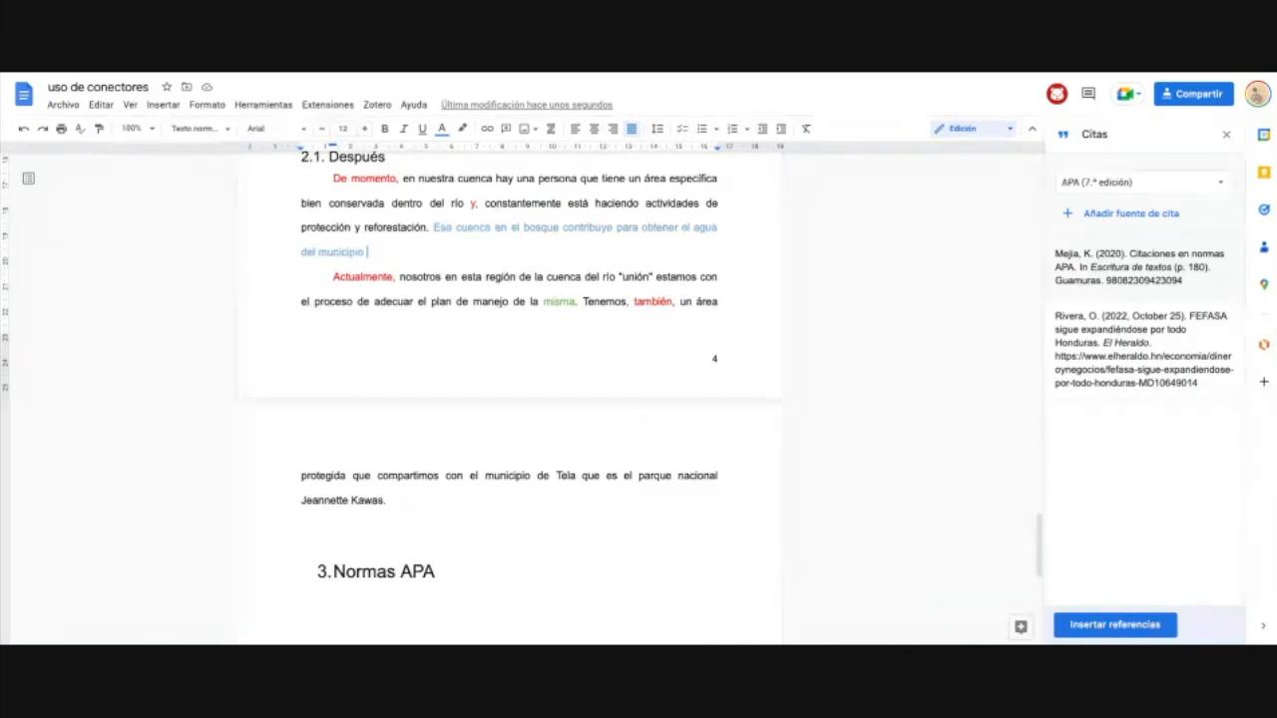
scroll(379, 260, "up", 1)
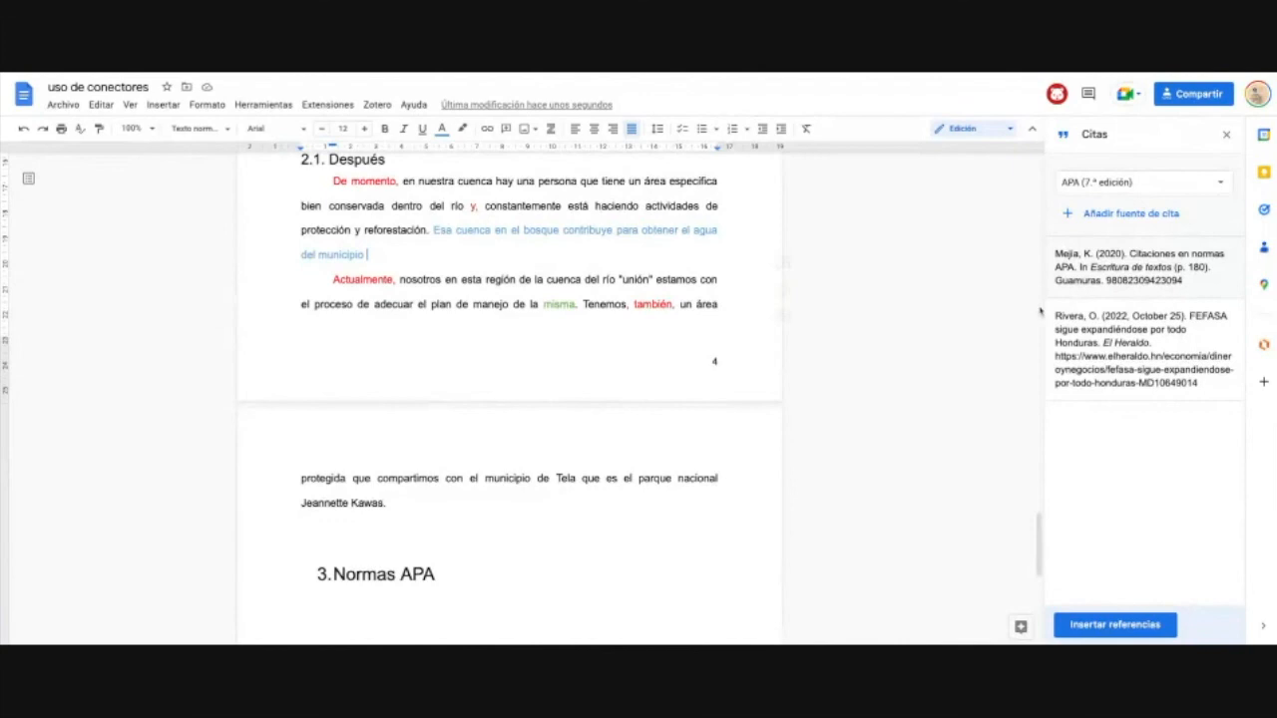
mouse_move(1143, 265)
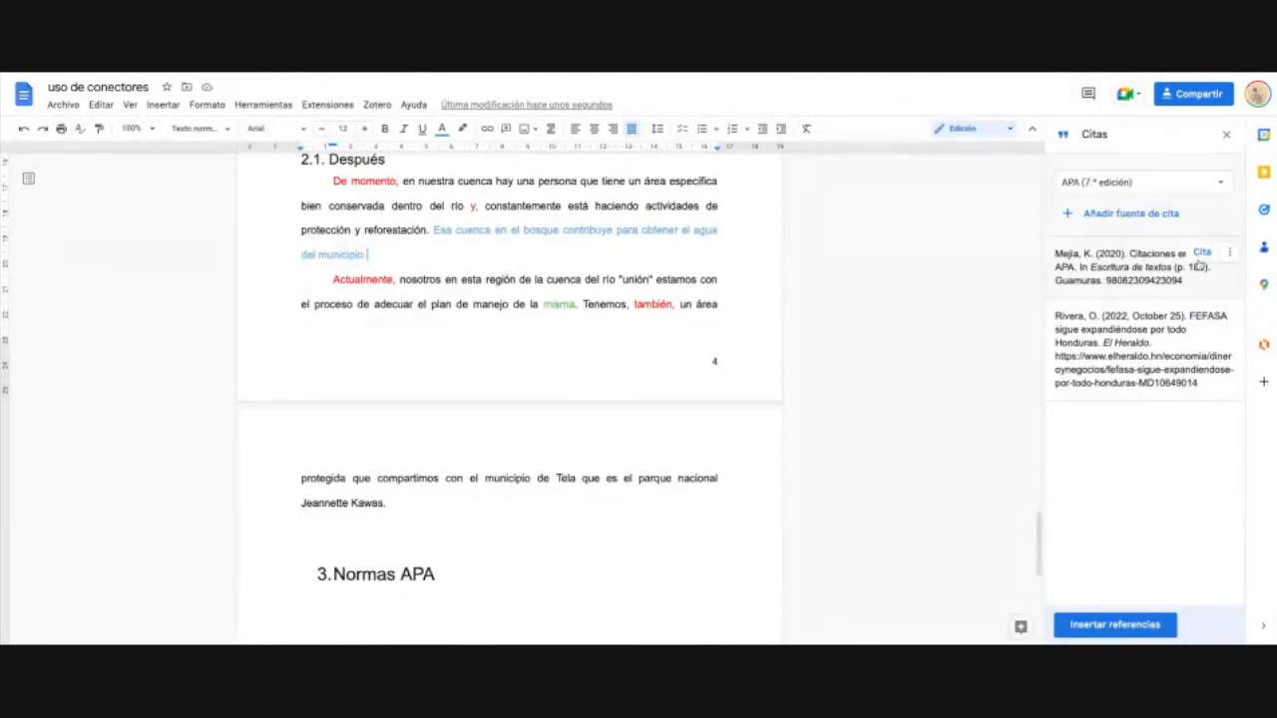
left_click(1203, 255)
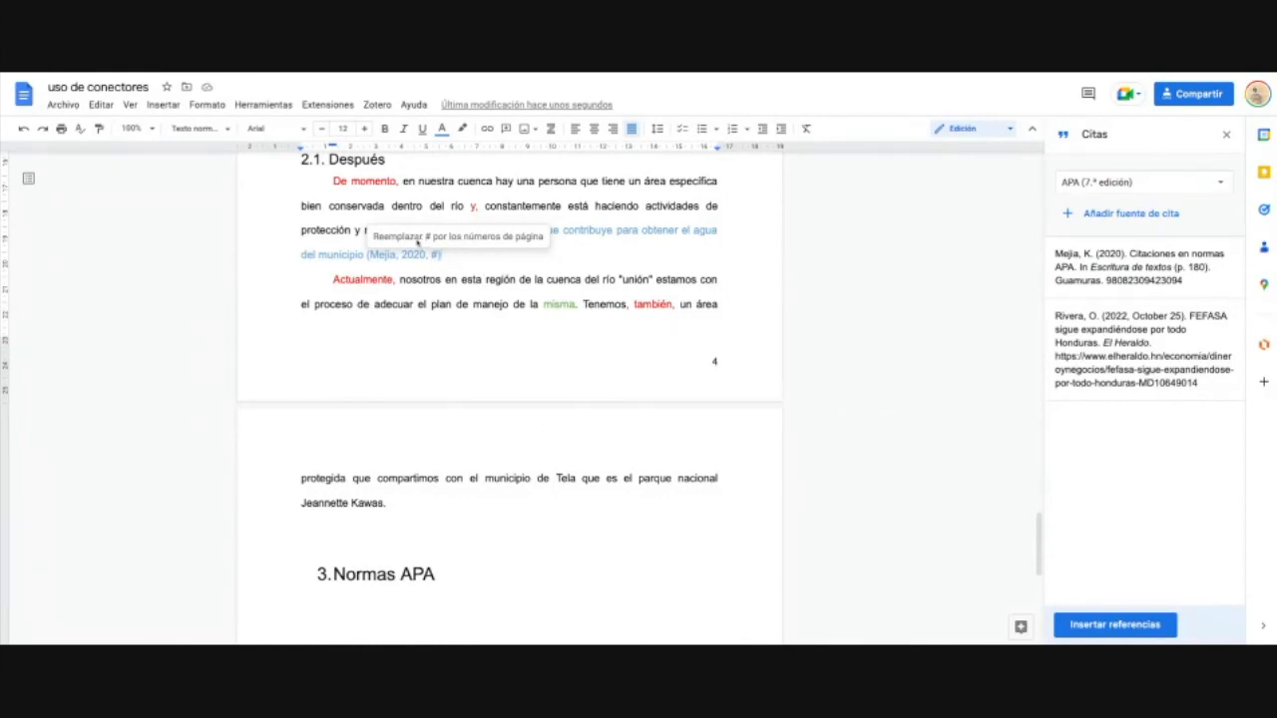
left_click(532, 303)
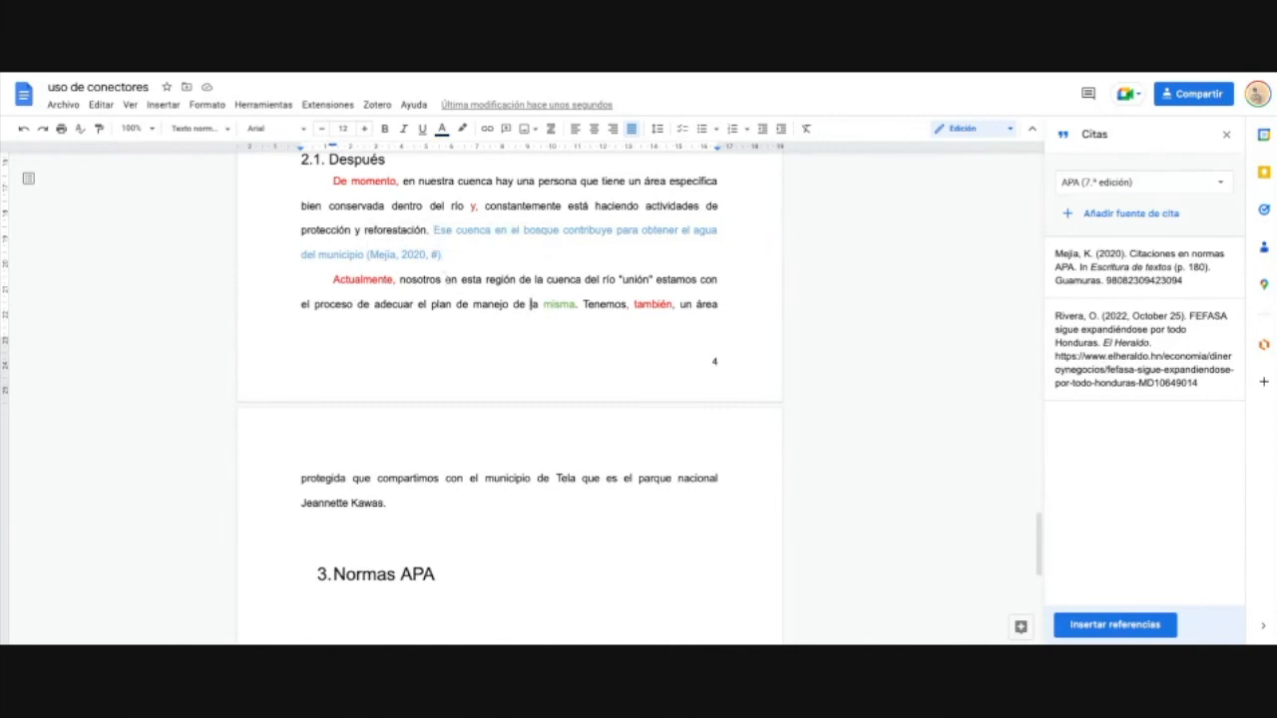
left_click(435, 256)
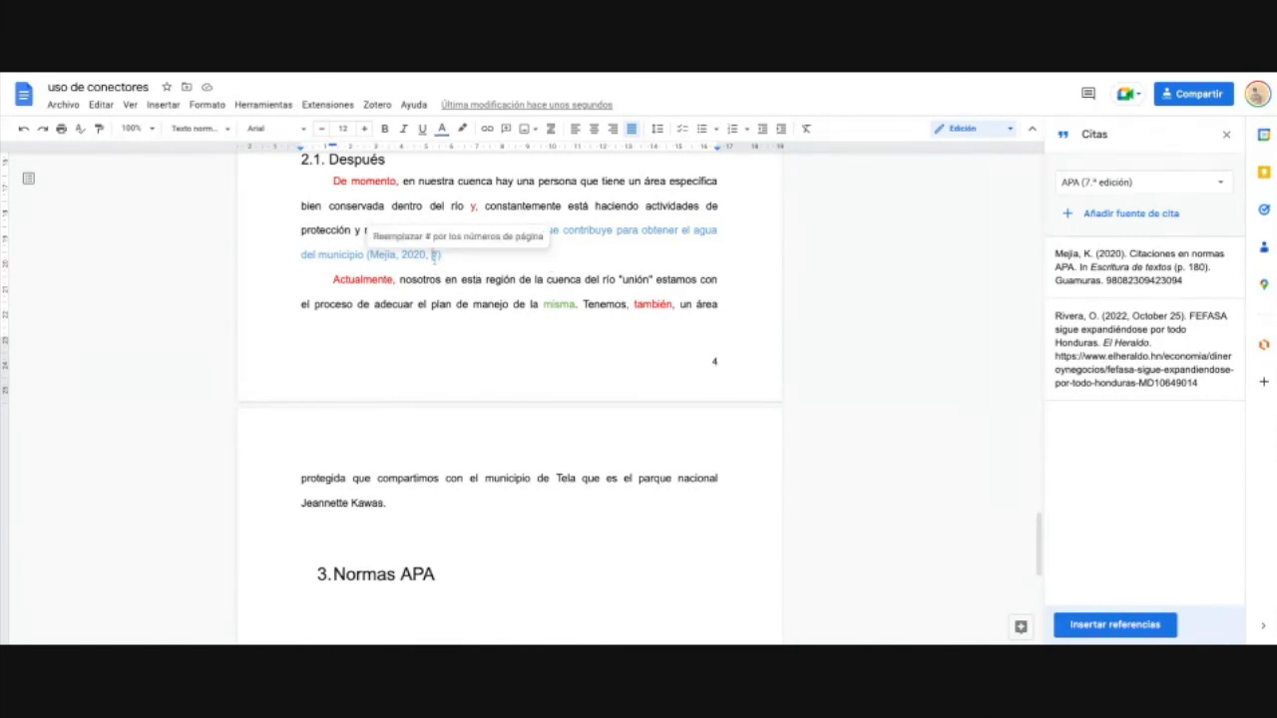
type("8")
key("BackSpace")
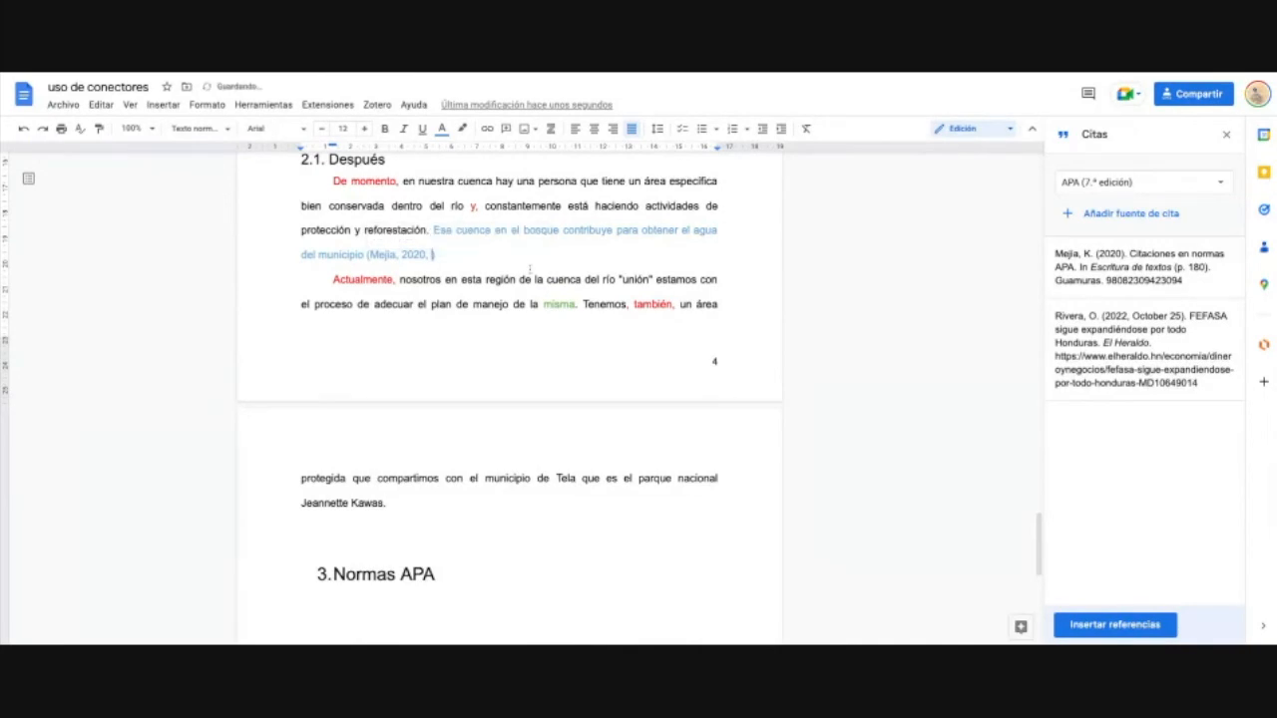
type("89p")
scroll(553, 436, "down", 5)
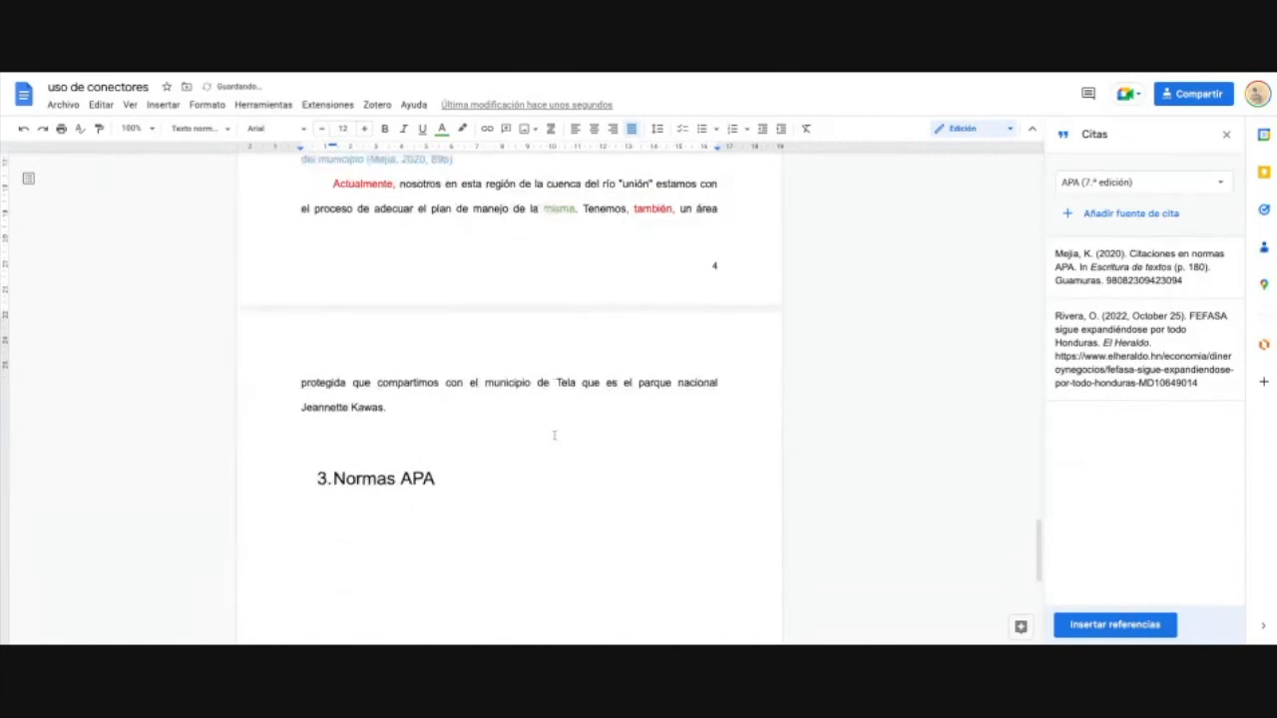
Step: Insert the References list below 3.Normas APA and move it onto a new page
left_click(563, 439)
scroll(498, 419, "up", 3)
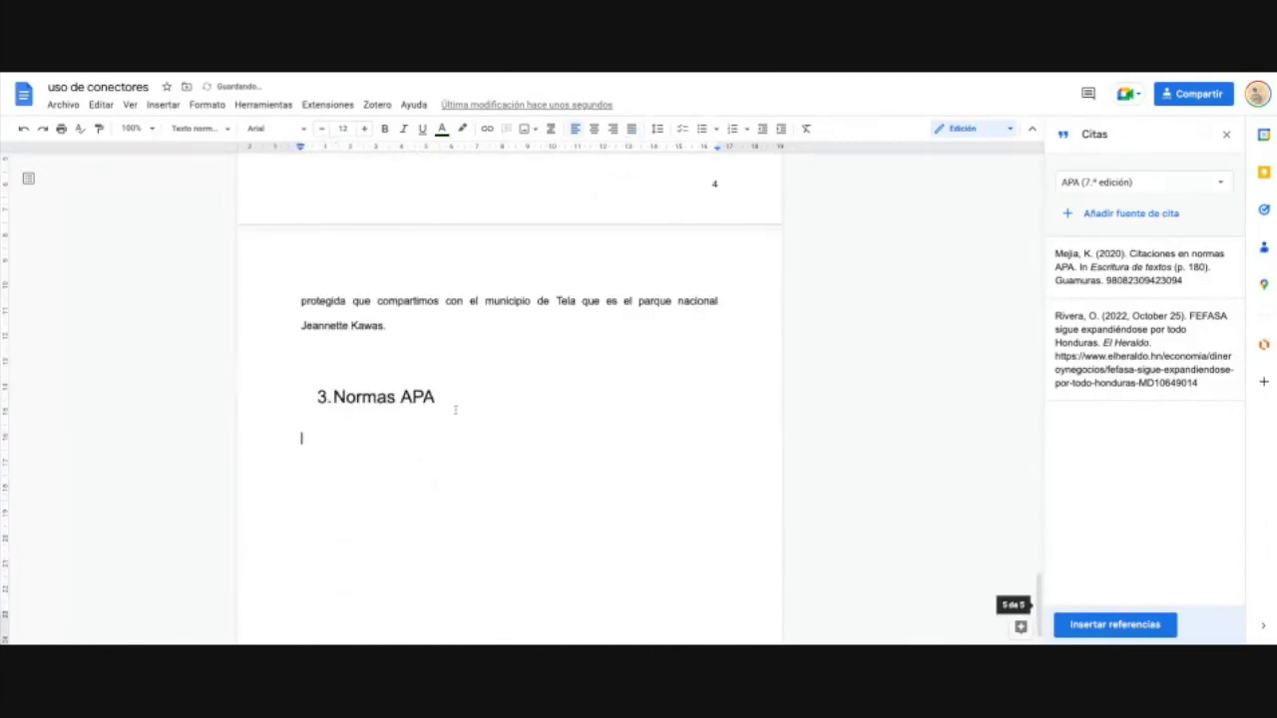
left_click(1114, 625)
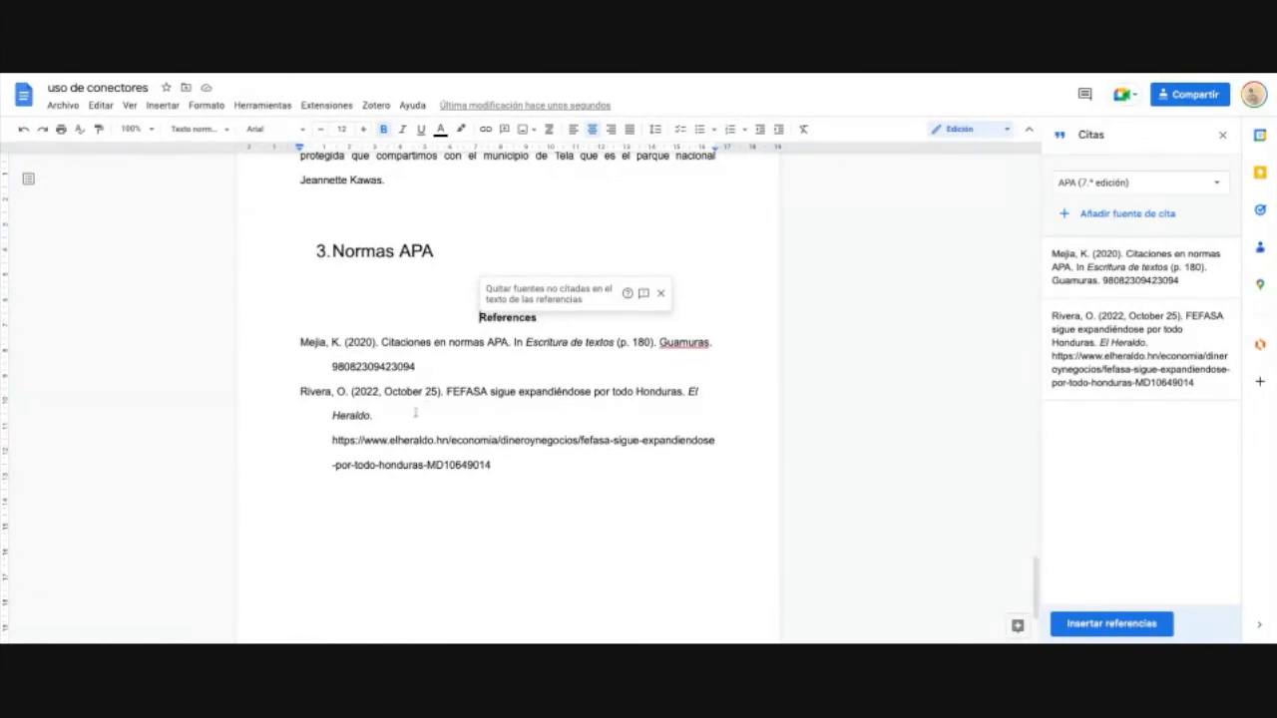
key("ctrl+Return")
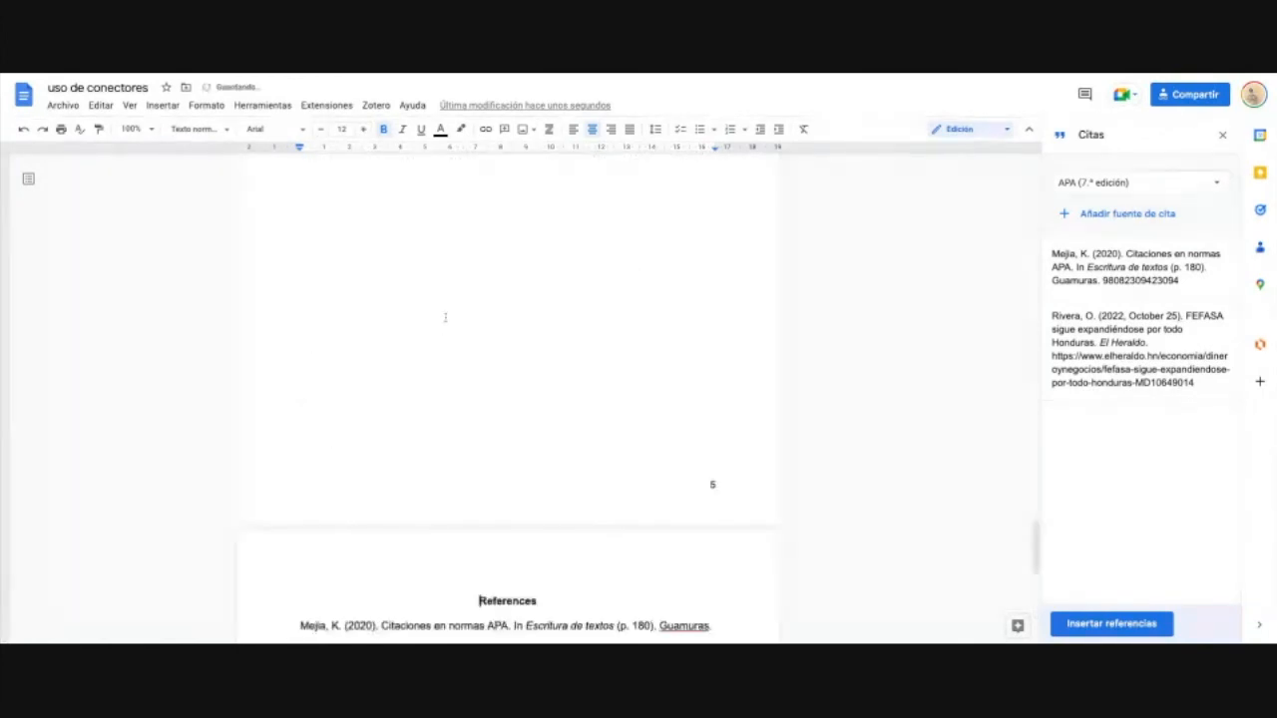
Step: Select the inserted reference entries, finishing on the first entry
scroll(448, 361, "down", 4)
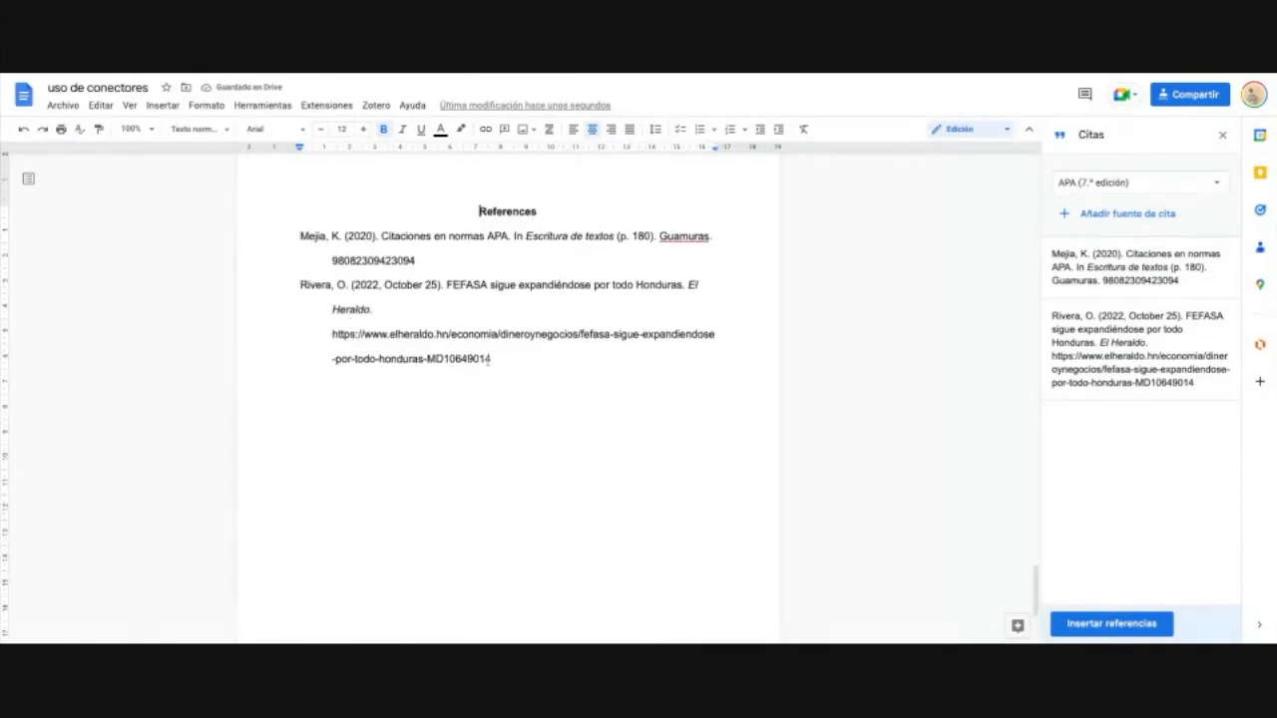
mouse_move(501, 360)
left_mouse_down()
mouse_move(332, 310)
mouse_move(300, 237)
left_mouse_up()
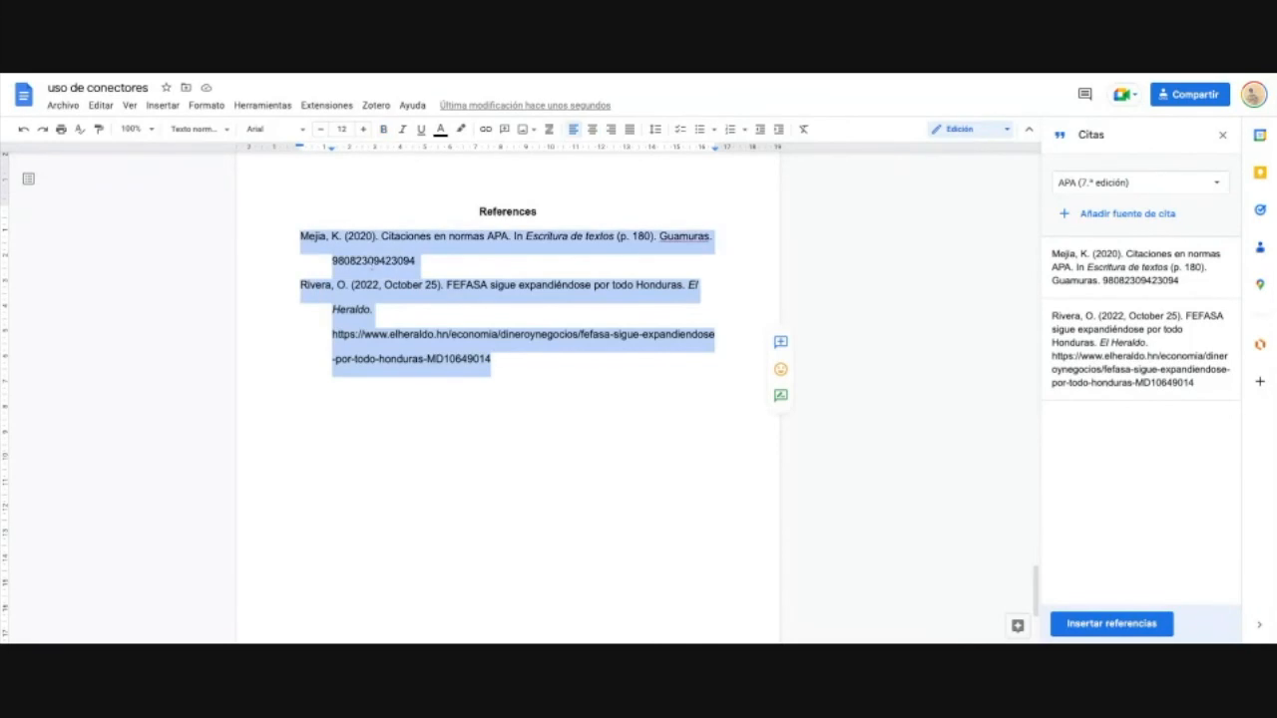
left_click(501, 391)
left_click_drag(506, 370, 300, 287)
triple_click(456, 260)
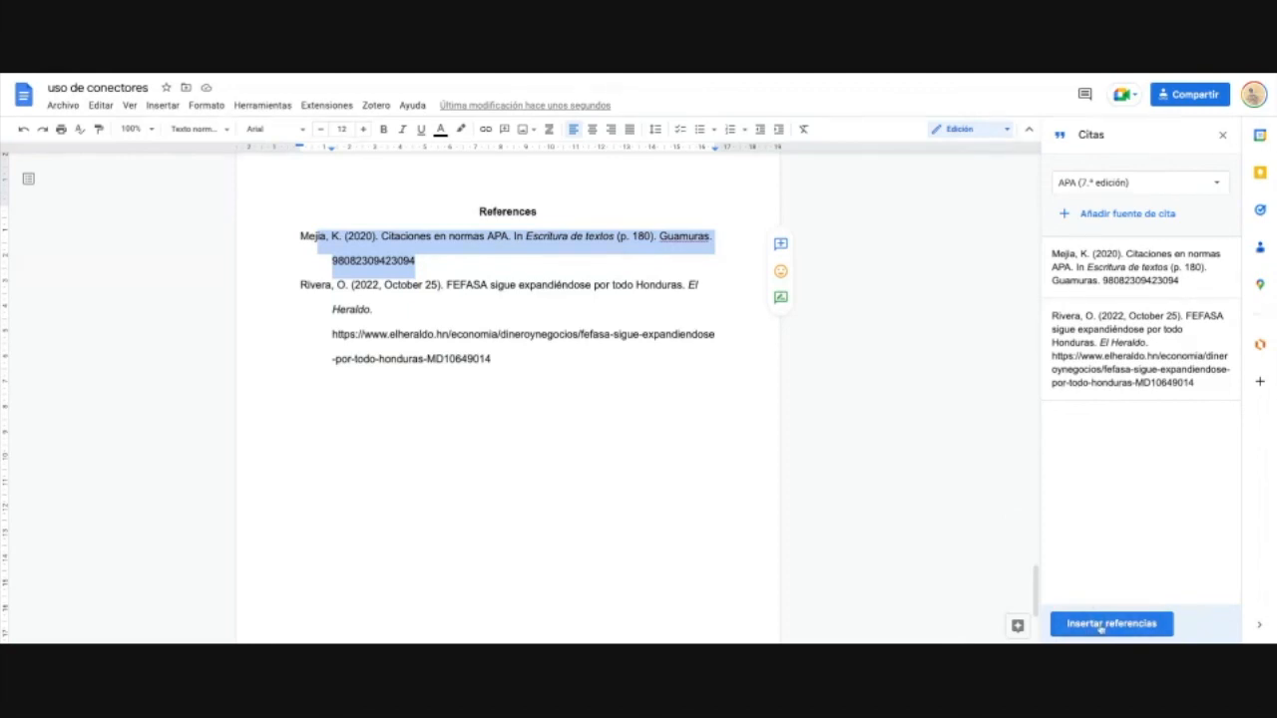
scroll(584, 404, "up", 4)
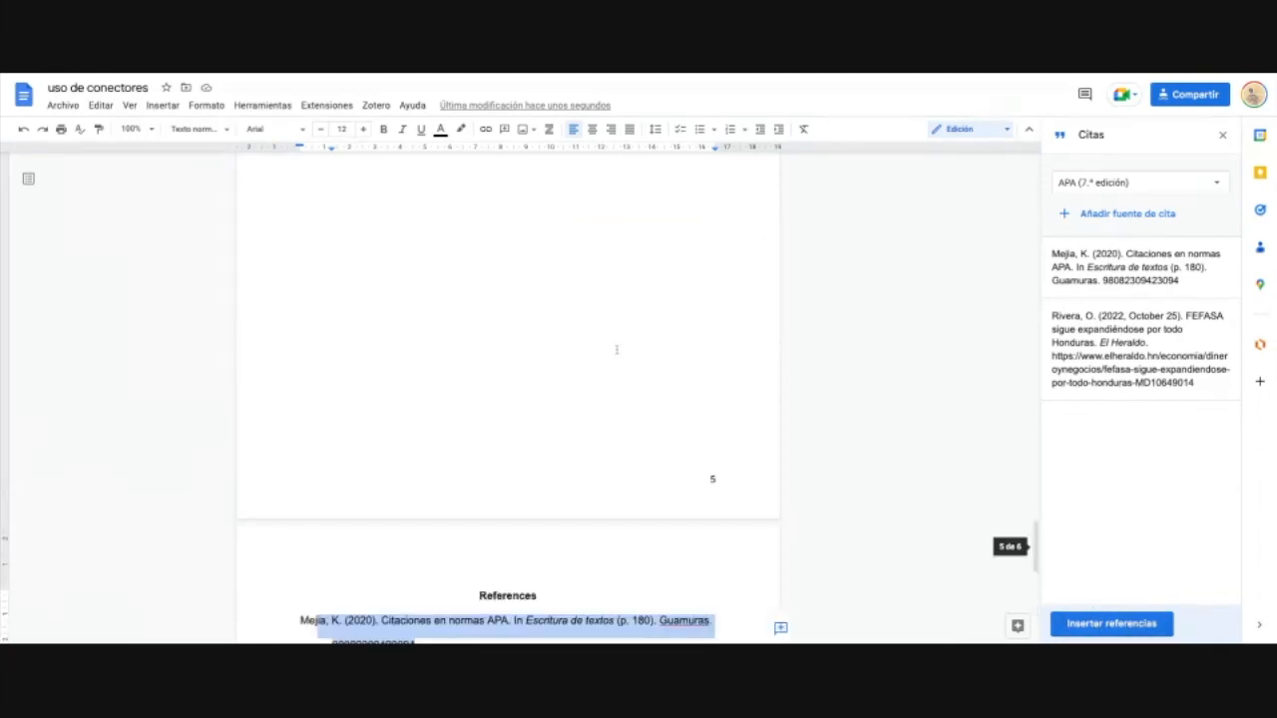
scroll(584, 378, "up", 6)
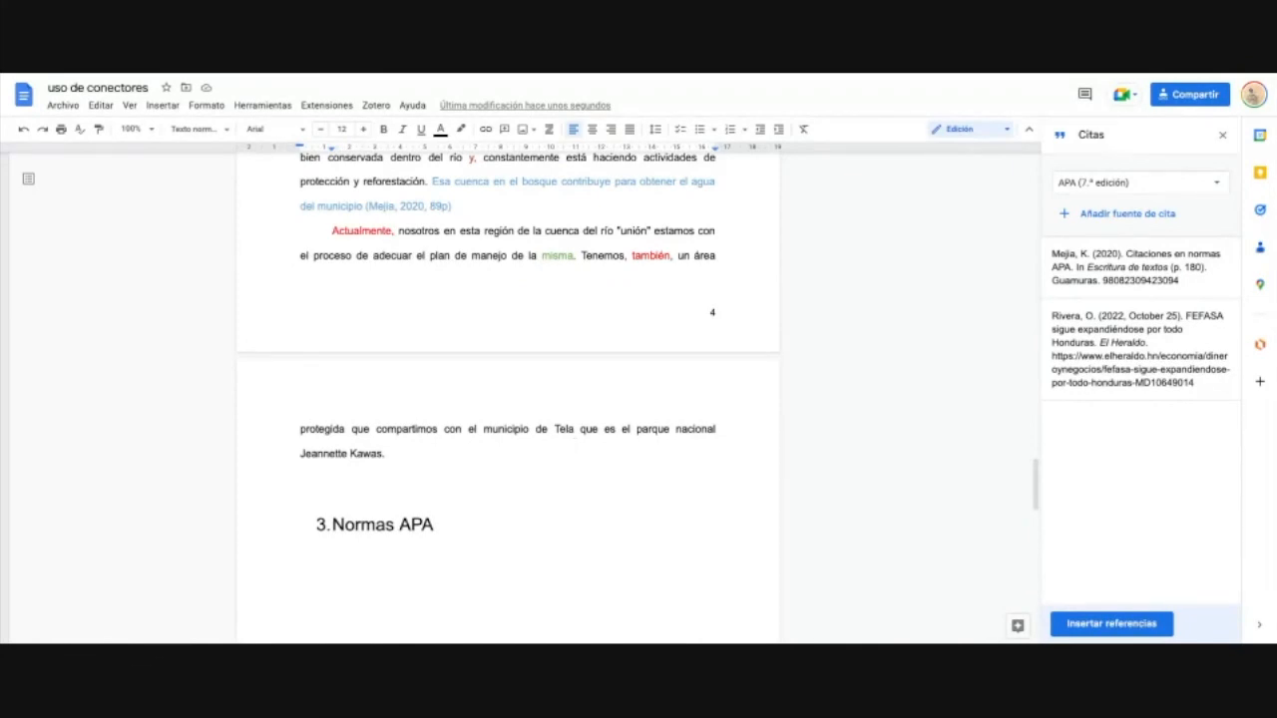
scroll(542, 455, "up", 3)
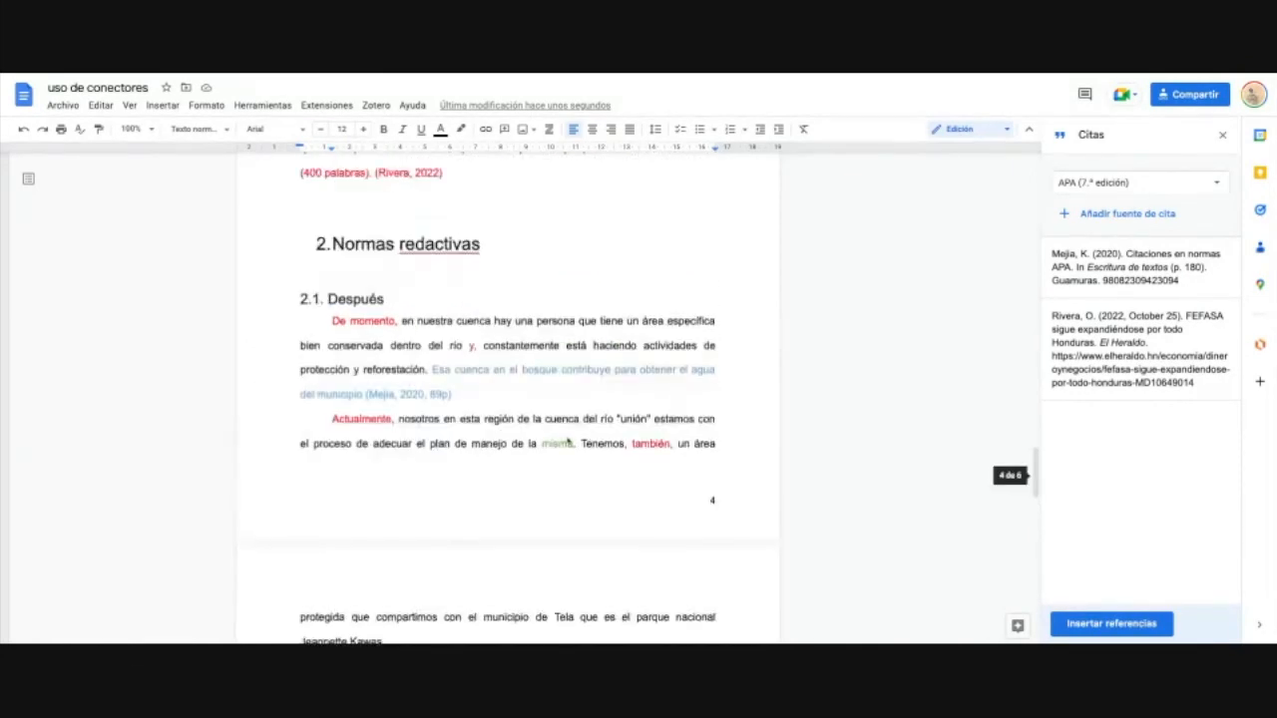
scroll(542, 455, "up", 4)
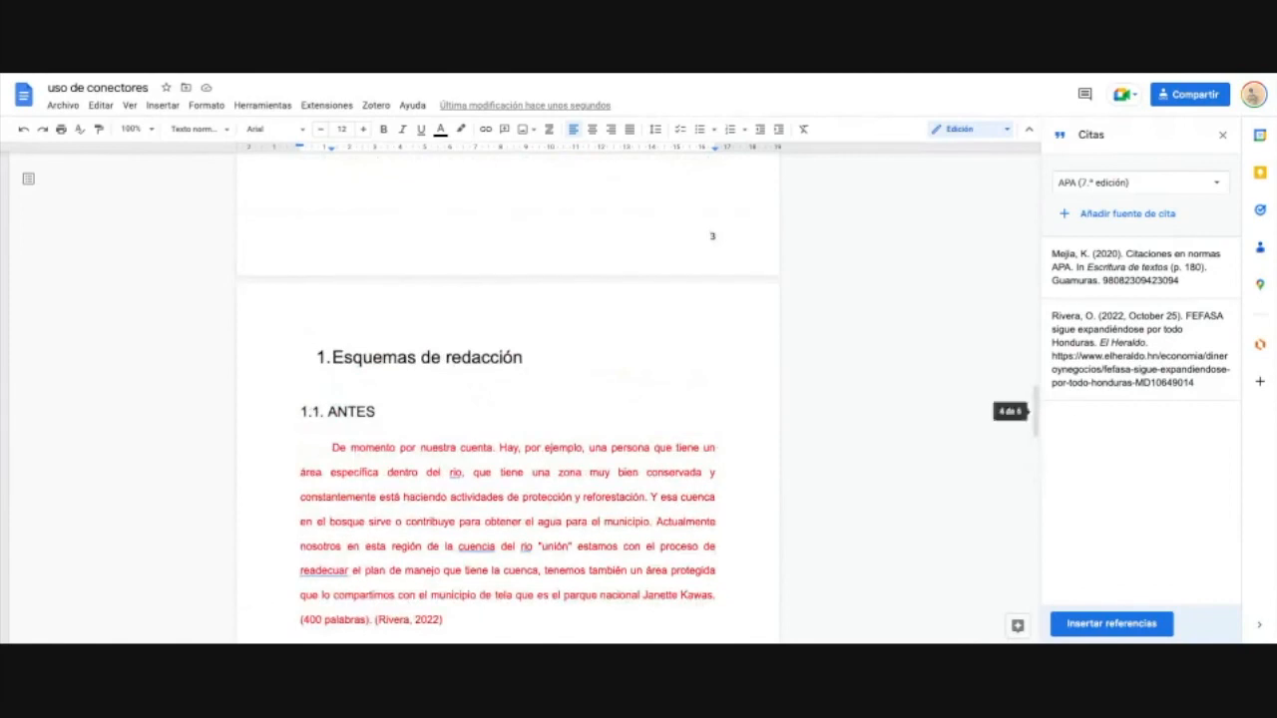
mouse_move(1127, 327)
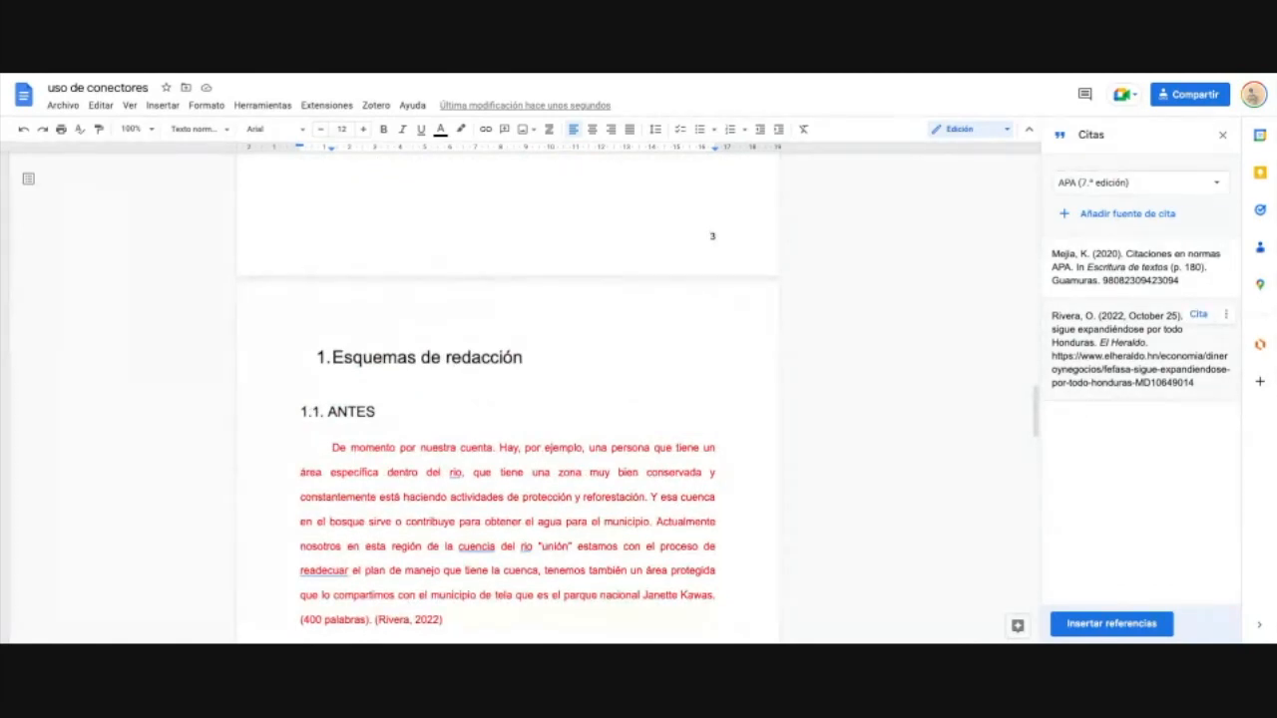
scroll(686, 511, "down", 7)
scroll(686, 510, "down", 2)
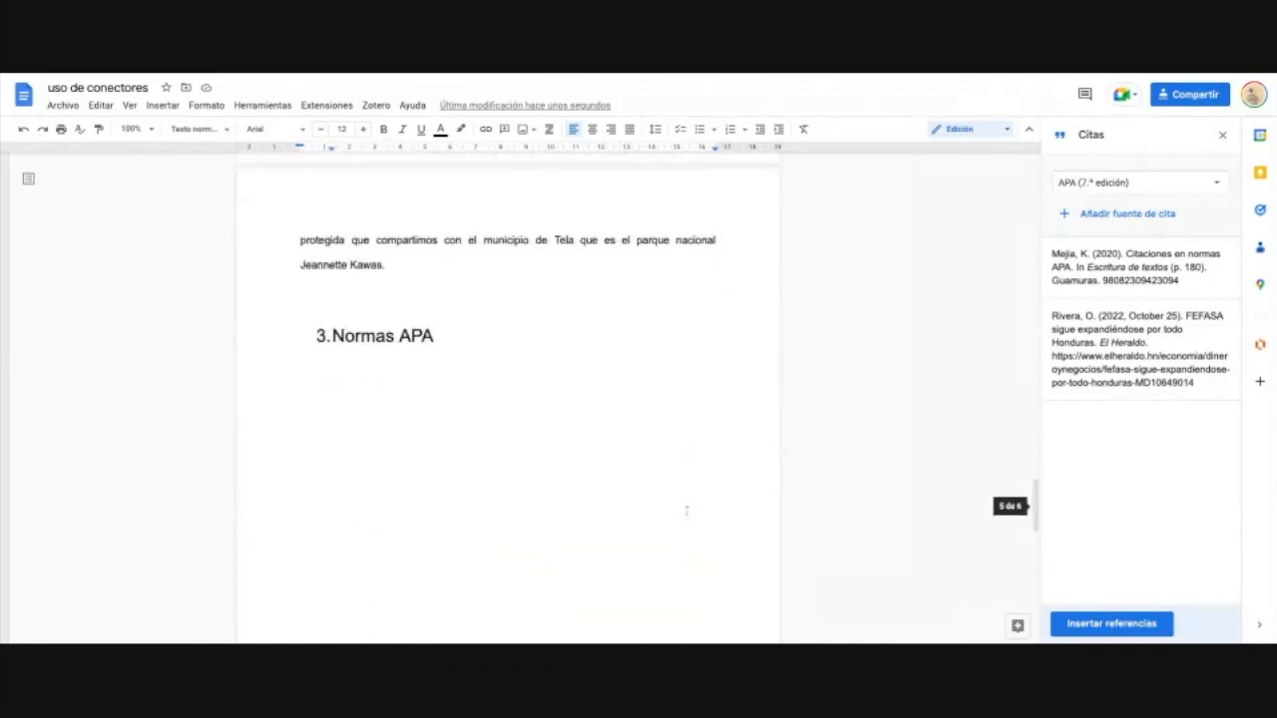